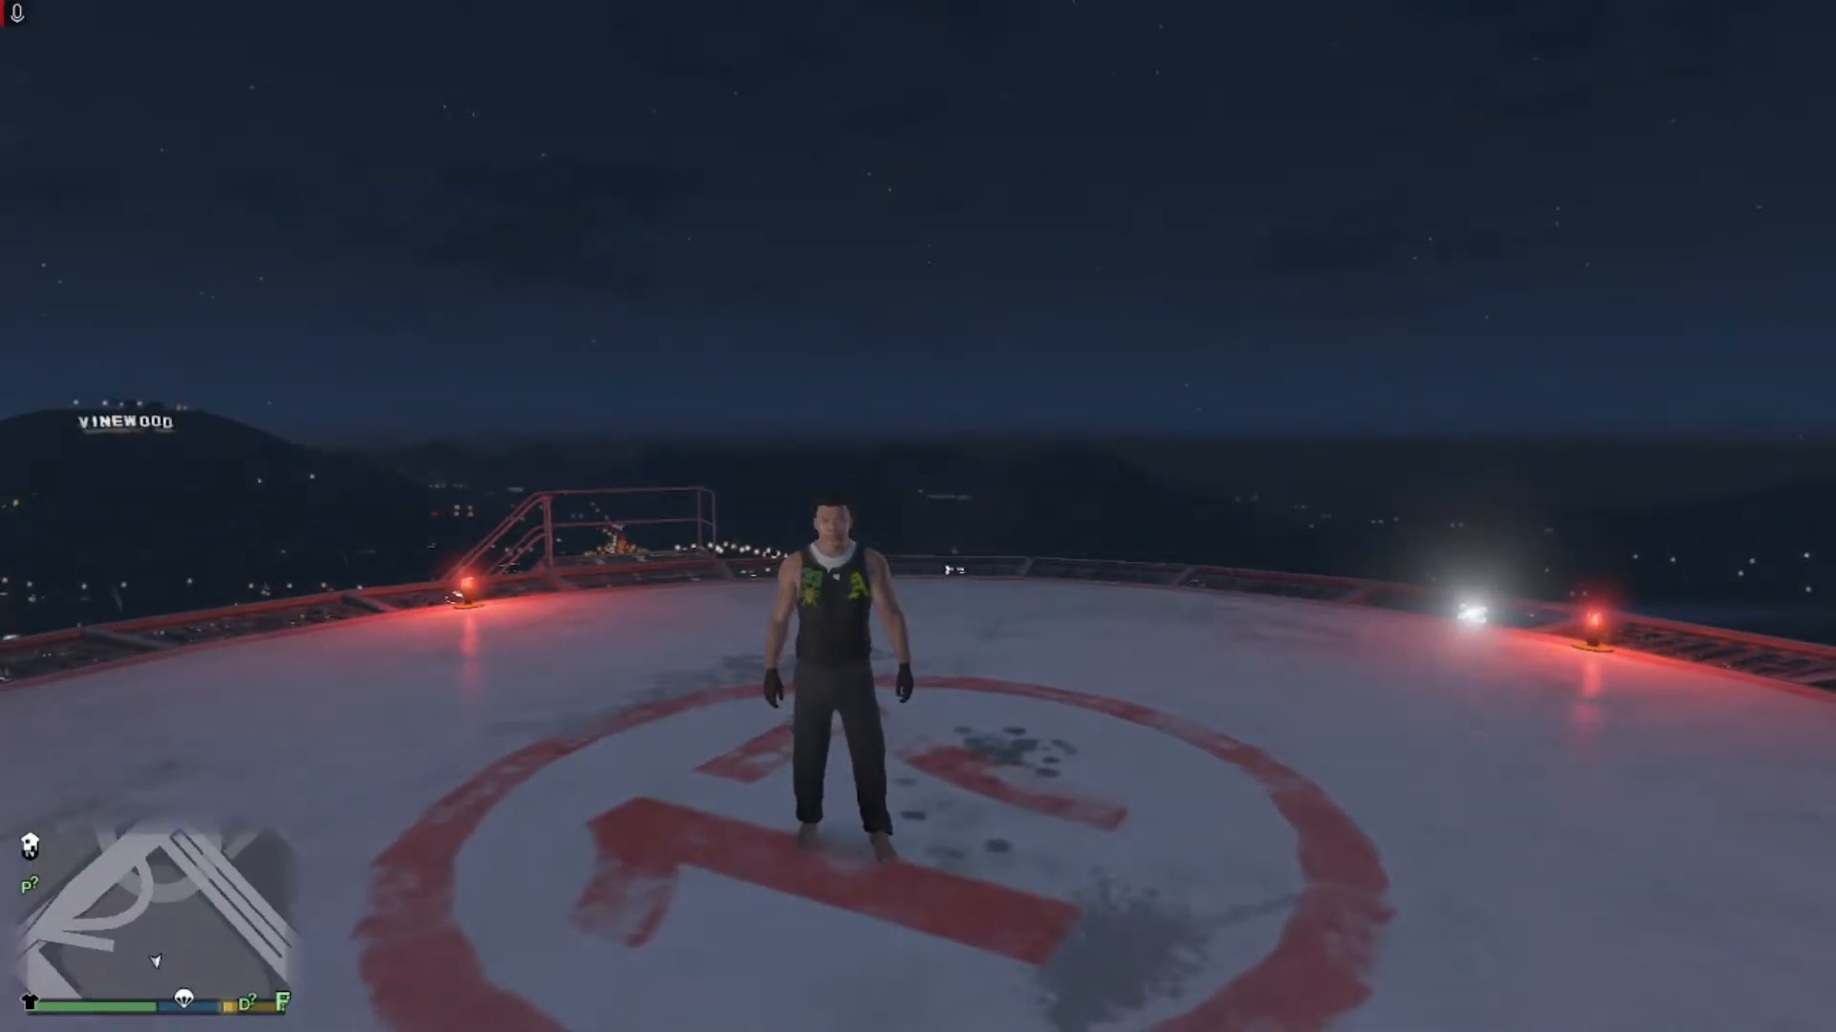
pyautogui.press('space')
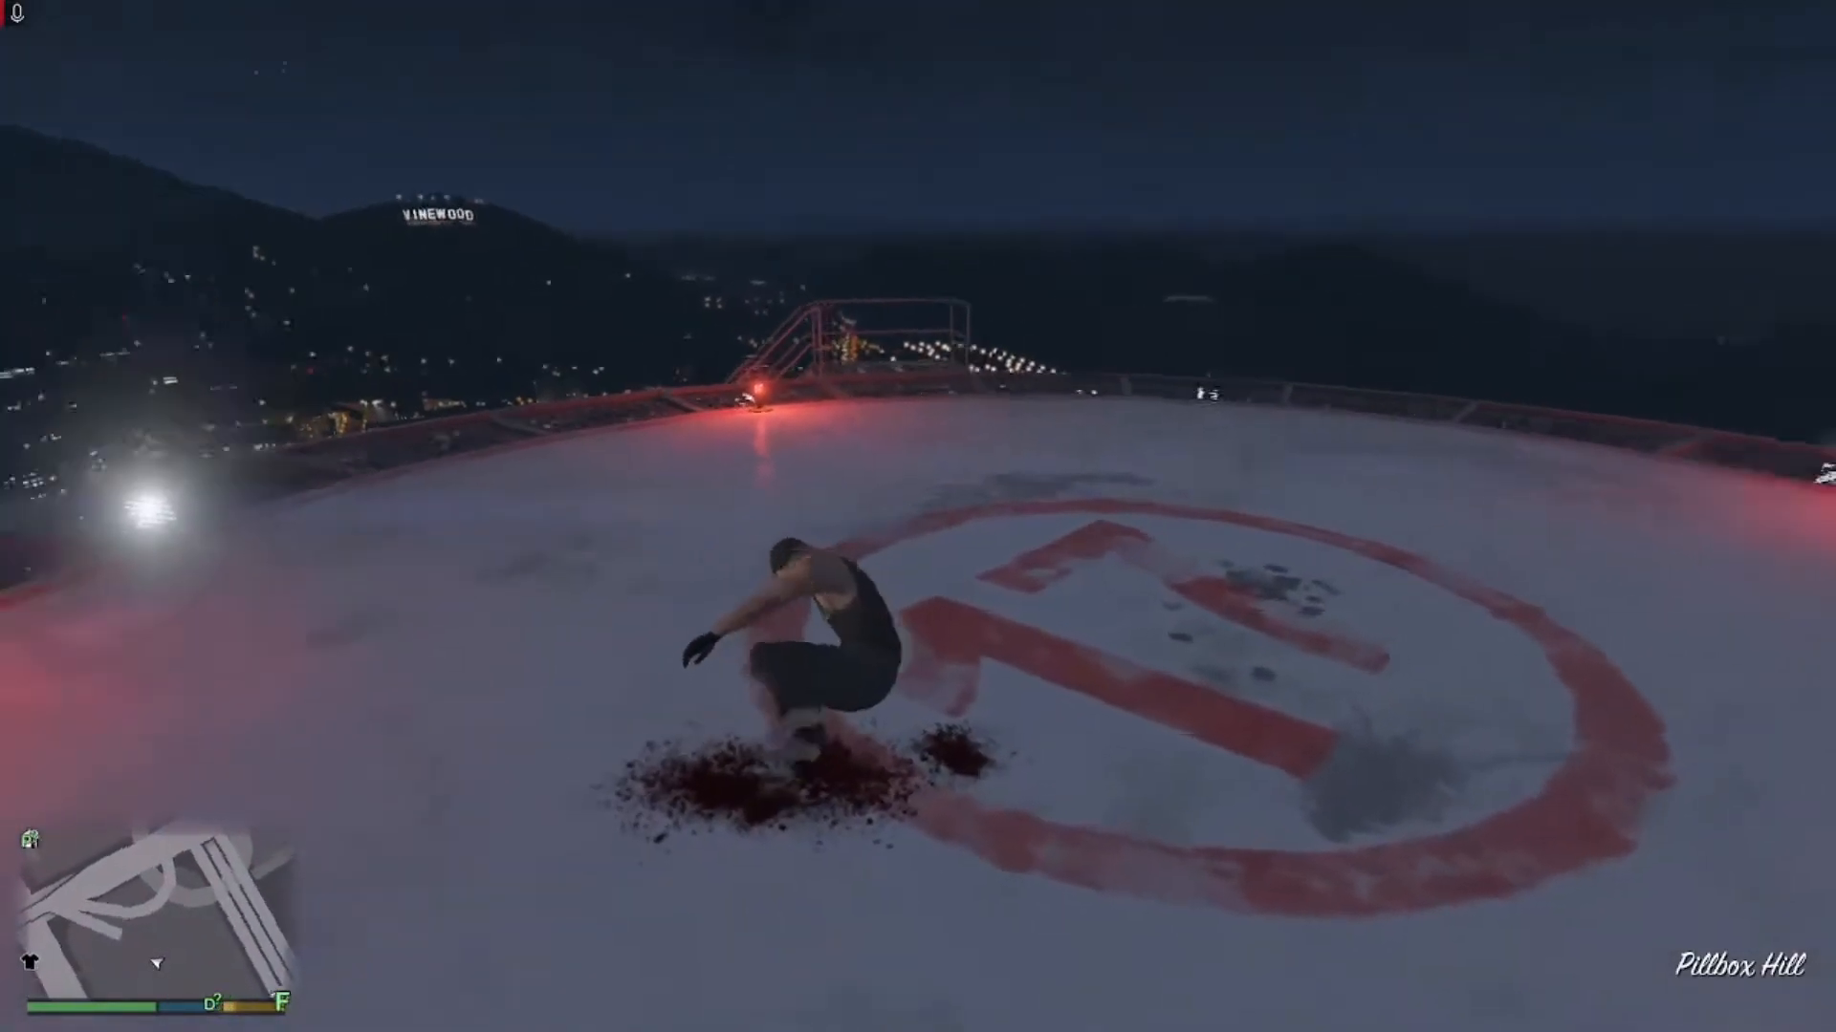
pyautogui.press('space')
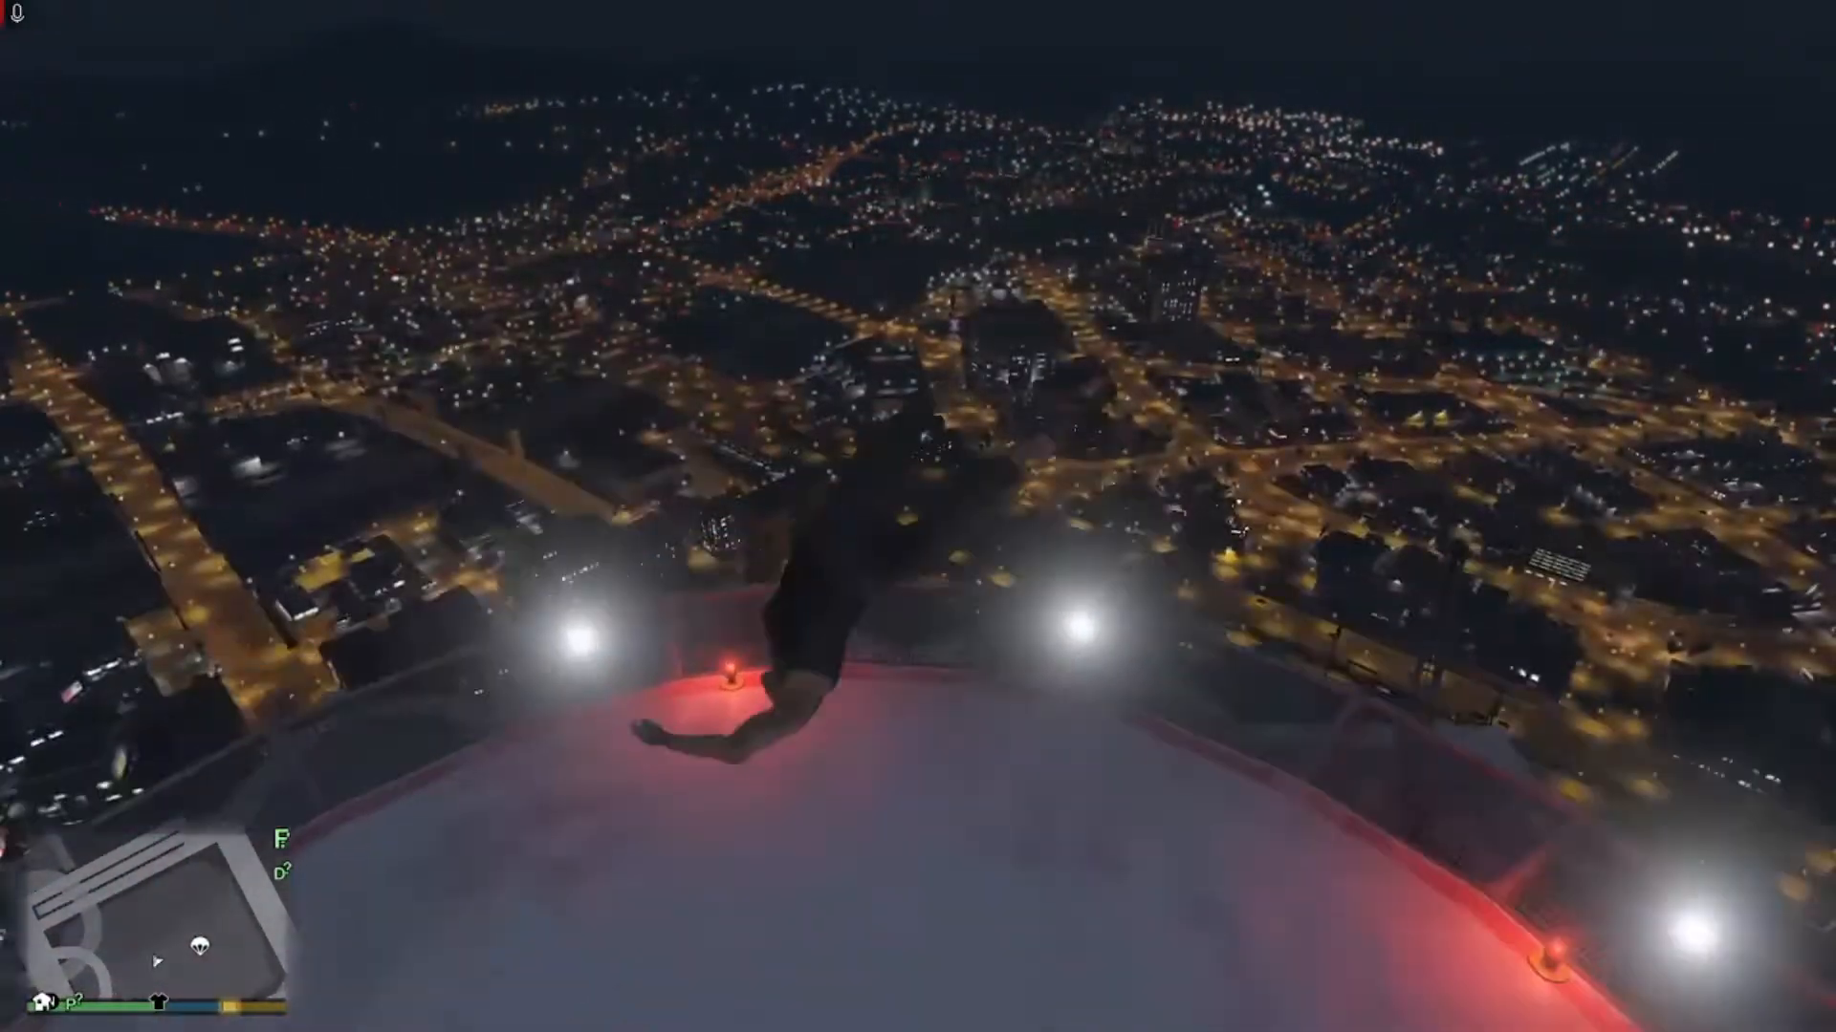
pyautogui.press('z')
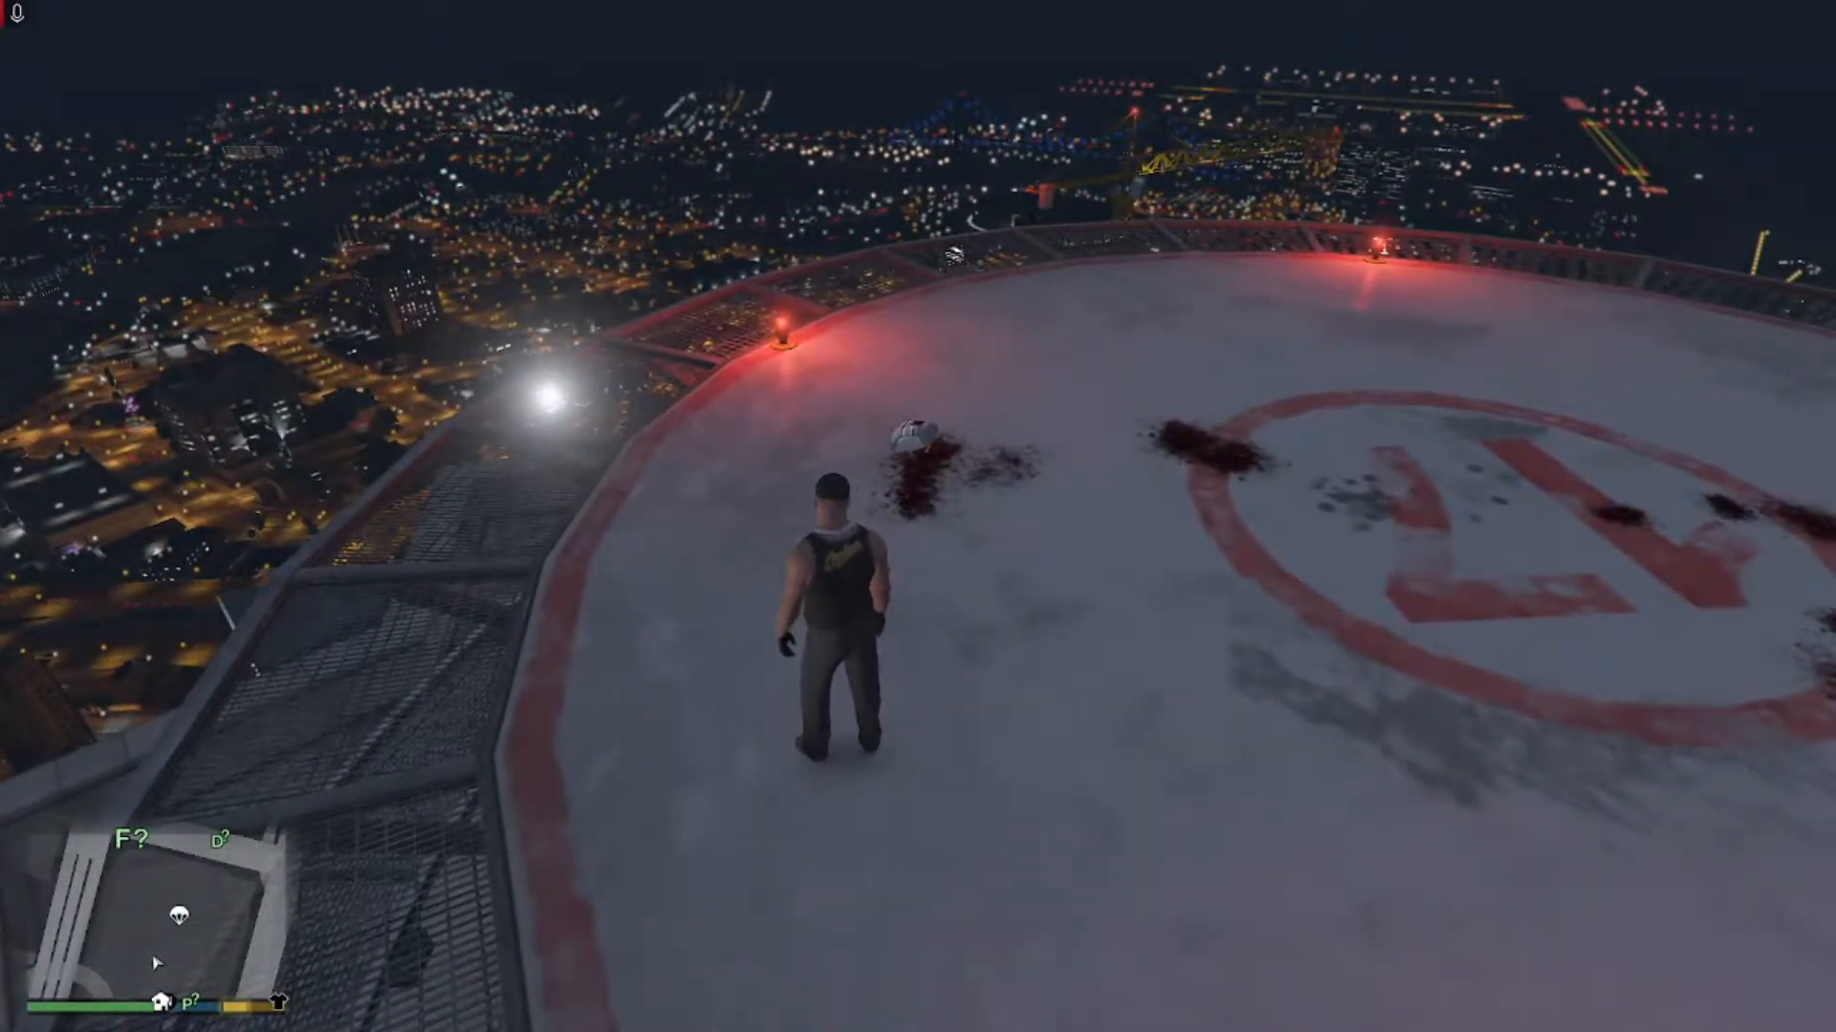
# Step: View the Player Options list in the Menyoo trainer, and switch the Object Spooner camera on and off
pyautogui.press('F8')
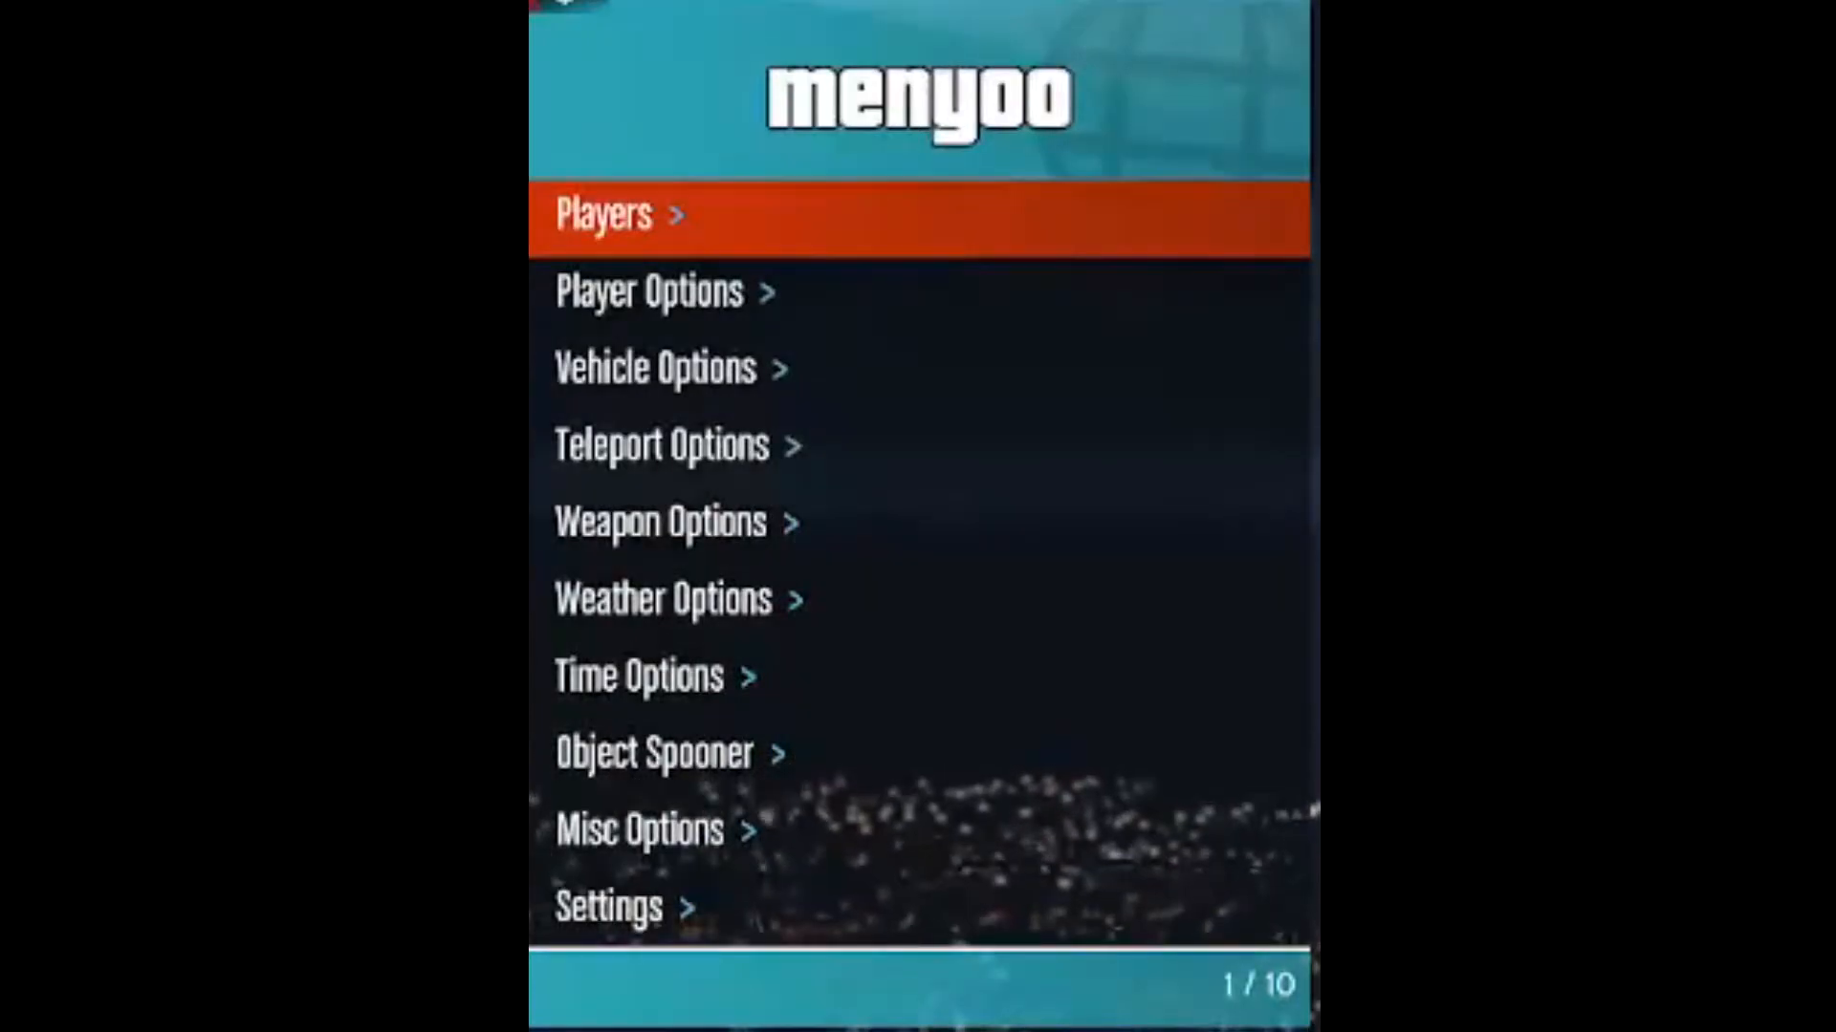
pyautogui.press('Down')
pyautogui.press('Down')
pyautogui.press('Down')
pyautogui.press('Up')
pyautogui.press('Up')
pyautogui.press('Return')
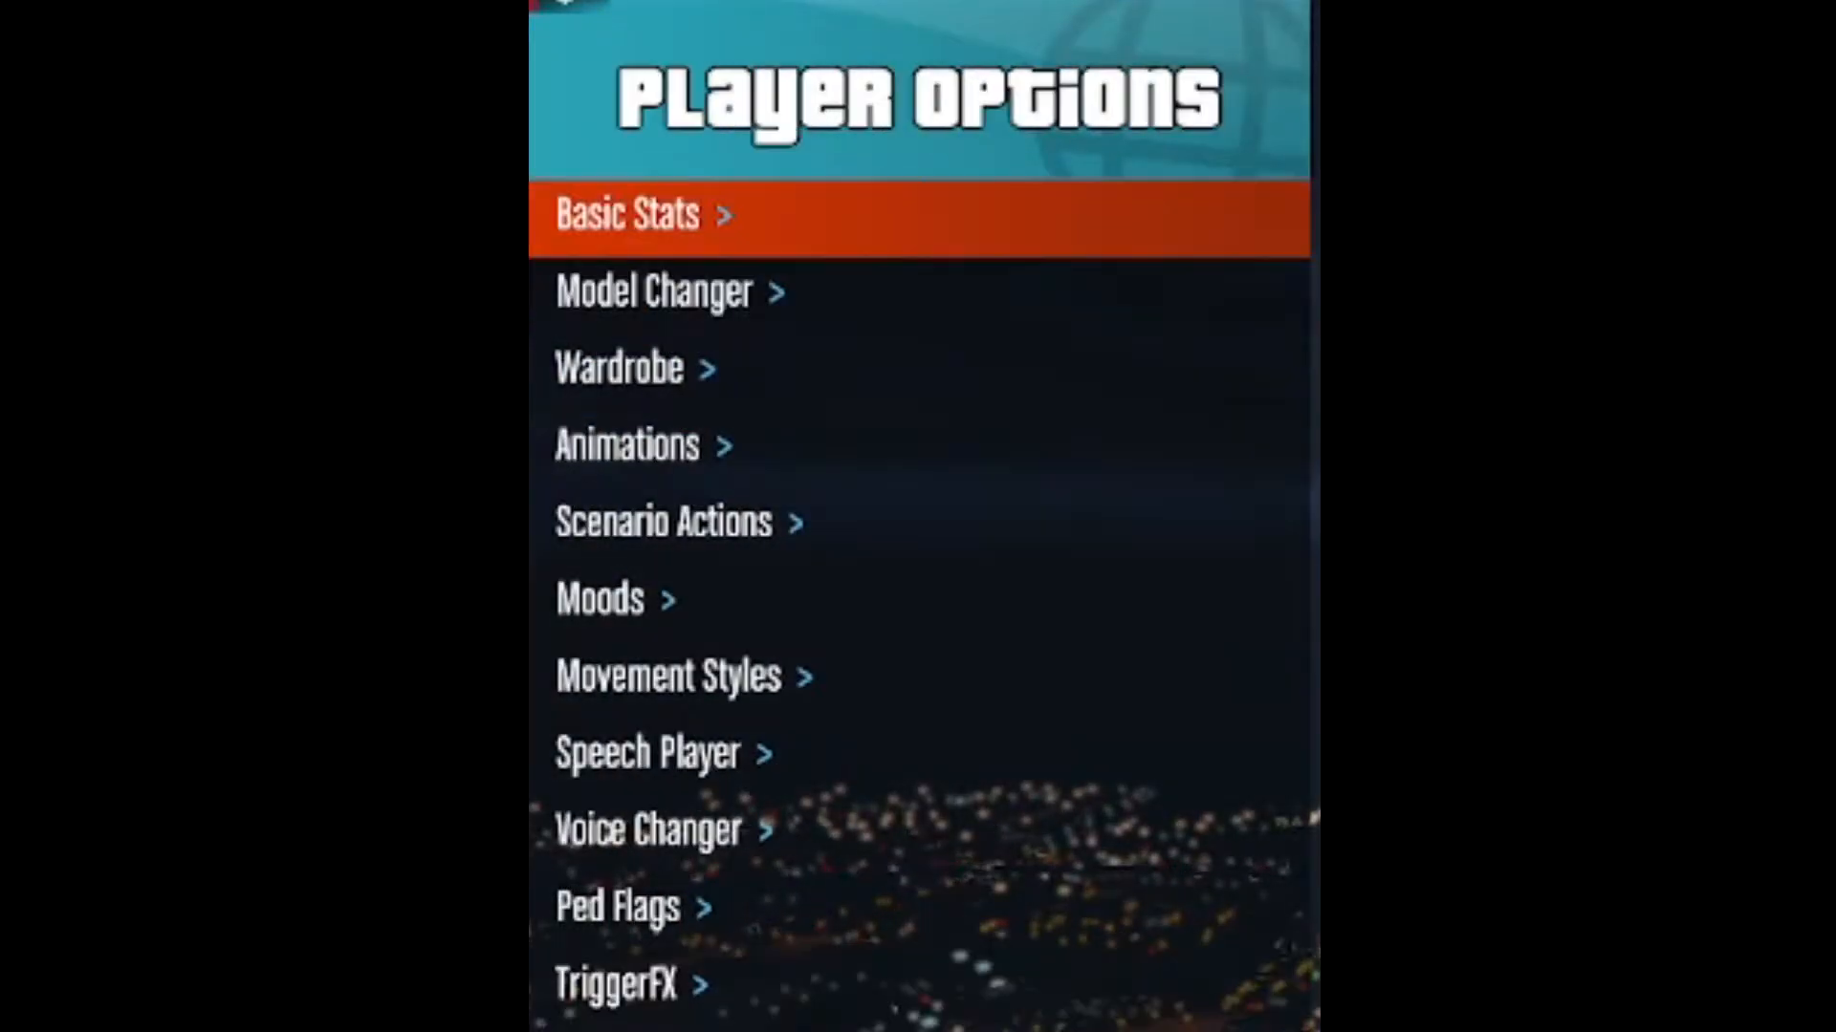
pyautogui.press('BackSpace')
pyautogui.press('BackSpace')
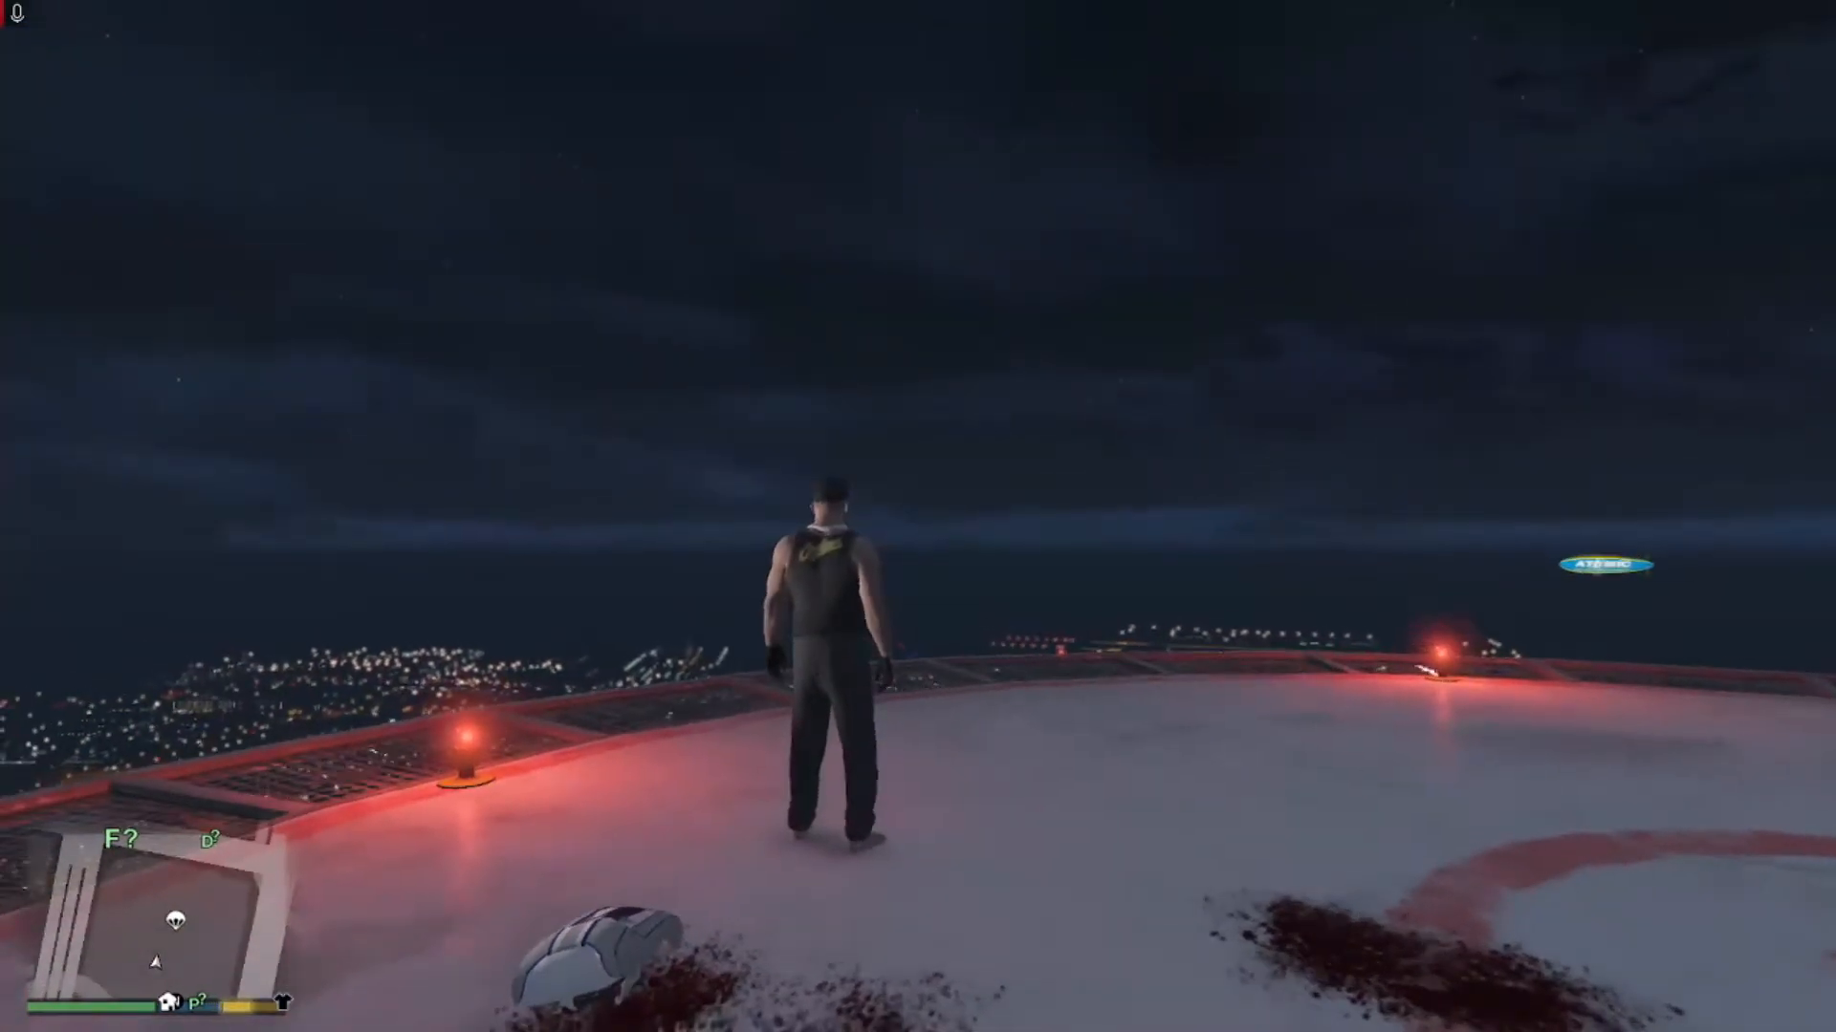
pyautogui.press('F9')
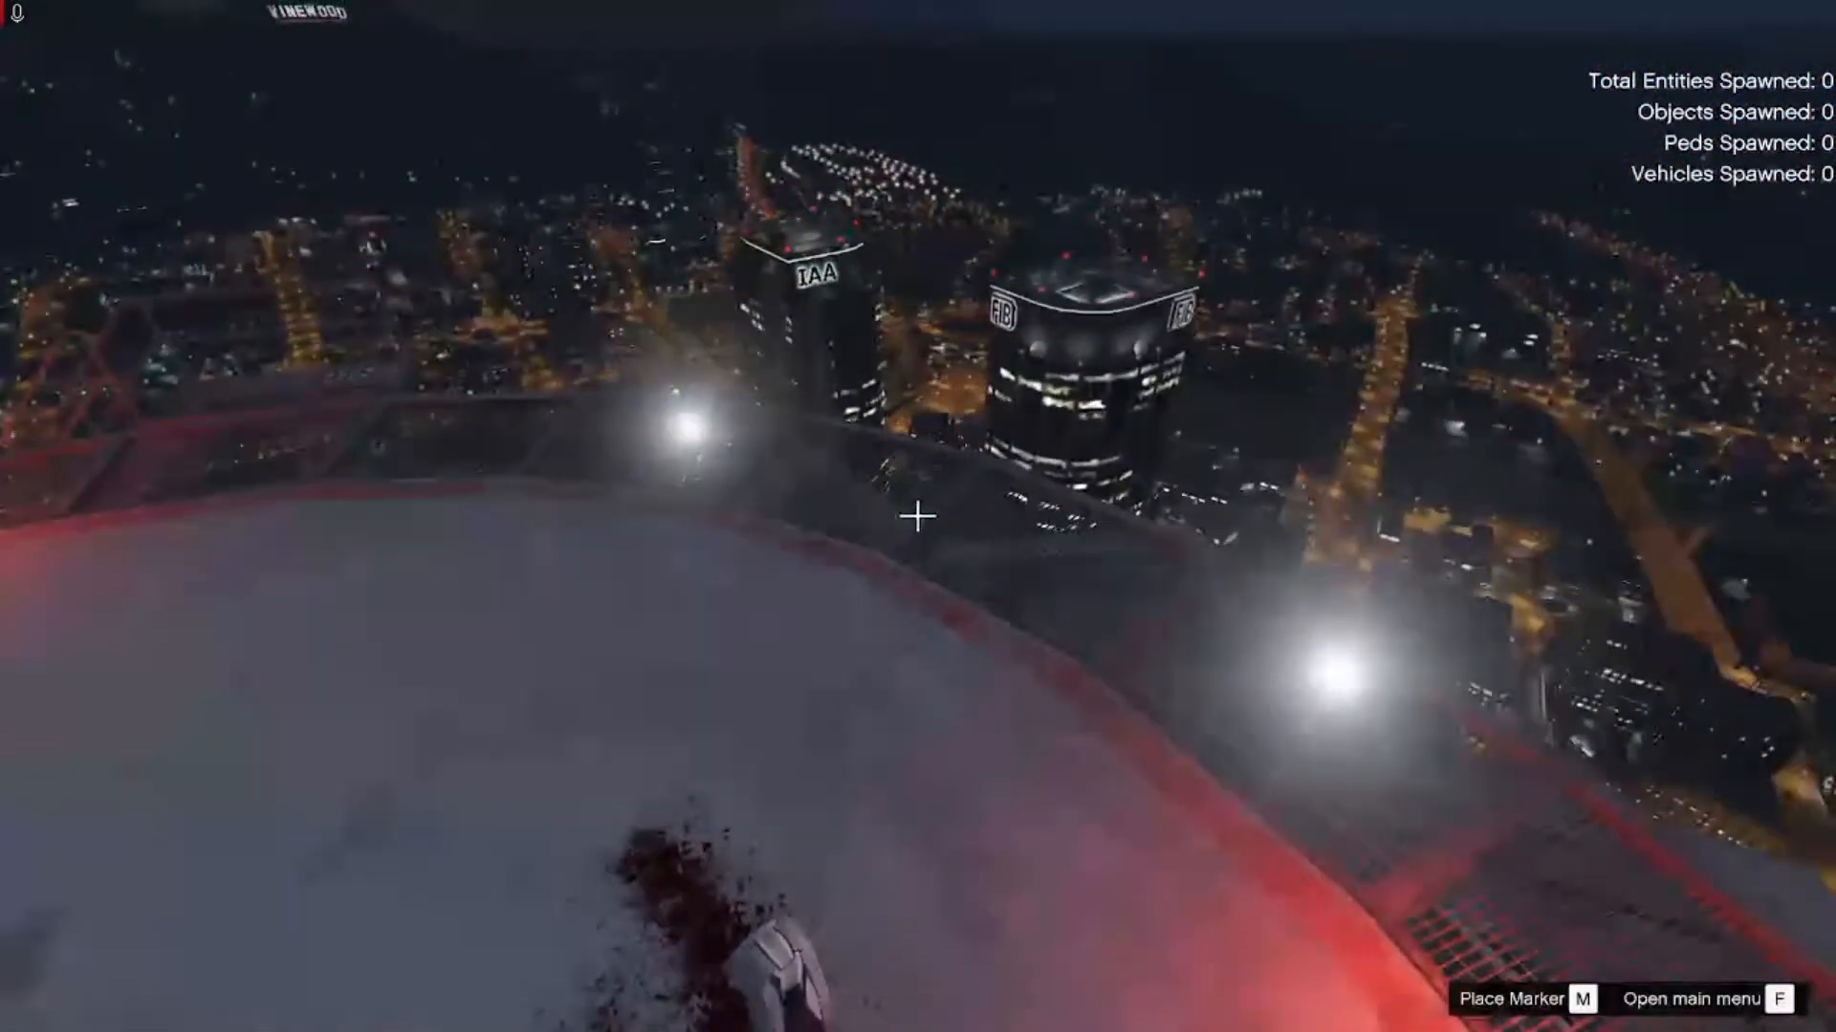
pyautogui.press('F9')
# Step: Change the player model to the addon ped PainDevaPath with the Ped Selector and close the selector
pyautogui.press('l')
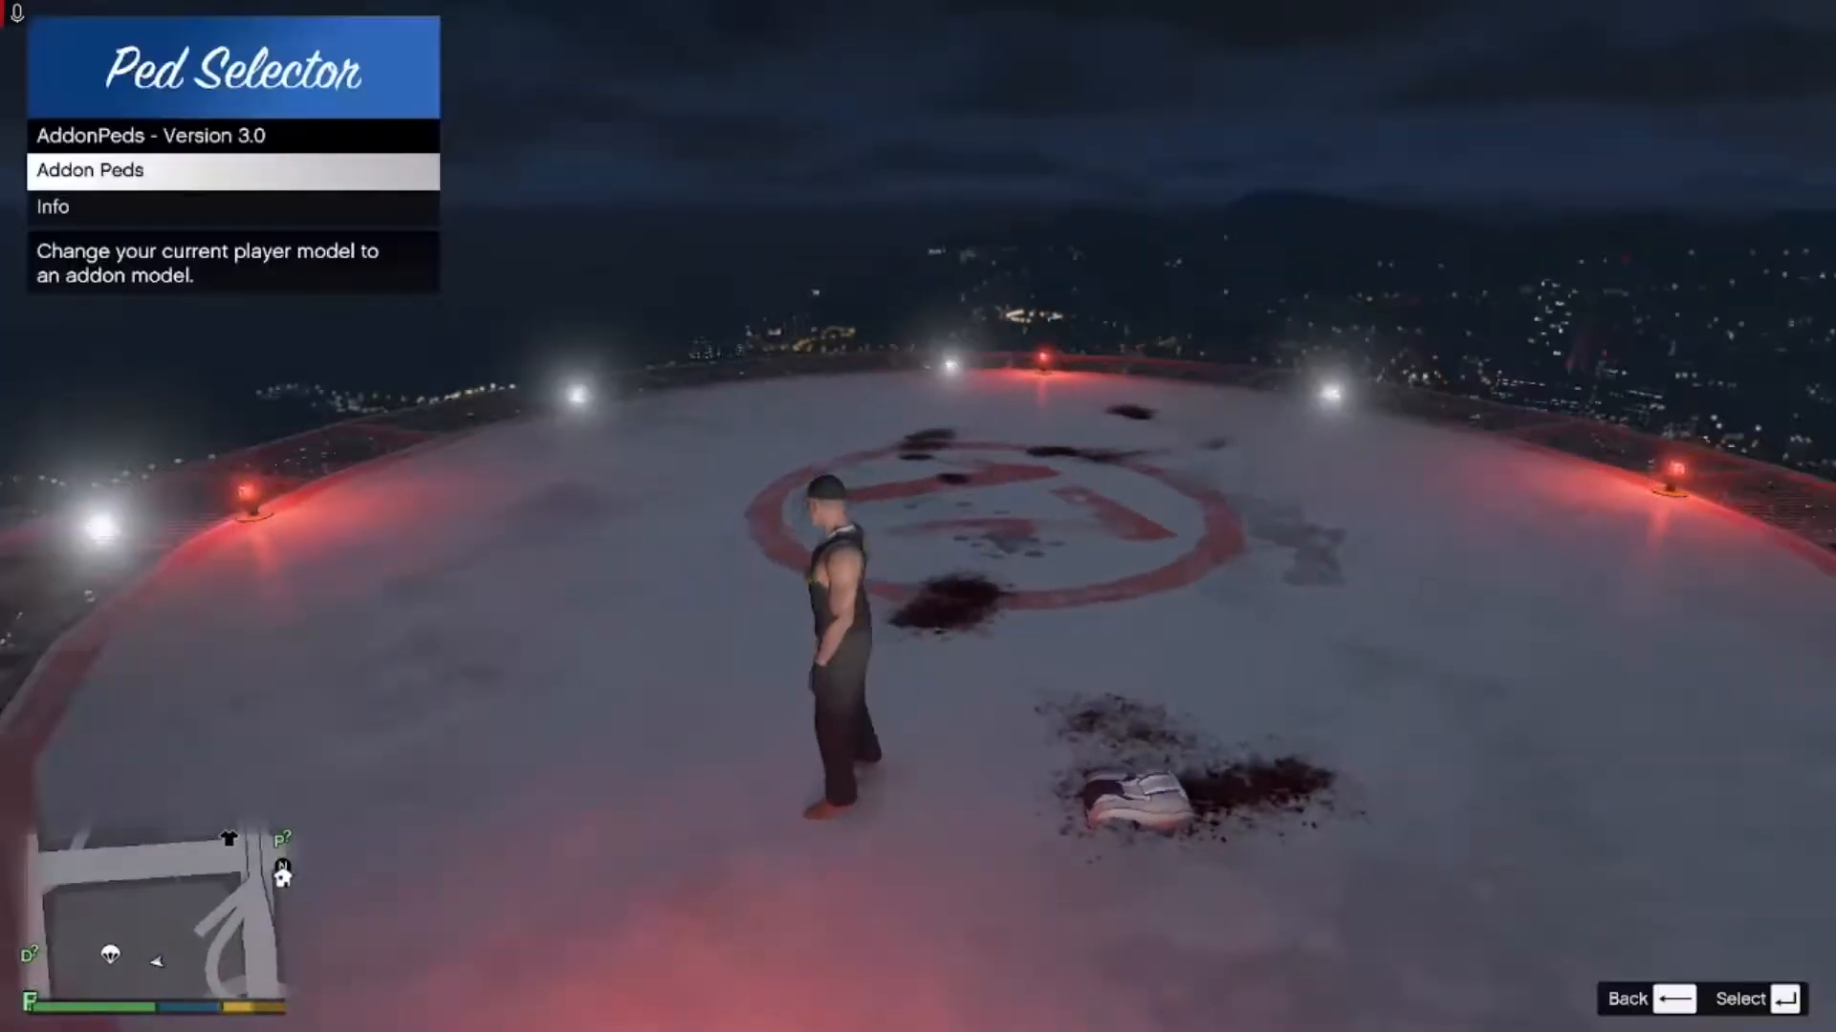
pyautogui.click(151, 181)
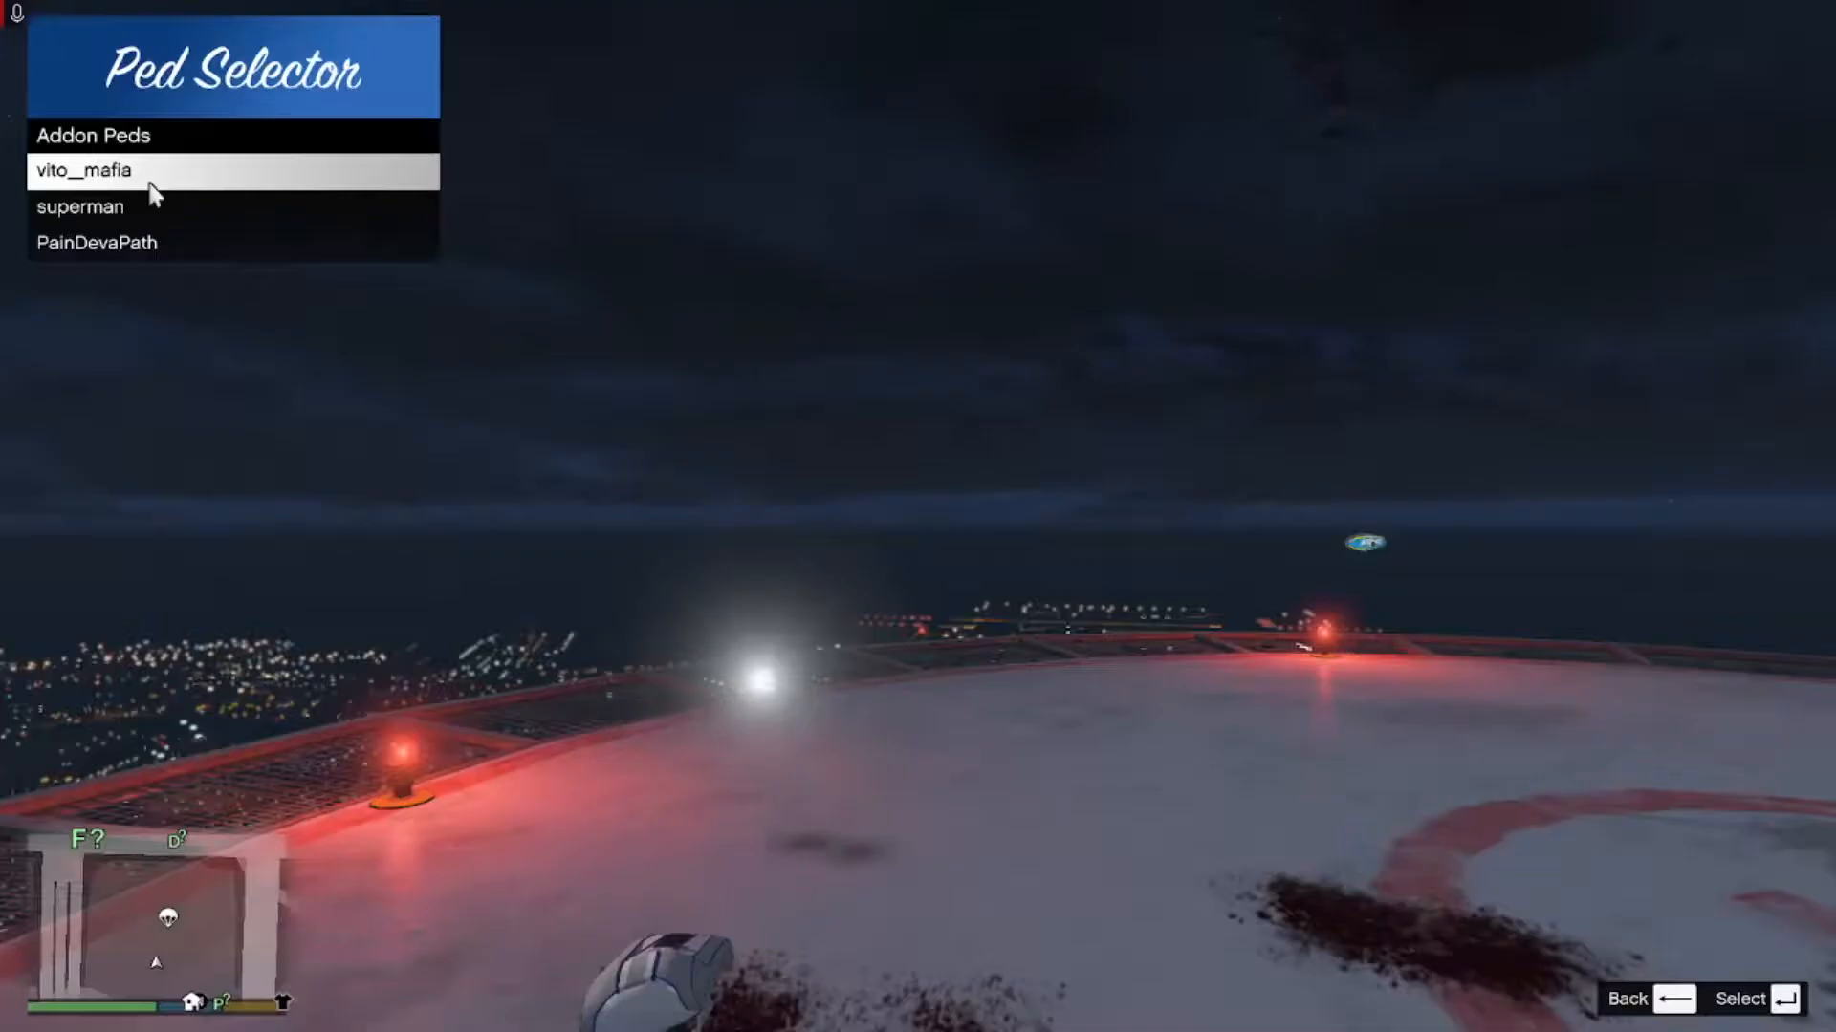
pyautogui.click(224, 251)
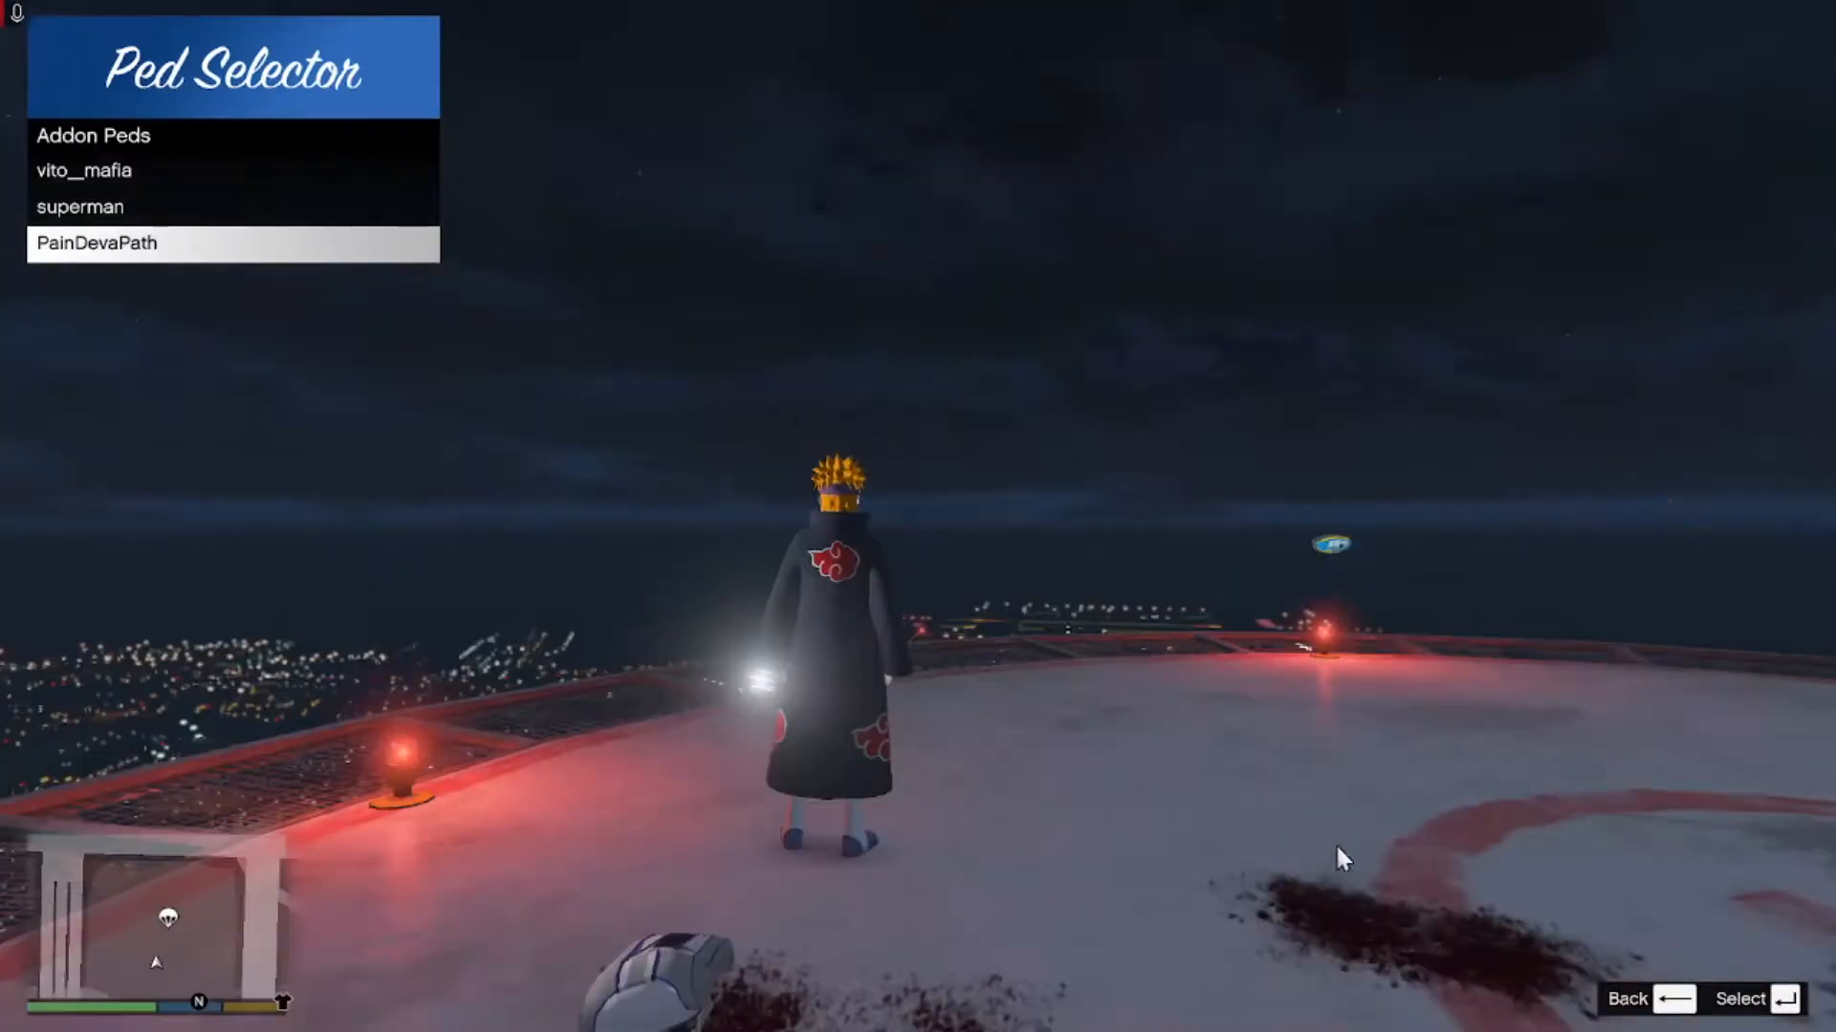
pyautogui.press('BackSpace')
pyautogui.press('BackSpace')
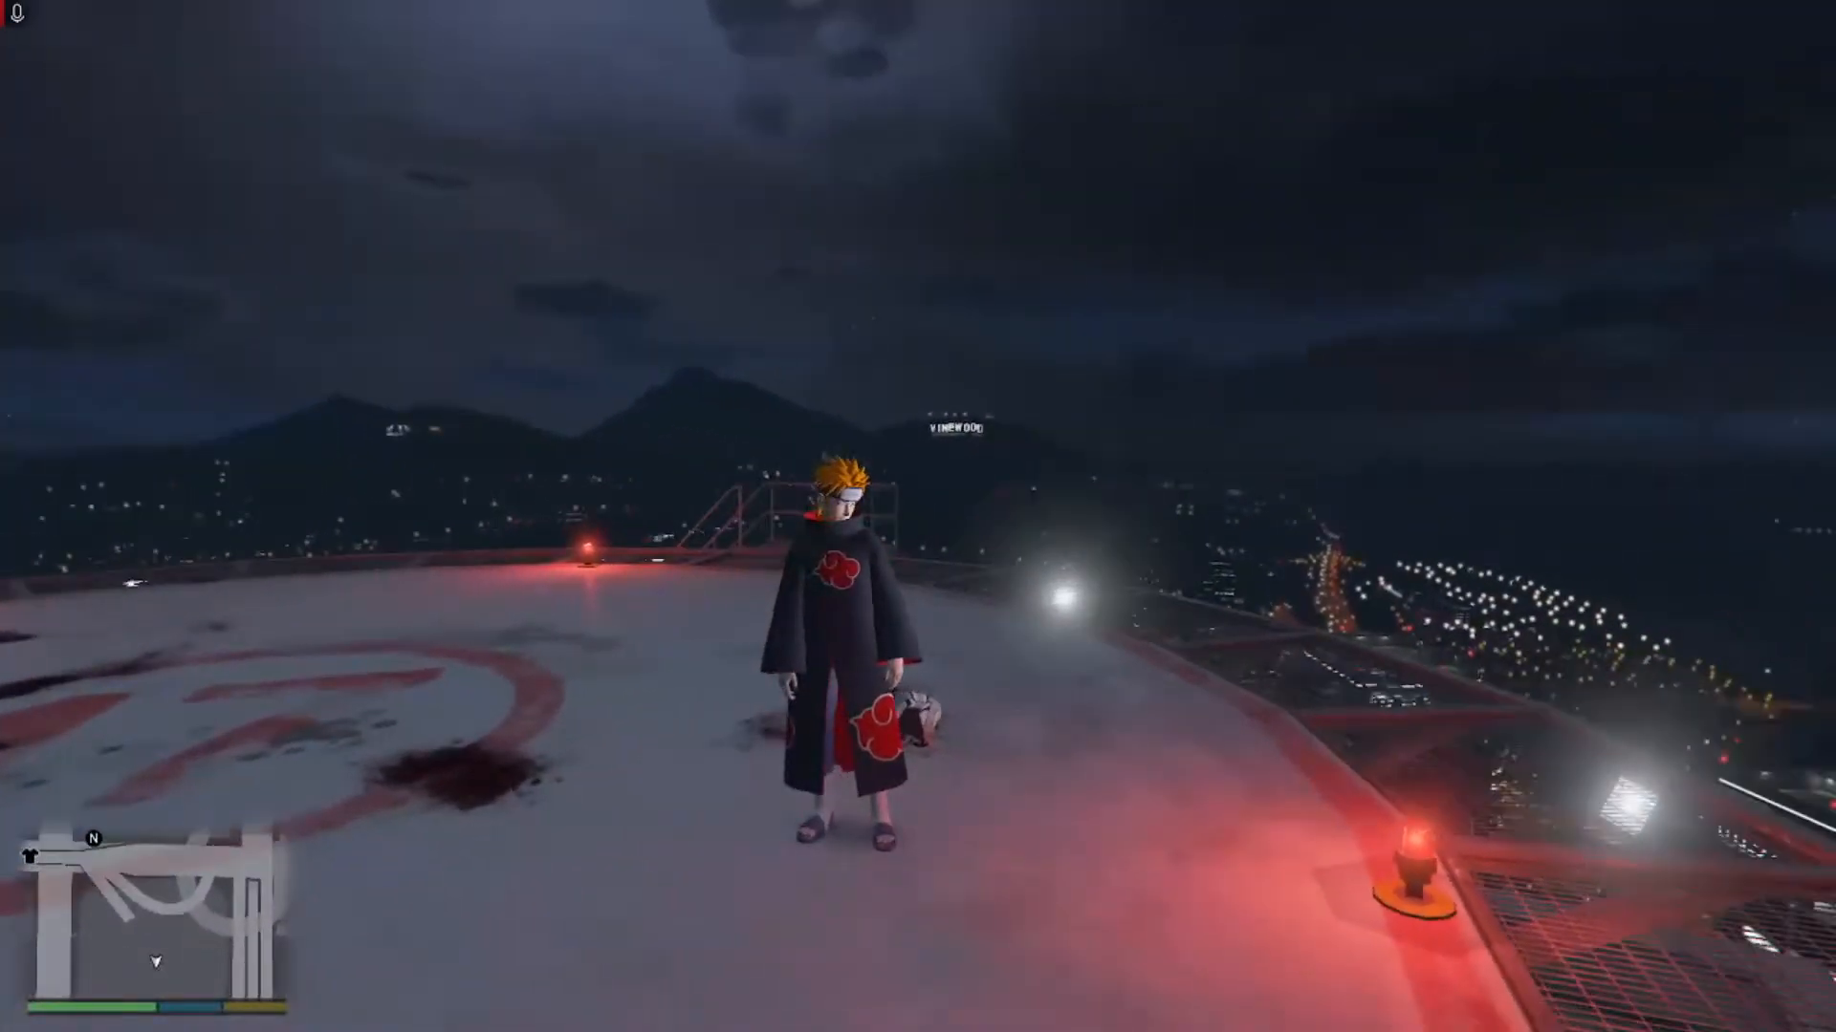
# Step: Move the character off the rooftop helipad down to the metal walkway below it
pyautogui.press('w')
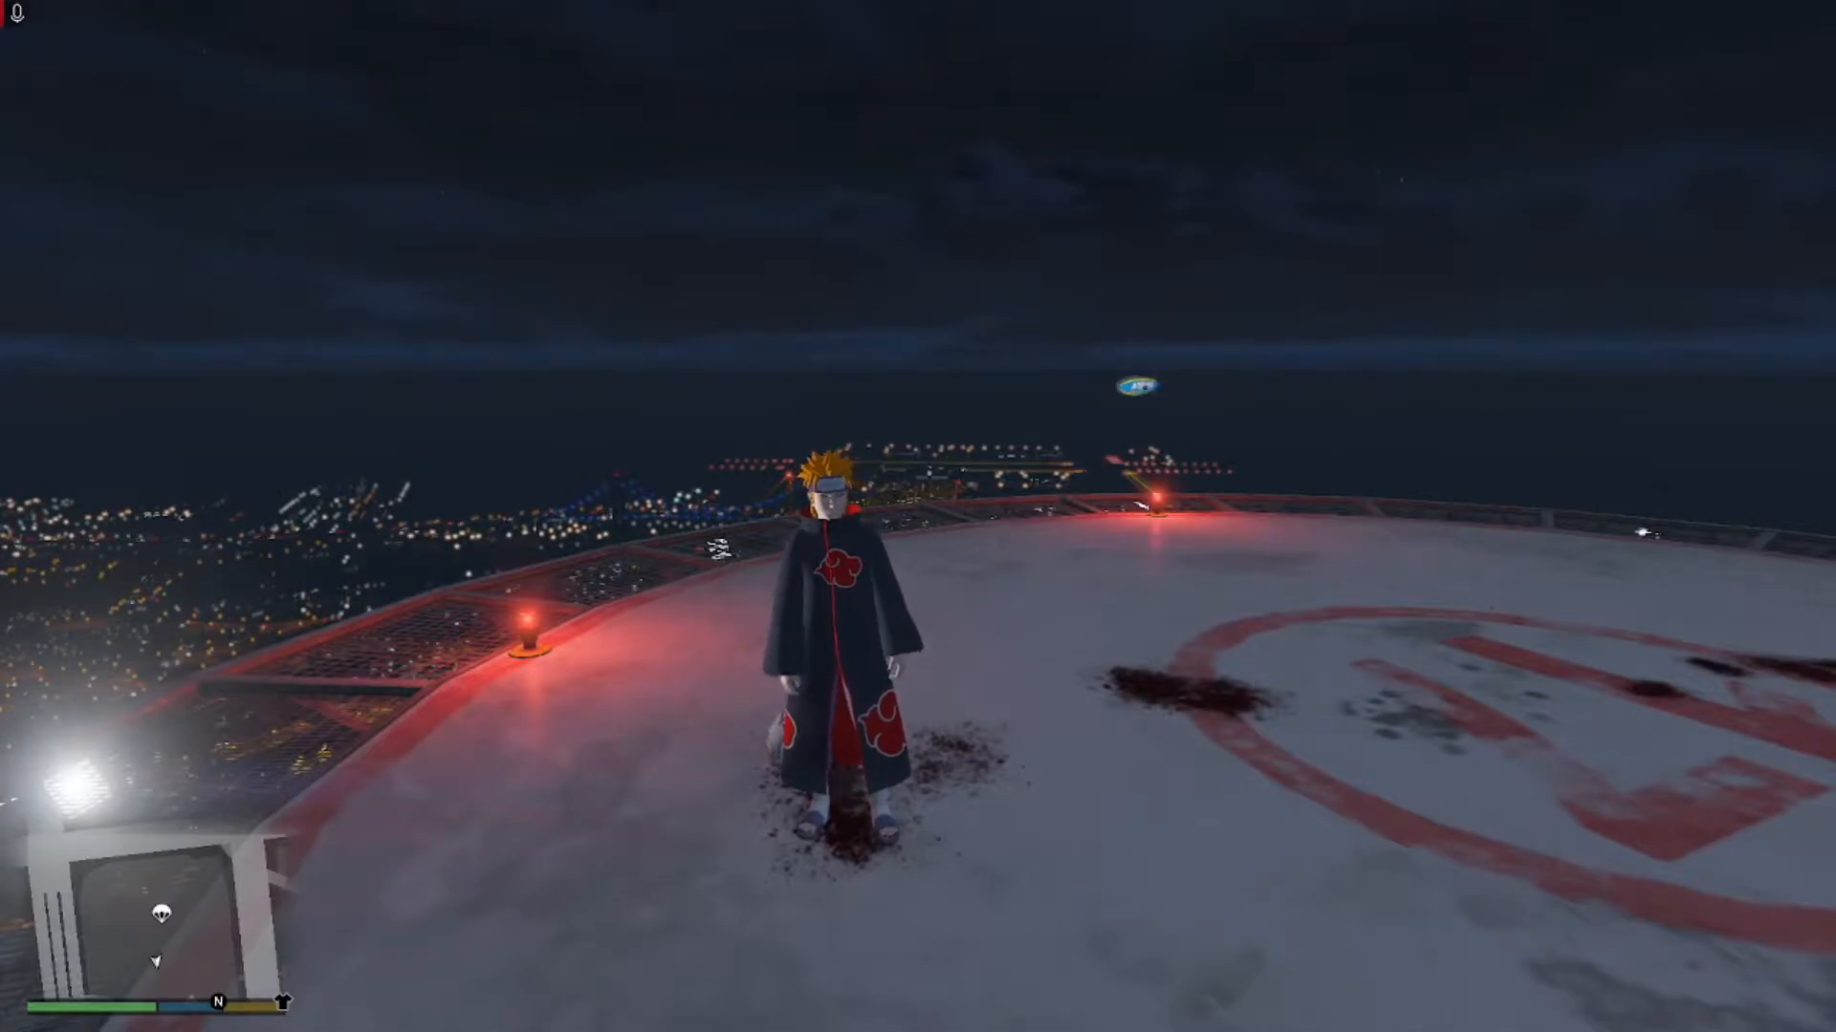
pyautogui.press('w')
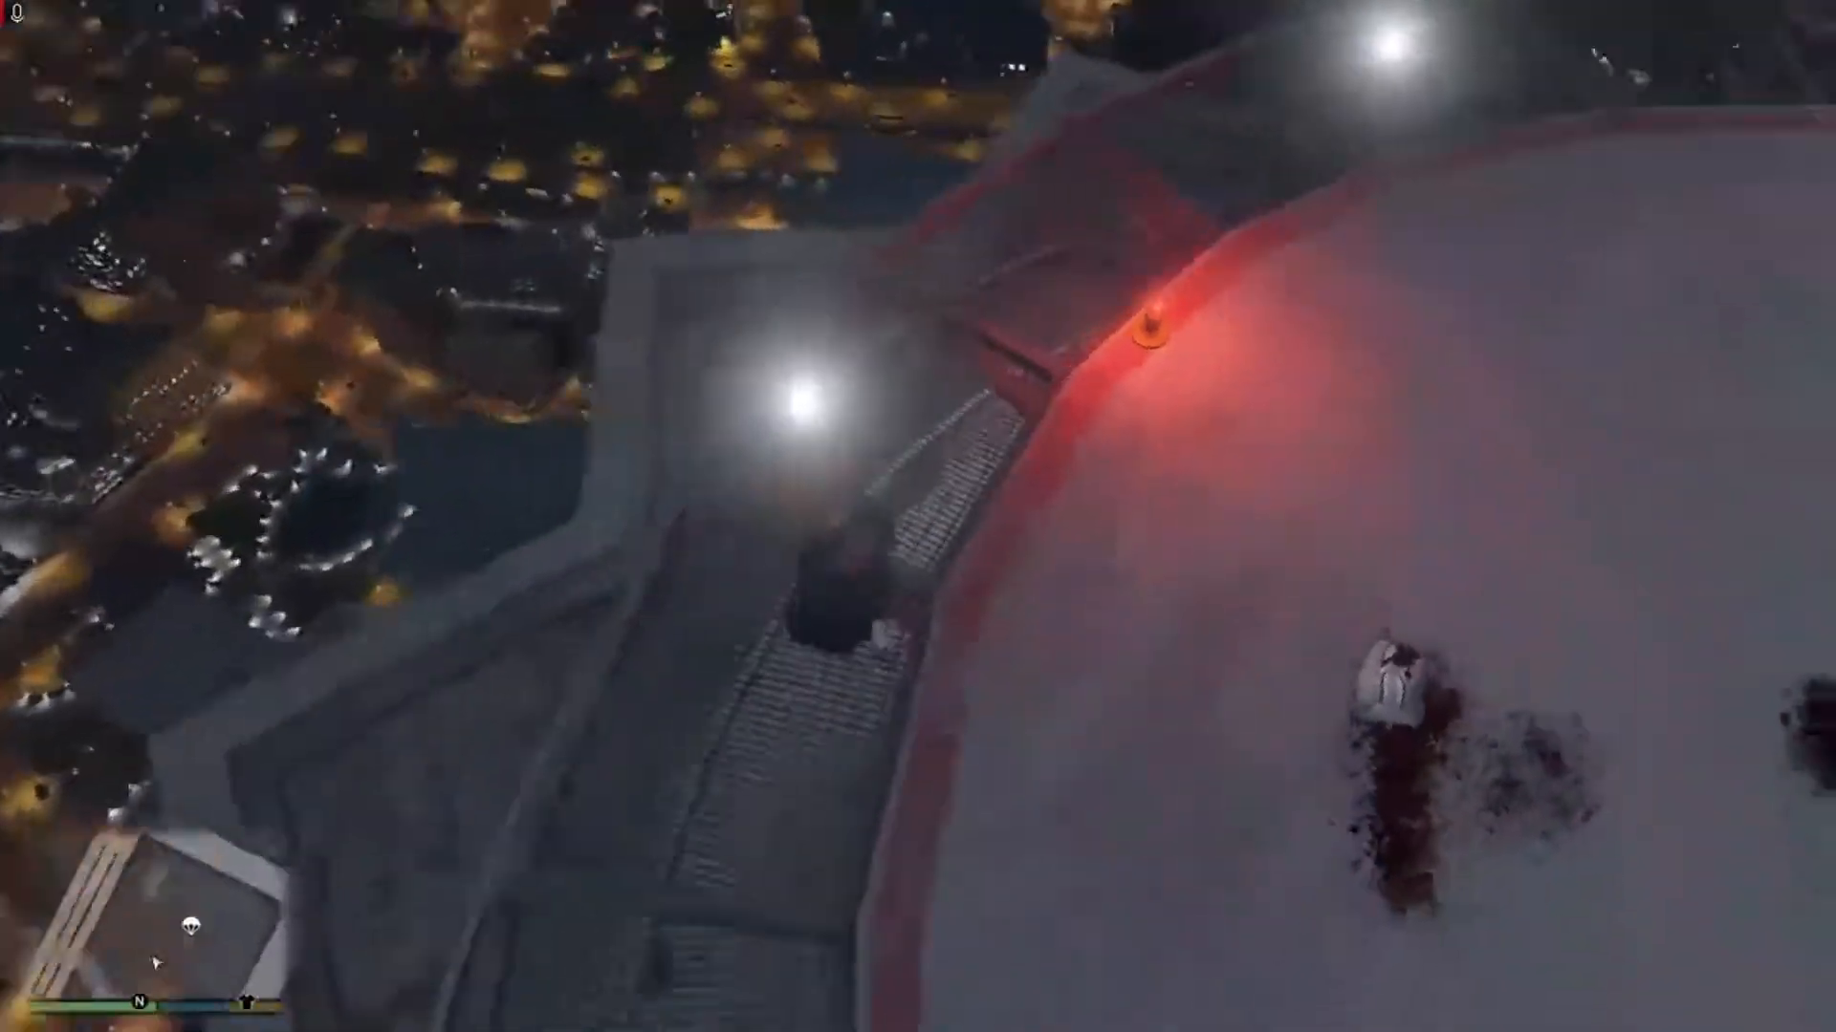
pyautogui.press('space')
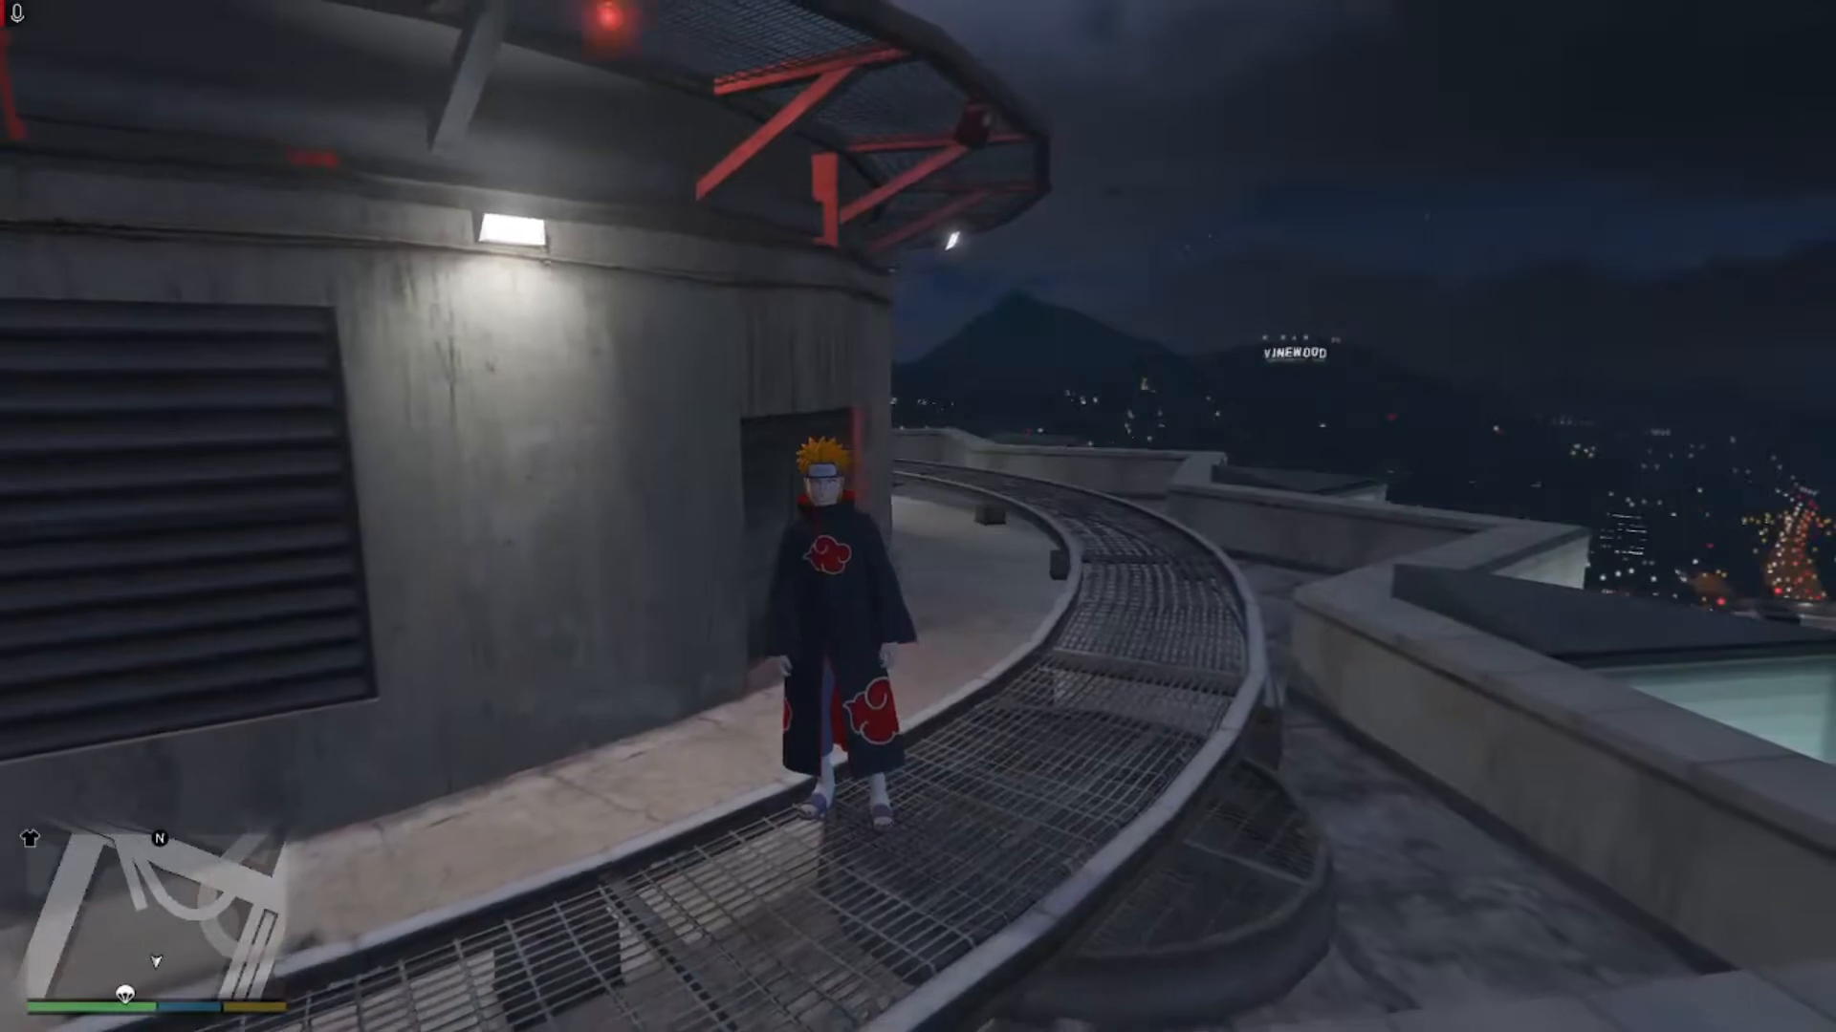
# Step: Enable the Psychokinetic script for the character and close its menu
pyautogui.press('F5')
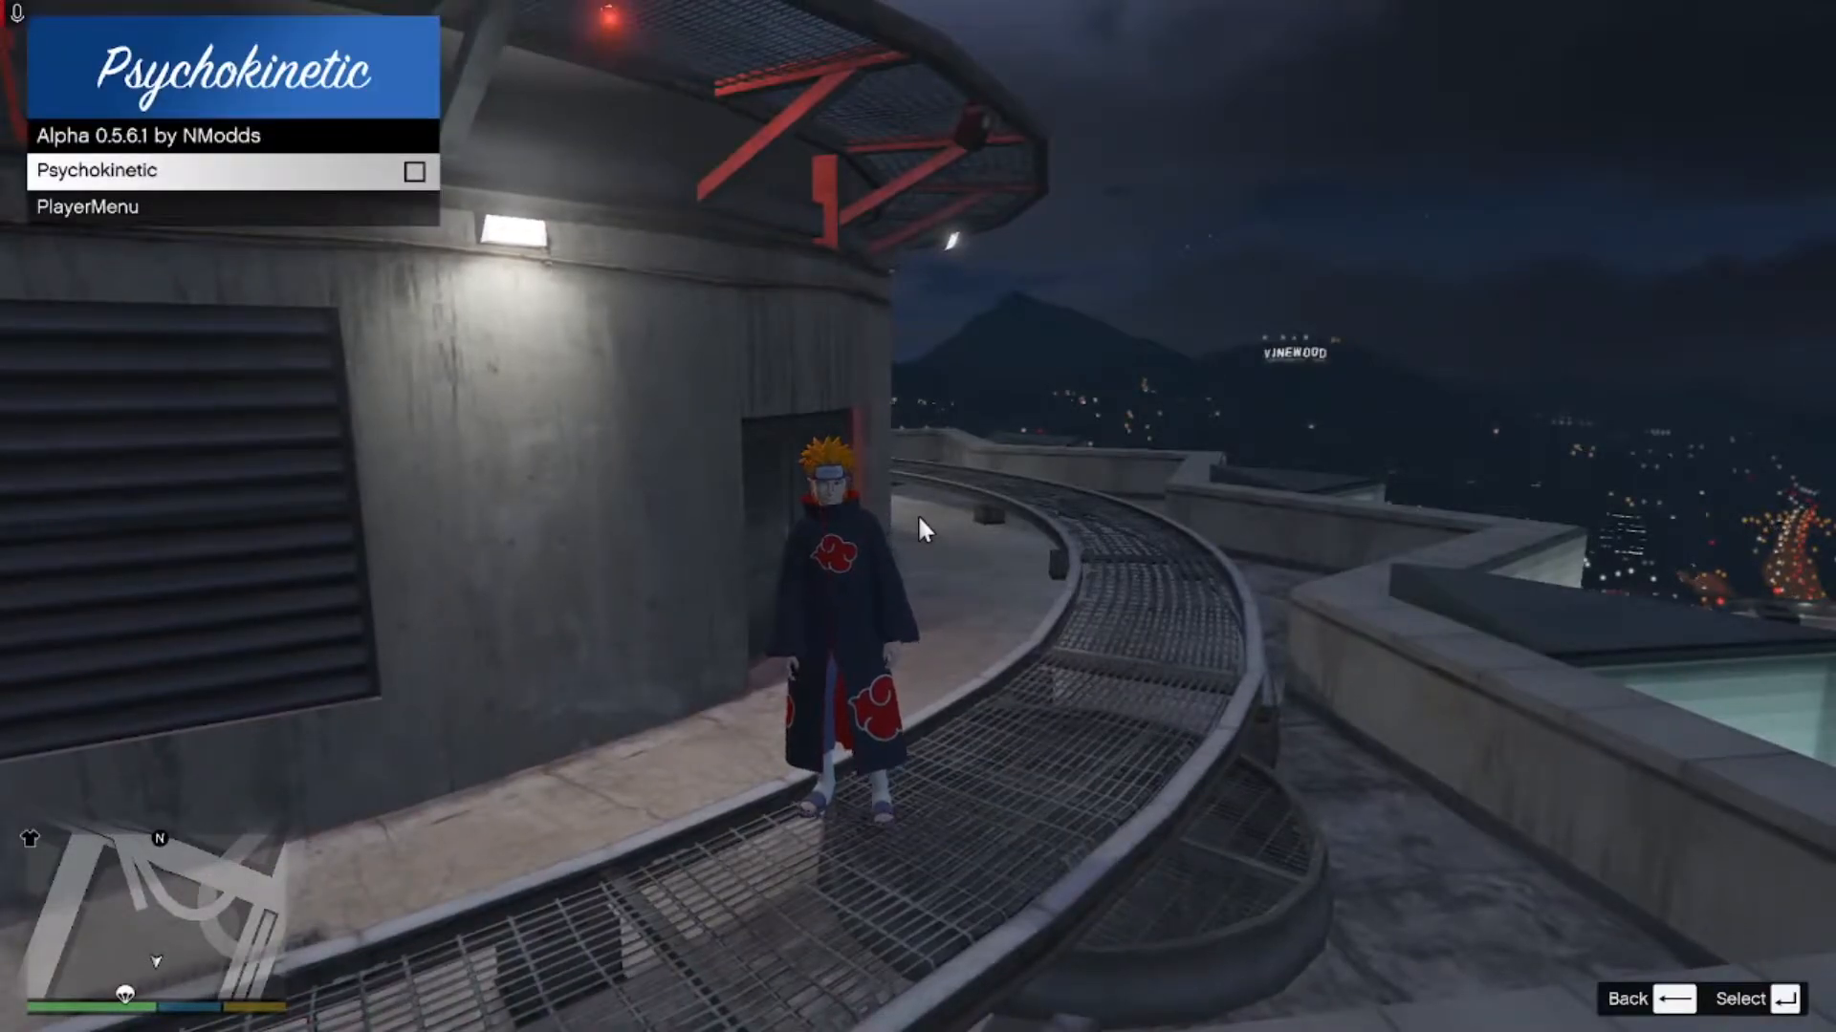
pyautogui.press('BackSpace')
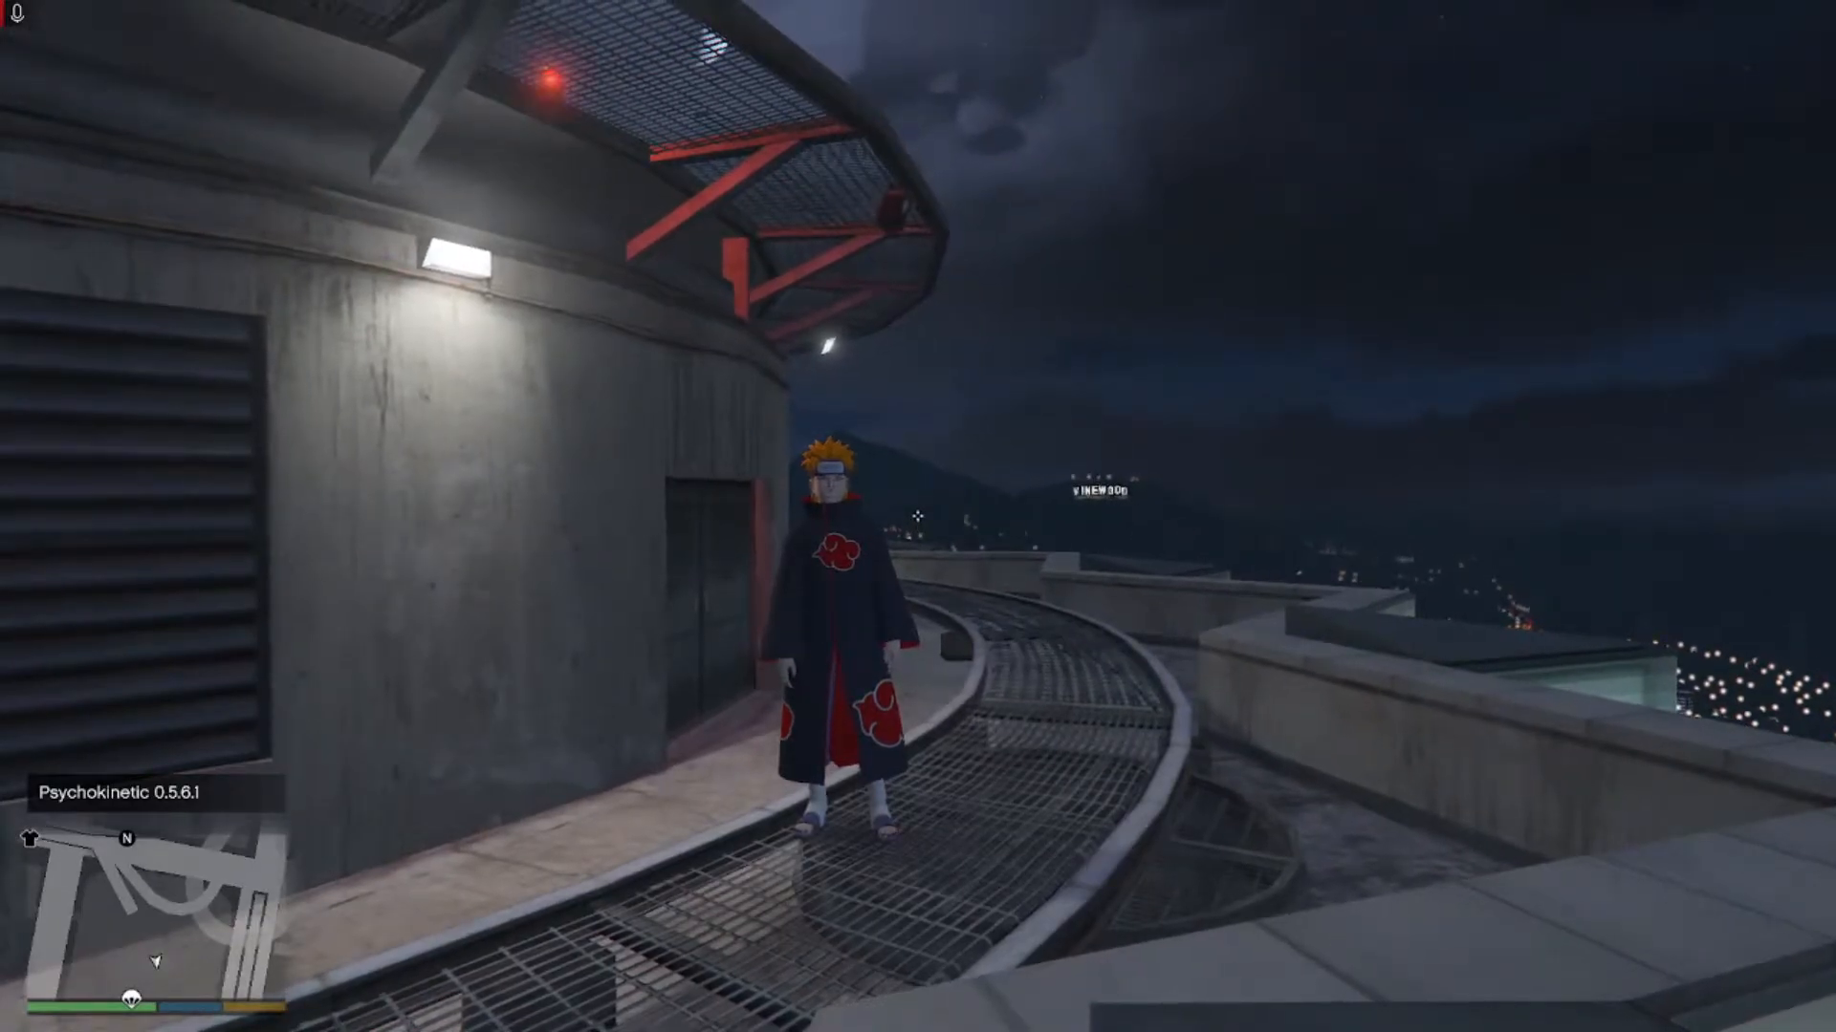
# Step: Fly off the tower roof and descend to the street intersection below using the Psychokinetic flight power
pyautogui.press('space')
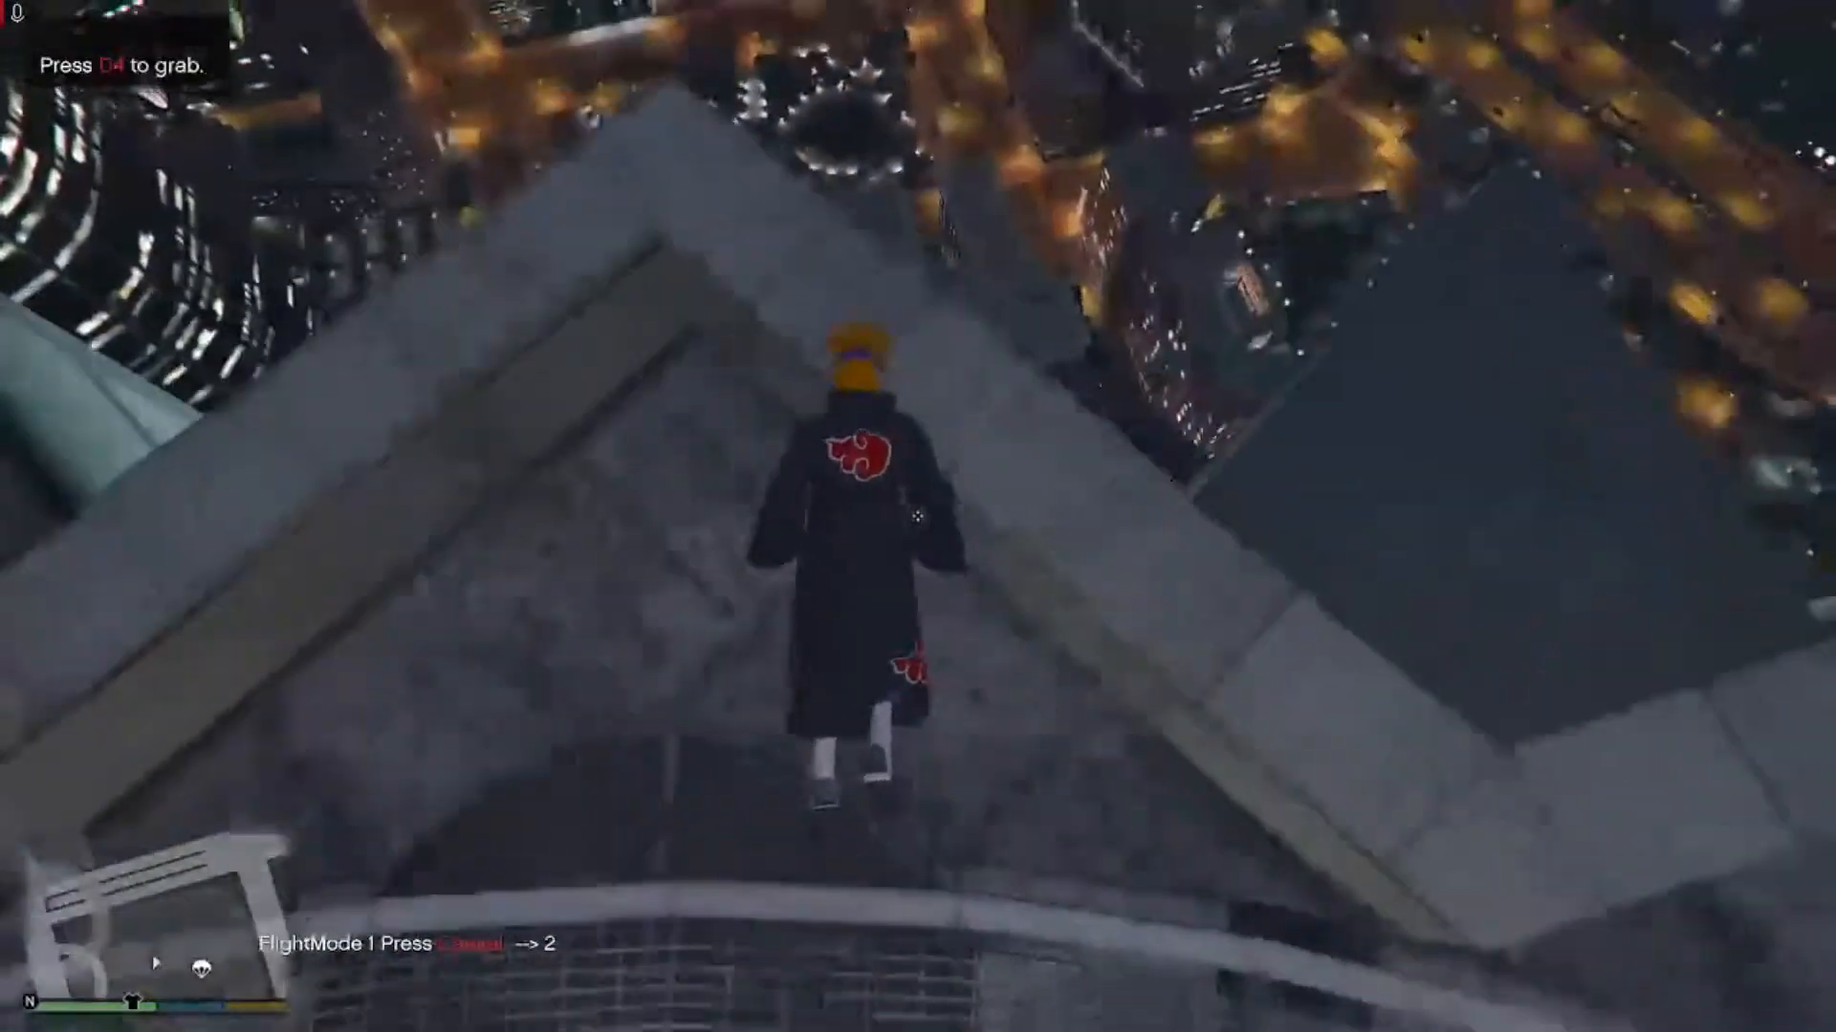
pyautogui.press('w')
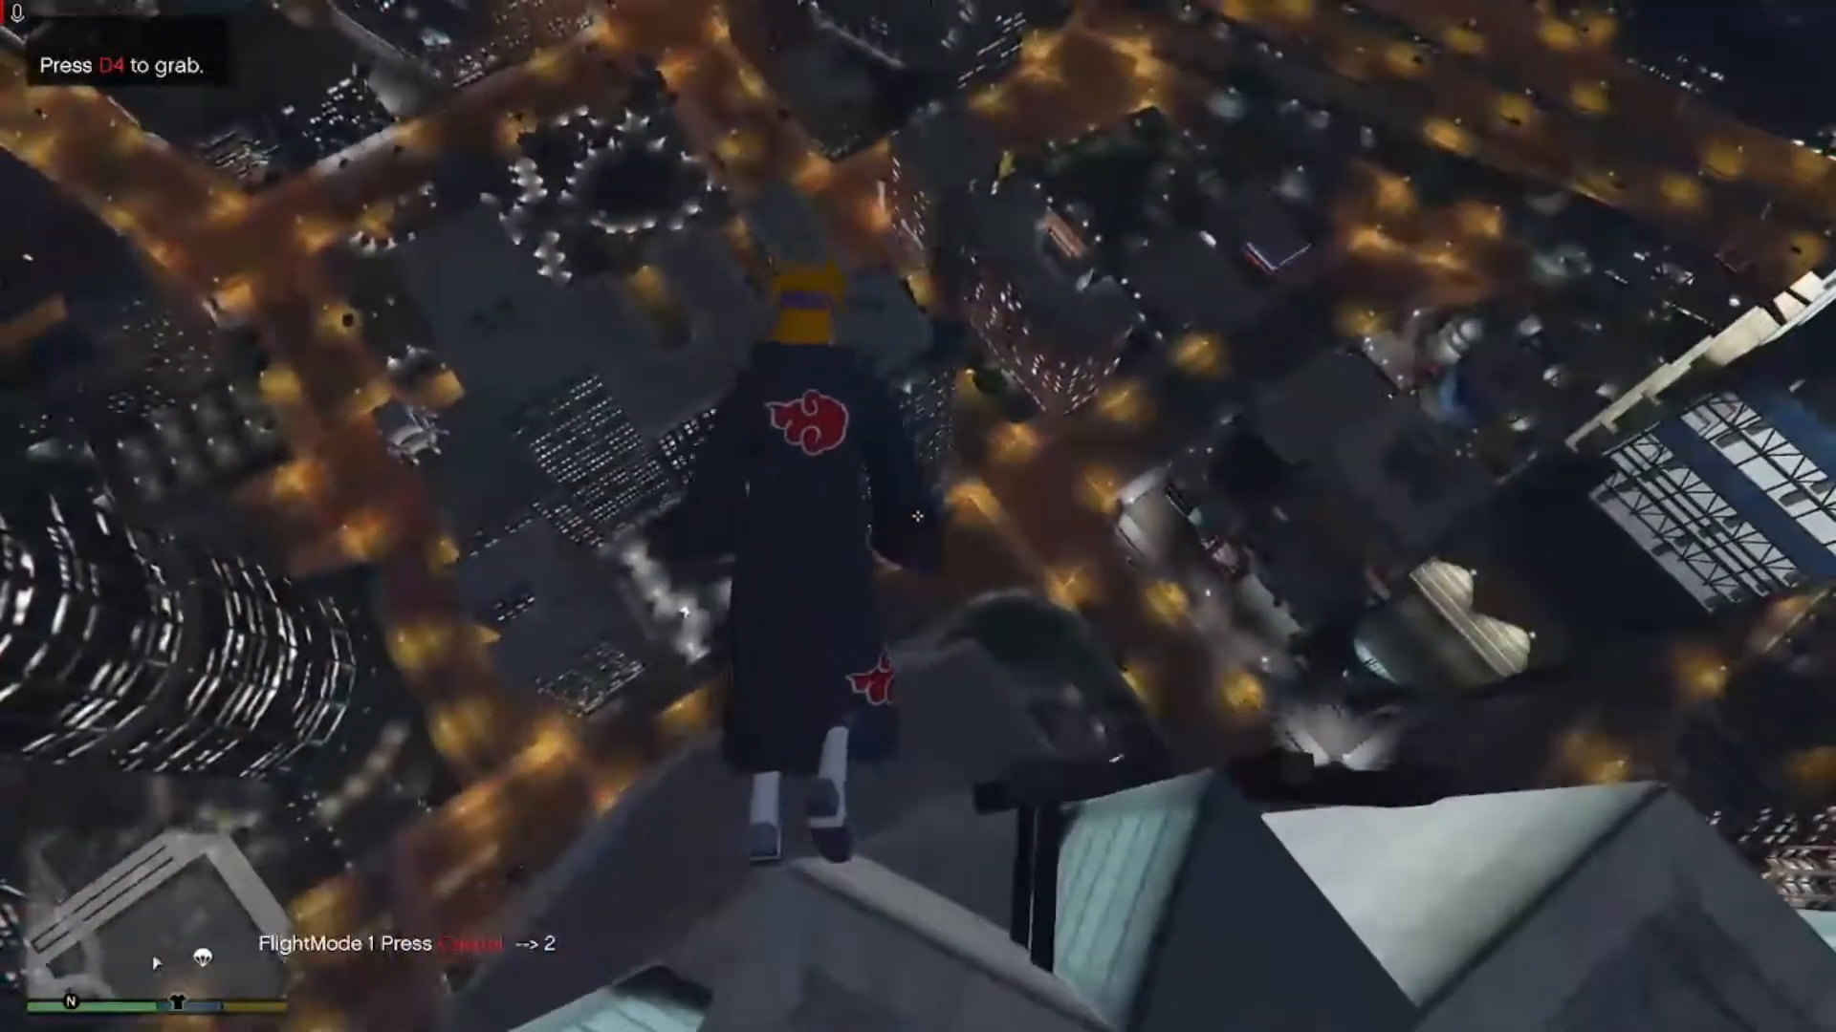
pyautogui.press('w')
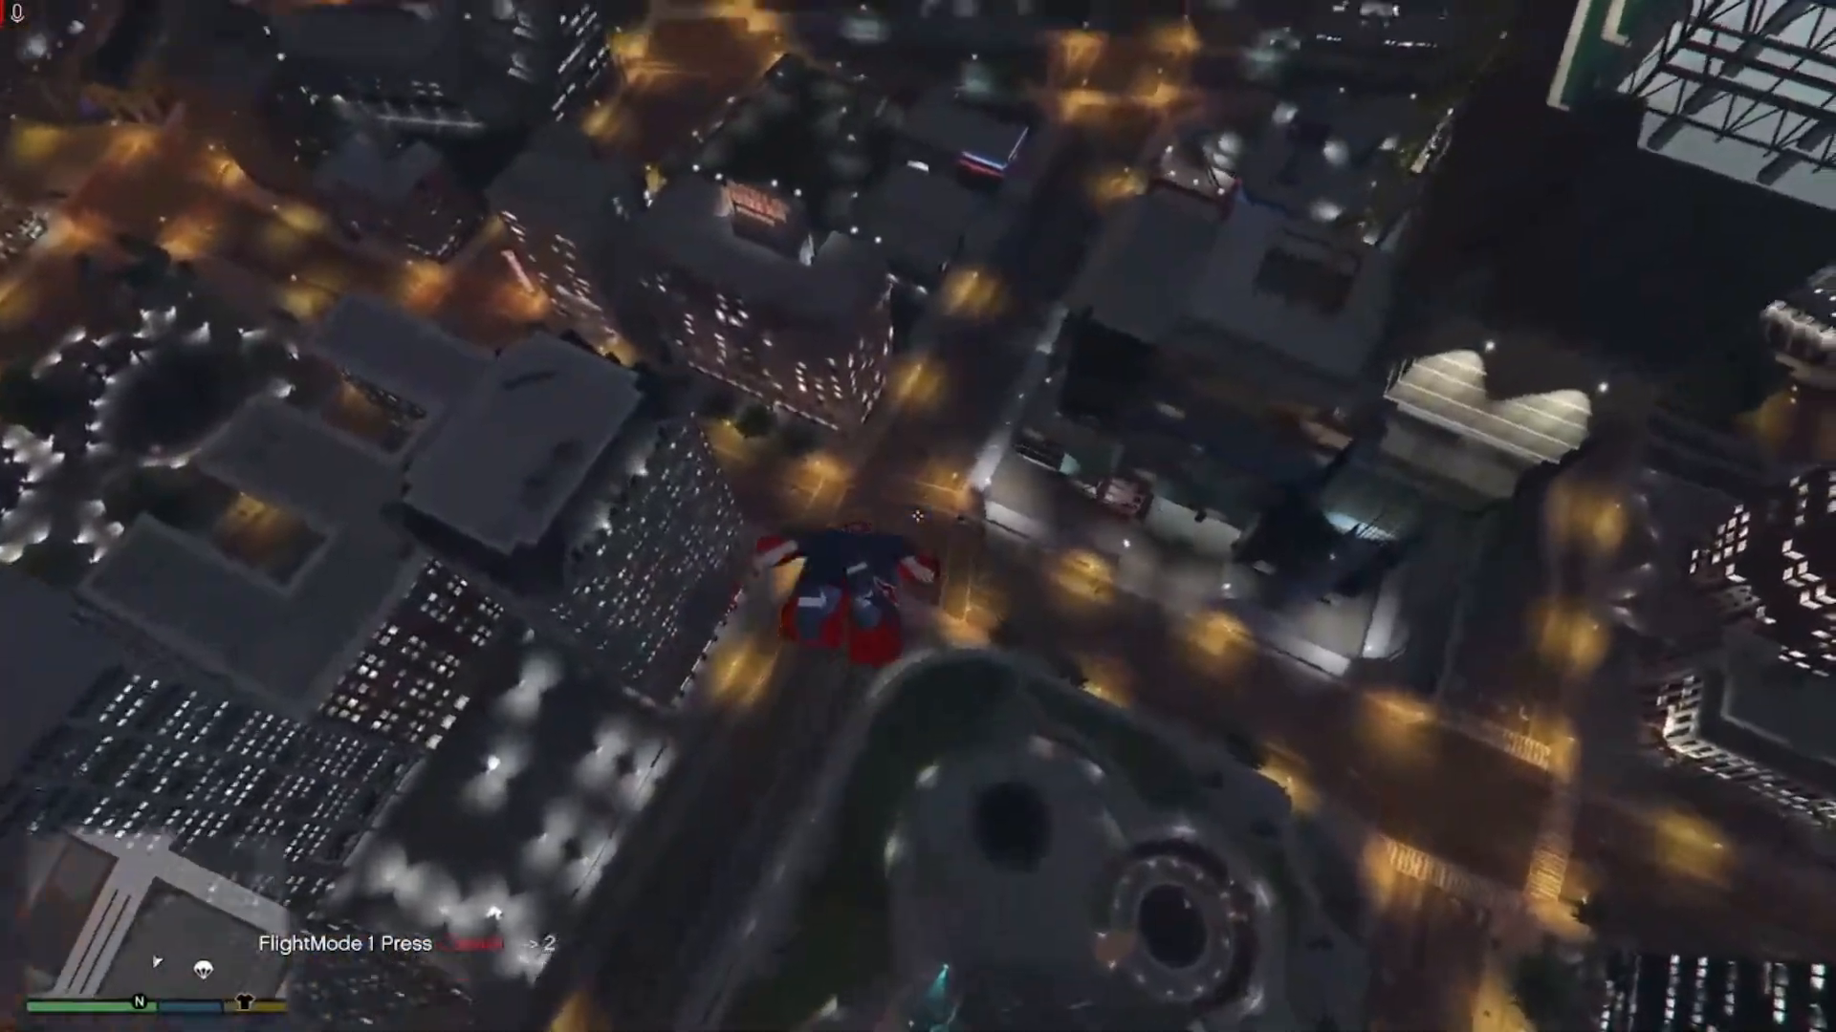
pyautogui.click(918, 516)
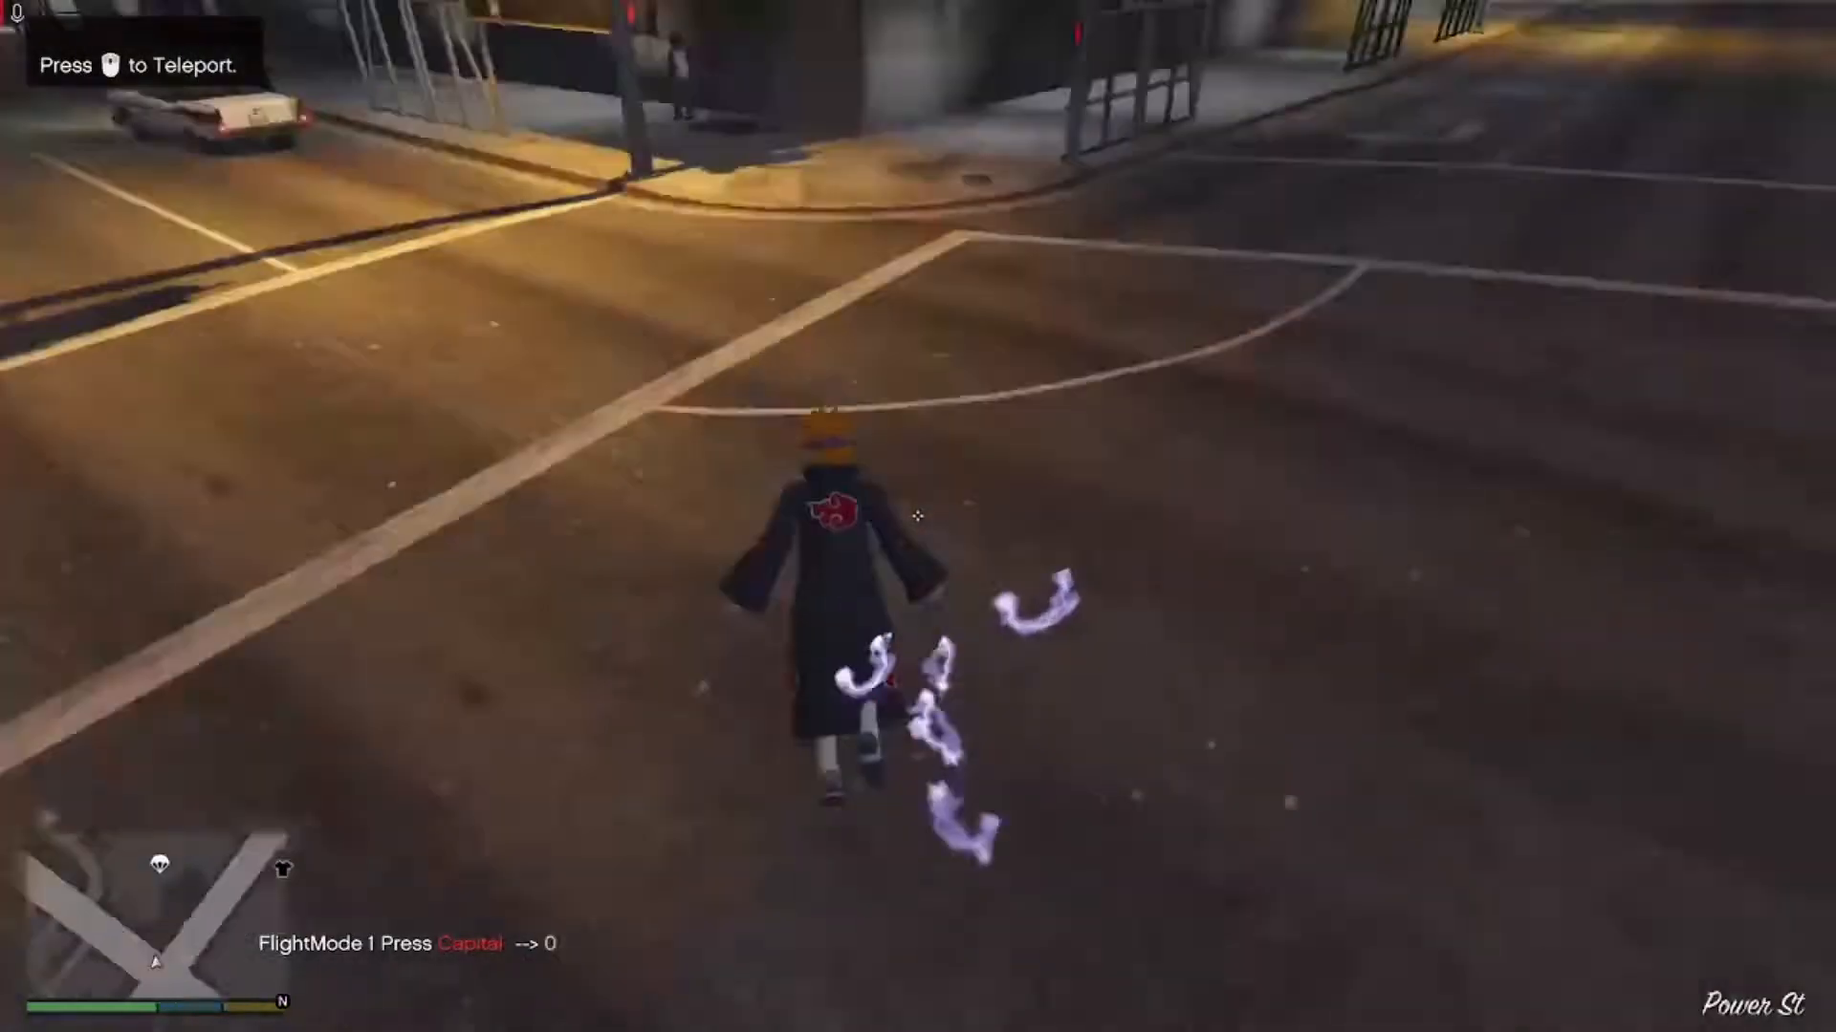
pyautogui.press('w')
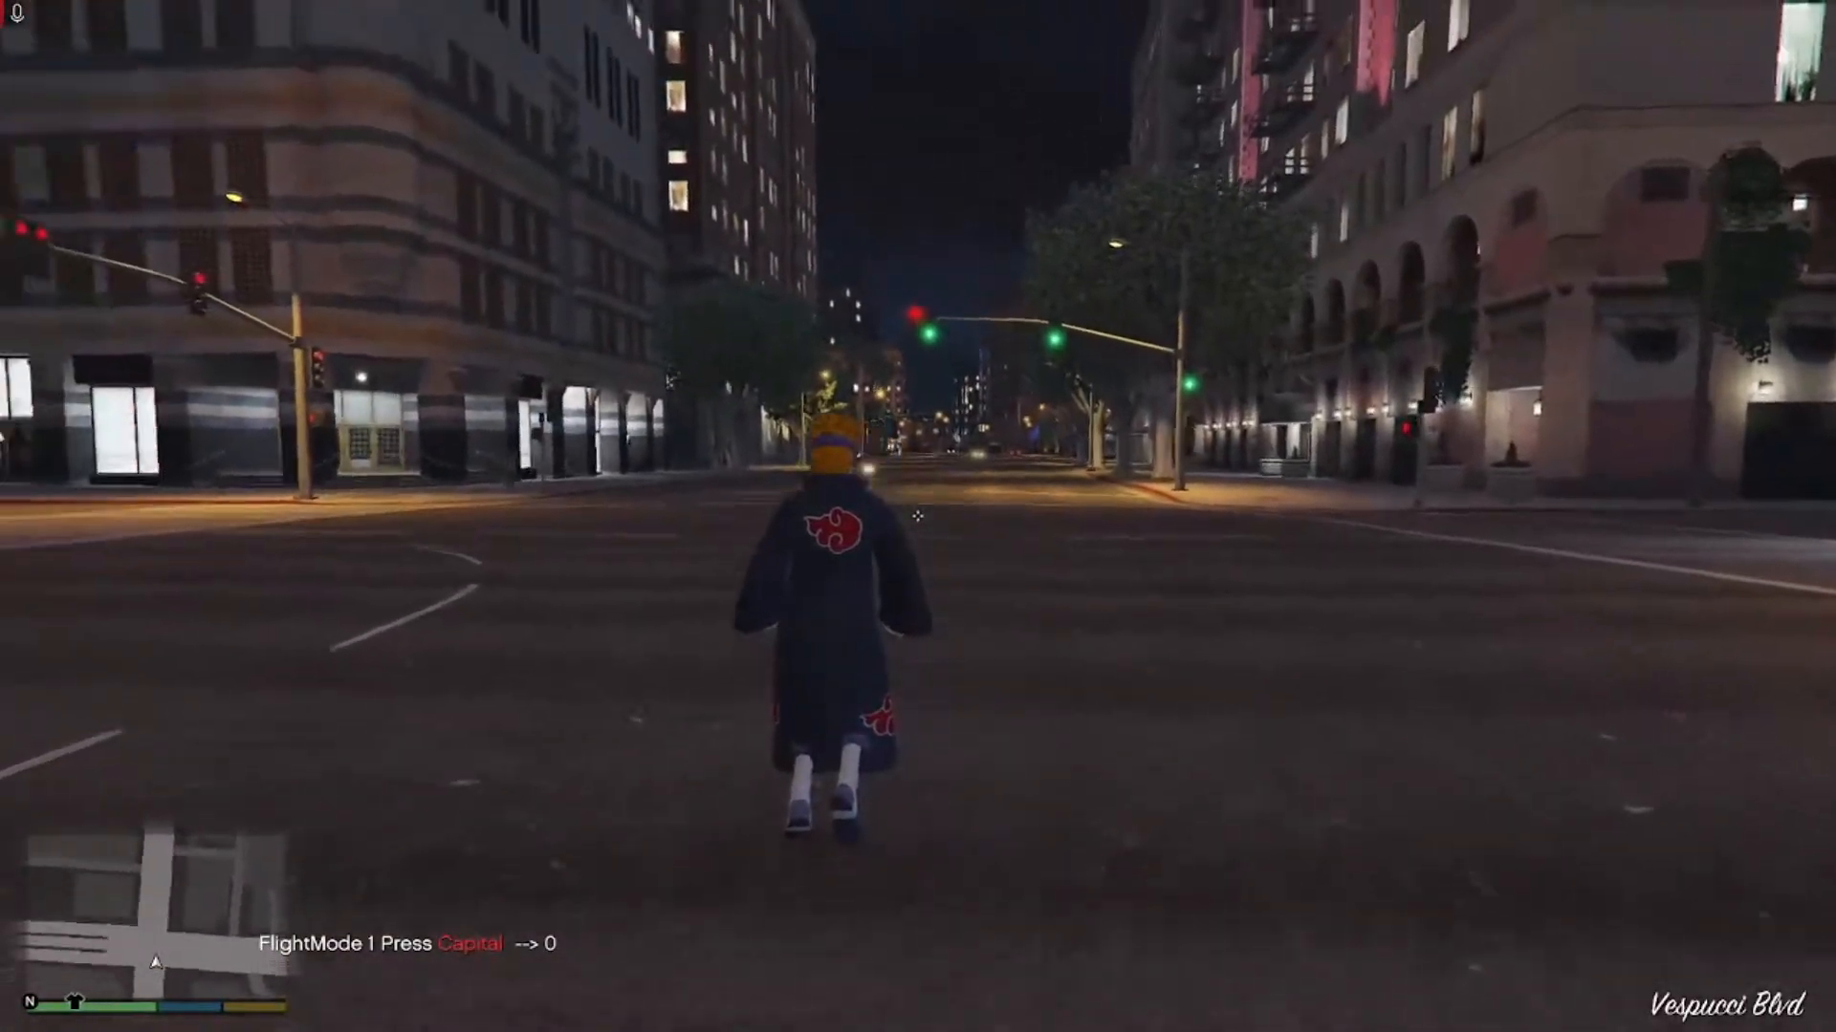
# Step: Try out the Psychokinetic lift, grab and teleport powers on the vehicles and the motorcyclist at the intersection
pyautogui.press('capslock')
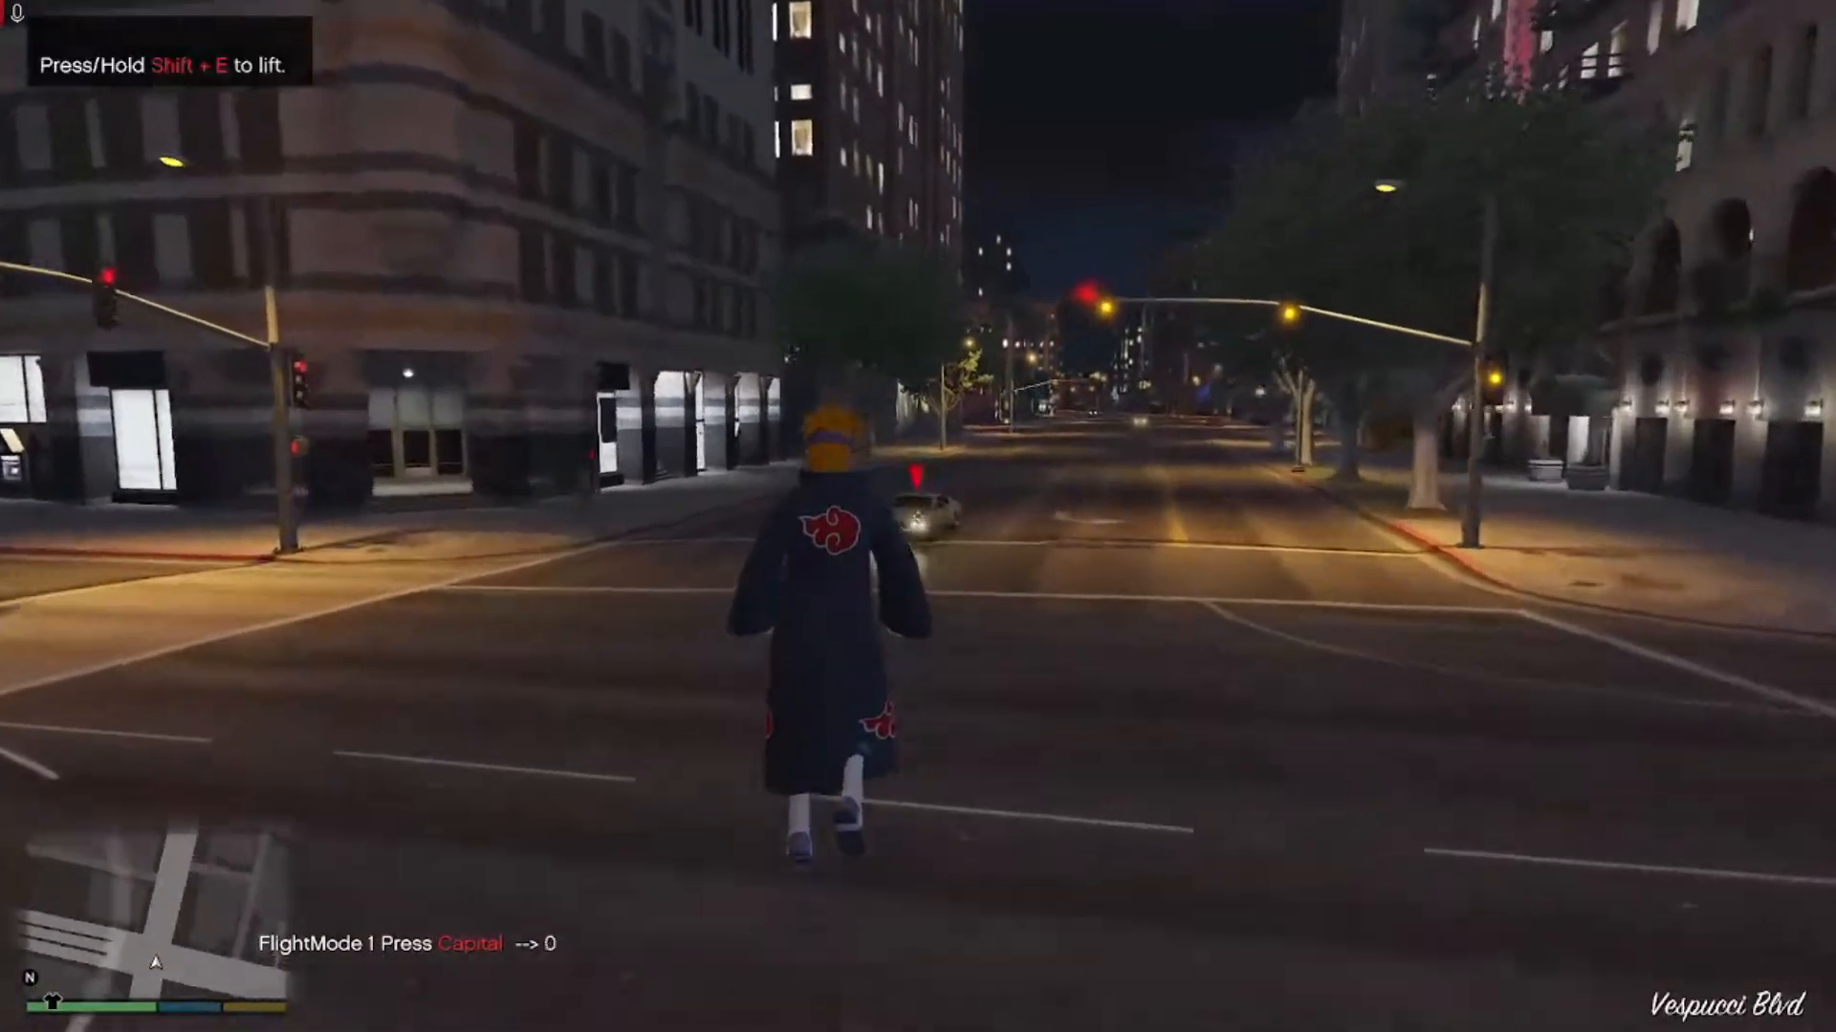
pyautogui.hotkey('shift', 'e')
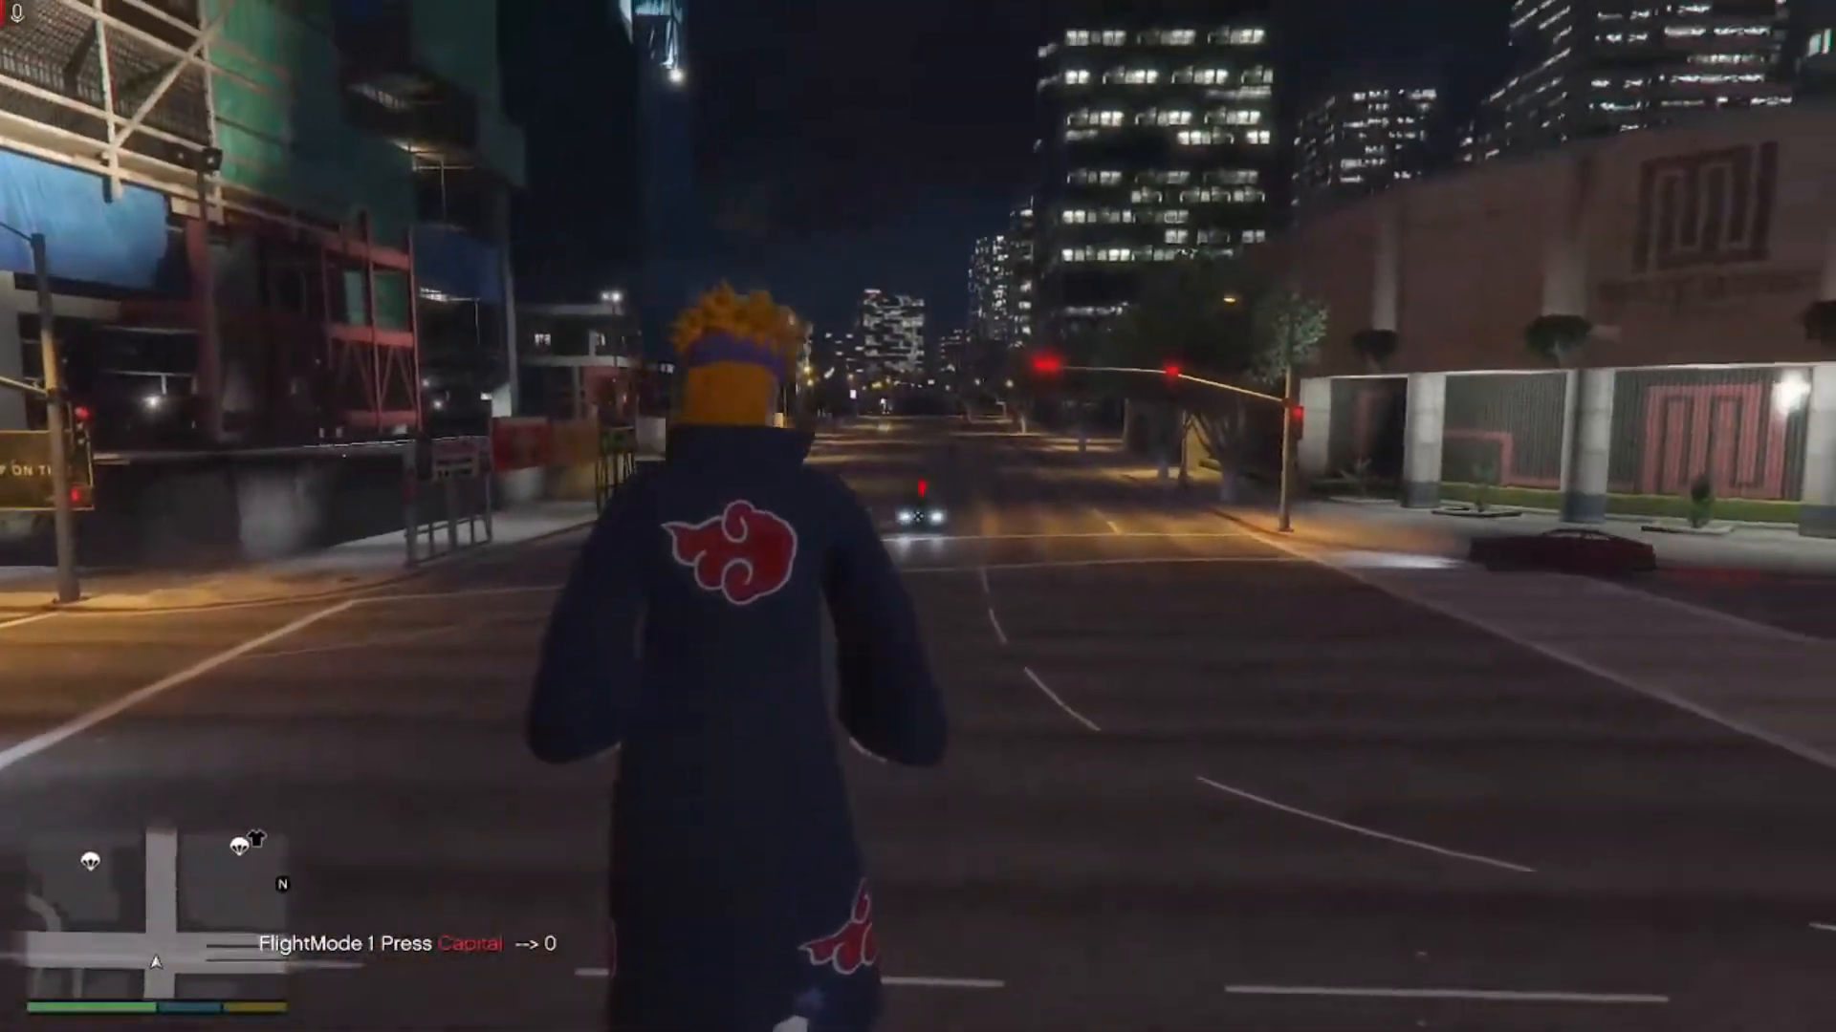
pyautogui.click(918, 516)
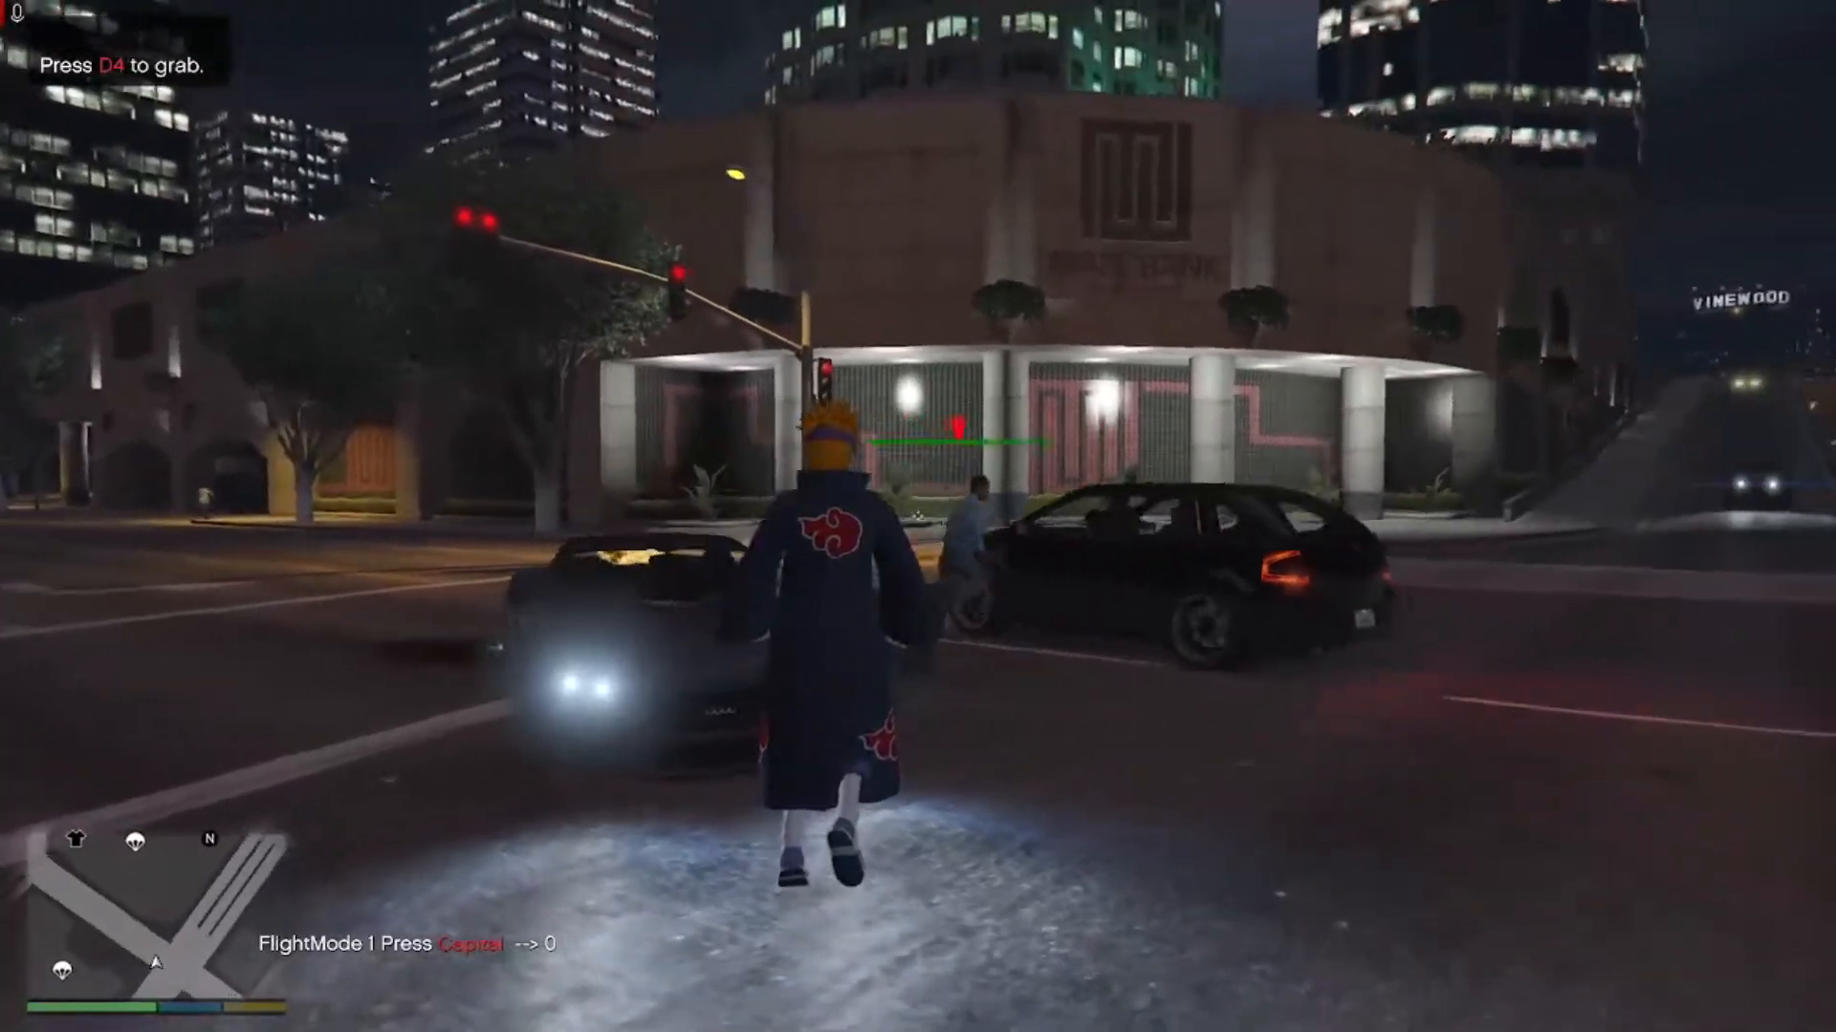
pyautogui.click(918, 516)
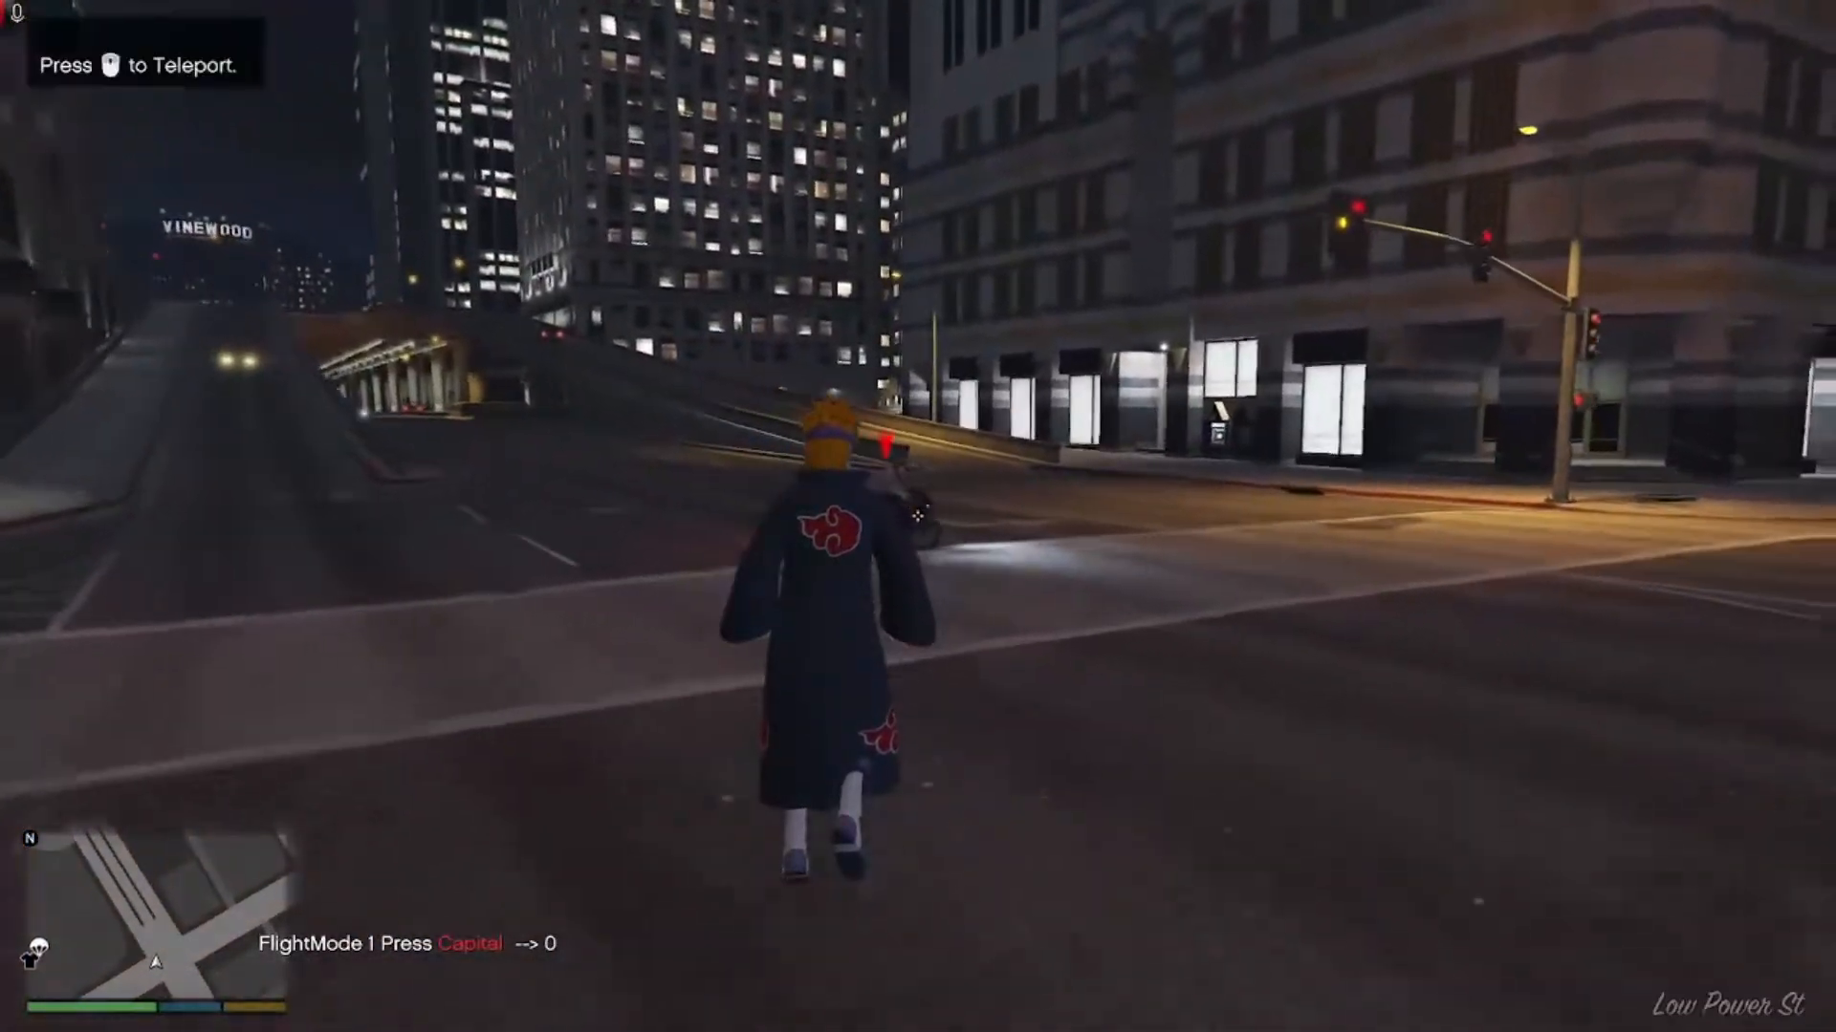
pyautogui.click(918, 516)
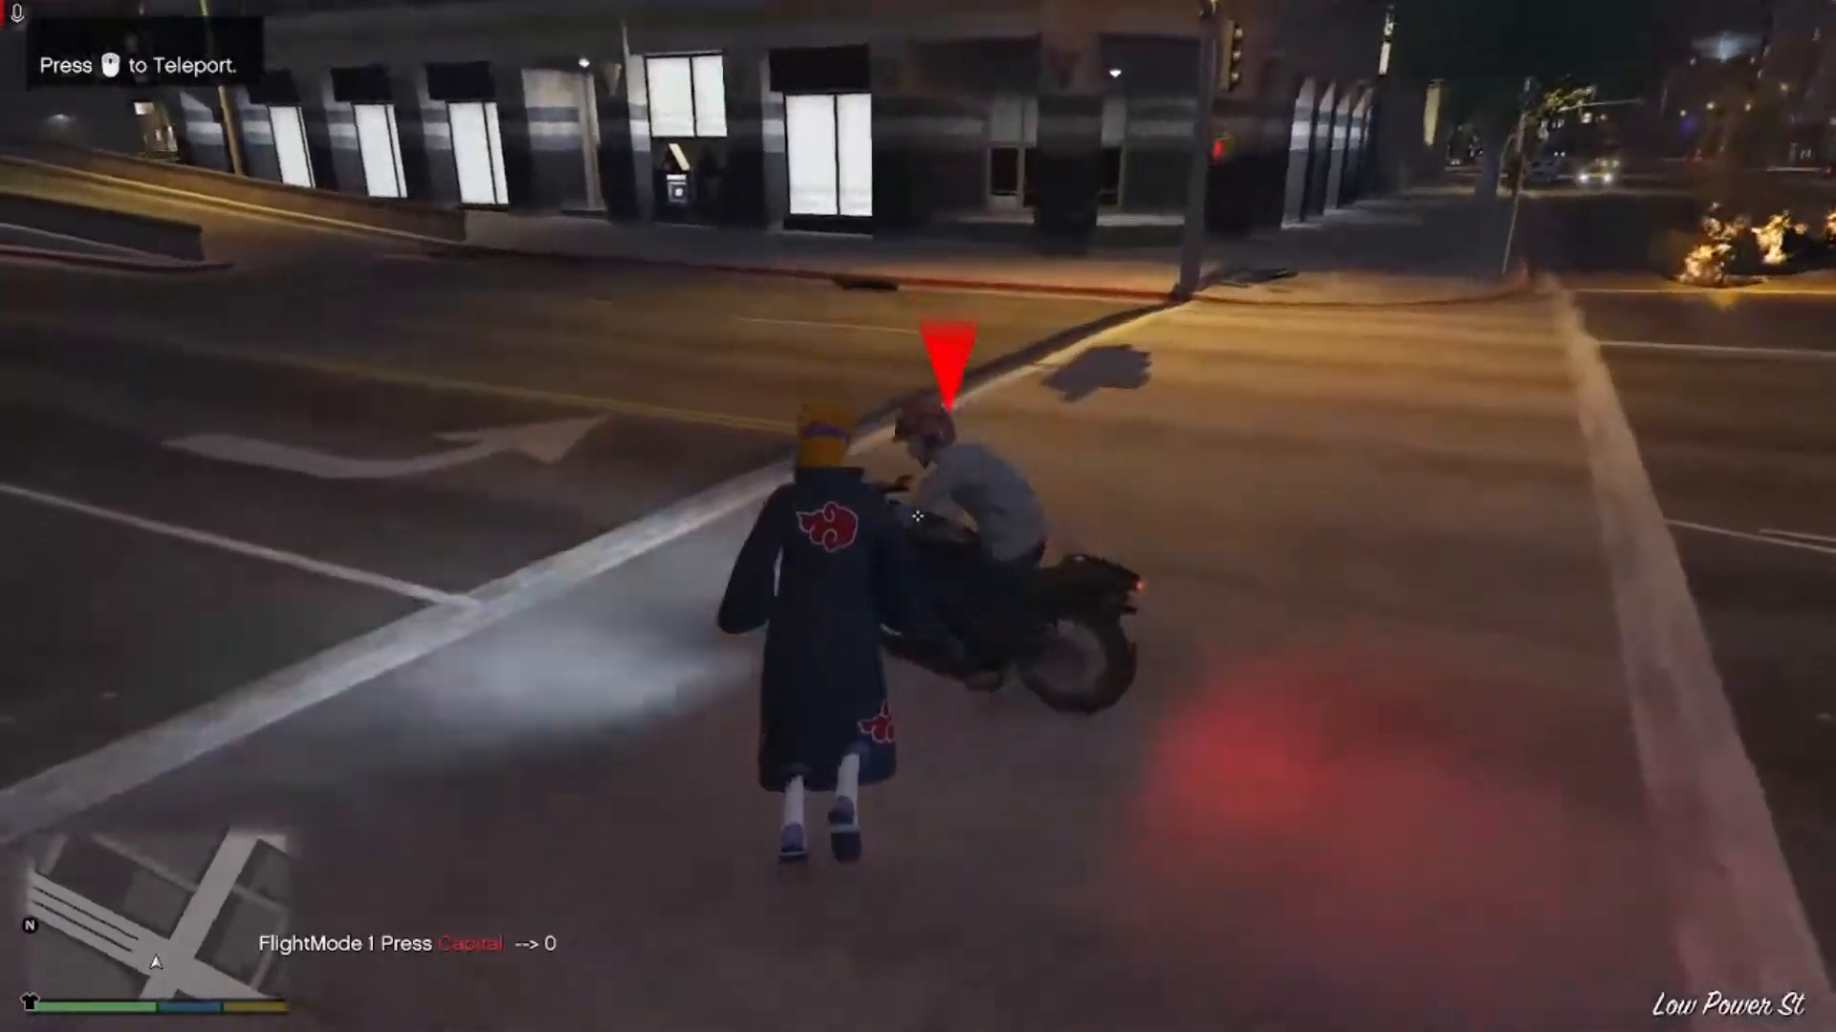
pyautogui.click(918, 516)
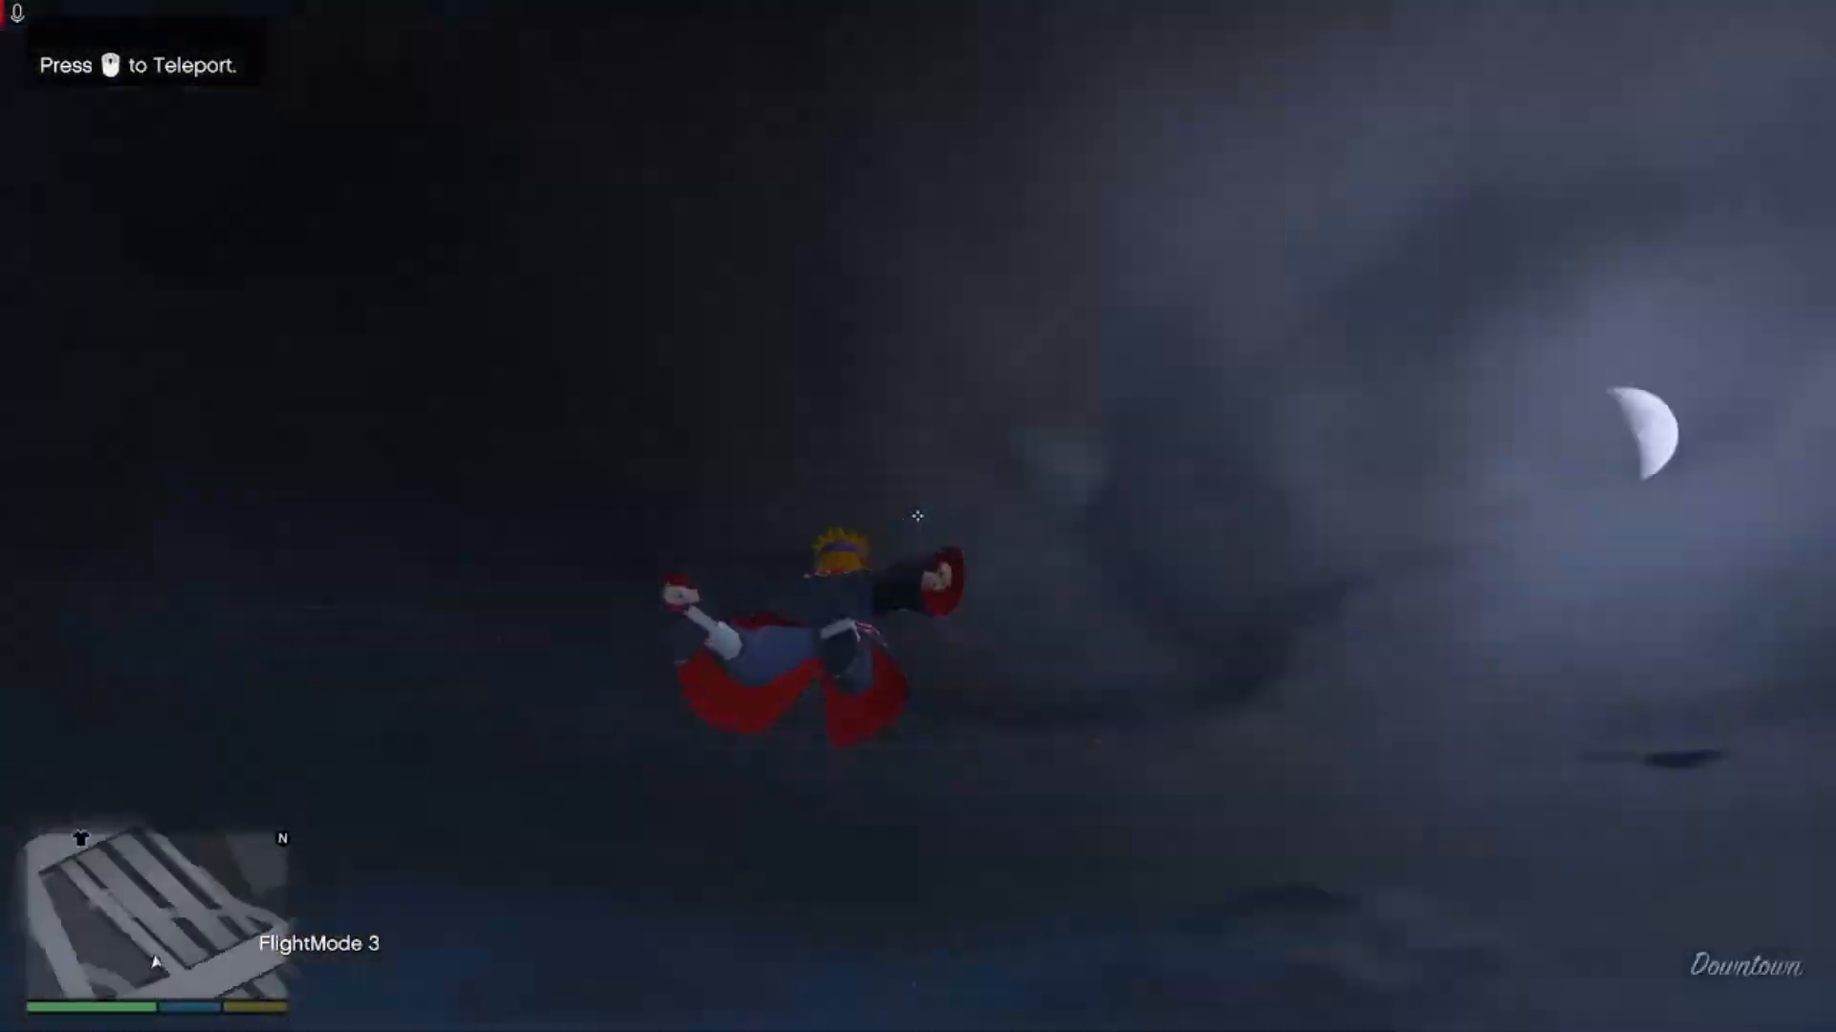
# Step: Fly over the downtown freeway and buildings while switching between the Psychokinetic flight modes, and try the teleport power
pyautogui.press('space')
pyautogui.press('space')
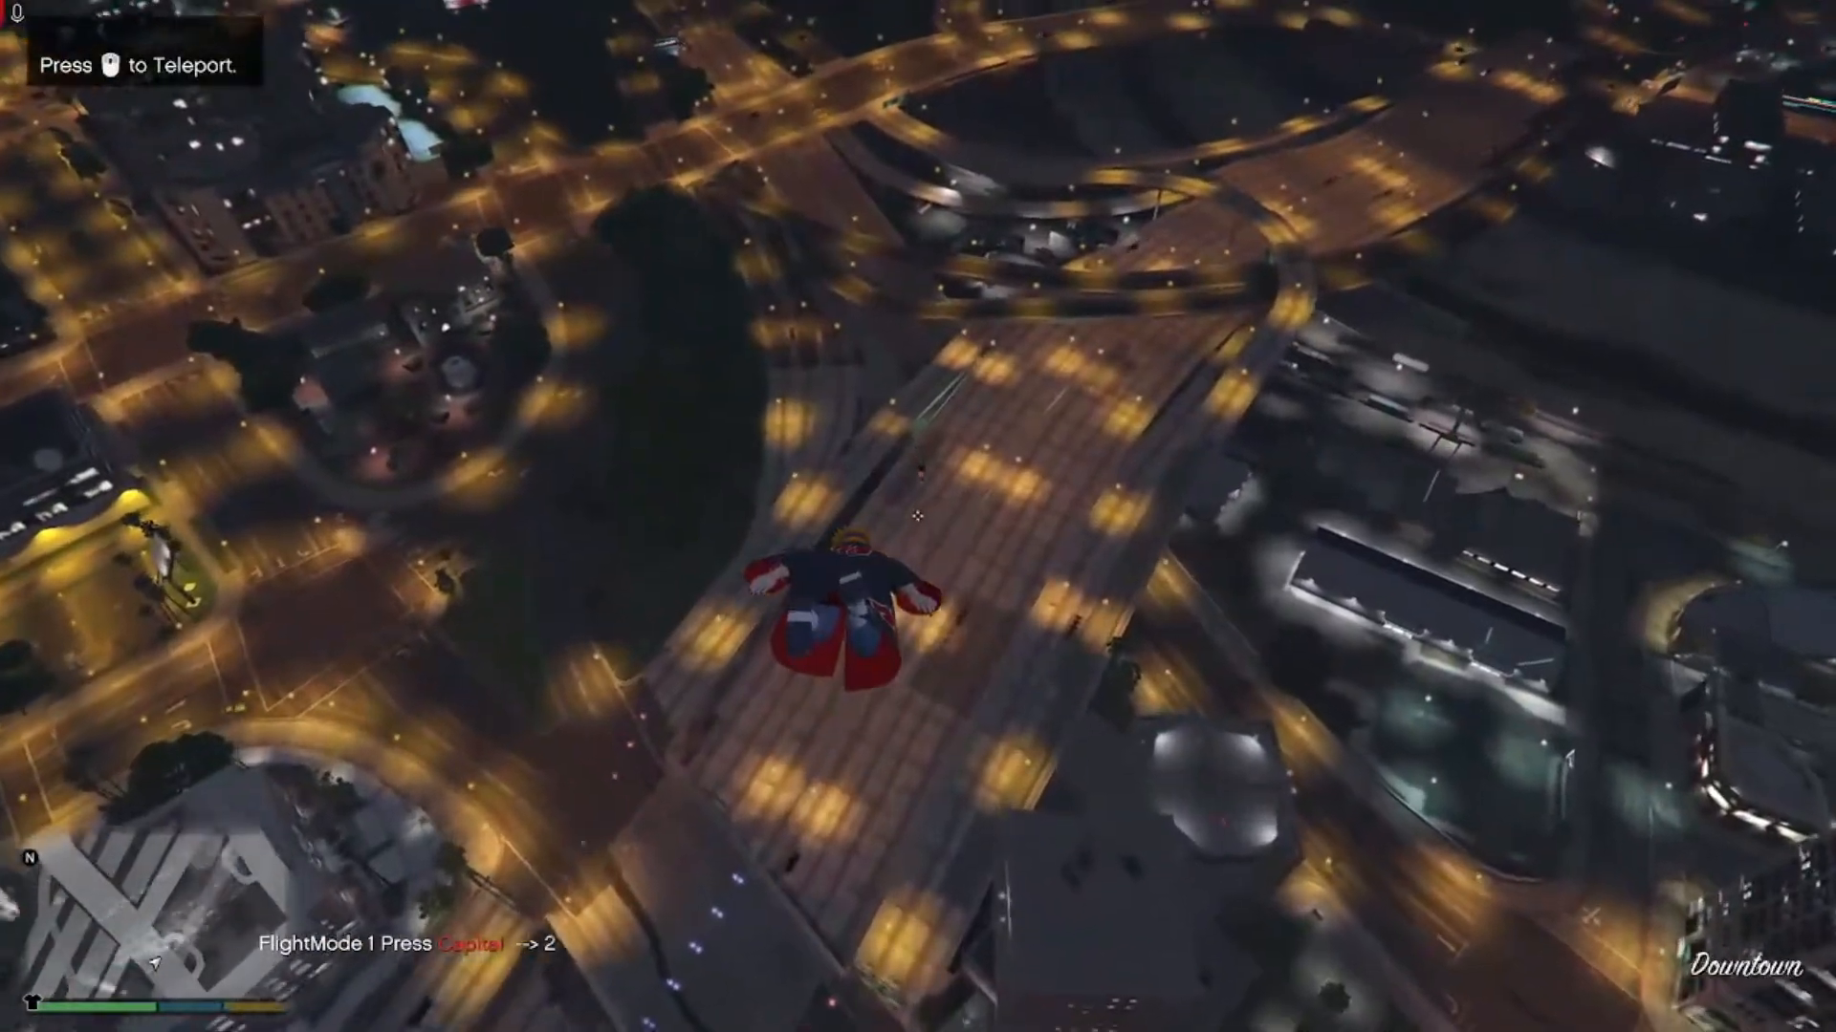
pyautogui.press('capslock')
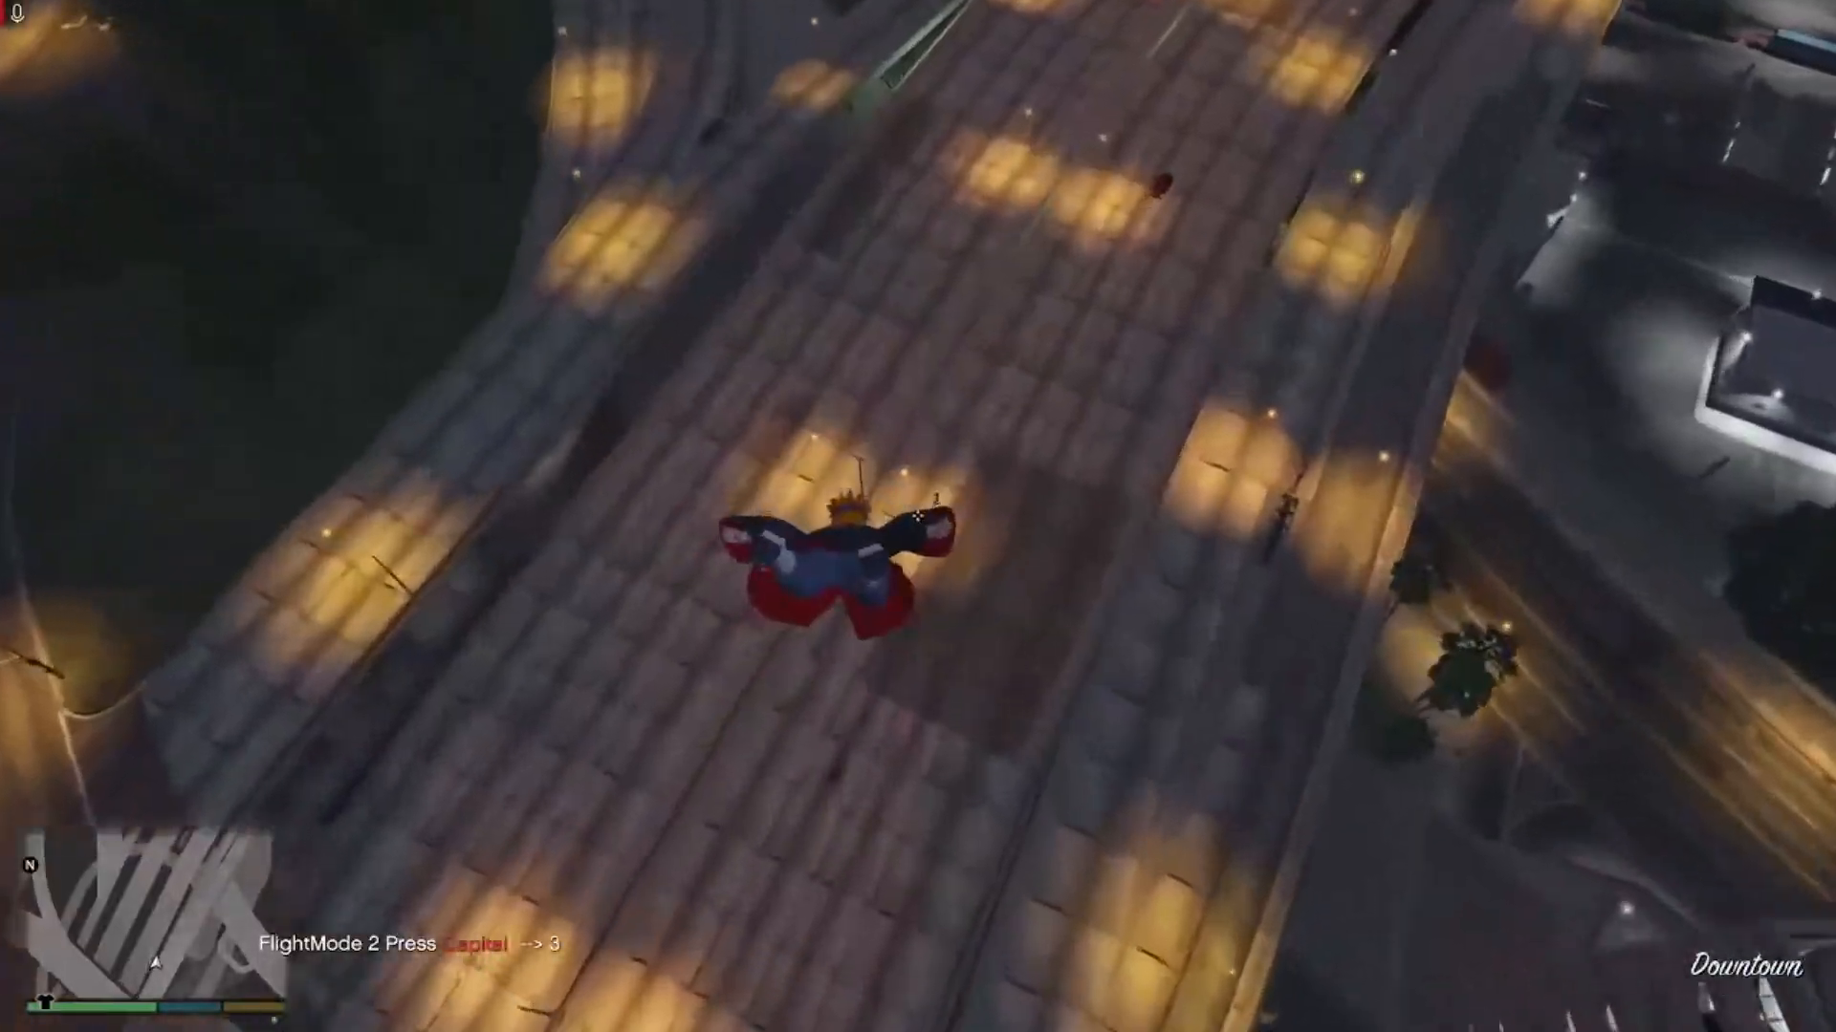
pyautogui.press('capslock')
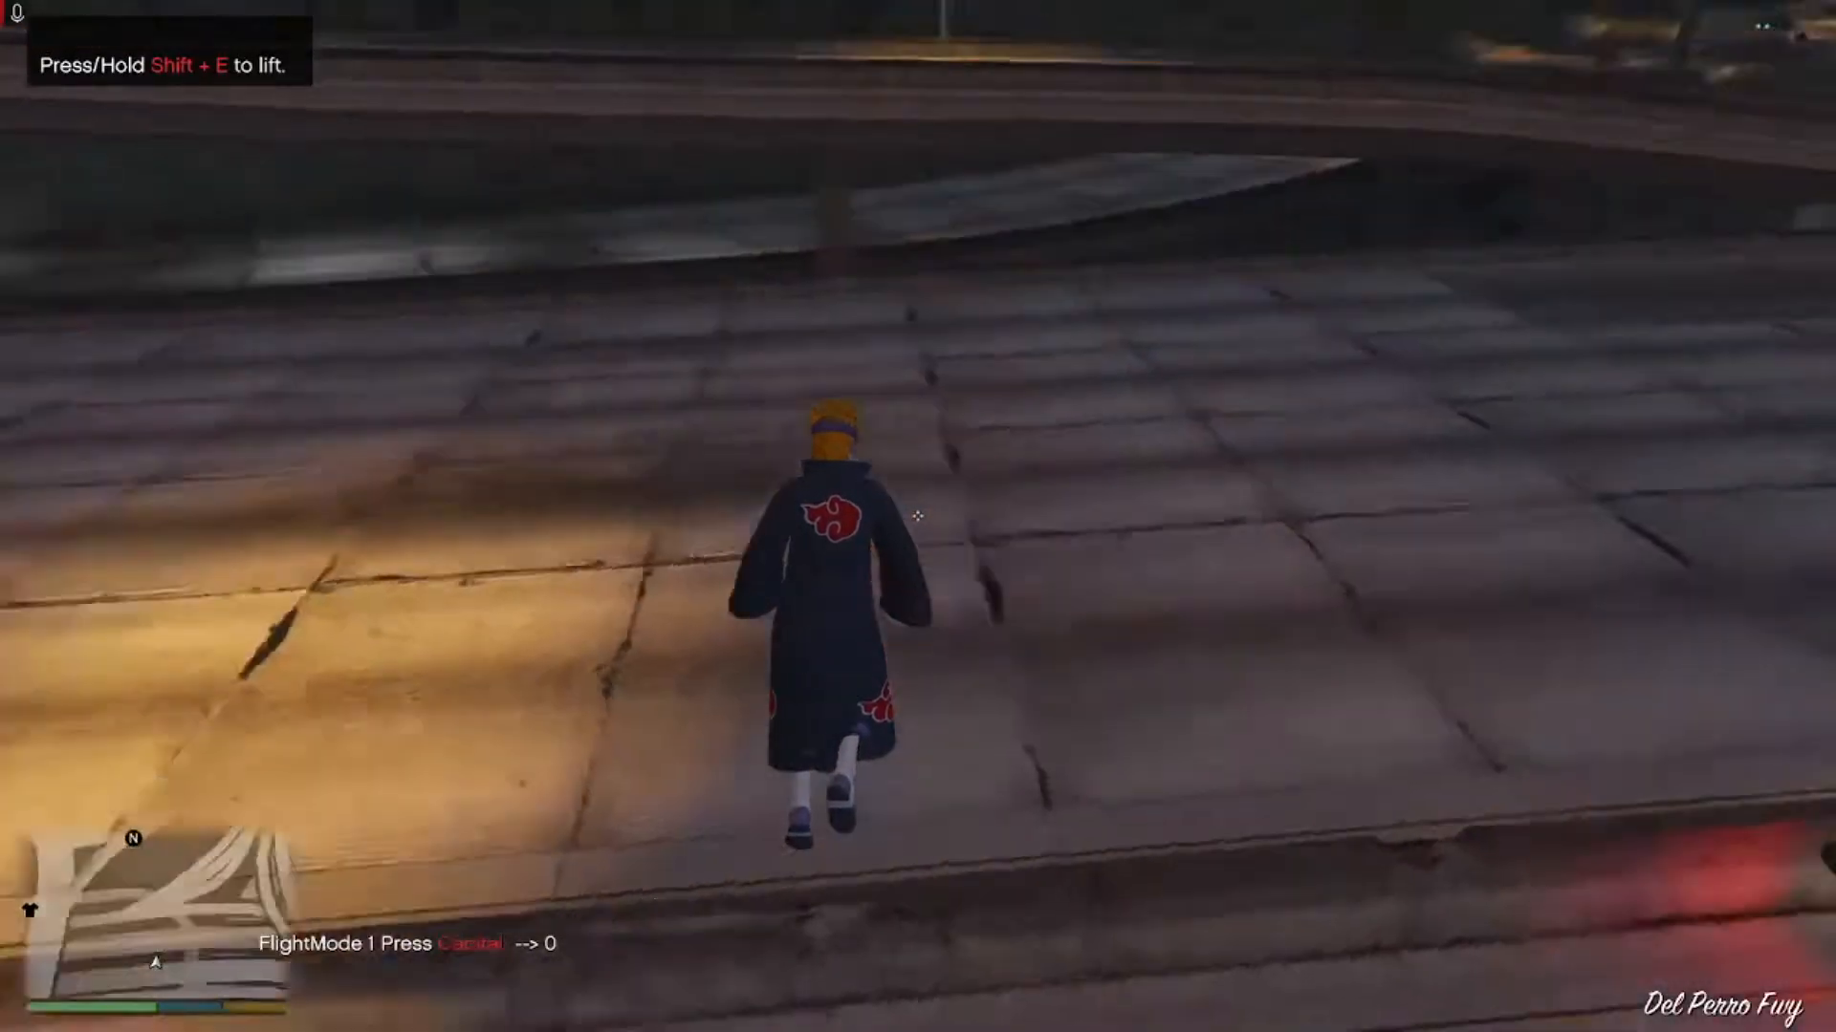
pyautogui.press('capslock')
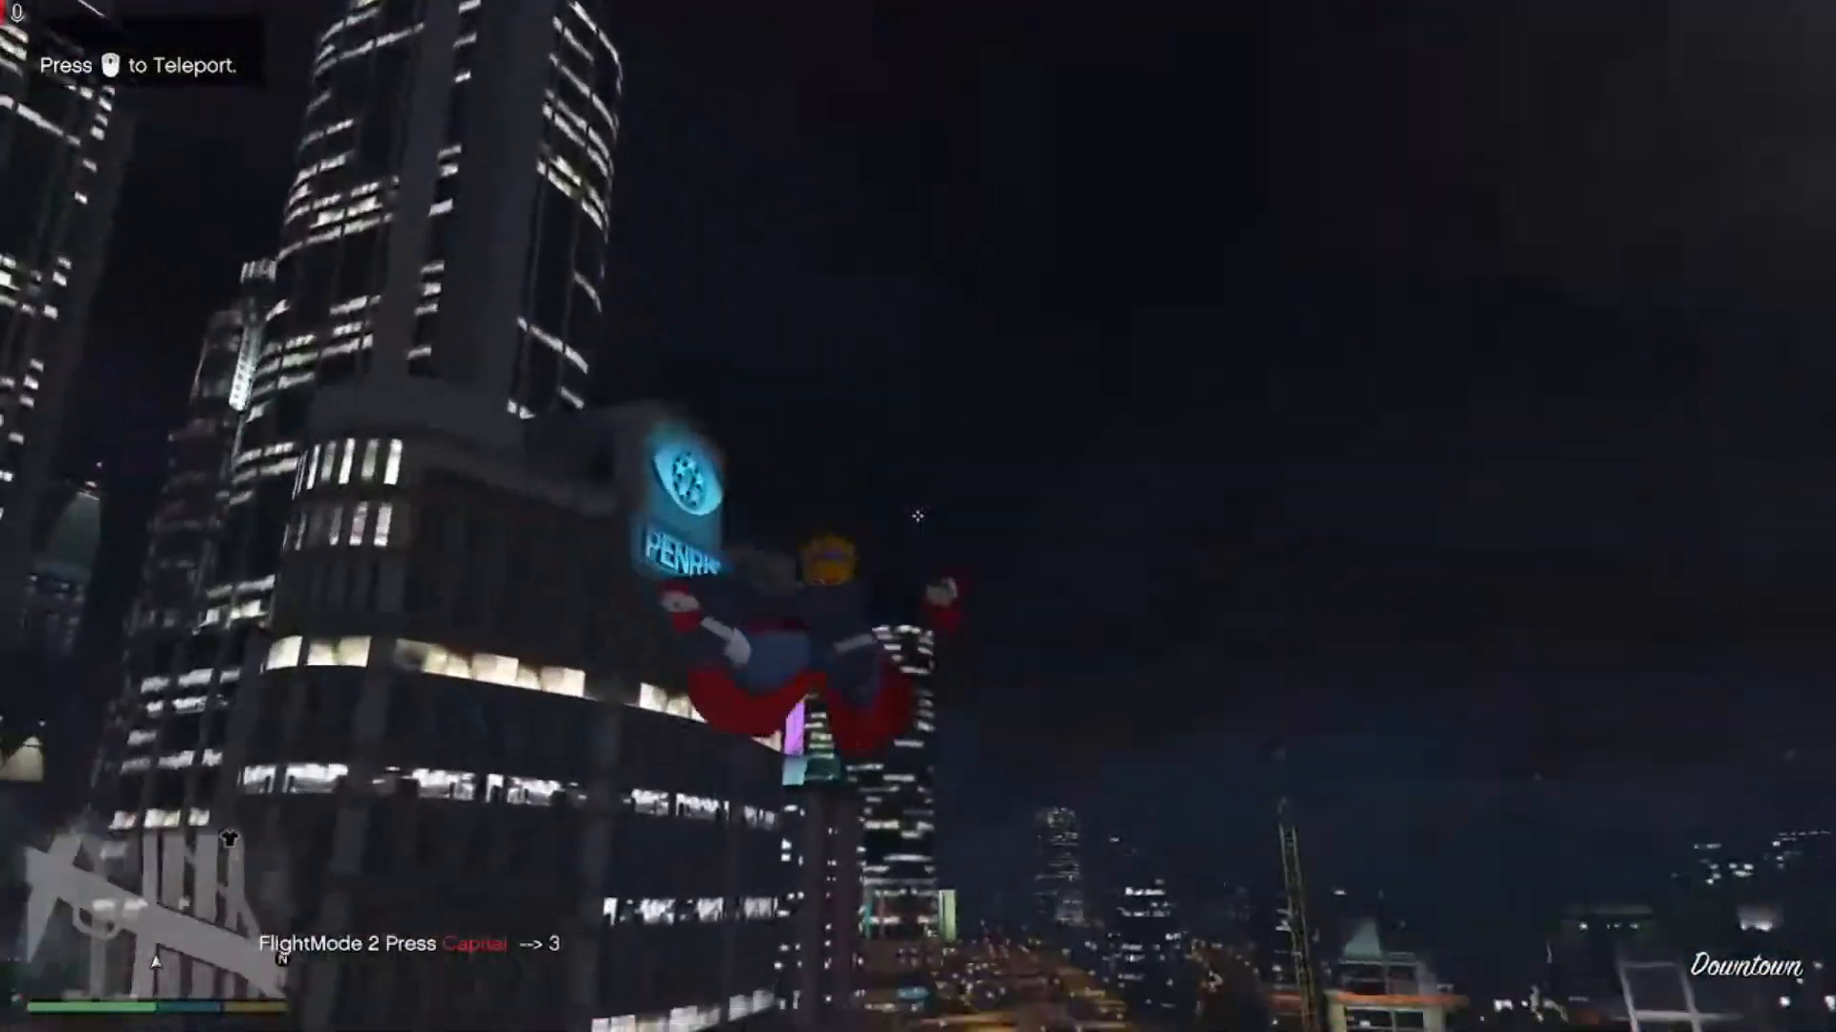
pyautogui.middleClick(918, 516)
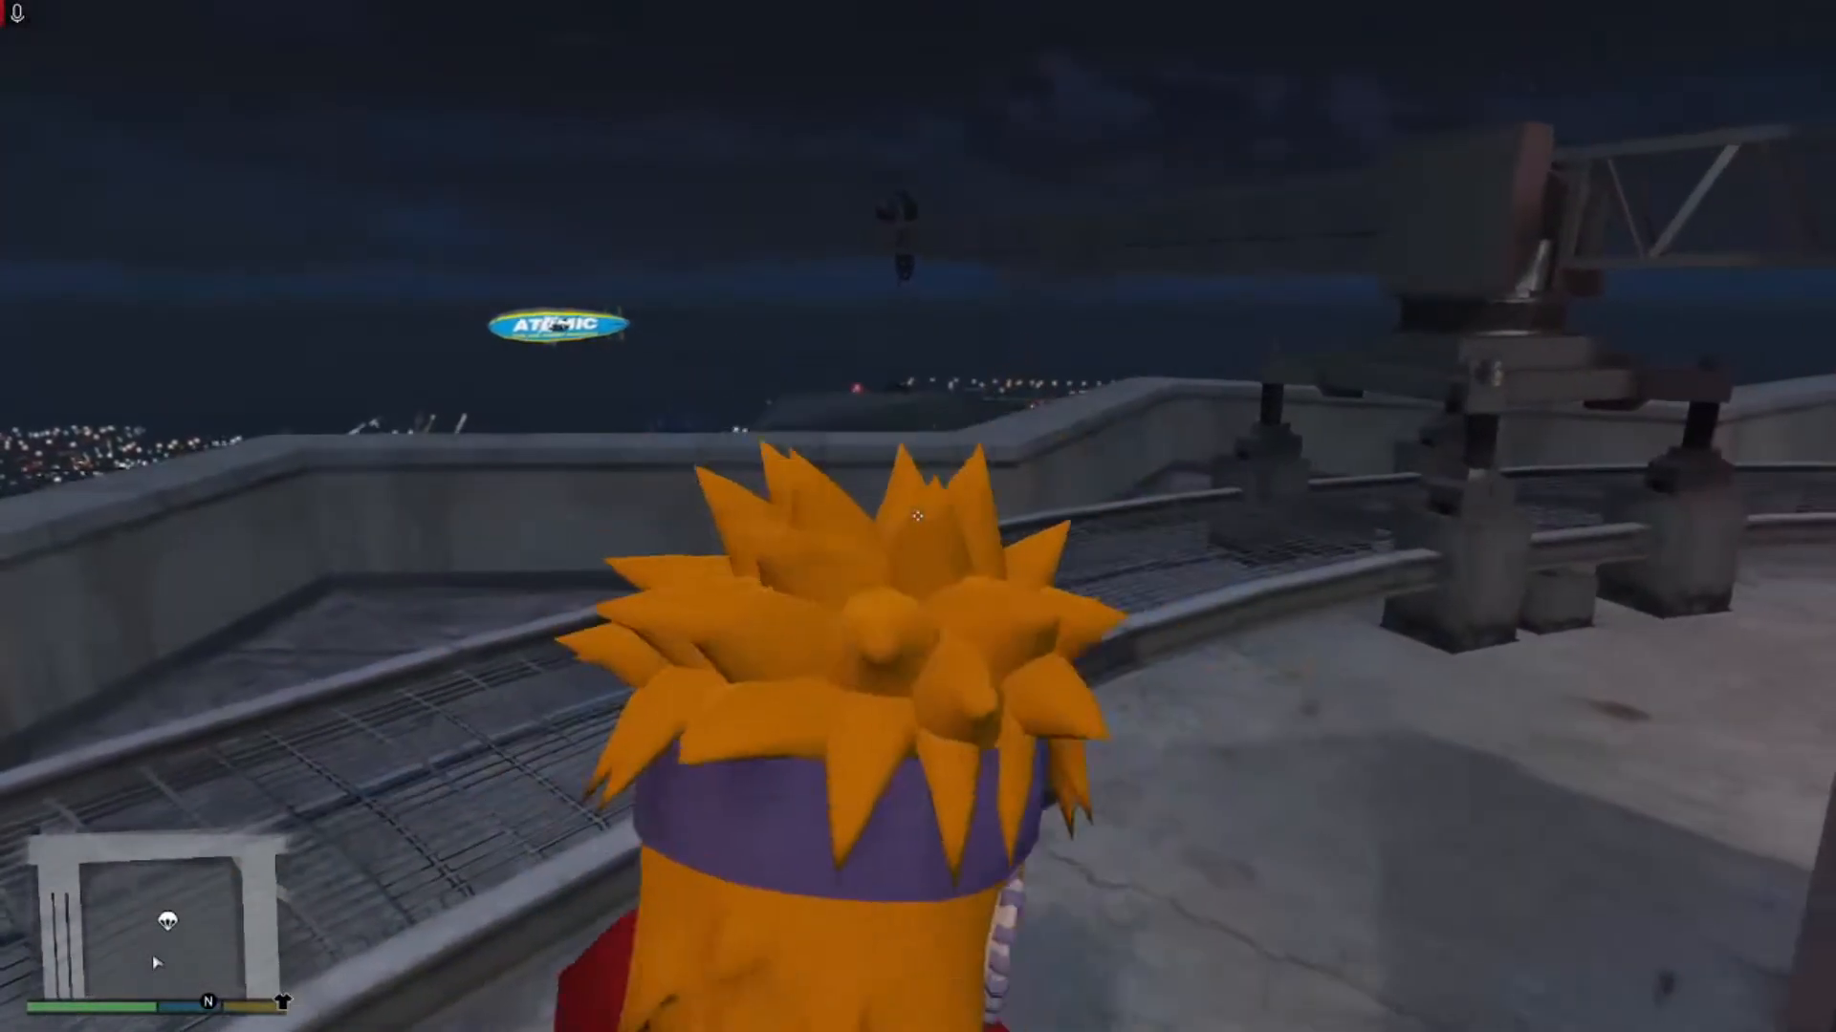
# Step: Take off from the tower rooftop and fly over the city to Mount Chiliad in FlightMode 3
pyautogui.press('w')
pyautogui.press('space')
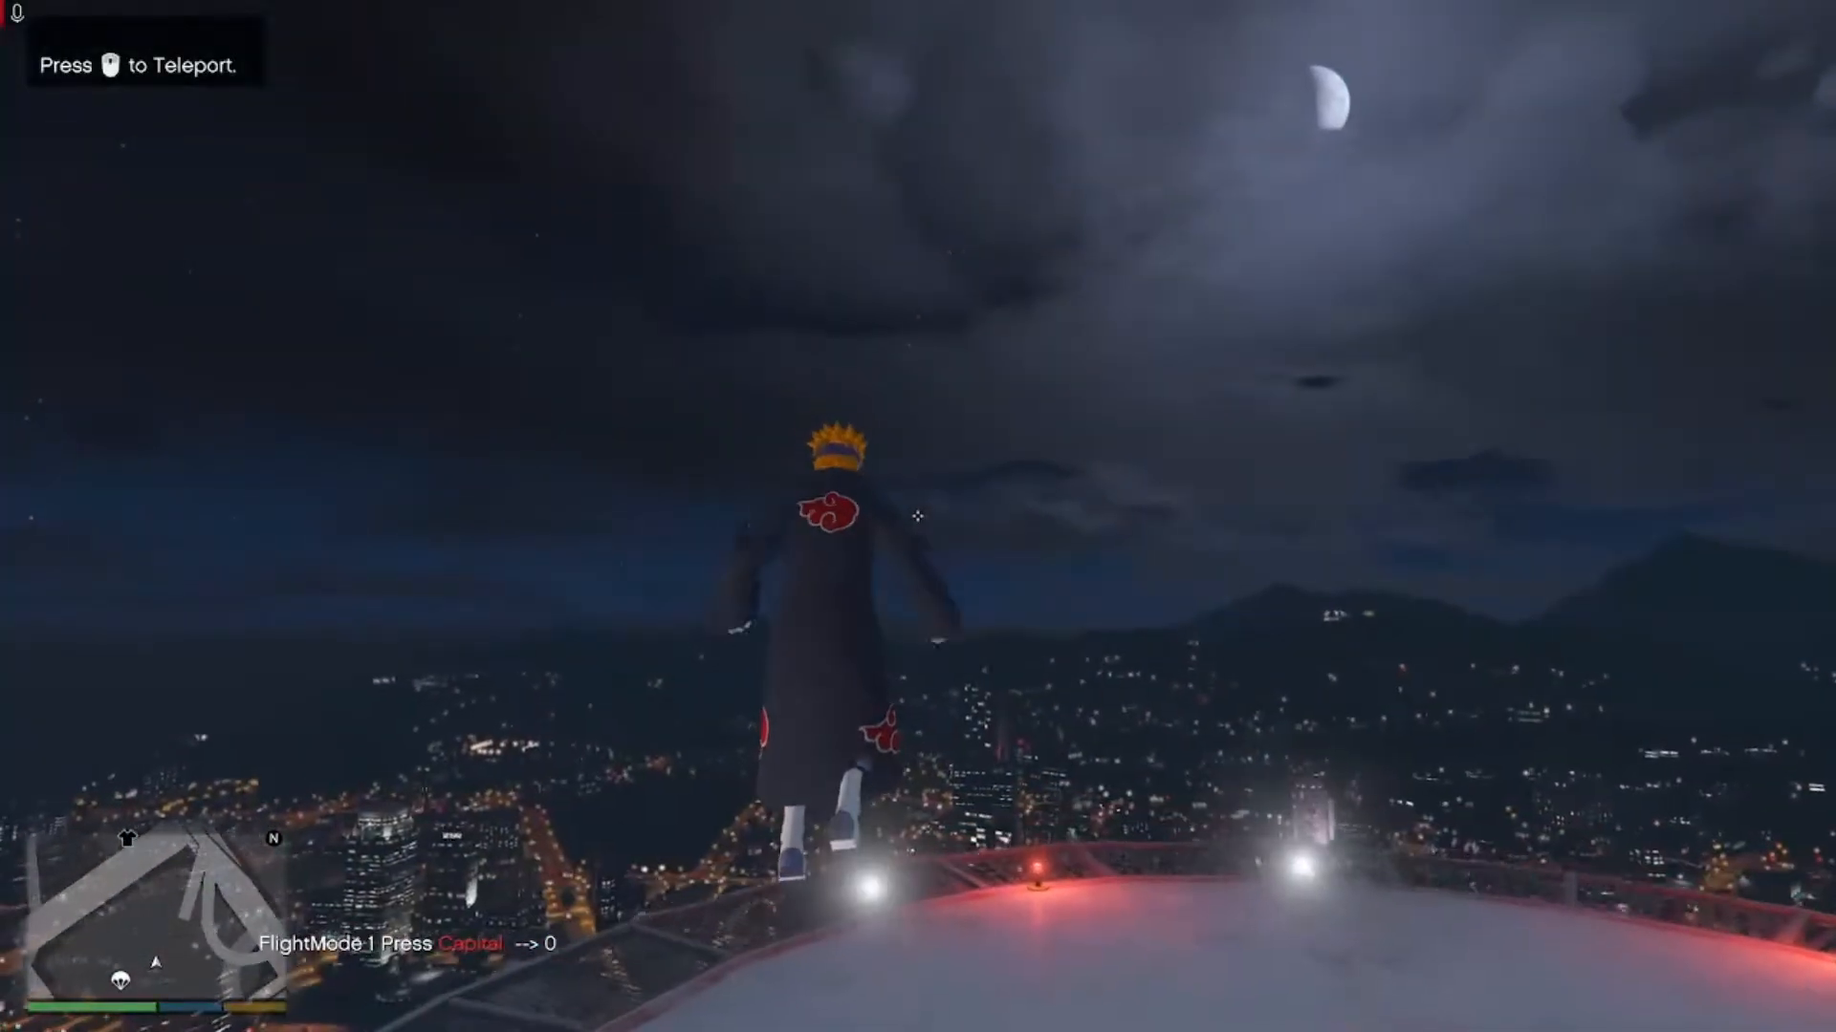
pyautogui.press('w')
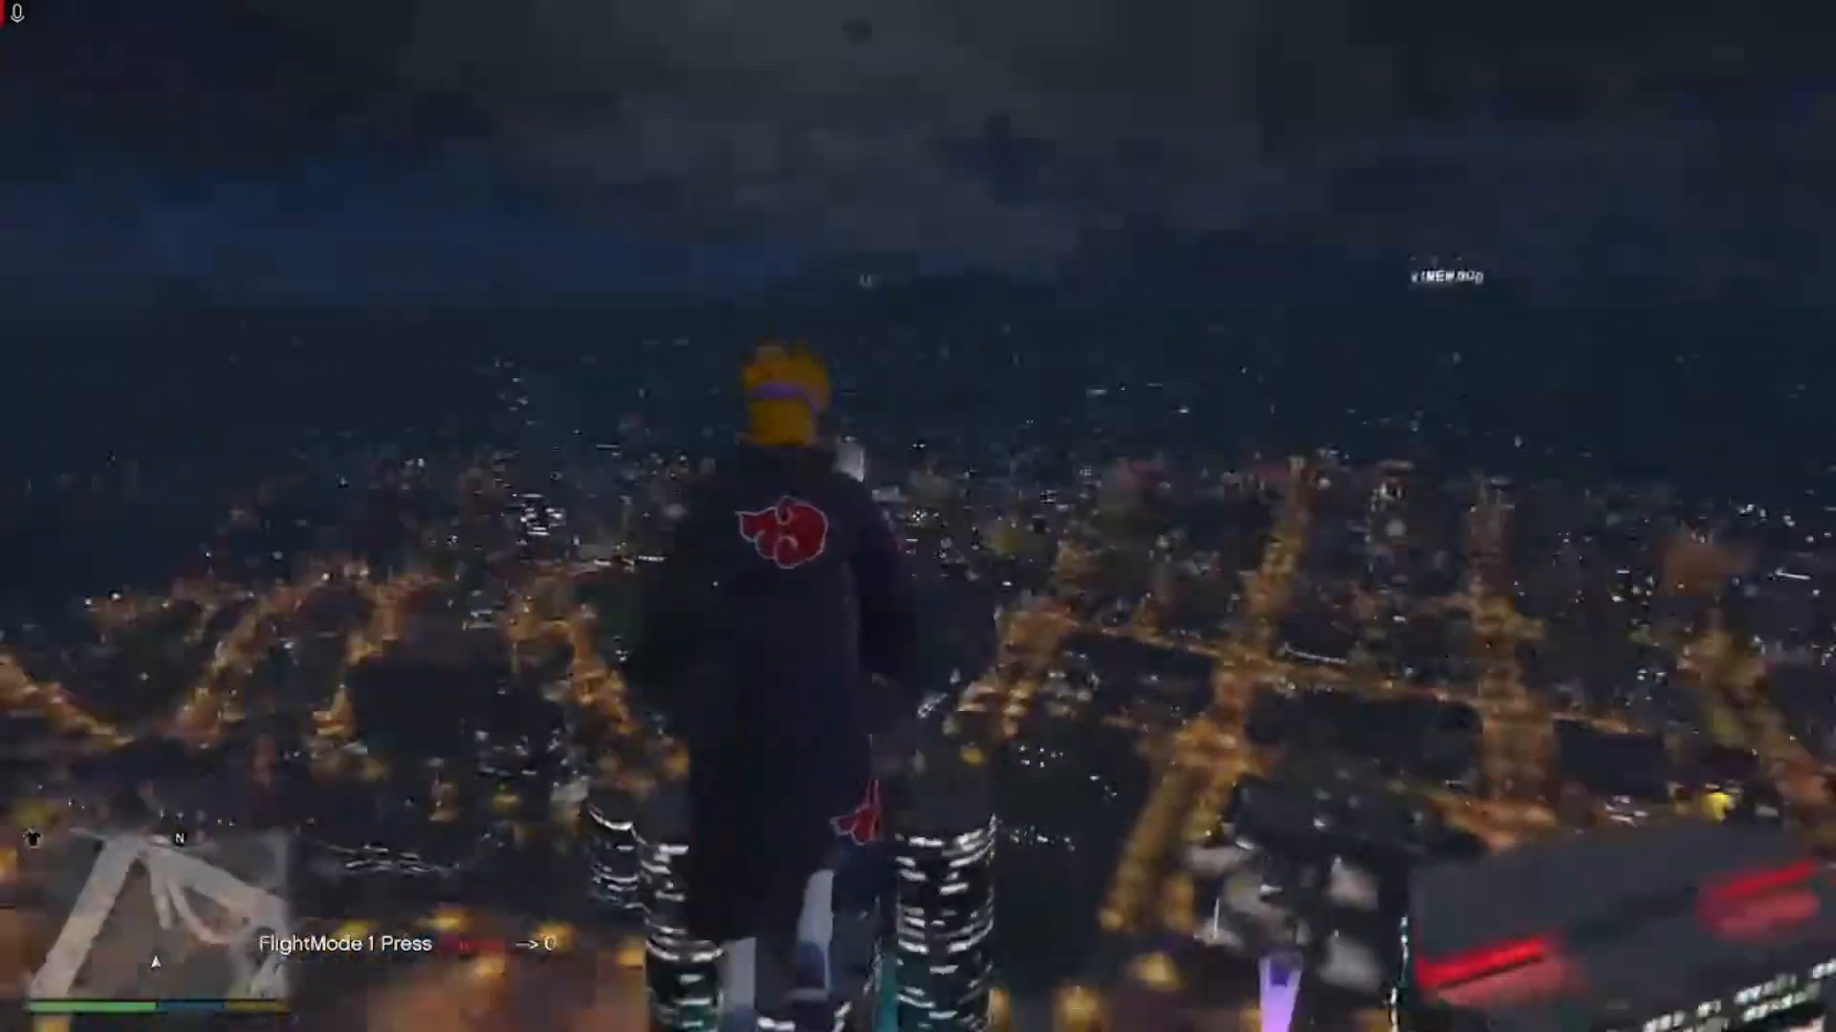
pyautogui.press('w')
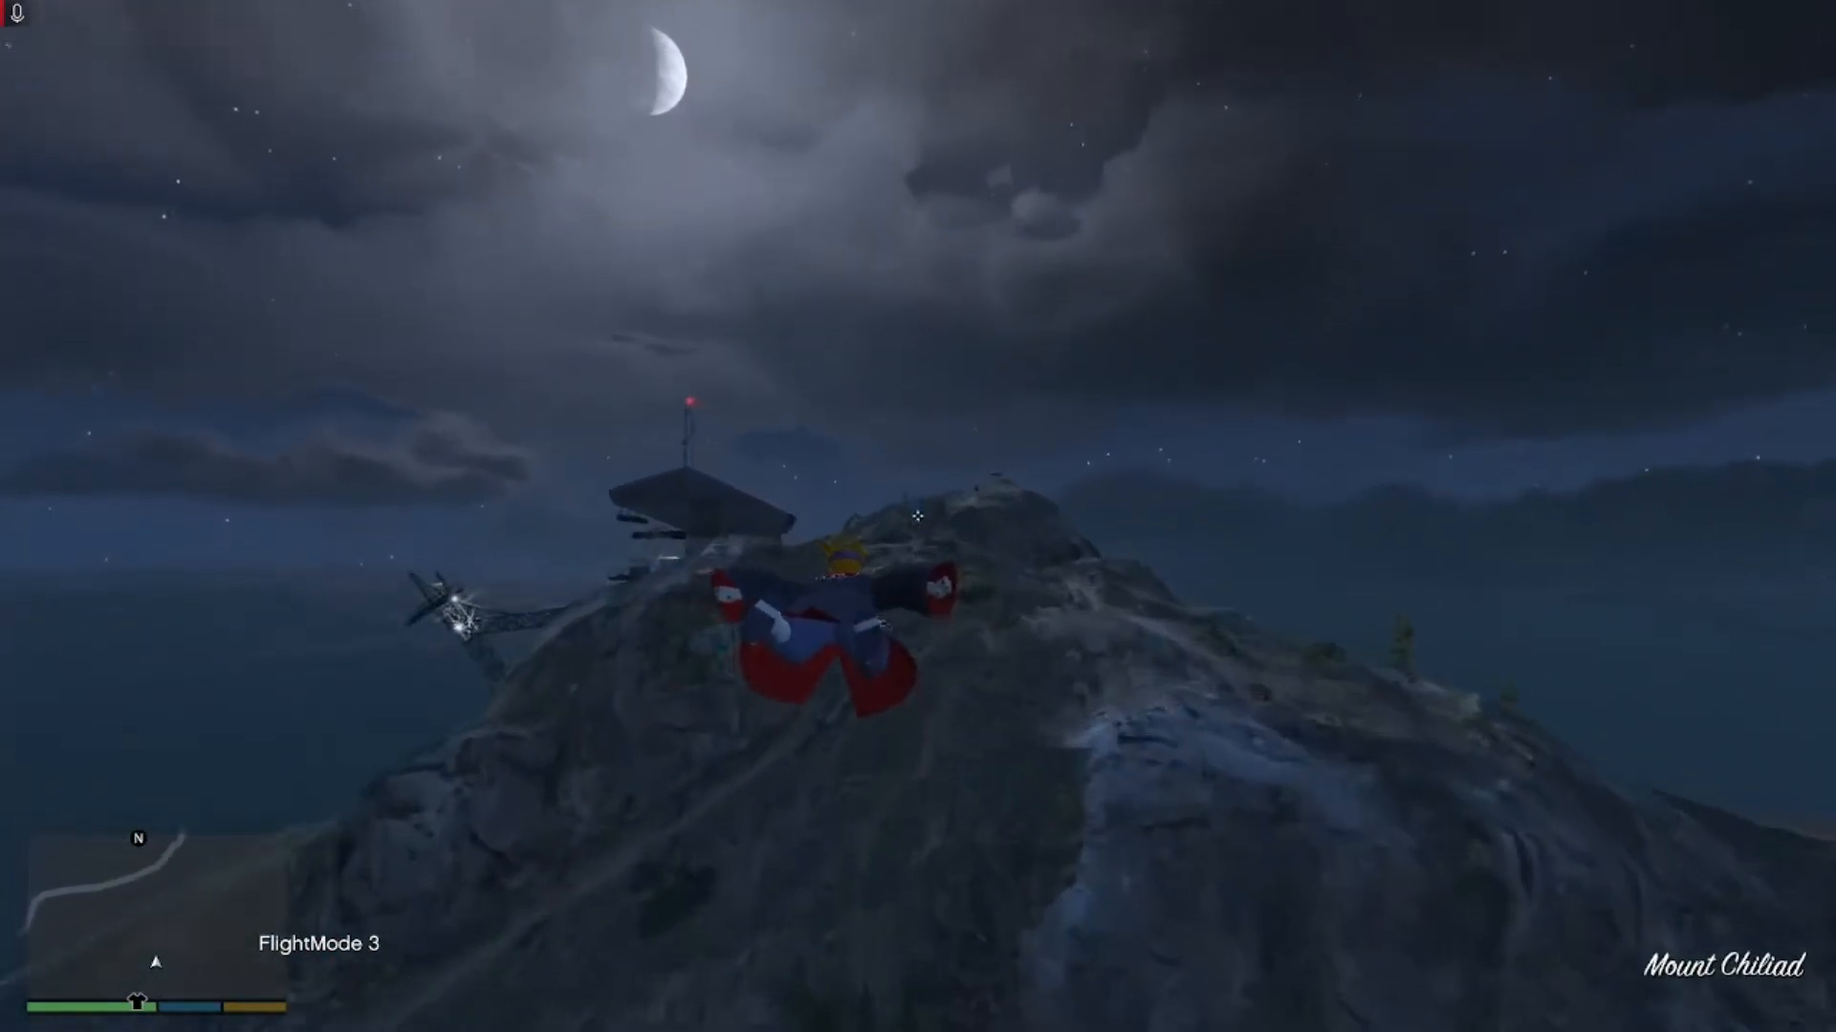
# Step: Fly from Mount Chiliad back over the city to Pillbox Hill, trying the teleport power and switching flight modes above the skyscrapers
pyautogui.press('capslock')
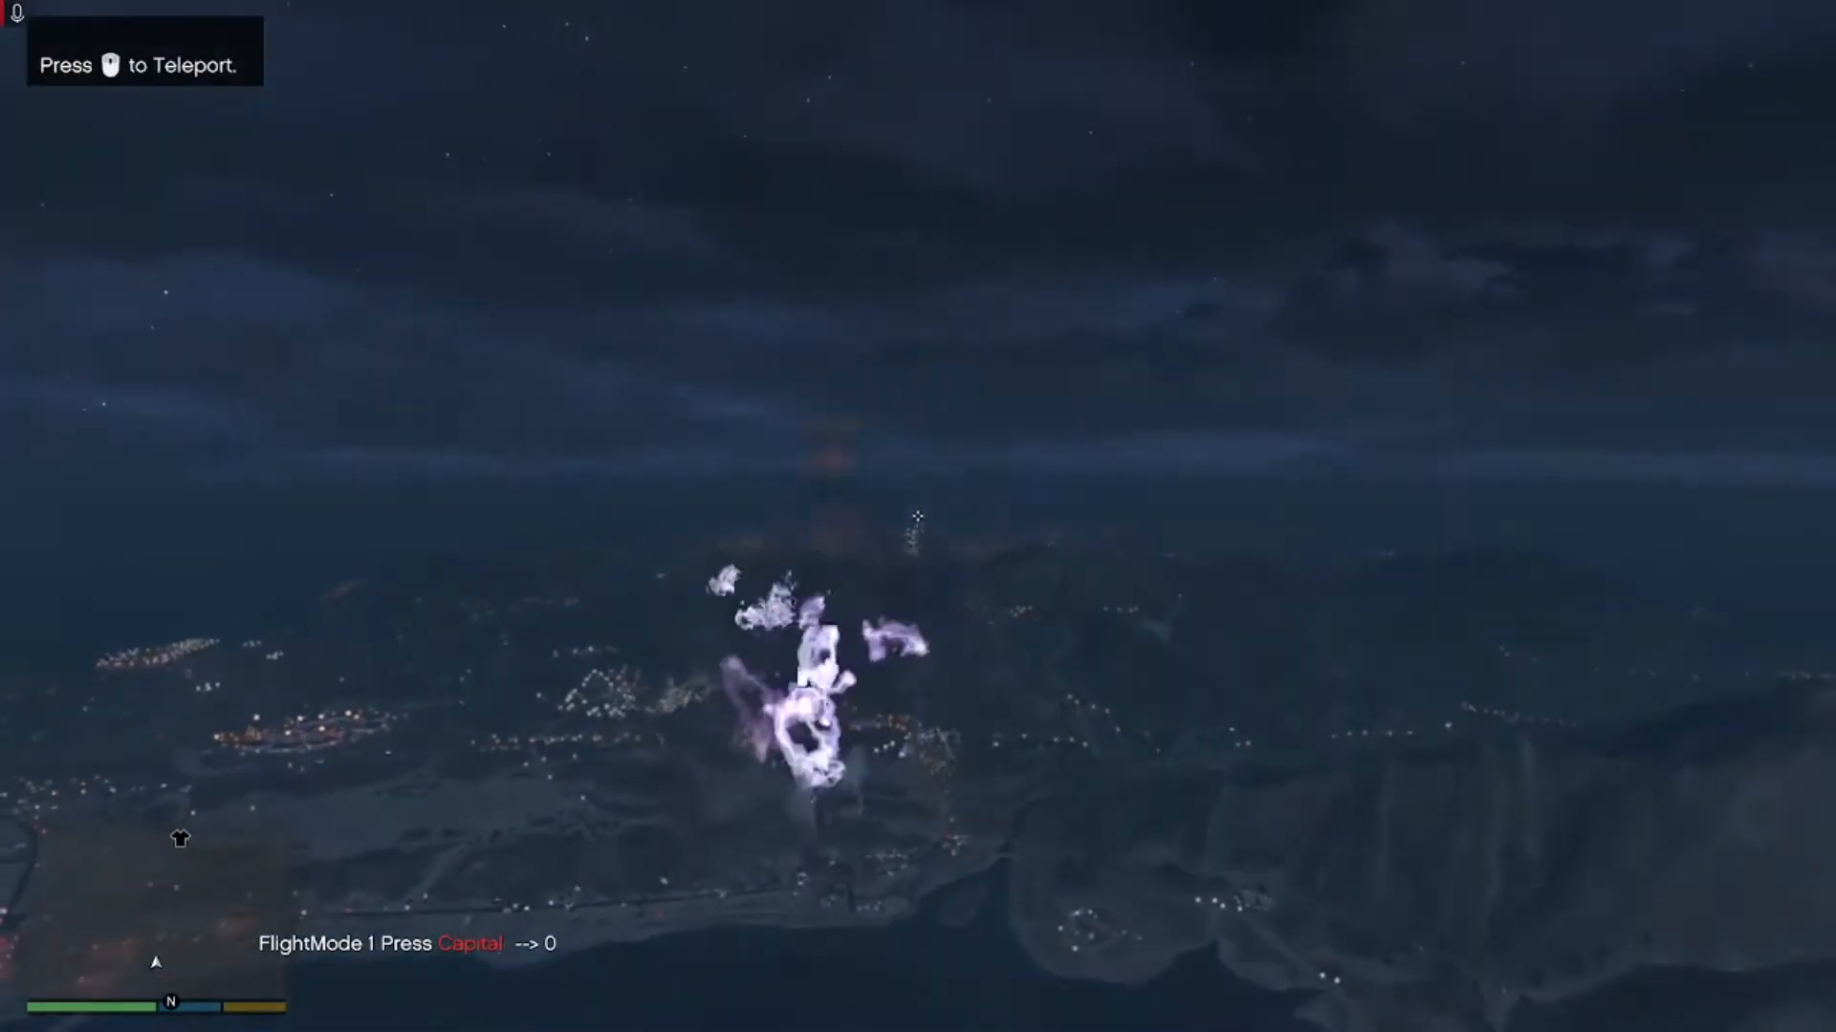
pyautogui.middleClick(918, 517)
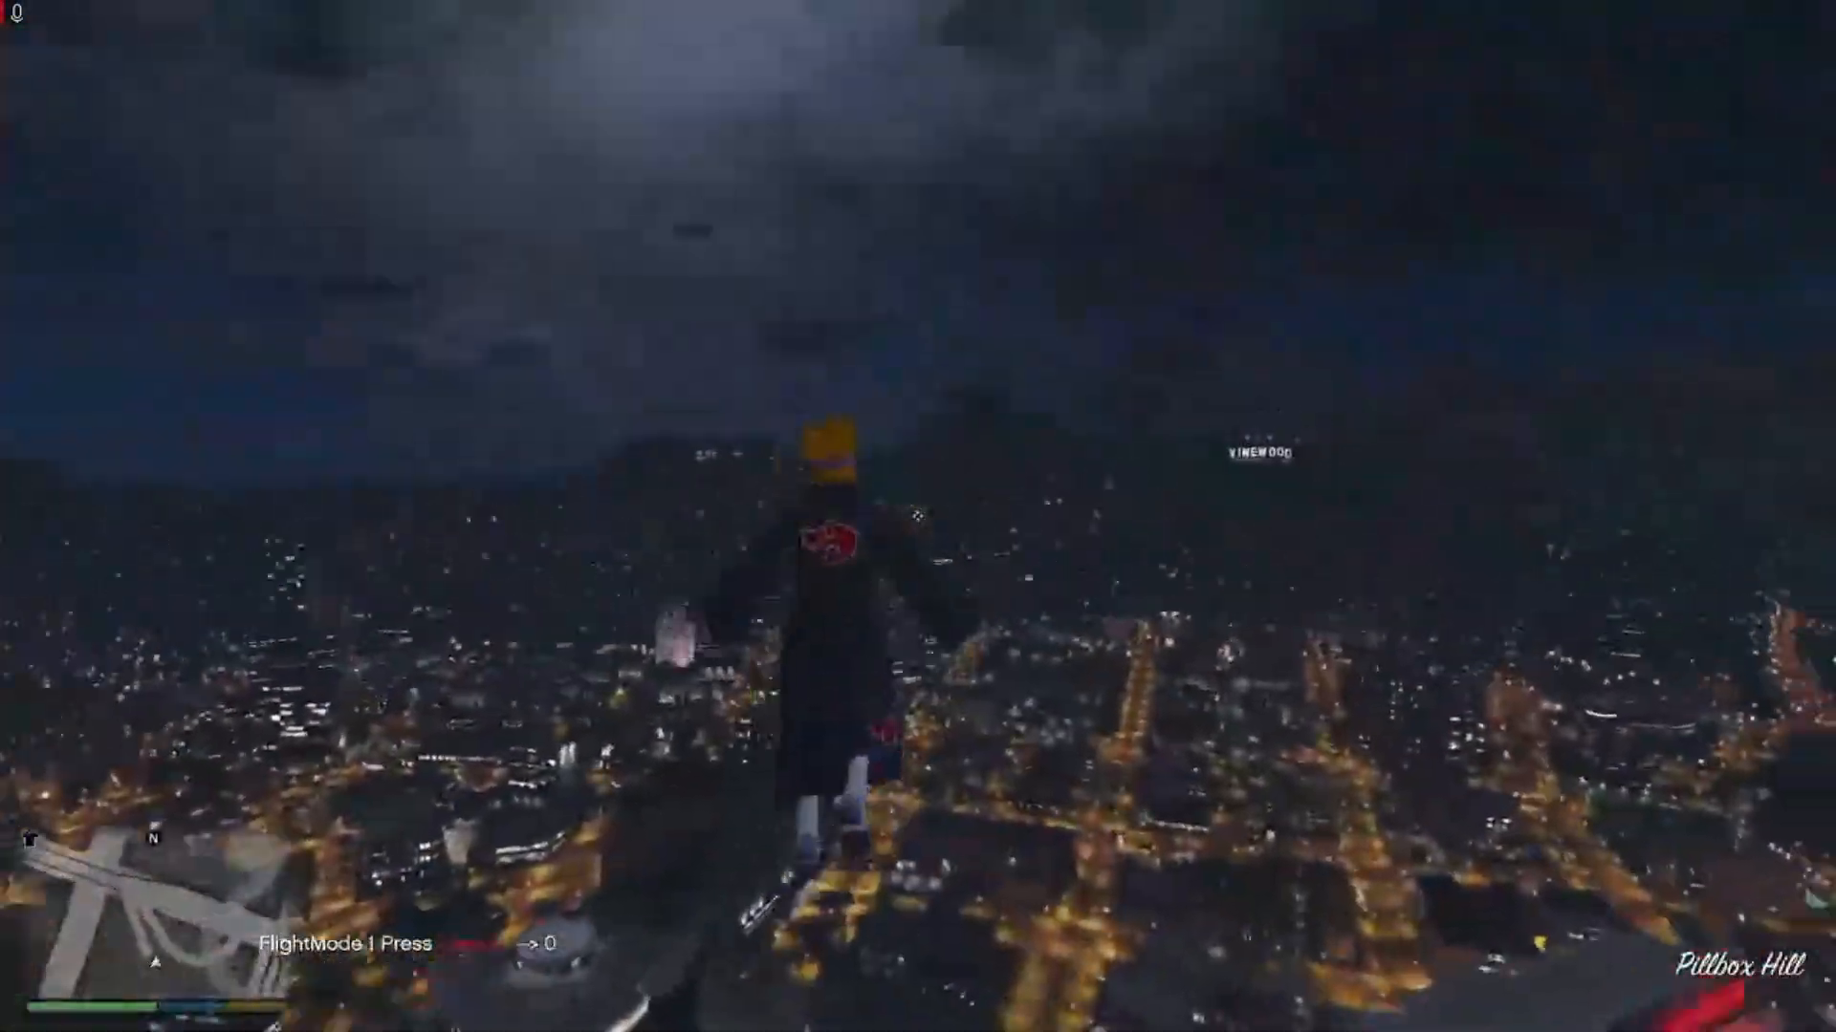
pyautogui.rightClick(918, 517)
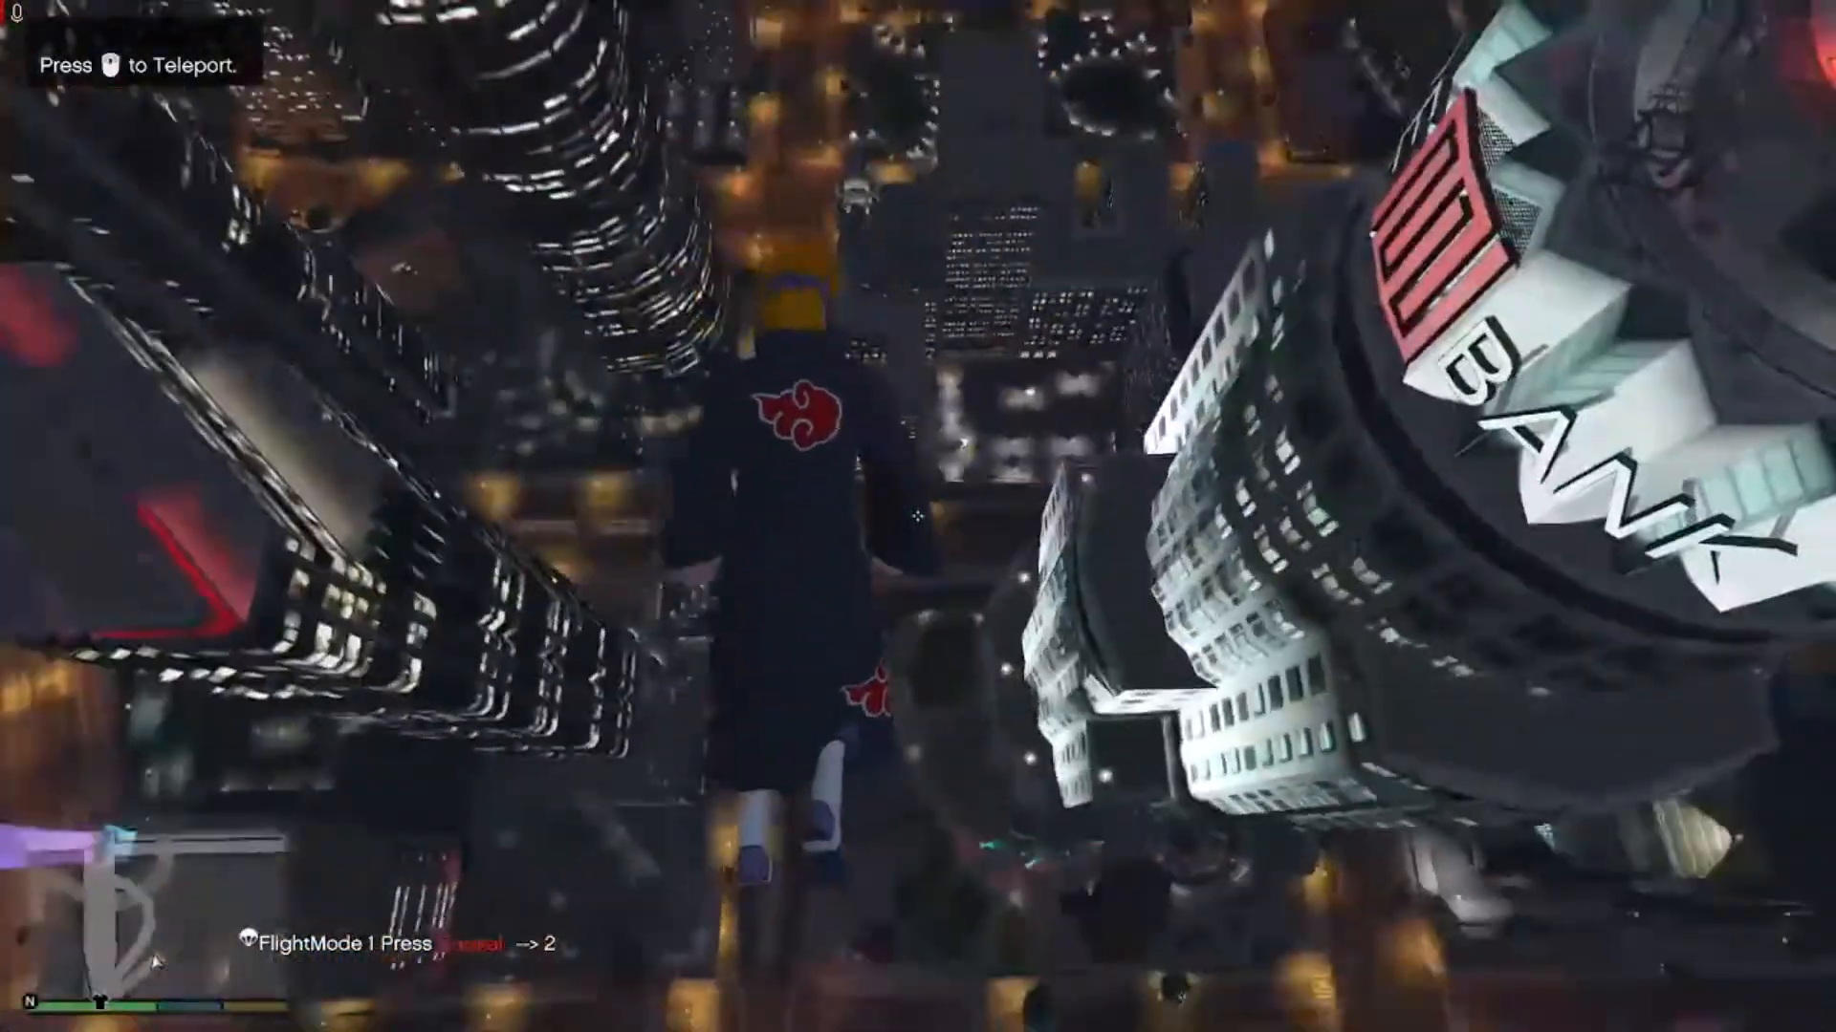
pyautogui.press('capslock')
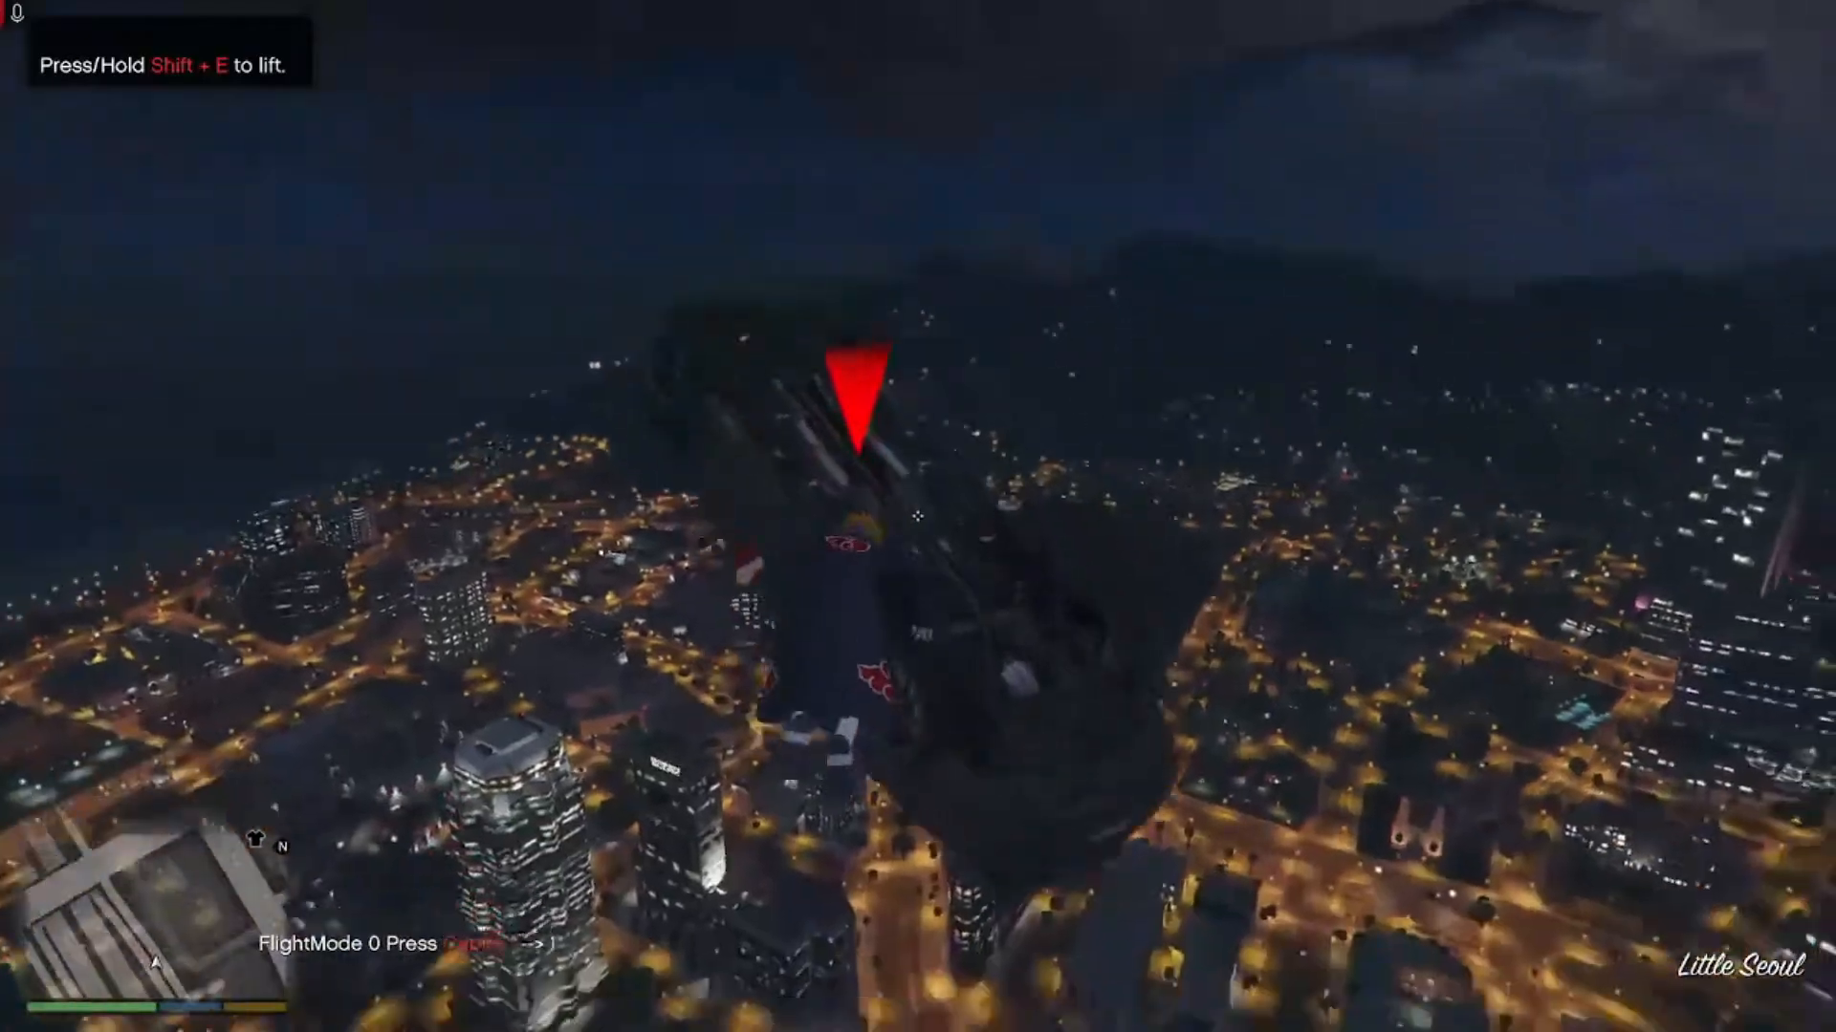
# Step: Lift the vehicle in mid-air above Little Seoul and descend to a Rockford Hills rooftop while cycling through the Psychokinetic flight modes
pyautogui.hotkey('shift', 'e')
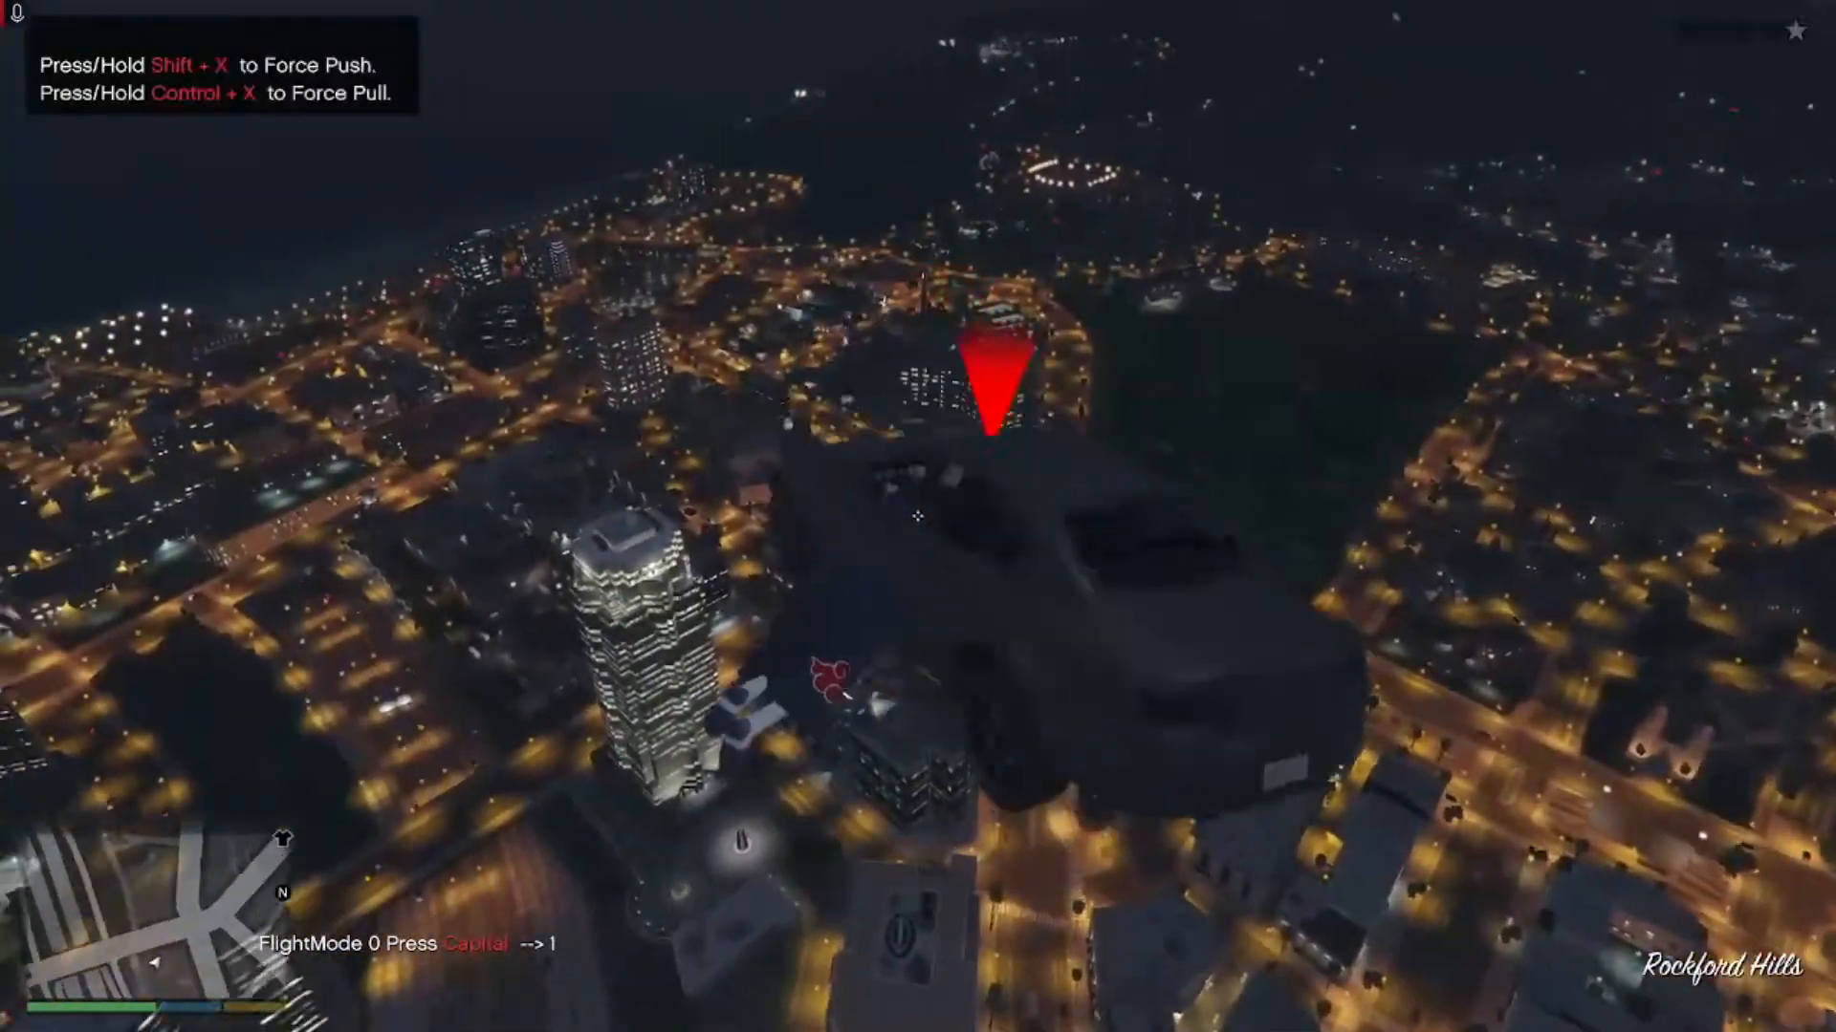
pyautogui.press('capslock')
pyautogui.press('capslock')
pyautogui.press('capslock')
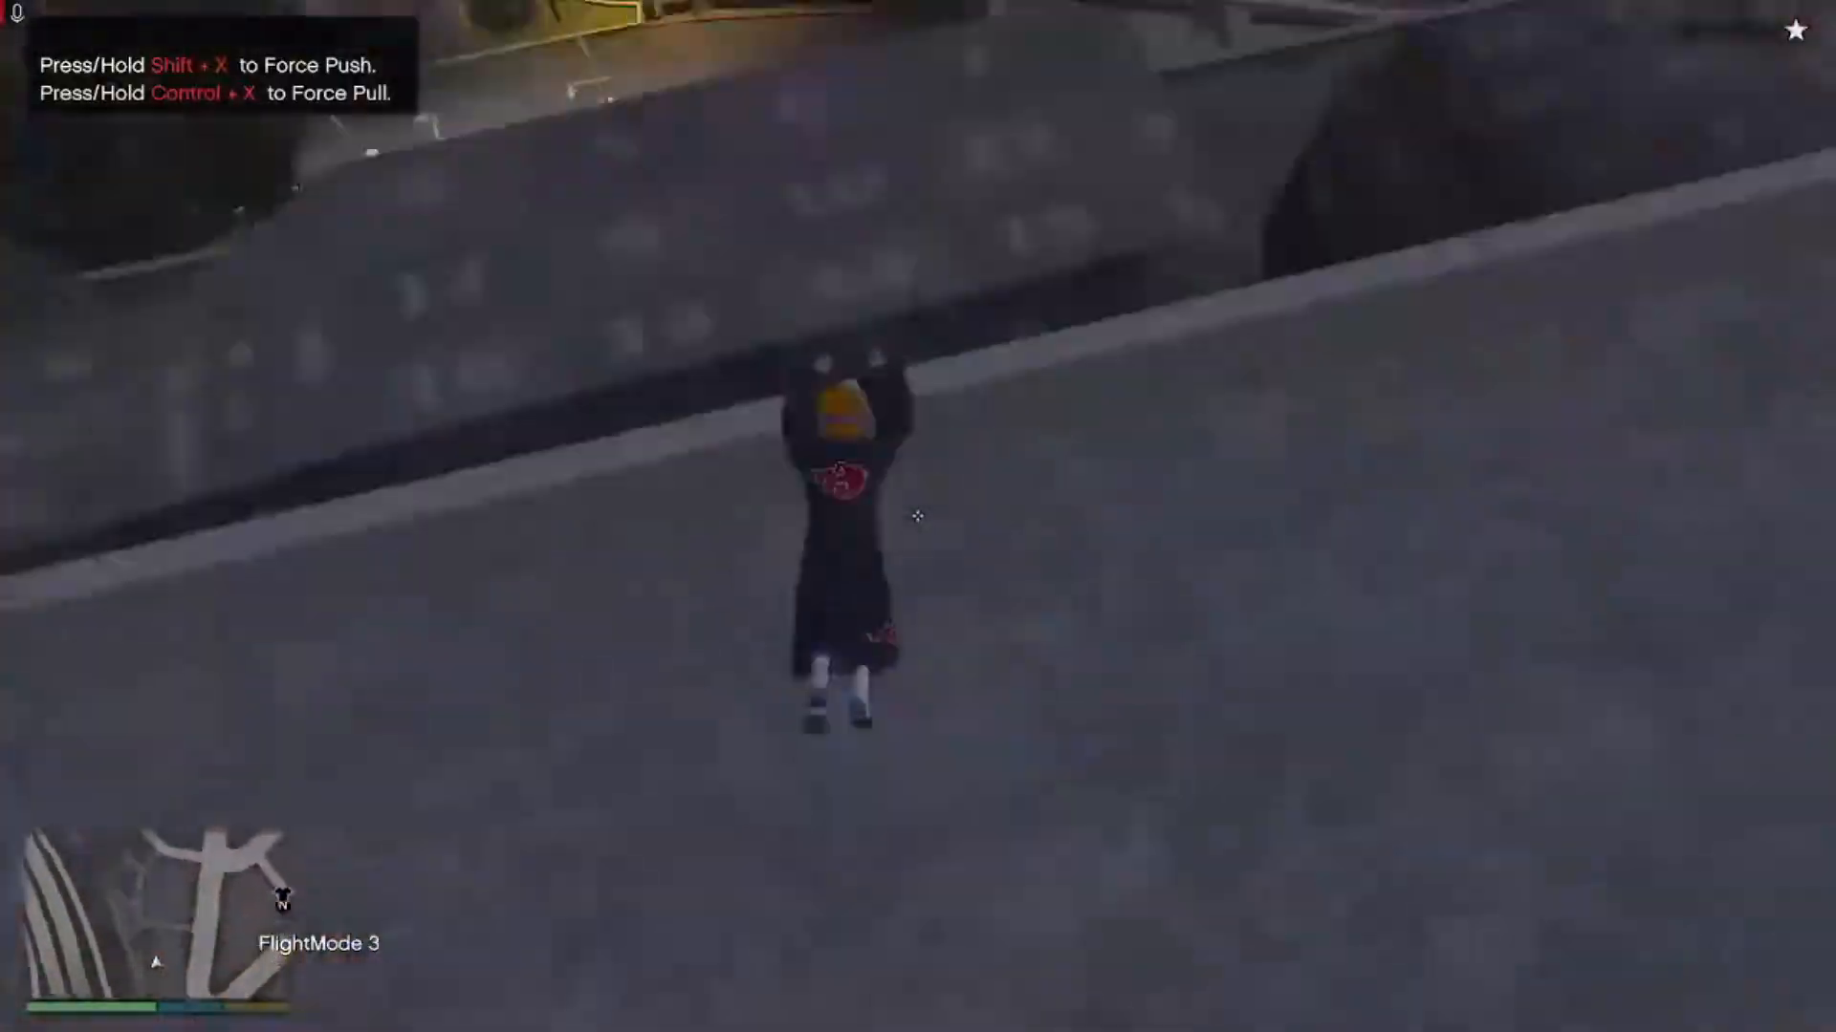
pyautogui.press('capslock')
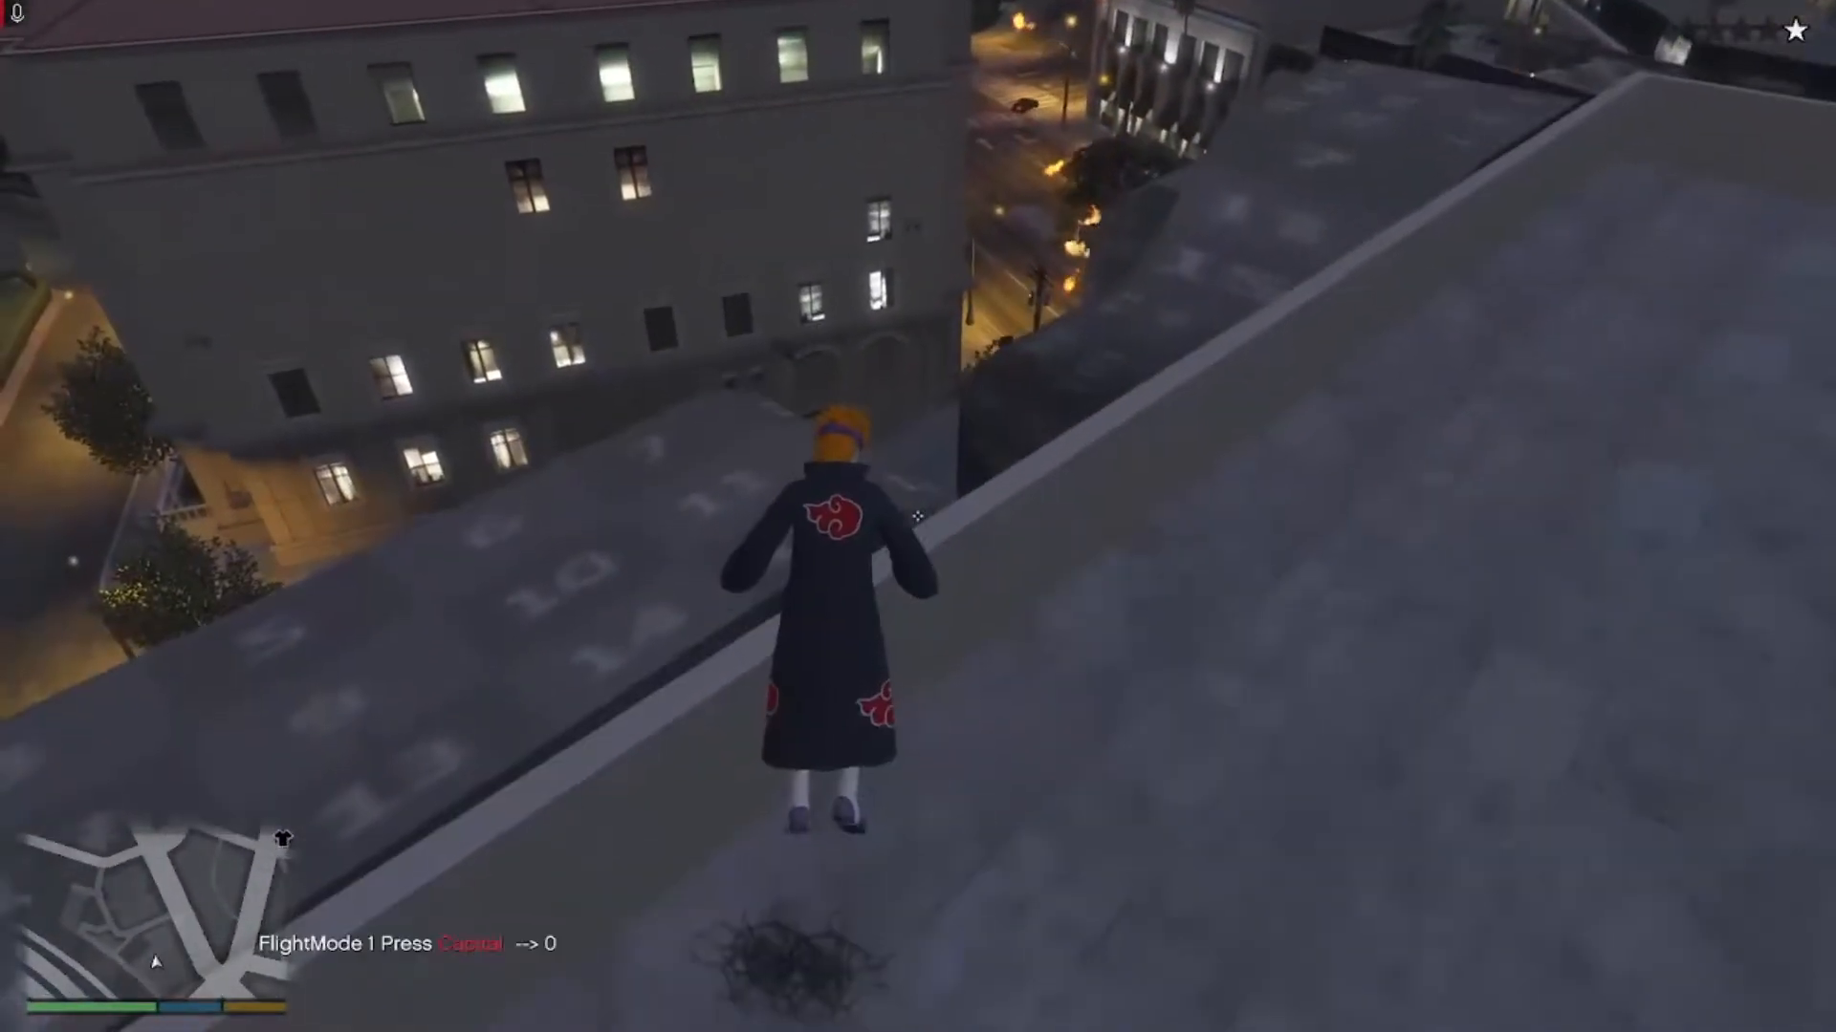
# Step: Fly off the edge of the Rockford Hills rooftop over the street while switching flight modes
pyautogui.press('w')
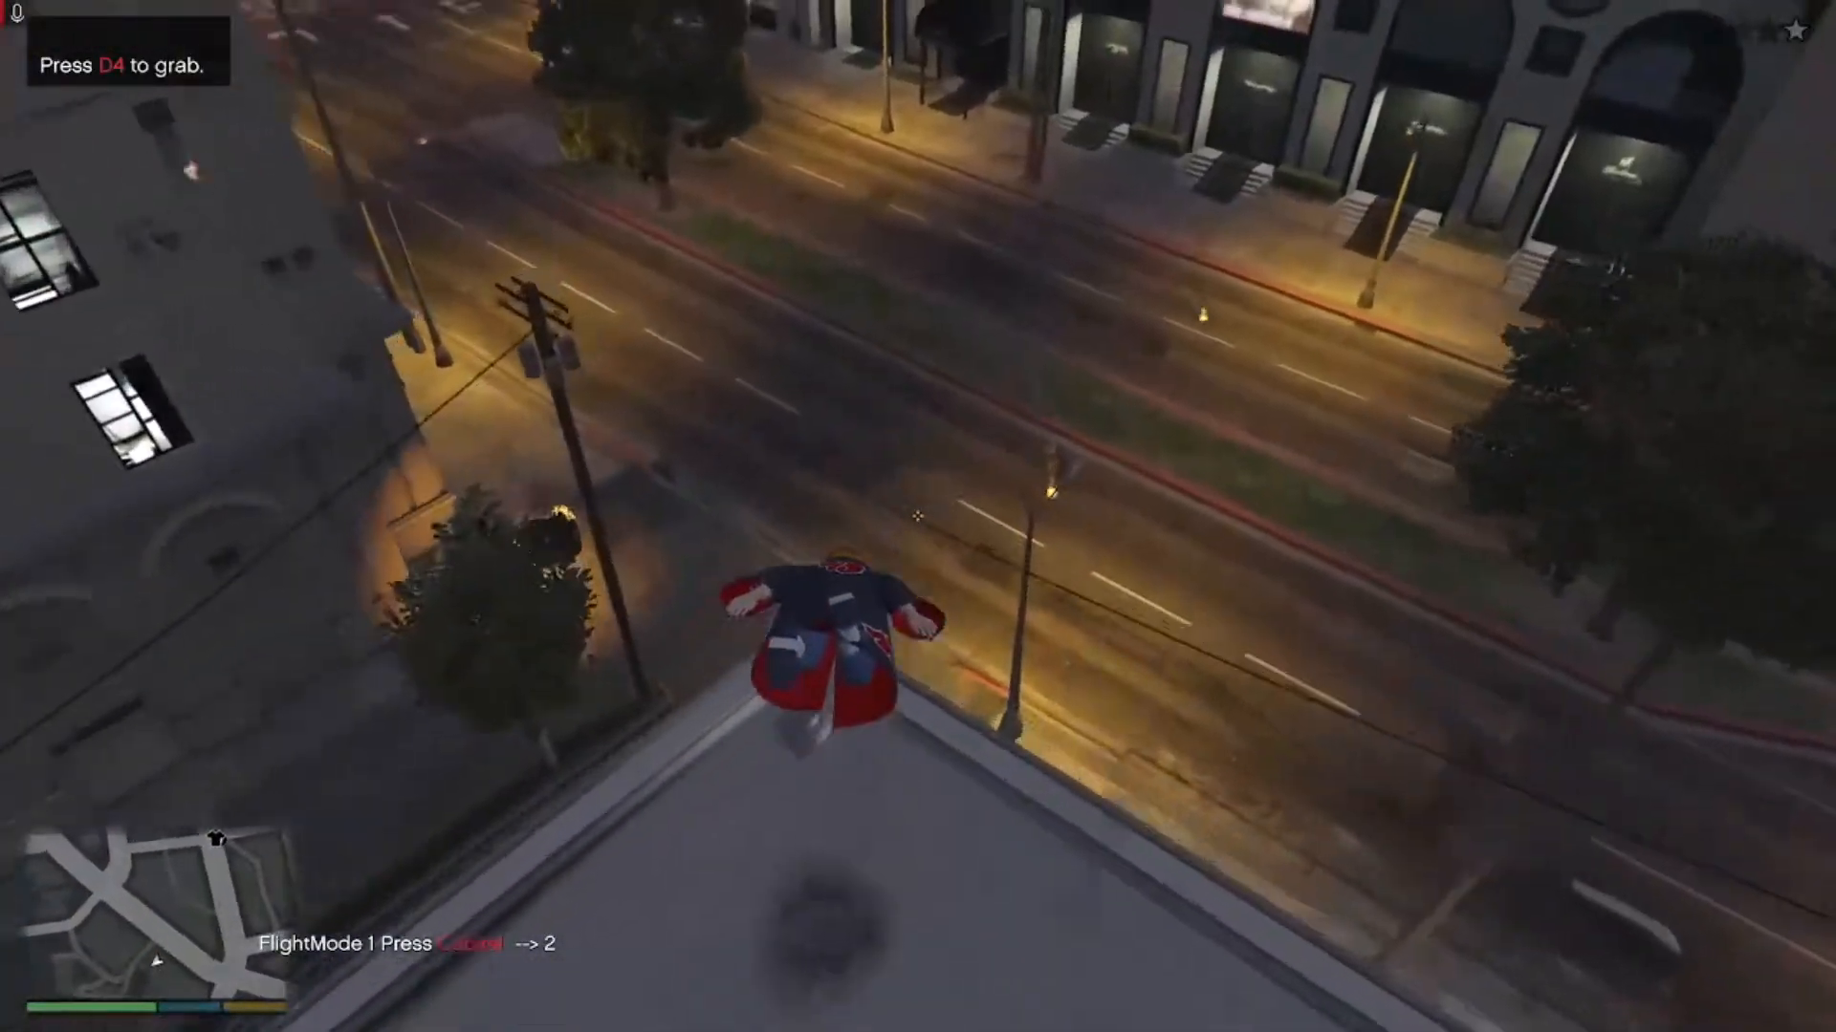
pyautogui.press('capslock')
pyautogui.press('capslock')
pyautogui.press('space')
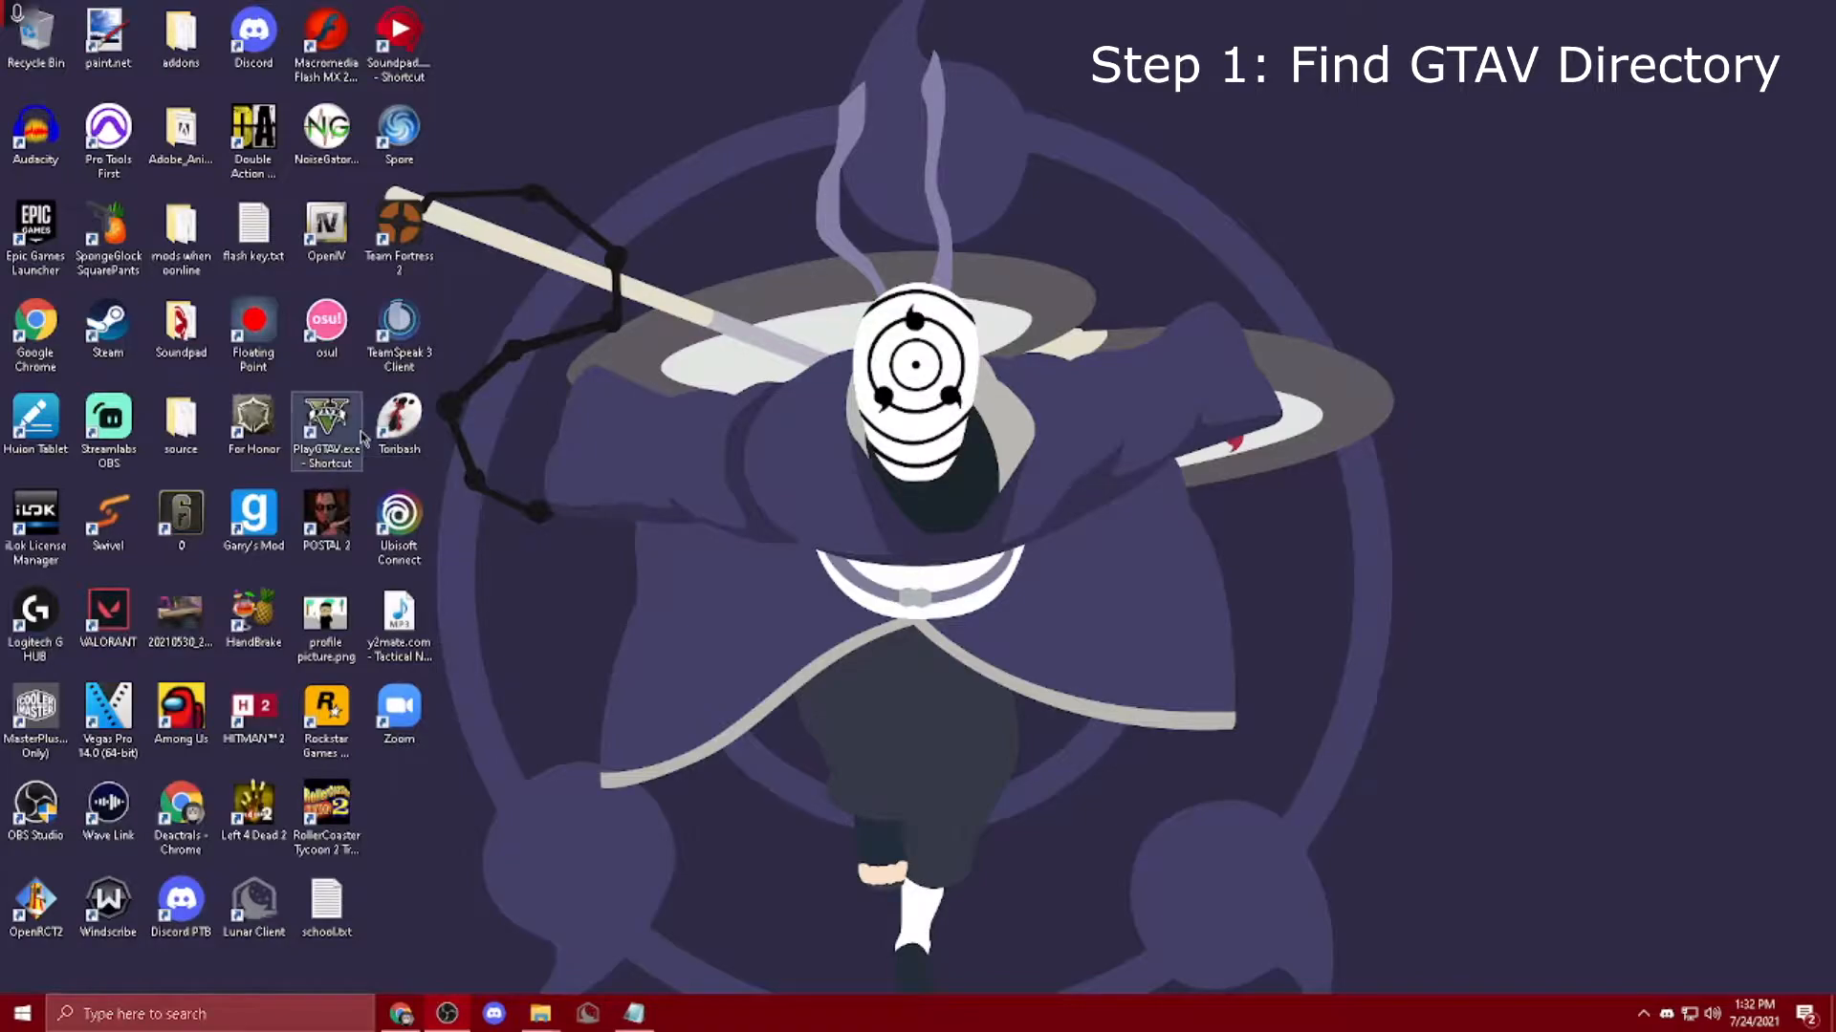
# Step: Open the Grand Theft Auto V game directory from the PlayGTAV.exe desktop shortcut and look through its files
pyautogui.moveTo(361, 438)
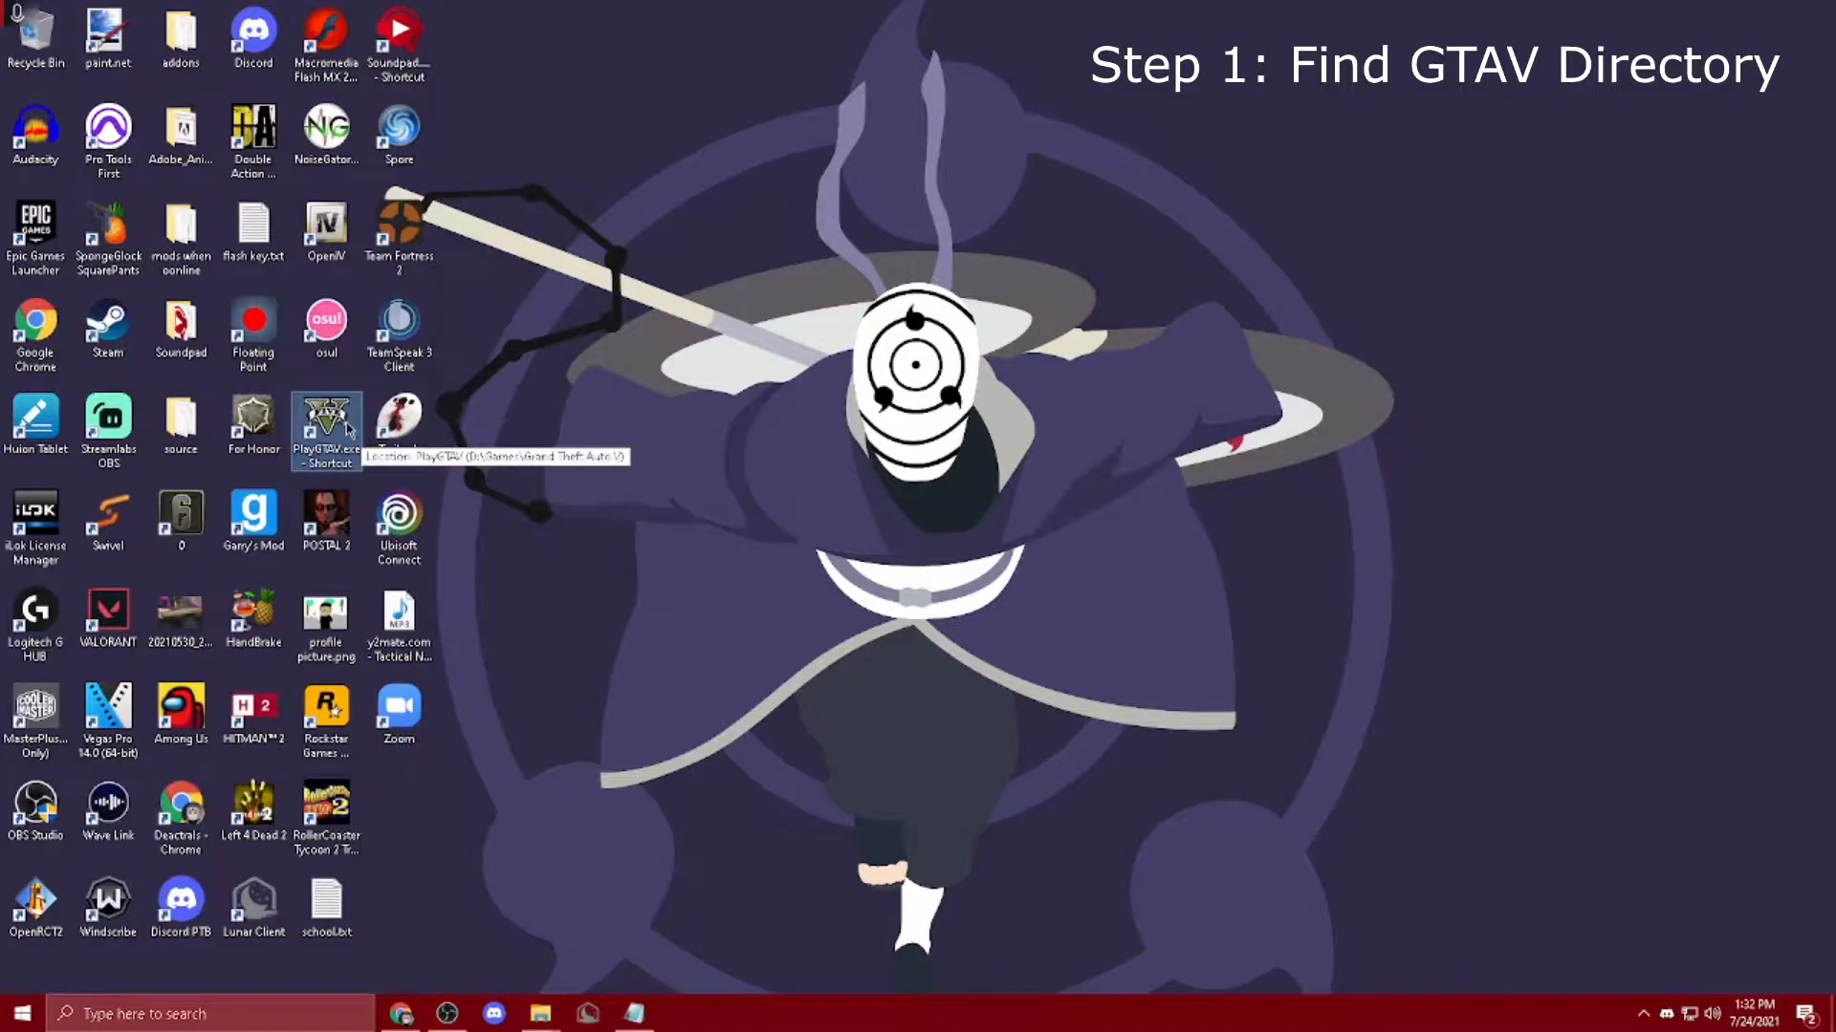
pyautogui.rightClick(334, 433)
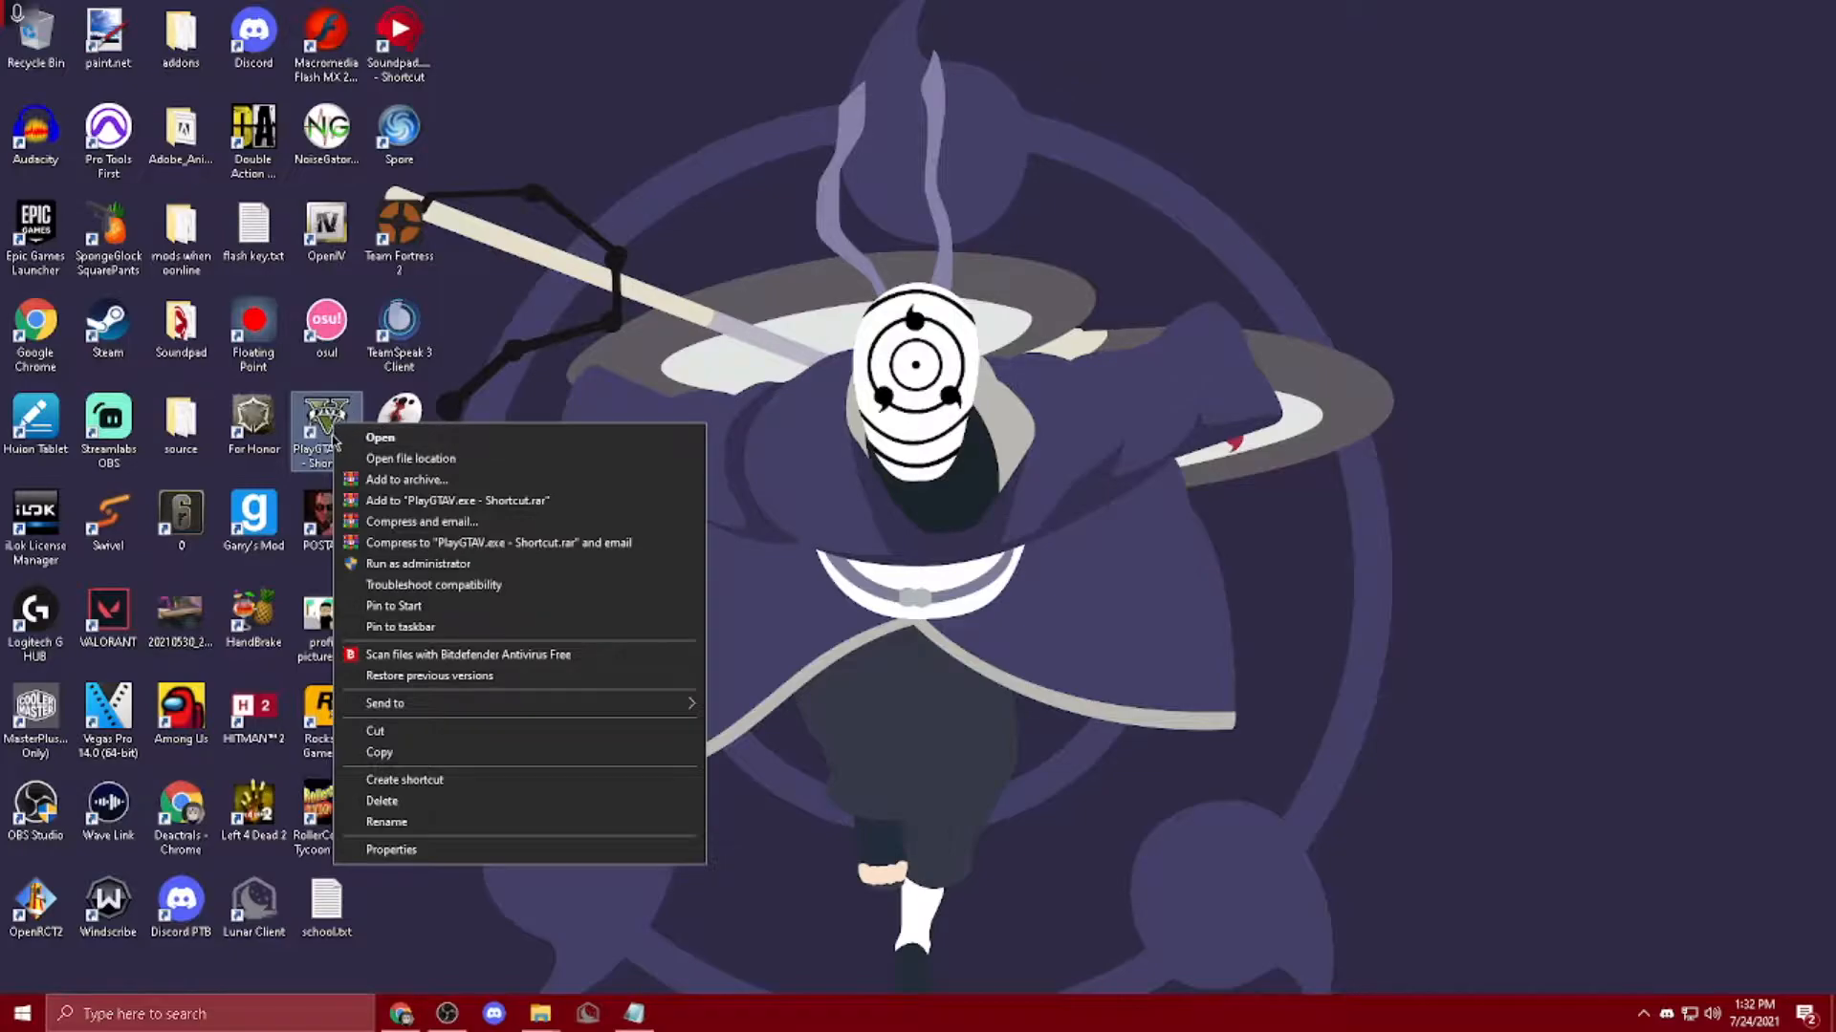
pyautogui.click(390, 458)
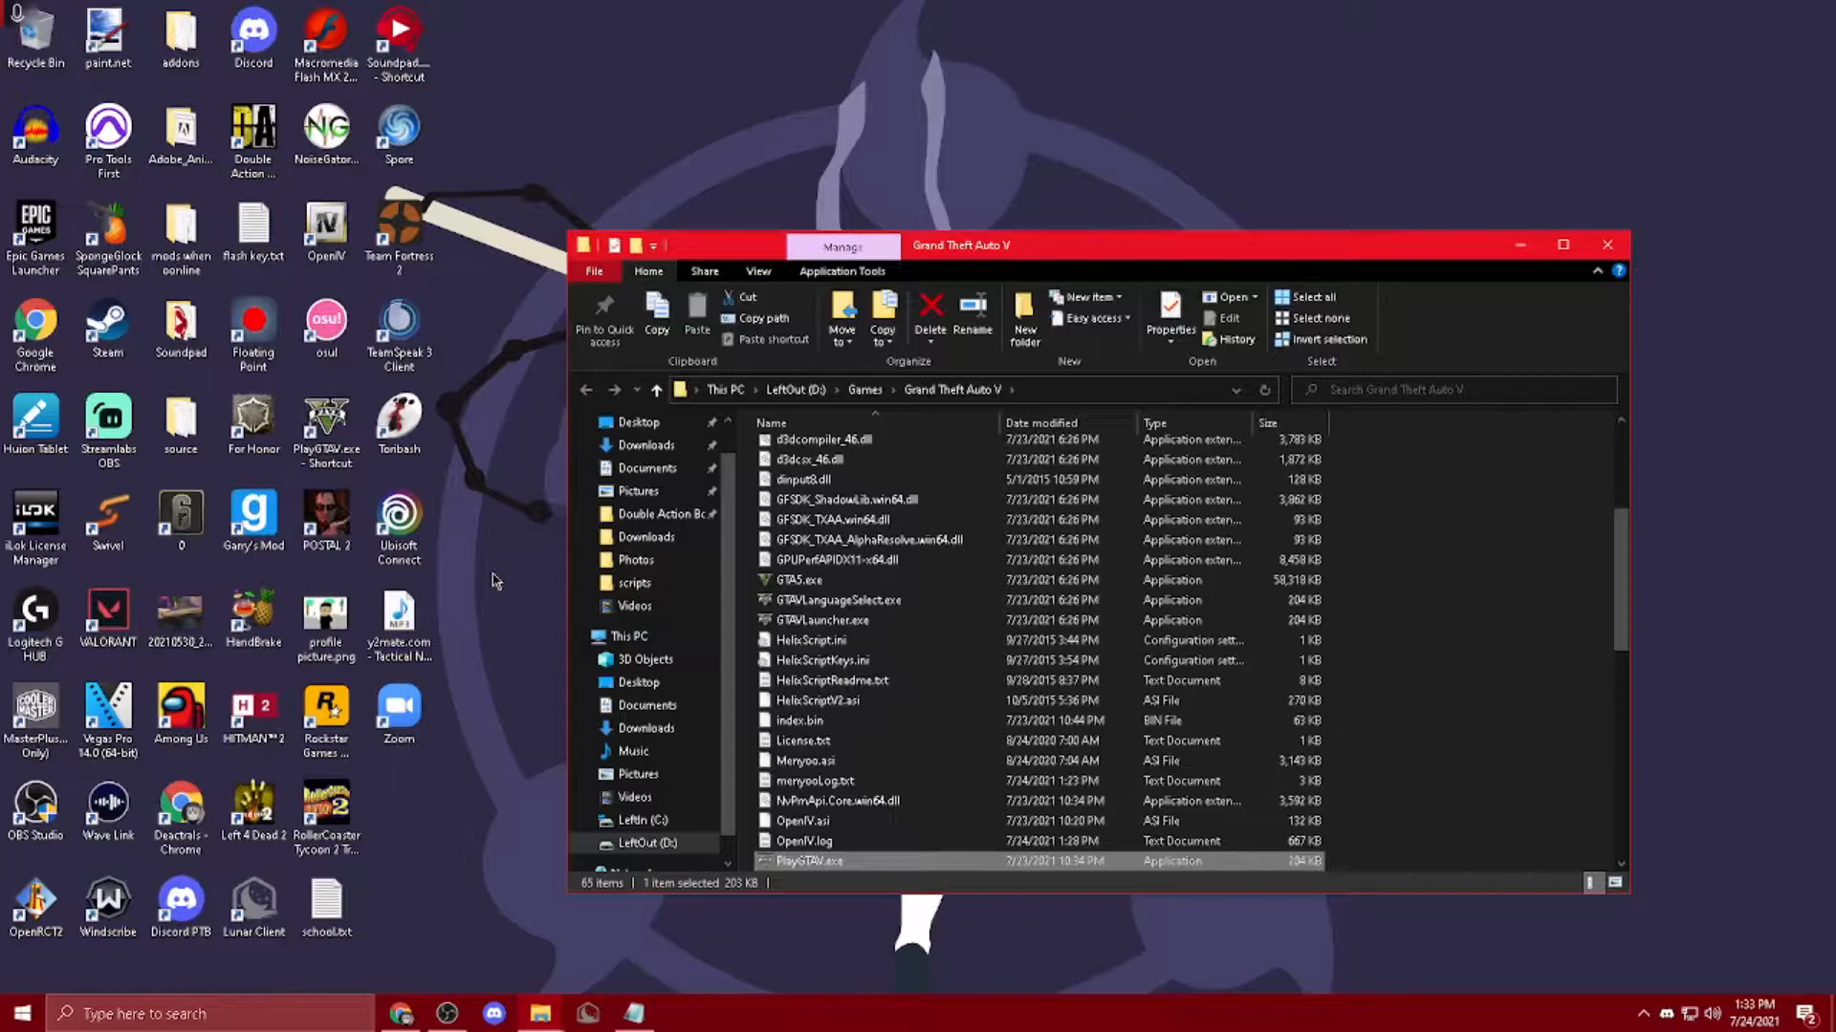
pyautogui.scroll(4, 961, 713)
pyautogui.scroll(-9, 984, 693)
pyautogui.scroll(7, 994, 684)
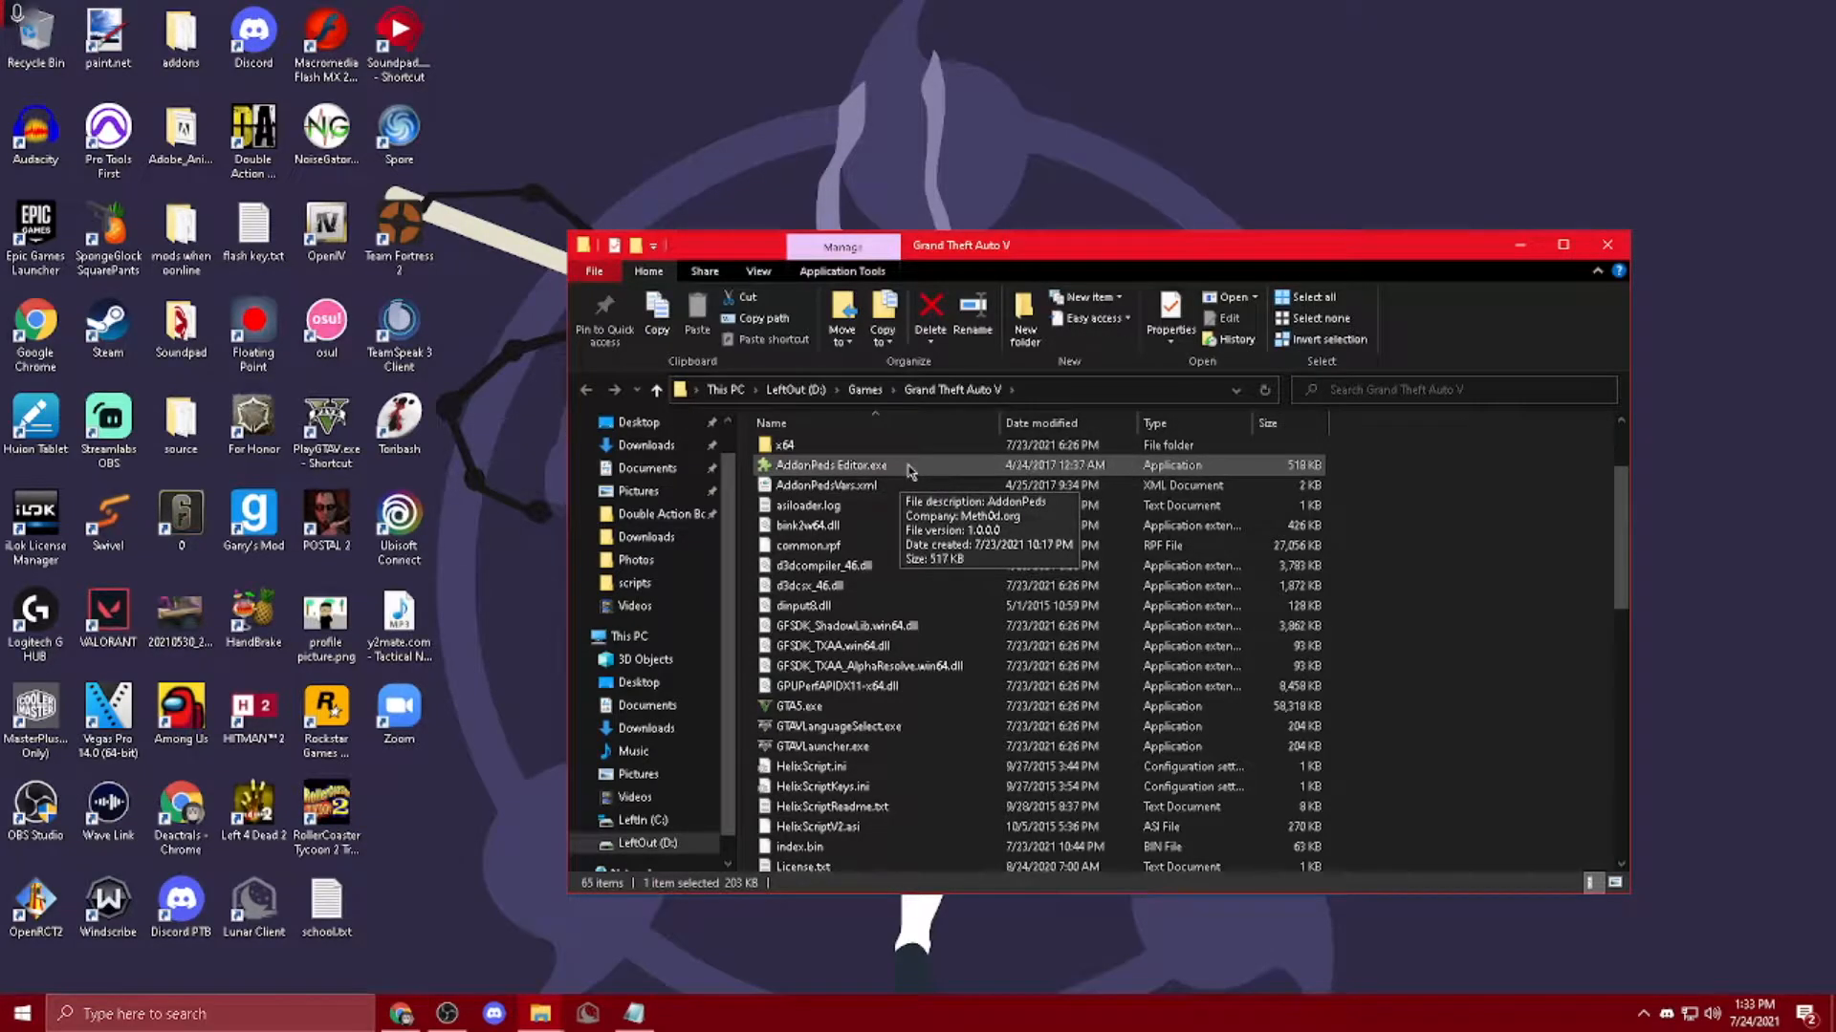
# Step: Bring up the "mods for install" folder and point out the Release.zip and 1fb756-Release v1.1 (1).zip archives
pyautogui.moveTo(540, 1014)
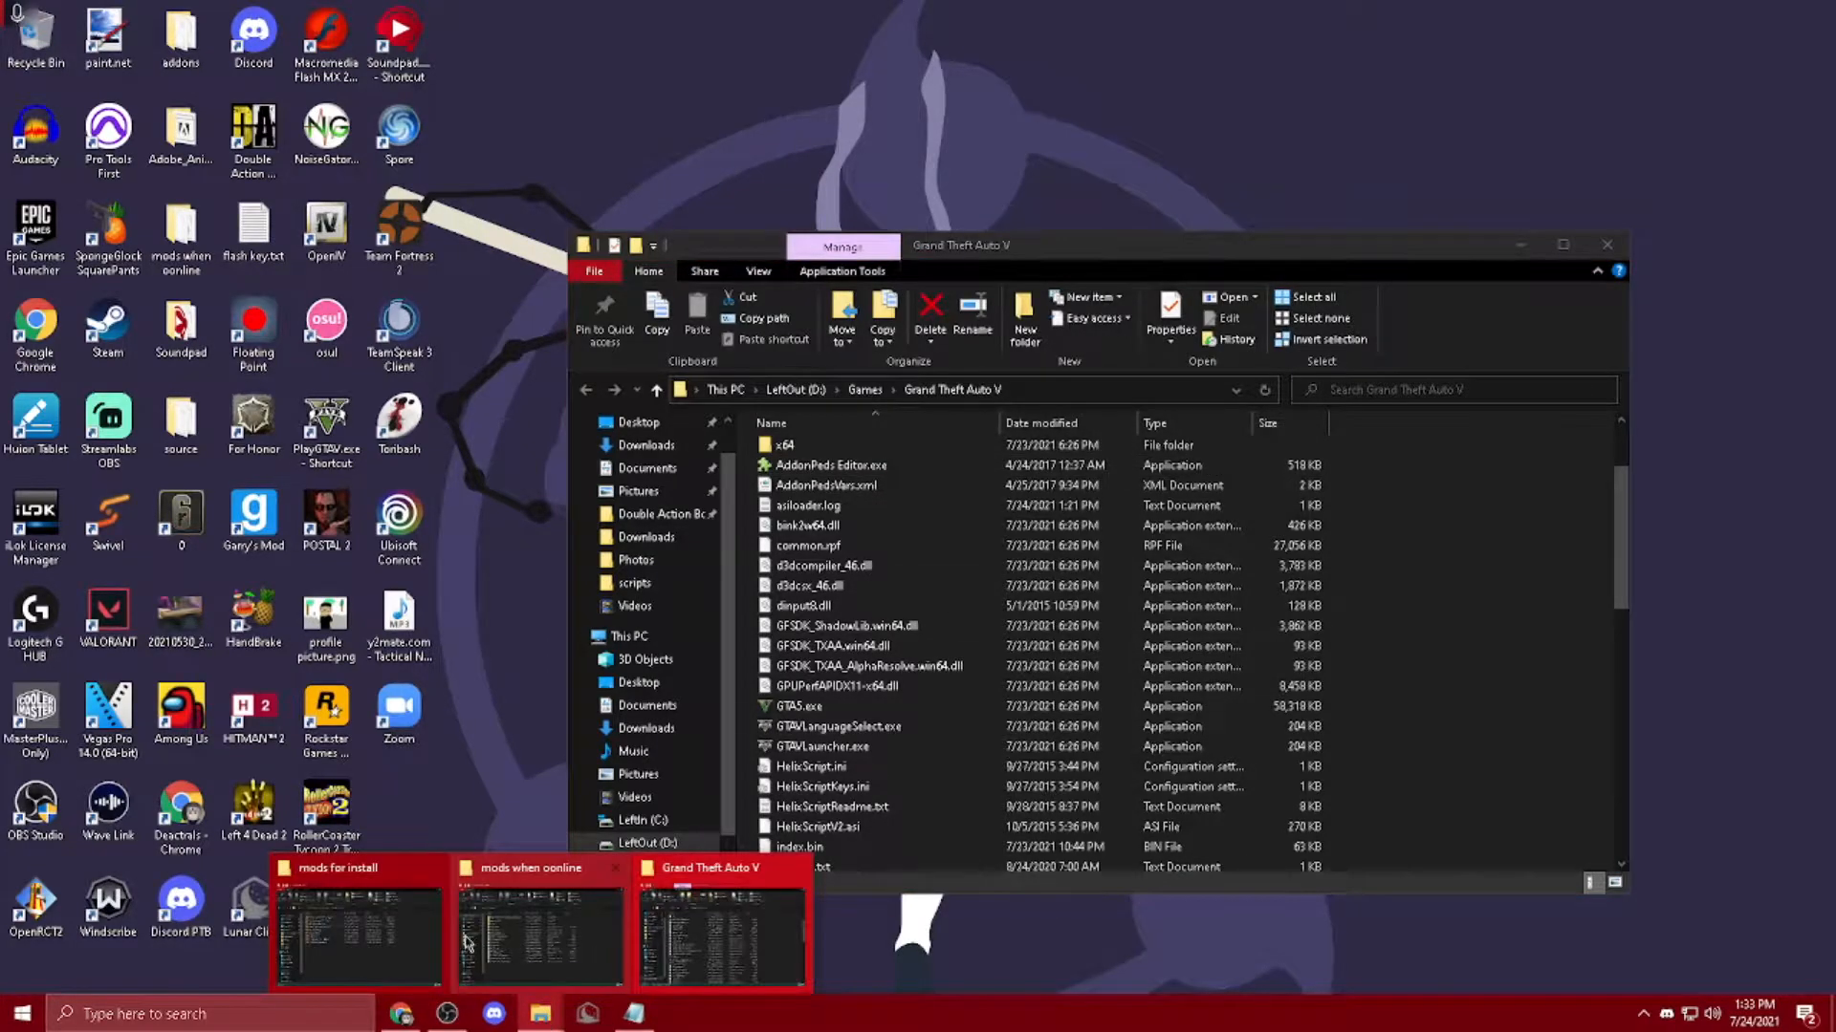
pyautogui.click(406, 945)
pyautogui.moveTo(1051, 729); pyautogui.dragTo(951, 710)
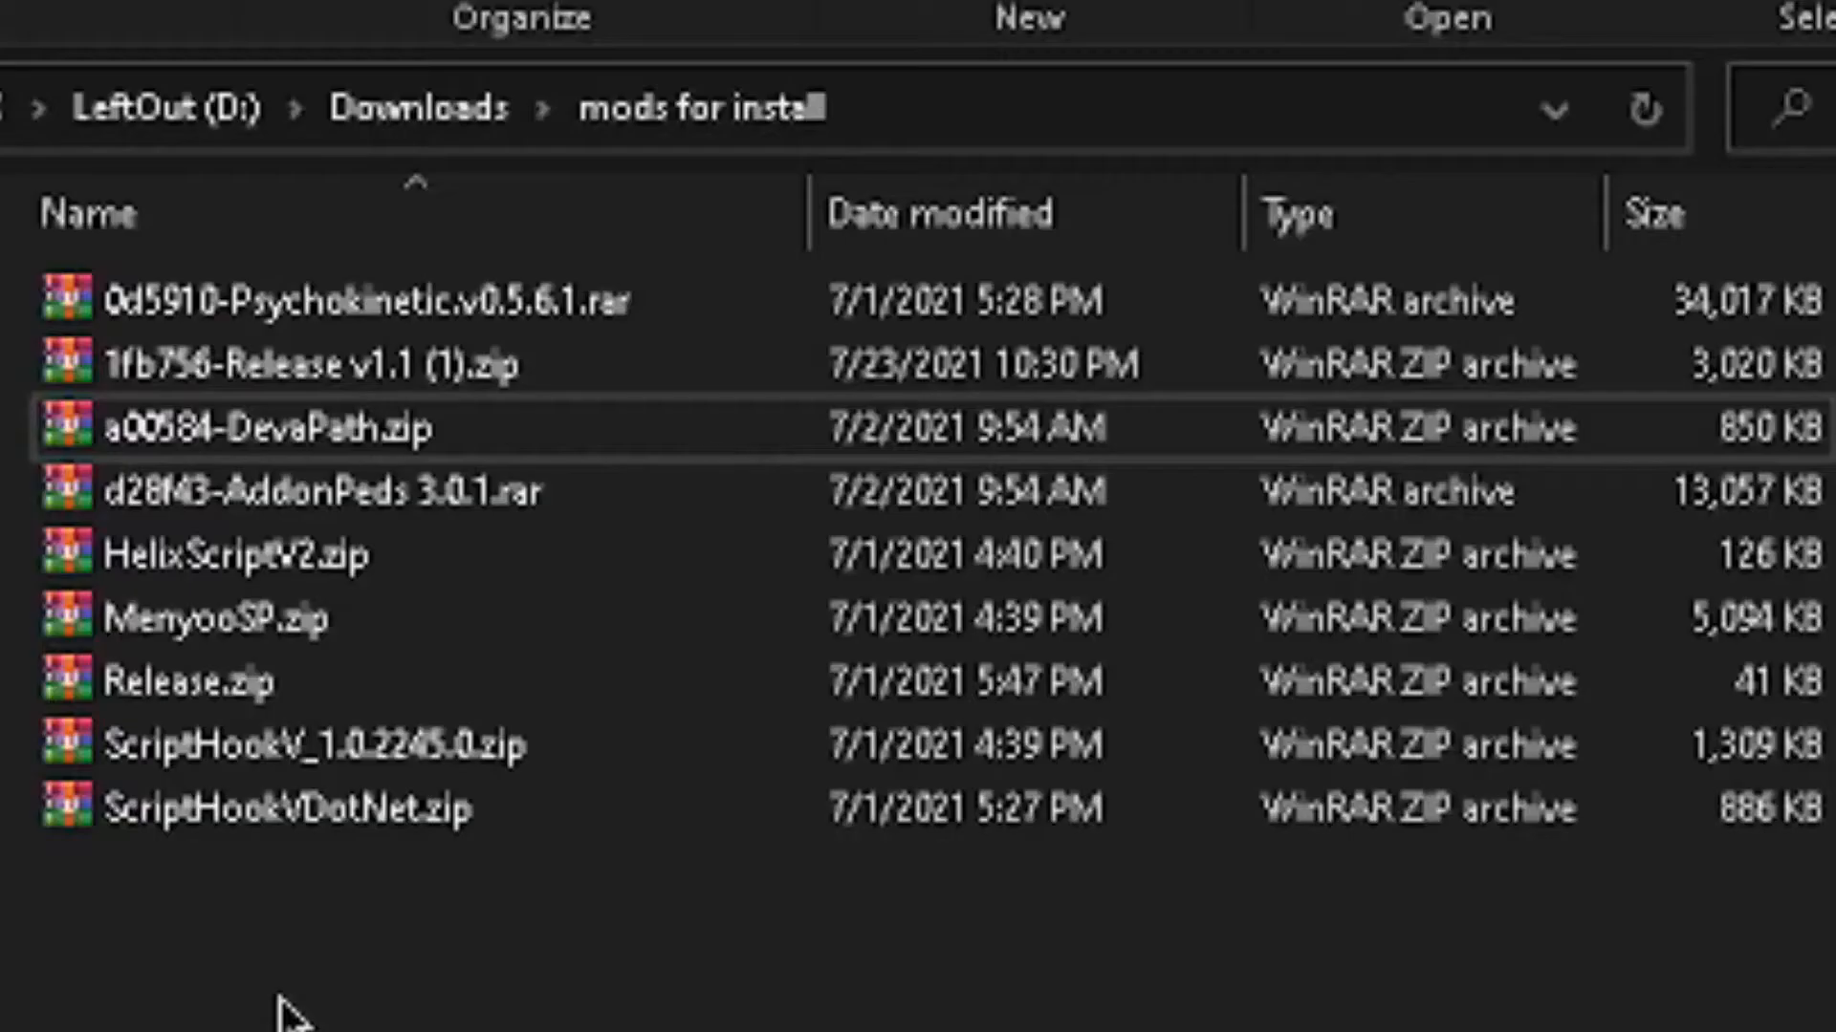
pyautogui.click(226, 681)
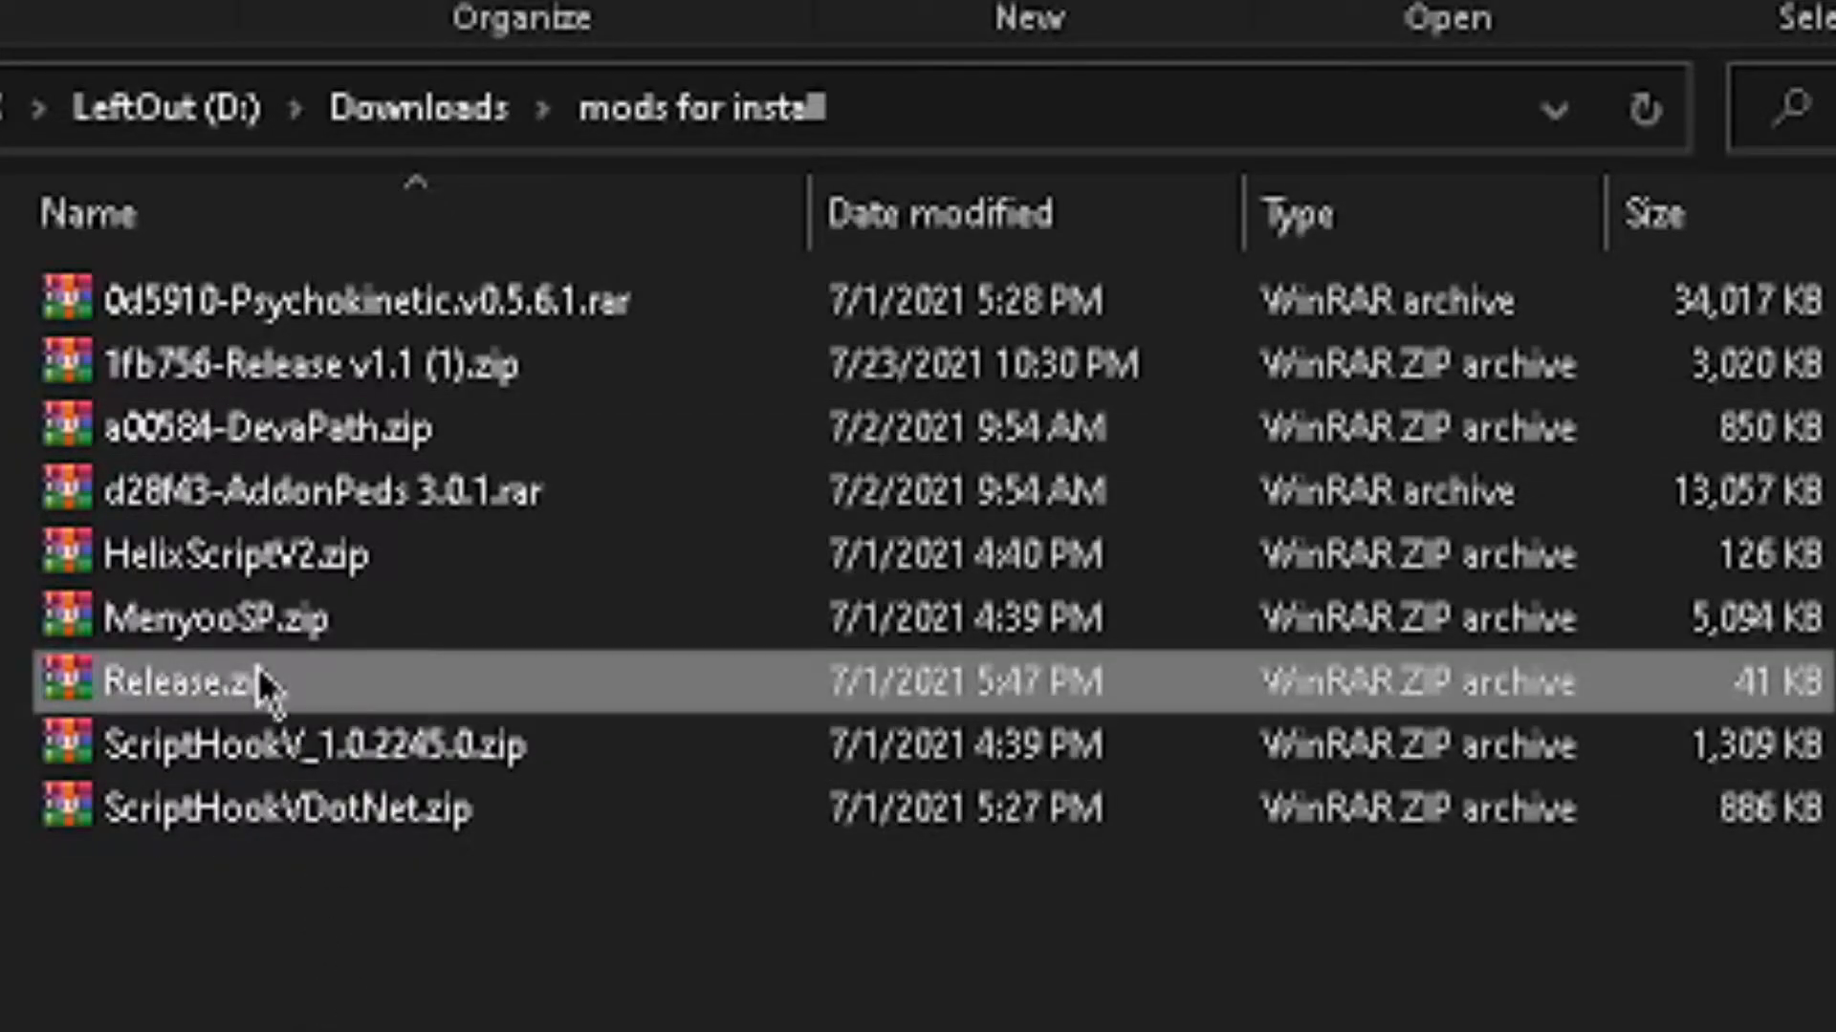
pyautogui.click(466, 363)
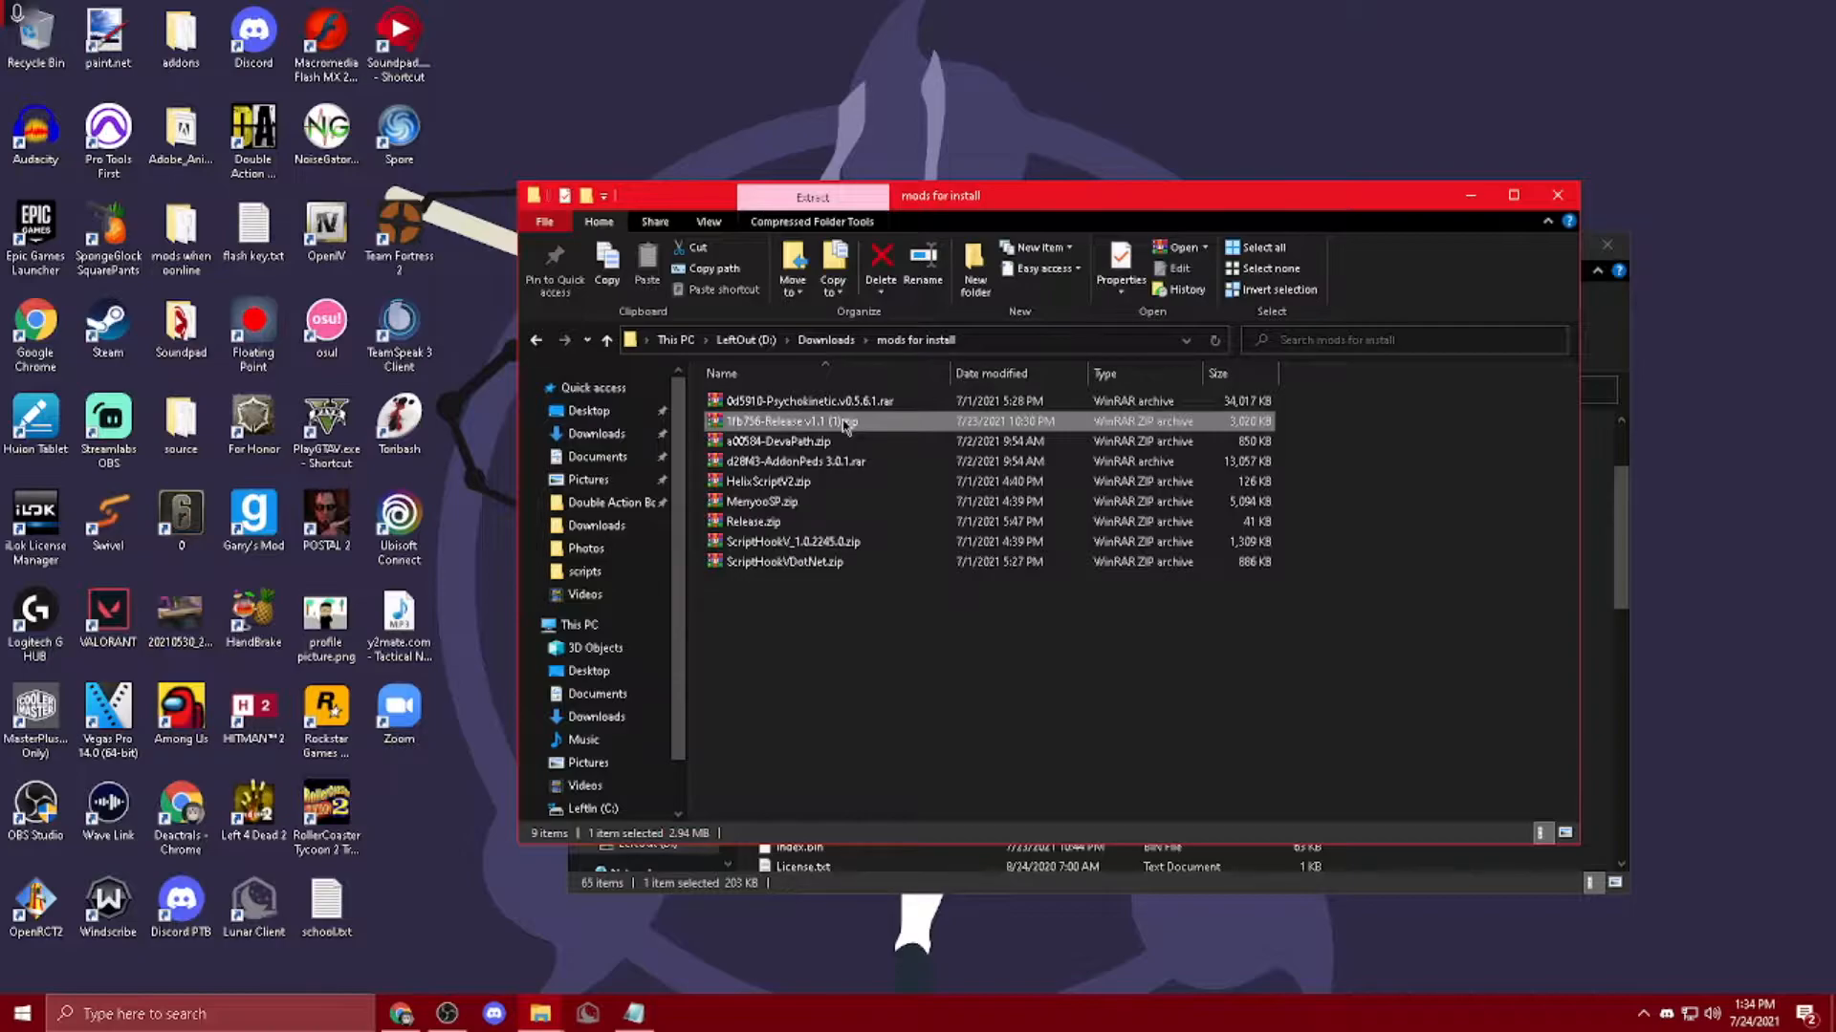
# Step: Bring up the "mods when oonline" folder and view the PainDevaPath files in its ped addon subfolder
pyautogui.click(541, 1016)
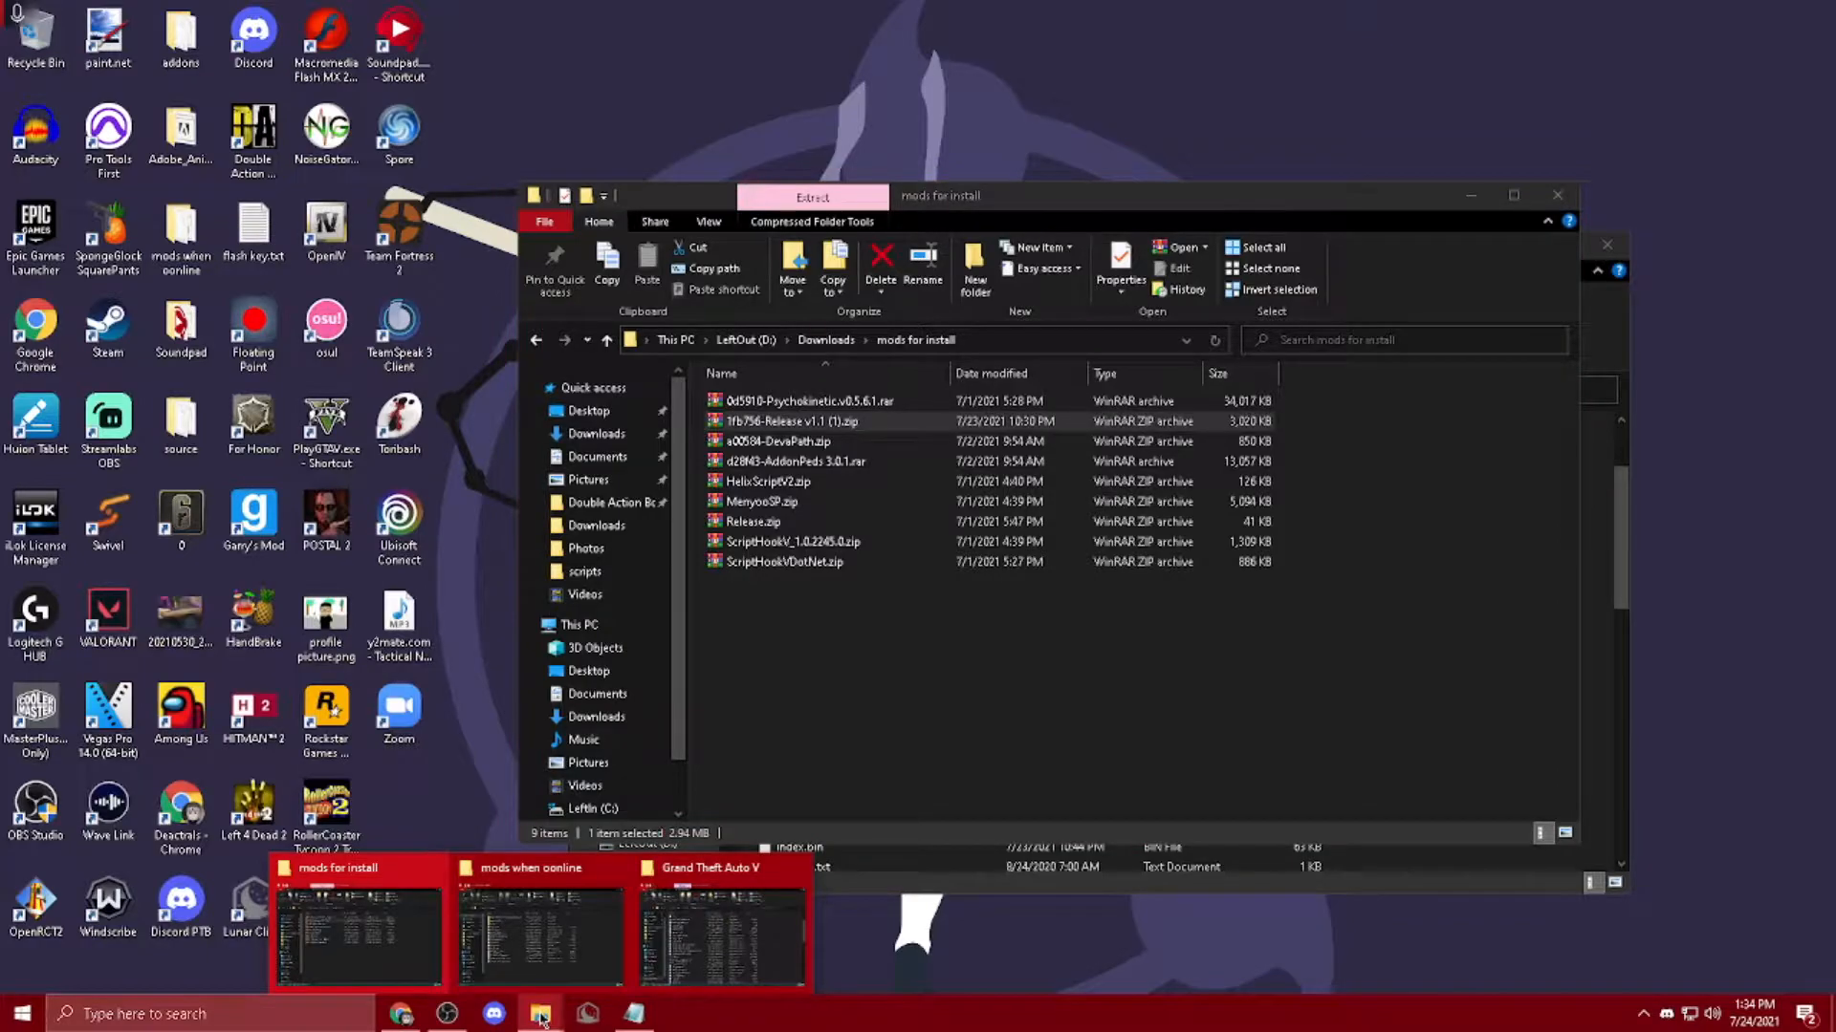
pyautogui.click(553, 942)
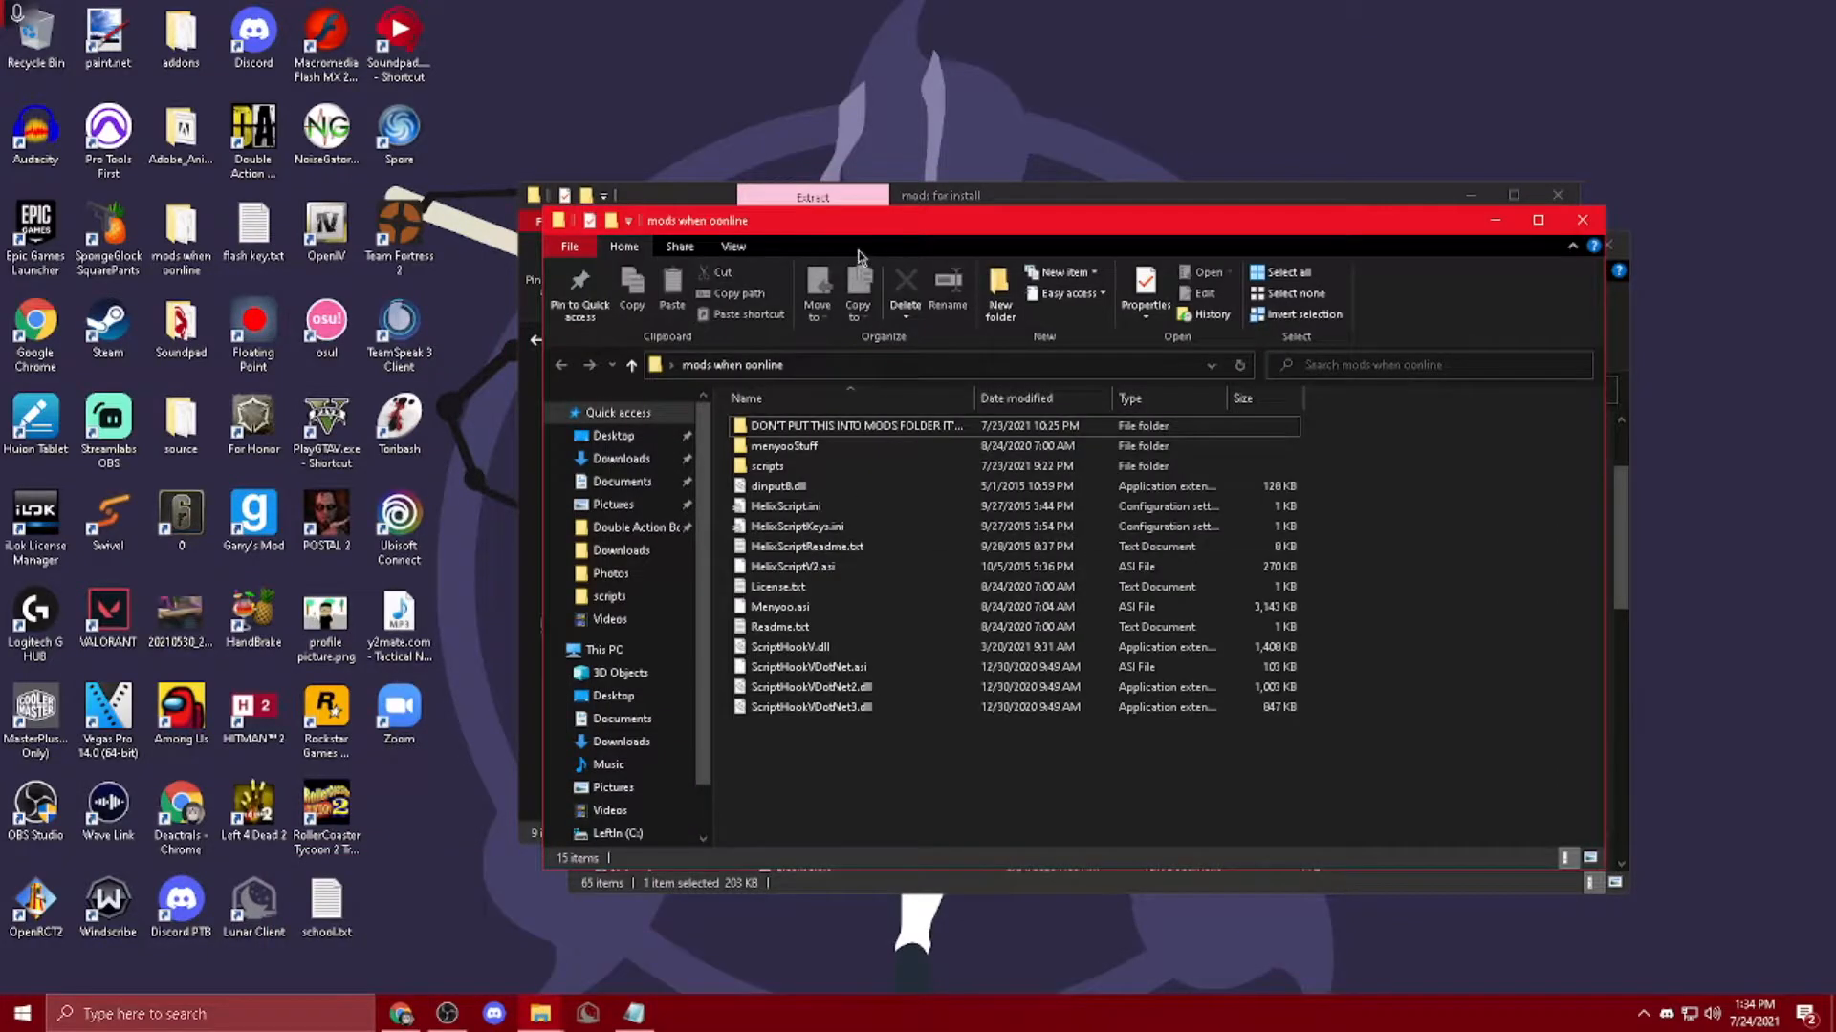
pyautogui.moveTo(856, 228); pyautogui.dragTo(801, 196)
pyautogui.doubleClick(808, 395)
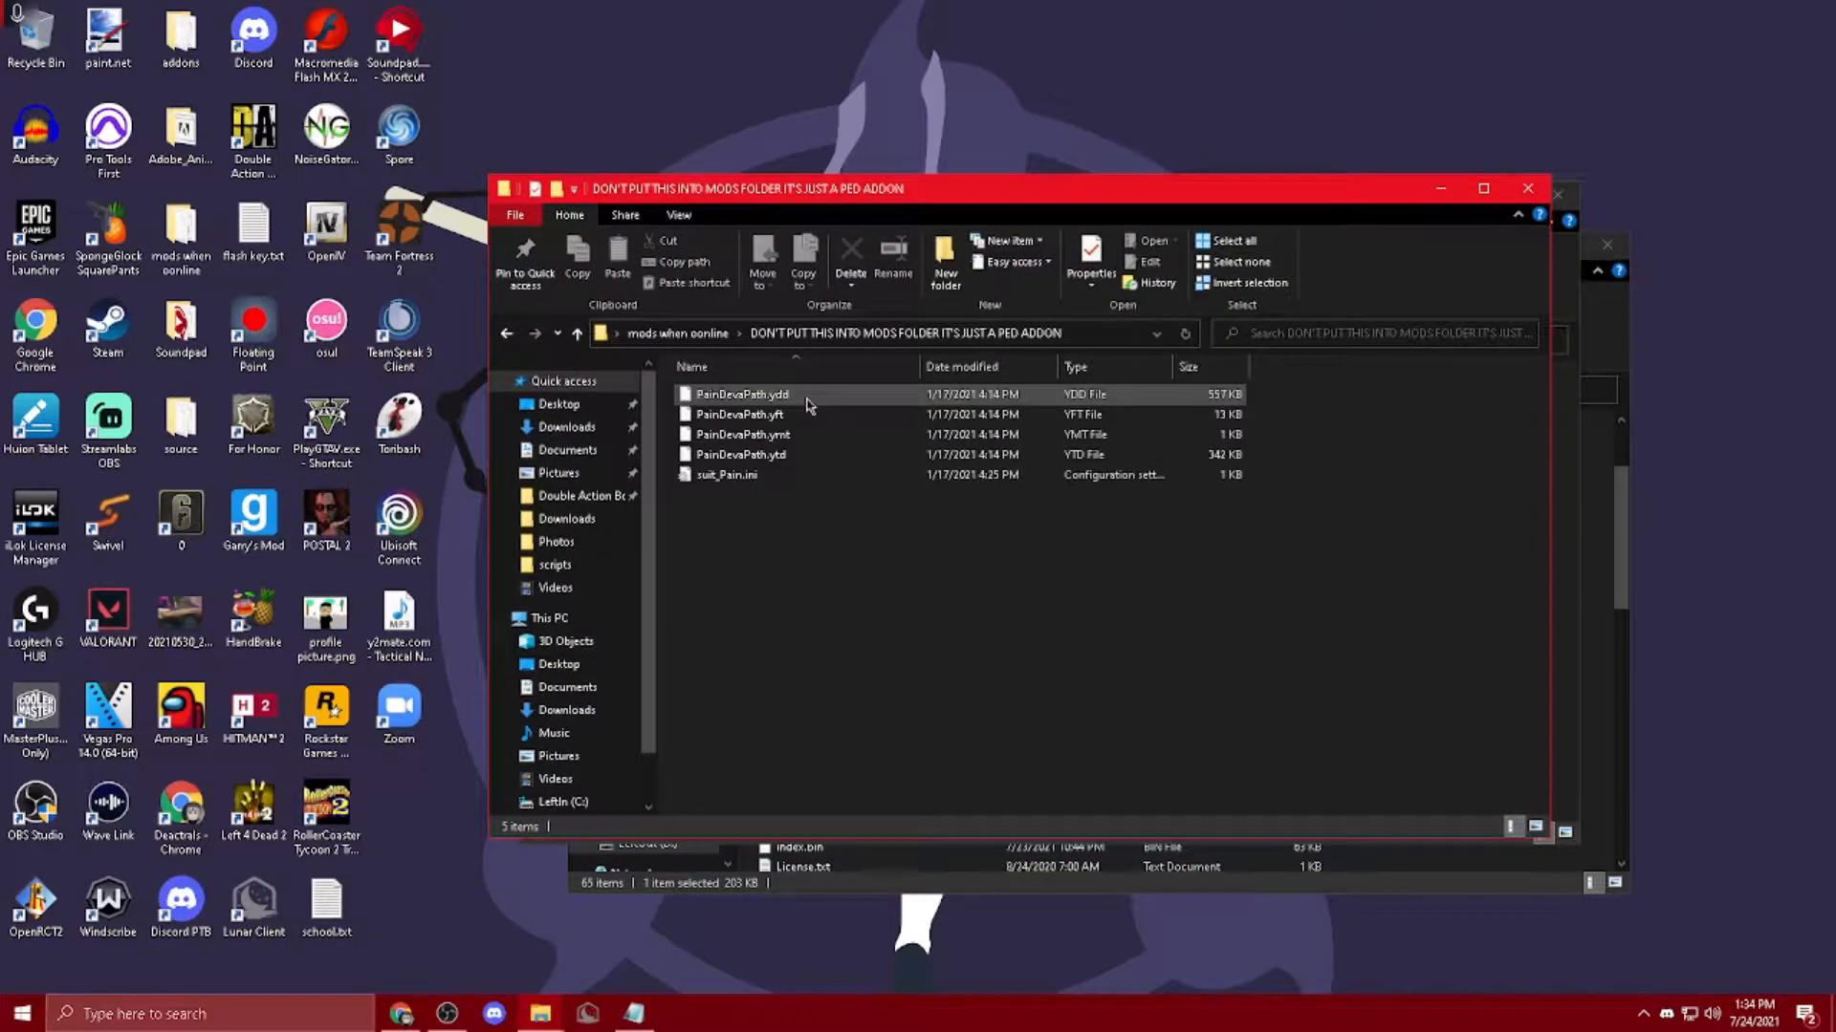
pyautogui.hotkey('alt', 'Left')
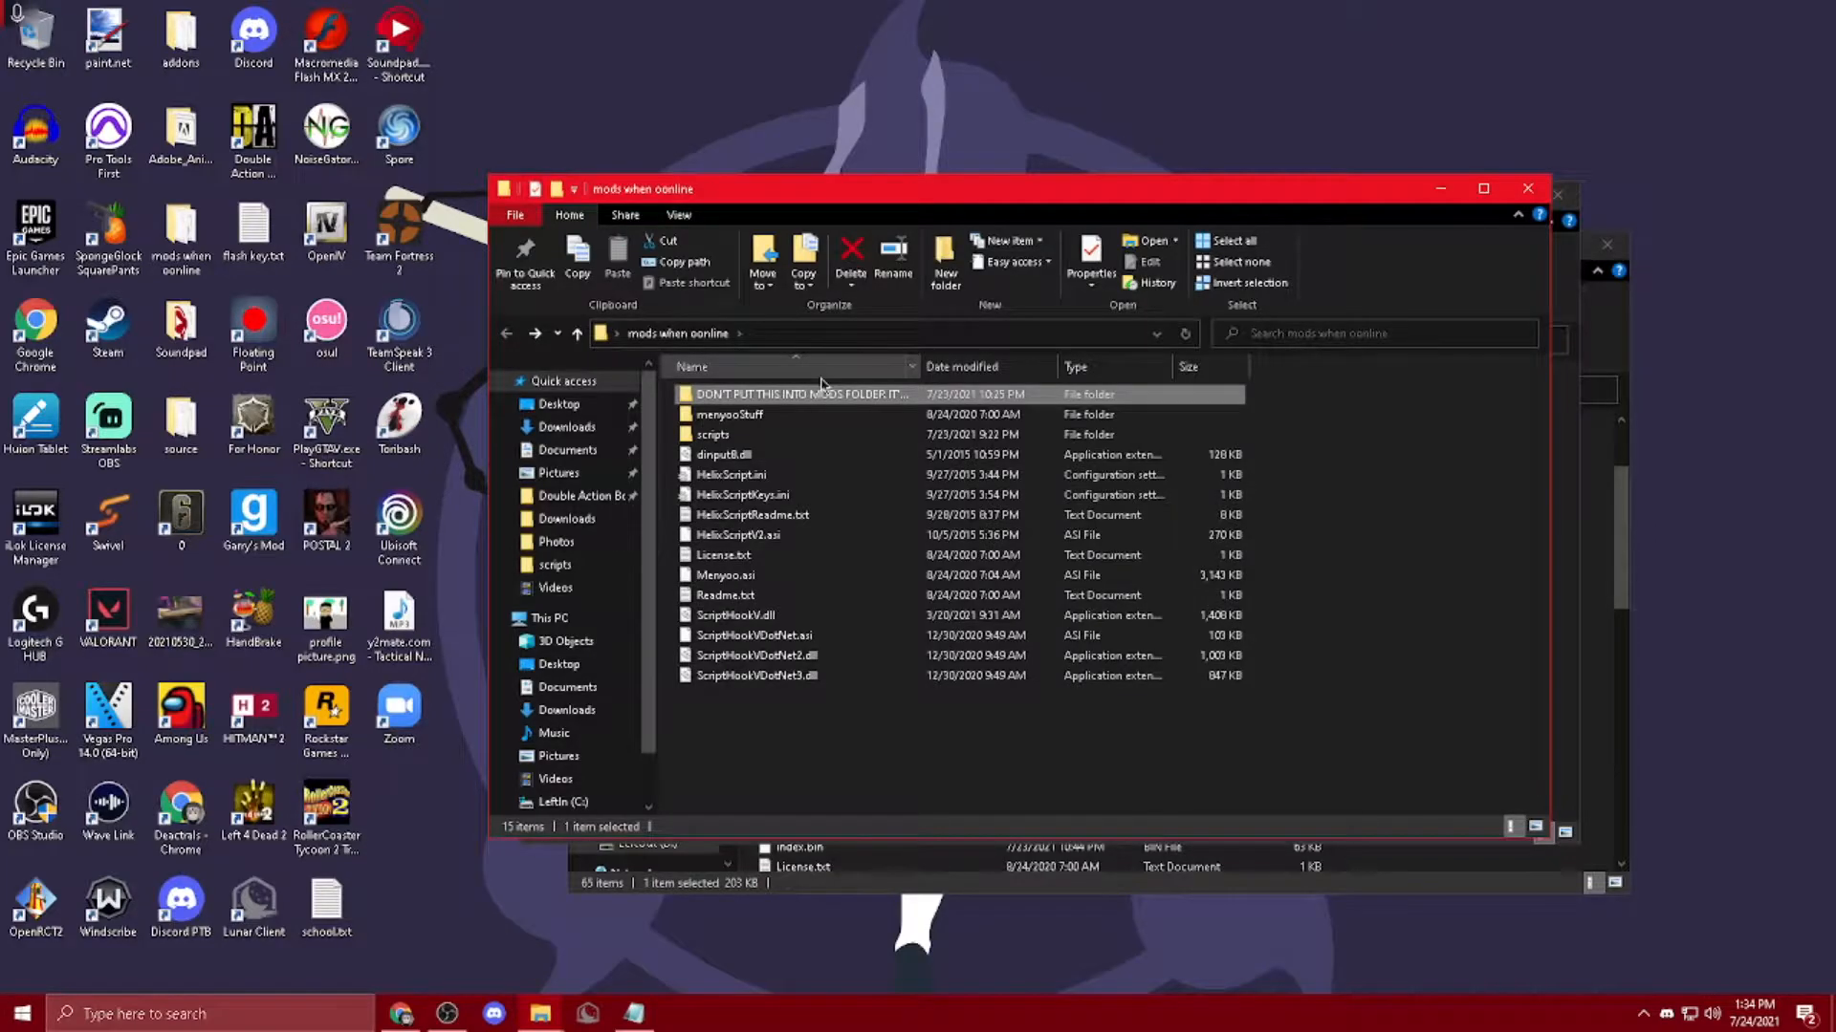
# Step: Arrange the "mods for install" and "mods when oonline" folder windows side by side on the desktop
pyautogui.moveTo(828, 751); pyautogui.dragTo(897, 593)
pyautogui.moveTo(886, 189); pyautogui.dragTo(1835, 342)
pyautogui.moveTo(1225, 194); pyautogui.dragTo(840, 234)
pyautogui.moveTo(1726, 342); pyautogui.dragTo(994, 135)
pyautogui.click(1123, 361)
pyautogui.click(297, 677)
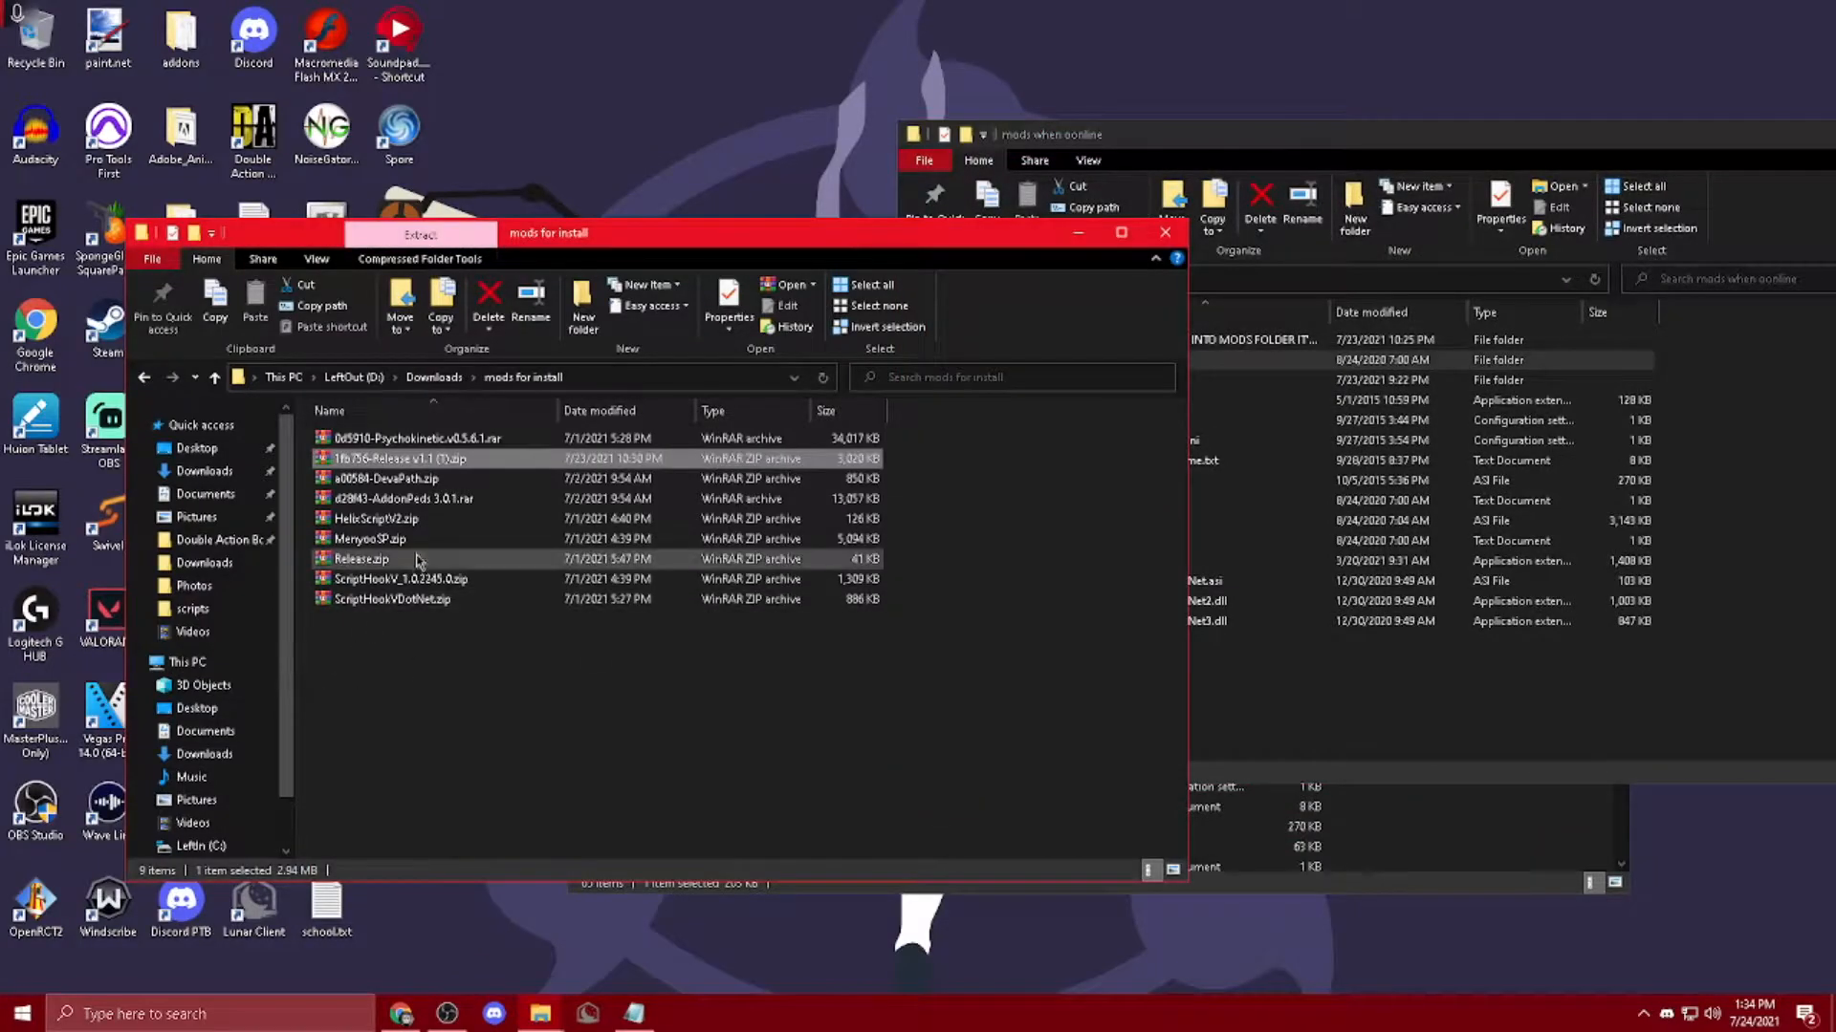
# Step: Inspect MenyooSP.zip, pointing out Menyoo.asi and the menyooStuff folder as the contents to copy, and close the archive
pyautogui.doubleClick(370, 539)
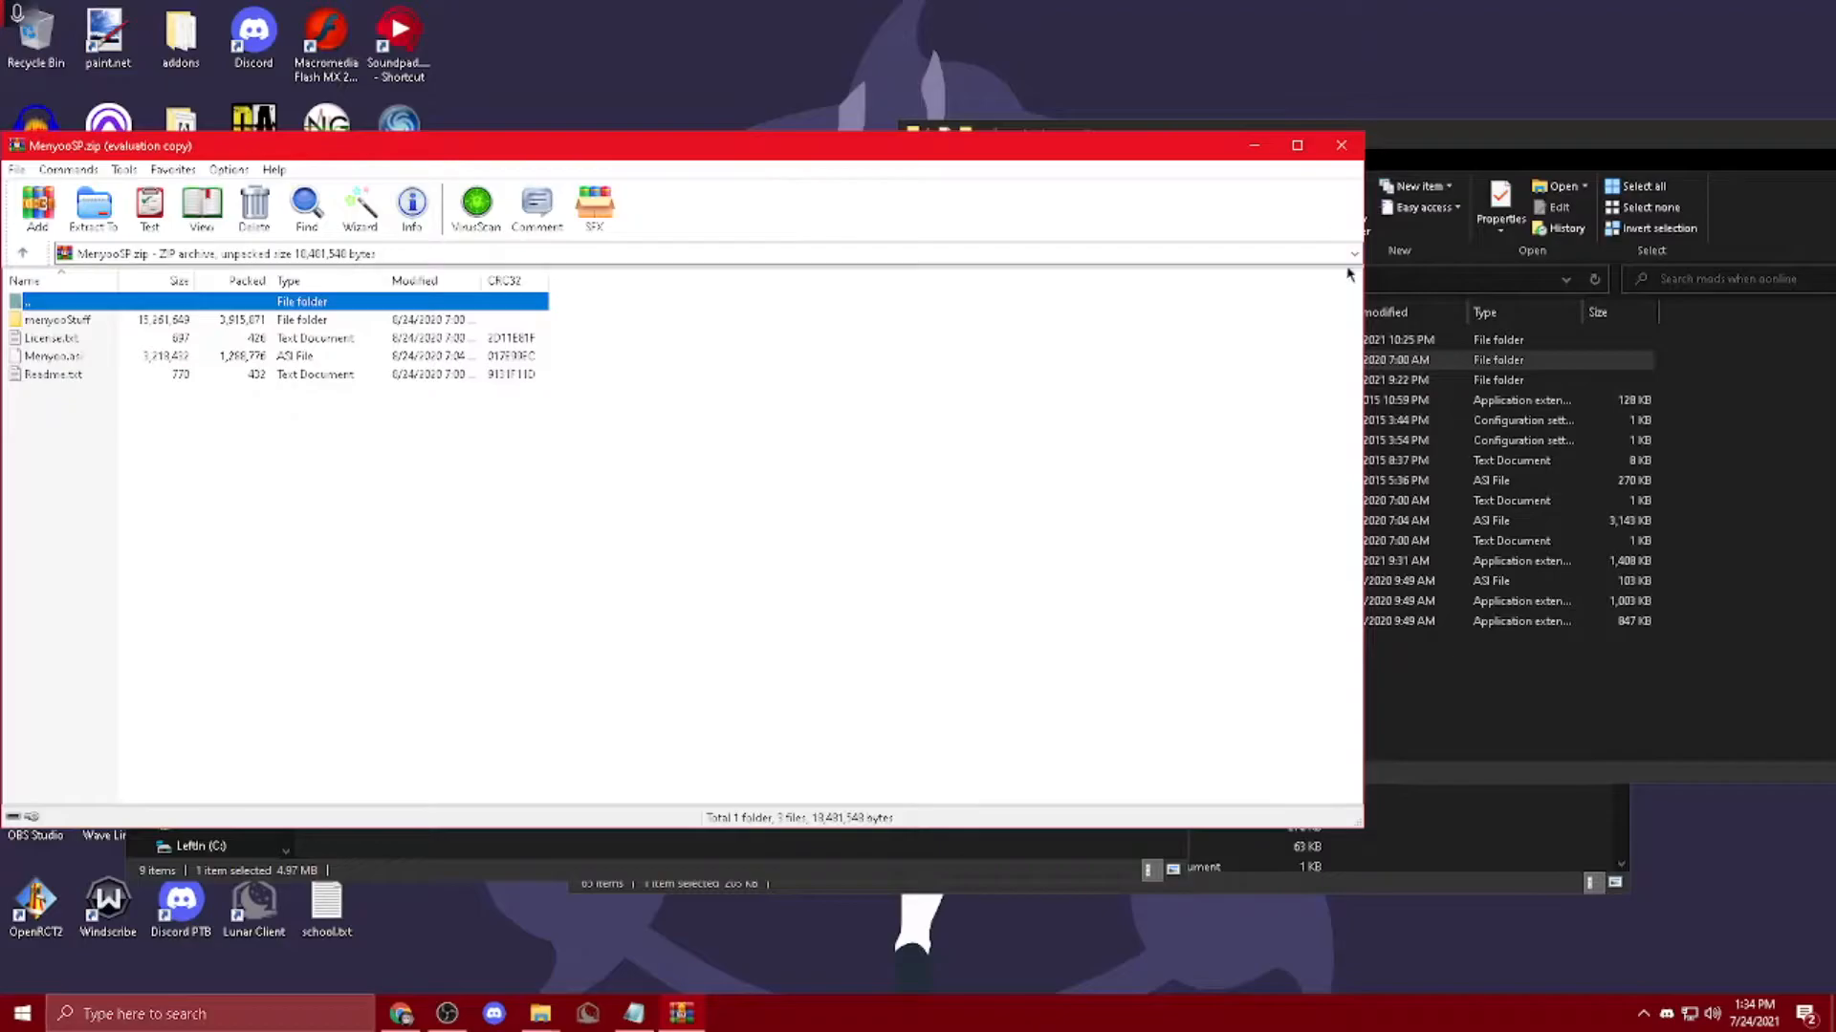
pyautogui.moveTo(1348, 274); pyautogui.dragTo(541, 278)
pyautogui.moveTo(356, 151); pyautogui.dragTo(983, 143)
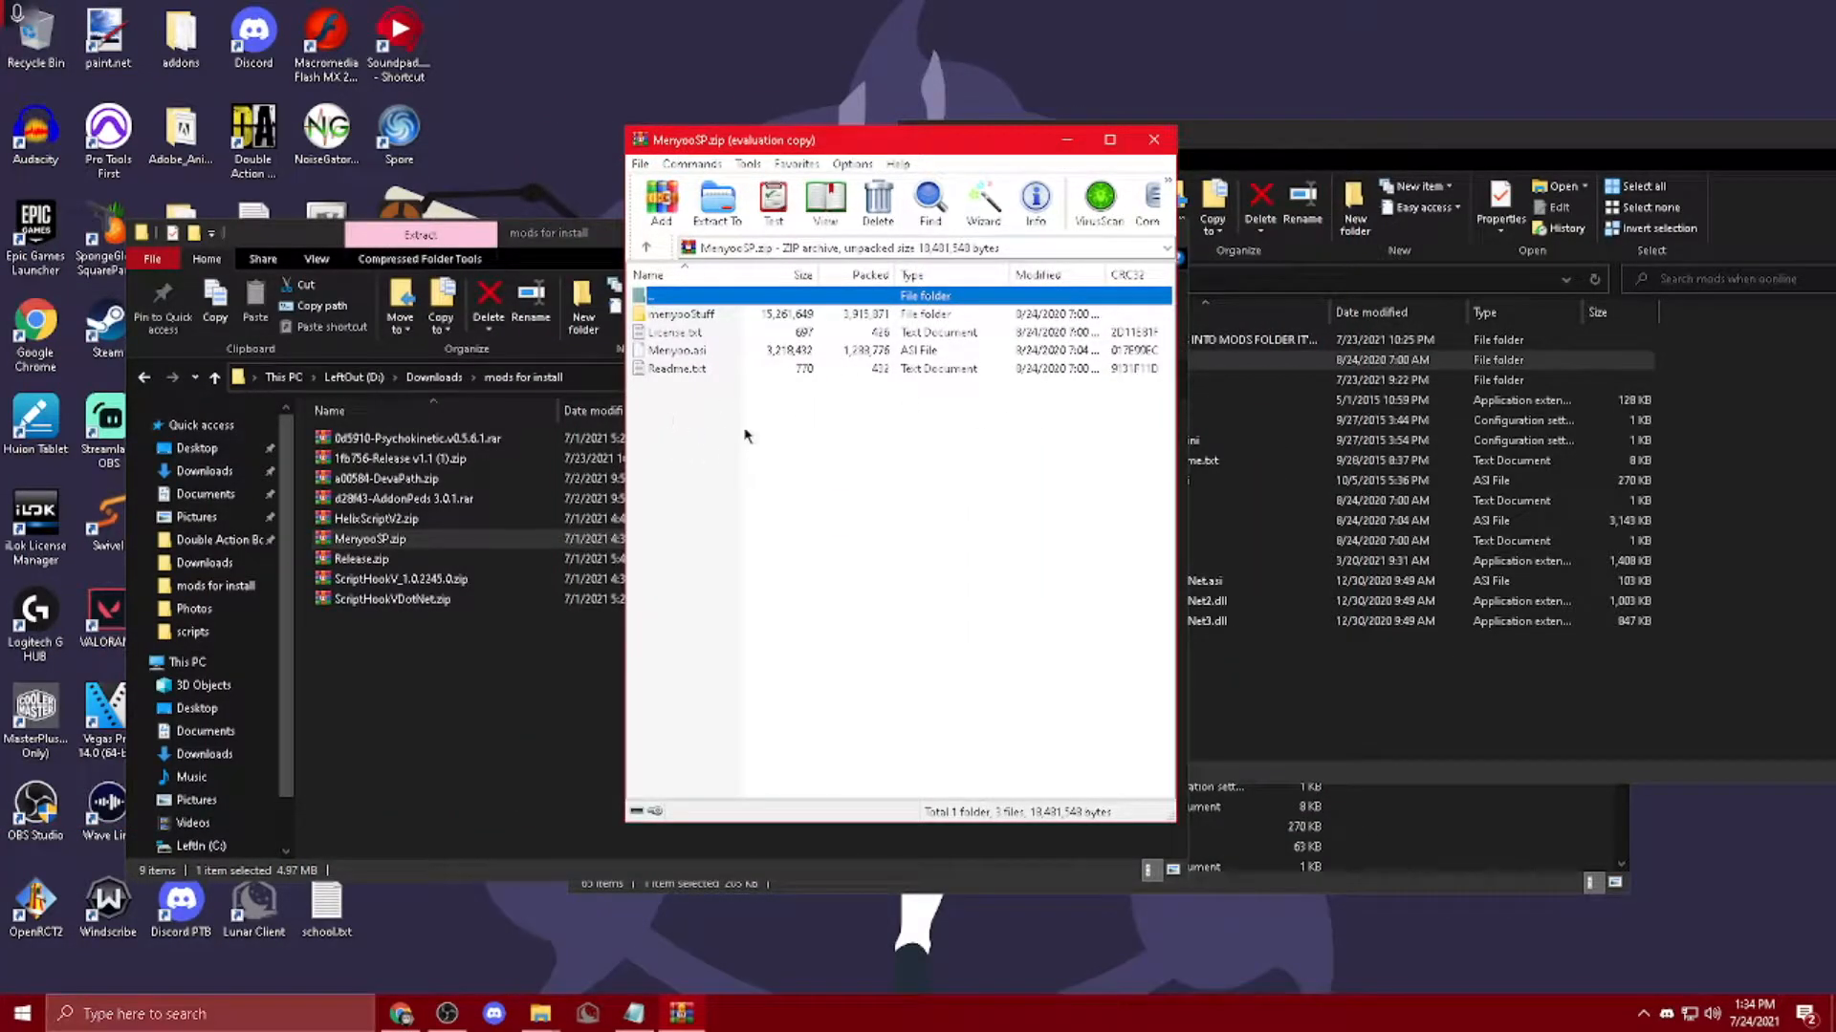
pyautogui.moveTo(731, 388); pyautogui.dragTo(709, 325)
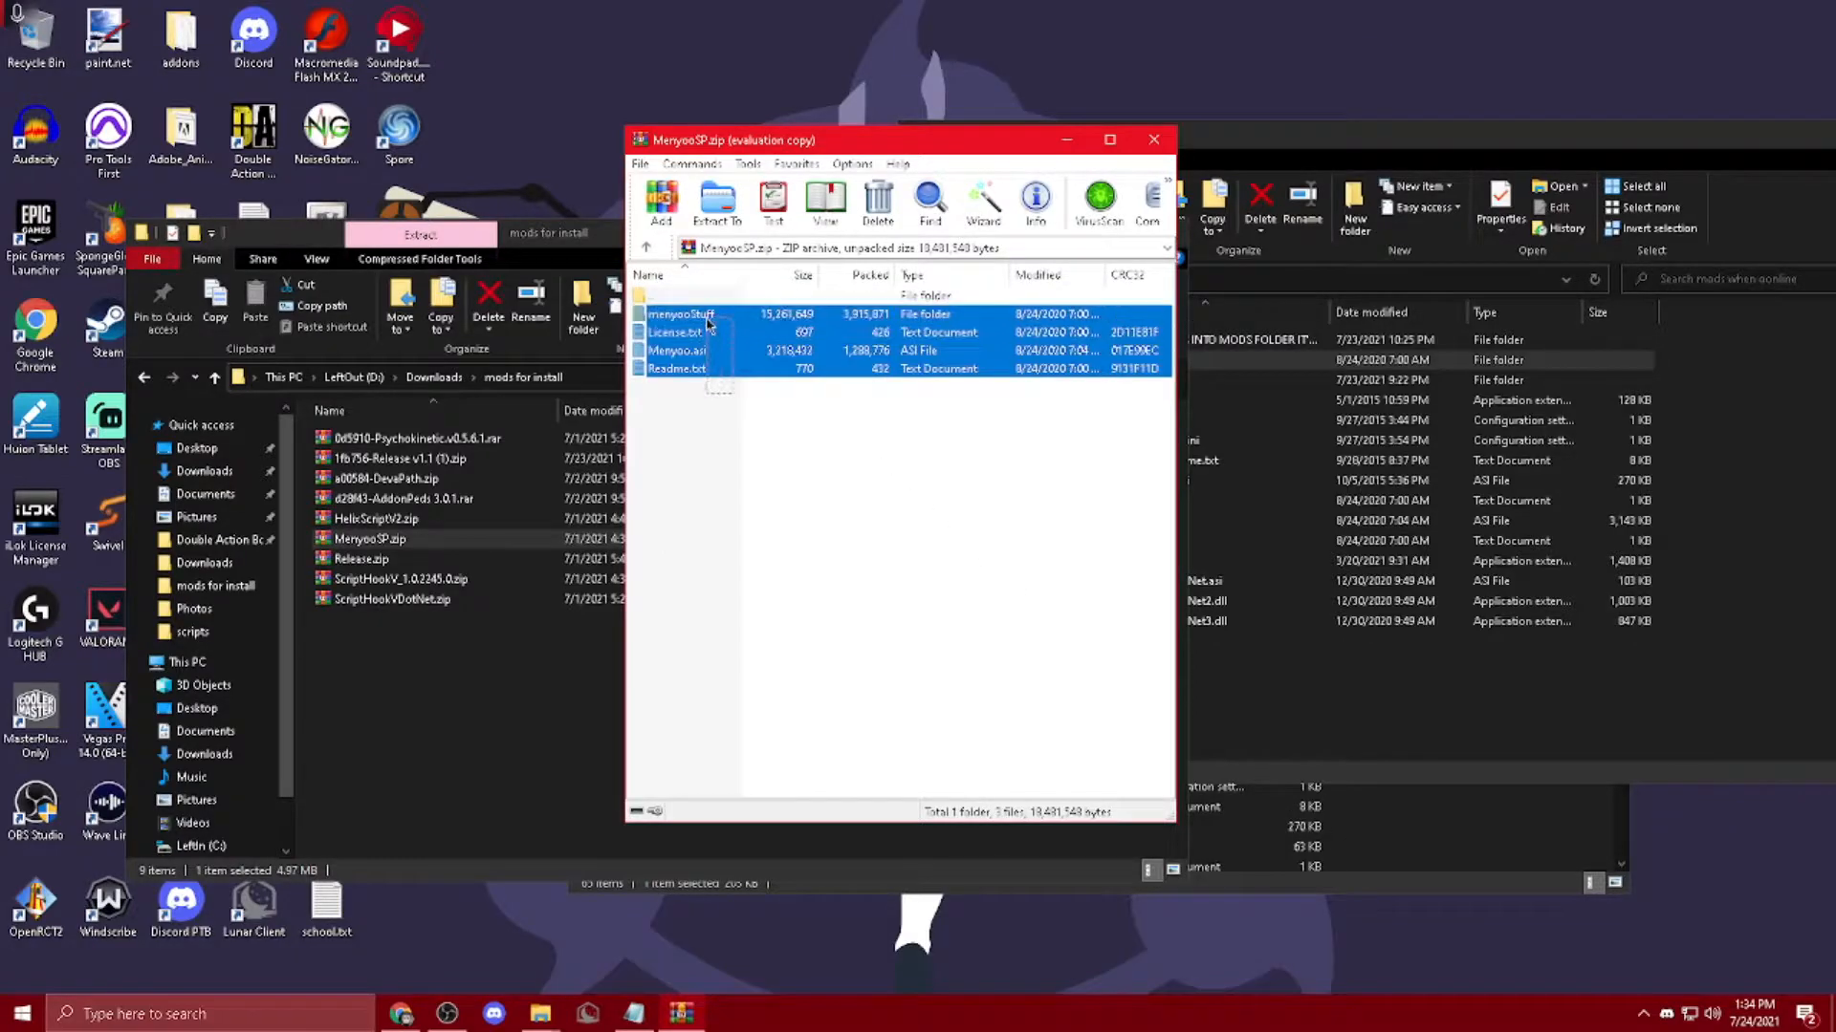
pyautogui.click(712, 350)
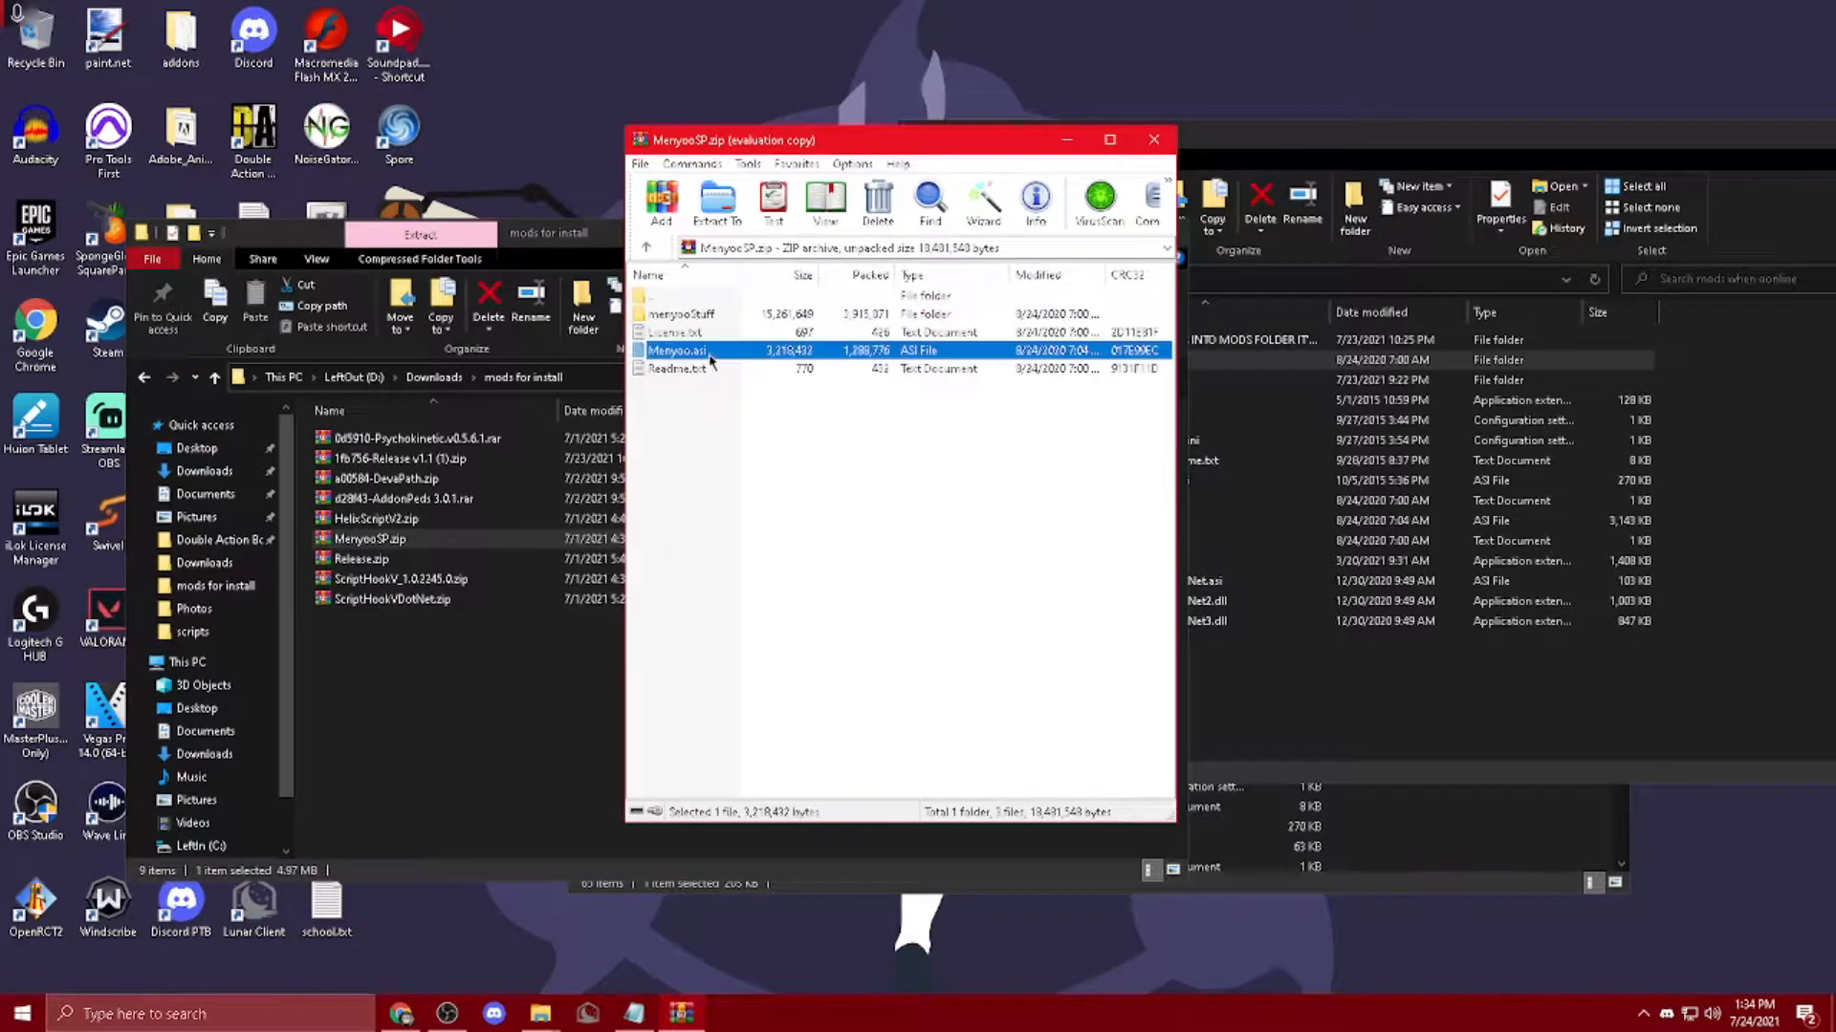
pyautogui.click(732, 316)
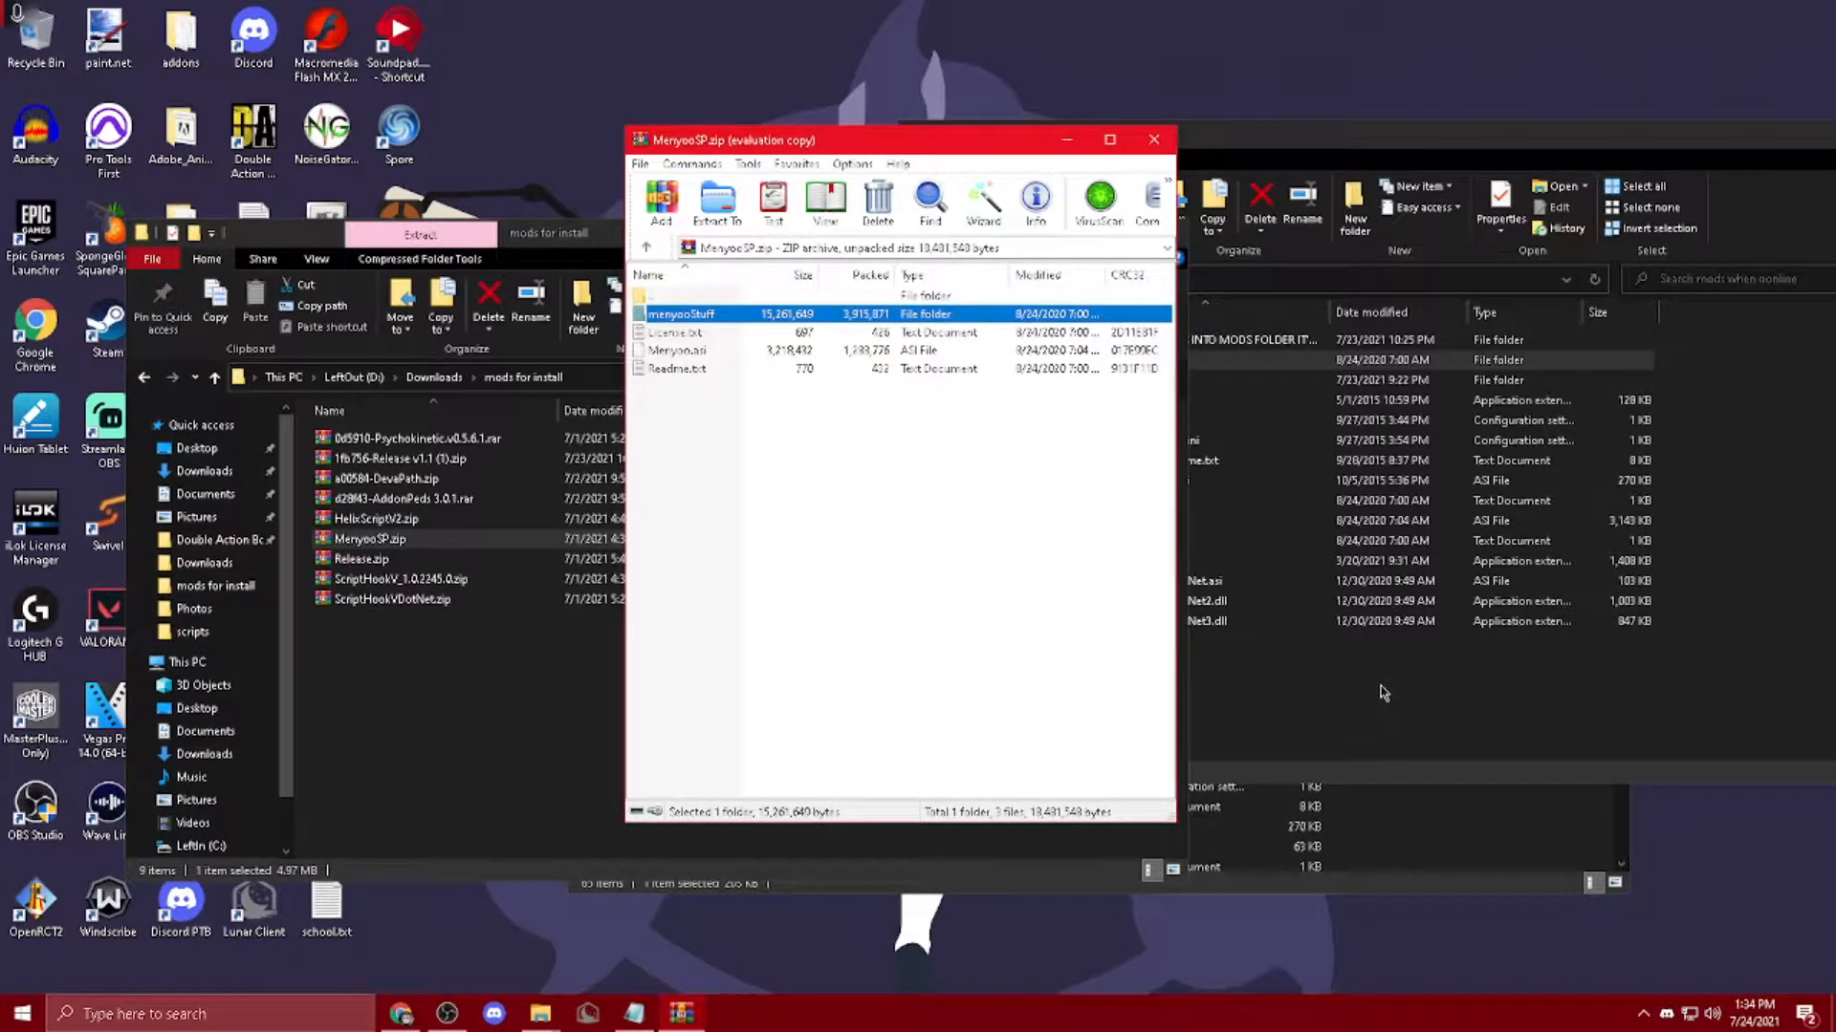
pyautogui.click(1155, 141)
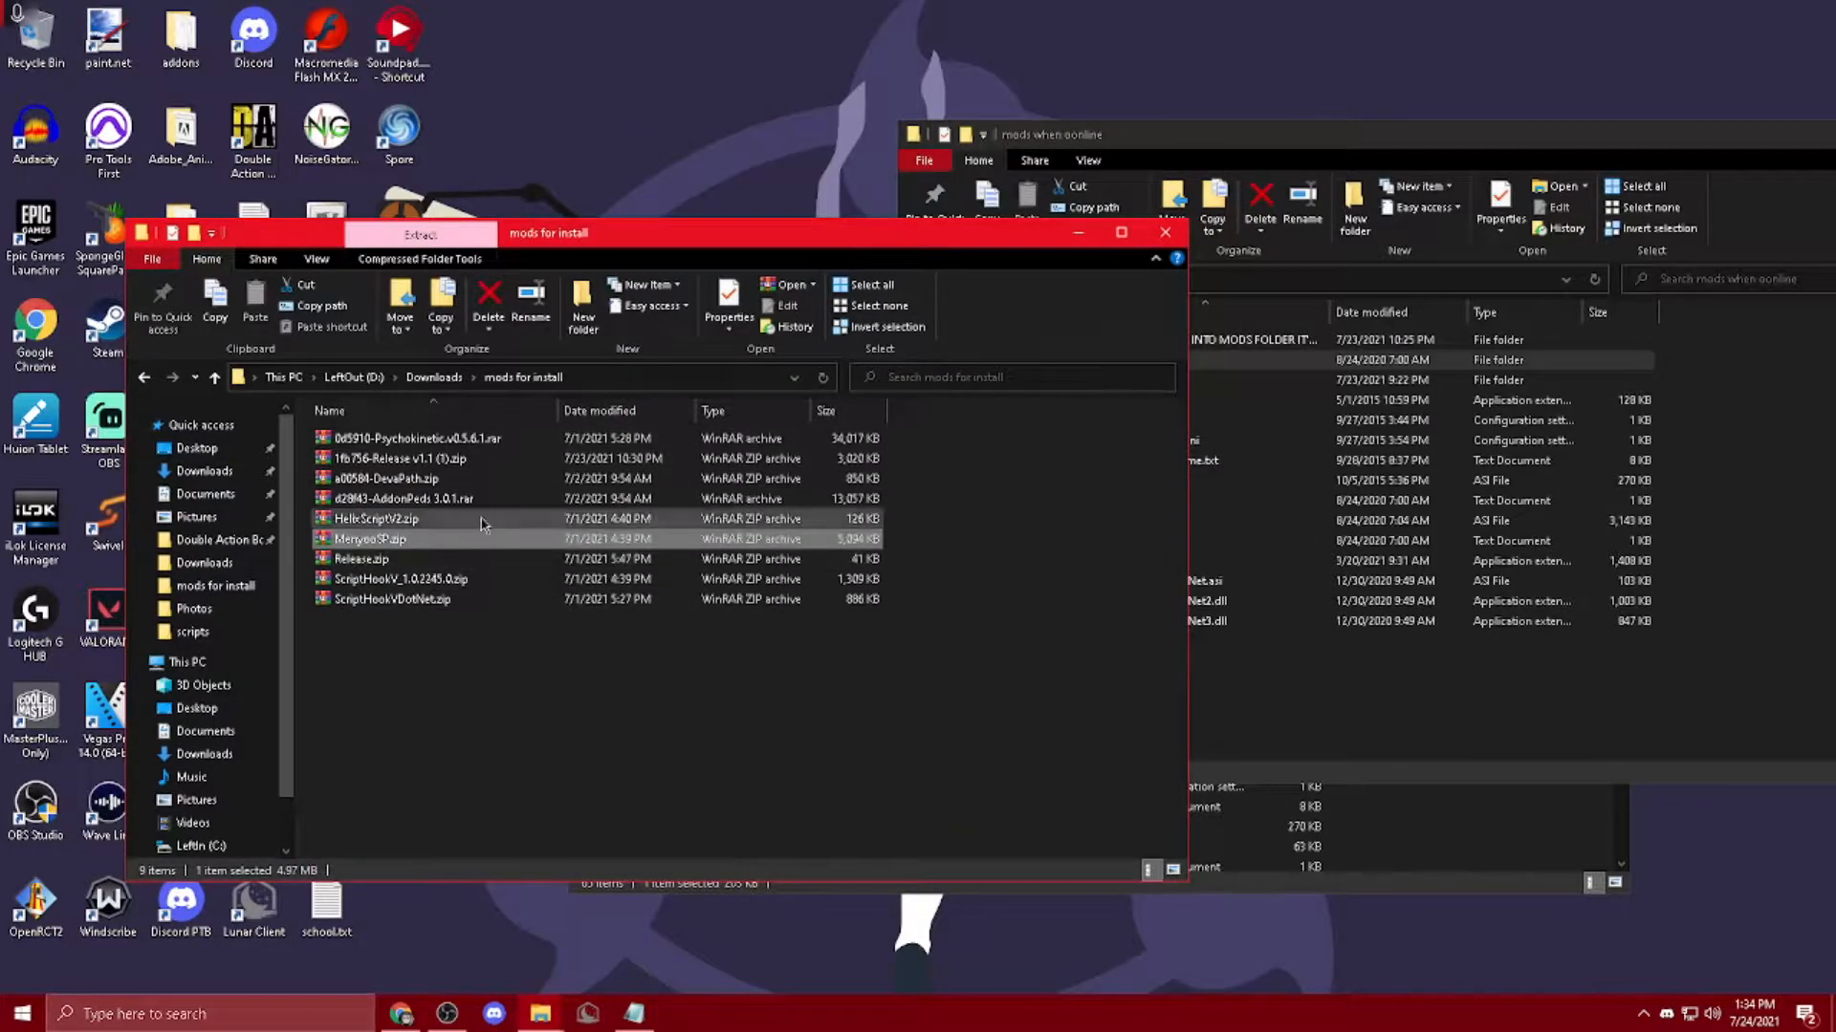
# Step: Open the scripts folder inside "mods when oonline" to show the collected script files
pyautogui.moveTo(960, 244); pyautogui.dragTo(640, 237)
pyautogui.click(1238, 383)
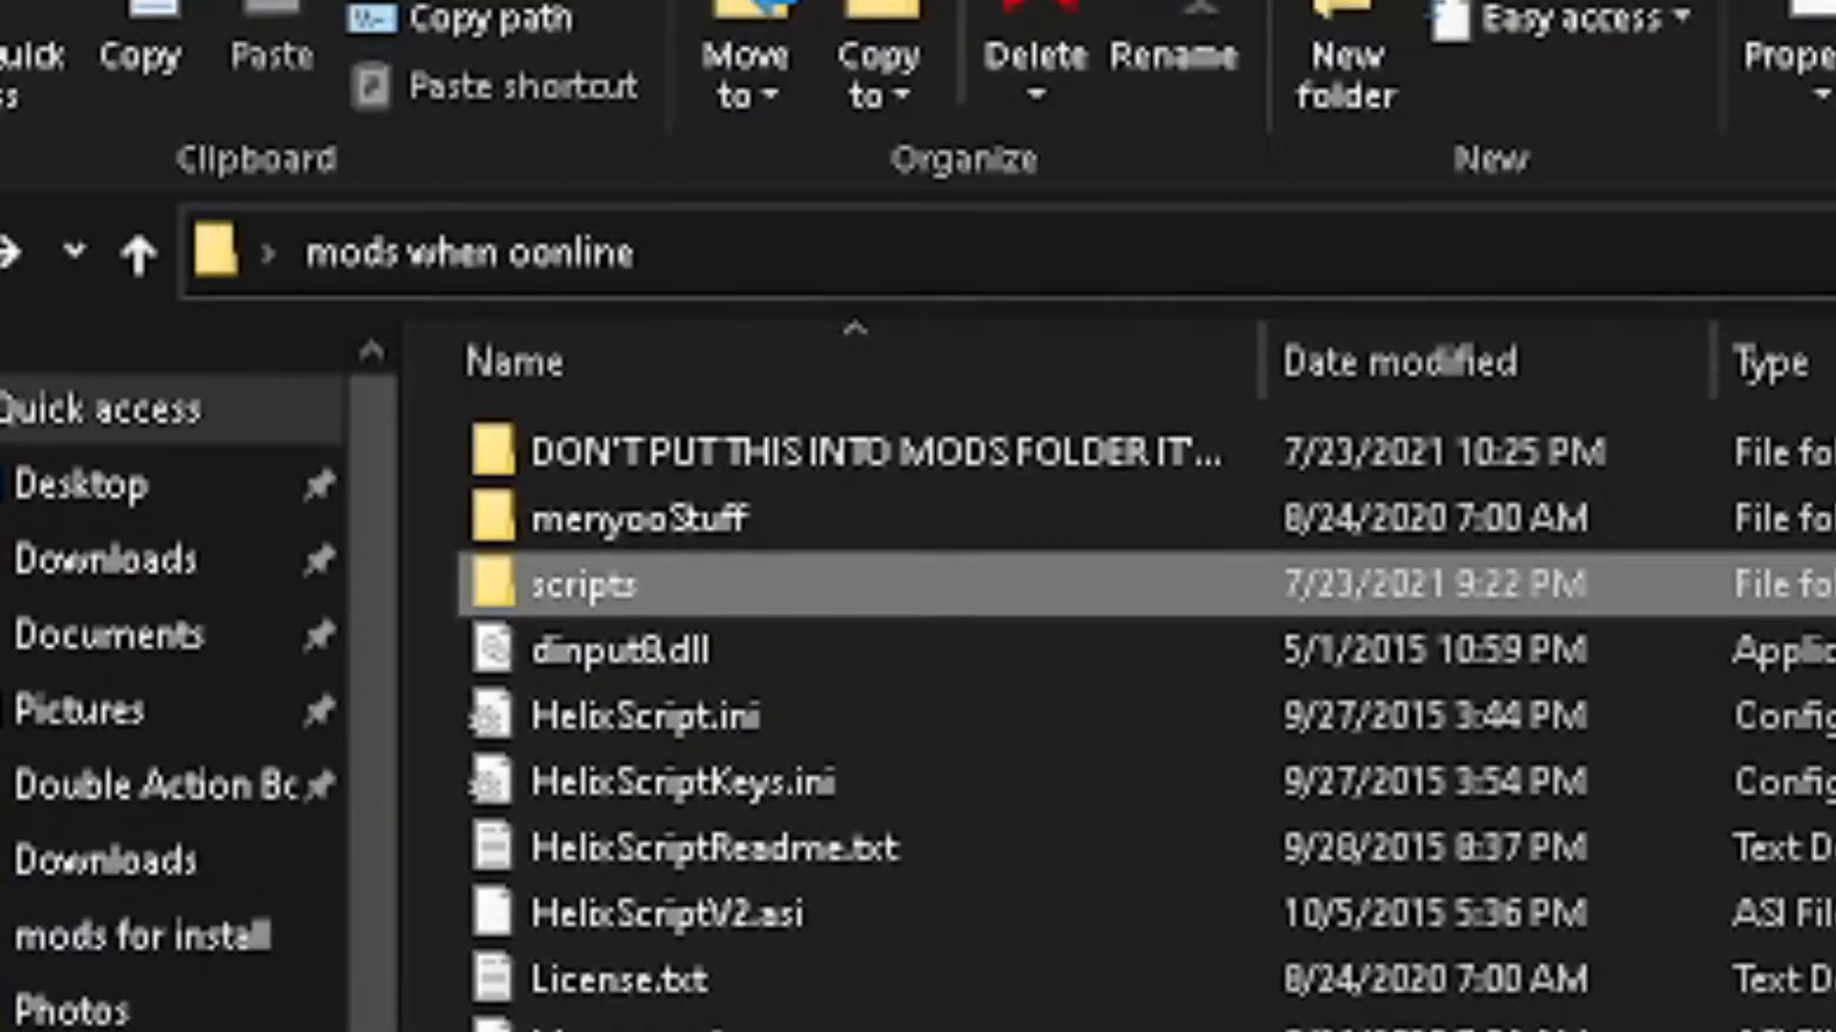
pyautogui.rightClick(712, 585)
pyautogui.click(880, 139)
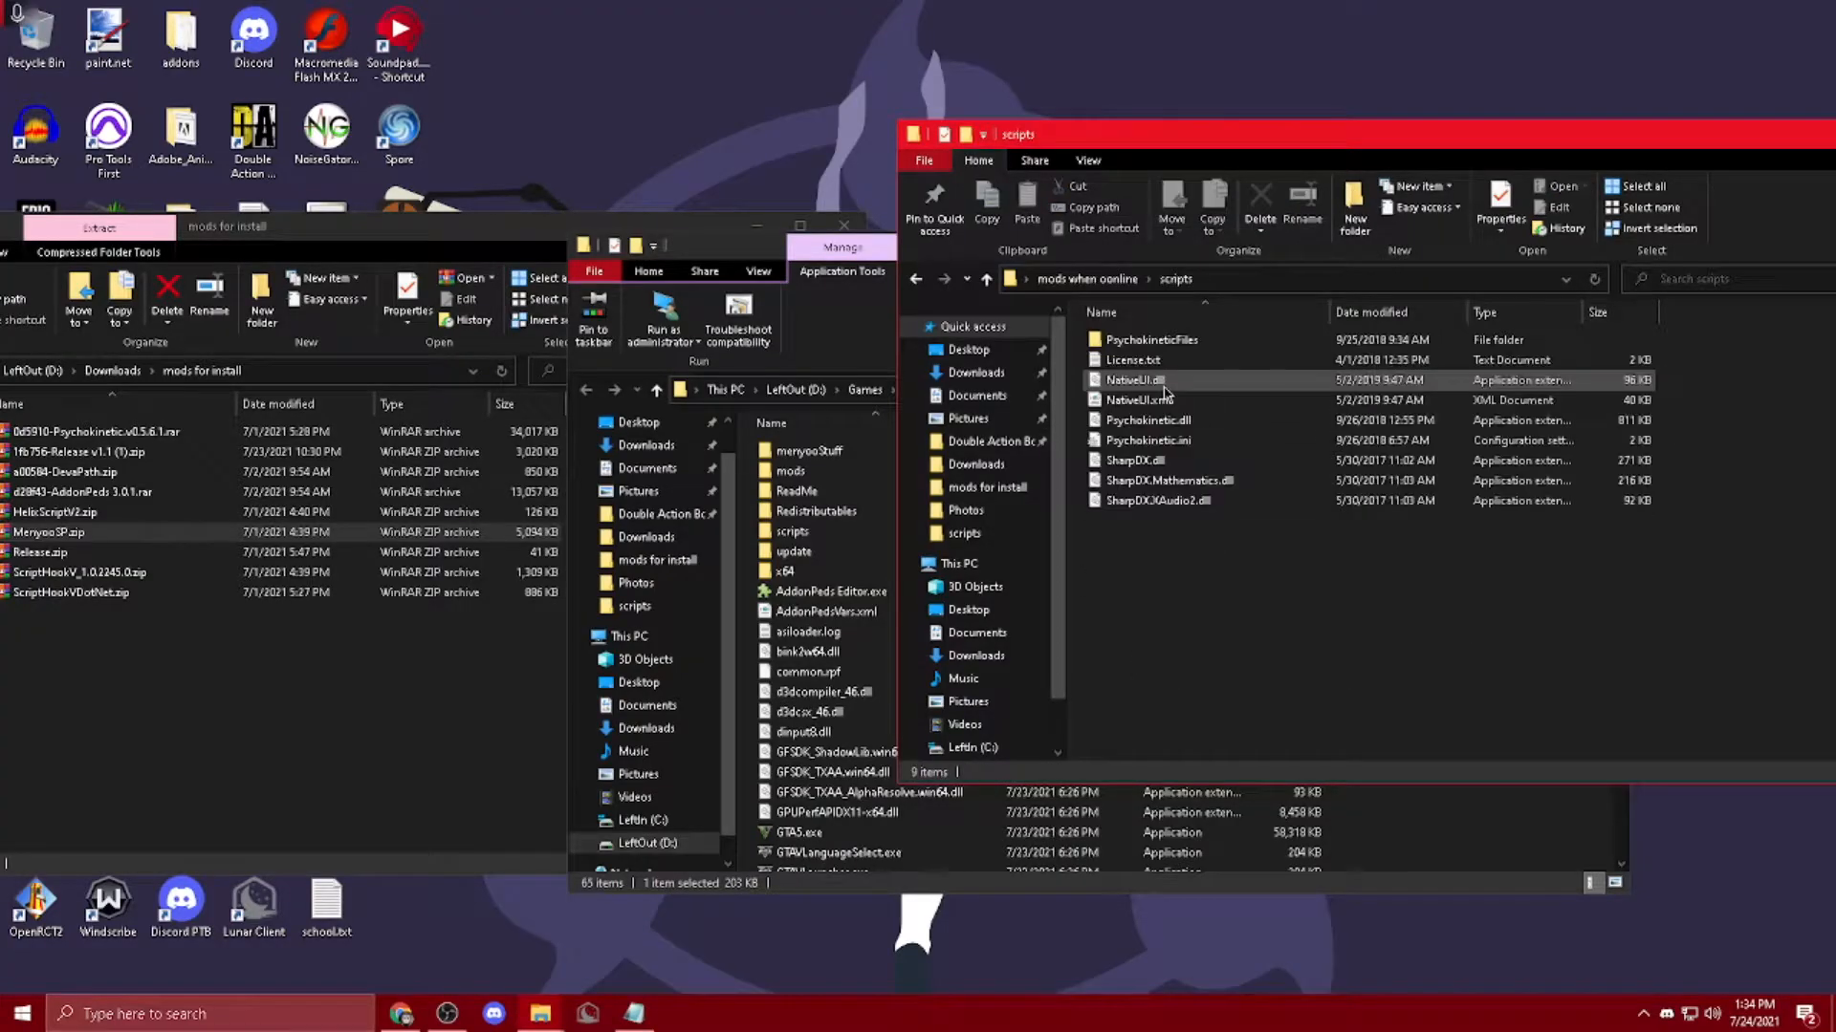
# Step: Inspect the scripts folder in 0d5910-Psychokinetic.v0.5.6.1.rar against the collected scripts folder, and close the archive
pyautogui.moveTo(492, 237); pyautogui.dragTo(1024, 254)
pyautogui.doubleClick(631, 449)
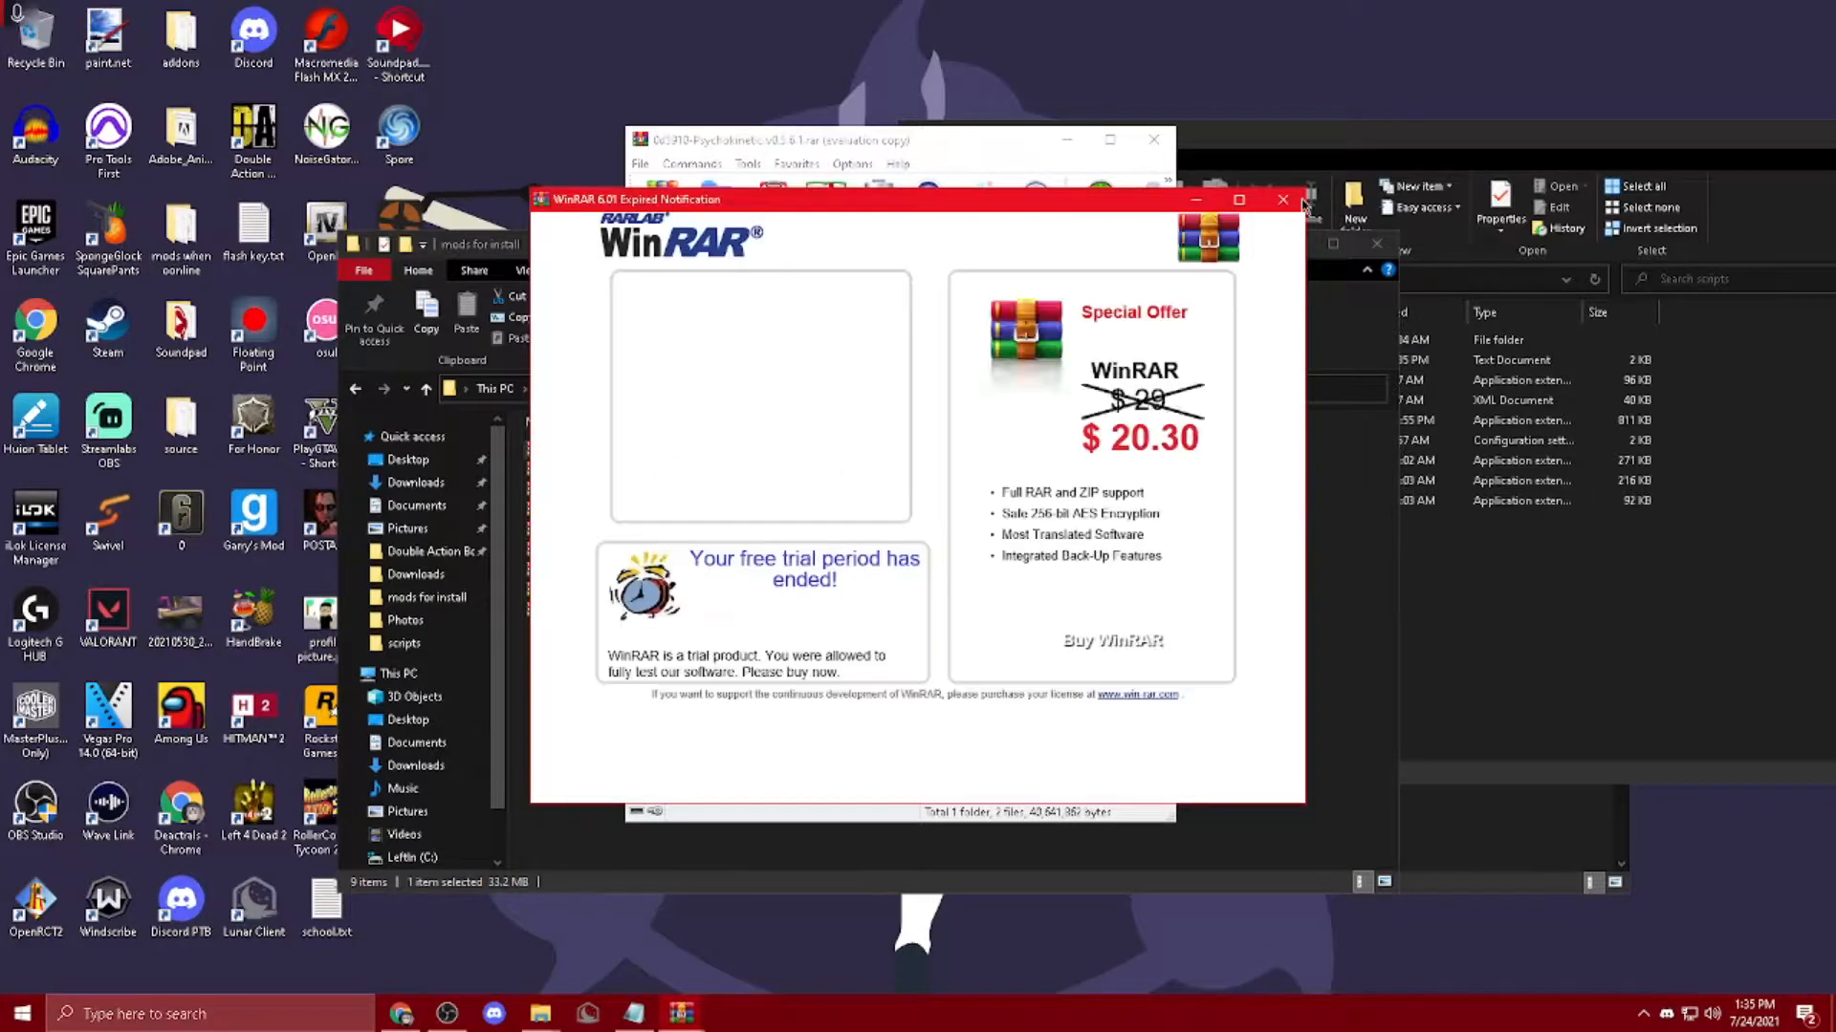
pyautogui.click(1300, 201)
pyautogui.click(672, 319)
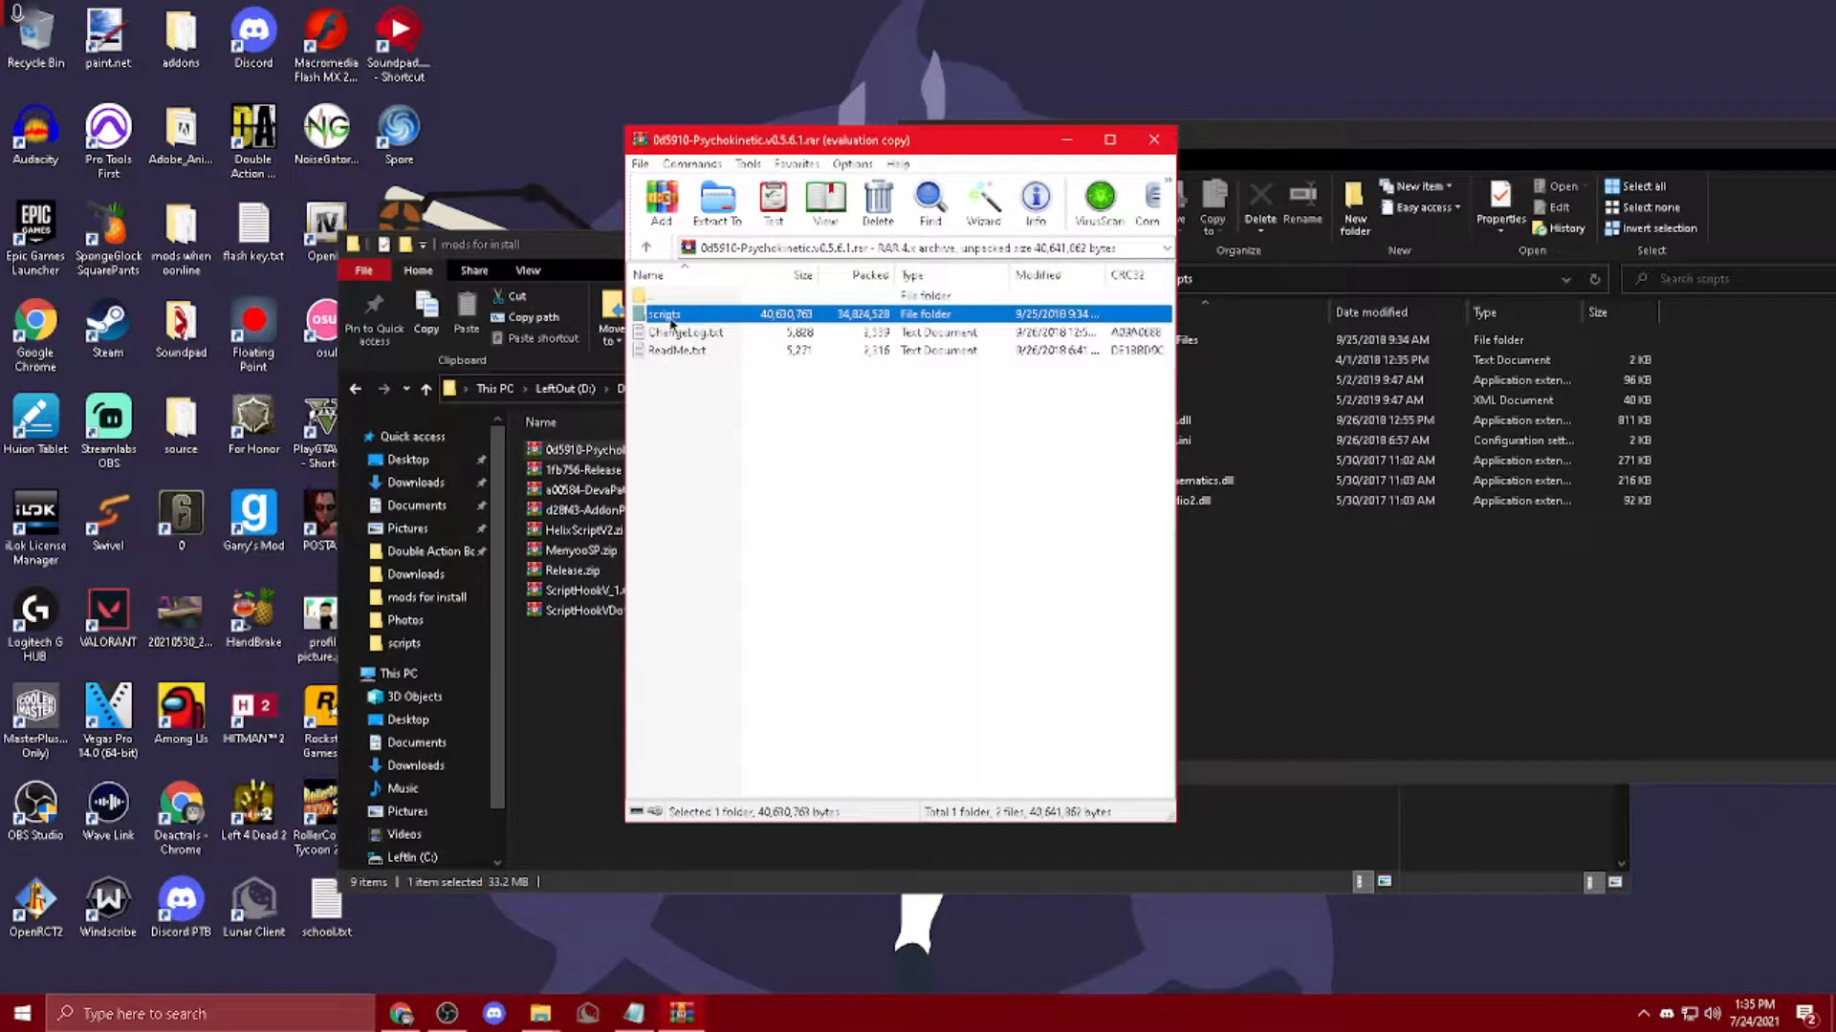
pyautogui.doubleClick(670, 320)
pyautogui.moveTo(744, 345)
pyautogui.mouseDown()
pyautogui.moveTo(750, 463)
pyautogui.moveTo(748, 313)
pyautogui.mouseUp()
pyautogui.click(1295, 670)
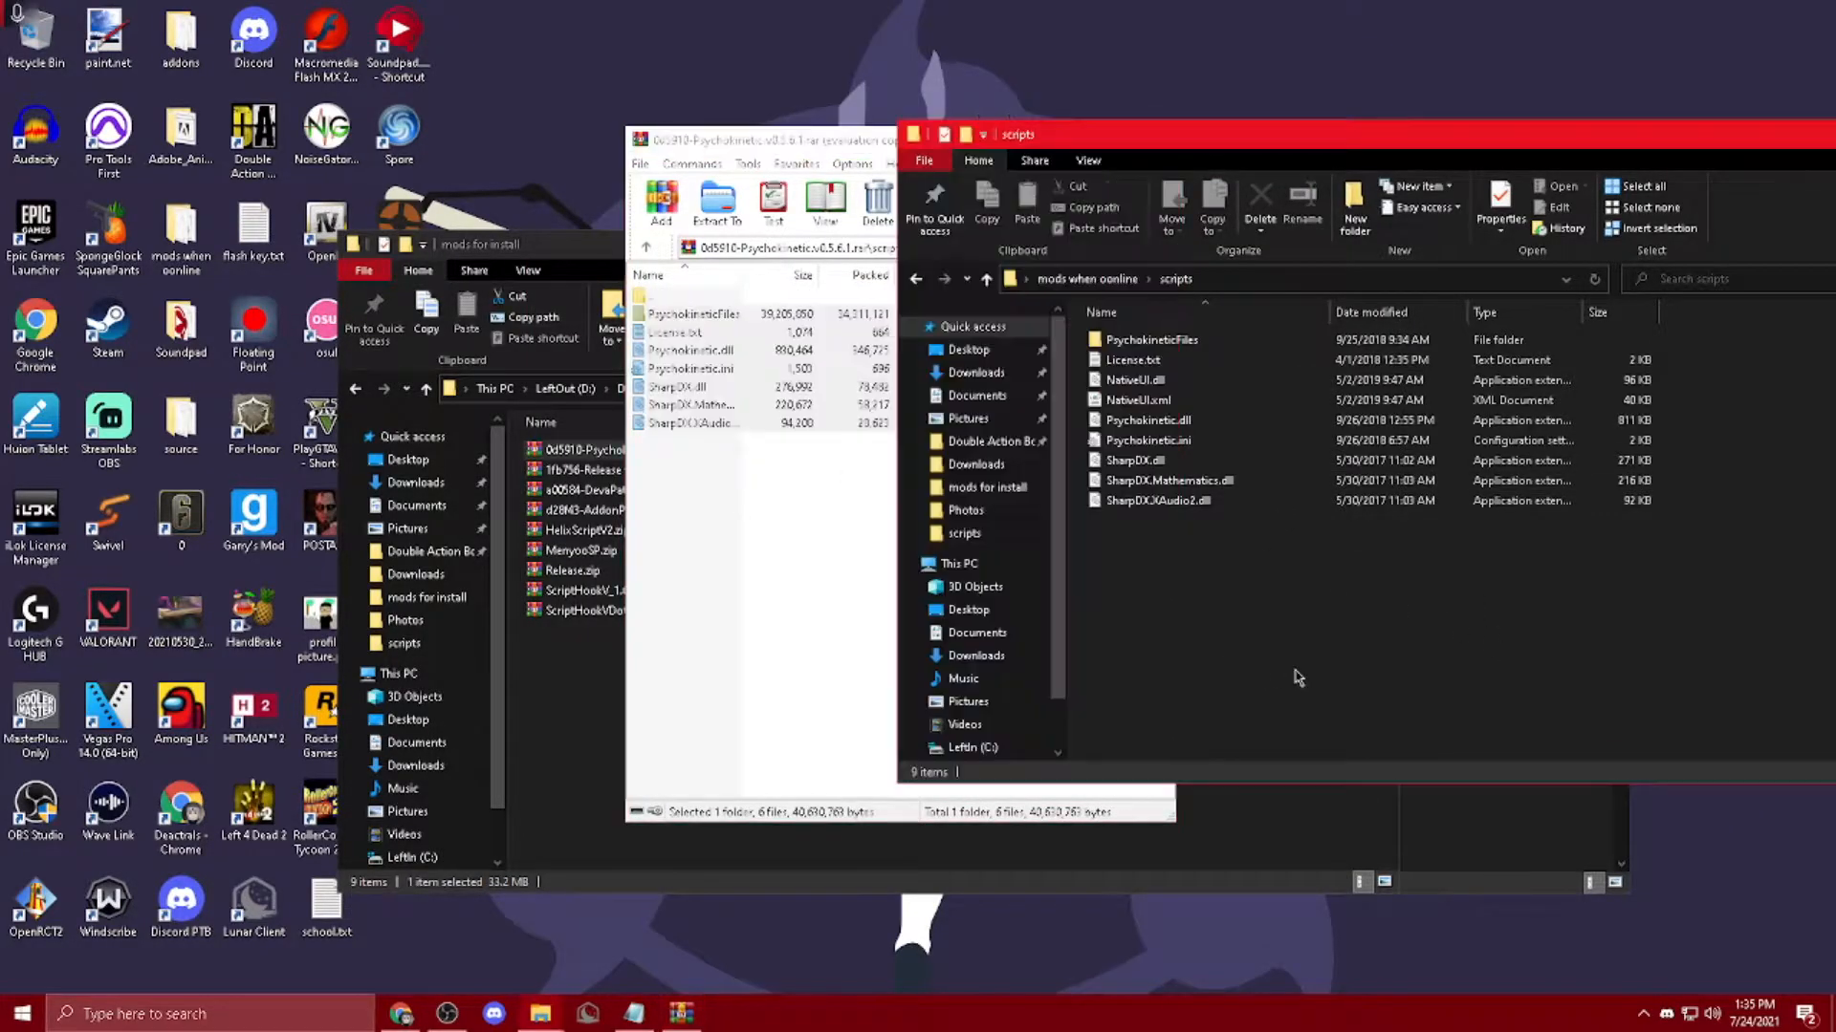
pyautogui.click(762, 643)
pyautogui.press('BackSpace')
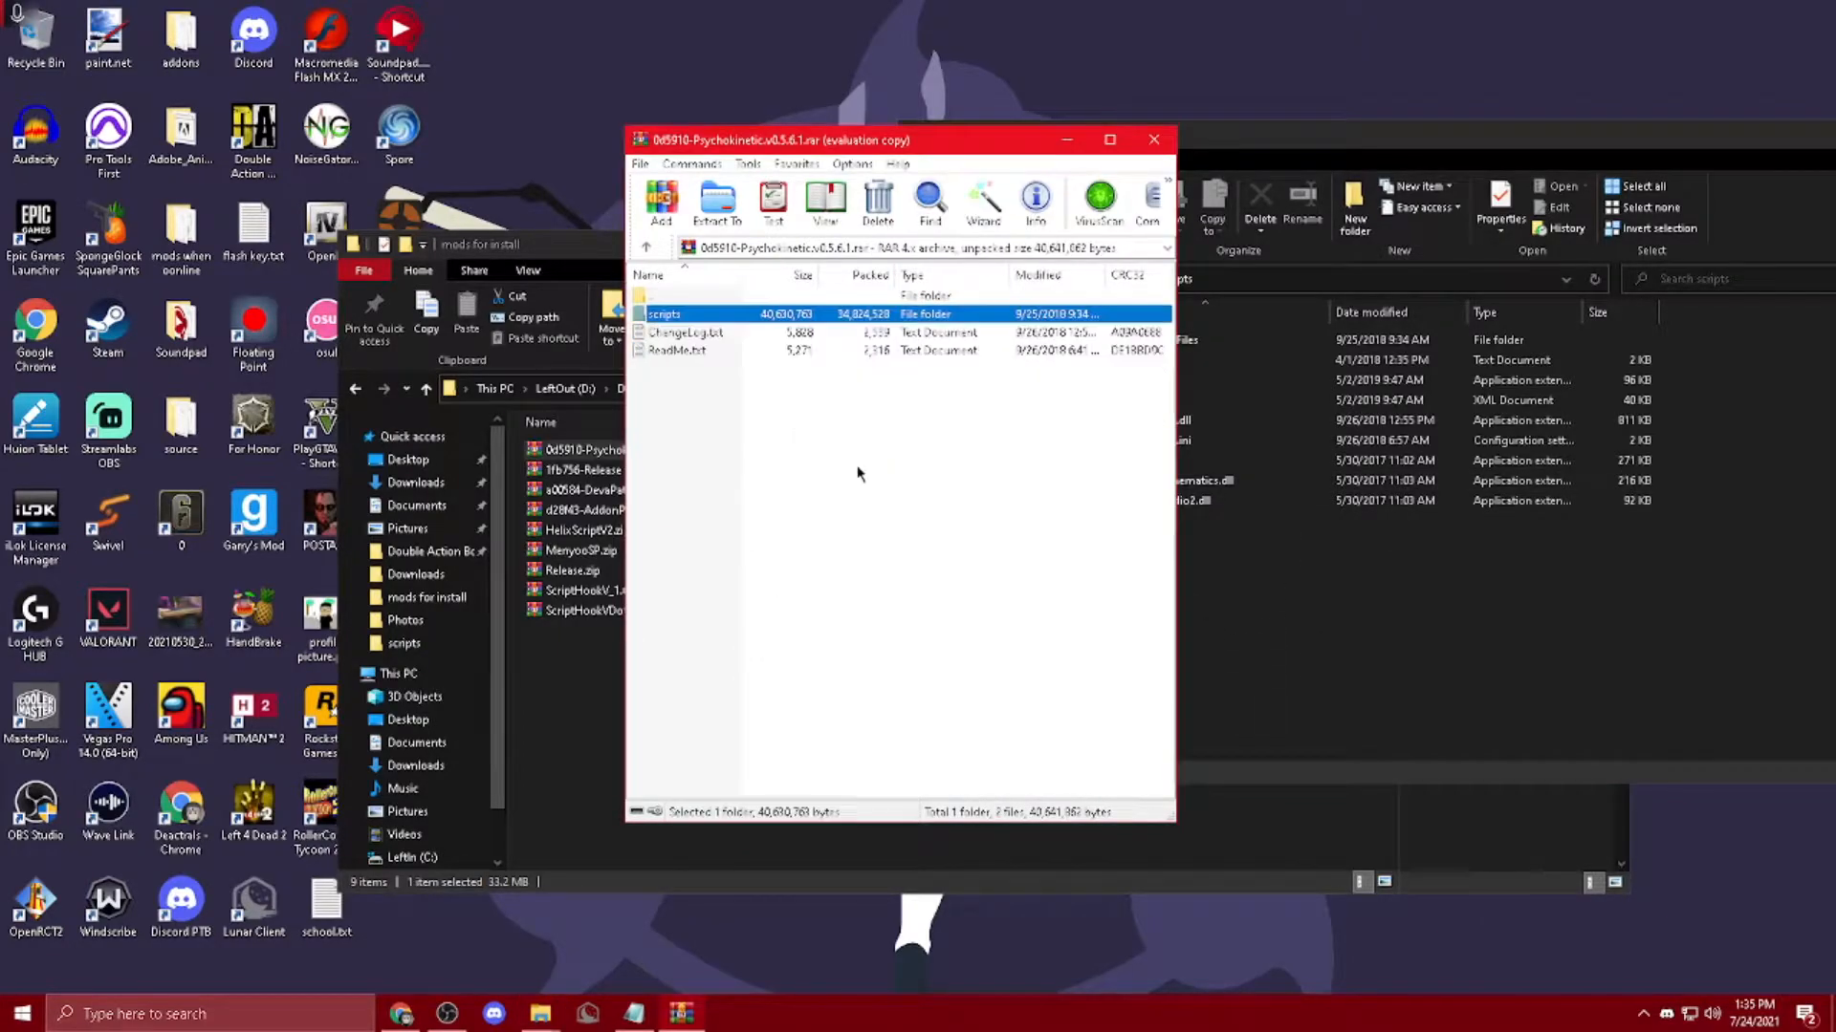
pyautogui.click(1167, 140)
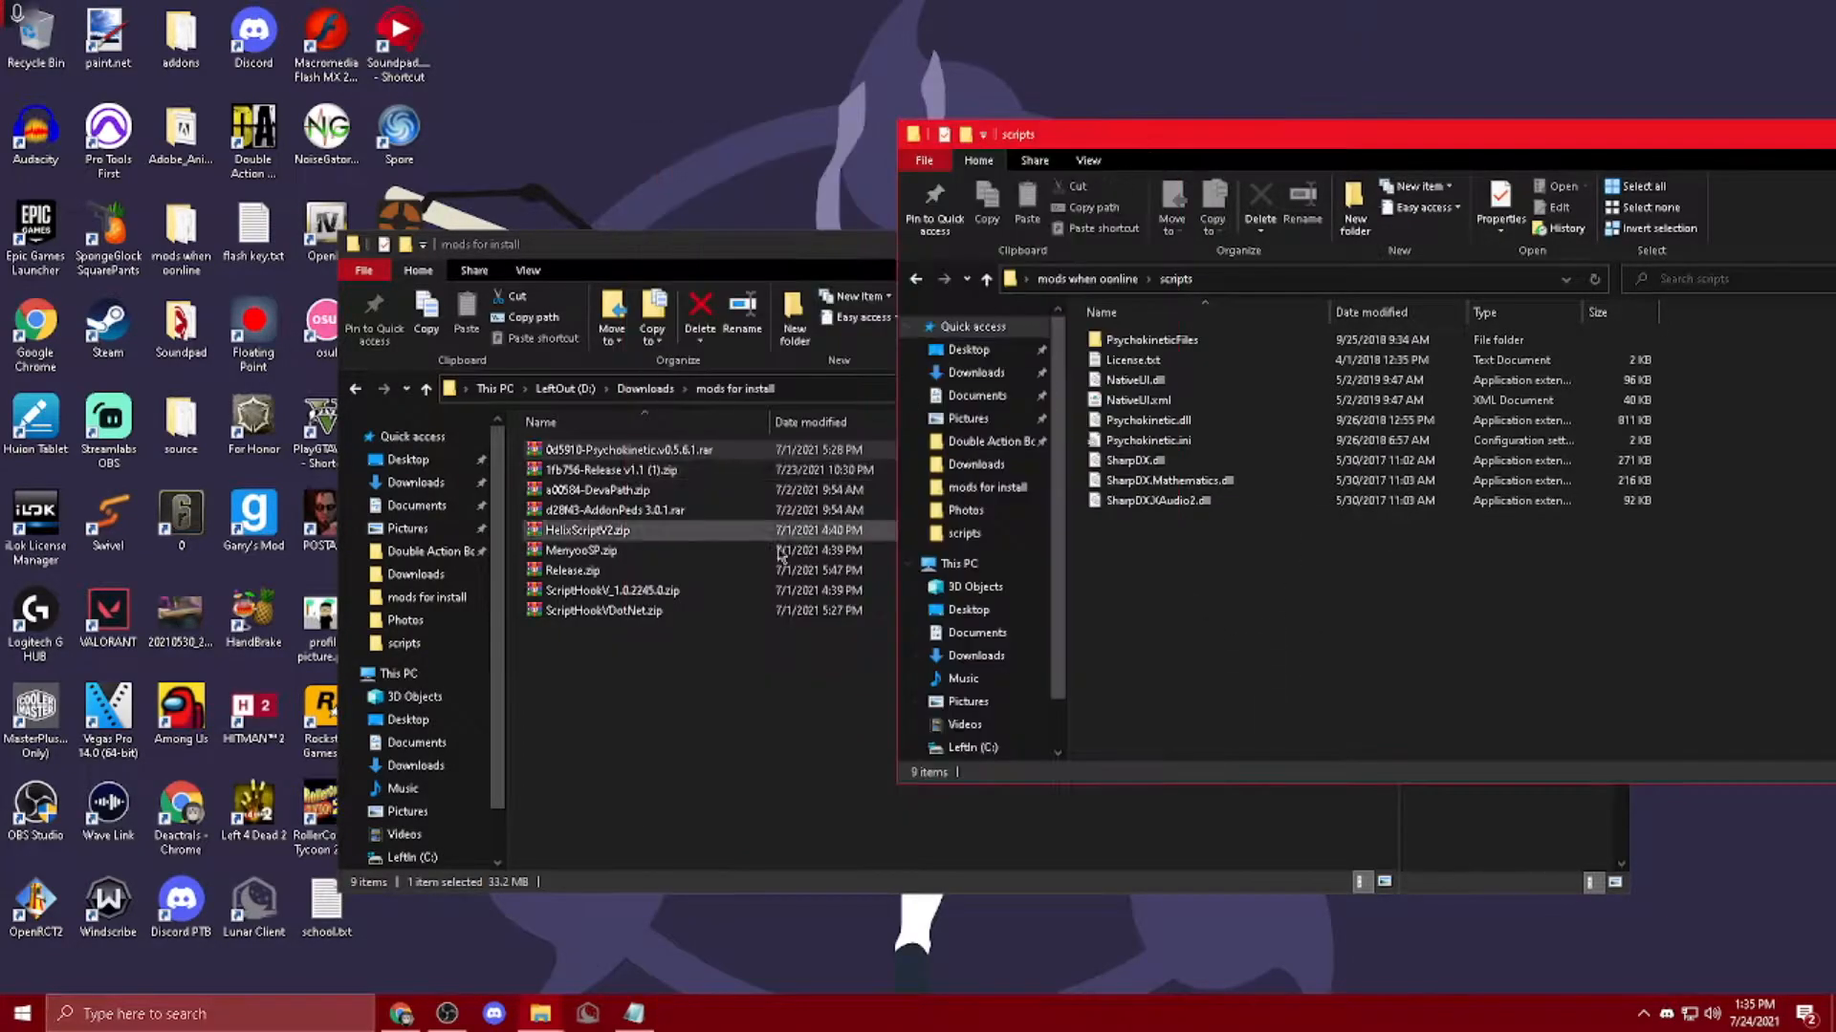
# Step: Inspect Release.zip, pointing out NativeUI.dll and NativeUI.xml as the files for the scripts folder, and close the archive
pyautogui.click(615, 578)
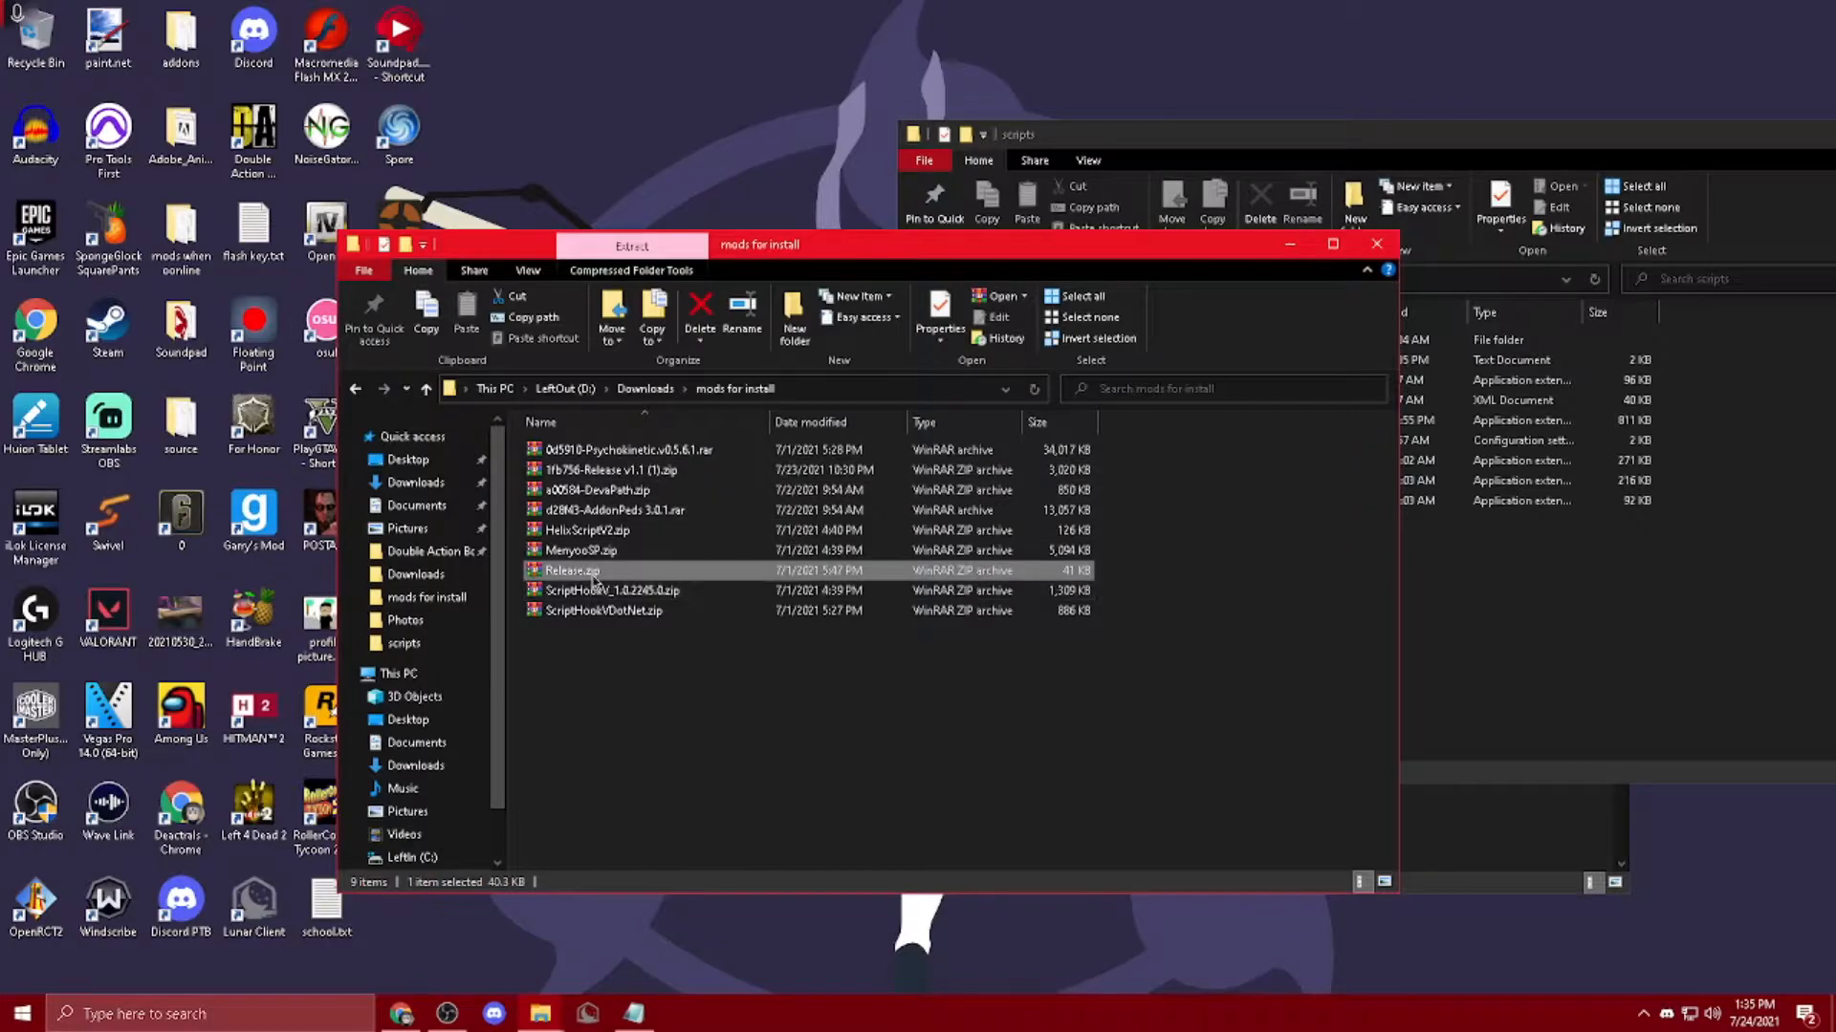
pyautogui.doubleClick(593, 578)
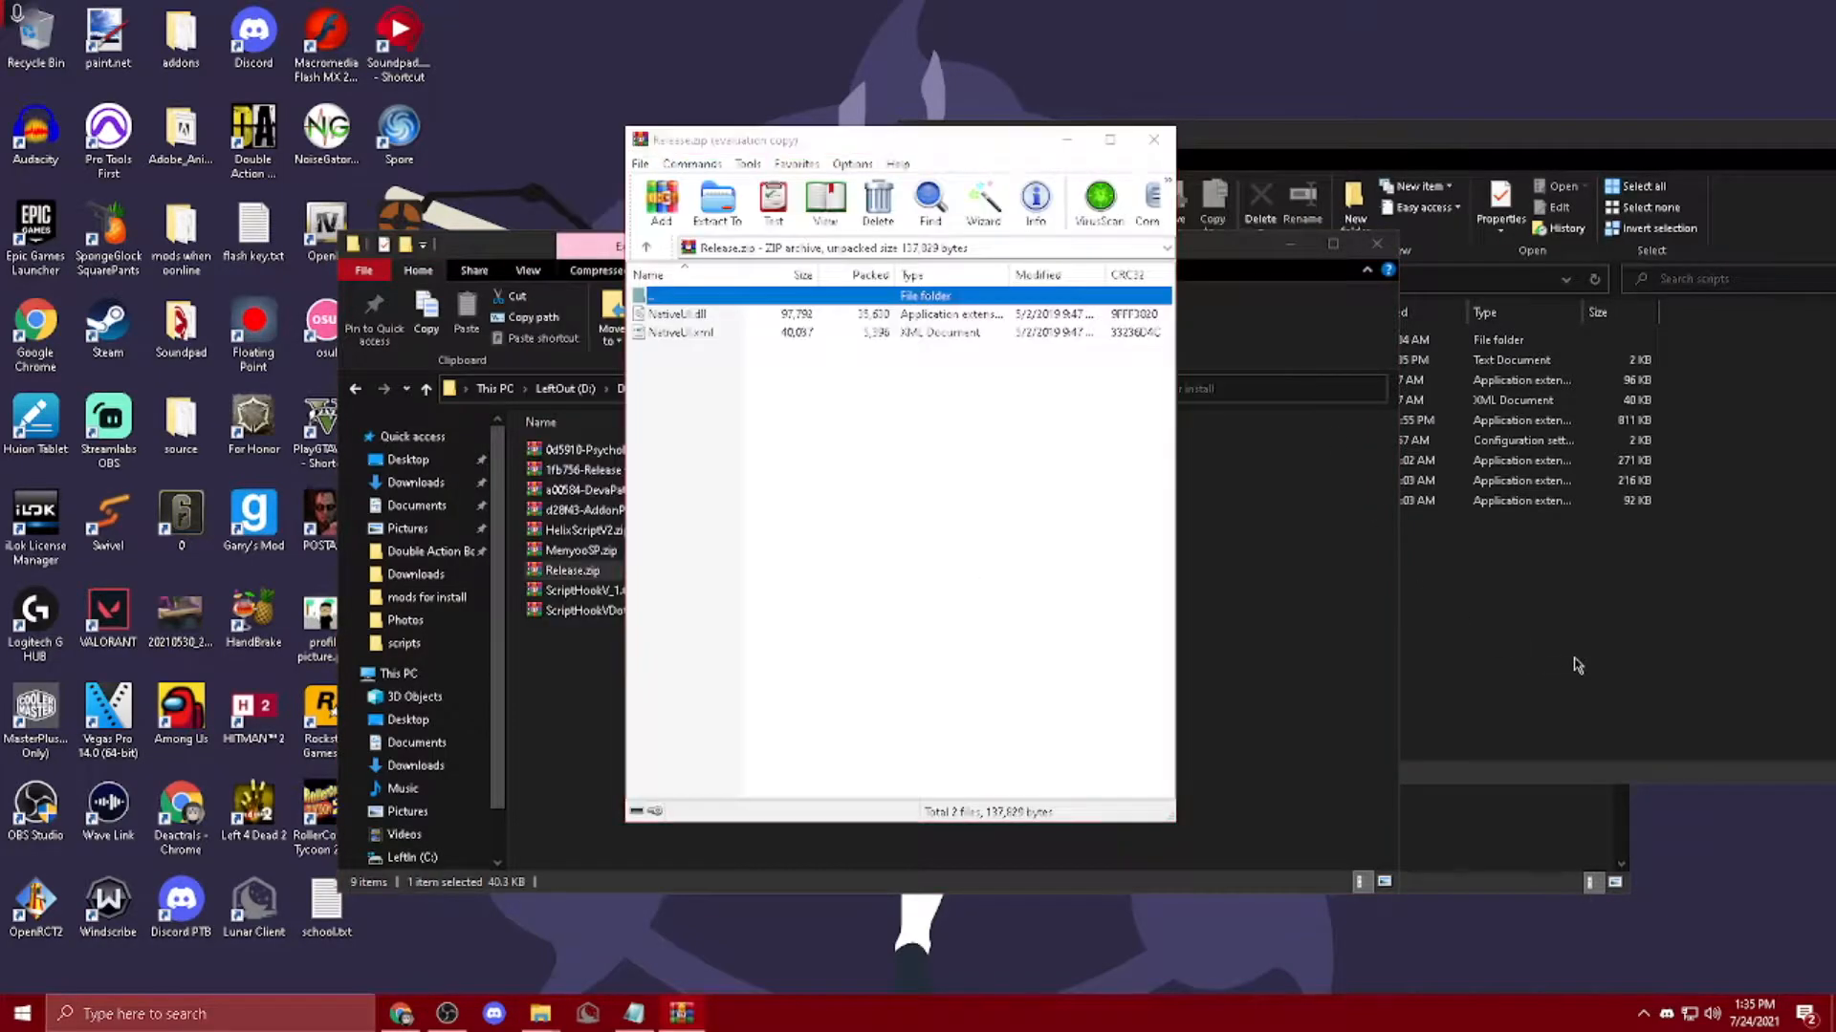
pyautogui.moveTo(757, 370); pyautogui.dragTo(760, 321)
pyautogui.click(1202, 547)
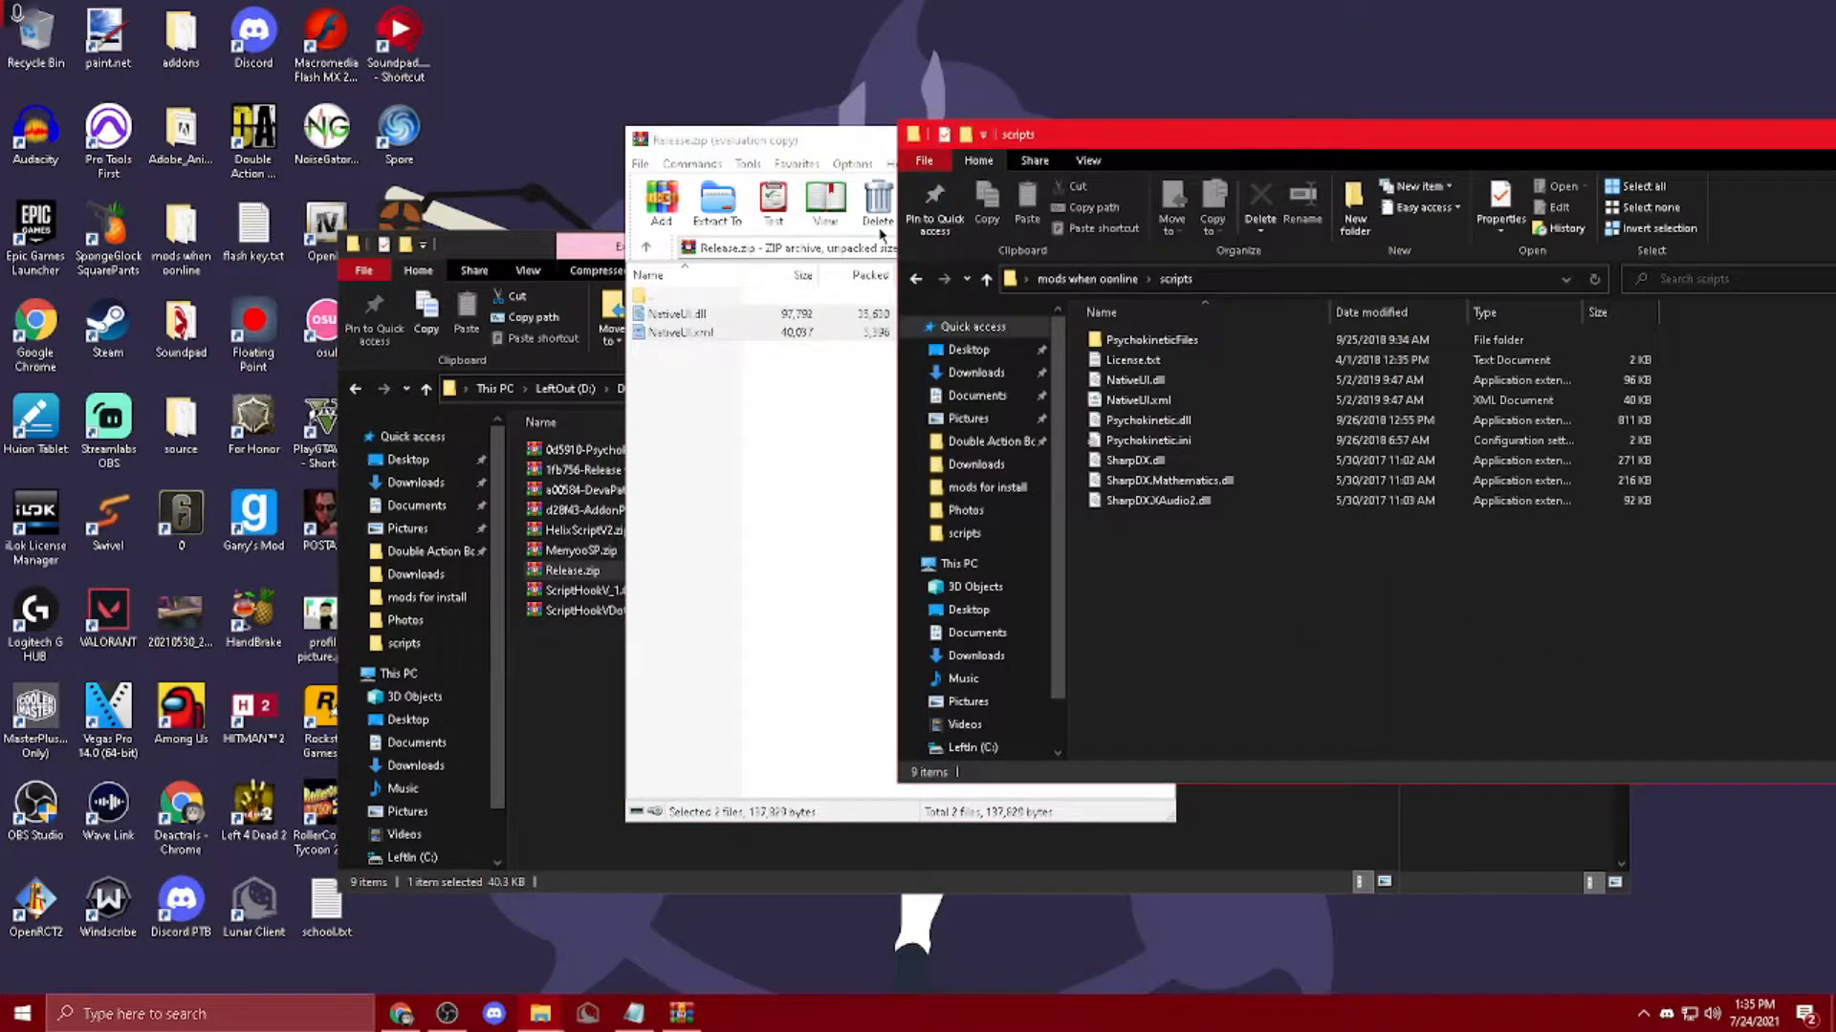
pyautogui.click(818, 151)
pyautogui.click(1152, 140)
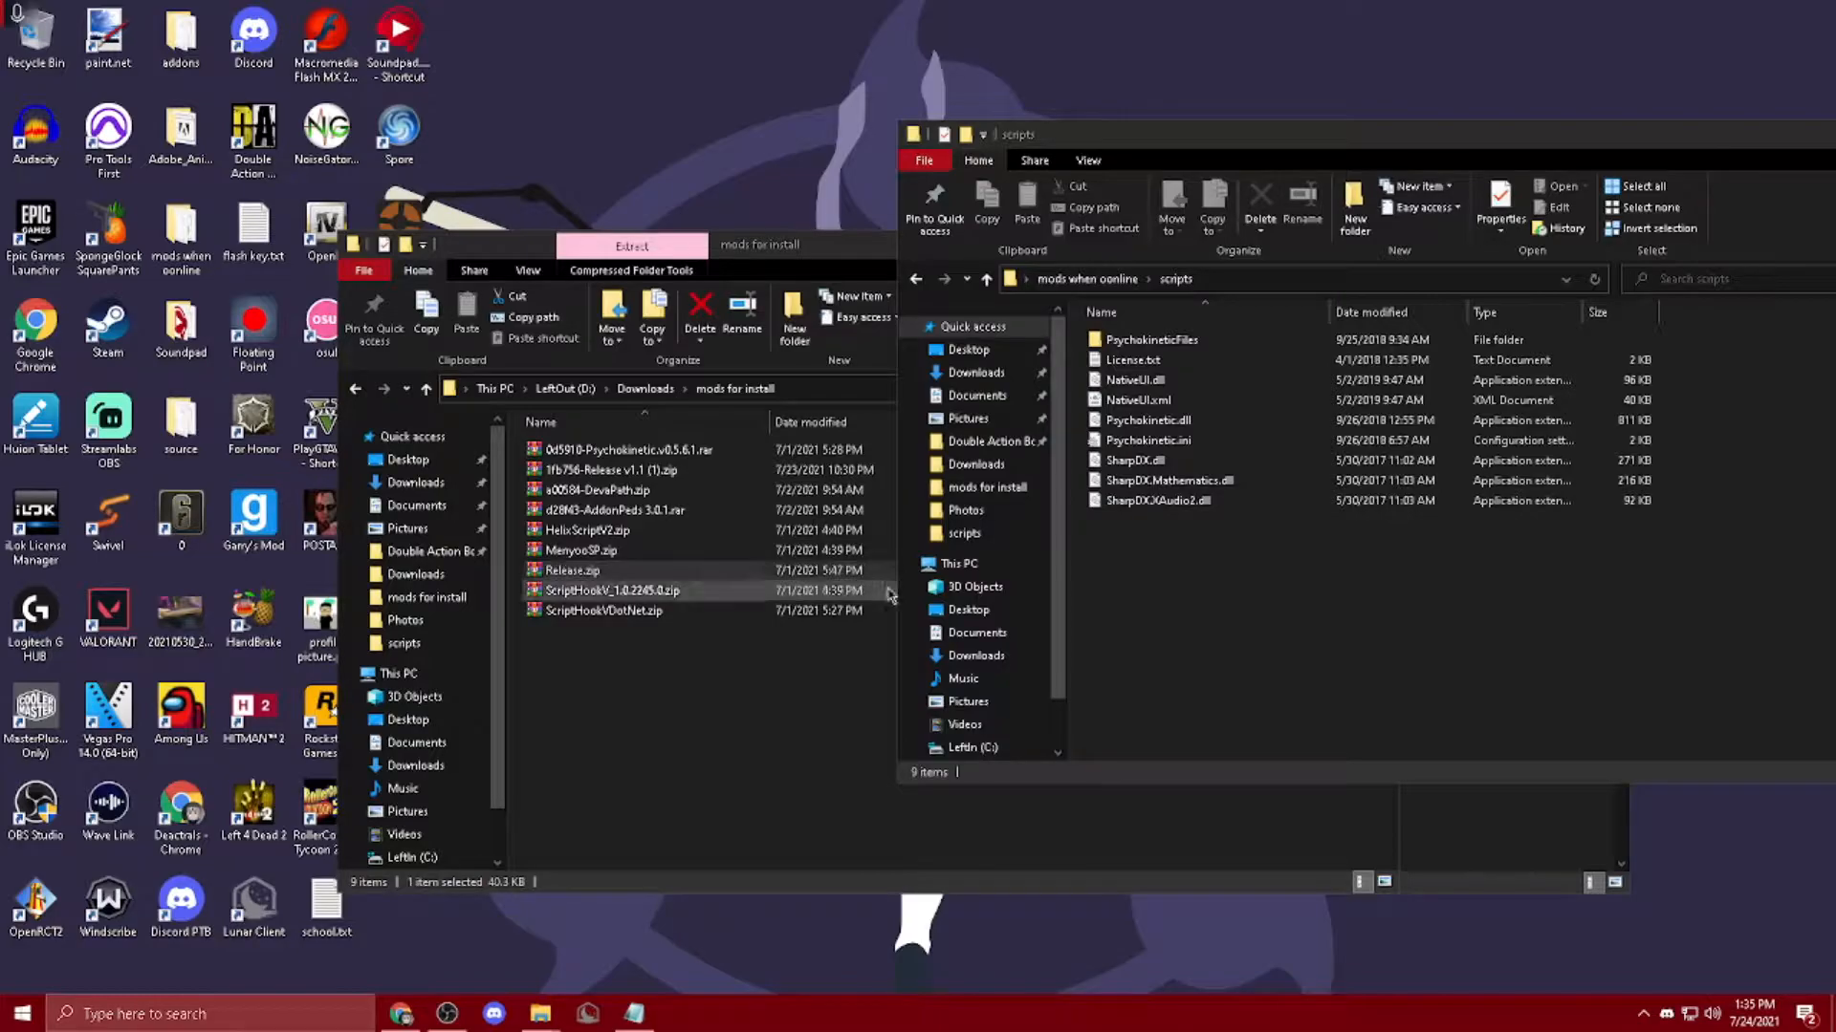
# Step: Return to "mods when oonline", inspect the dinput8.dll, NativeTrainer.asi and ScriptHookV.dll files in the bin folder of ScriptHookV_1.0.2245.0.zip, and close the archive
pyautogui.click(1277, 614)
pyautogui.press('BackSpace')
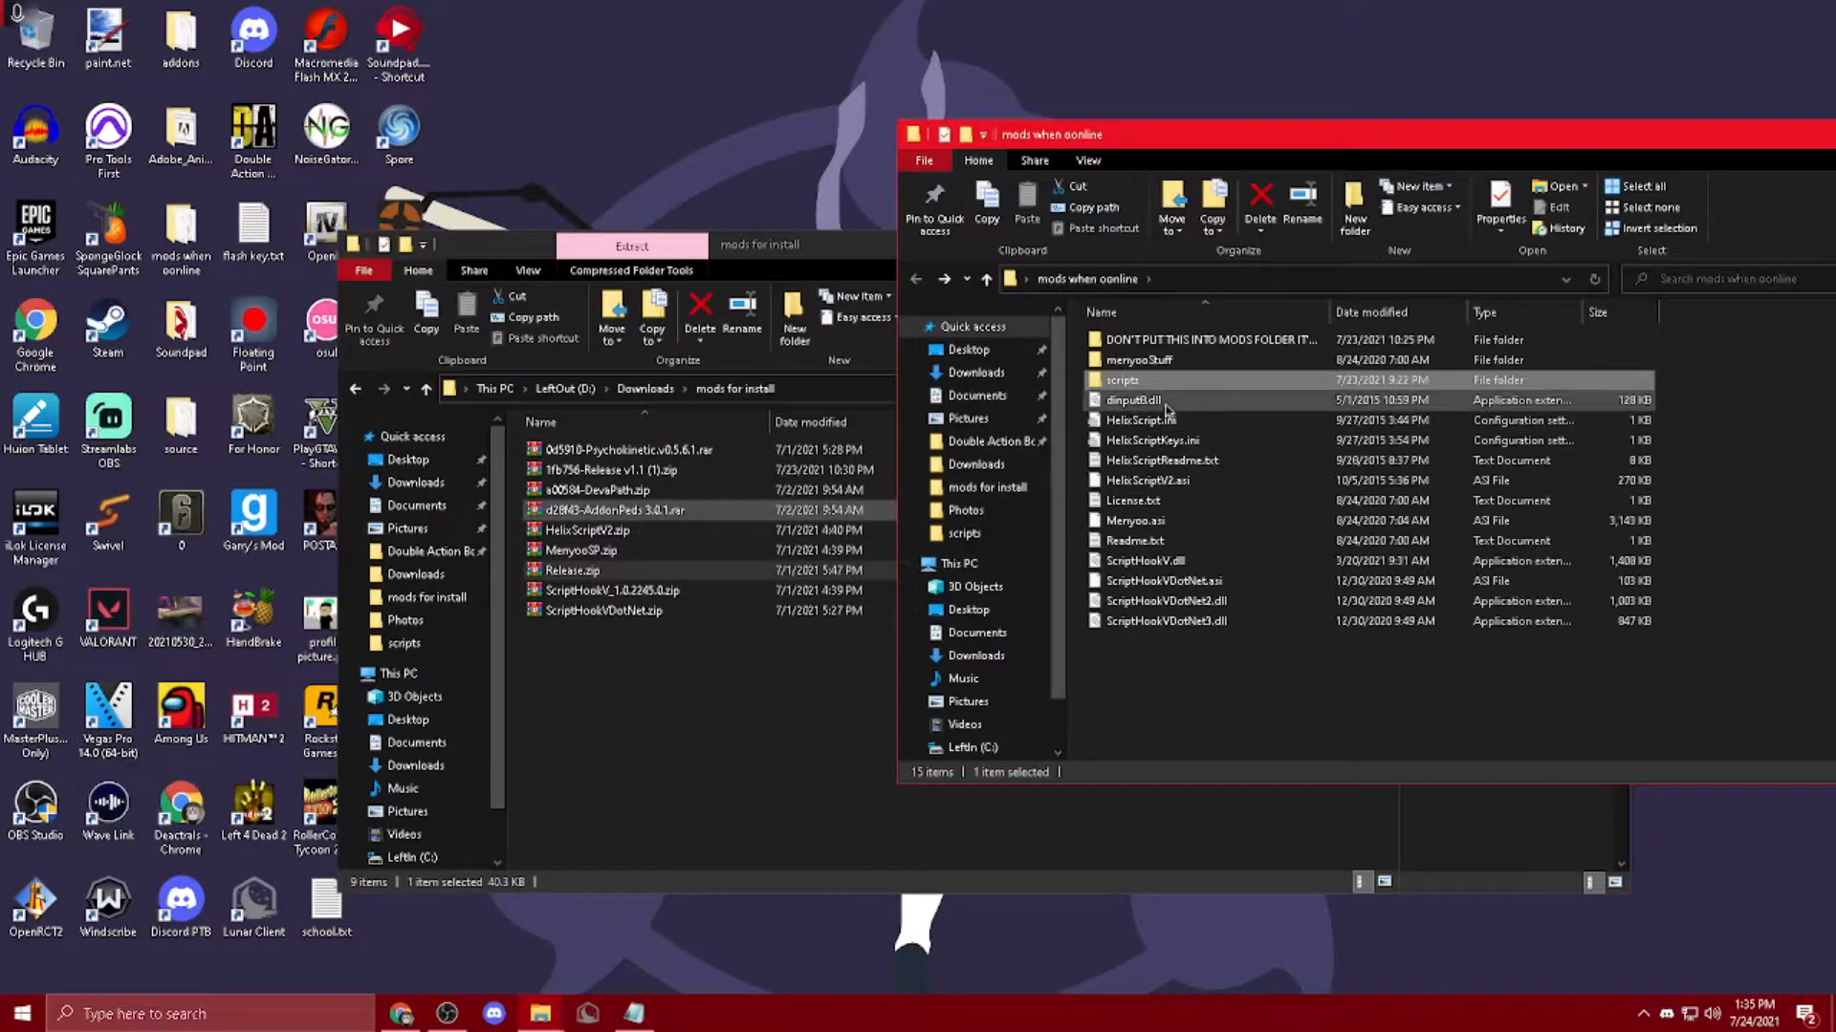
pyautogui.click(653, 610)
pyautogui.doubleClick(621, 590)
pyautogui.click(1283, 201)
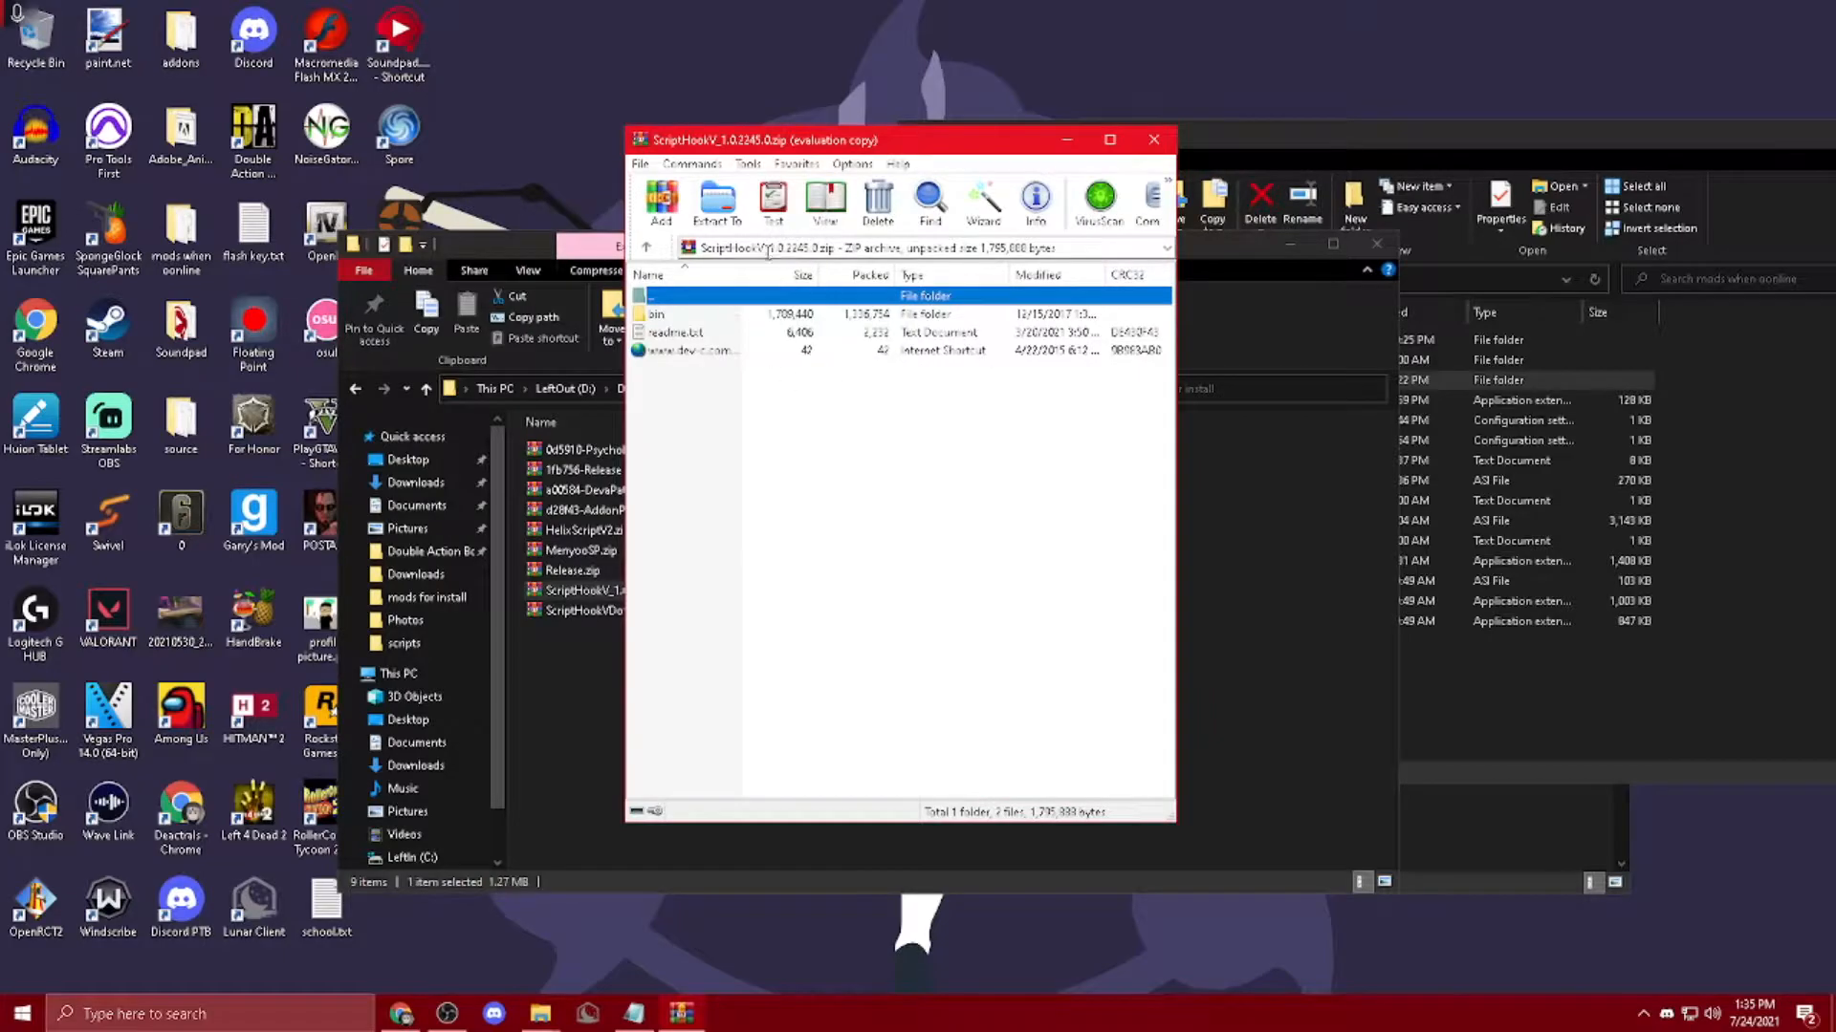
pyautogui.doubleClick(708, 315)
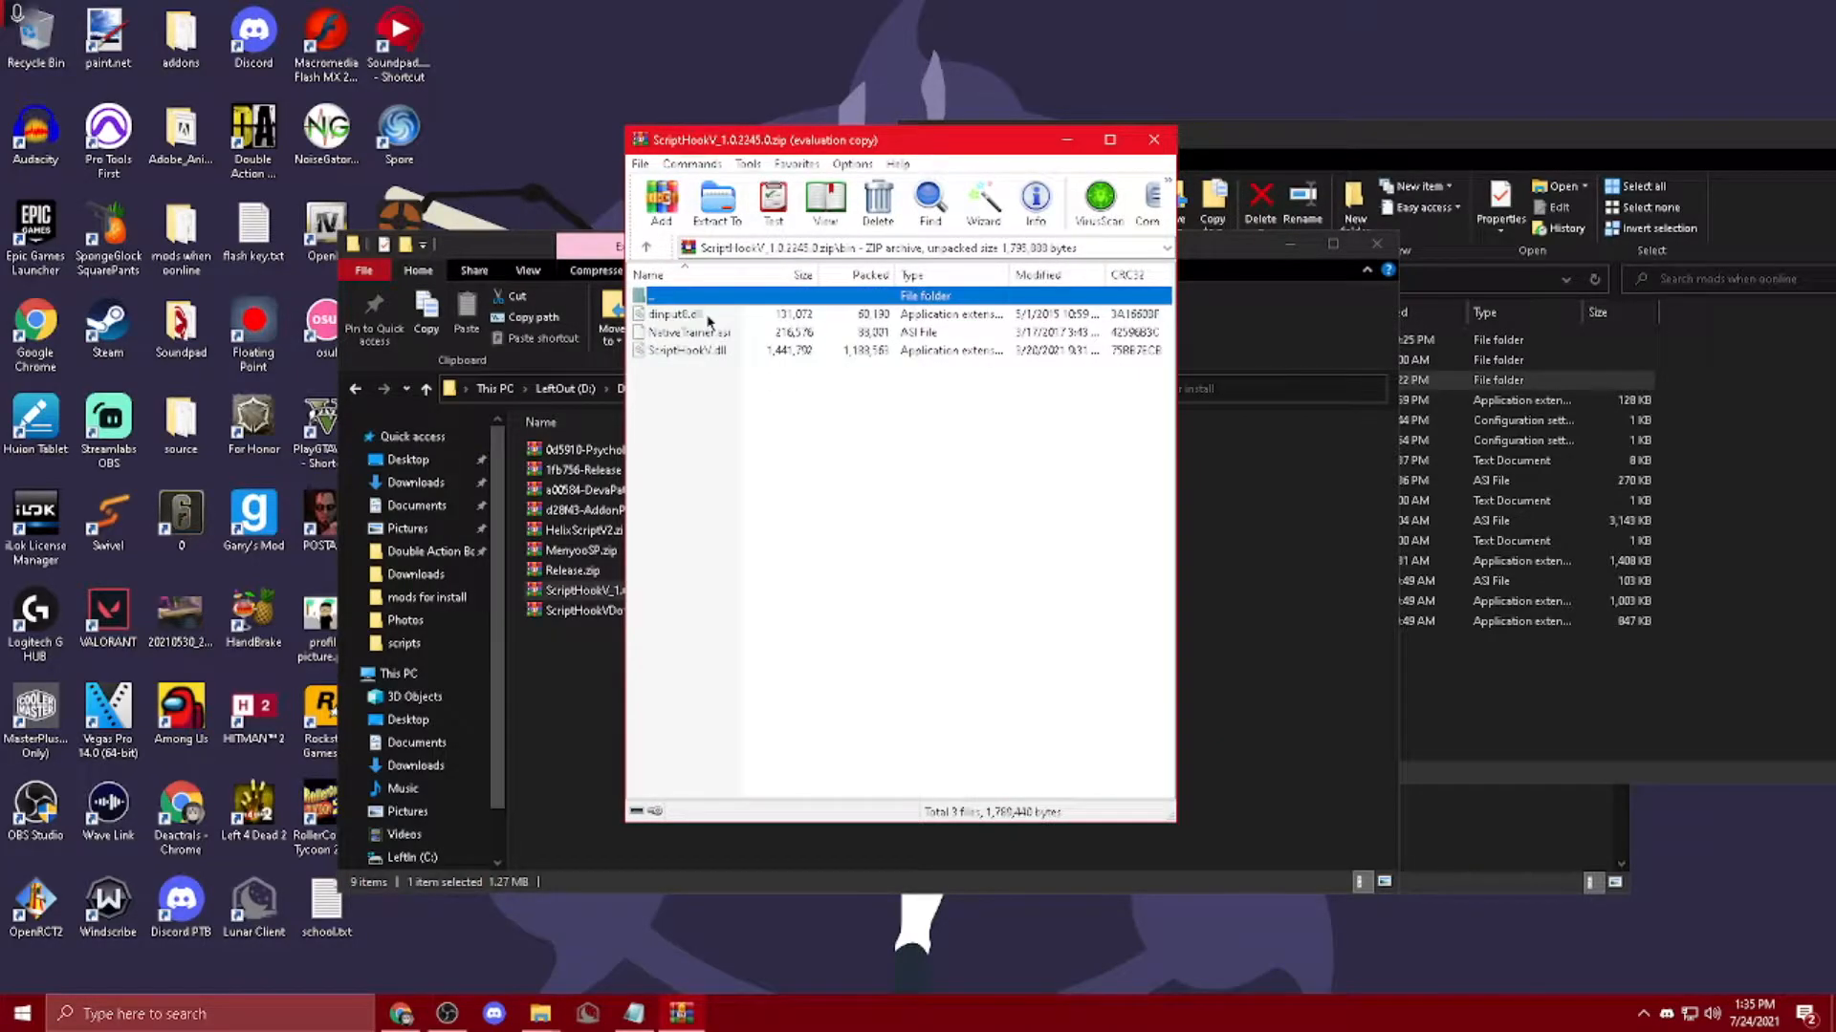
pyautogui.click(1500, 617)
pyautogui.click(720, 349)
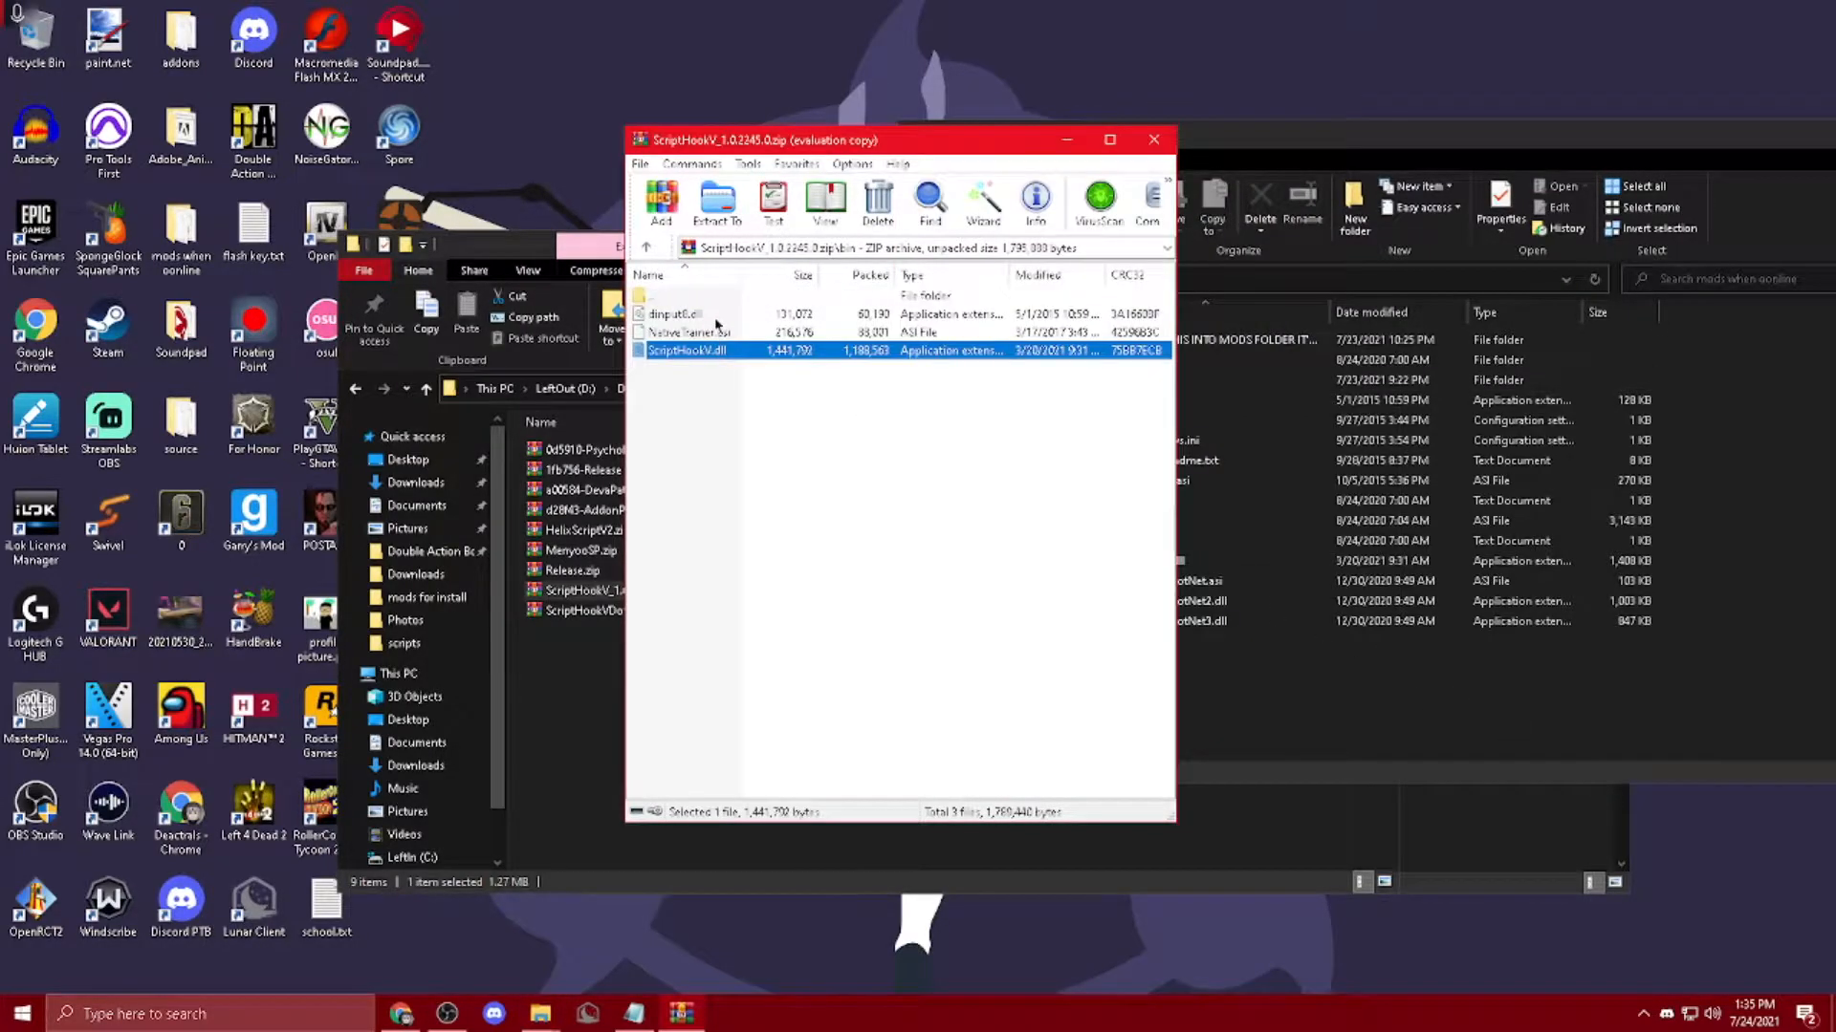
pyautogui.click(719, 318)
pyautogui.click(723, 331)
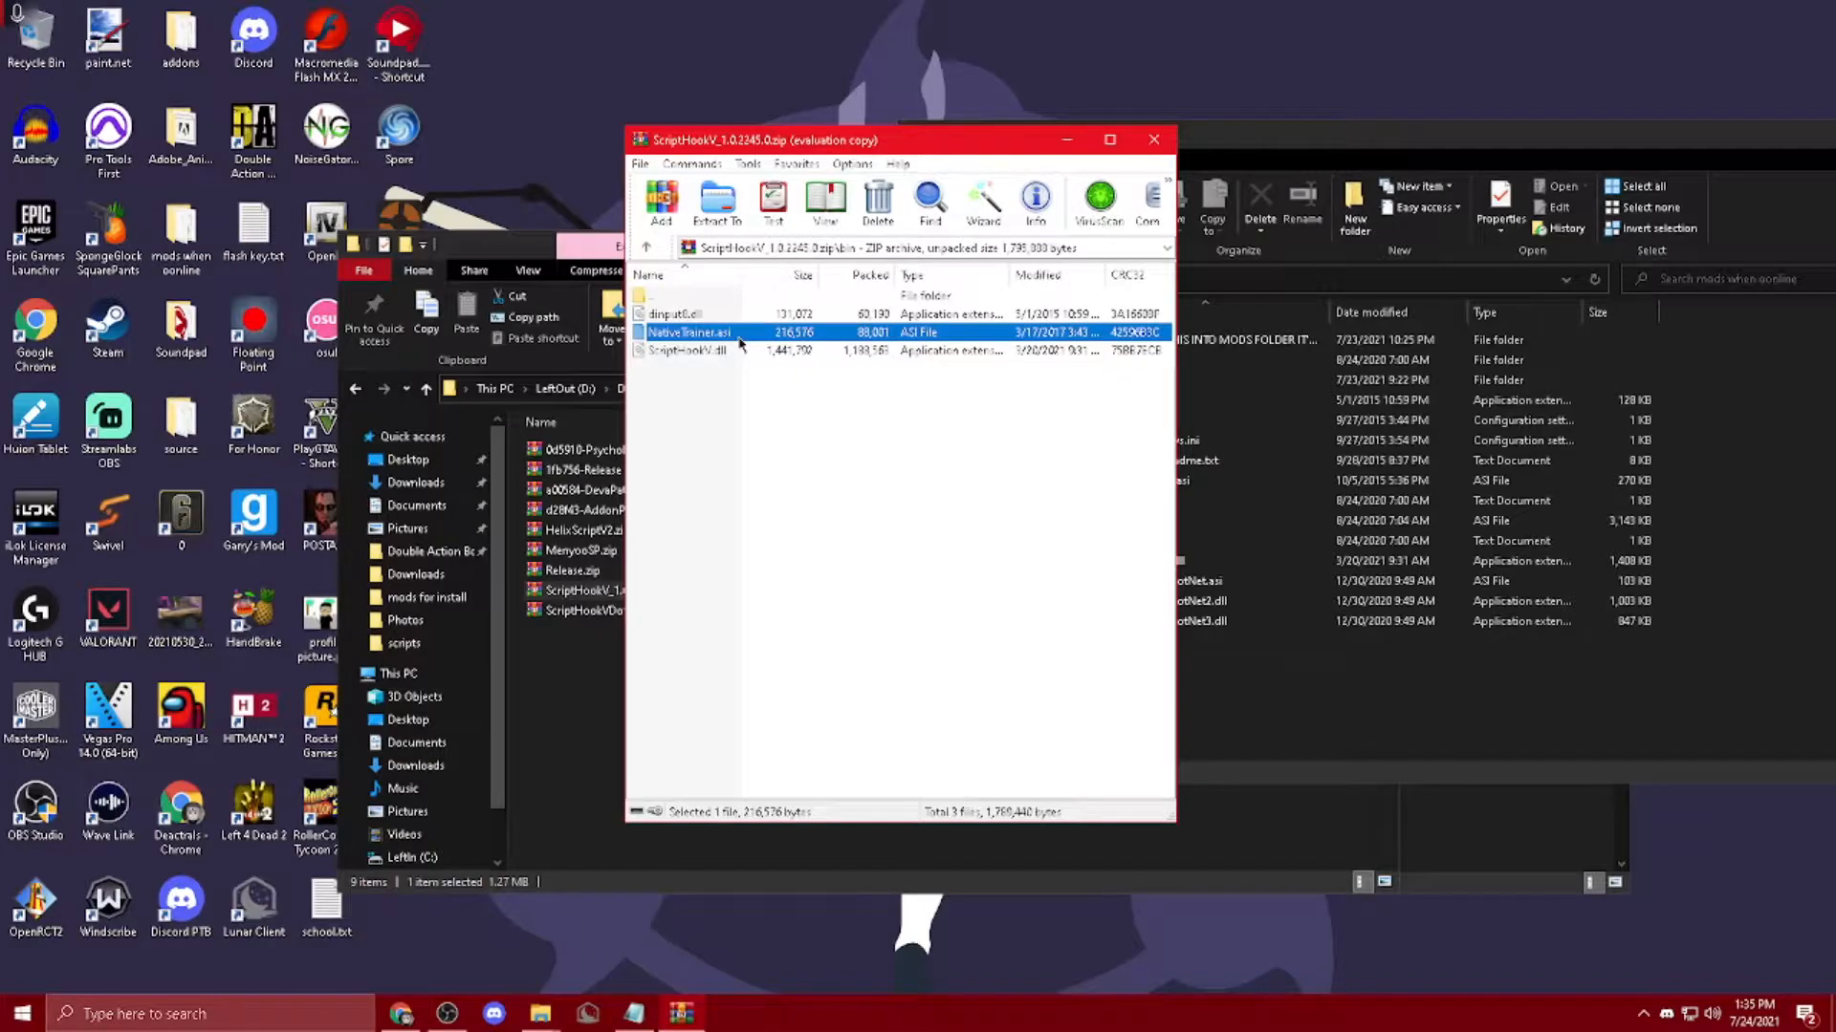
pyautogui.click(1162, 141)
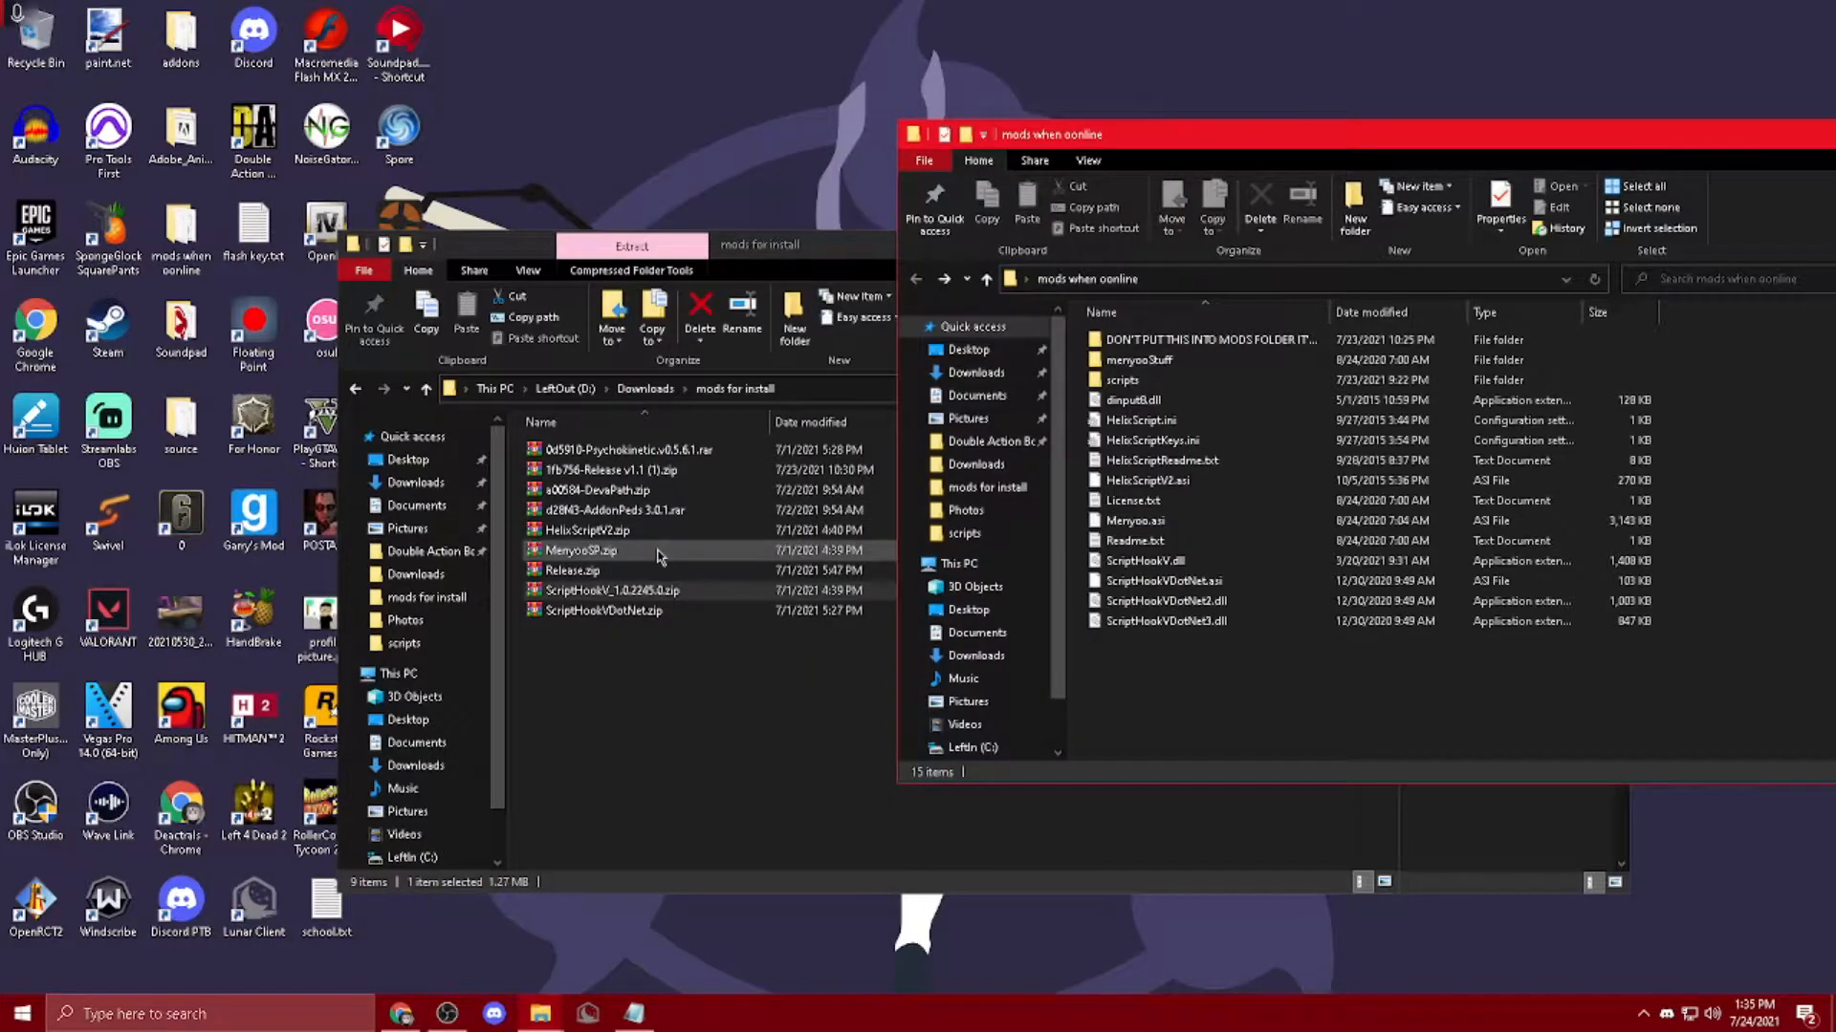
# Step: Inspect HelixScriptV2.zip, selecting all four of its files as the contents to copy, and close the archive
pyautogui.click(597, 531)
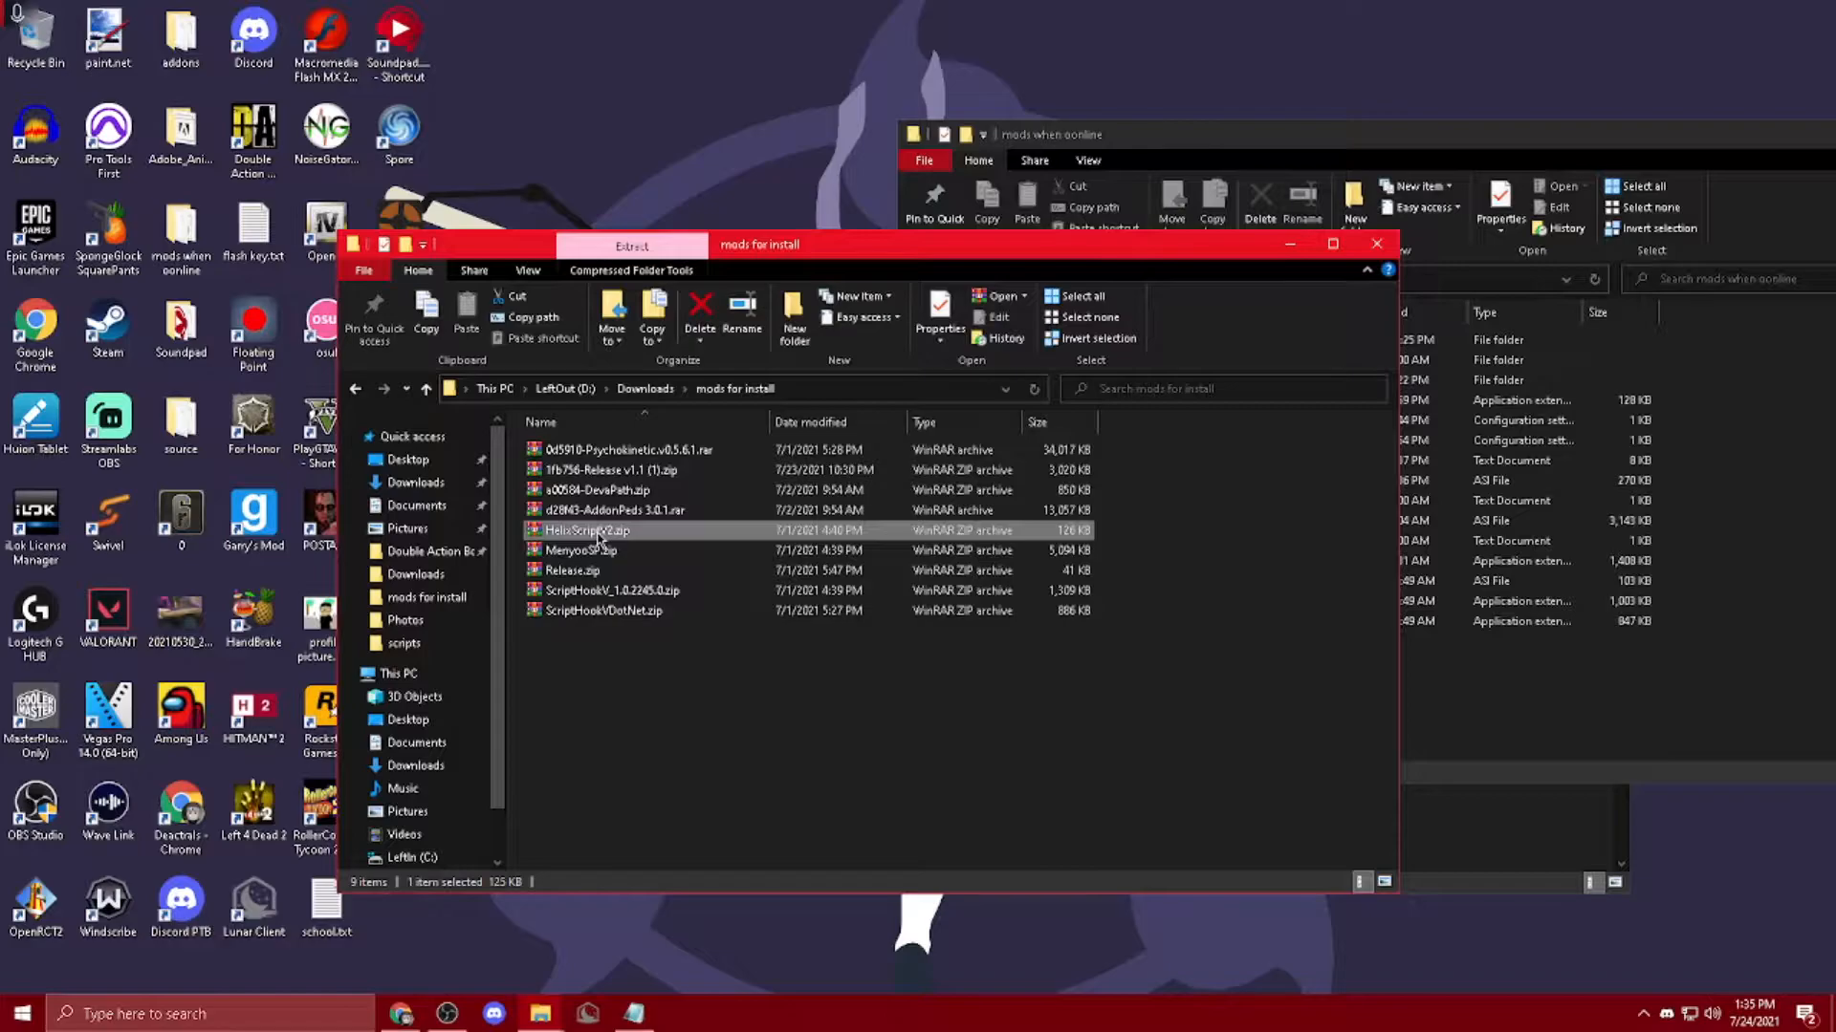
pyautogui.click(598, 535)
pyautogui.doubleClick(709, 530)
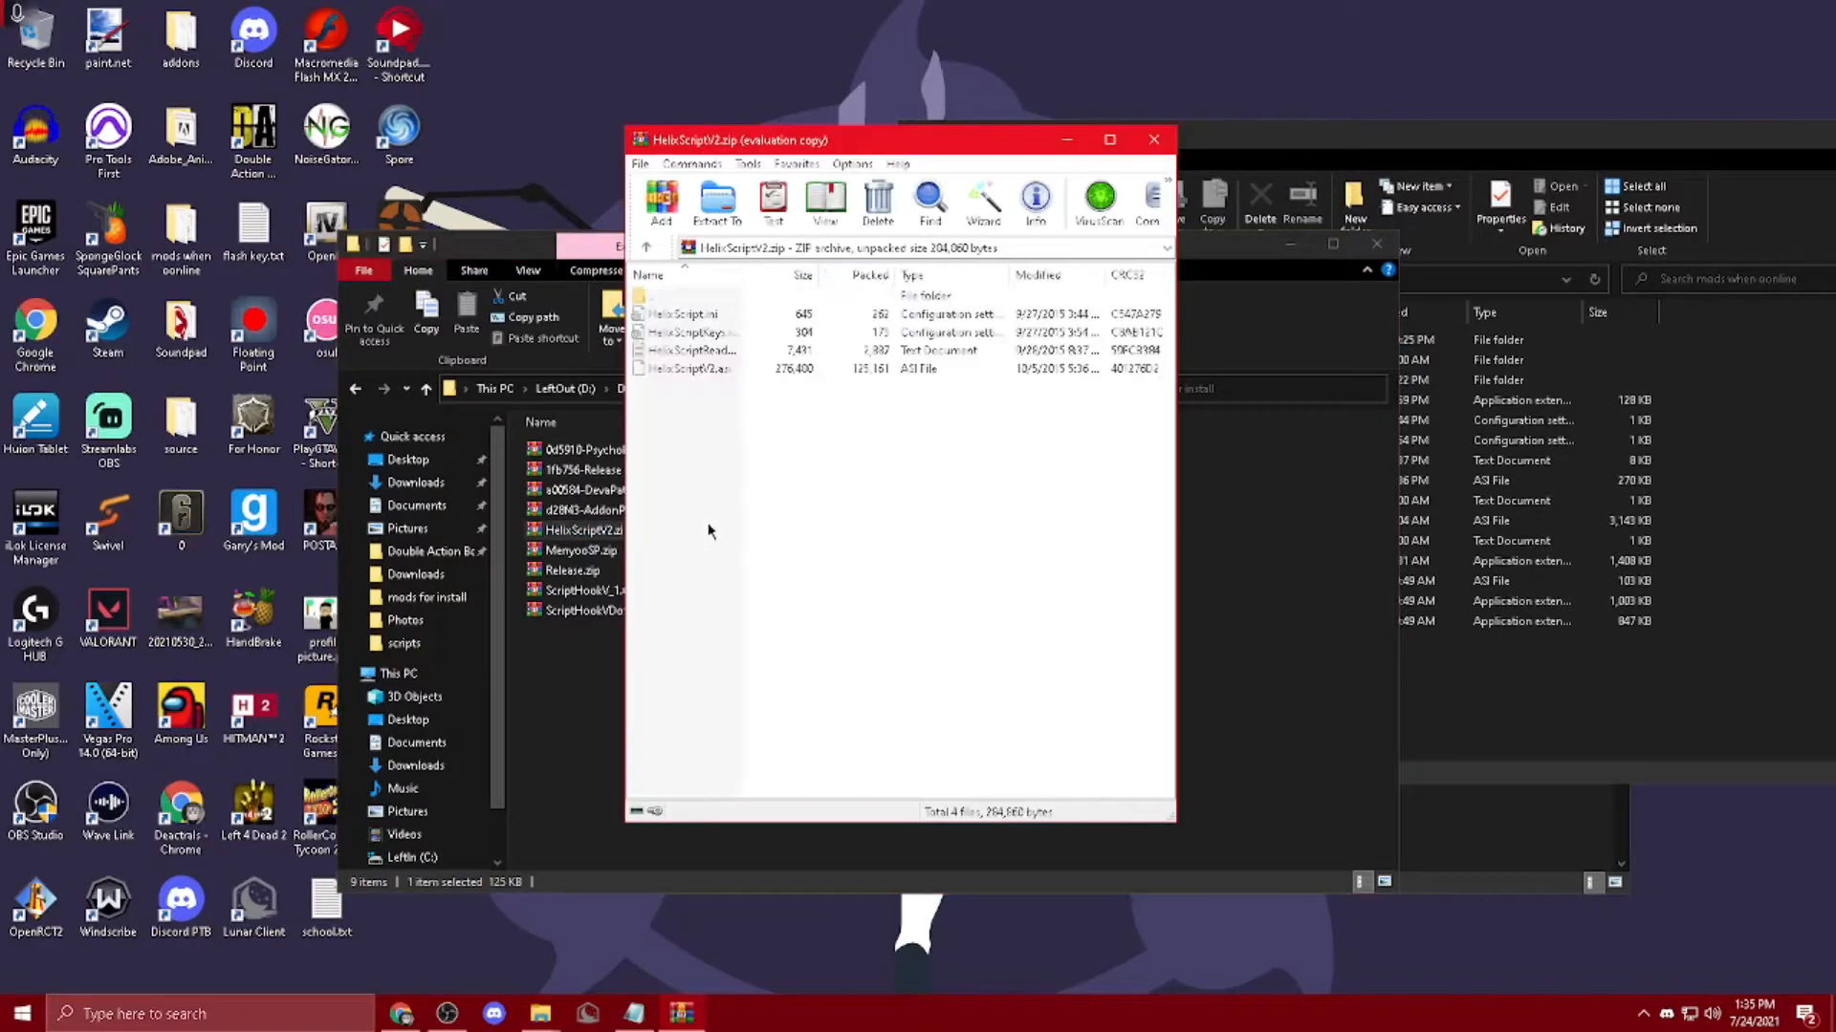
pyautogui.moveTo(716, 442); pyautogui.dragTo(695, 313)
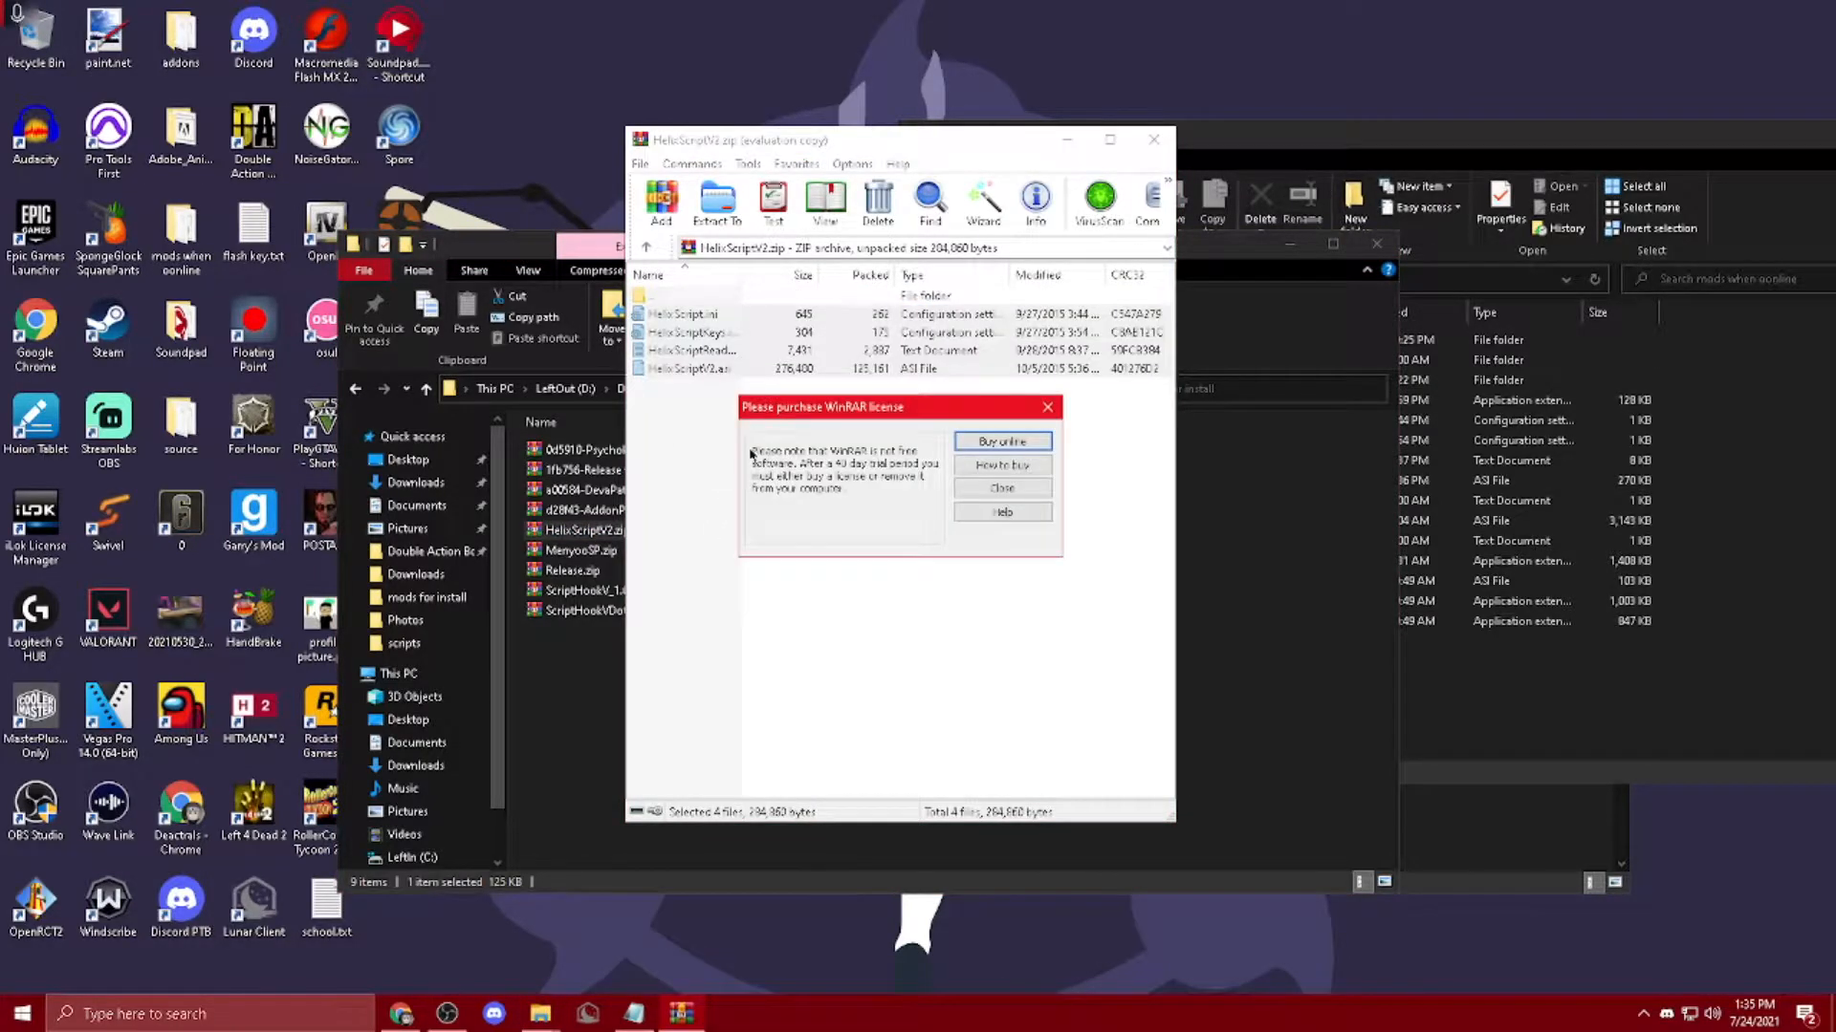
pyautogui.click(1002, 488)
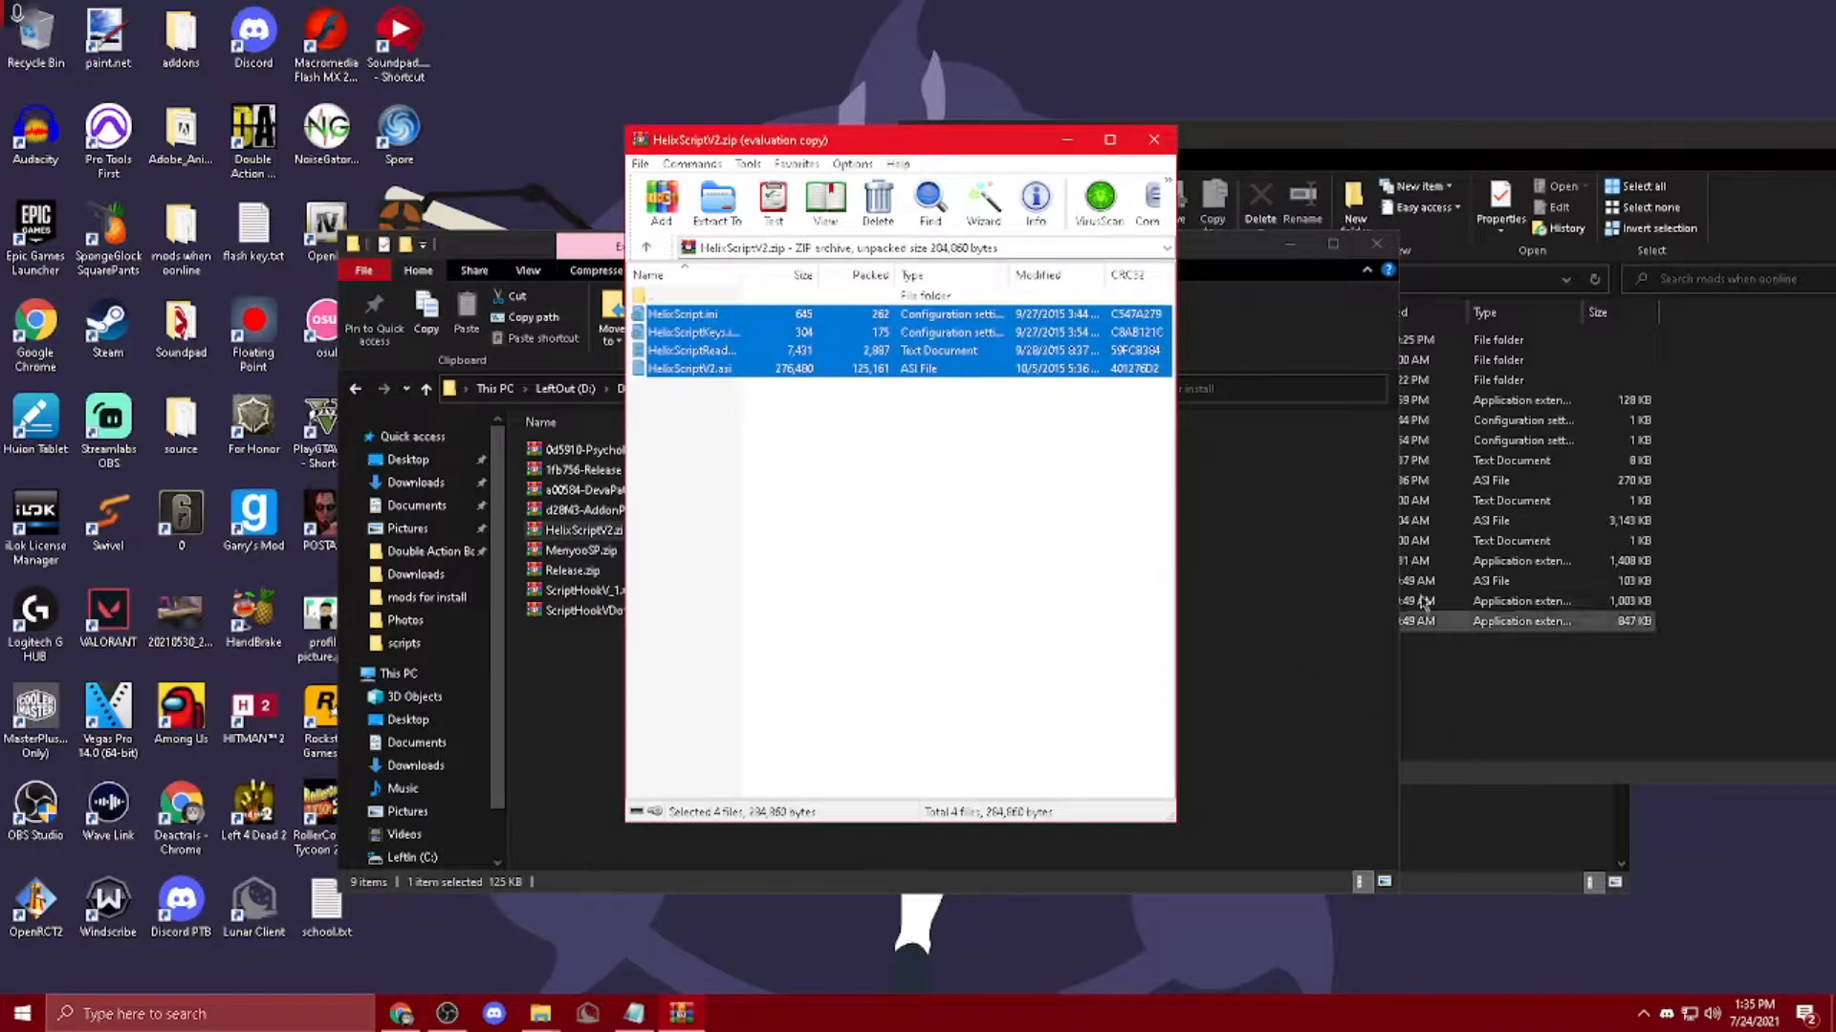
pyautogui.click(1152, 142)
# Step: Move and narrow the "mods for install" window so it sits beside the "mods when oonline" window
pyautogui.moveTo(976, 255); pyautogui.dragTo(772, 171)
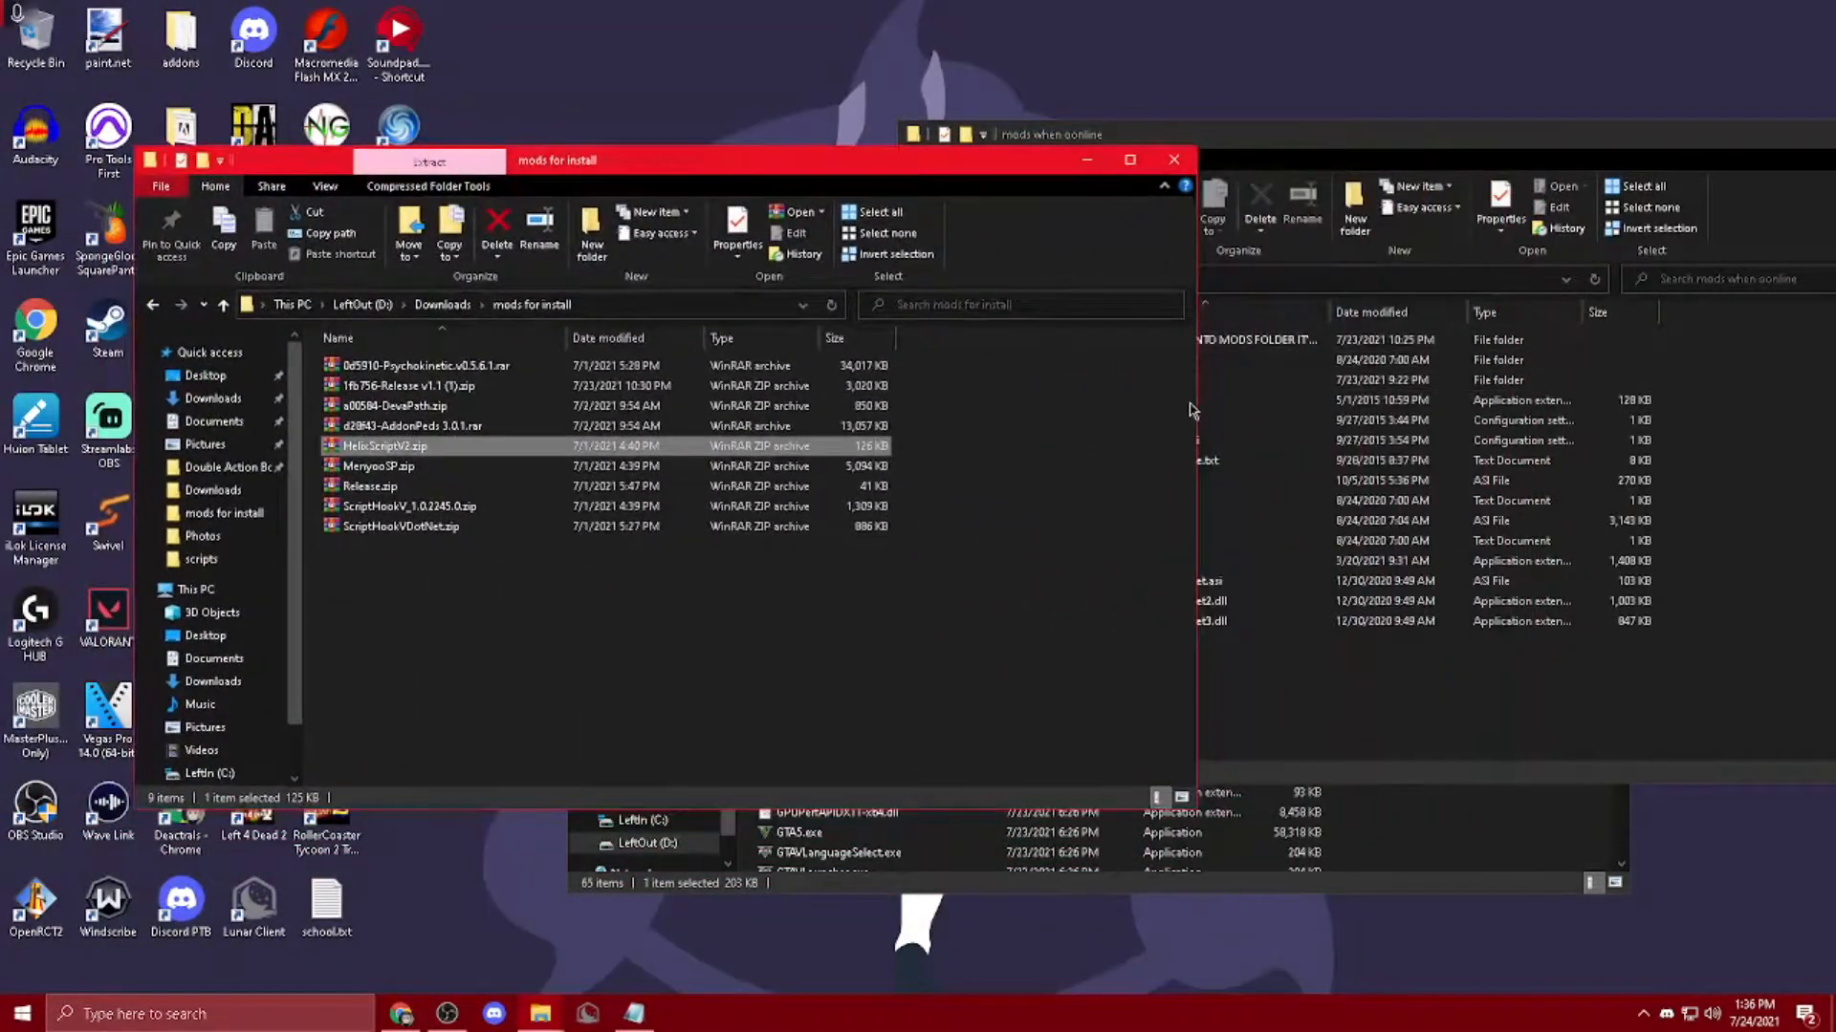
pyautogui.moveTo(1196, 406); pyautogui.dragTo(906, 404)
pyautogui.click(433, 486)
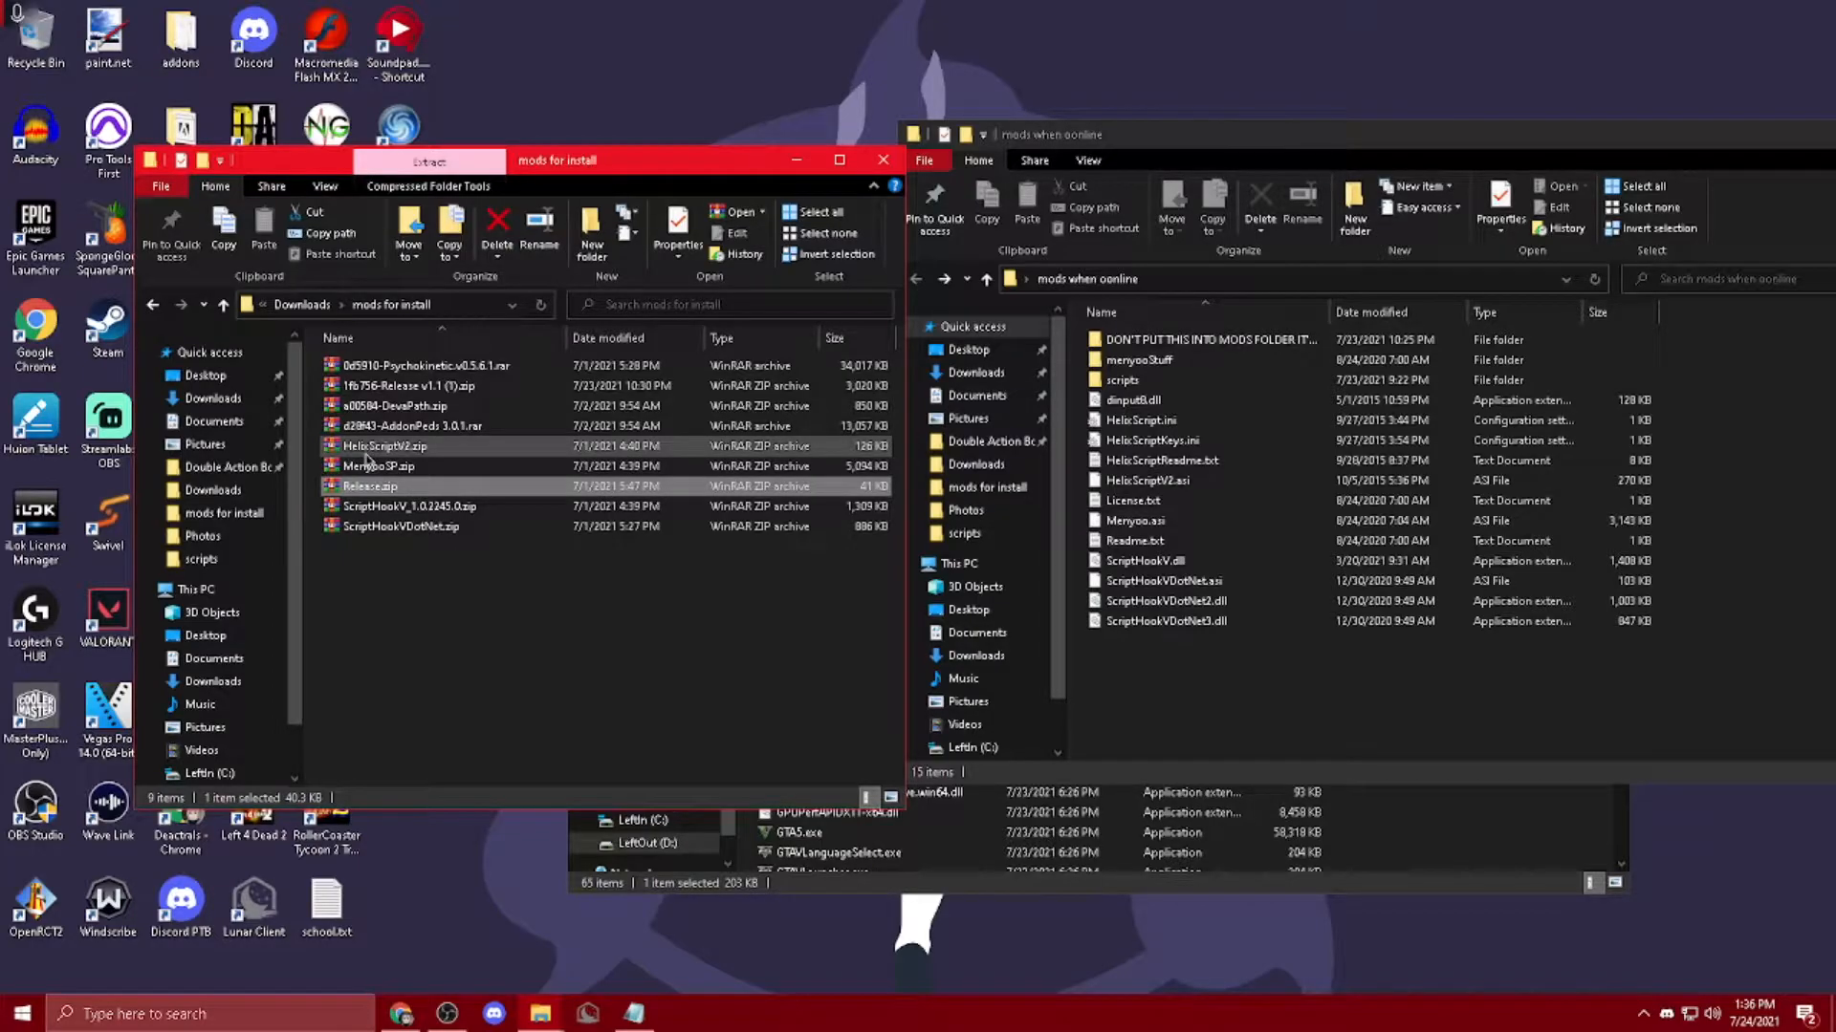
# Step: Open ScriptHookVDotNet.zip and move its archive window clear of the "mods when oonline" file list
pyautogui.click(468, 527)
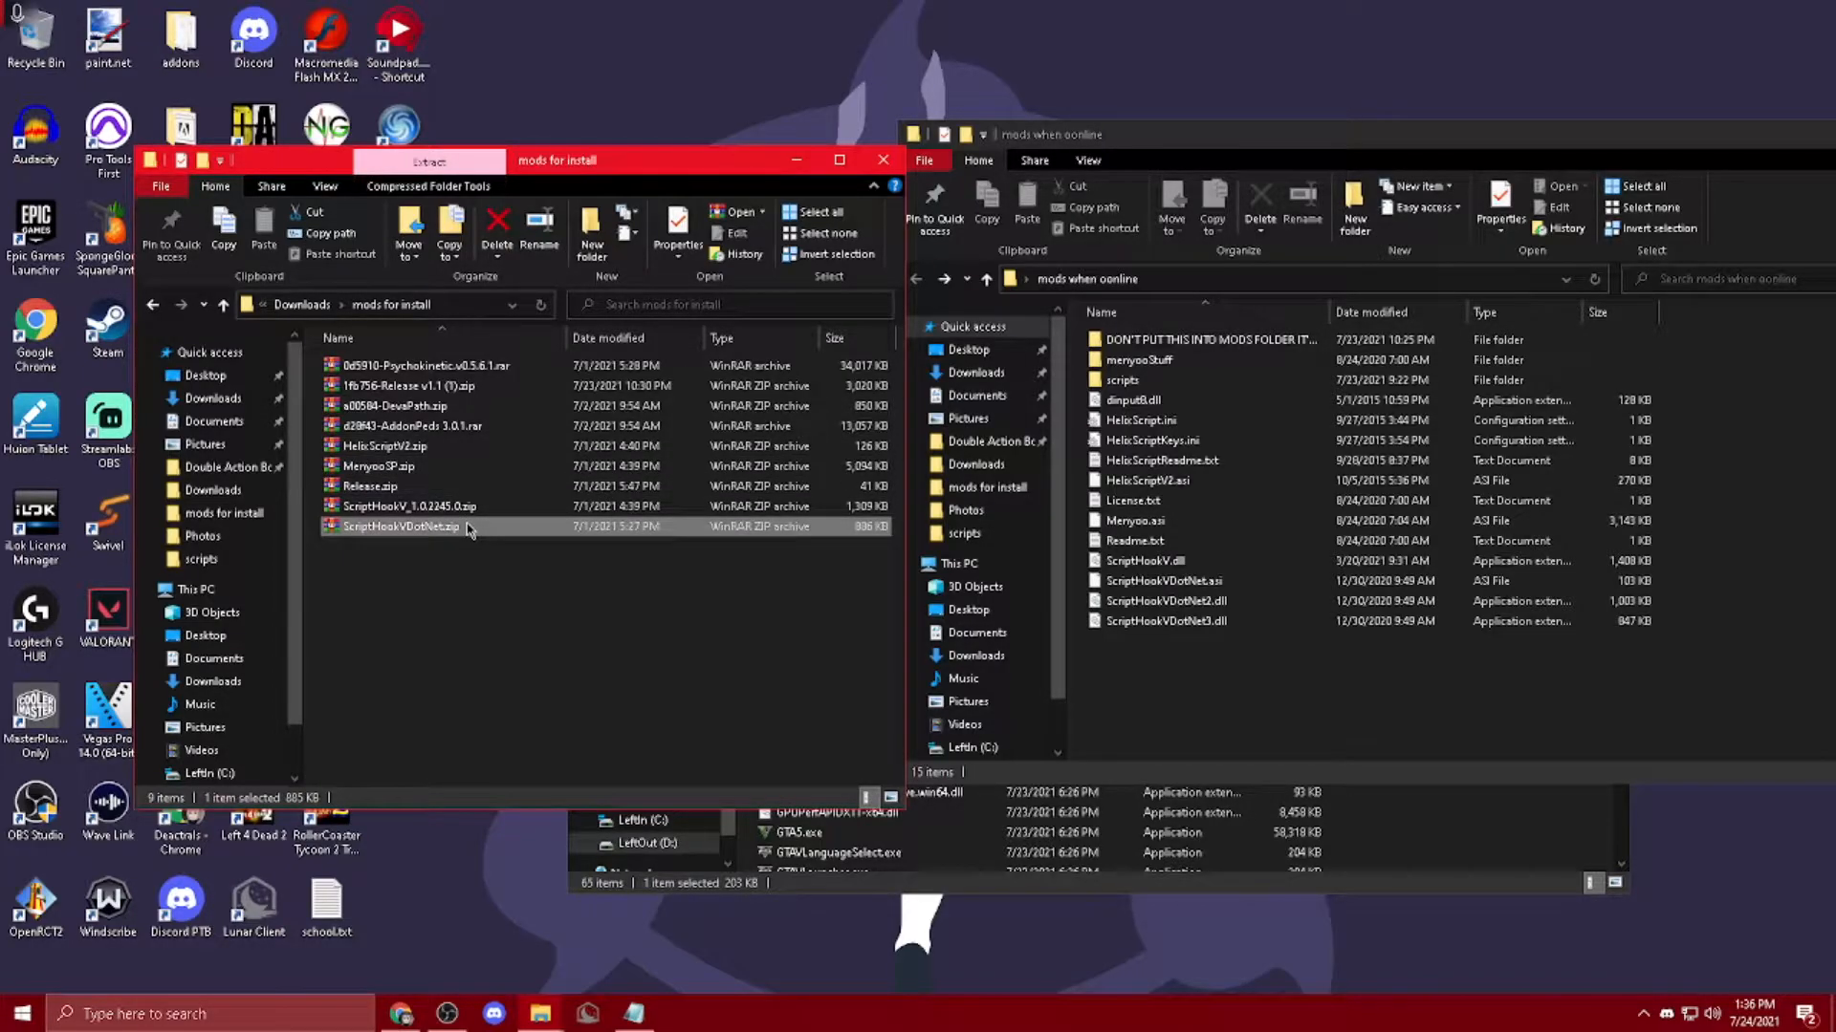
pyautogui.doubleClick(468, 528)
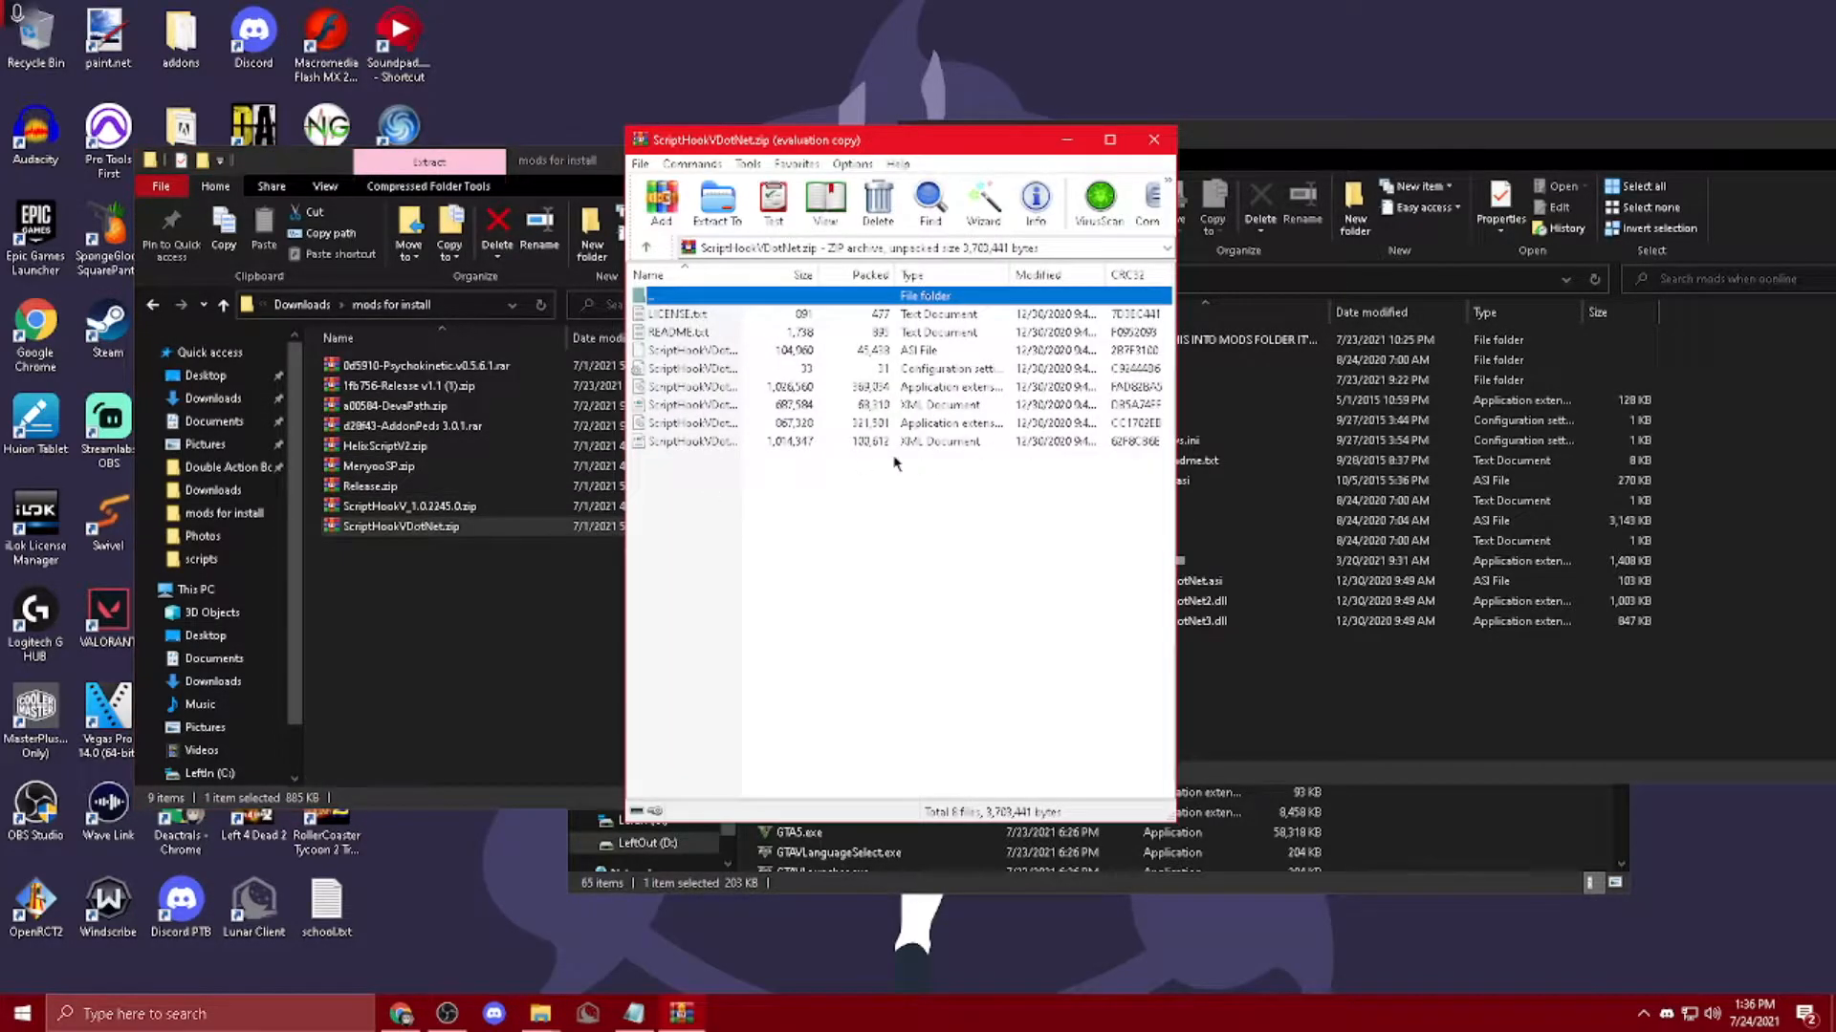
pyautogui.moveTo(896, 463); pyautogui.dragTo(842, 354)
pyautogui.click(1013, 491)
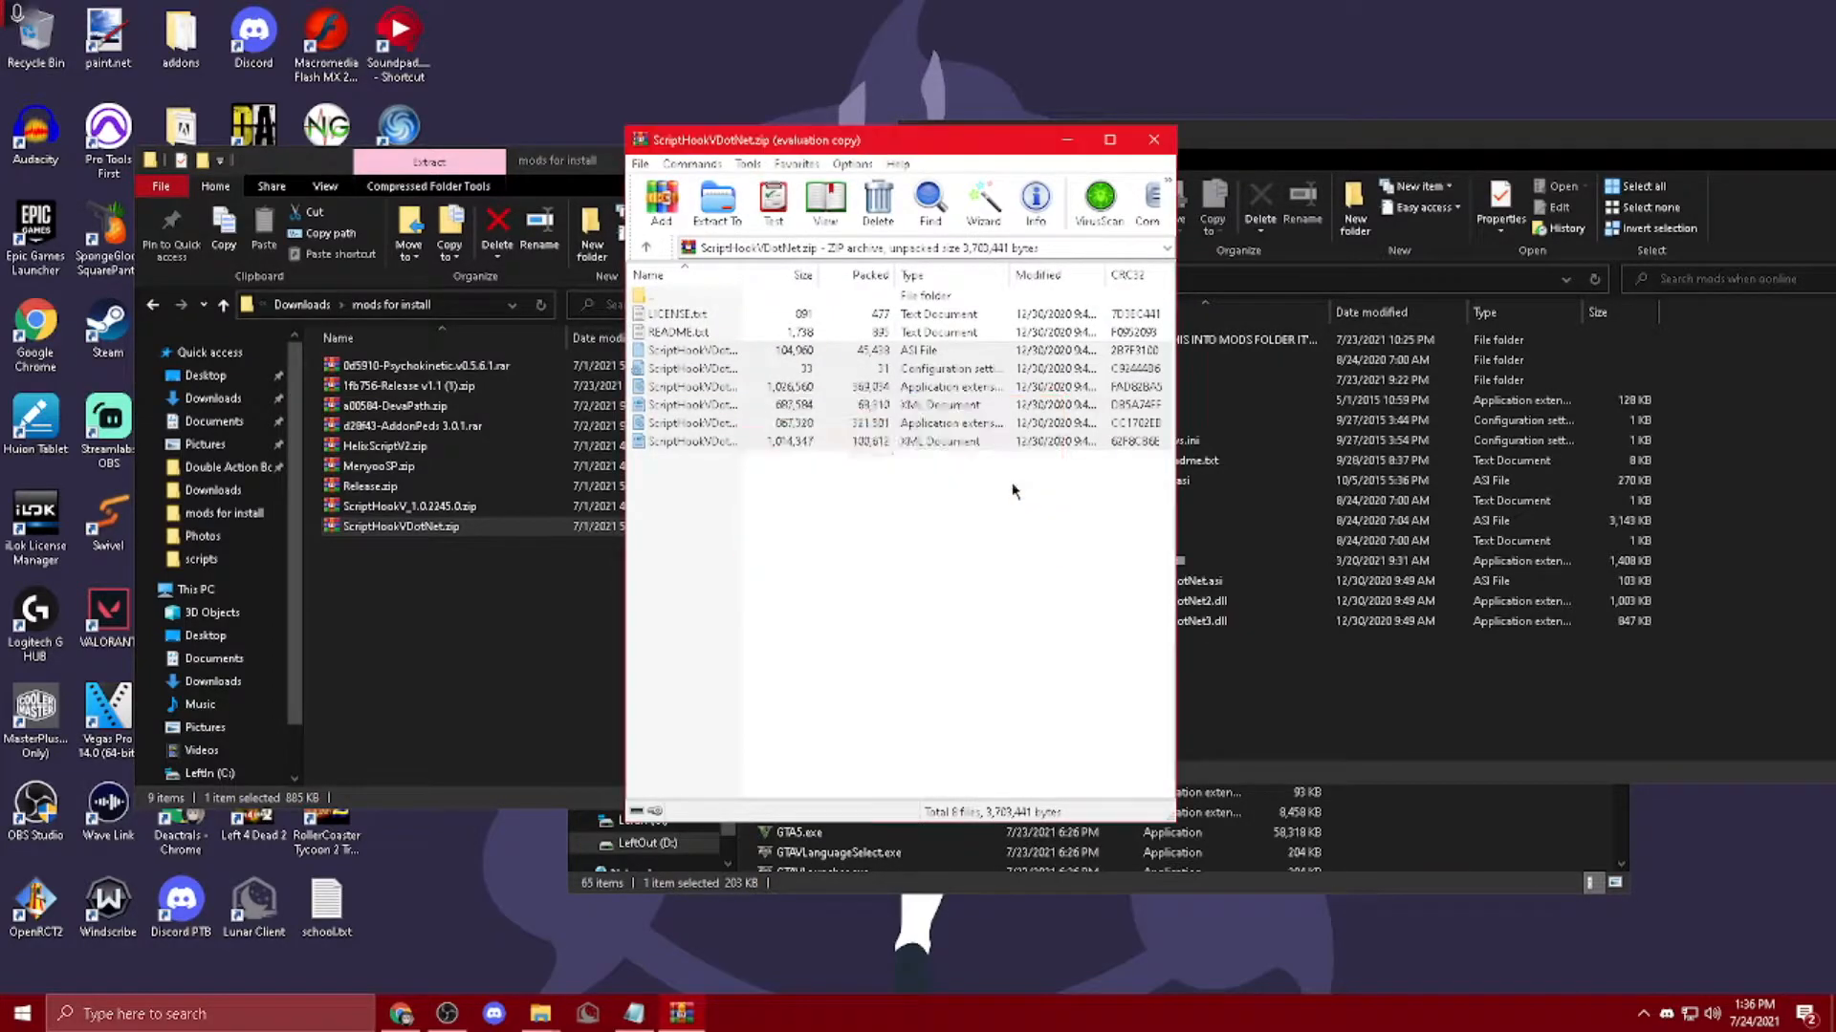
pyautogui.click(748, 423)
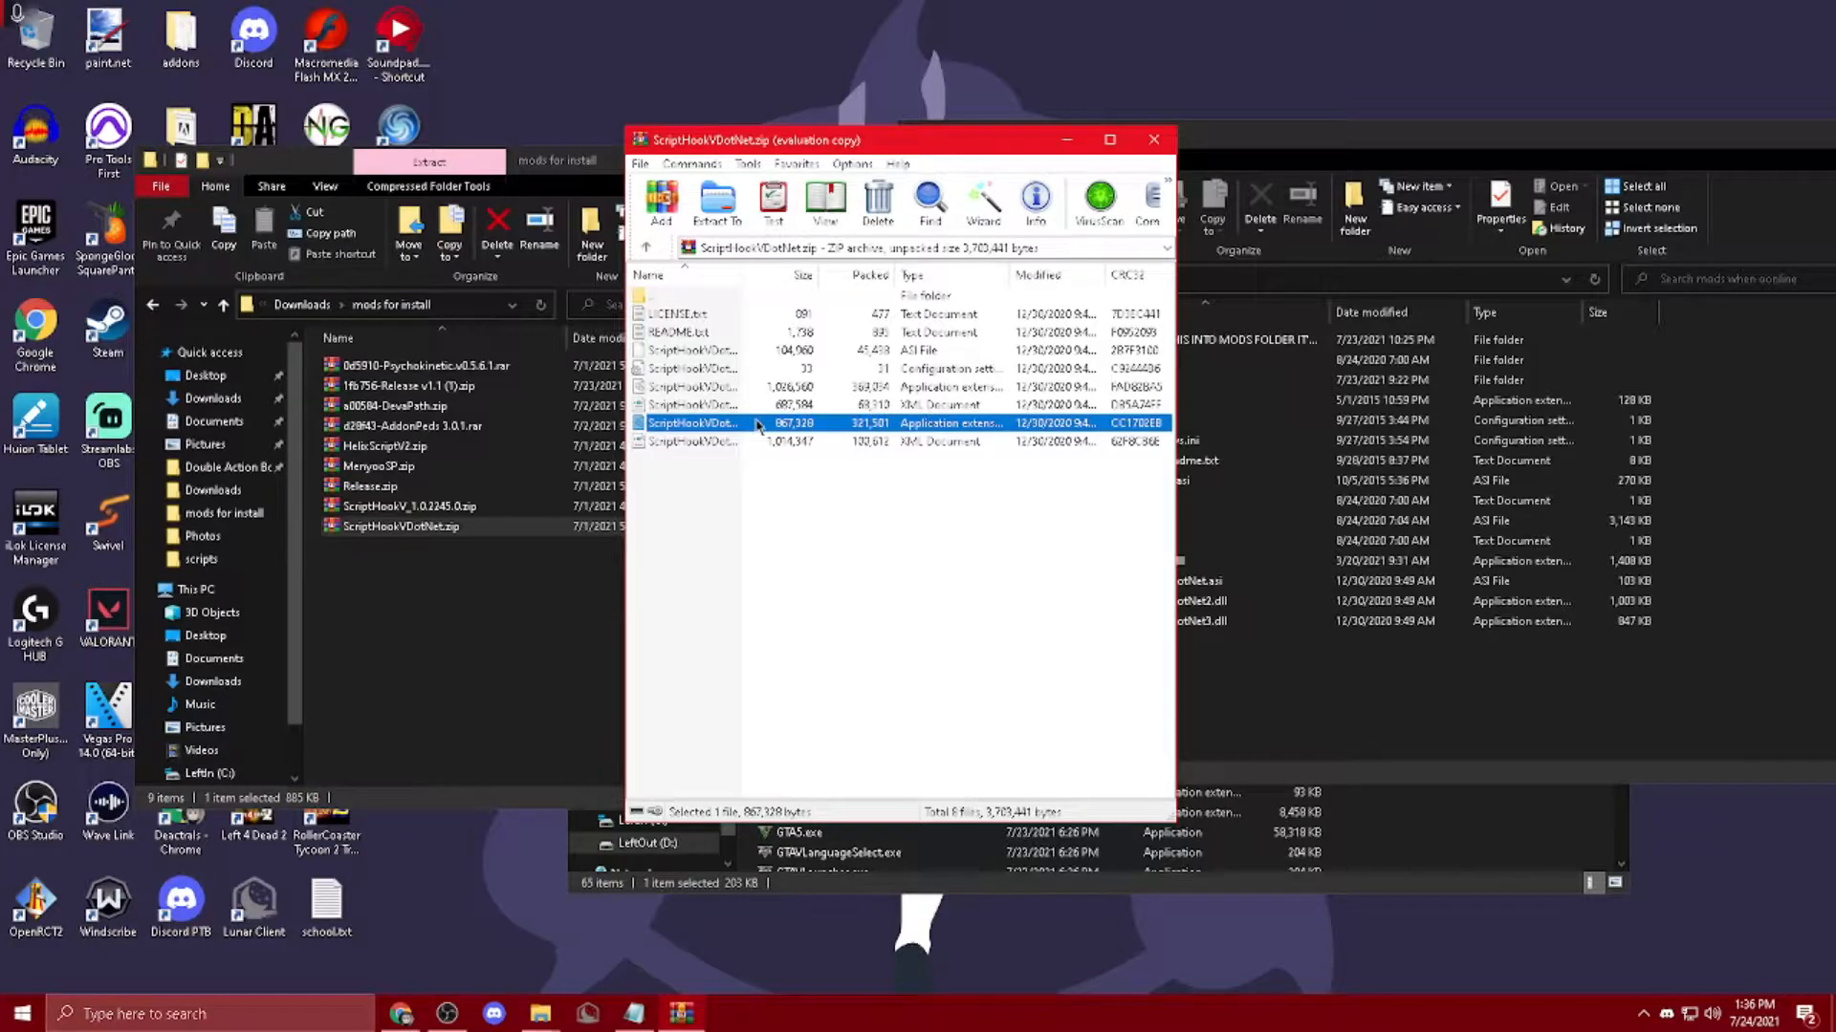
pyautogui.moveTo(1002, 151); pyautogui.dragTo(636, 87)
# Step: Point out ScriptHookVDotNet.asi, ScriptHookVDotNet2.dll and ScriptHookVDotNet3.dll in the archive against the collected files, and close the archive
pyautogui.click(1137, 562)
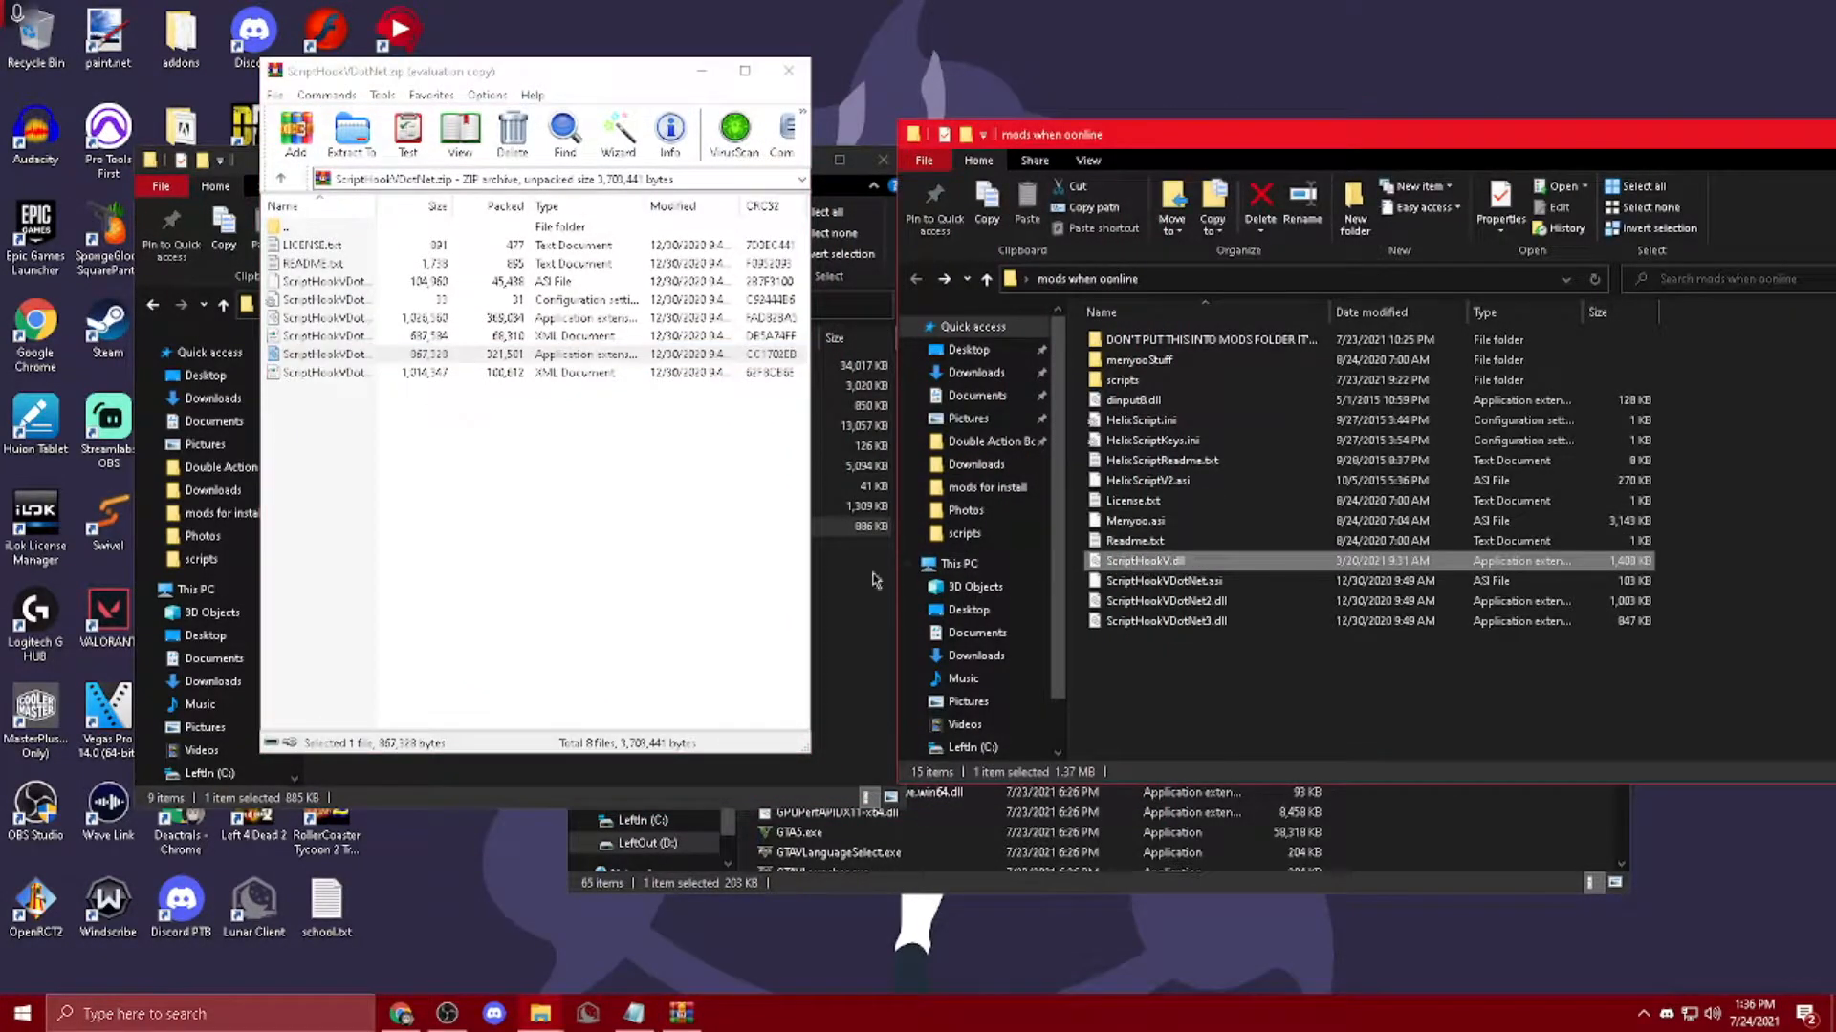
pyautogui.click(1142, 580)
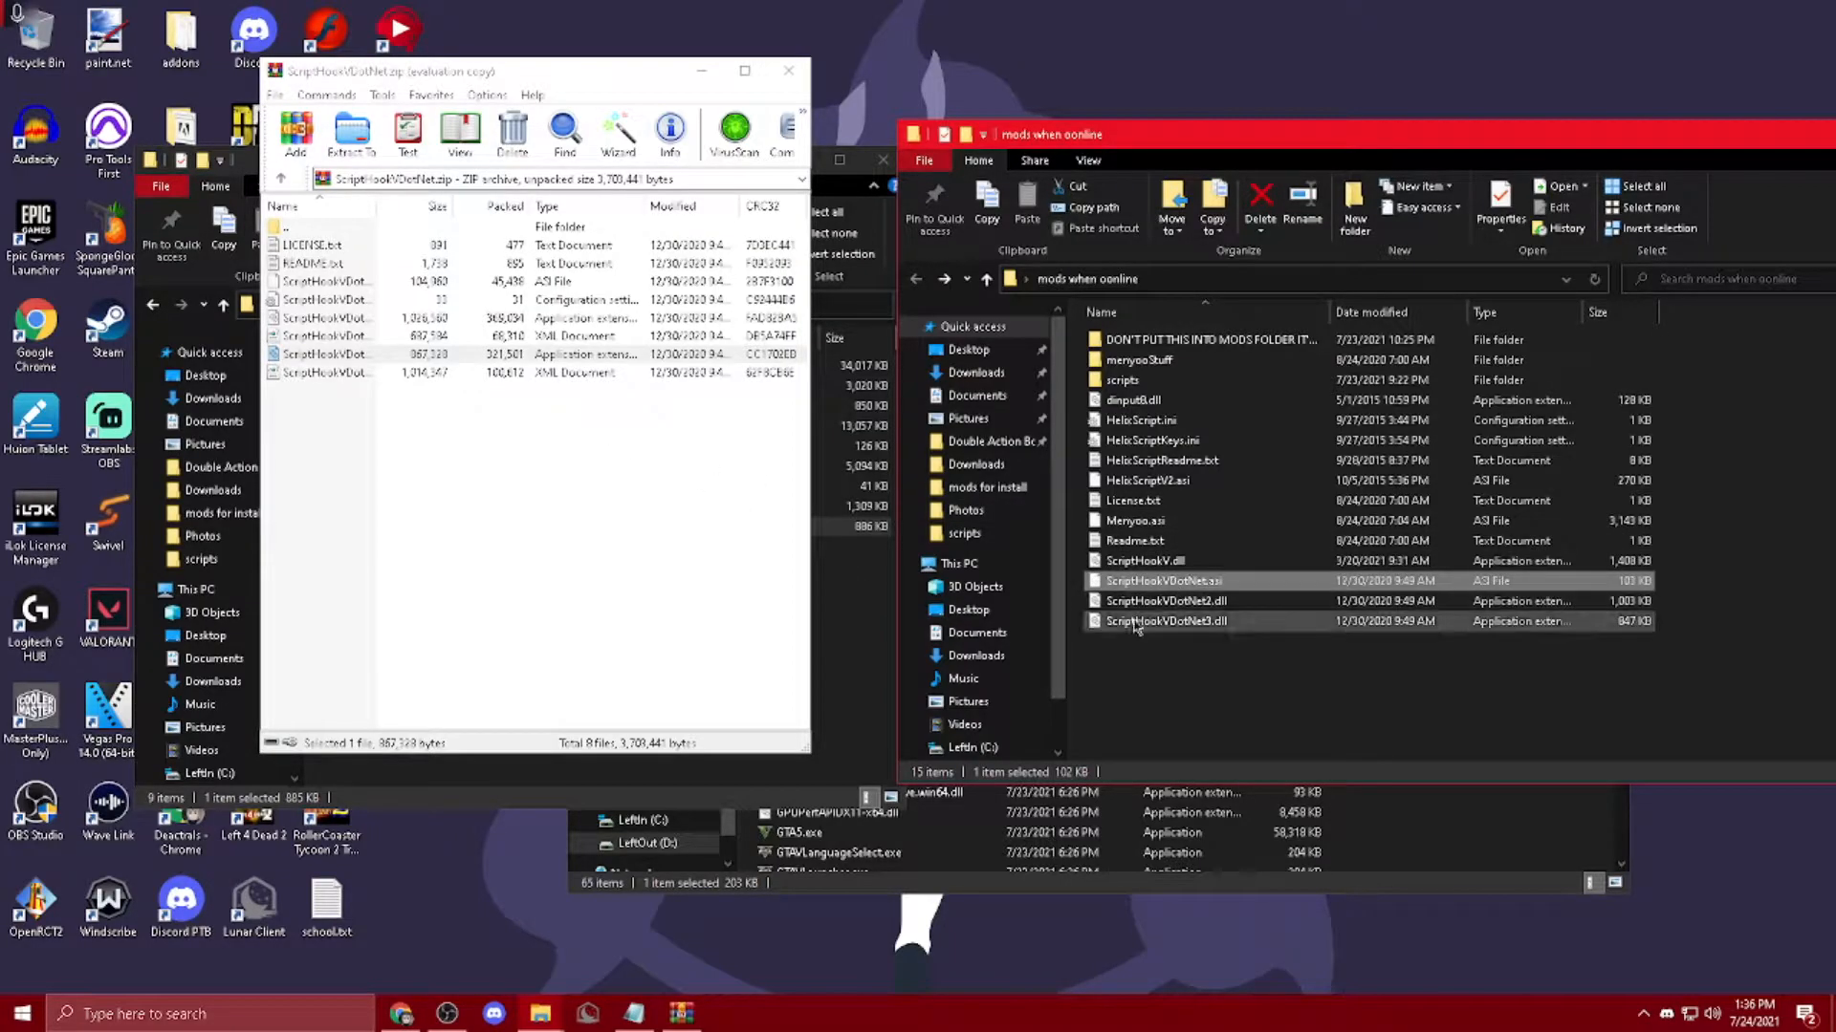
pyautogui.click(374, 356)
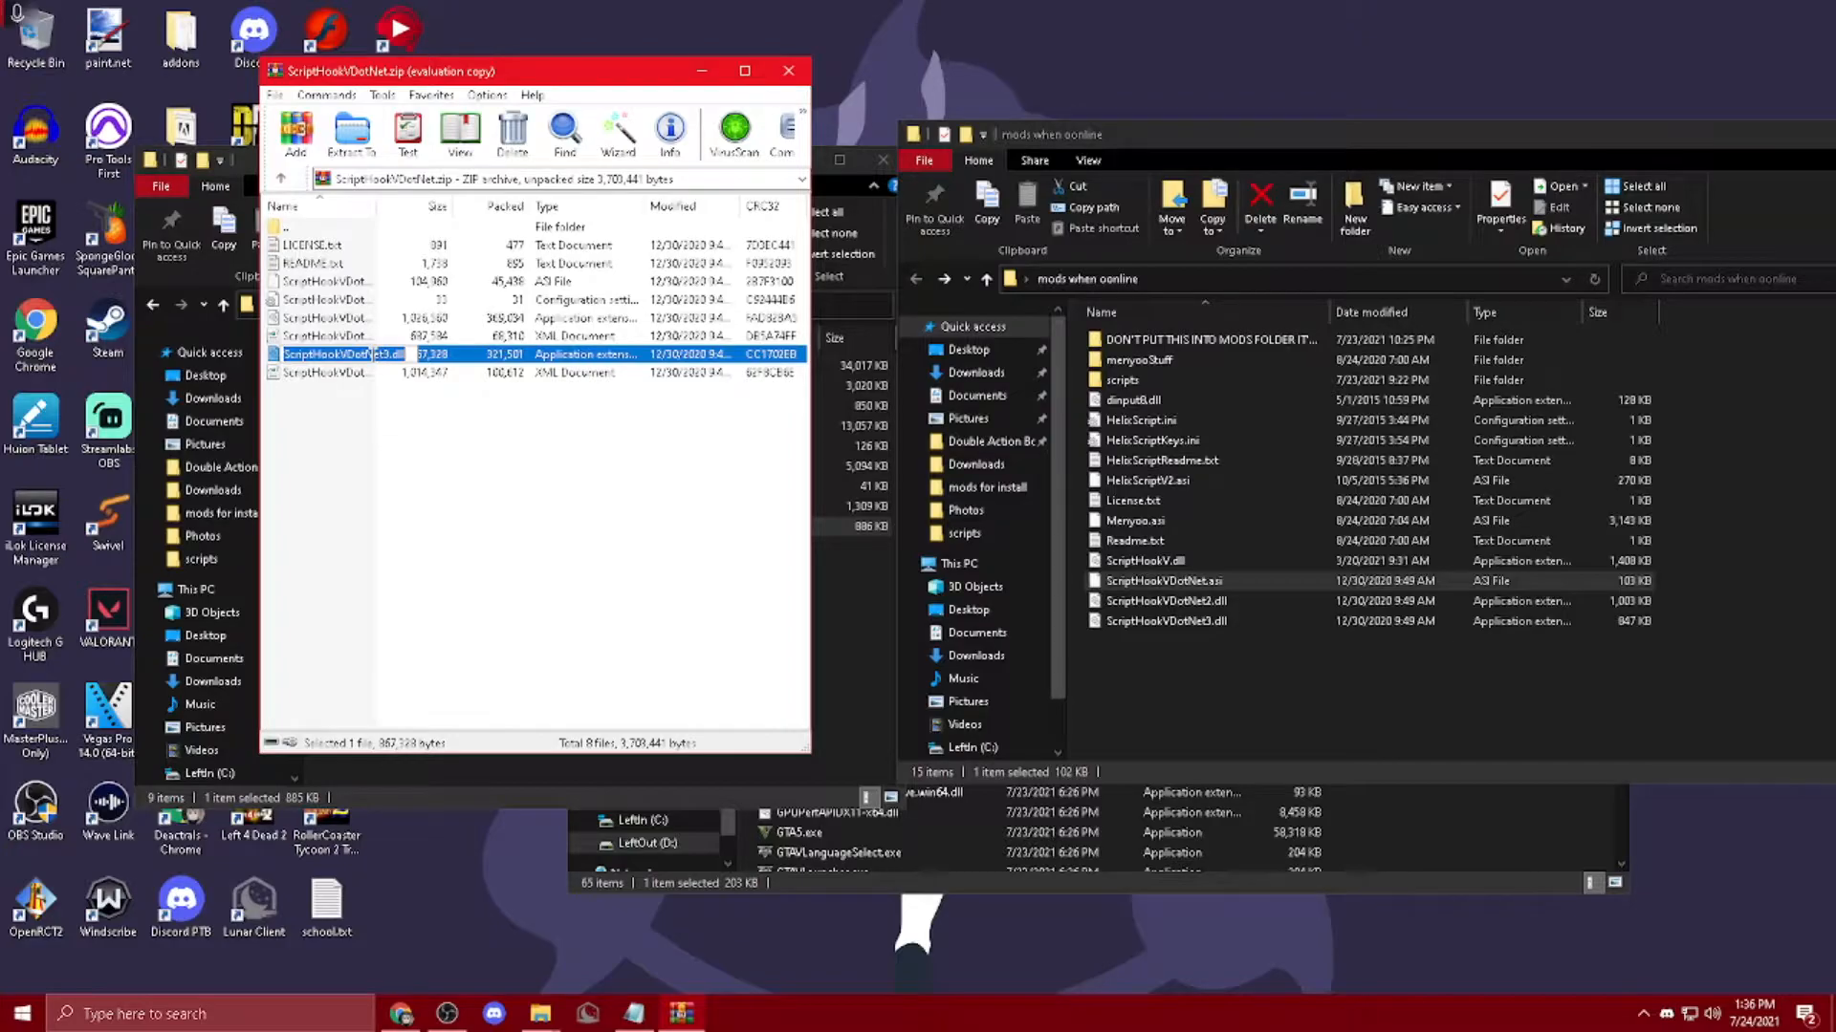
pyautogui.click(365, 354)
pyautogui.click(484, 374)
pyautogui.click(508, 352)
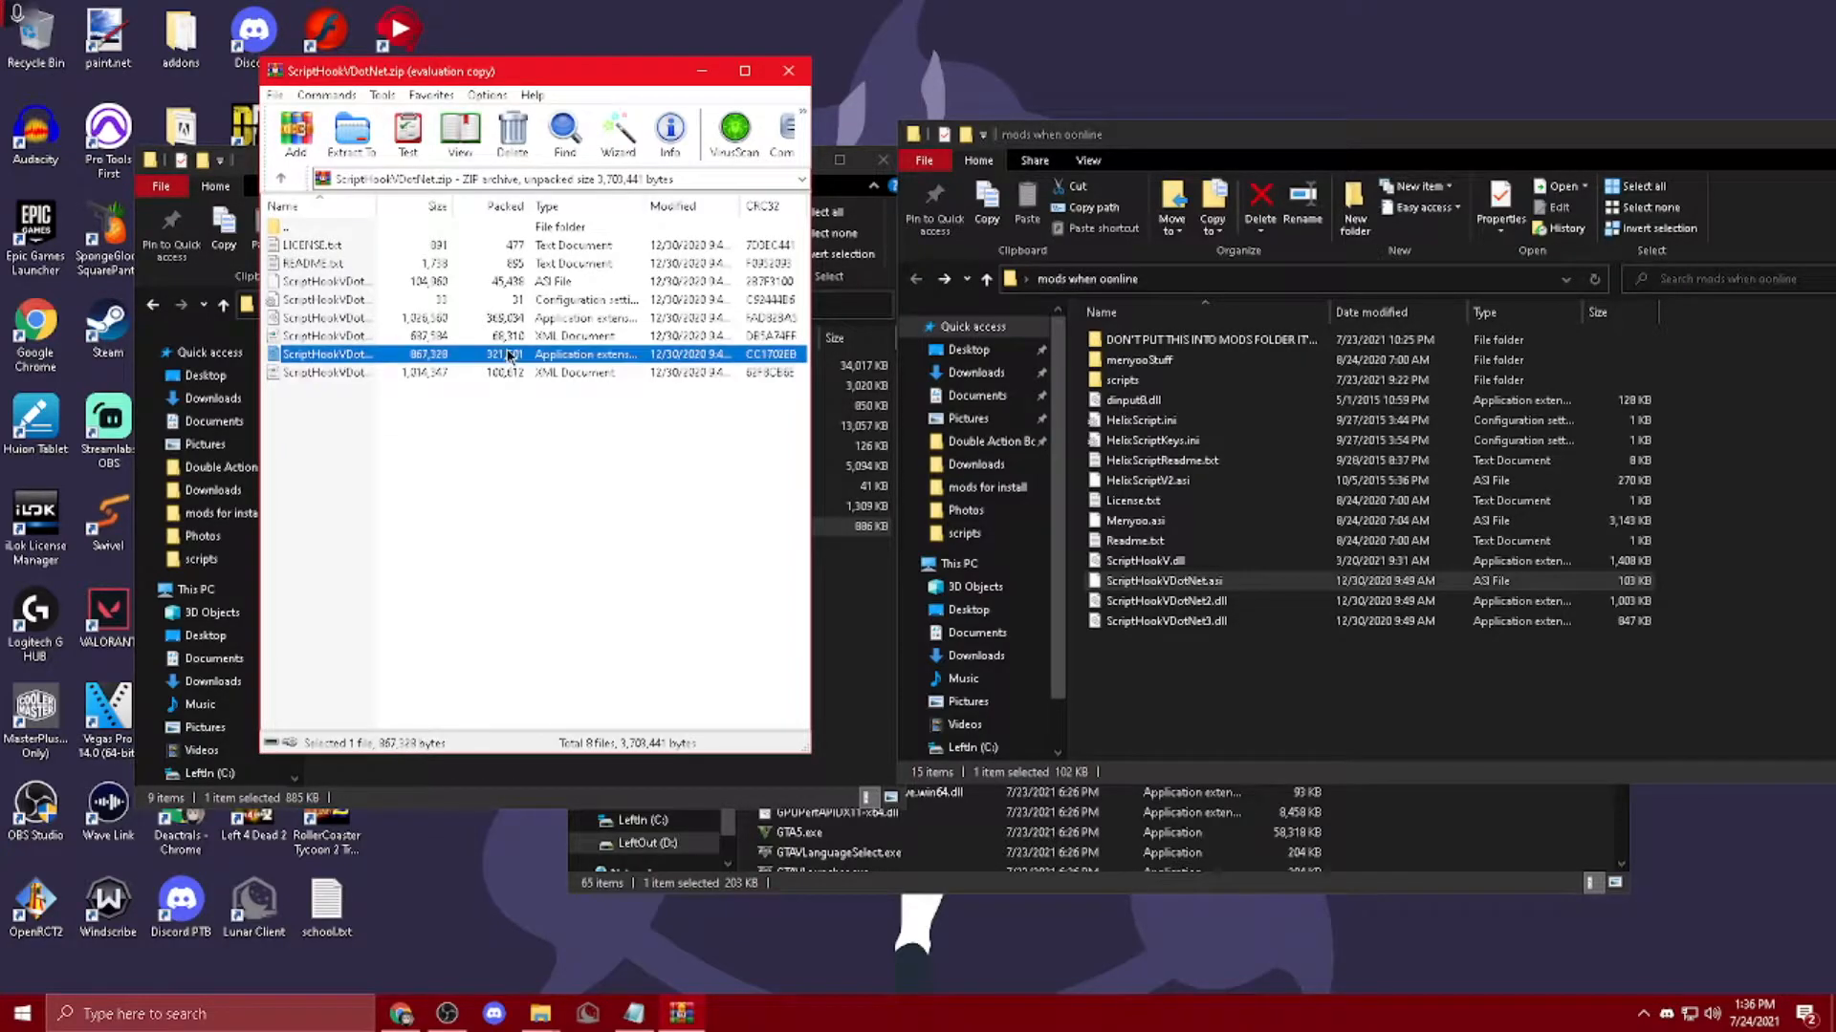
pyautogui.keyDown('ctrl'); pyautogui.click(424, 321); pyautogui.keyUp('ctrl')
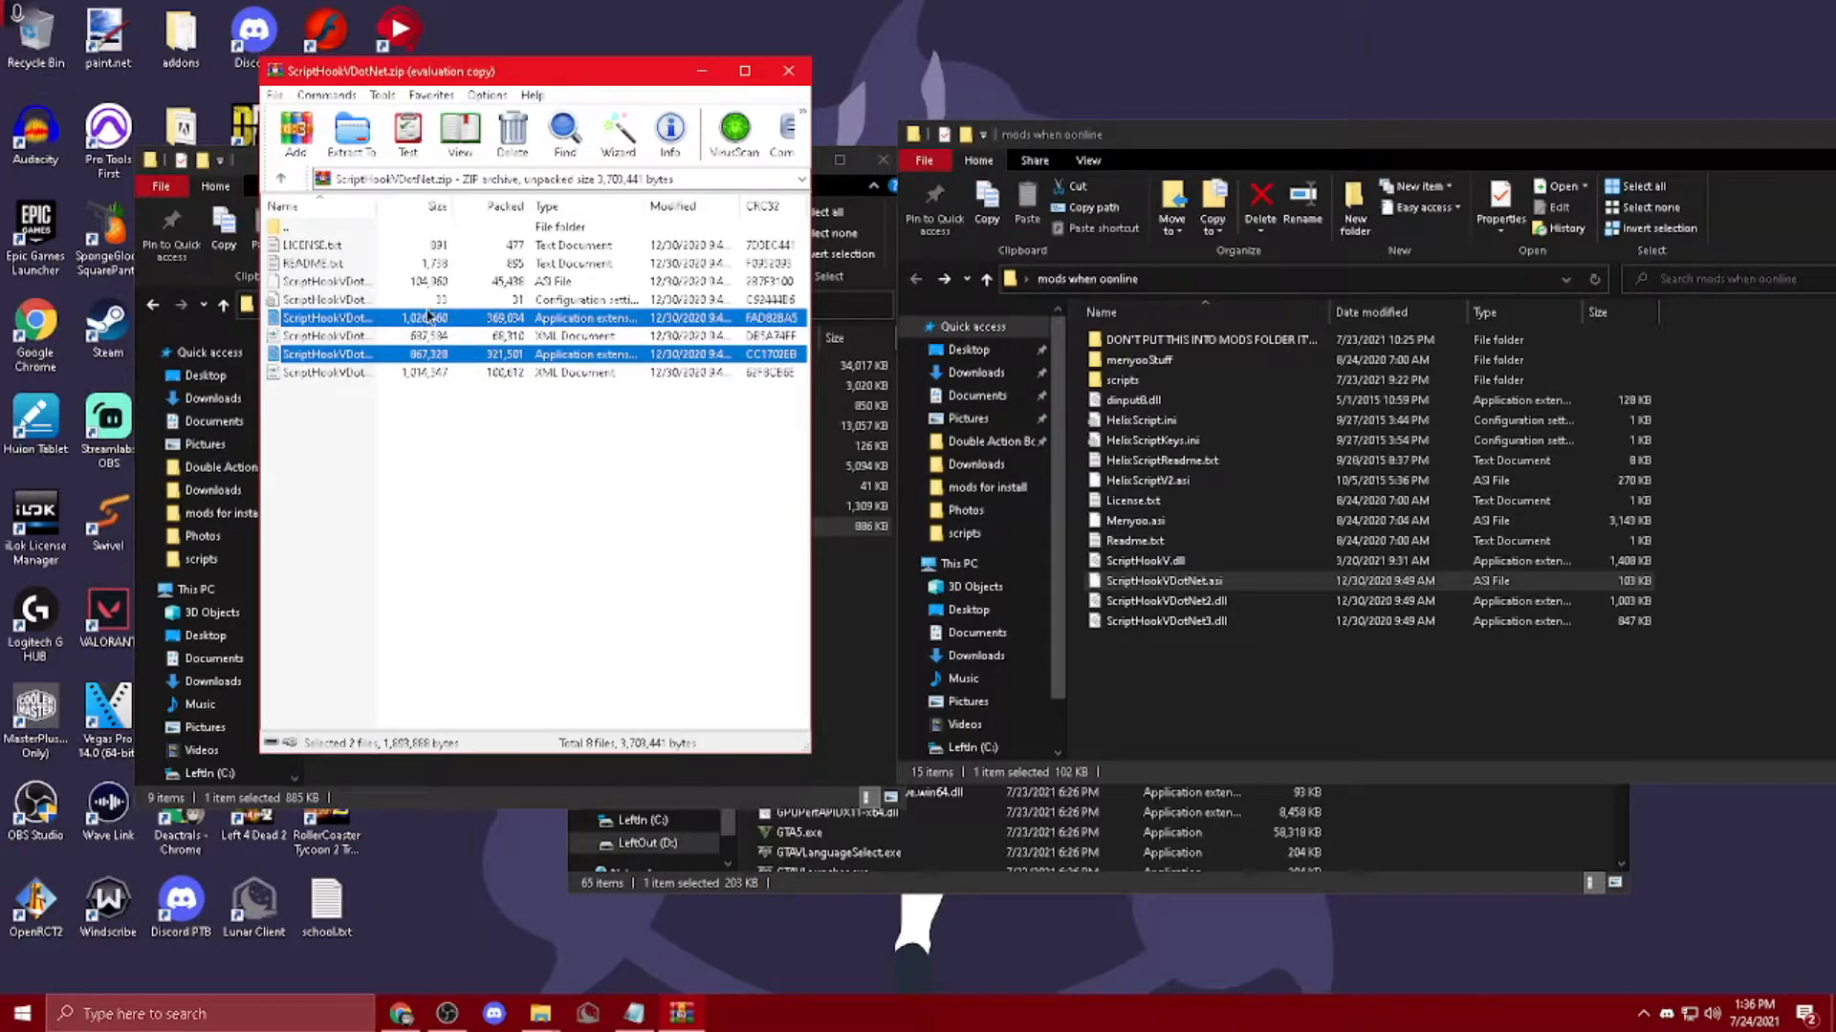
pyautogui.keyDown('ctrl'); pyautogui.click(370, 300); pyautogui.keyUp('ctrl')
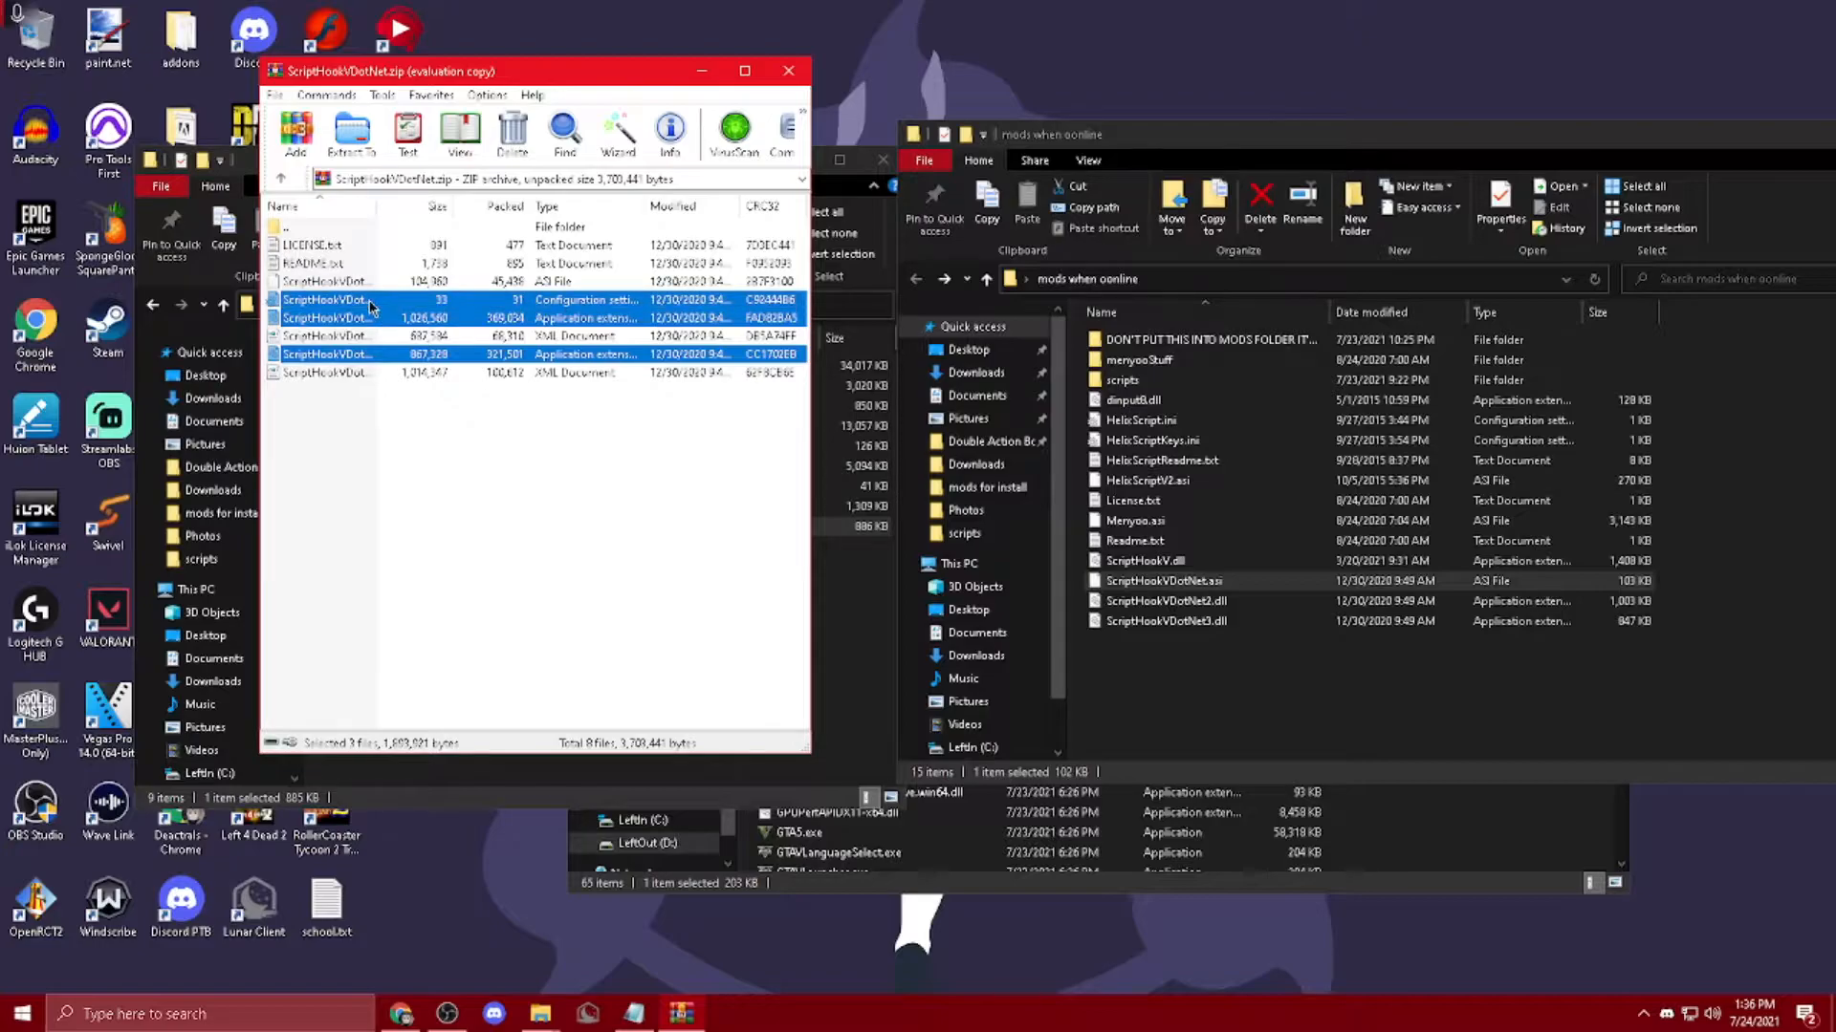
pyautogui.keyDown('ctrl'); pyautogui.click(370, 303); pyautogui.keyUp('ctrl')
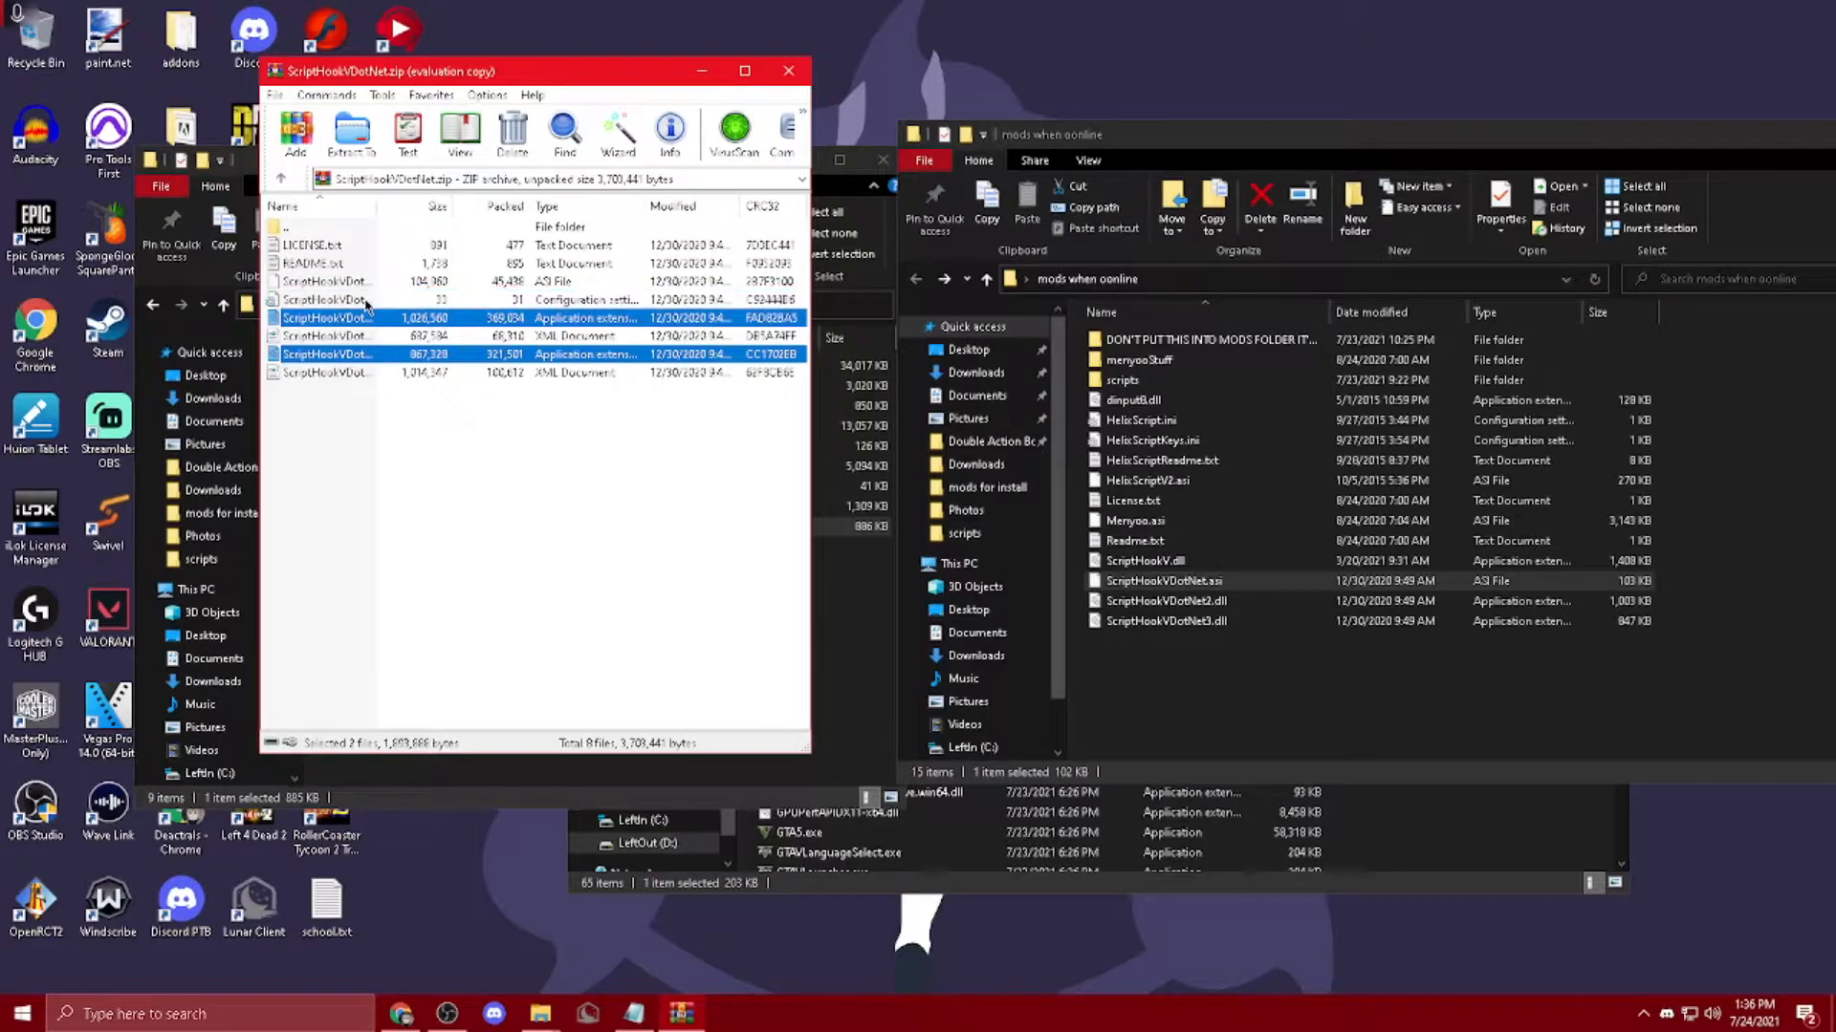
pyautogui.keyDown('ctrl'); pyautogui.click(372, 280); pyautogui.keyUp('ctrl')
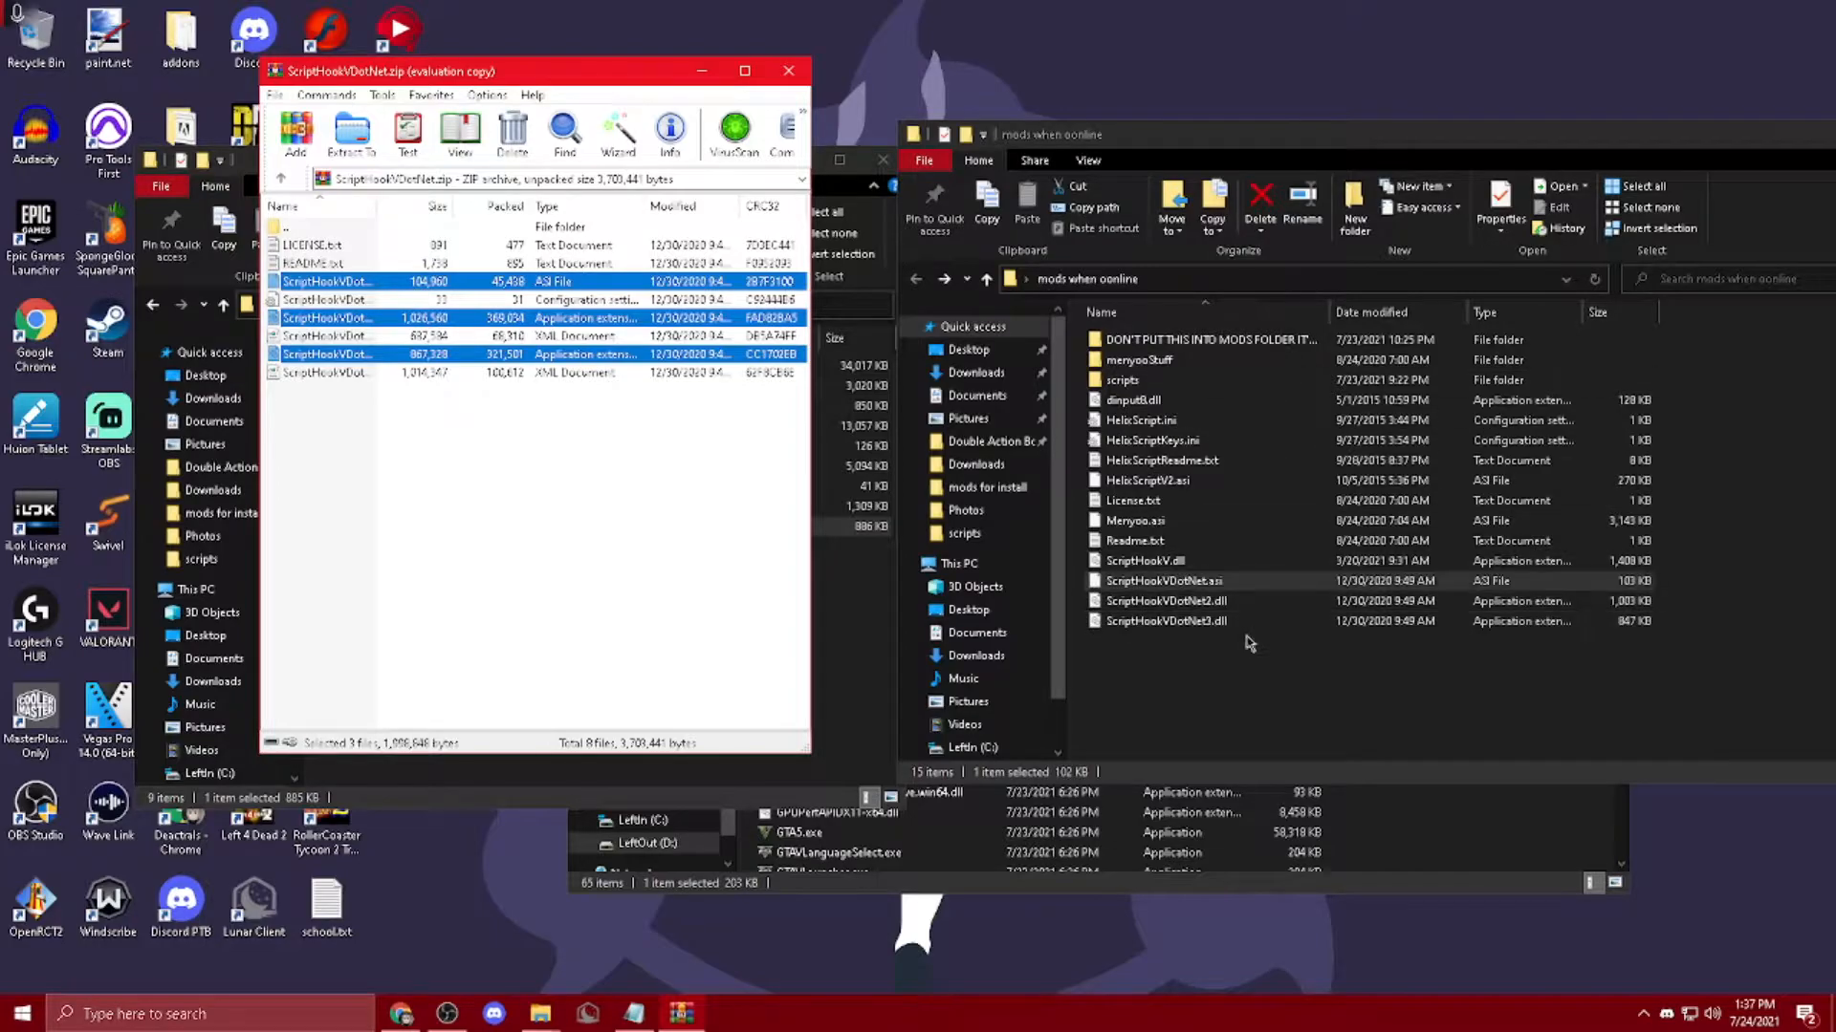
pyautogui.click(788, 73)
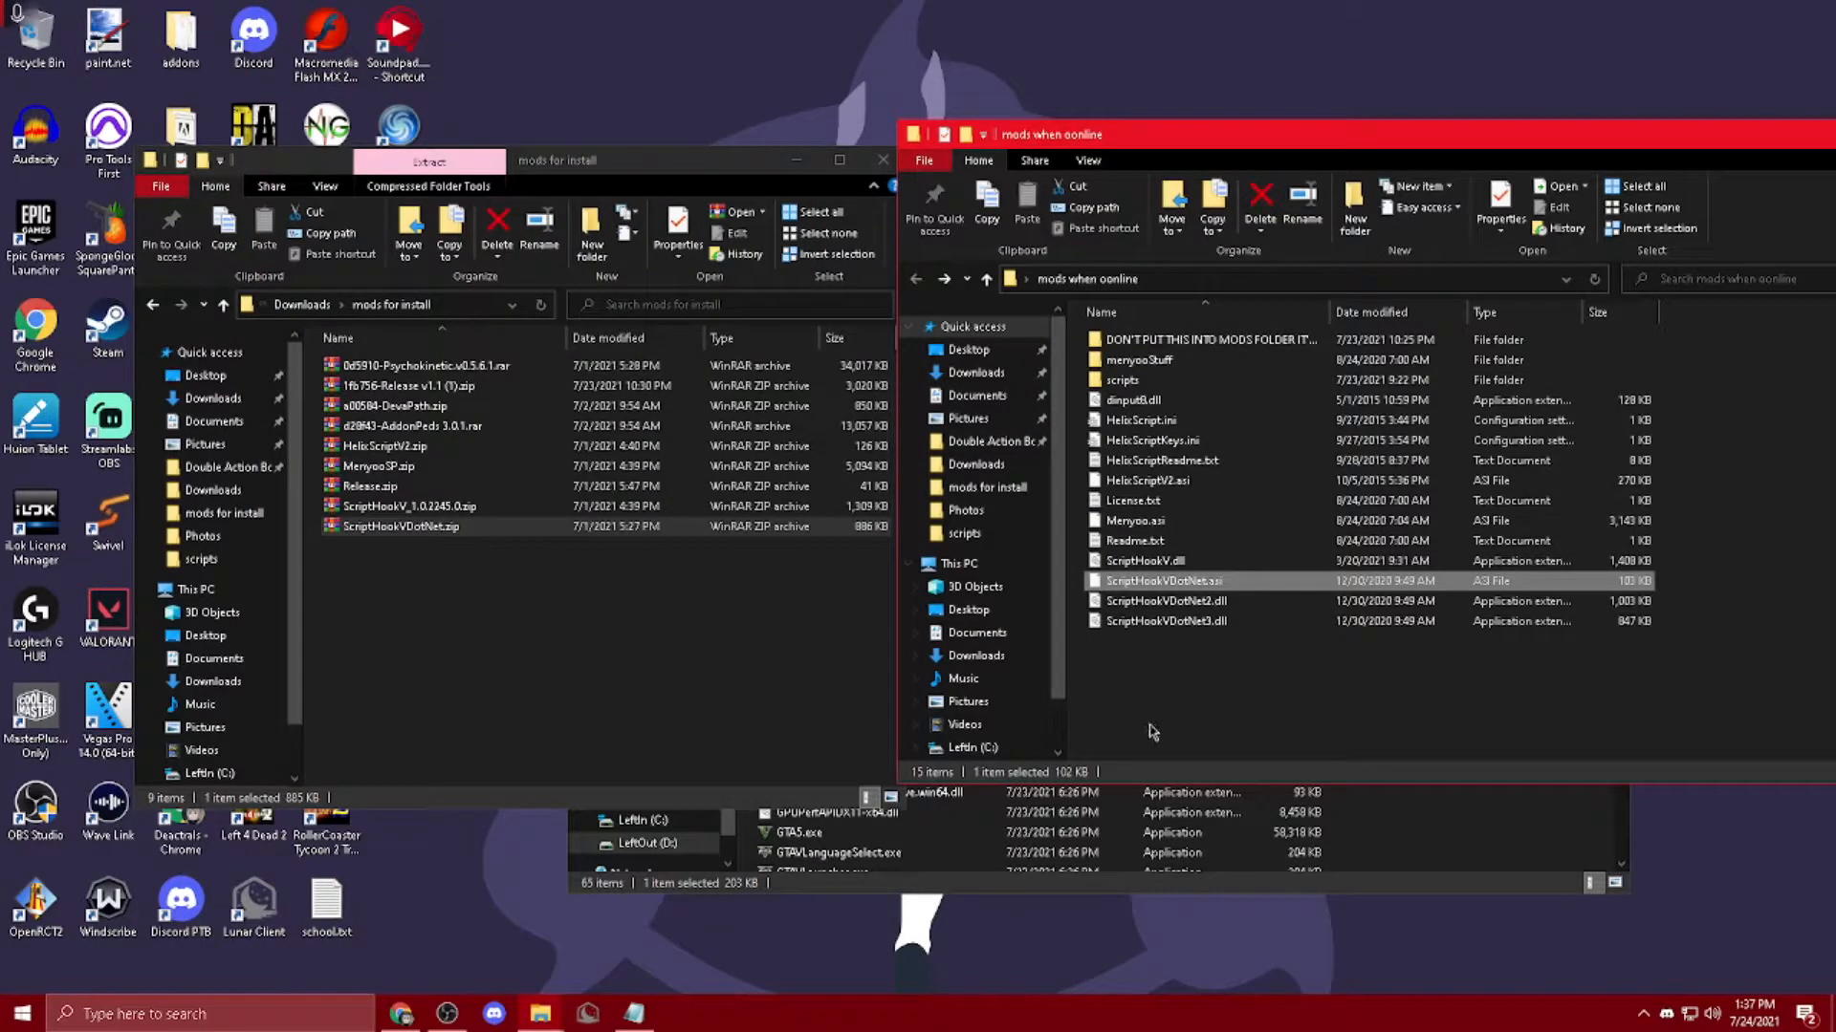
# Step: Point out the collected files in "mods when oonline" and the separate "DON'T PUT THIS INTO MODS FOLDER" folder
pyautogui.moveTo(1188, 708); pyautogui.dragTo(1156, 352)
pyautogui.click(1161, 342)
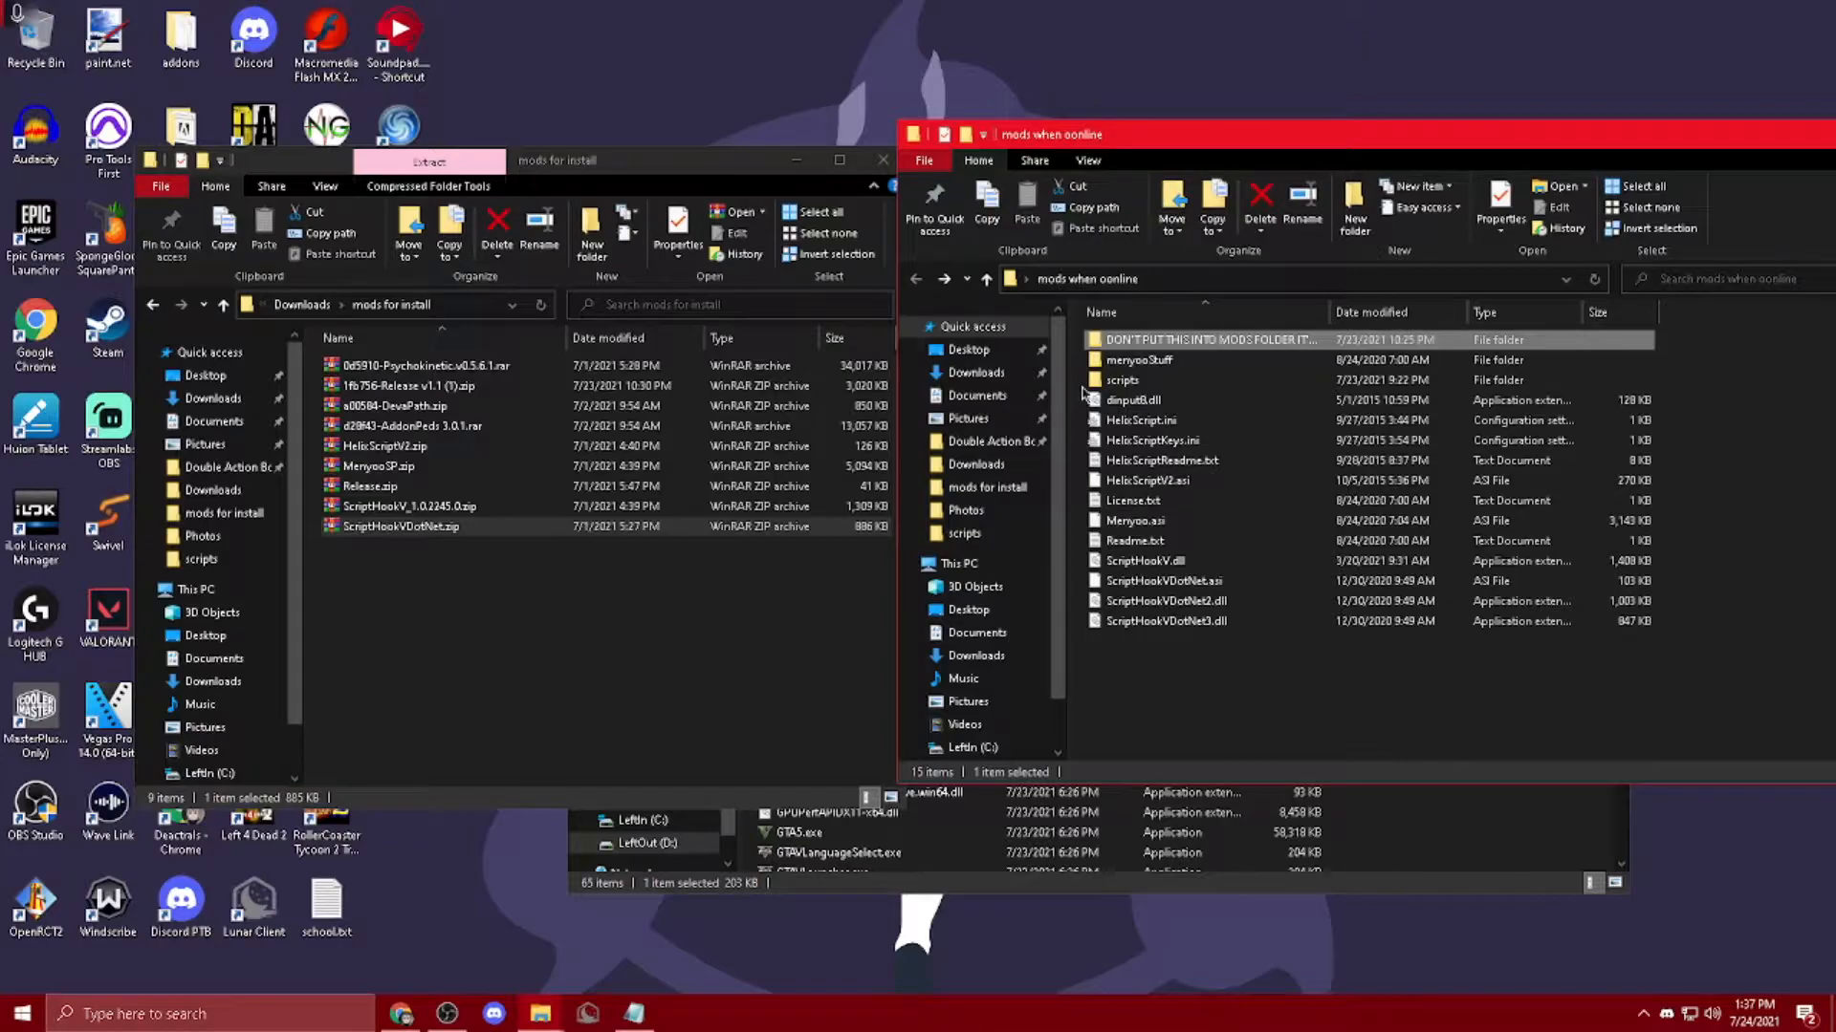
# Step: Close the "mods for install" window and arrange "mods when oonline" next to the Grand Theft Auto V folder
pyautogui.click(655, 185)
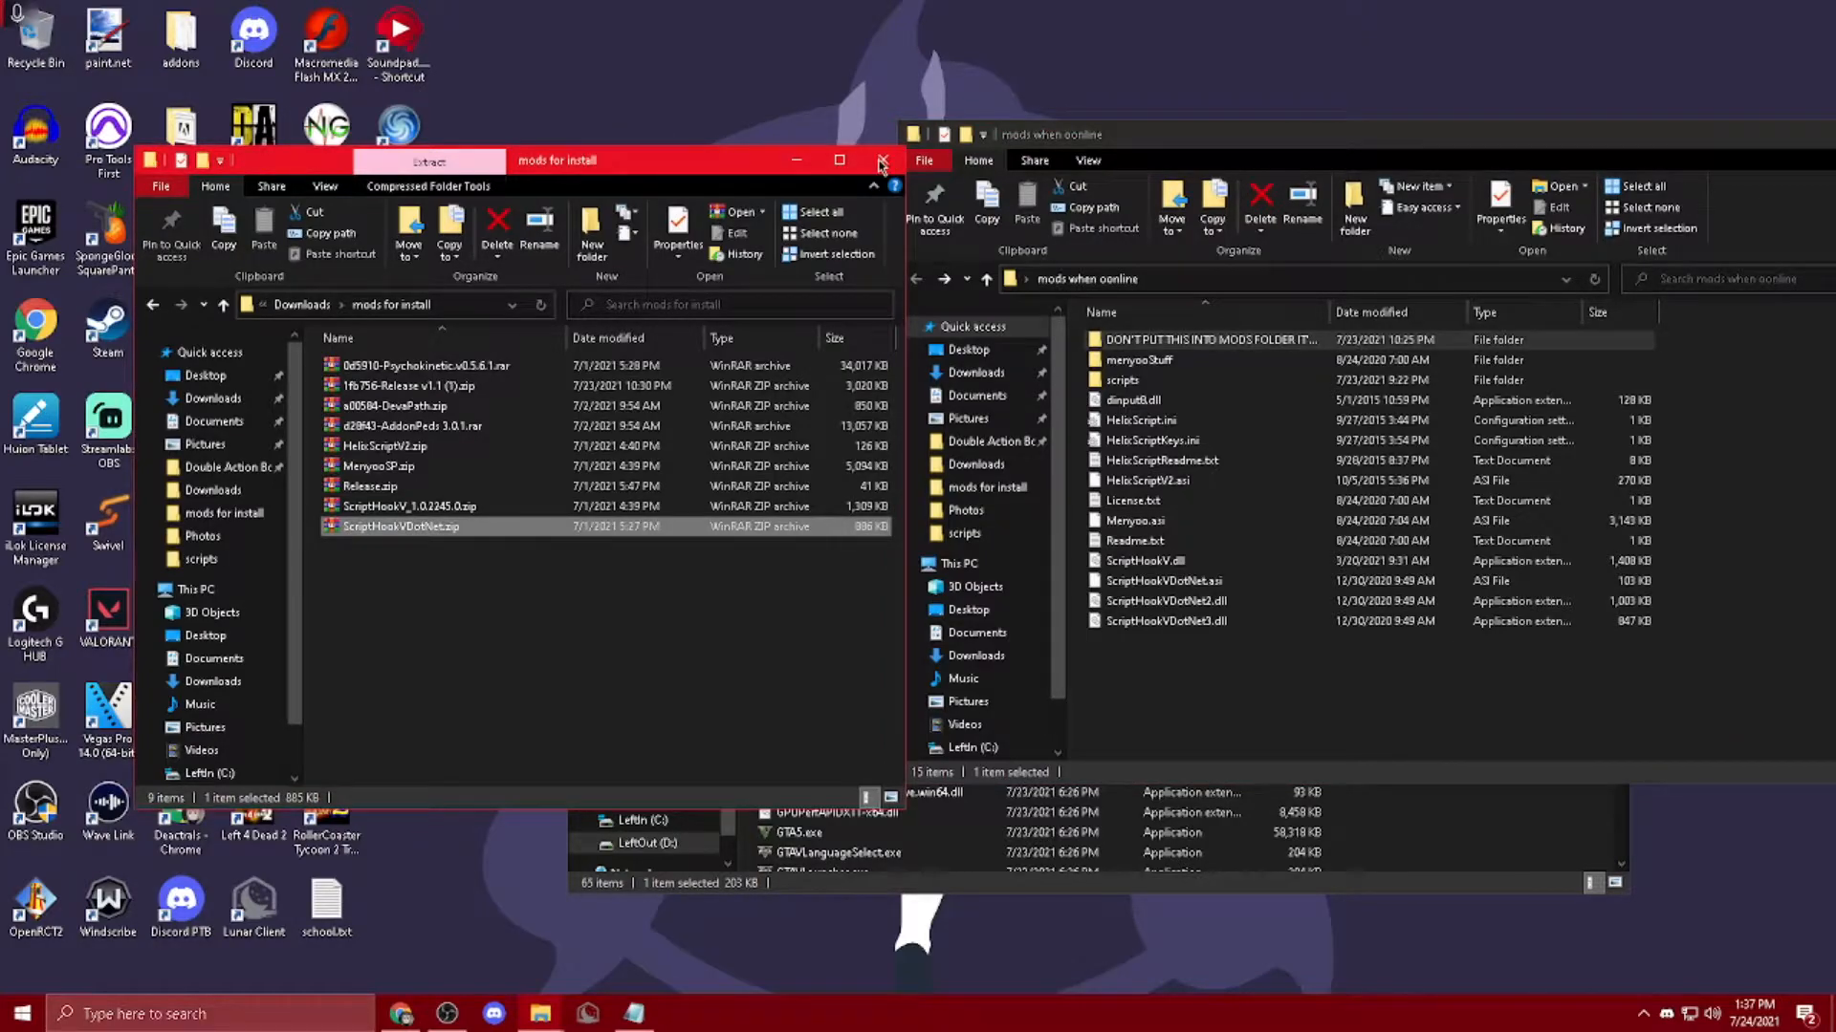
pyautogui.click(881, 164)
pyautogui.moveTo(1050, 146); pyautogui.dragTo(426, 140)
pyautogui.click(1433, 329)
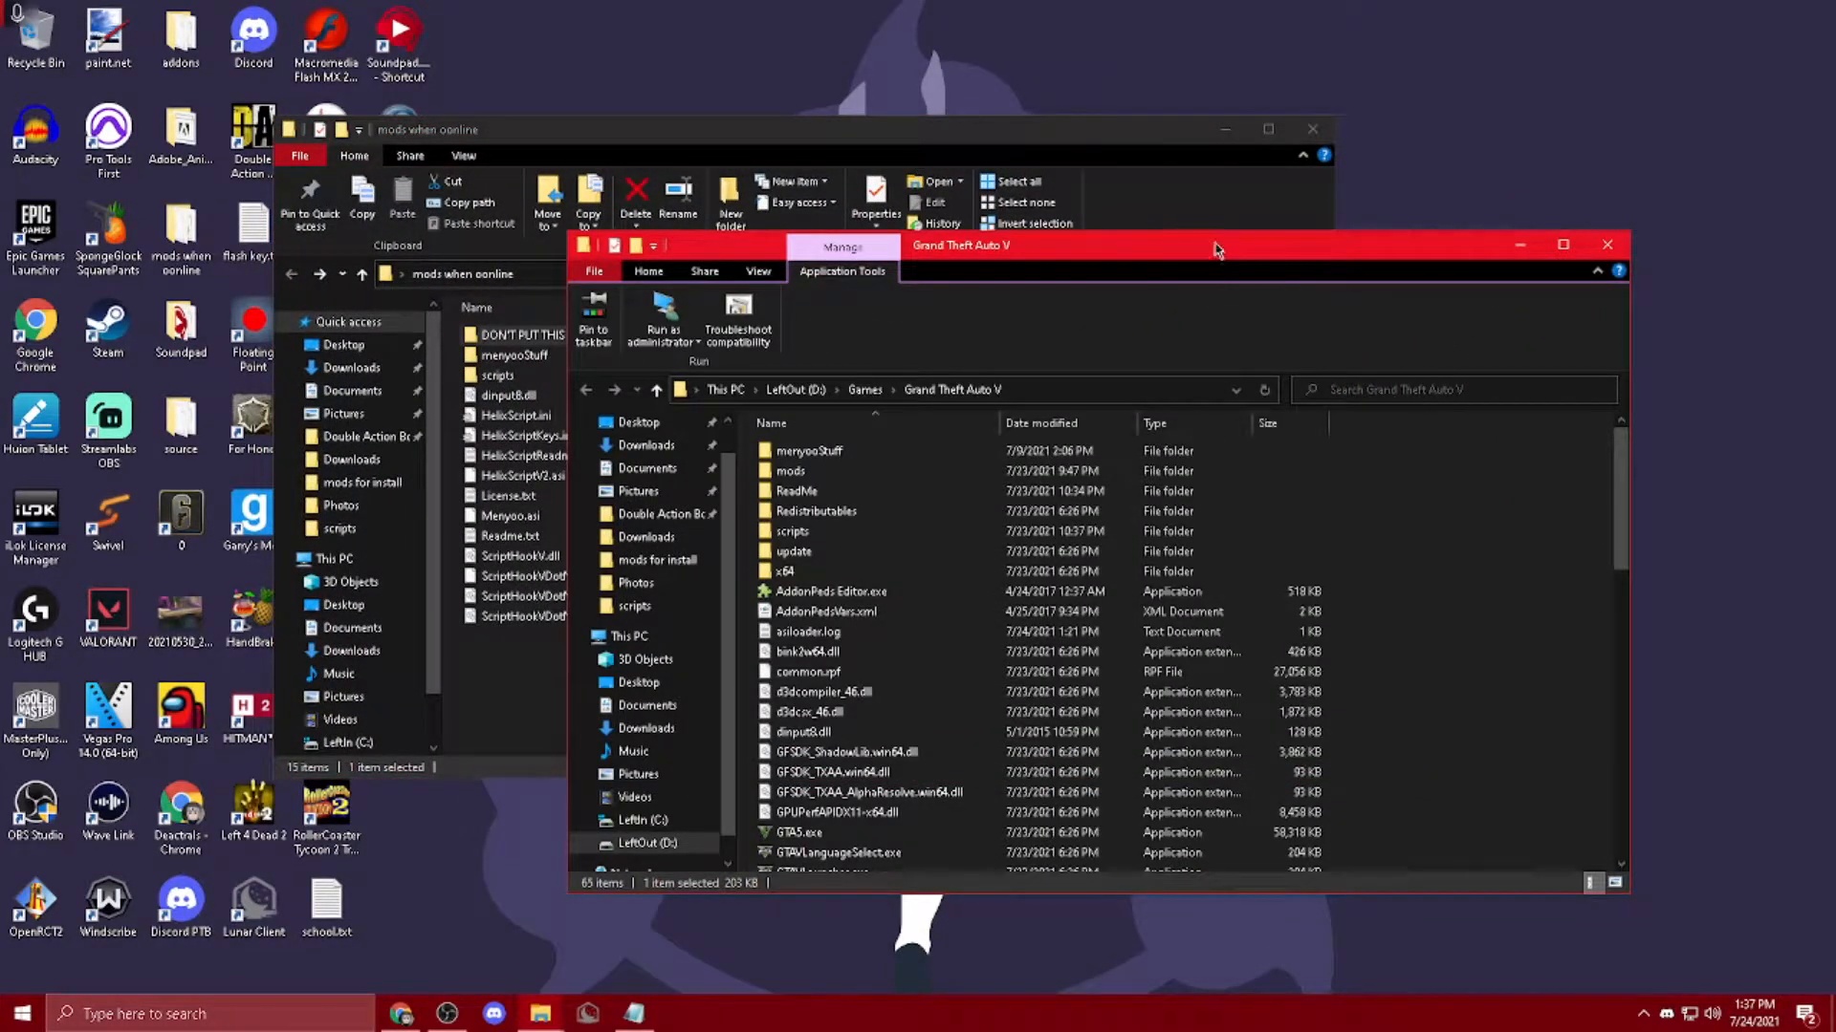
# Step: Select all items in "mods when oonline" and bring the Grand Theft Auto V folder forward as their destination
pyautogui.moveTo(521, 662); pyautogui.dragTo(475, 702)
pyautogui.click(1383, 635)
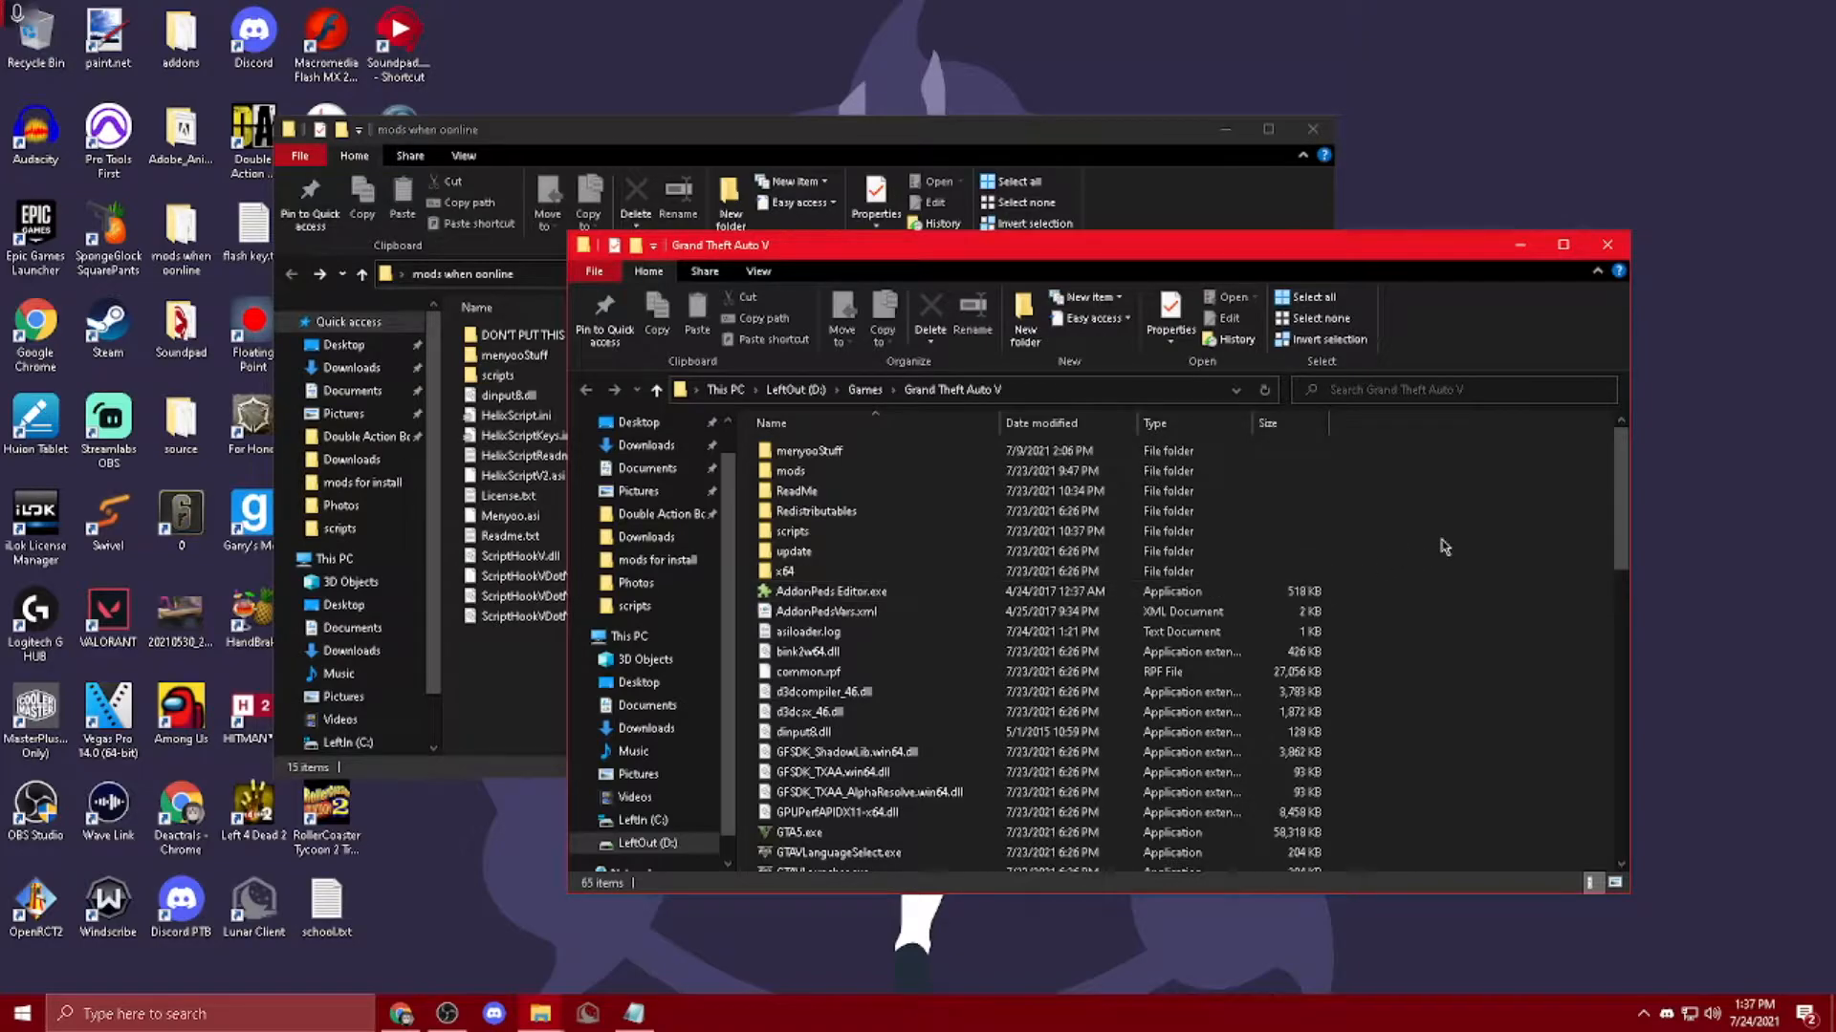
pyautogui.moveTo(543, 654); pyautogui.dragTo(1013, 335)
pyautogui.click(1461, 687)
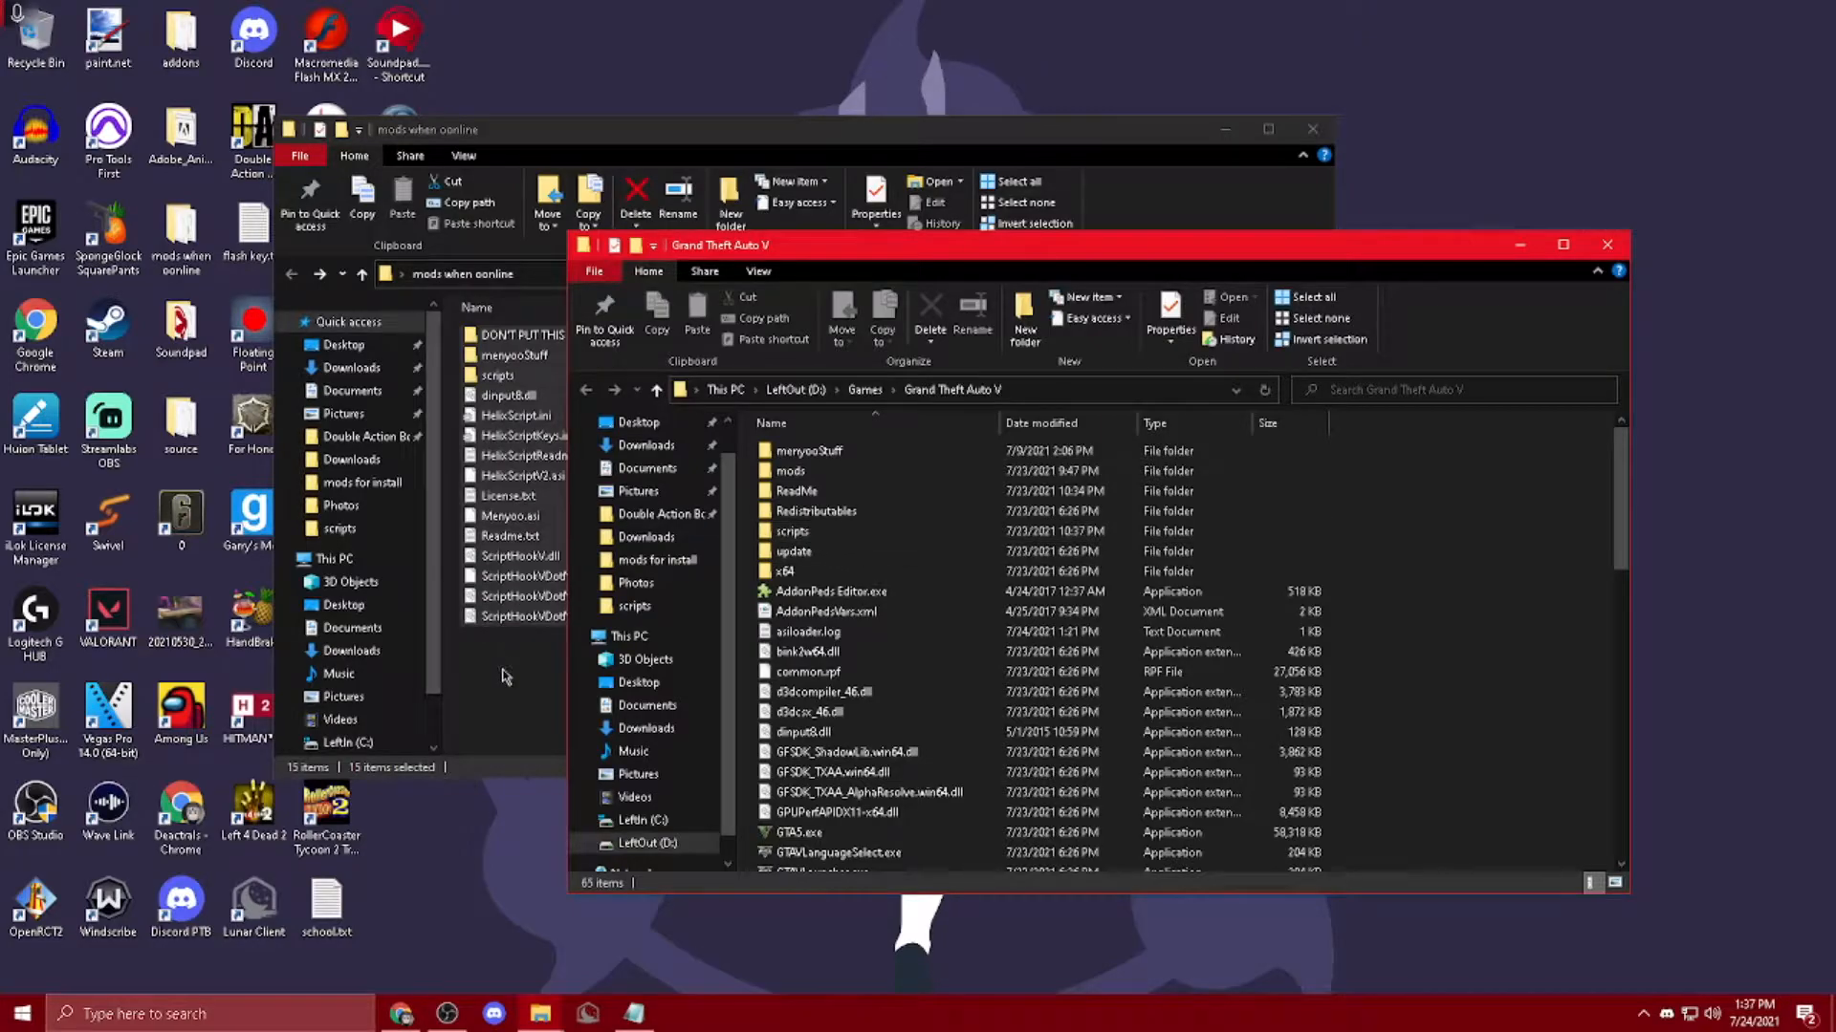
# Step: View the mods folder inside Grand Theft Auto V and return to the game directory
pyautogui.doubleClick(908, 473)
pyautogui.hotkey('alt', 'Left')
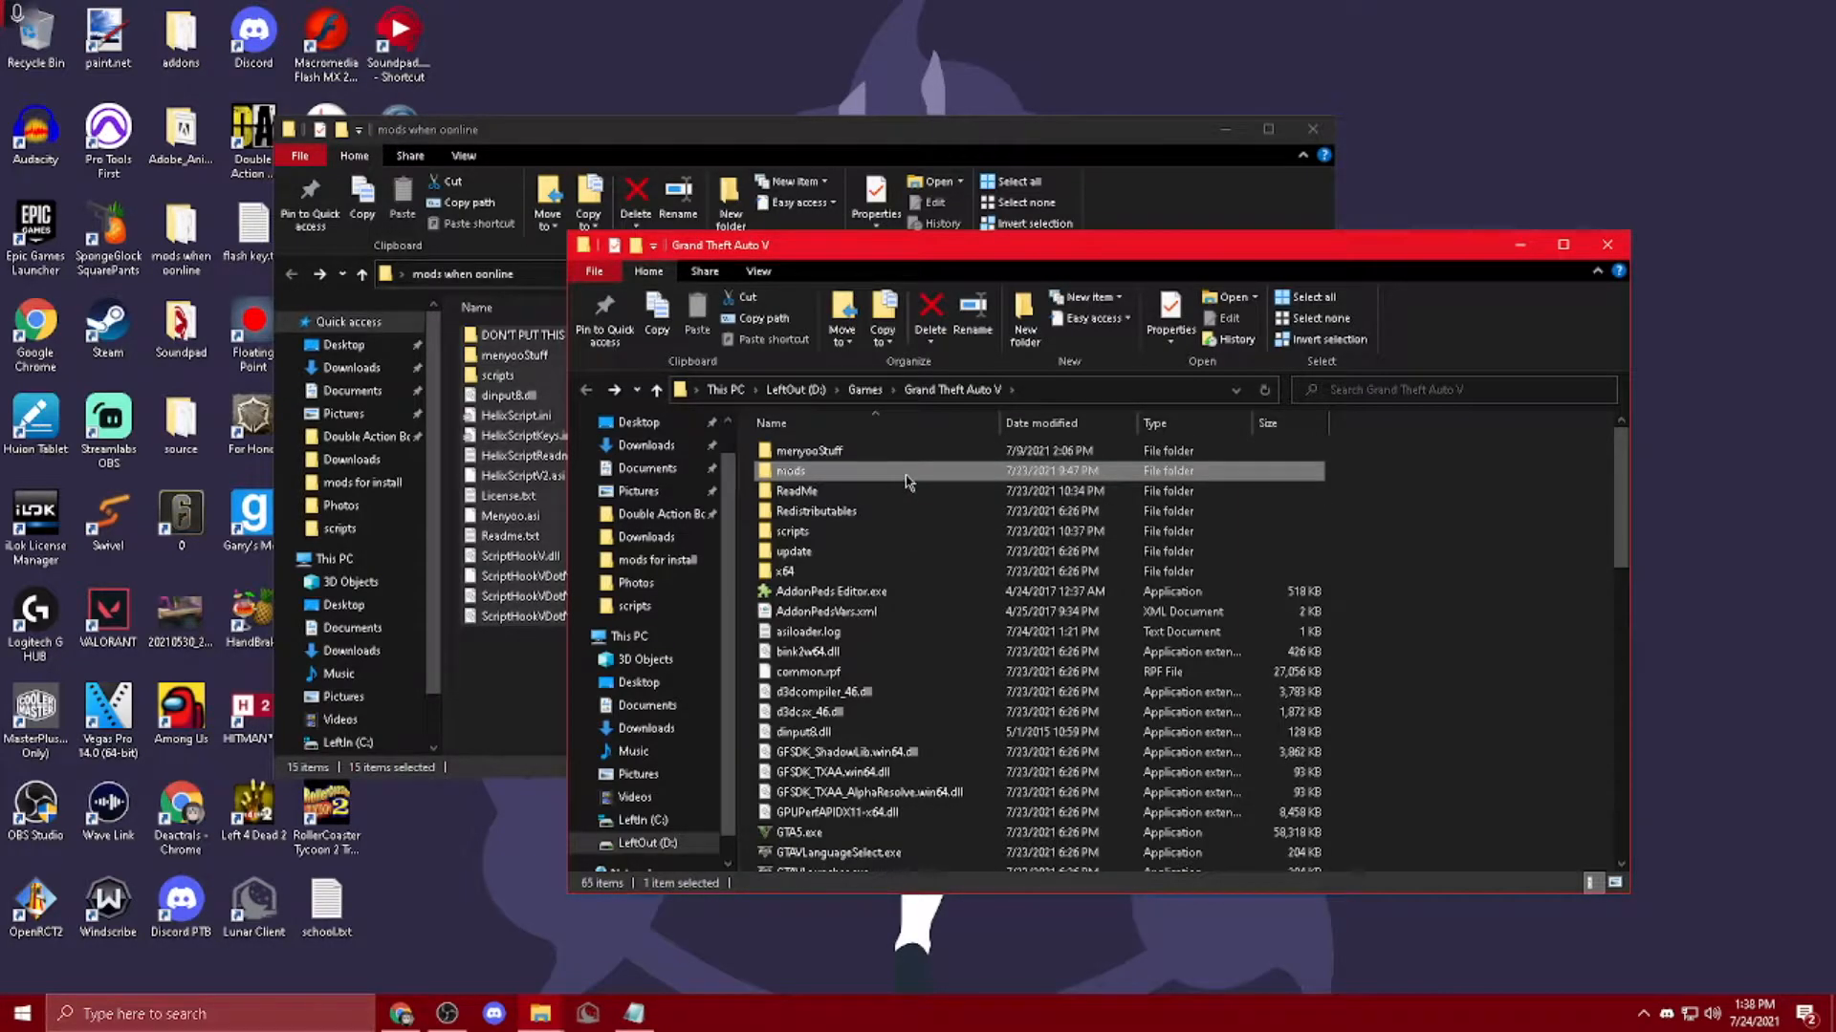
# Step: Open the scripts folder in the Grand Theft Auto V directory and move its window clear of "mods when oonline"
pyautogui.click(868, 539)
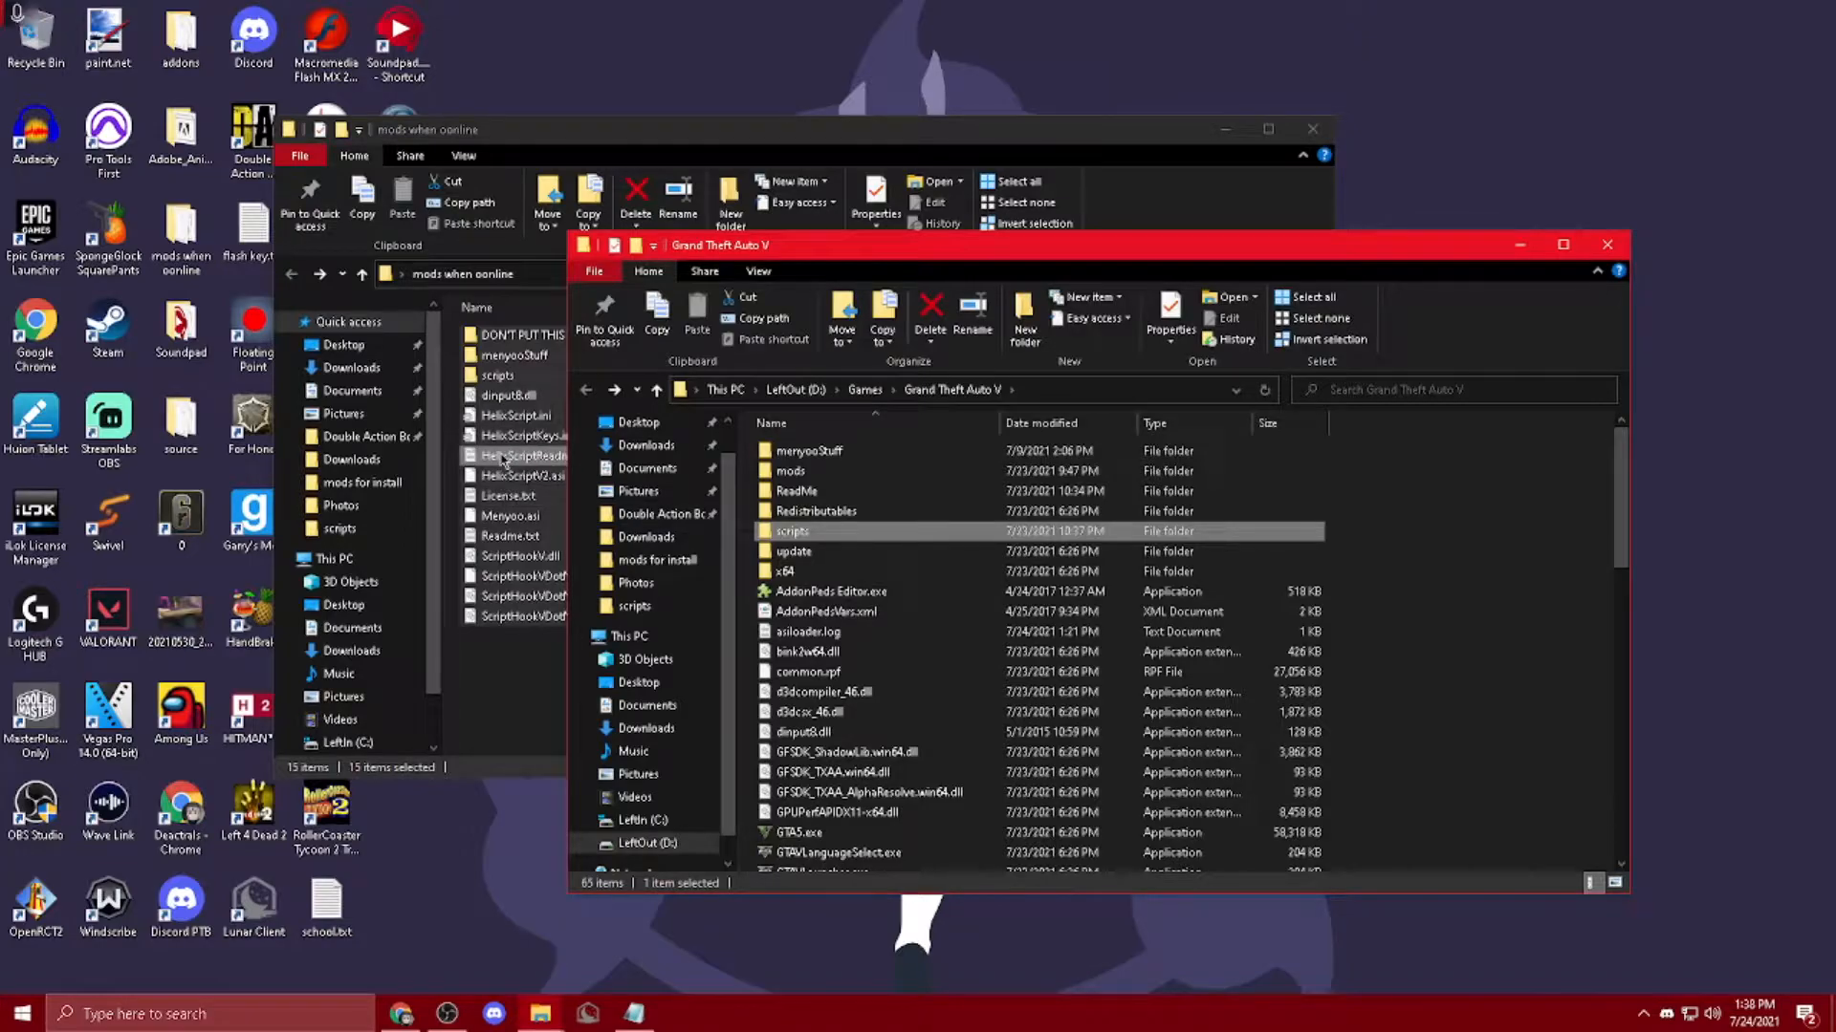
pyautogui.click(466, 378)
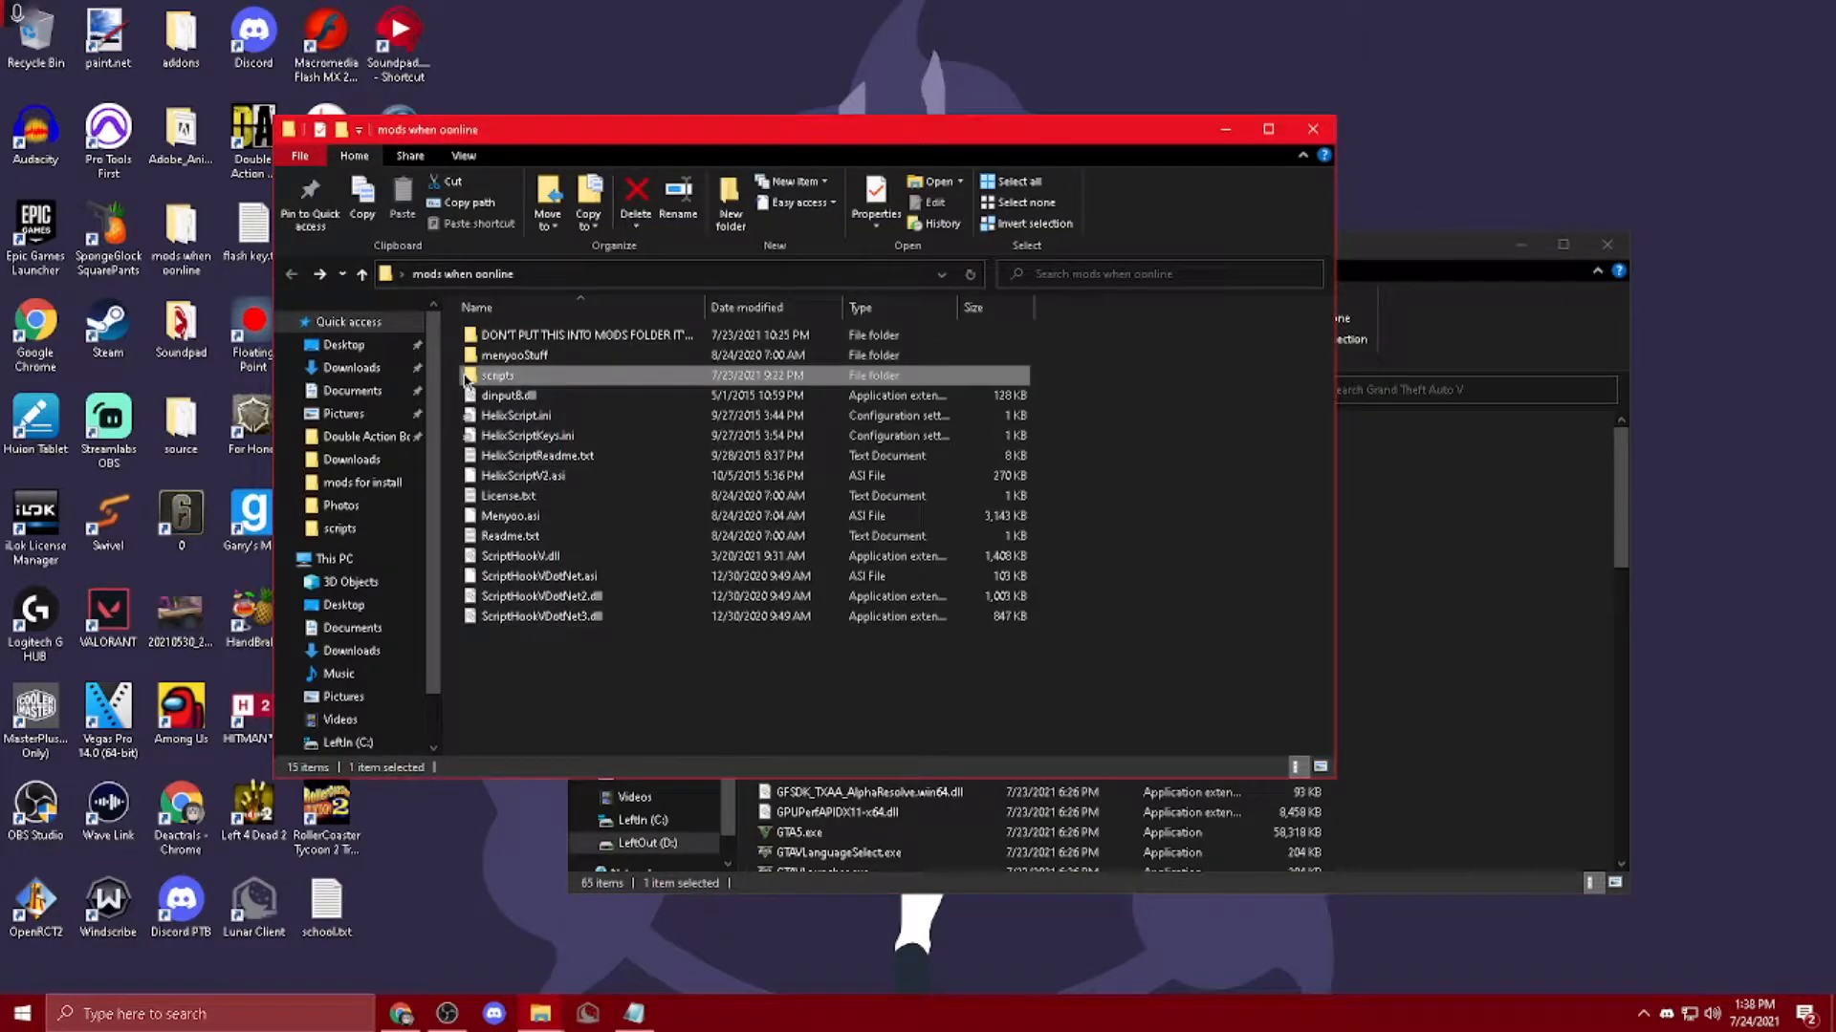
pyautogui.click(792, 549)
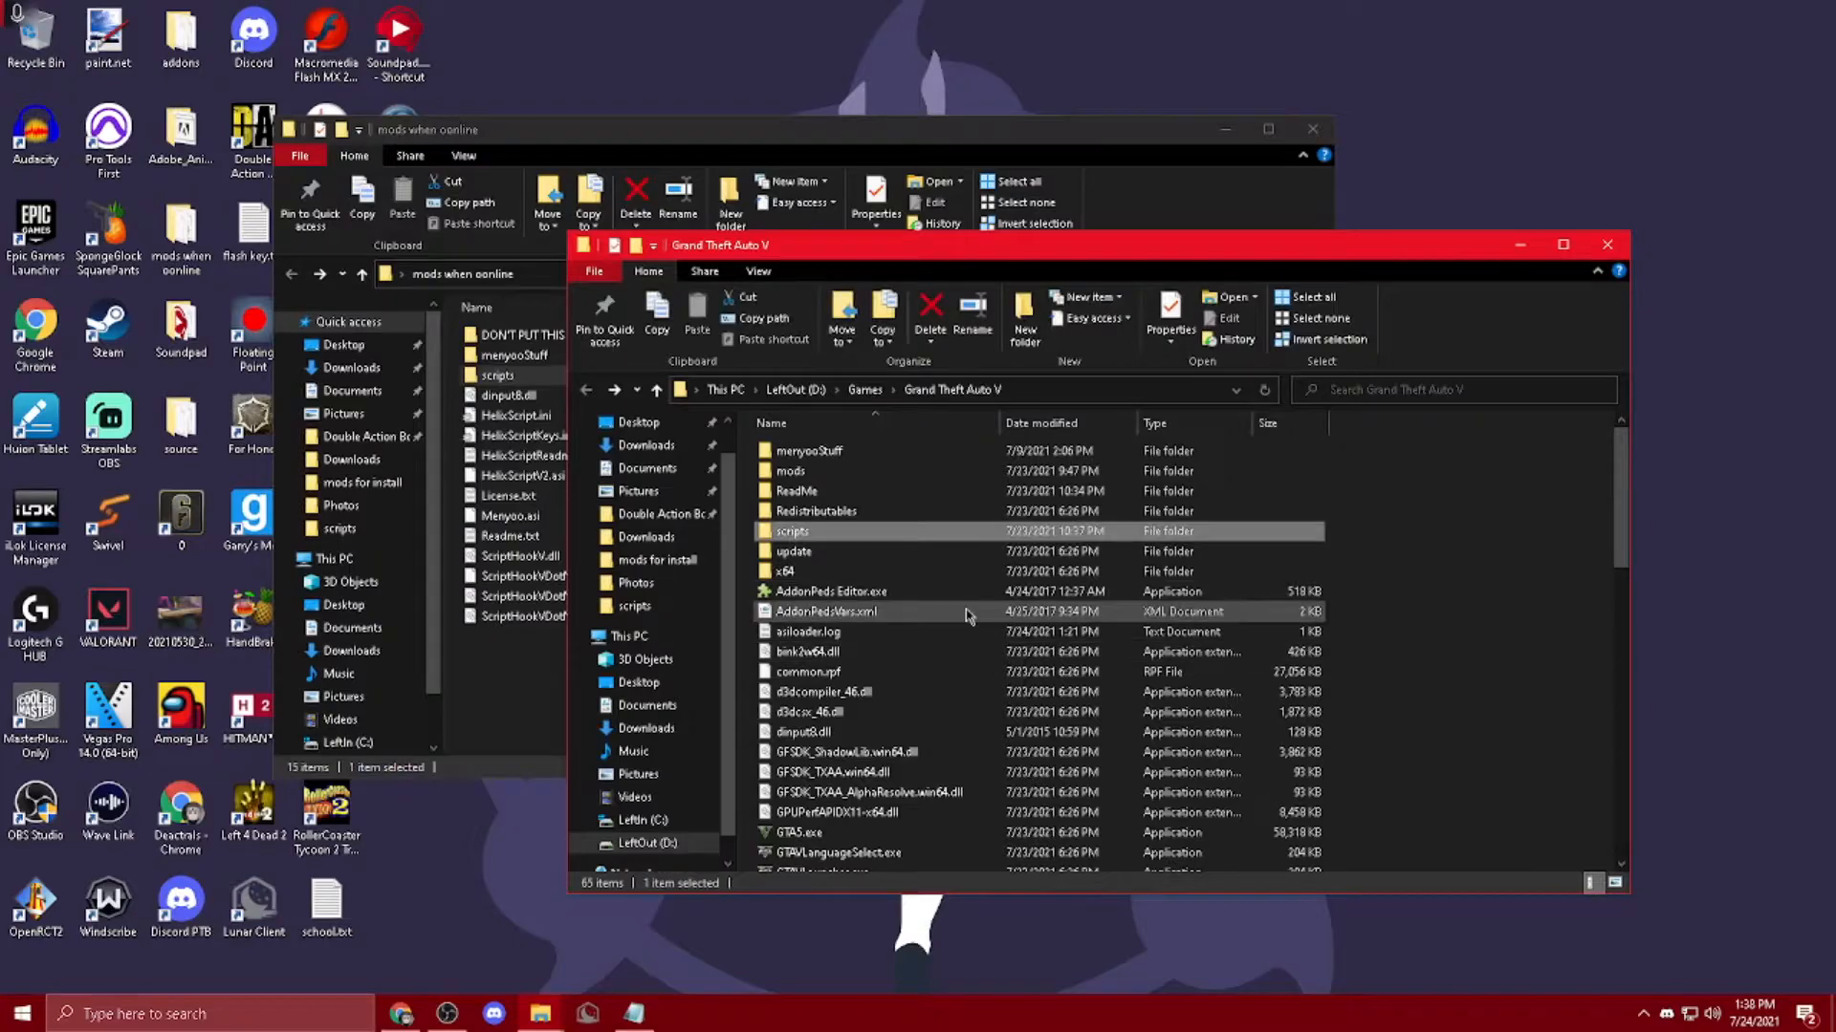
pyautogui.doubleClick(806, 535)
pyautogui.moveTo(824, 723); pyautogui.dragTo(834, 441)
pyautogui.click(882, 764)
pyautogui.moveTo(850, 244); pyautogui.dragTo(1022, 98)
# Step: View the contents of the scripts folder inside "mods when oonline" and return to its parent folder
pyautogui.moveTo(524, 697); pyautogui.dragTo(562, 327)
pyautogui.click(657, 661)
pyautogui.doubleClick(589, 383)
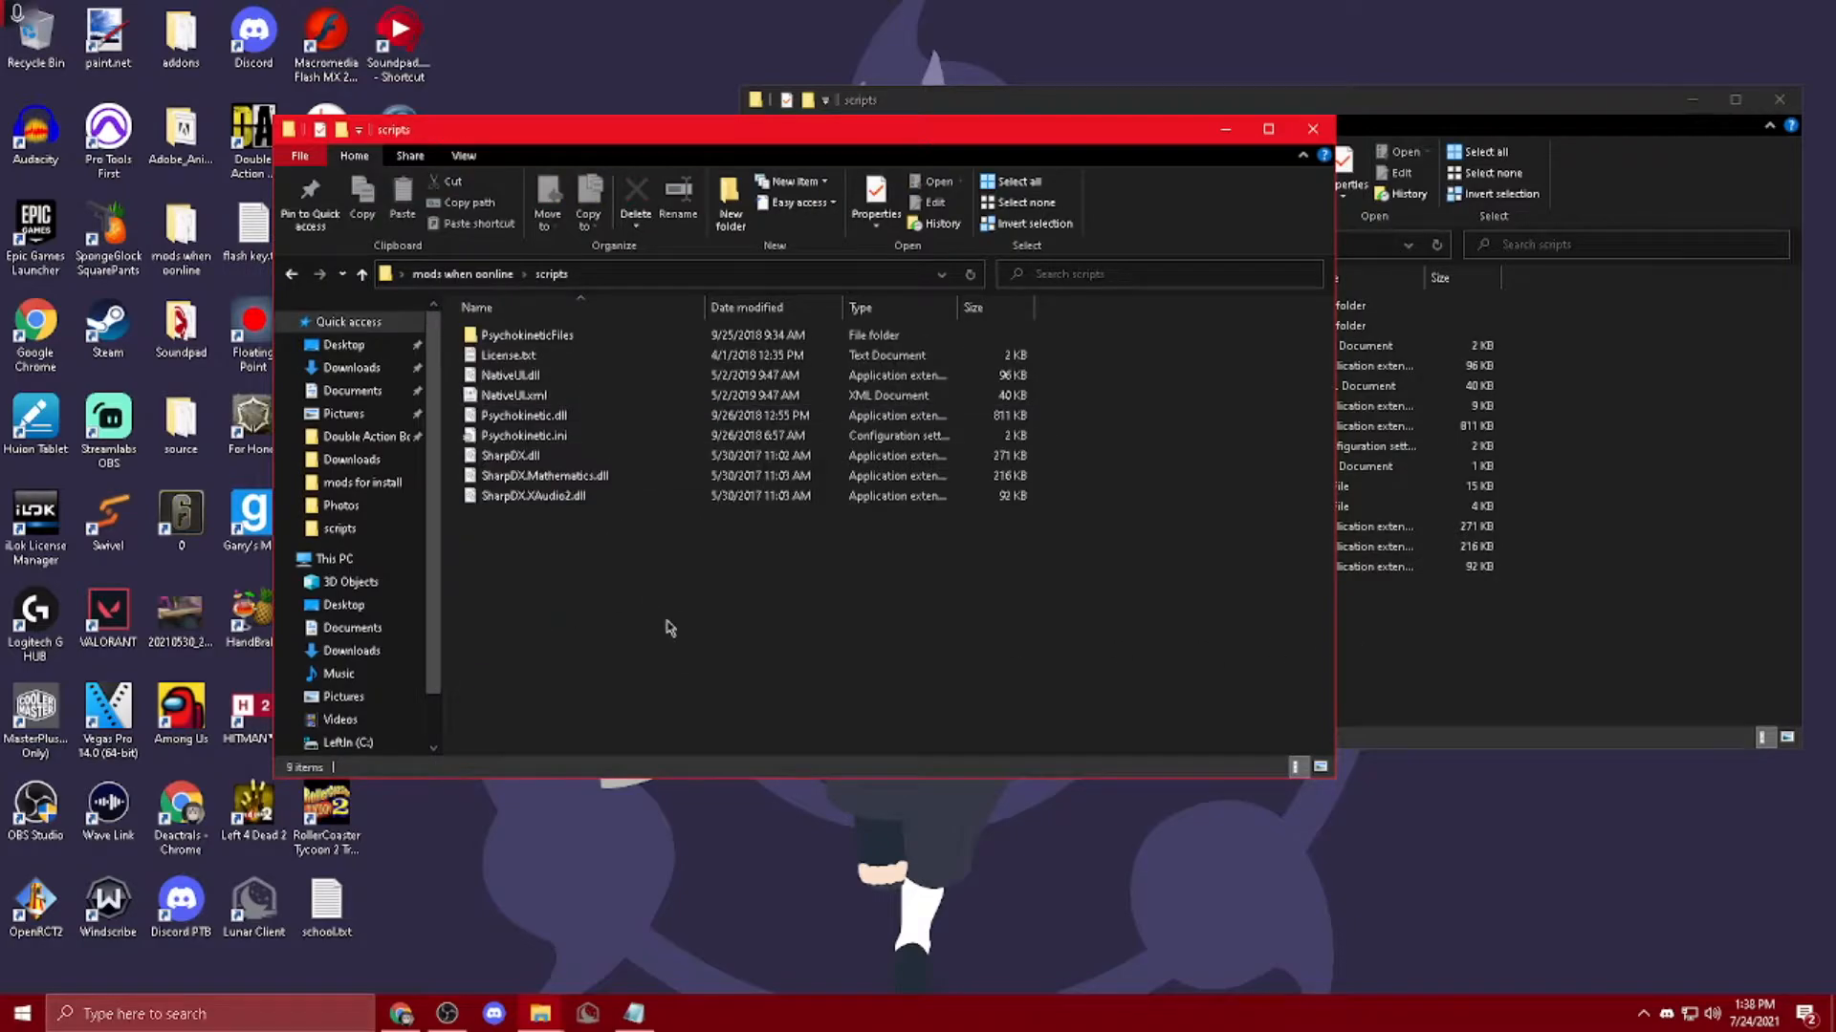
pyautogui.hotkey('alt', 'Left')
# Step: Point out the scripts folder in "mods when oonline" and highlight all items in the game's scripts folder for comparison
pyautogui.click(1403, 676)
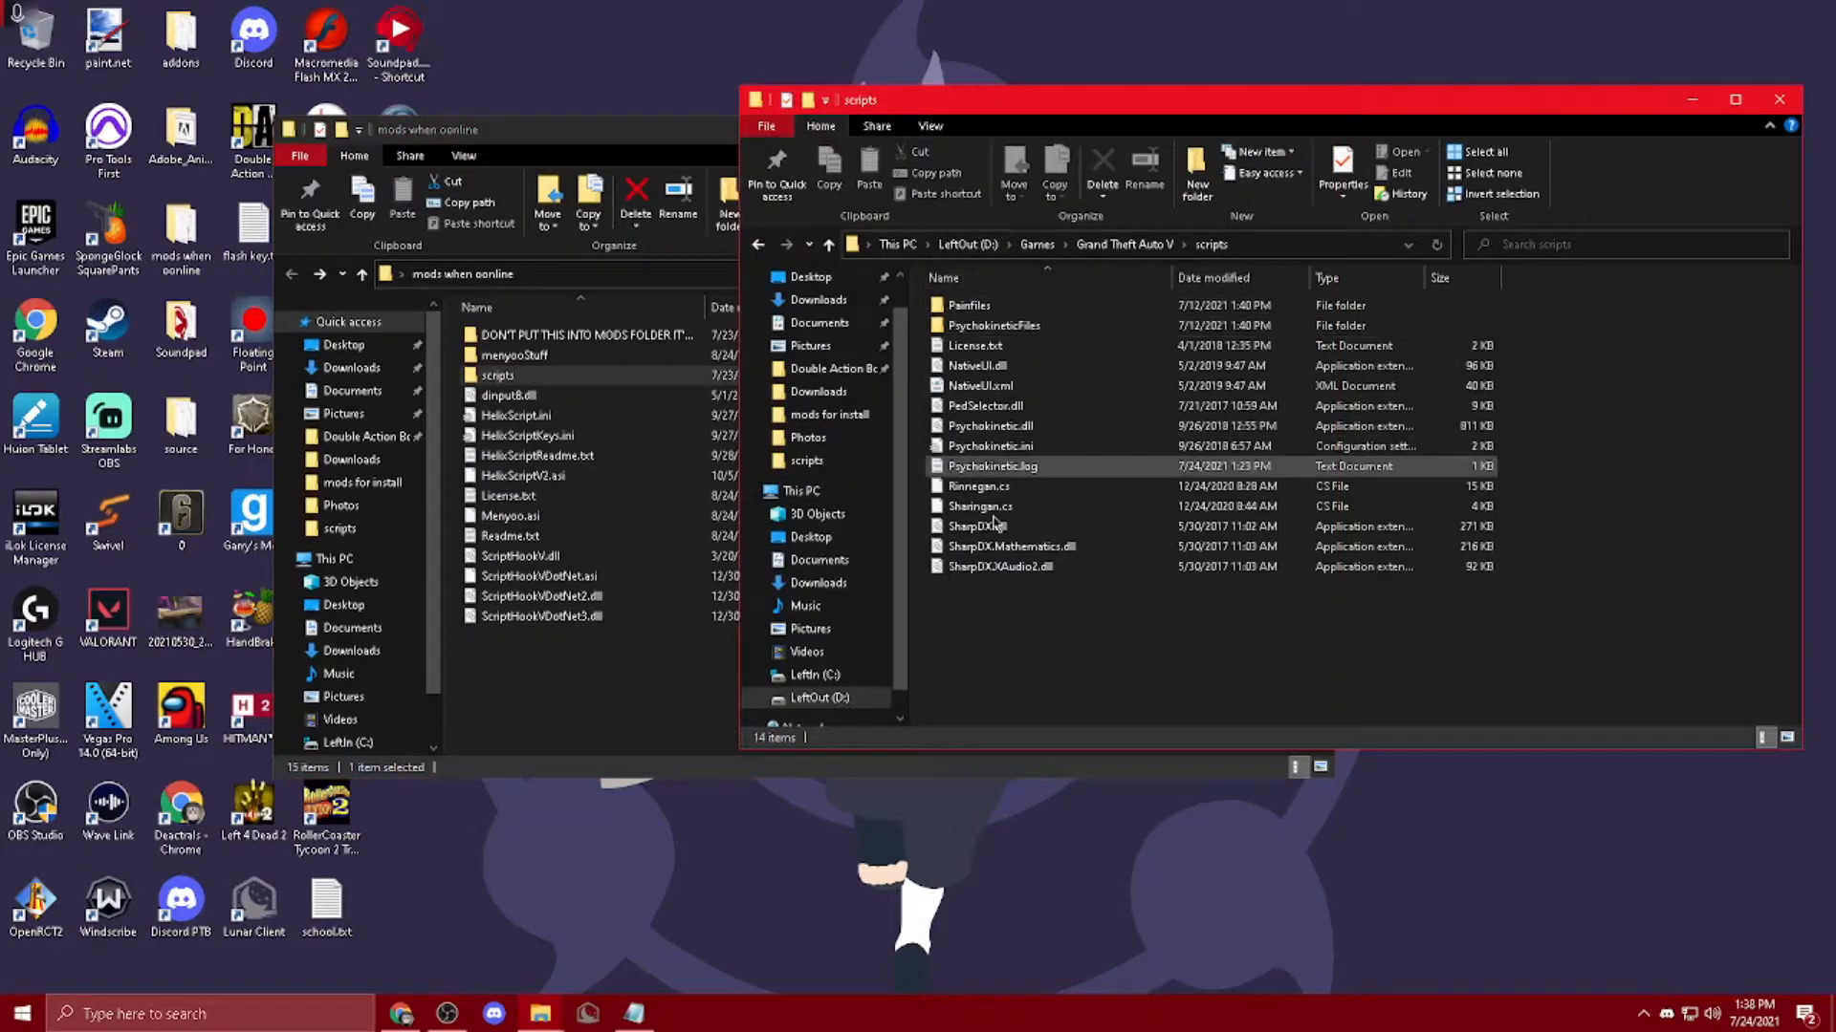
pyautogui.moveTo(997, 663); pyautogui.dragTo(1047, 325)
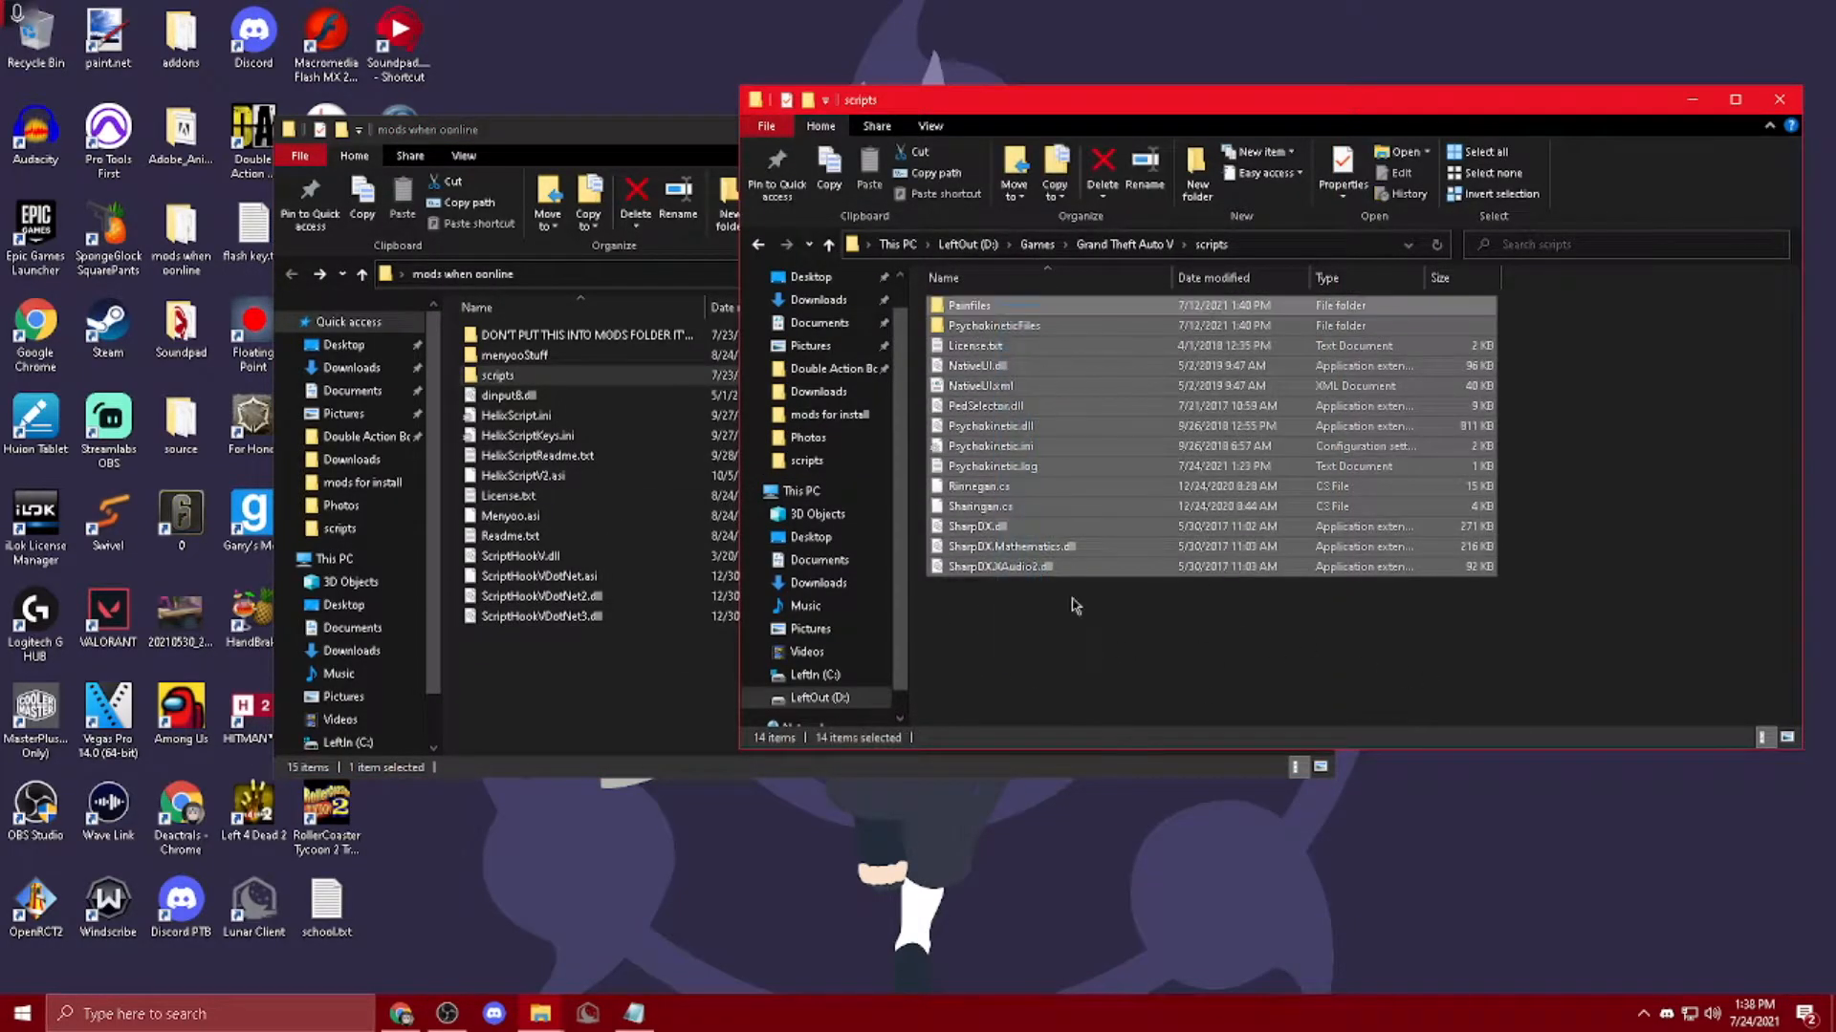
pyautogui.click(1076, 608)
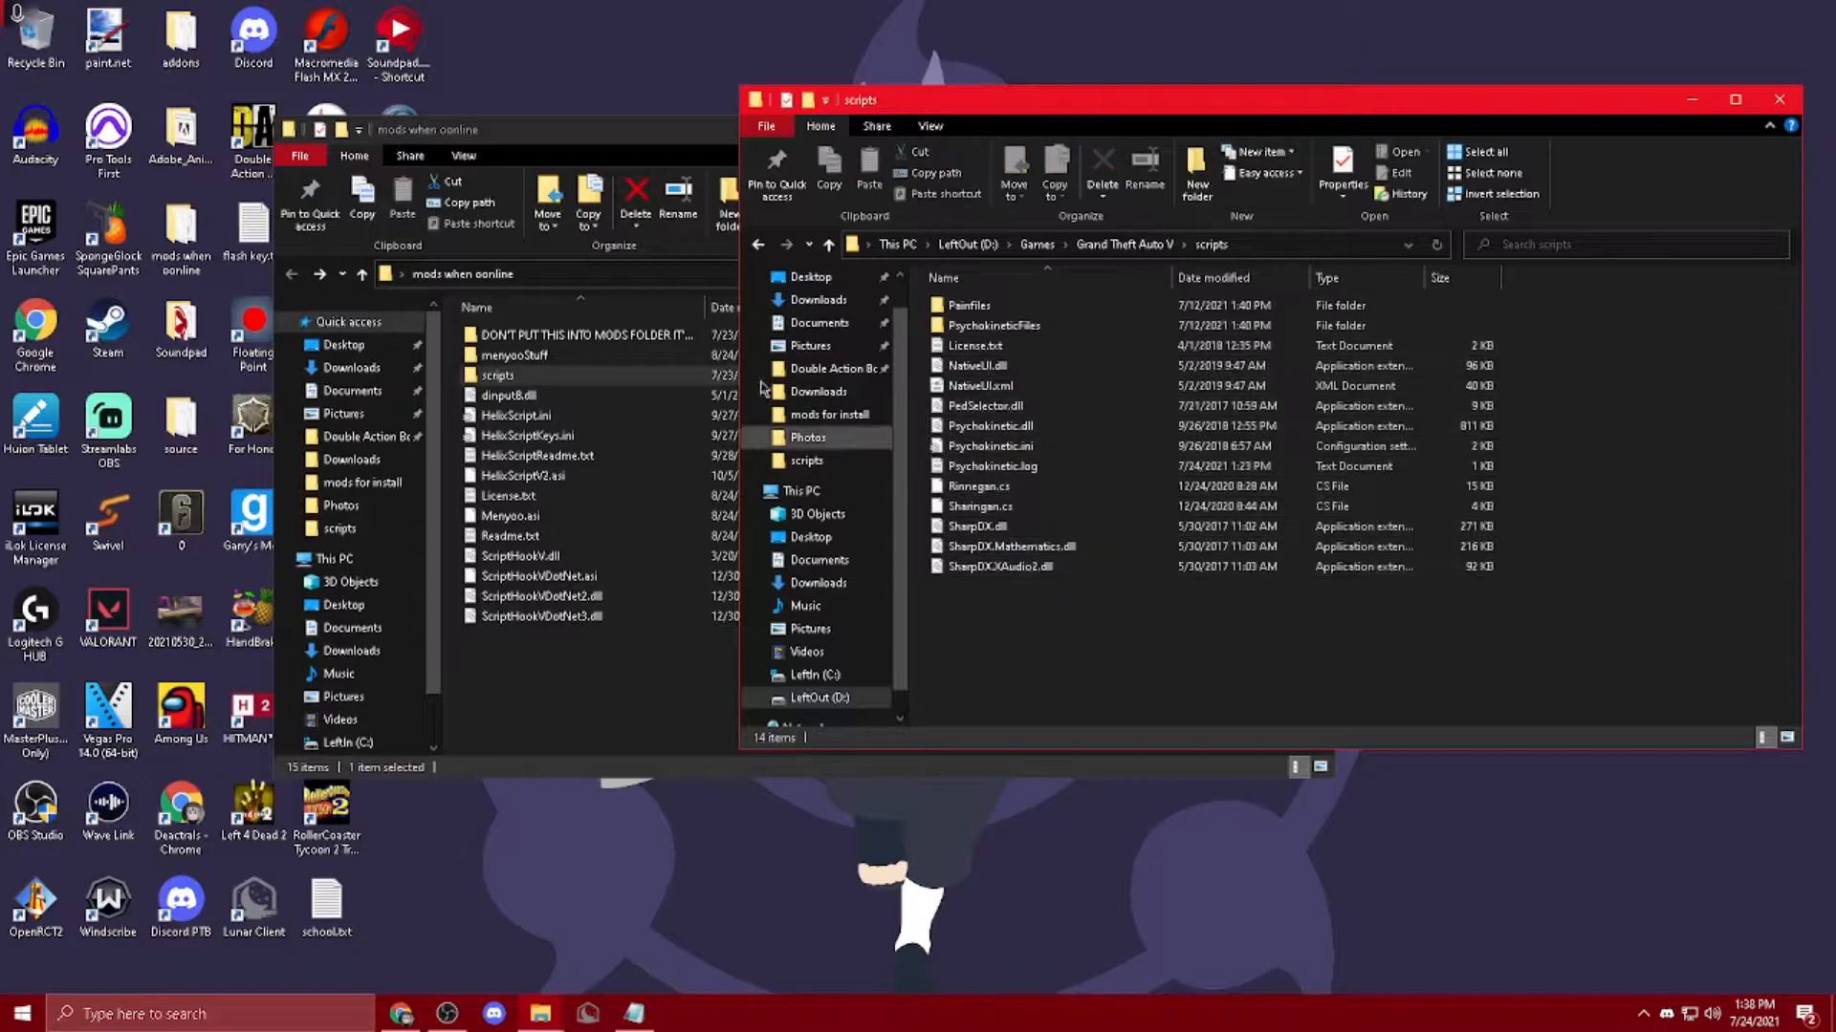
pyautogui.click(587, 378)
pyautogui.click(1429, 703)
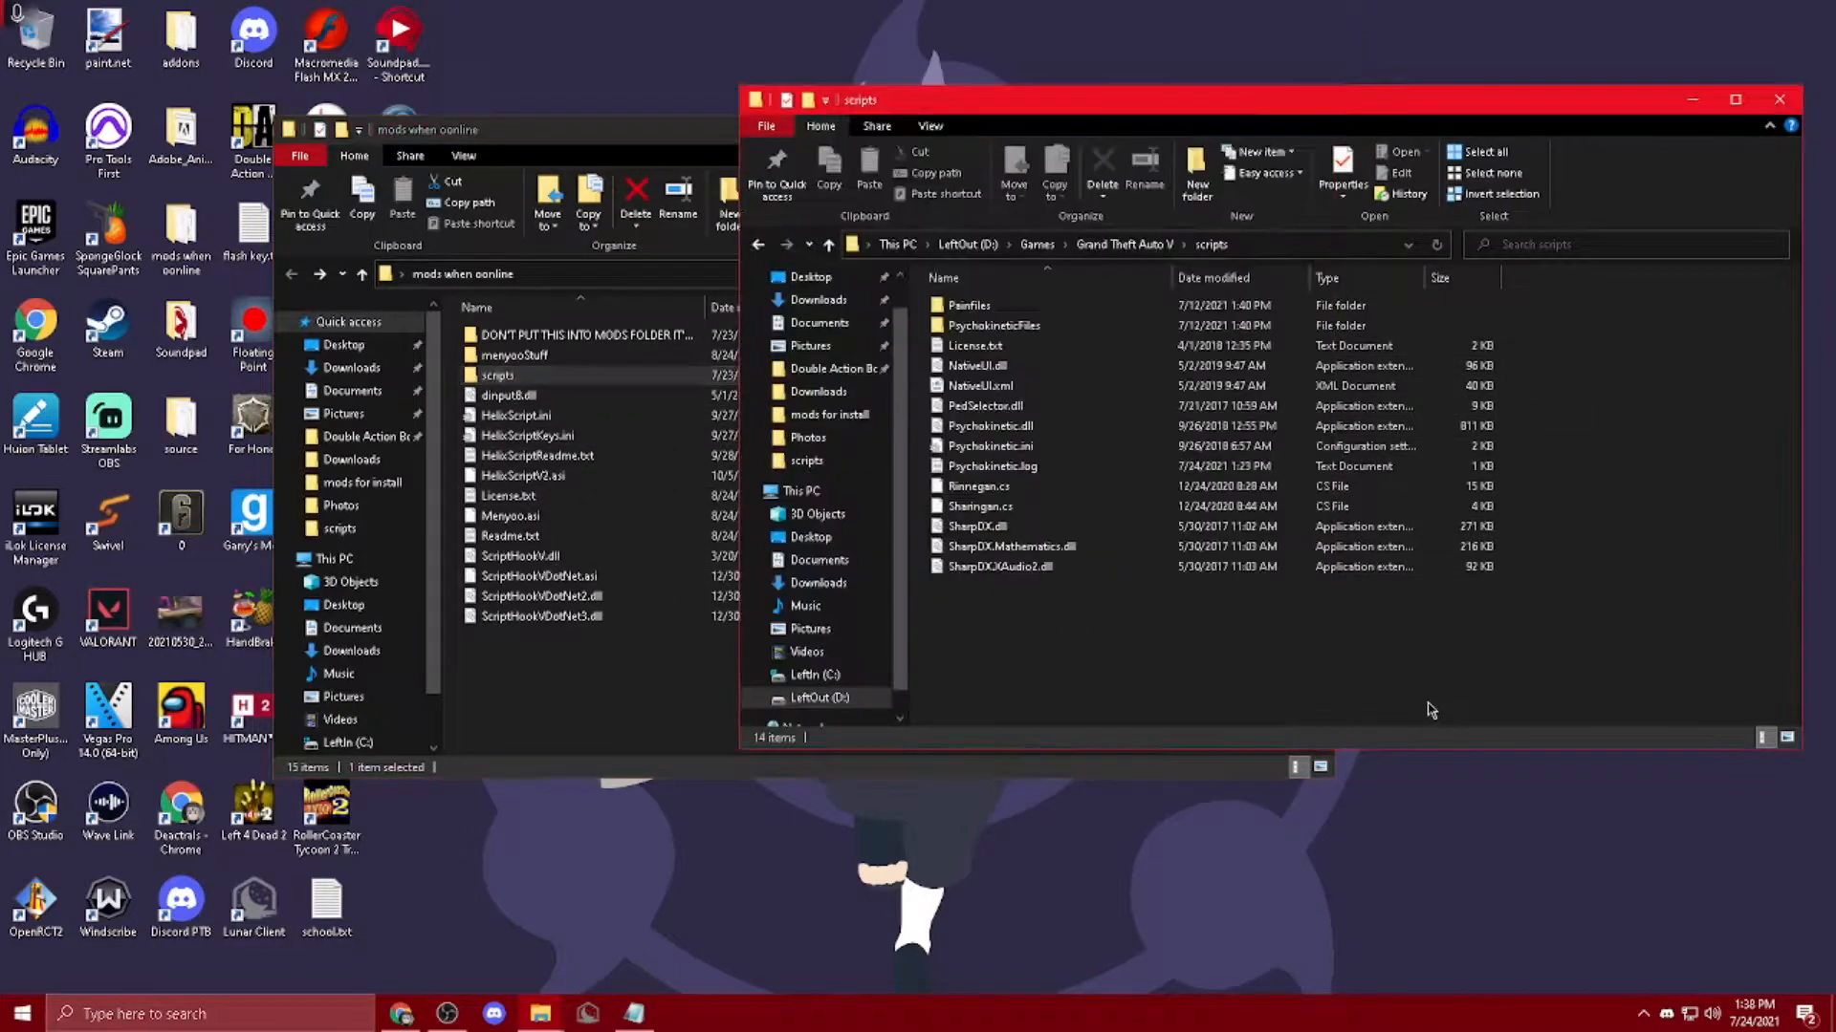
pyautogui.moveTo(999, 664); pyautogui.dragTo(1045, 325)
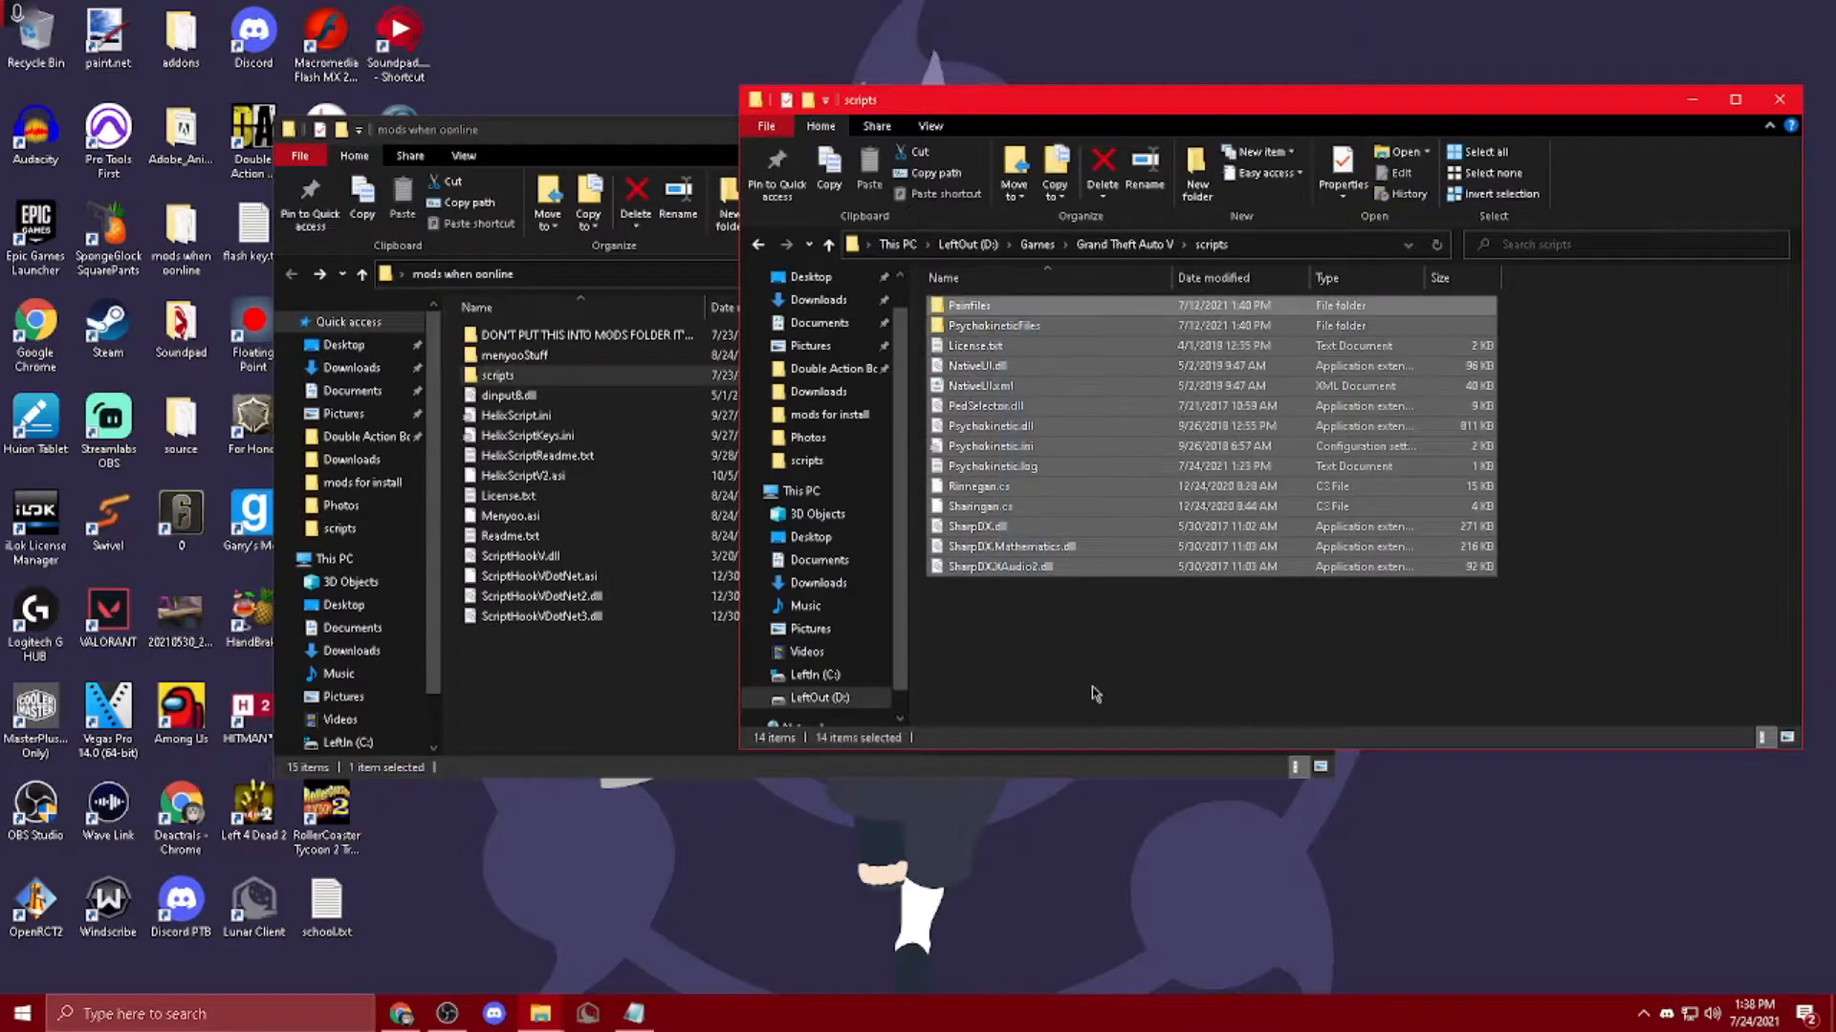
pyautogui.click(1090, 684)
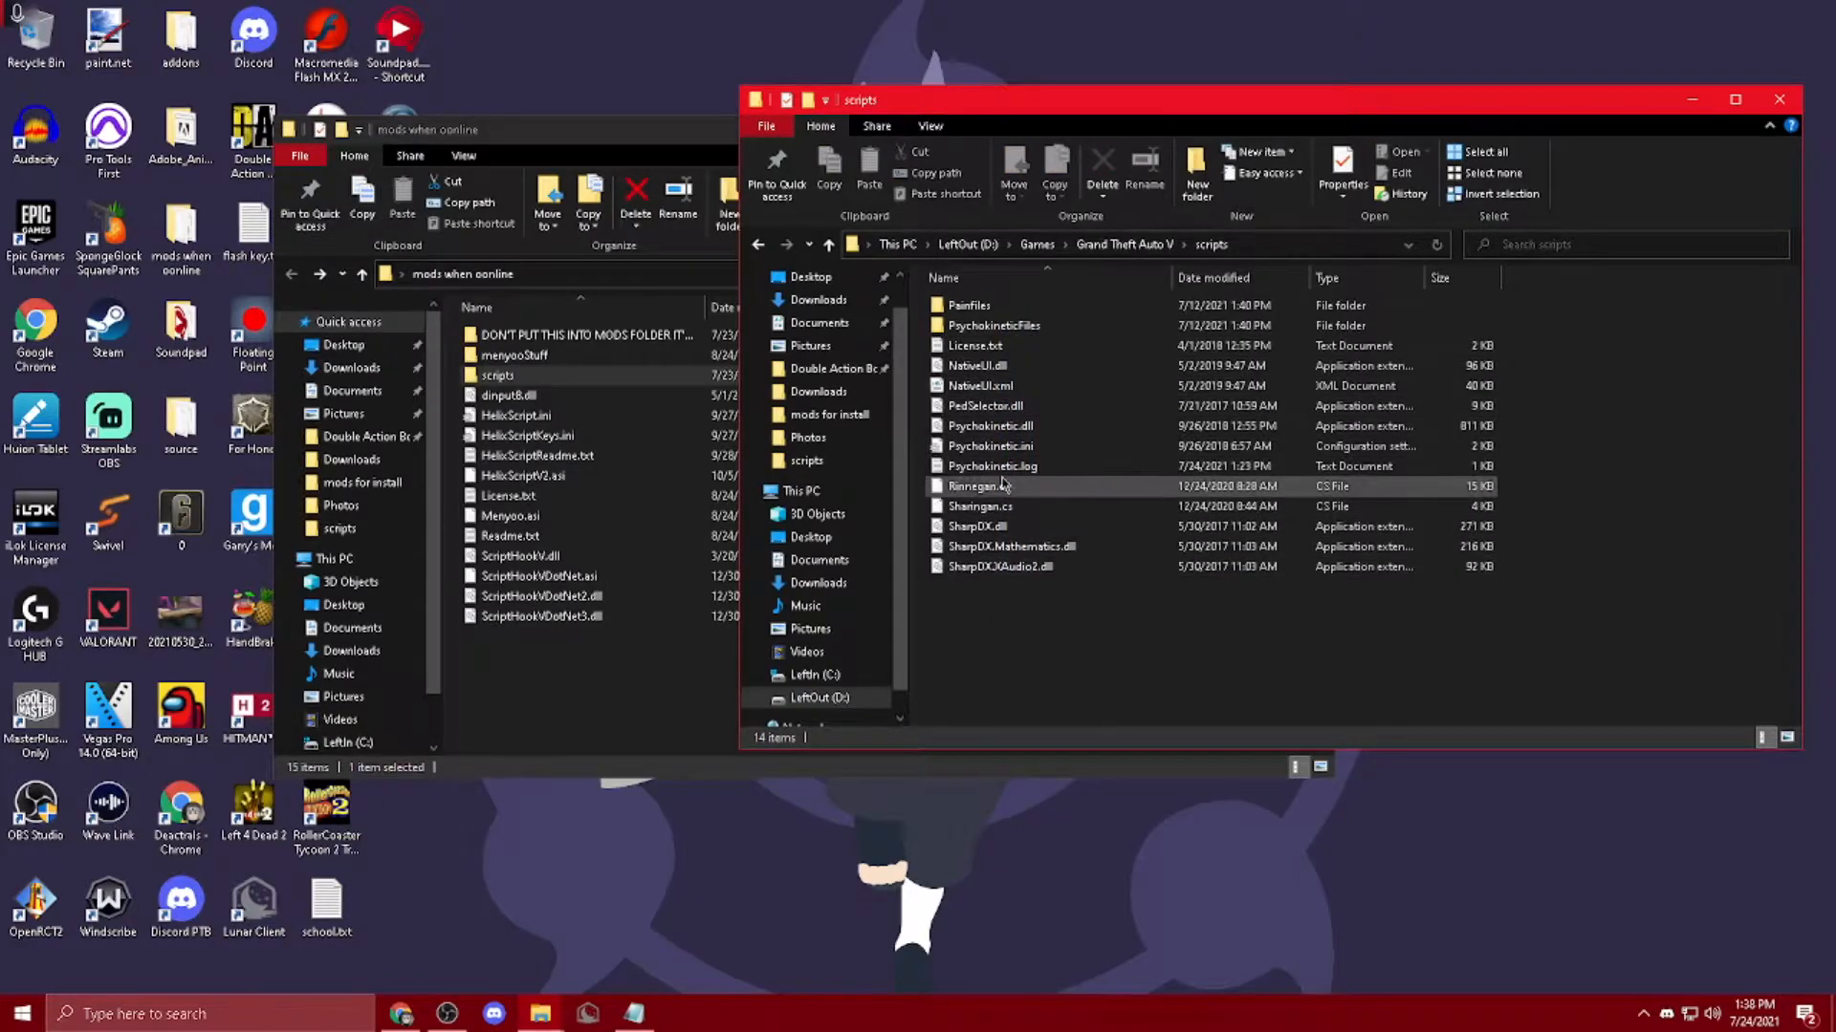
# Step: Show Painfiles, Rinnegan.cs and Sharingan.cs in the Release v1.1 folder of 1fb756-Release v1.1 (1).zip from "mods for install", and close the archive
pyautogui.click(538, 1016)
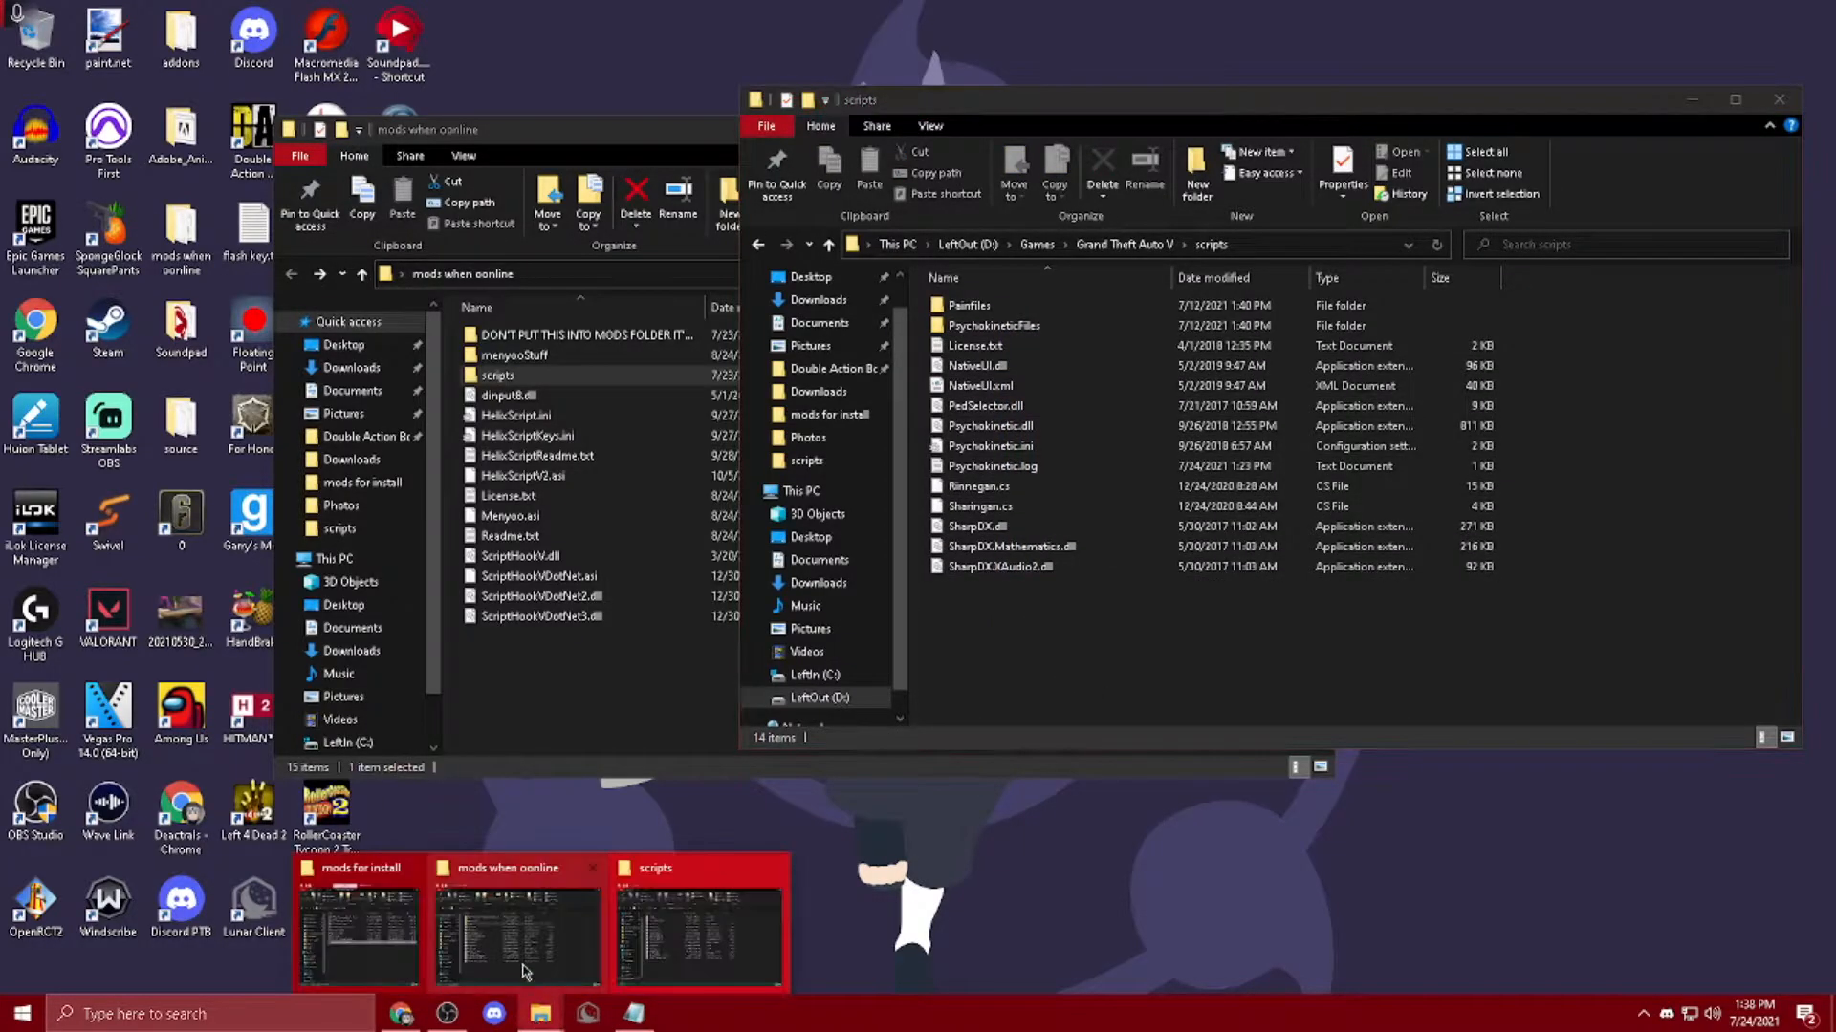
pyautogui.click(533, 953)
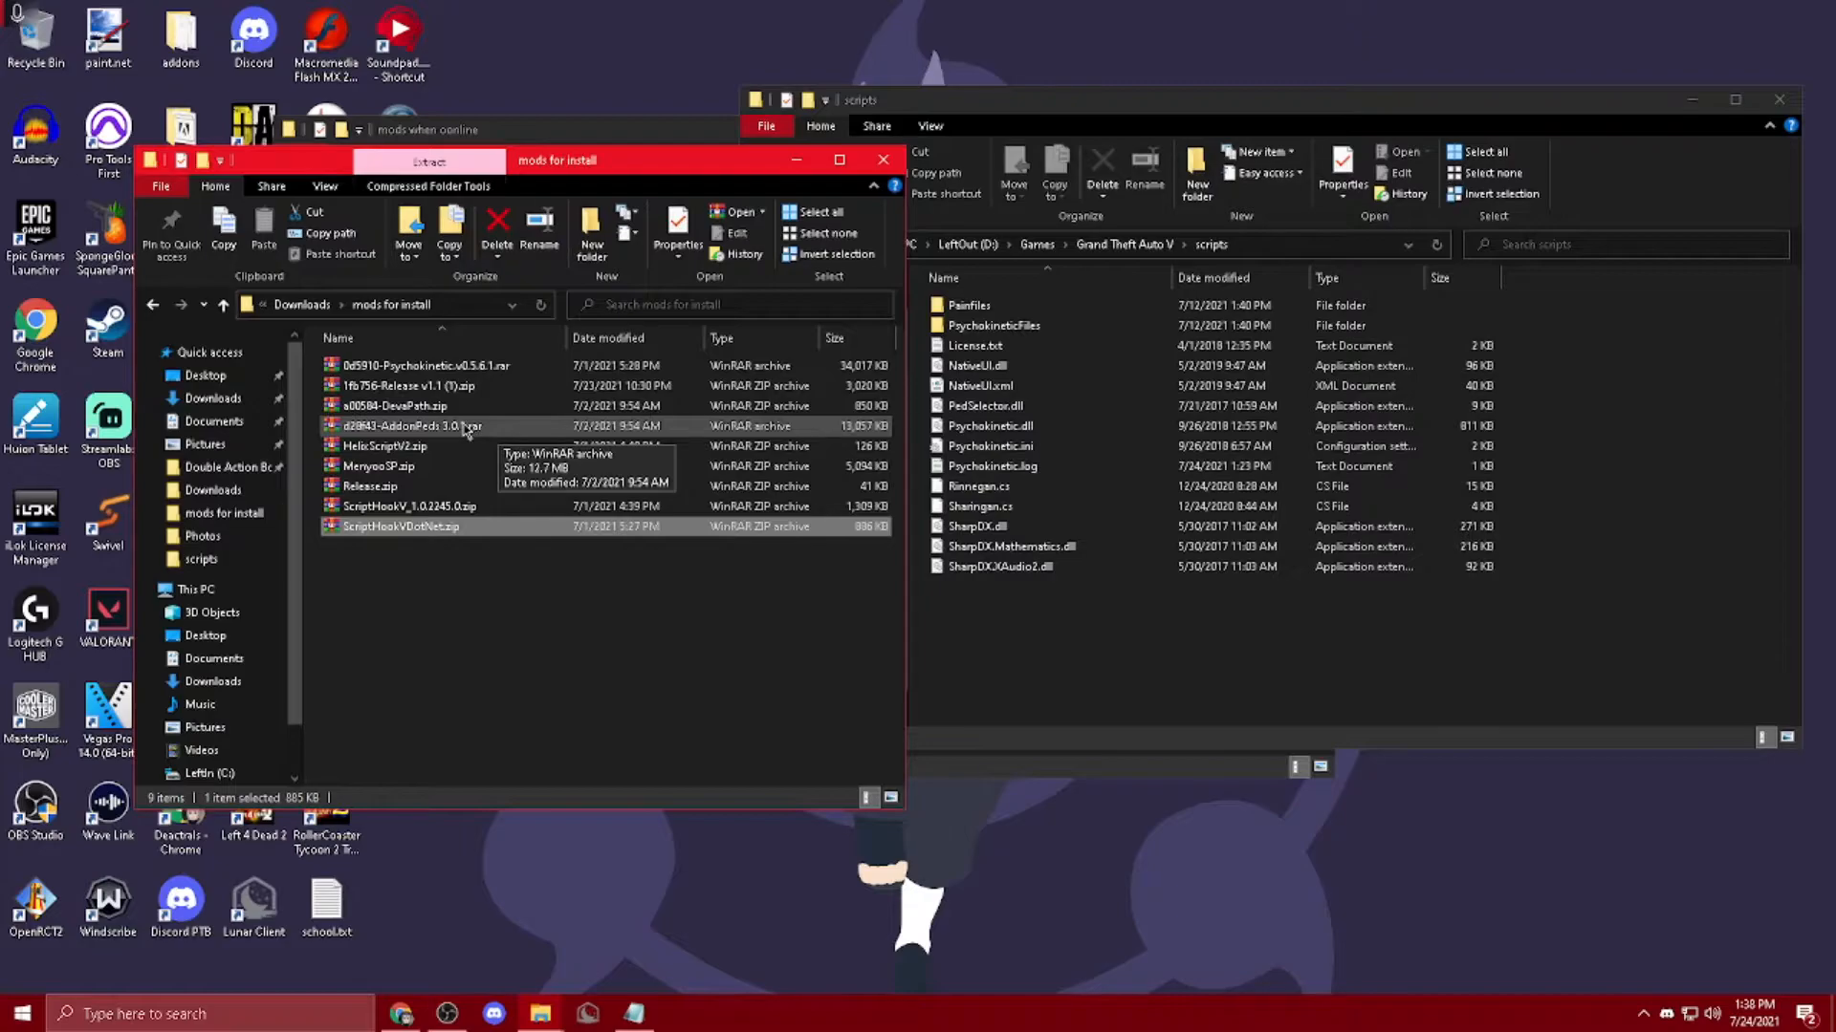
pyautogui.doubleClick(440, 387)
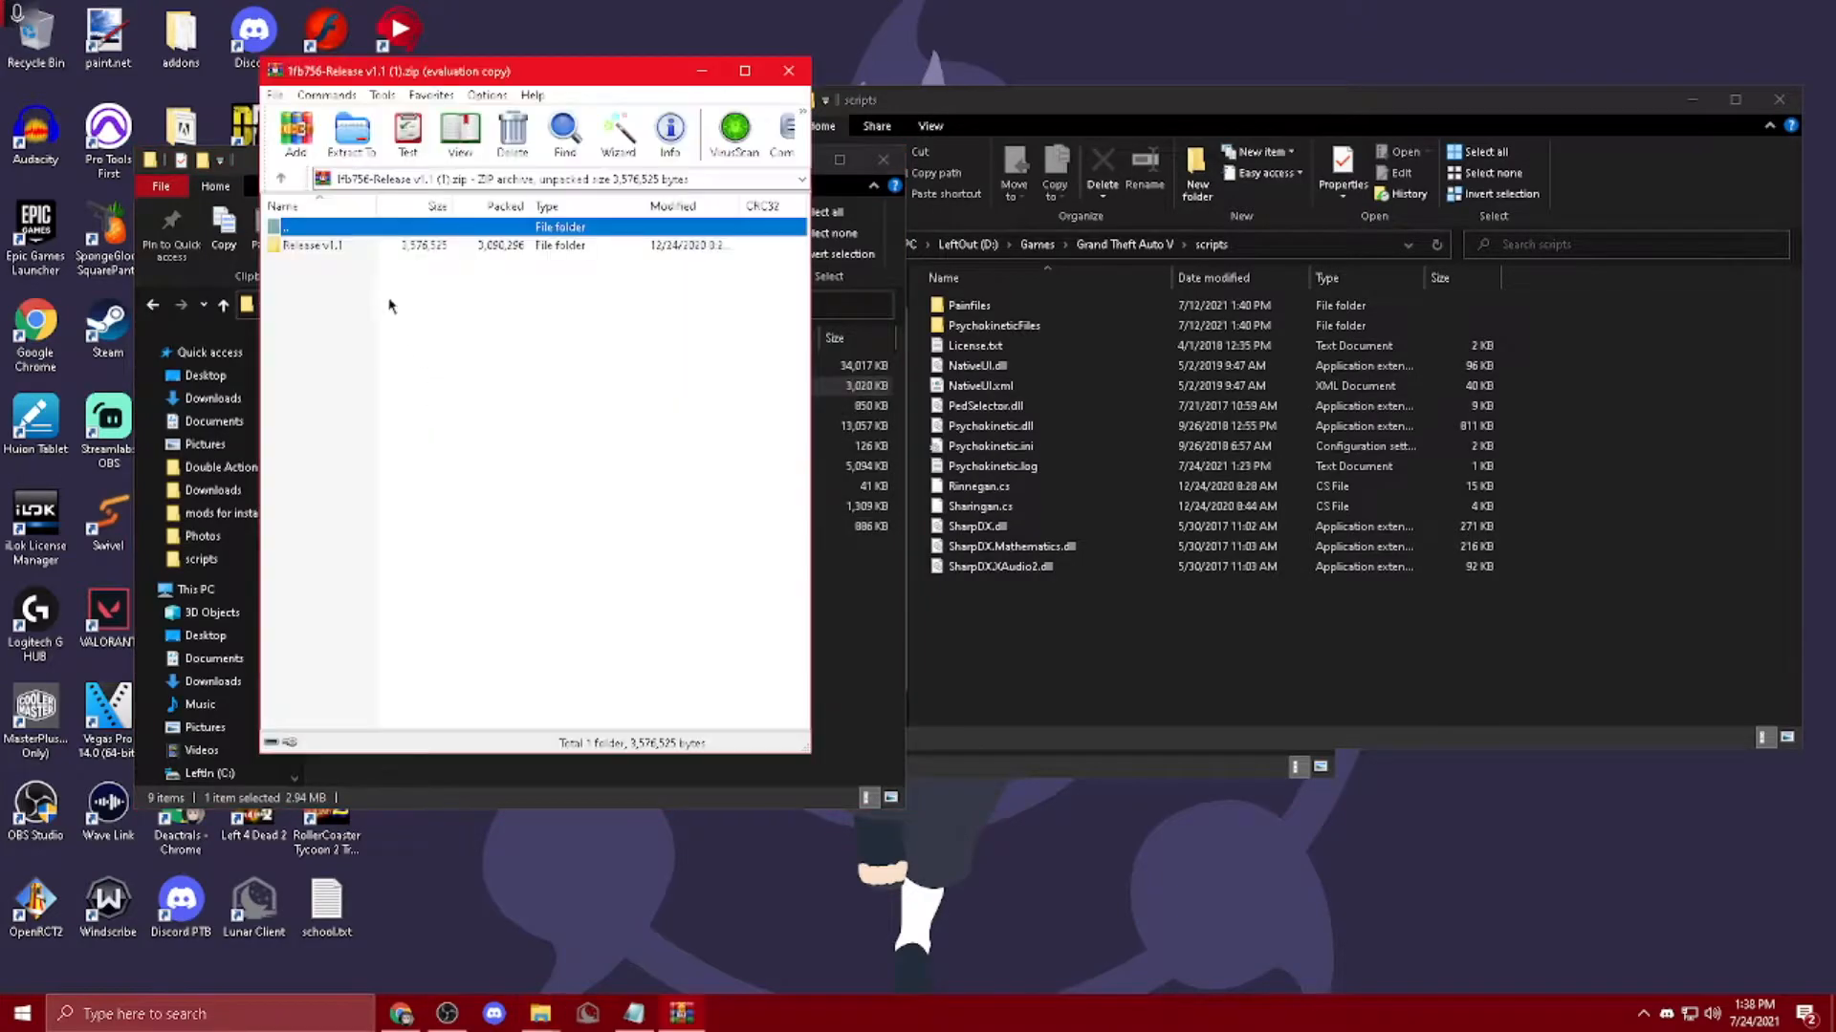
pyautogui.hotkey('ctrl', 'a')
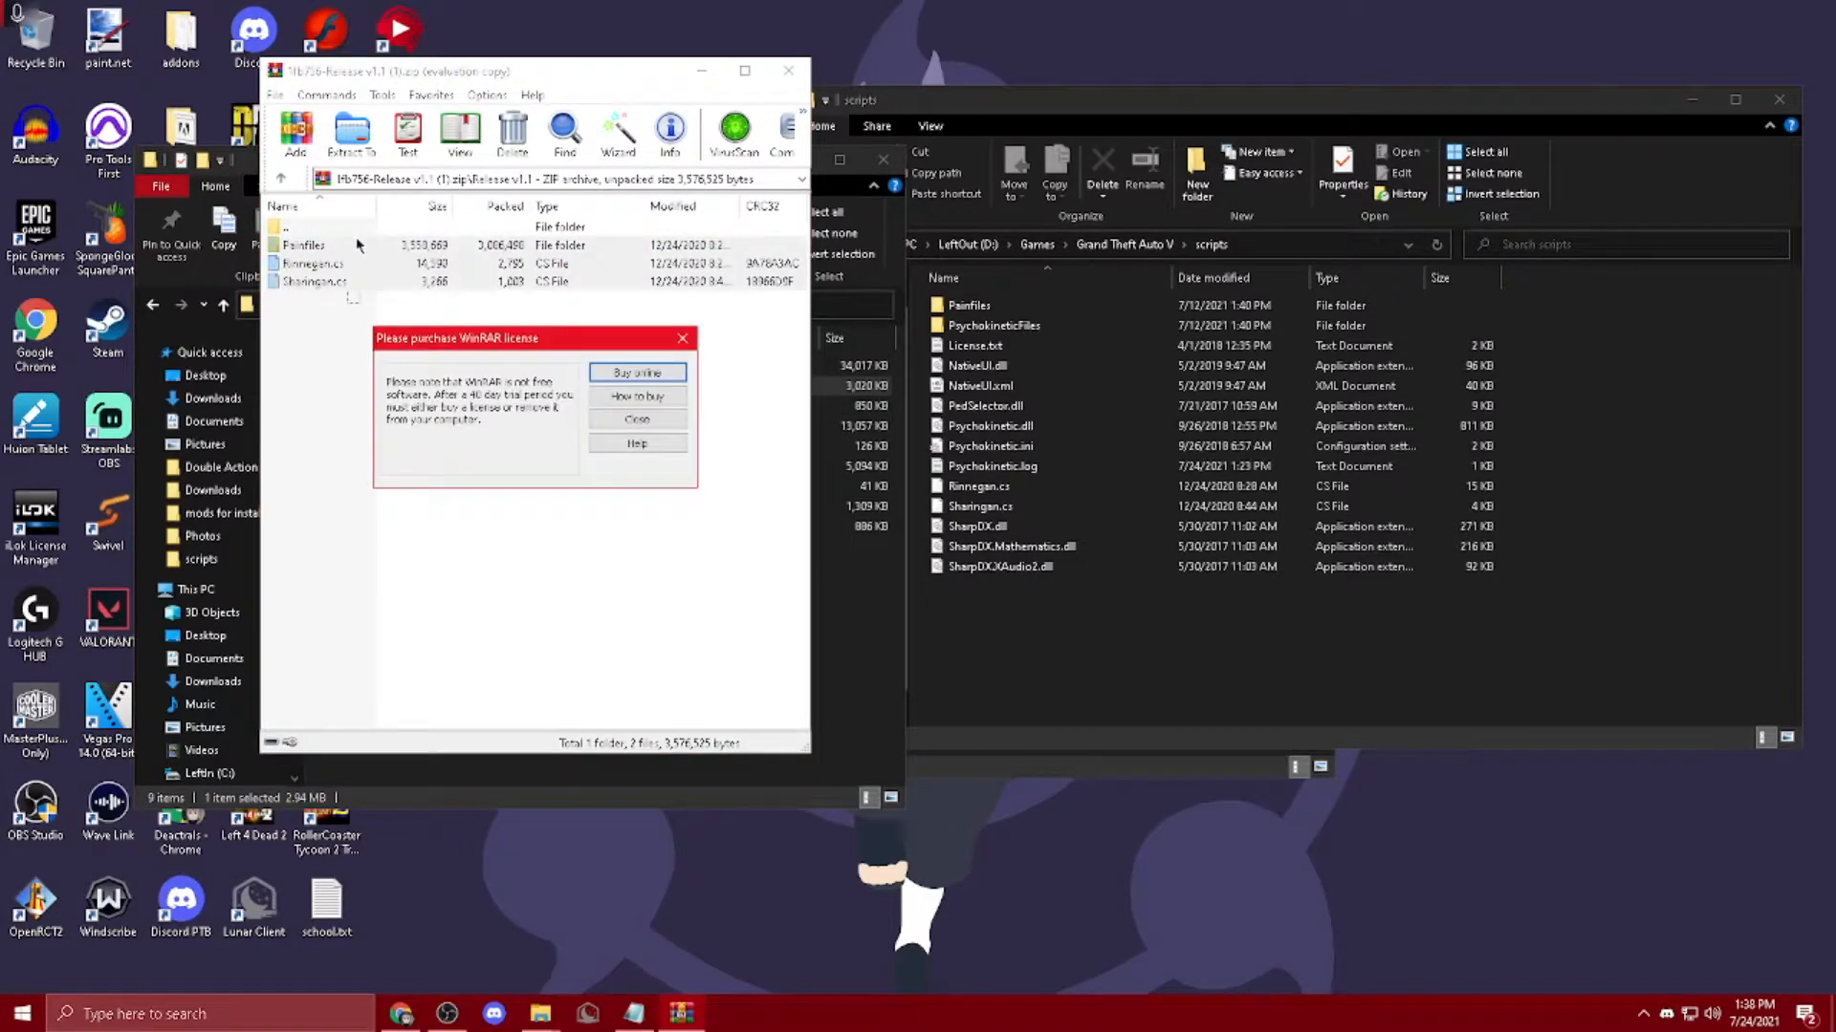
pyautogui.click(635, 411)
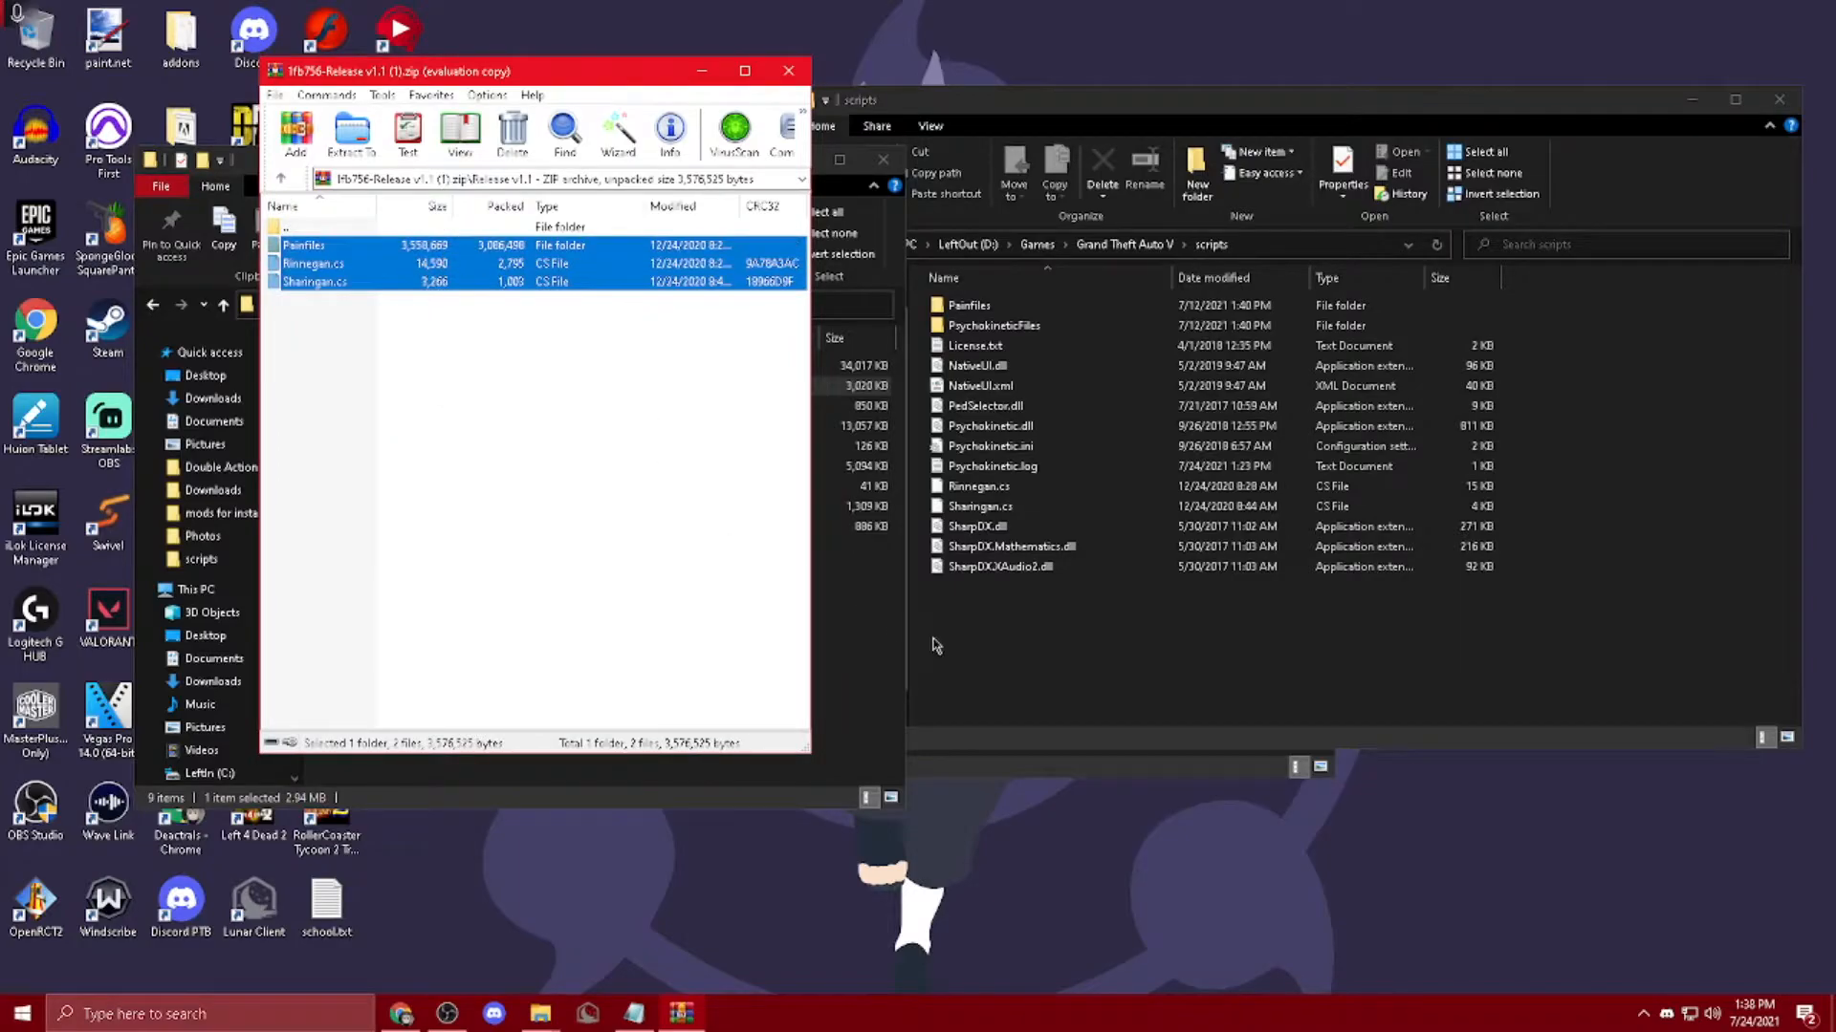
pyautogui.click(775, 72)
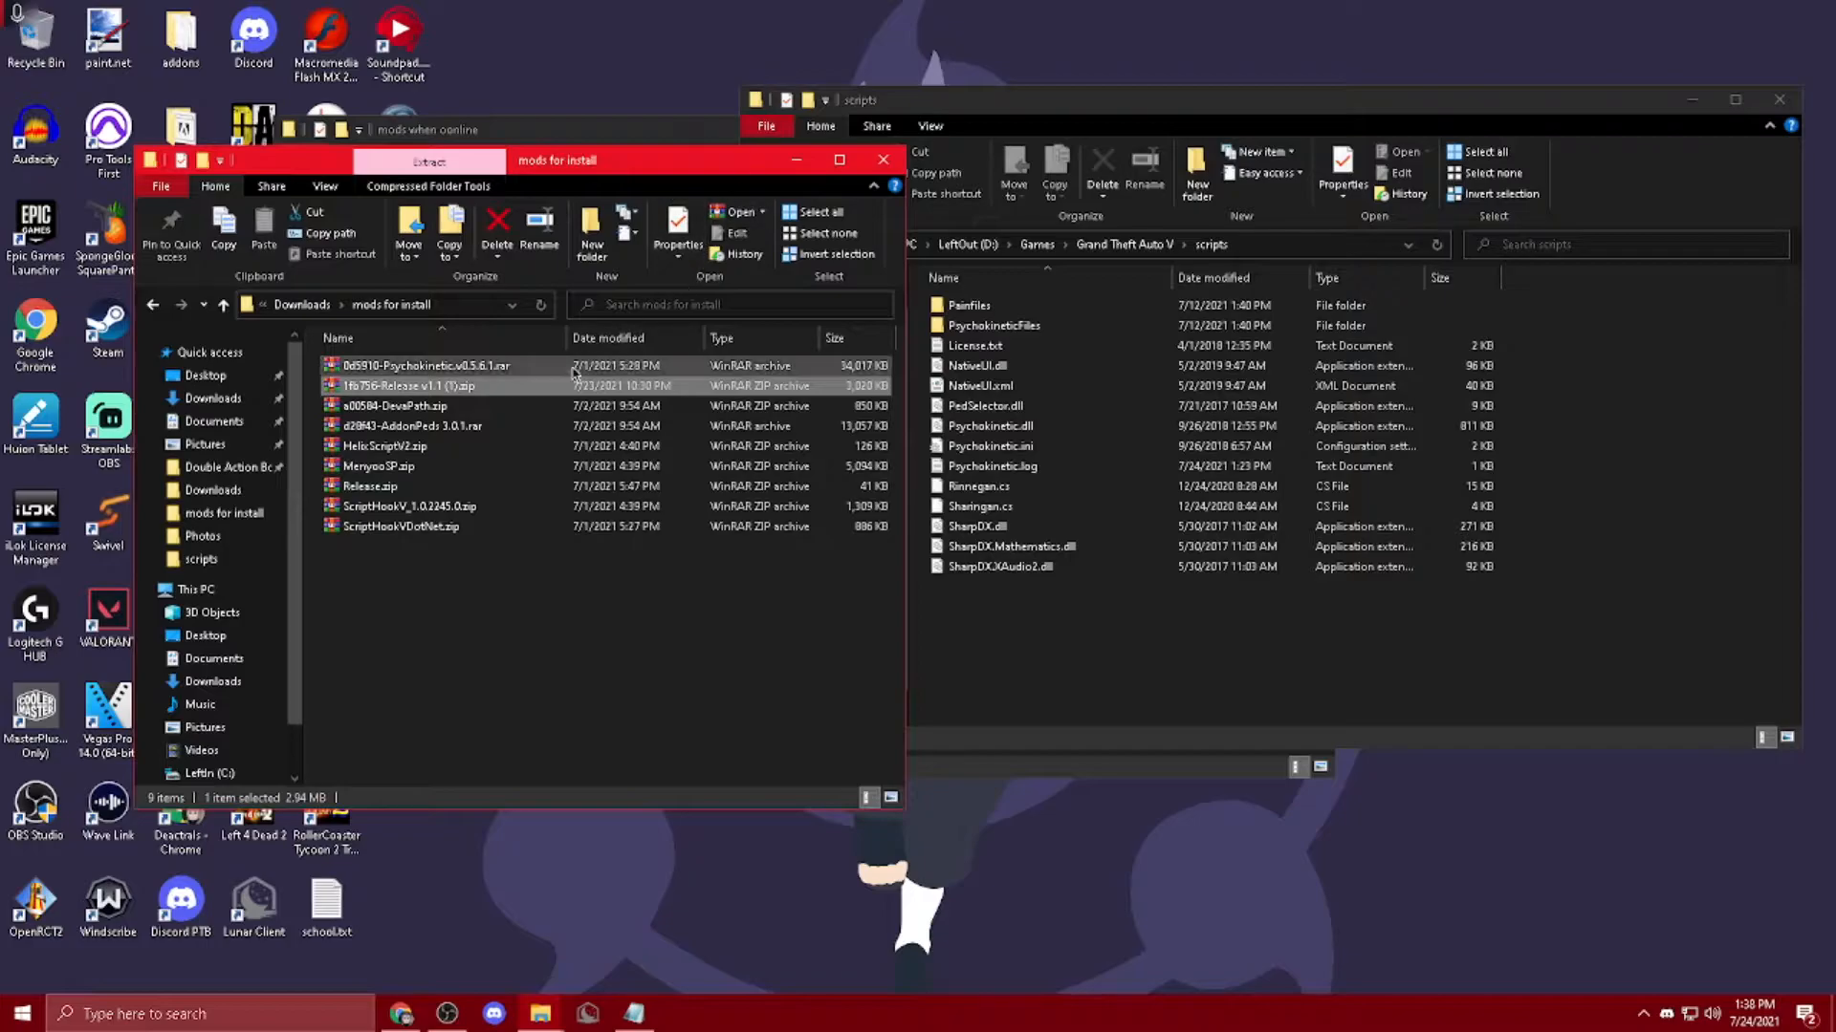
# Step: Minimize the "mods for install" and "mods when oonline" windows and reposition the game's scripts window on the desktop
pyautogui.click(493, 425)
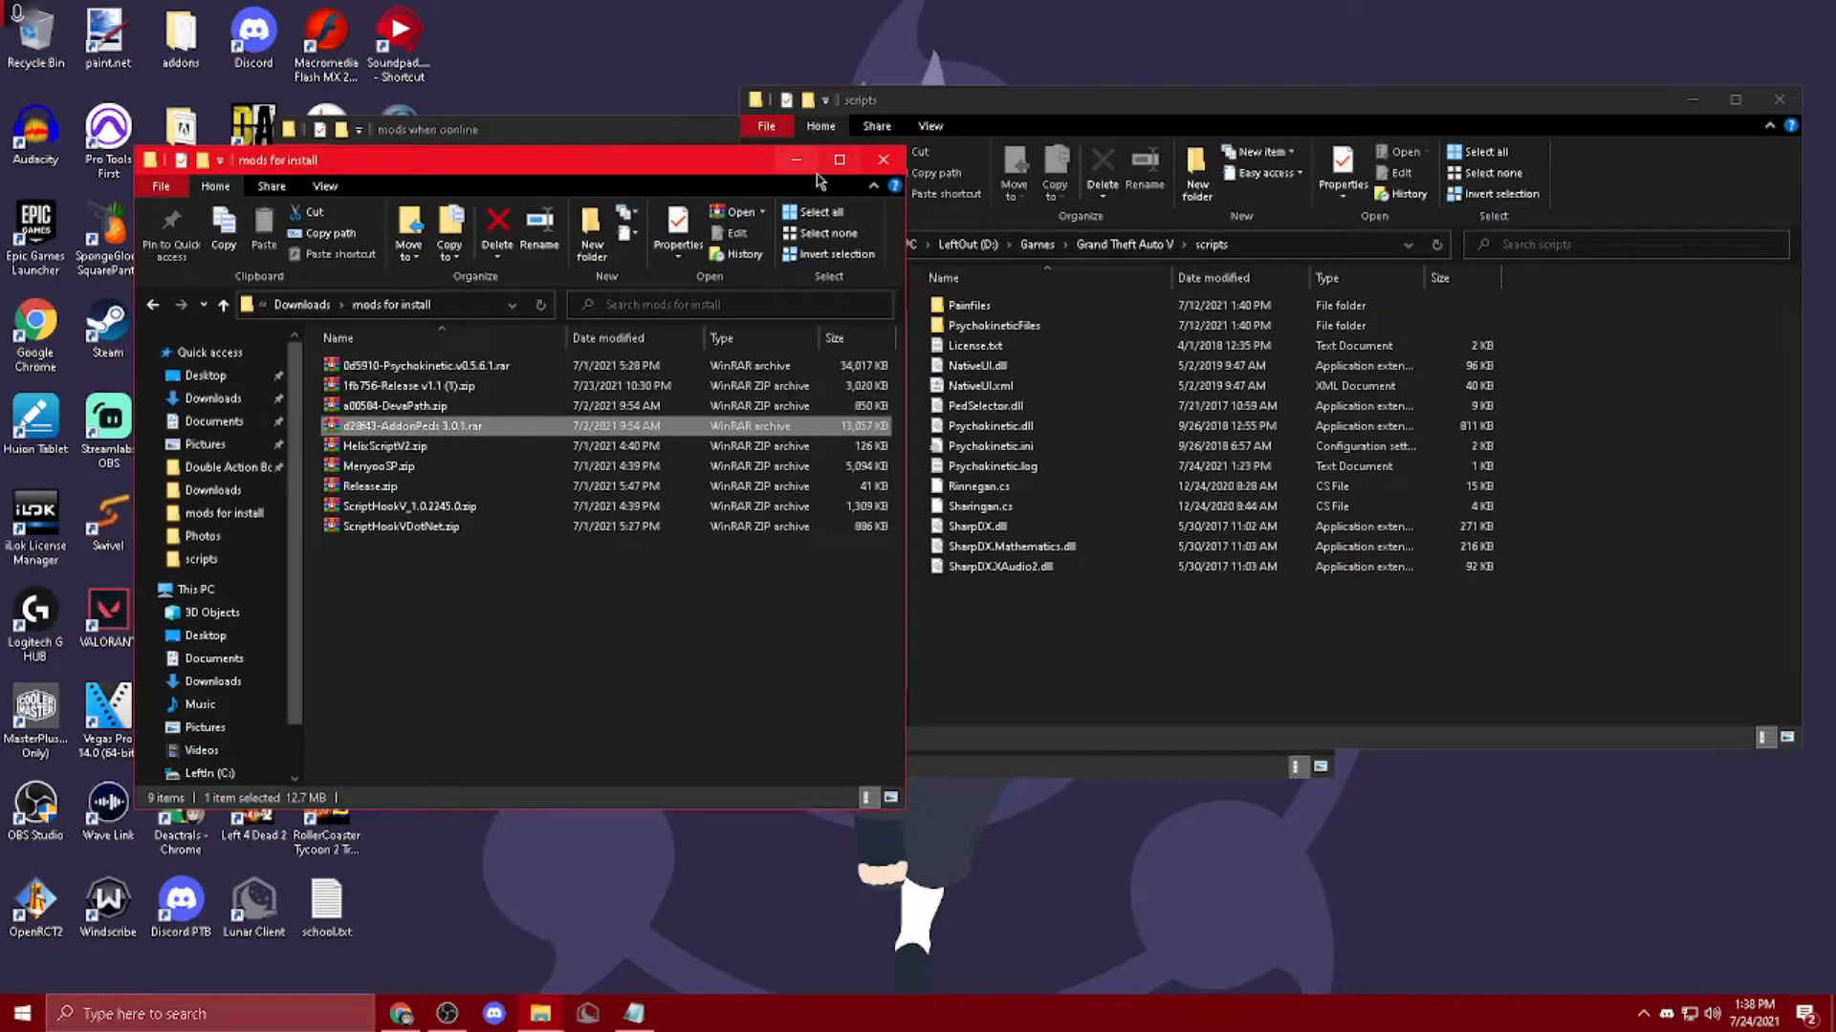
pyautogui.click(799, 163)
pyautogui.click(643, 136)
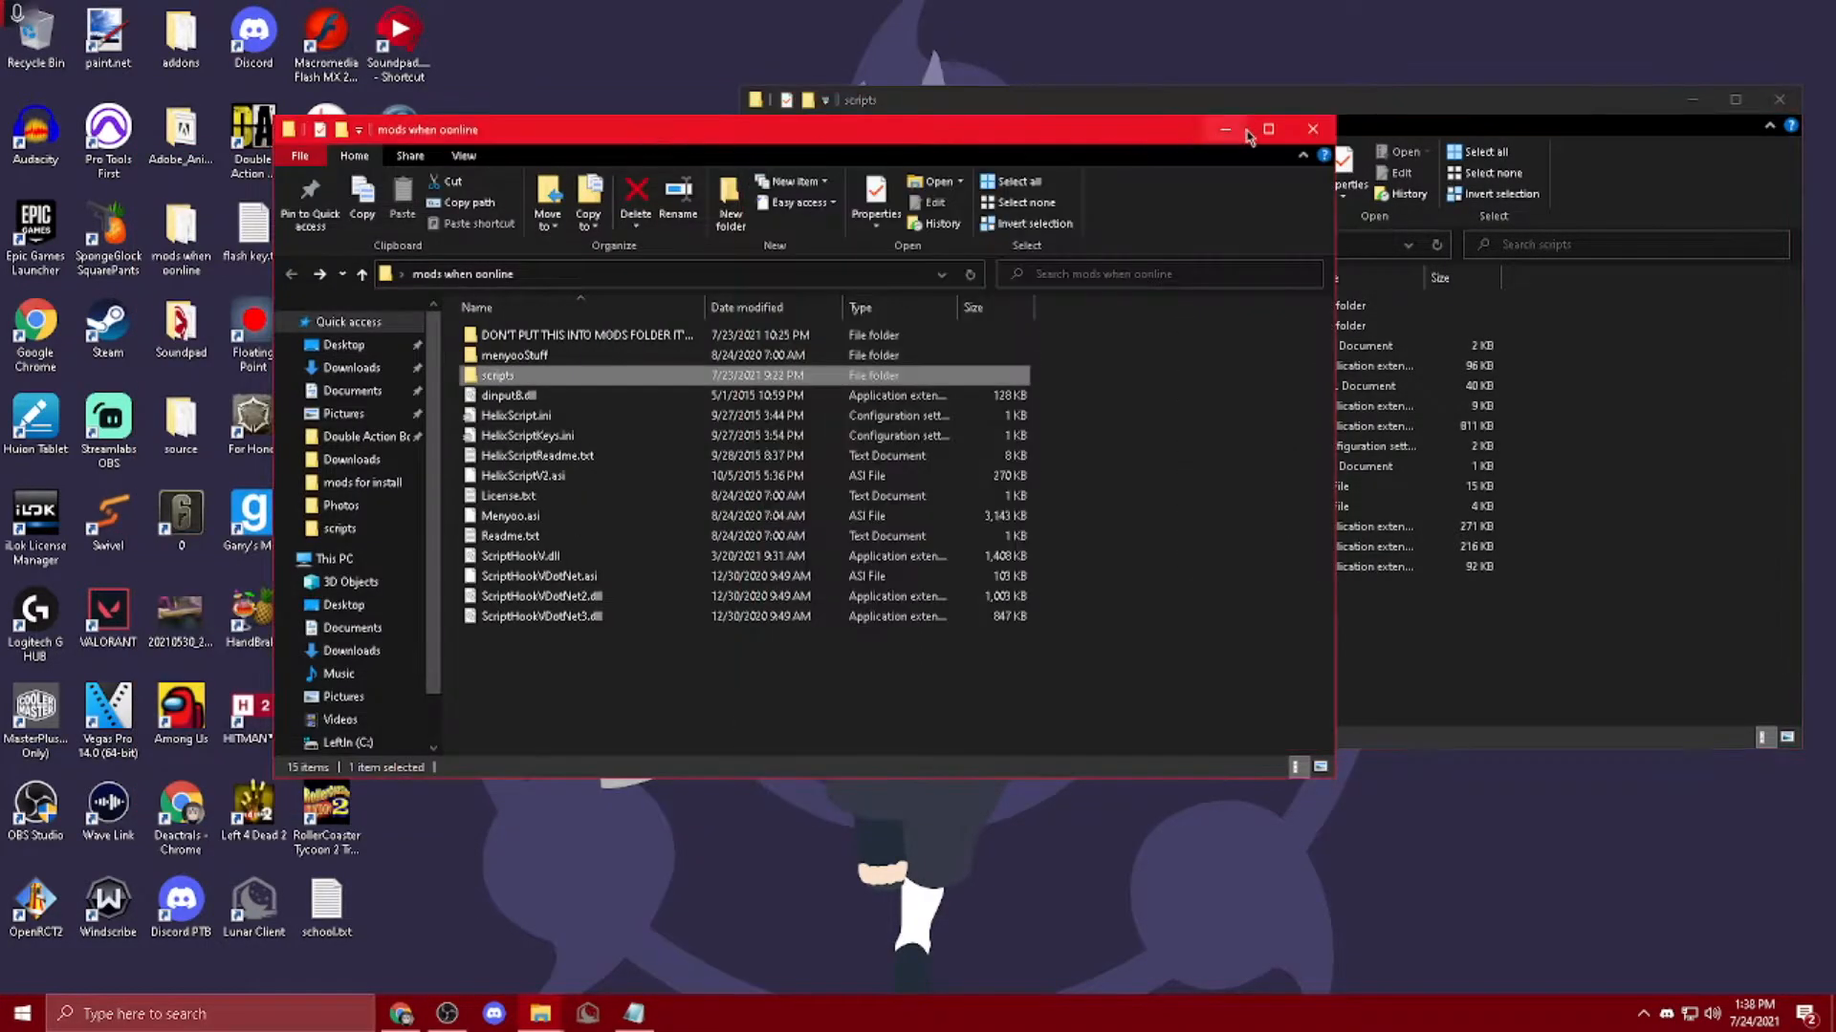
pyautogui.click(1235, 131)
pyautogui.moveTo(1217, 106); pyautogui.dragTo(1159, 142)
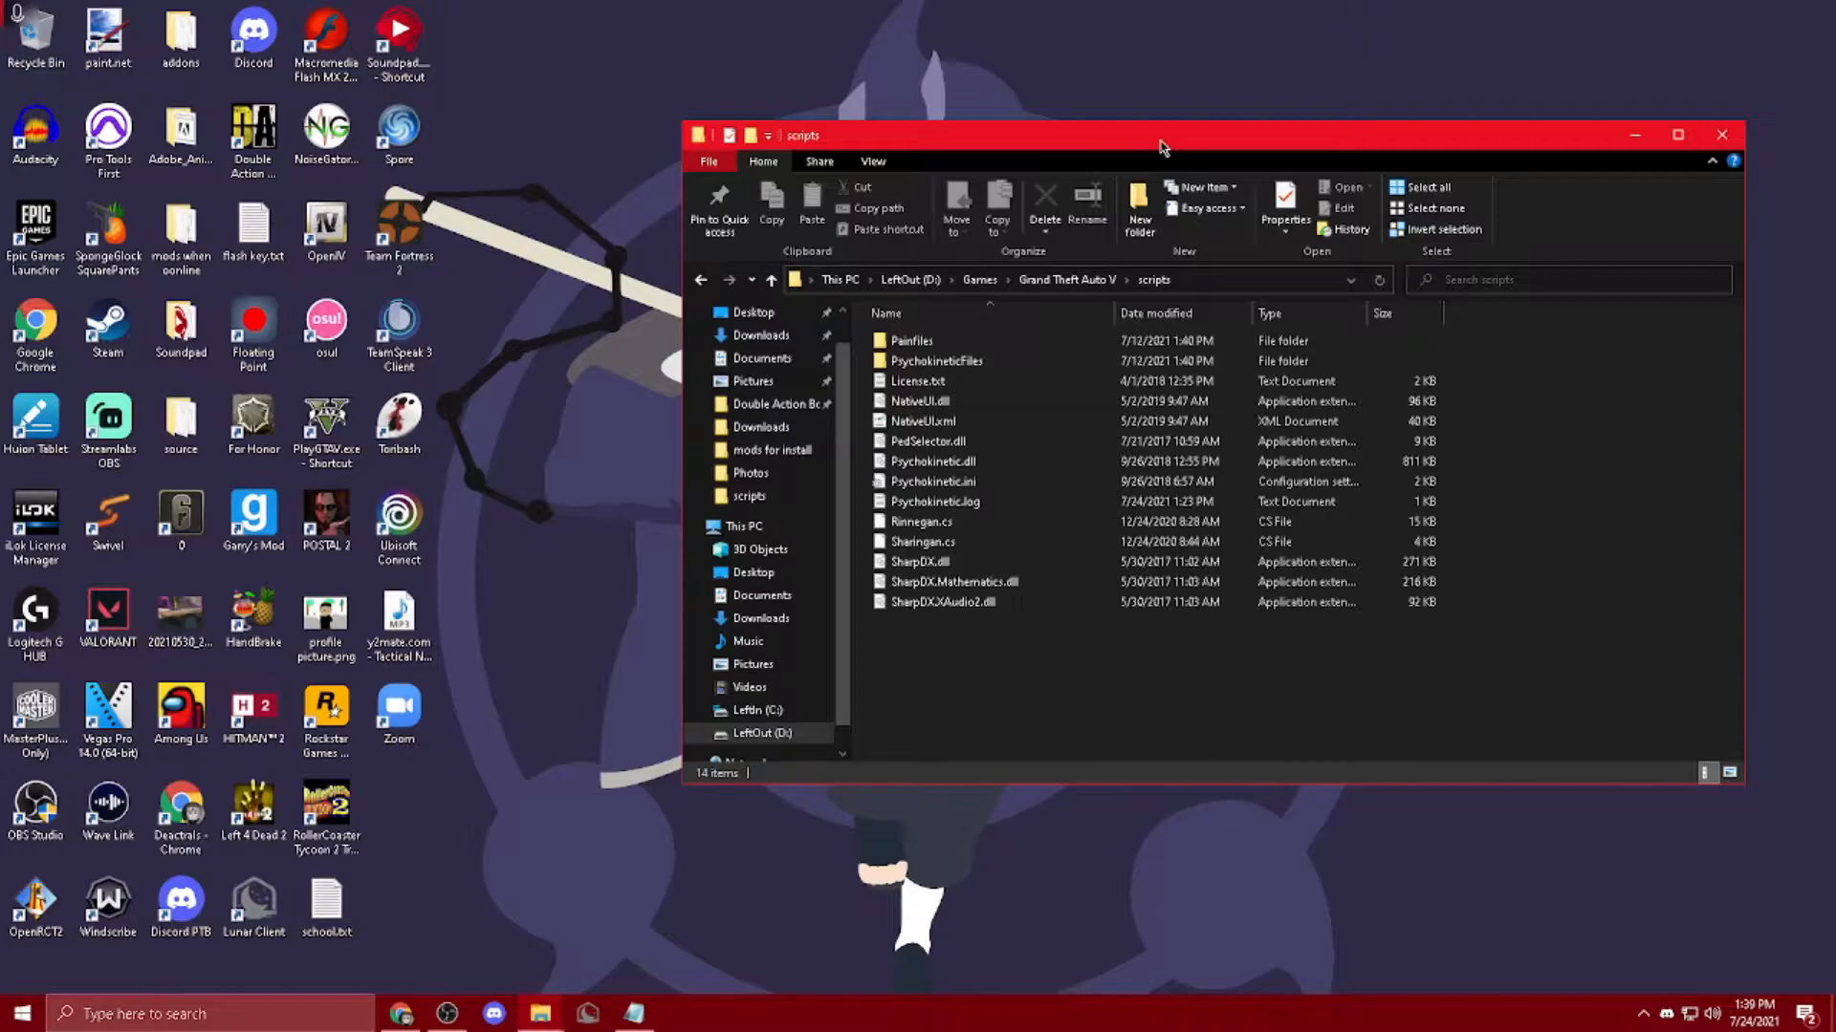
# Step: Go back to the Grand Theft Auto V directory, view its mods folder, and return
pyautogui.hotkey('alt', 'Left')
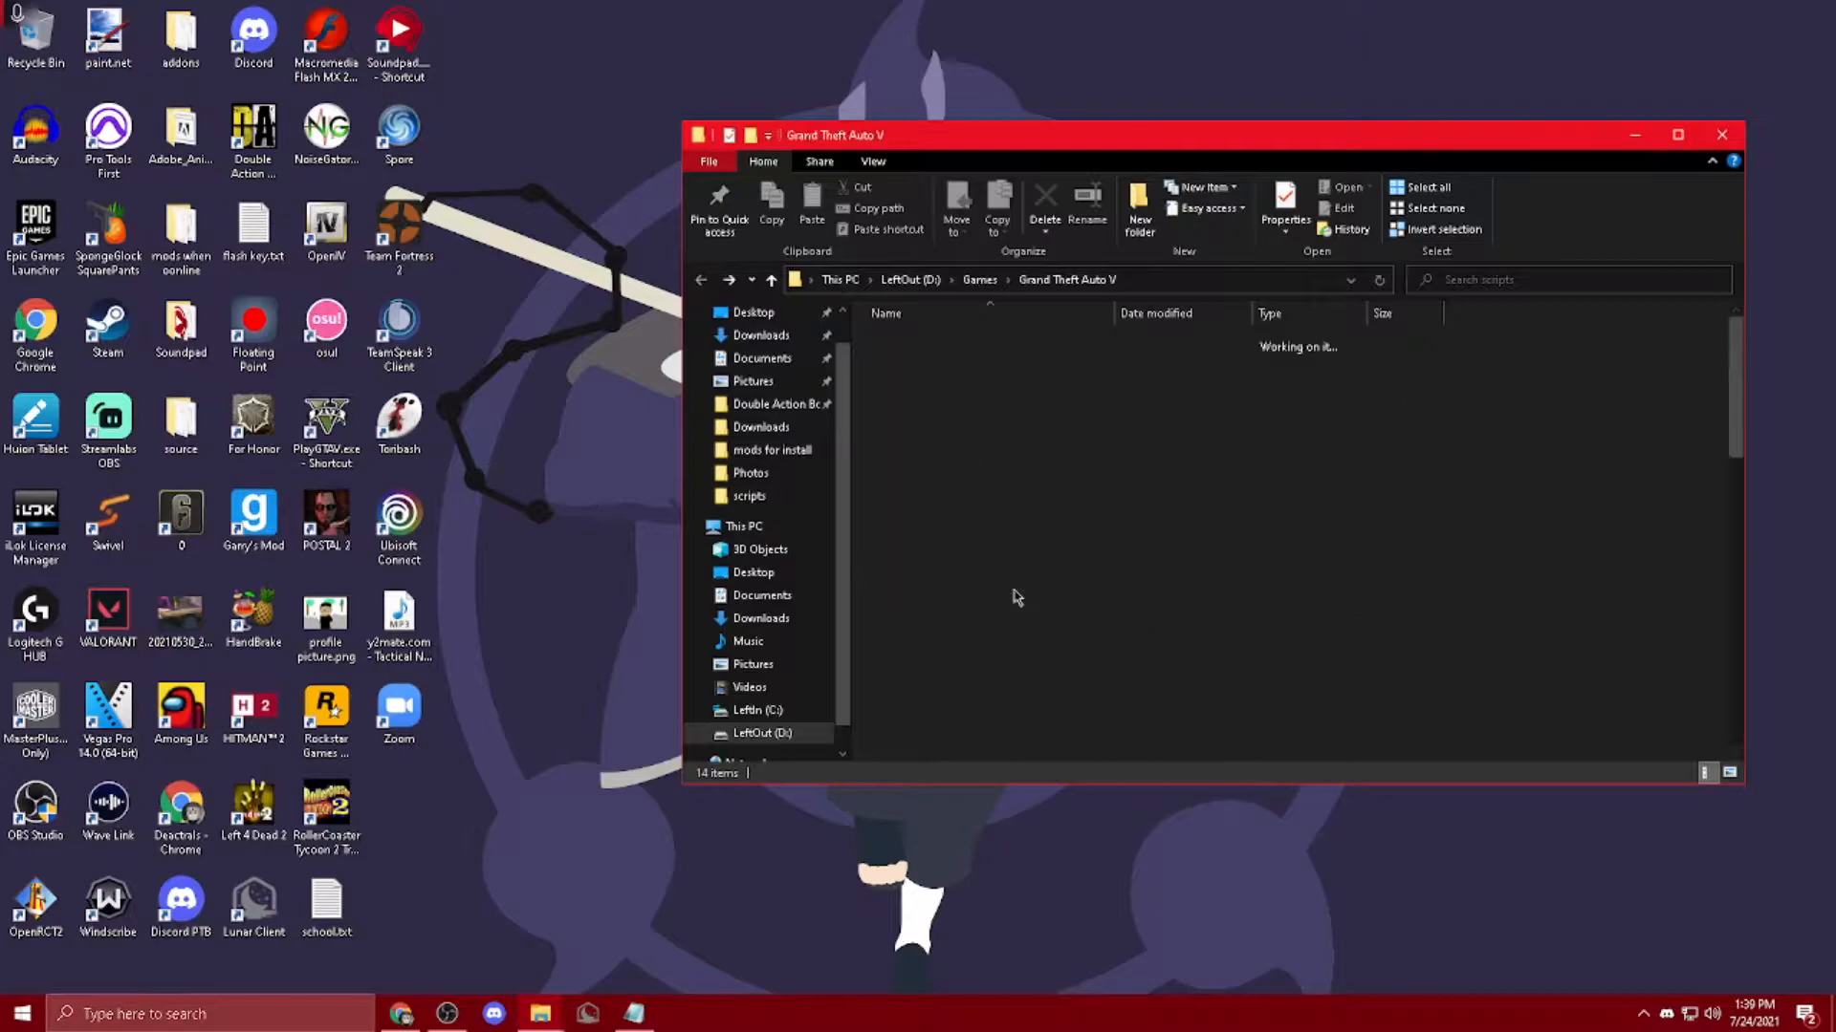
pyautogui.doubleClick(946, 363)
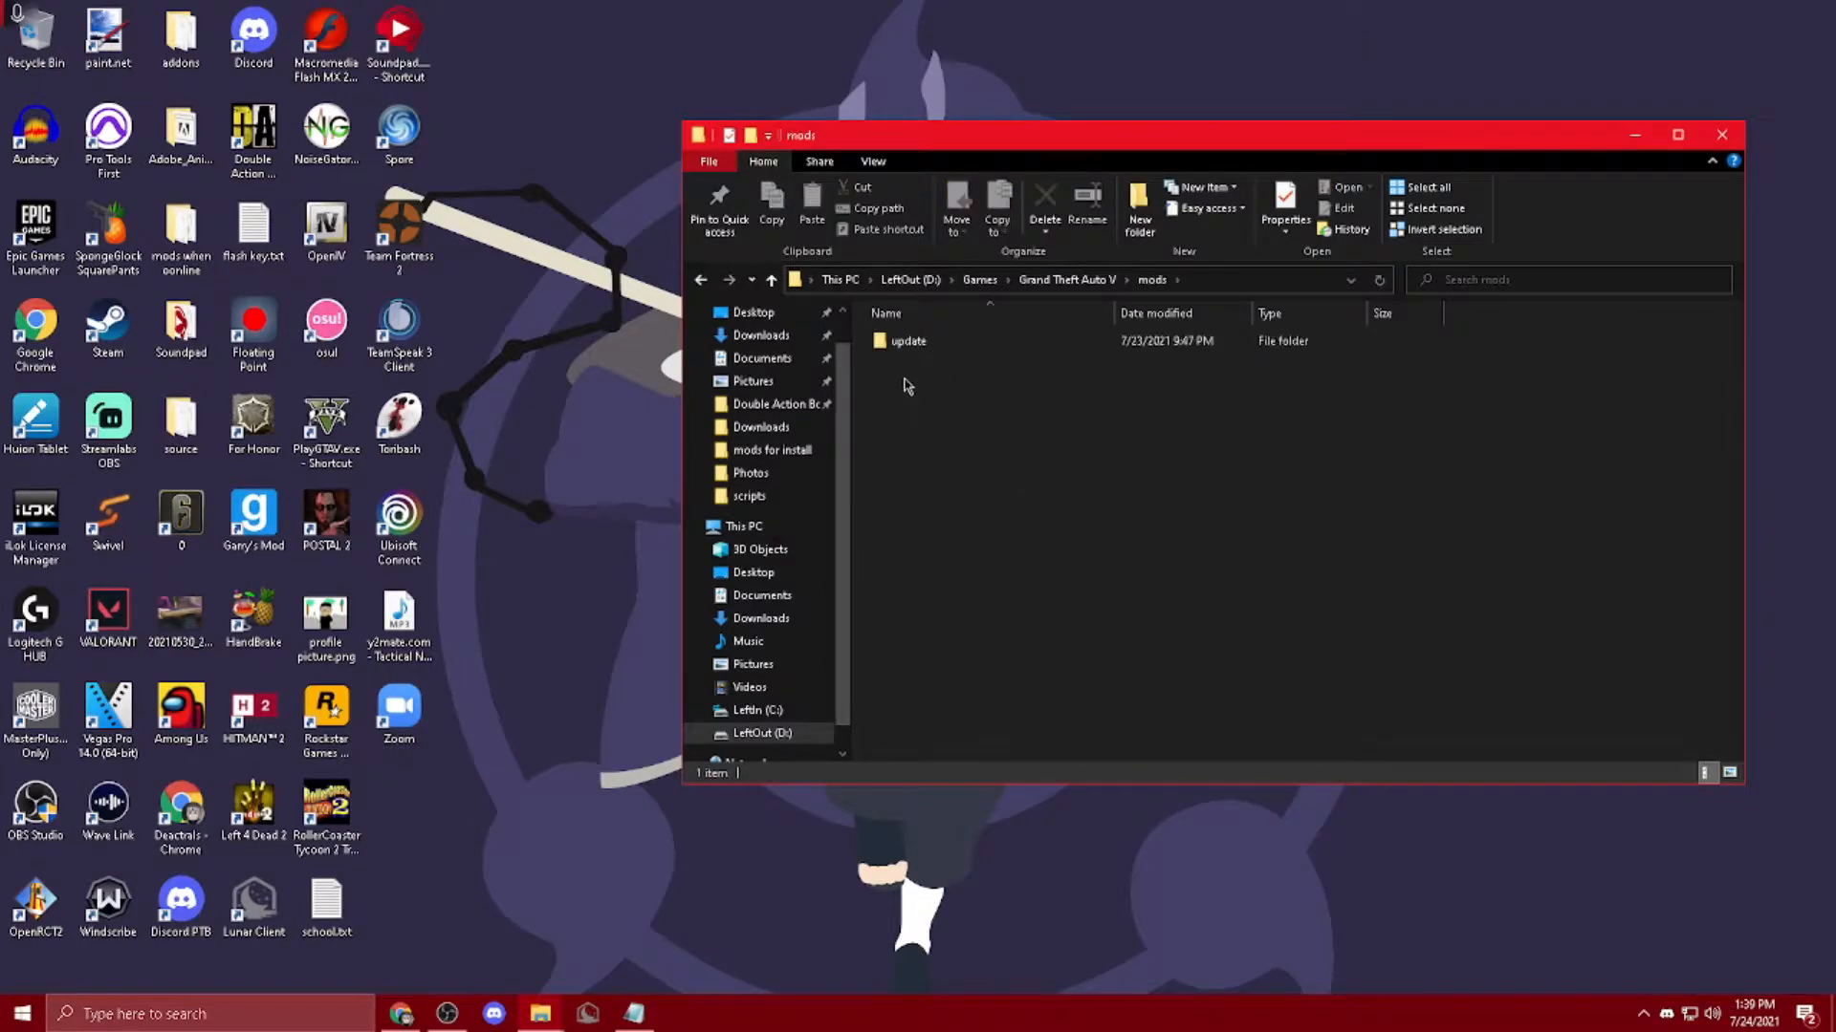
pyautogui.hotkey('alt', 'Left')
# Step: Copy the update folder in the Grand Theft Auto V directory to the clipboard
pyautogui.click(913, 441)
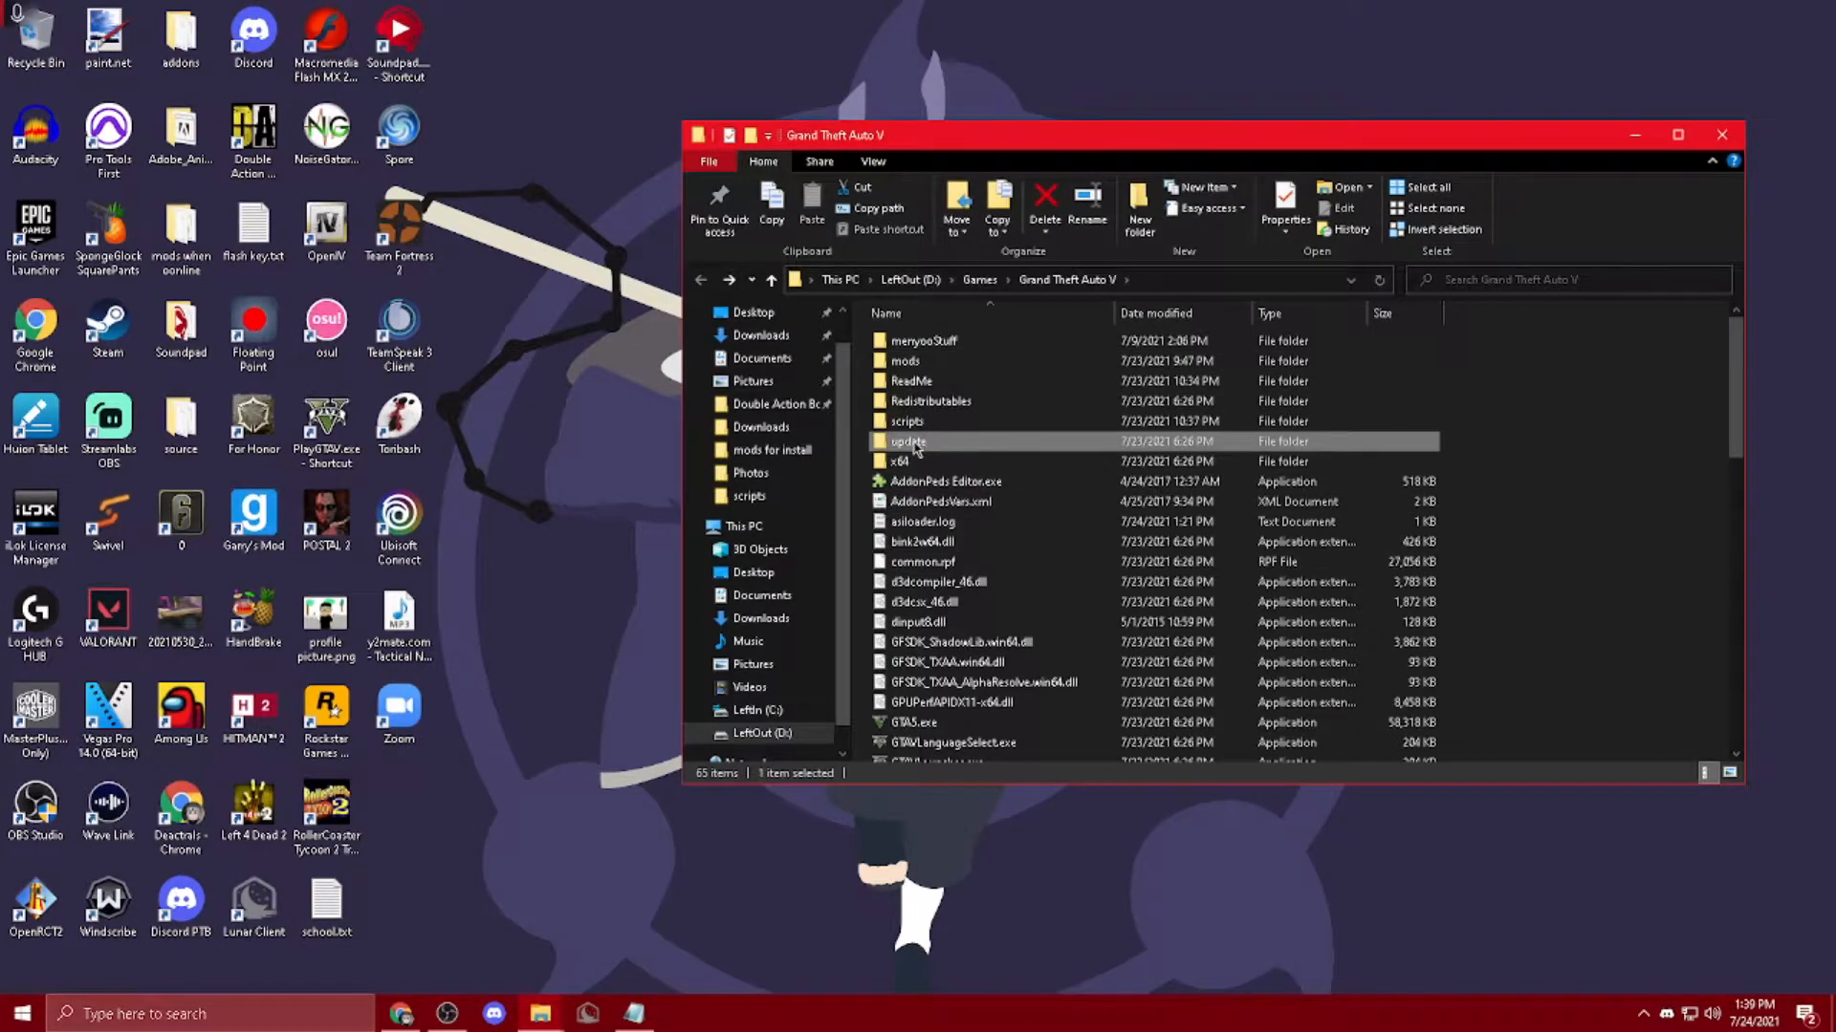
pyautogui.moveTo(916, 447); pyautogui.dragTo(988, 442)
pyautogui.rightClick(985, 445)
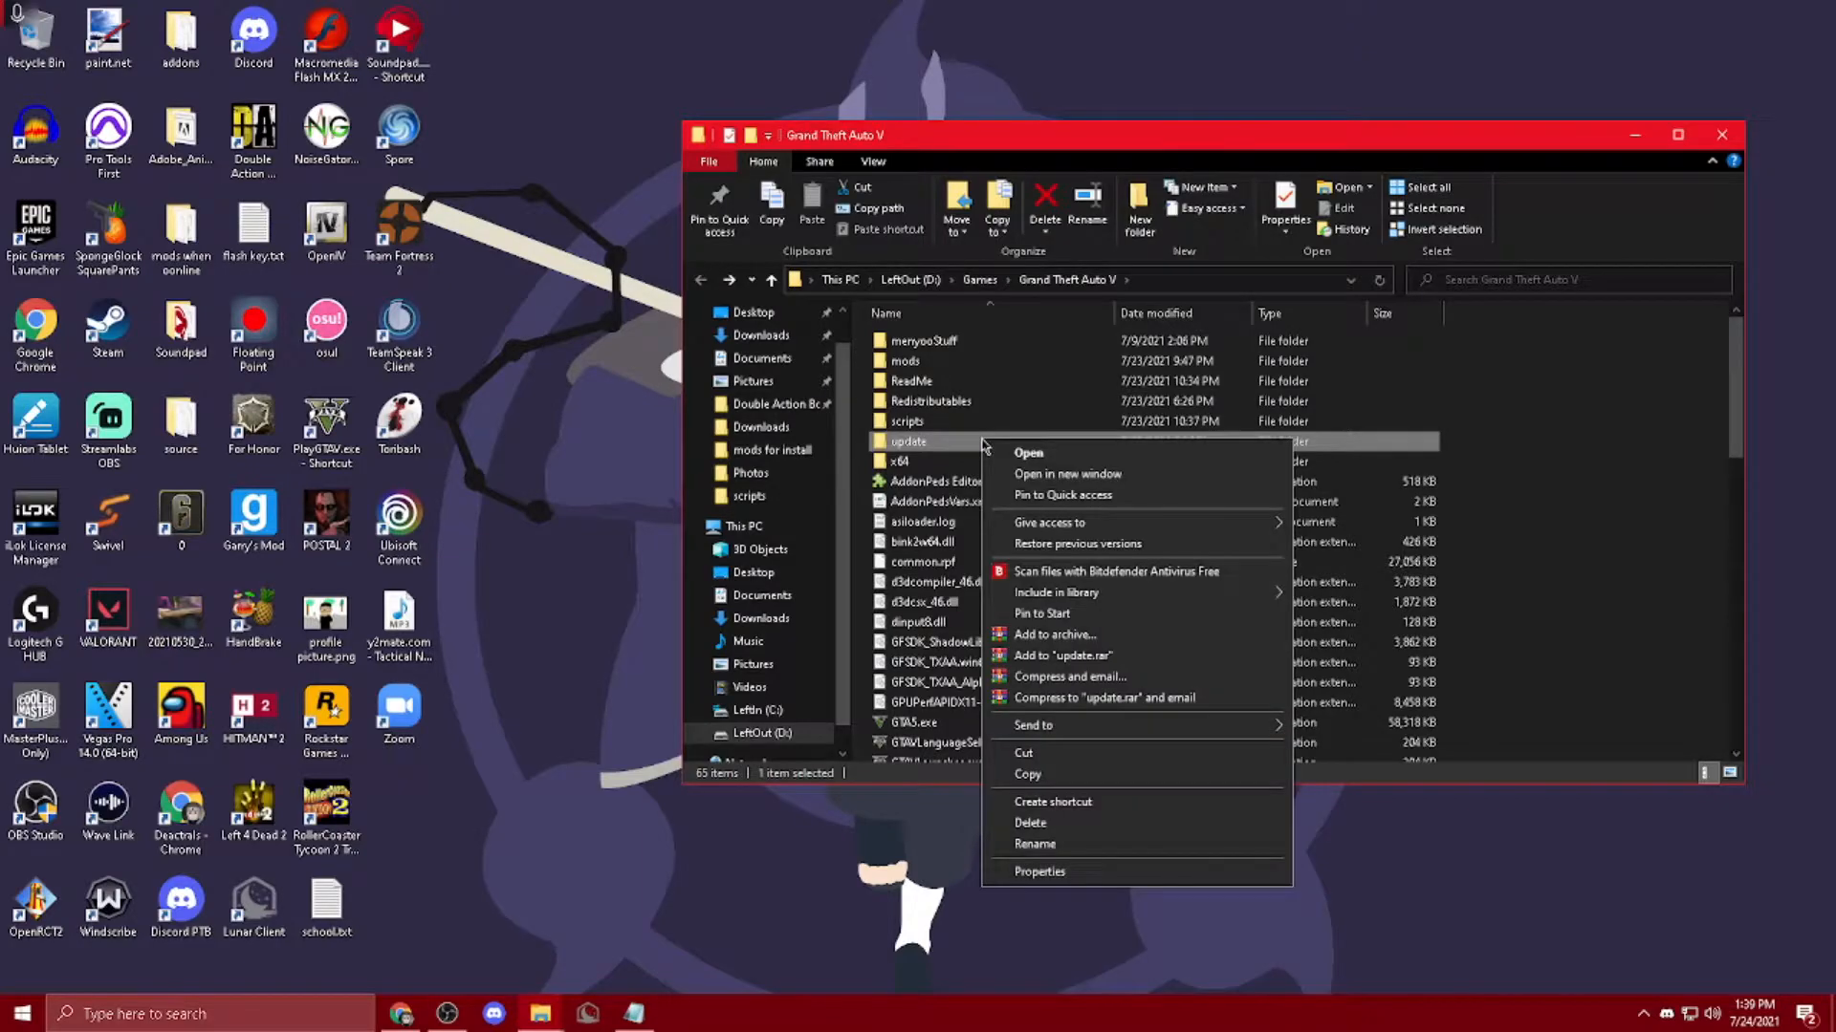
pyautogui.click(1035, 774)
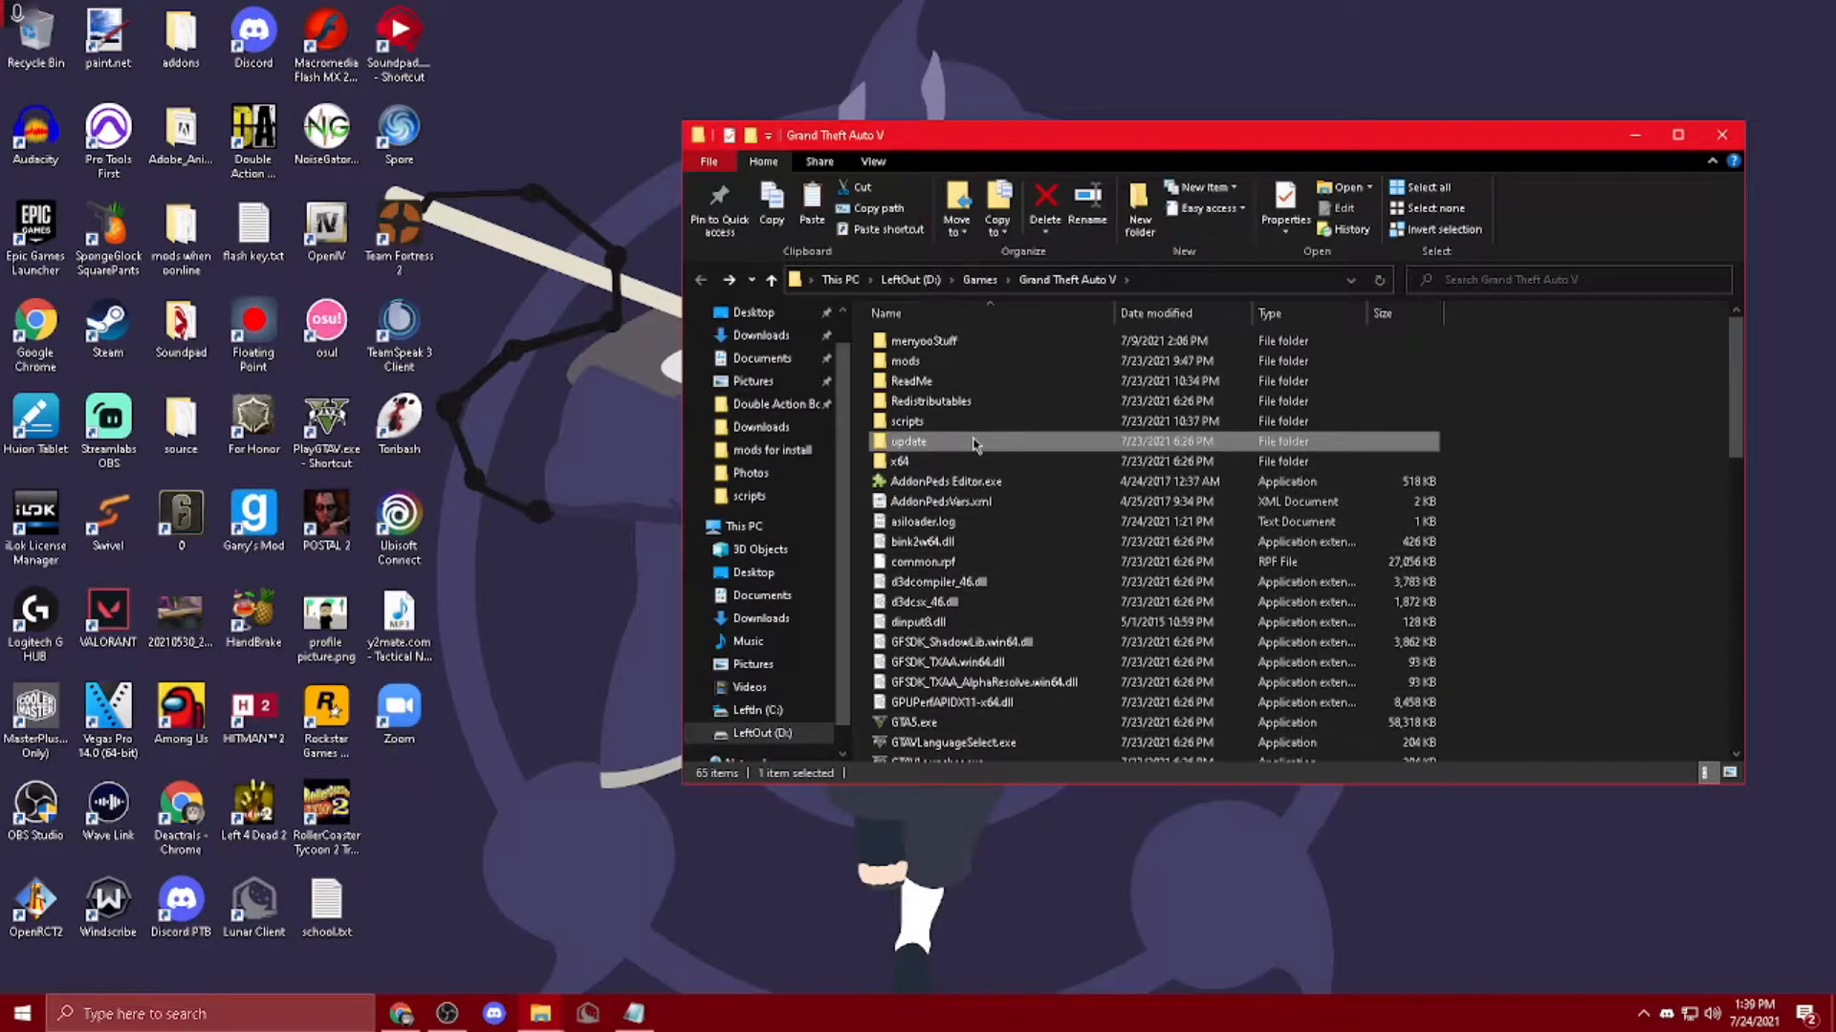
# Step: Show the mods folder as the paste destination for the update folder, and return to the game directory without pasting
pyautogui.doubleClick(903, 362)
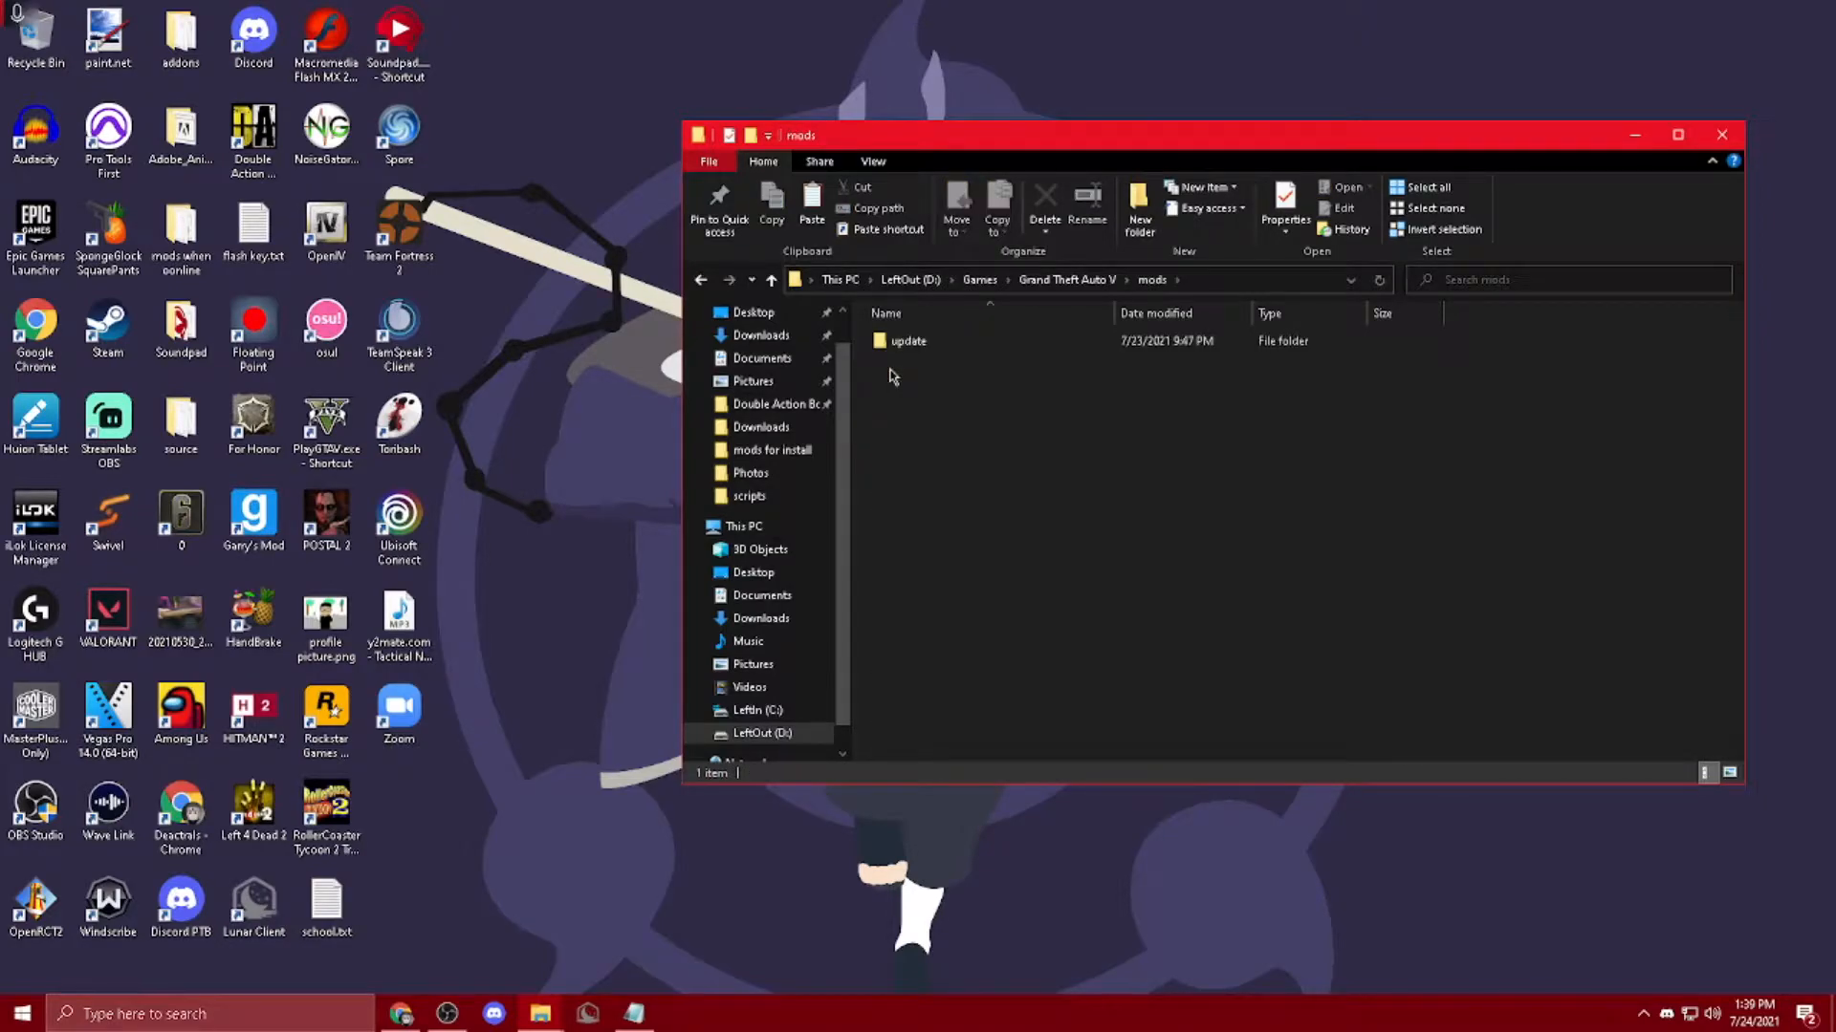
pyautogui.rightClick(890, 371)
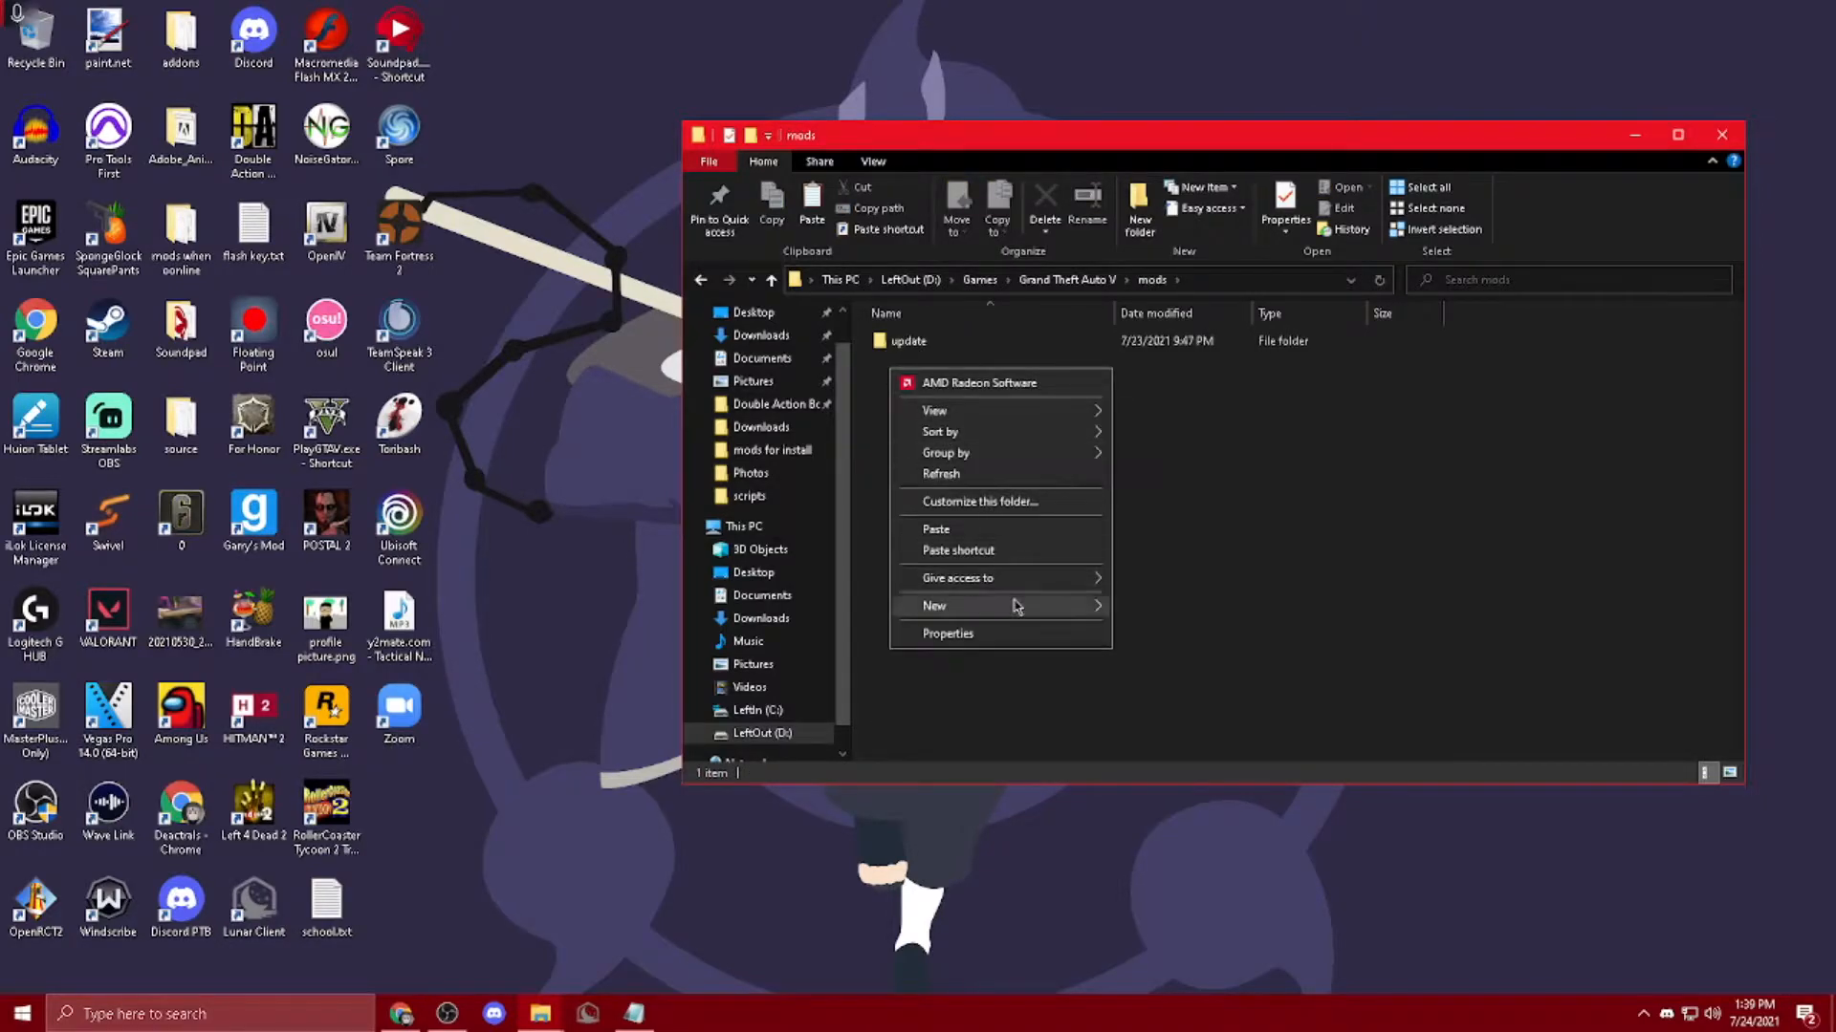
pyautogui.click(1283, 498)
pyautogui.hotkey('alt', 'Left')
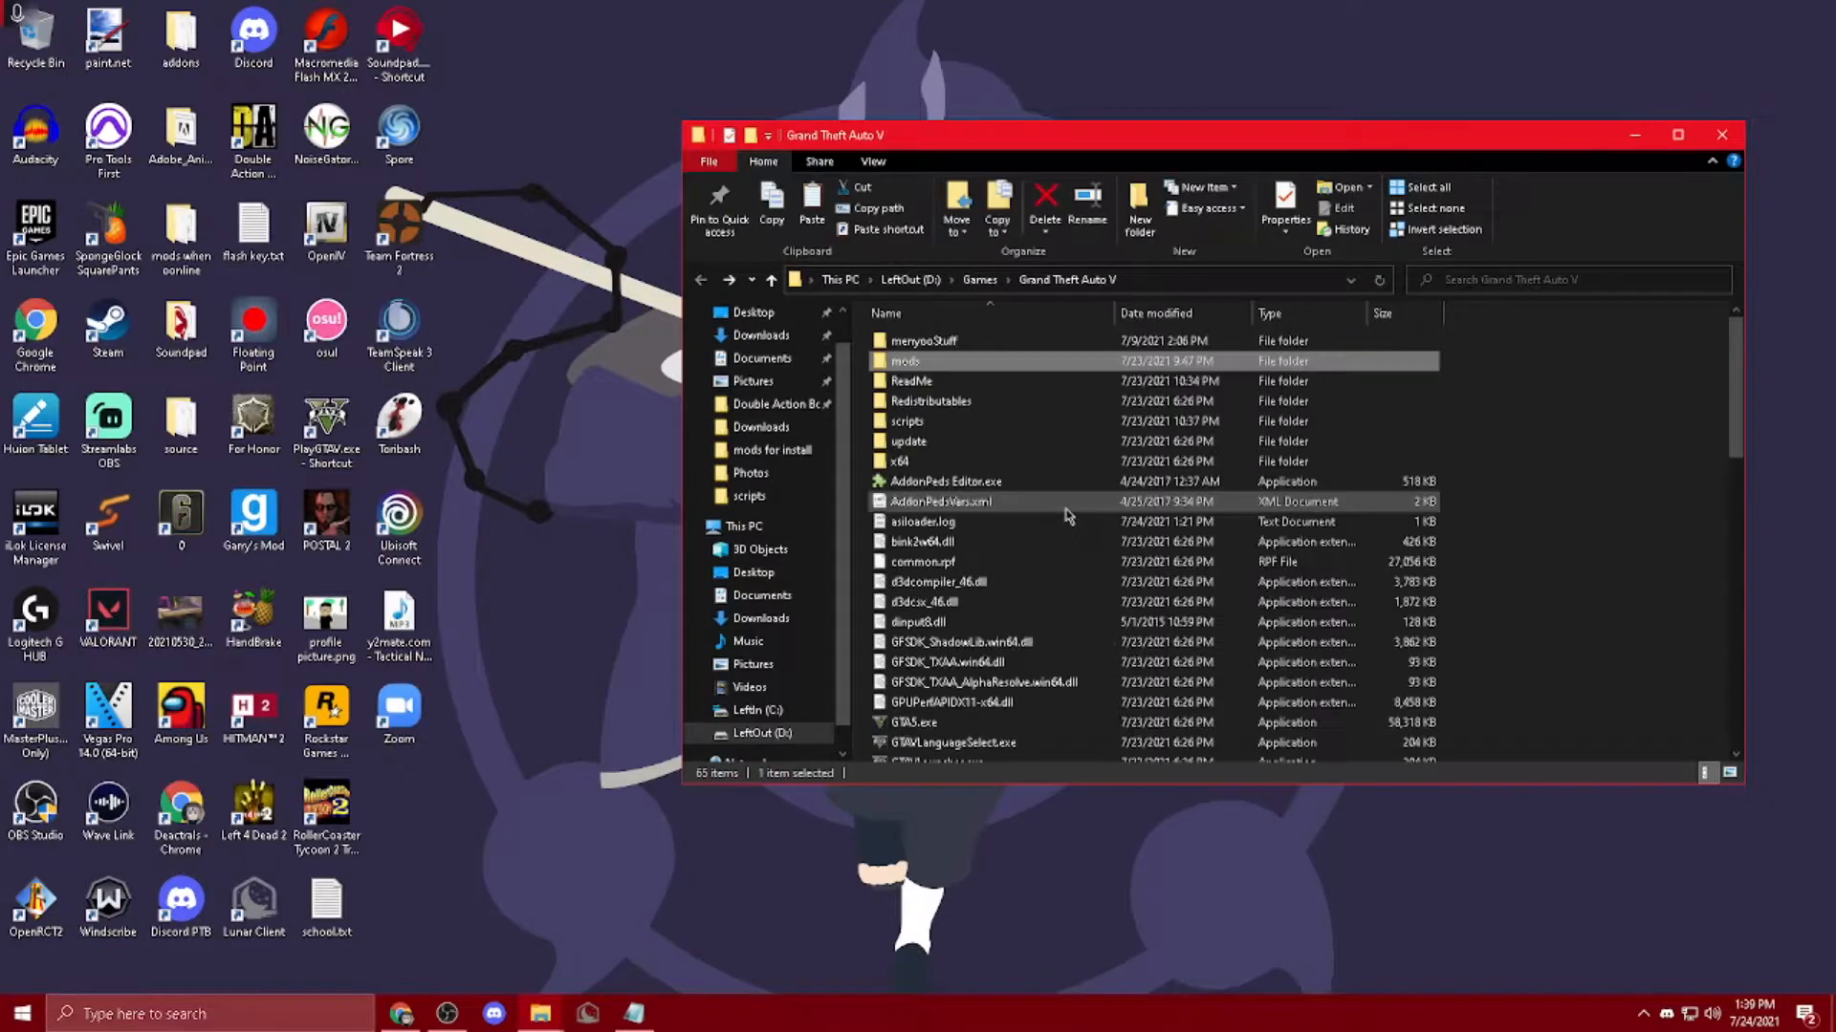
# Step: Check the size of the game's update folder in its properties and close them
pyautogui.rightClick(919, 441)
pyautogui.click(1013, 894)
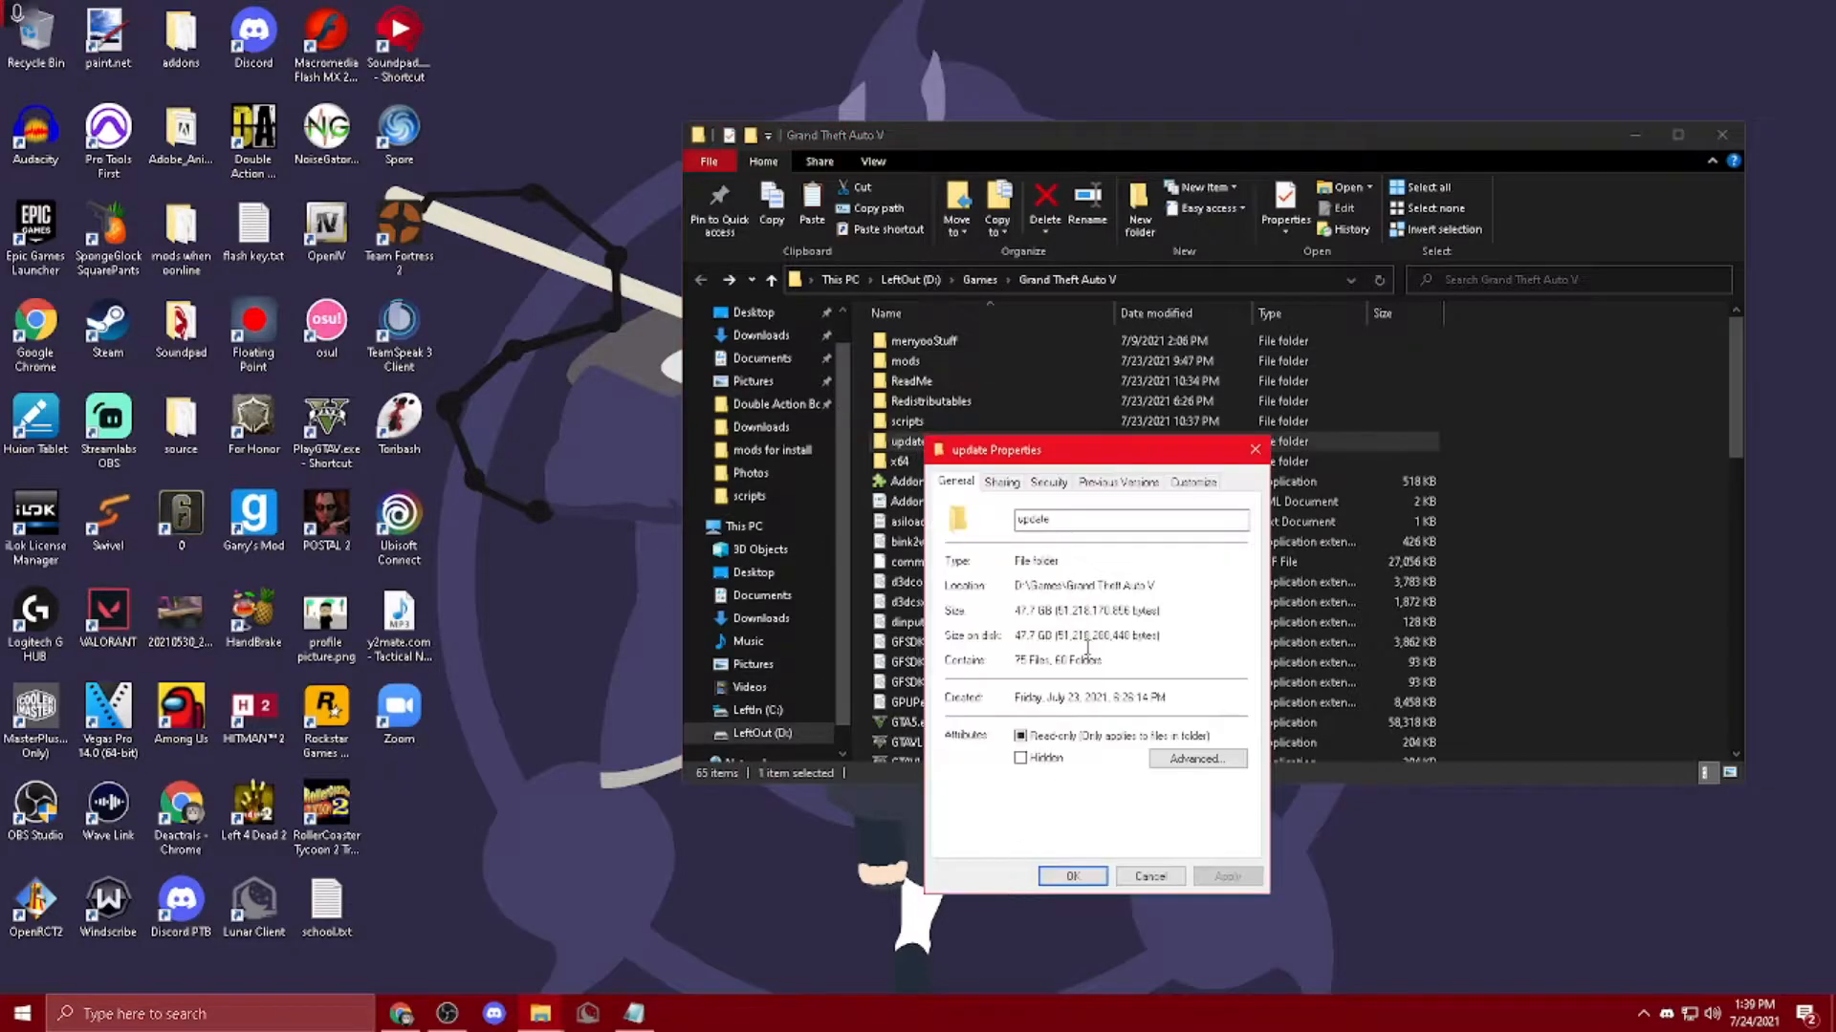
pyautogui.click(1255, 451)
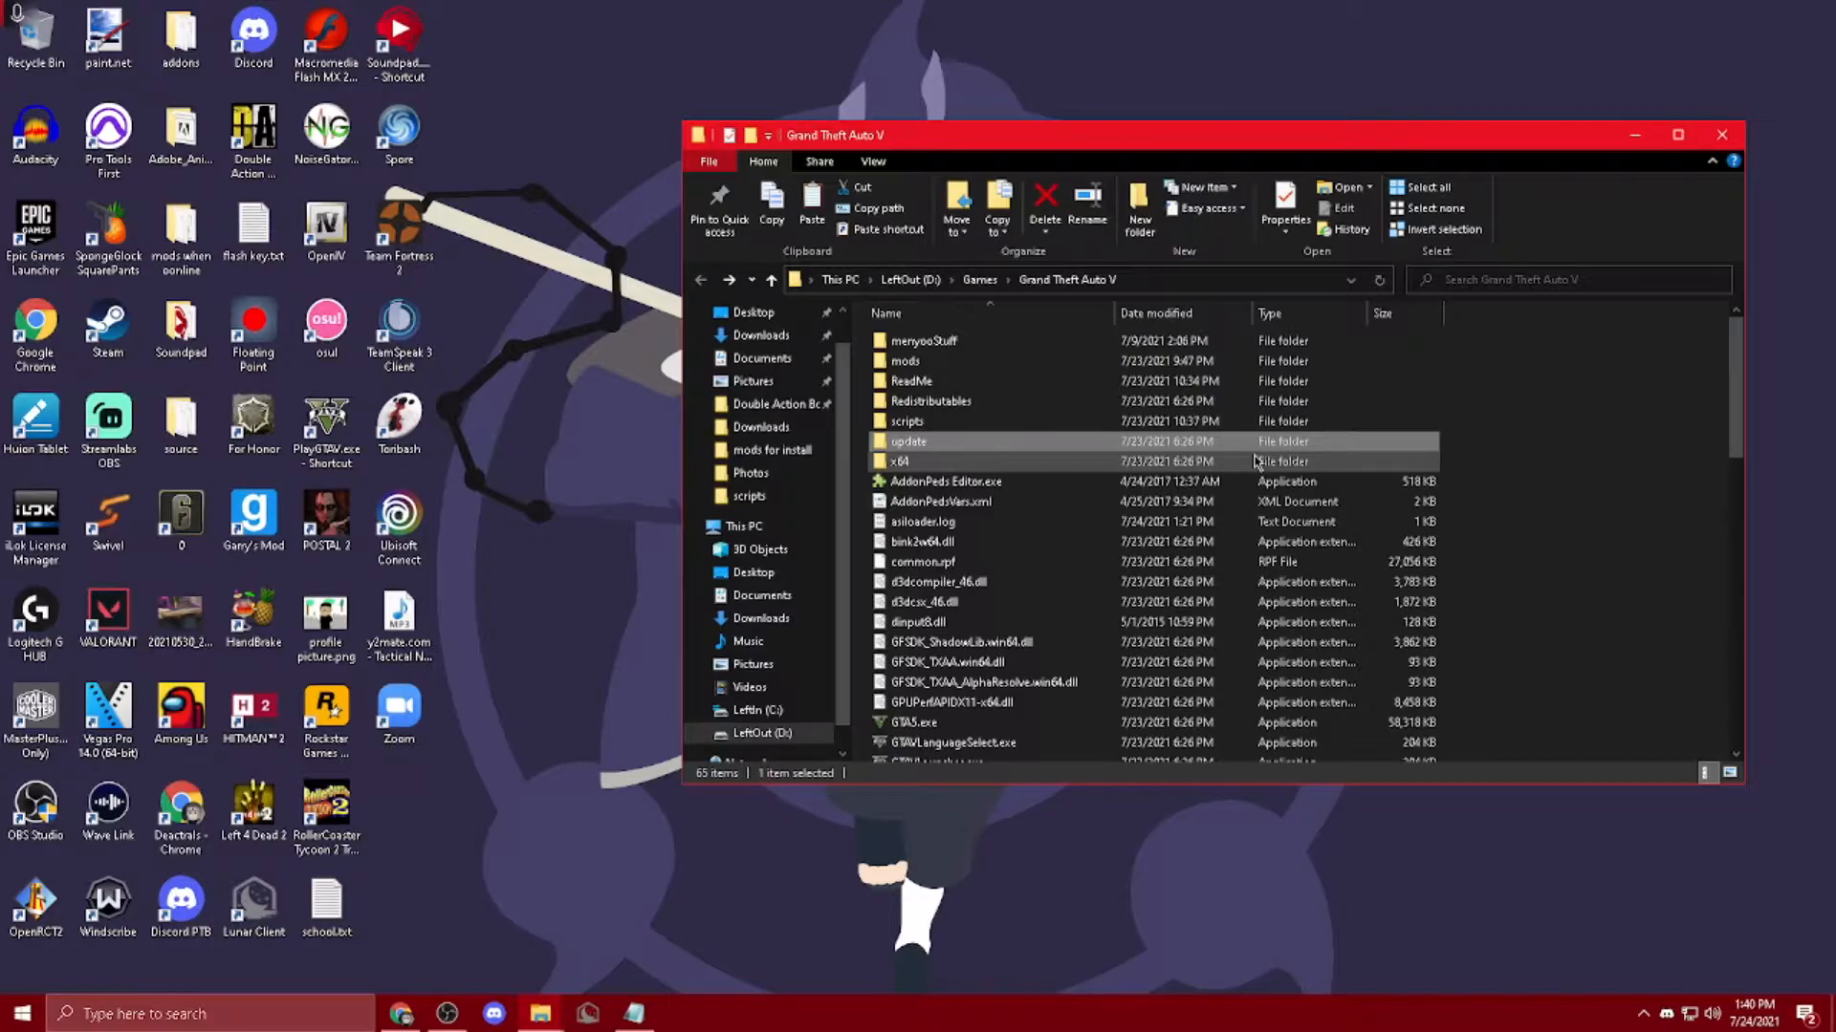
# Step: Browse through update and x64 to dlcpacks inside the mods folder, and return to the mods folder
pyautogui.doubleClick(1008, 362)
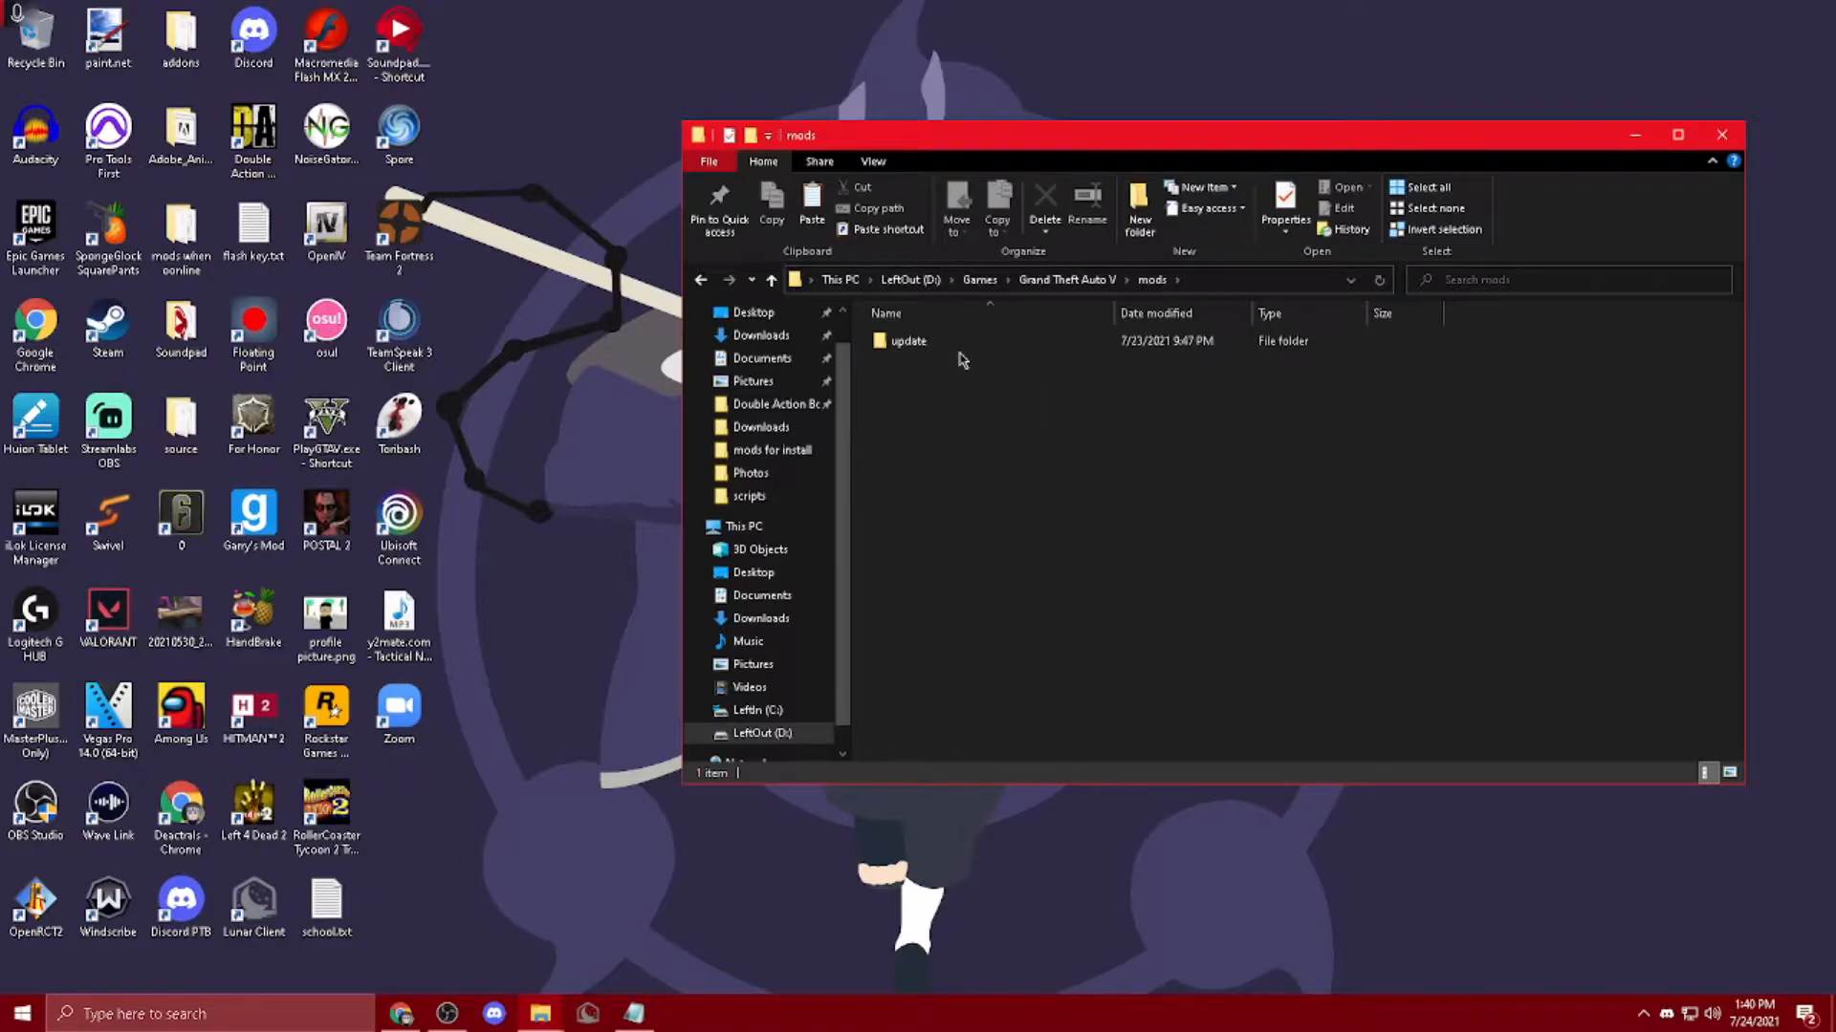
pyautogui.doubleClick(937, 345)
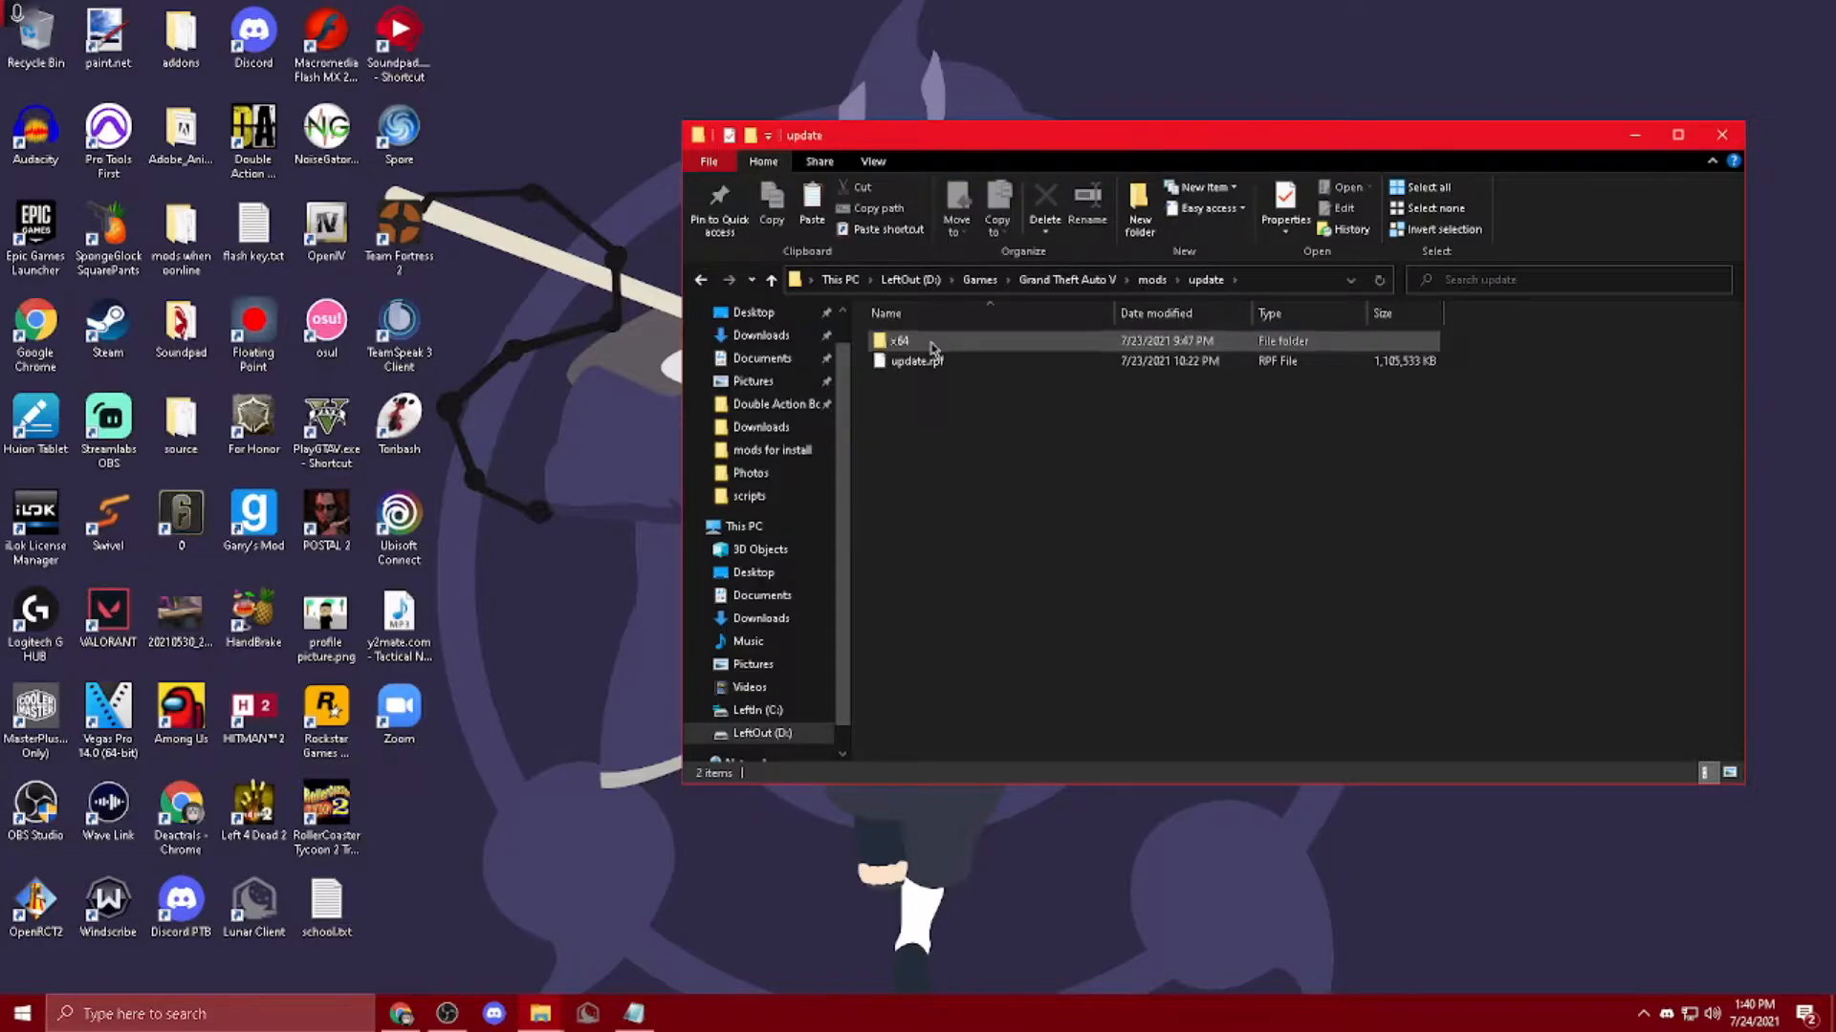
pyautogui.doubleClick(935, 344)
pyautogui.doubleClick(925, 361)
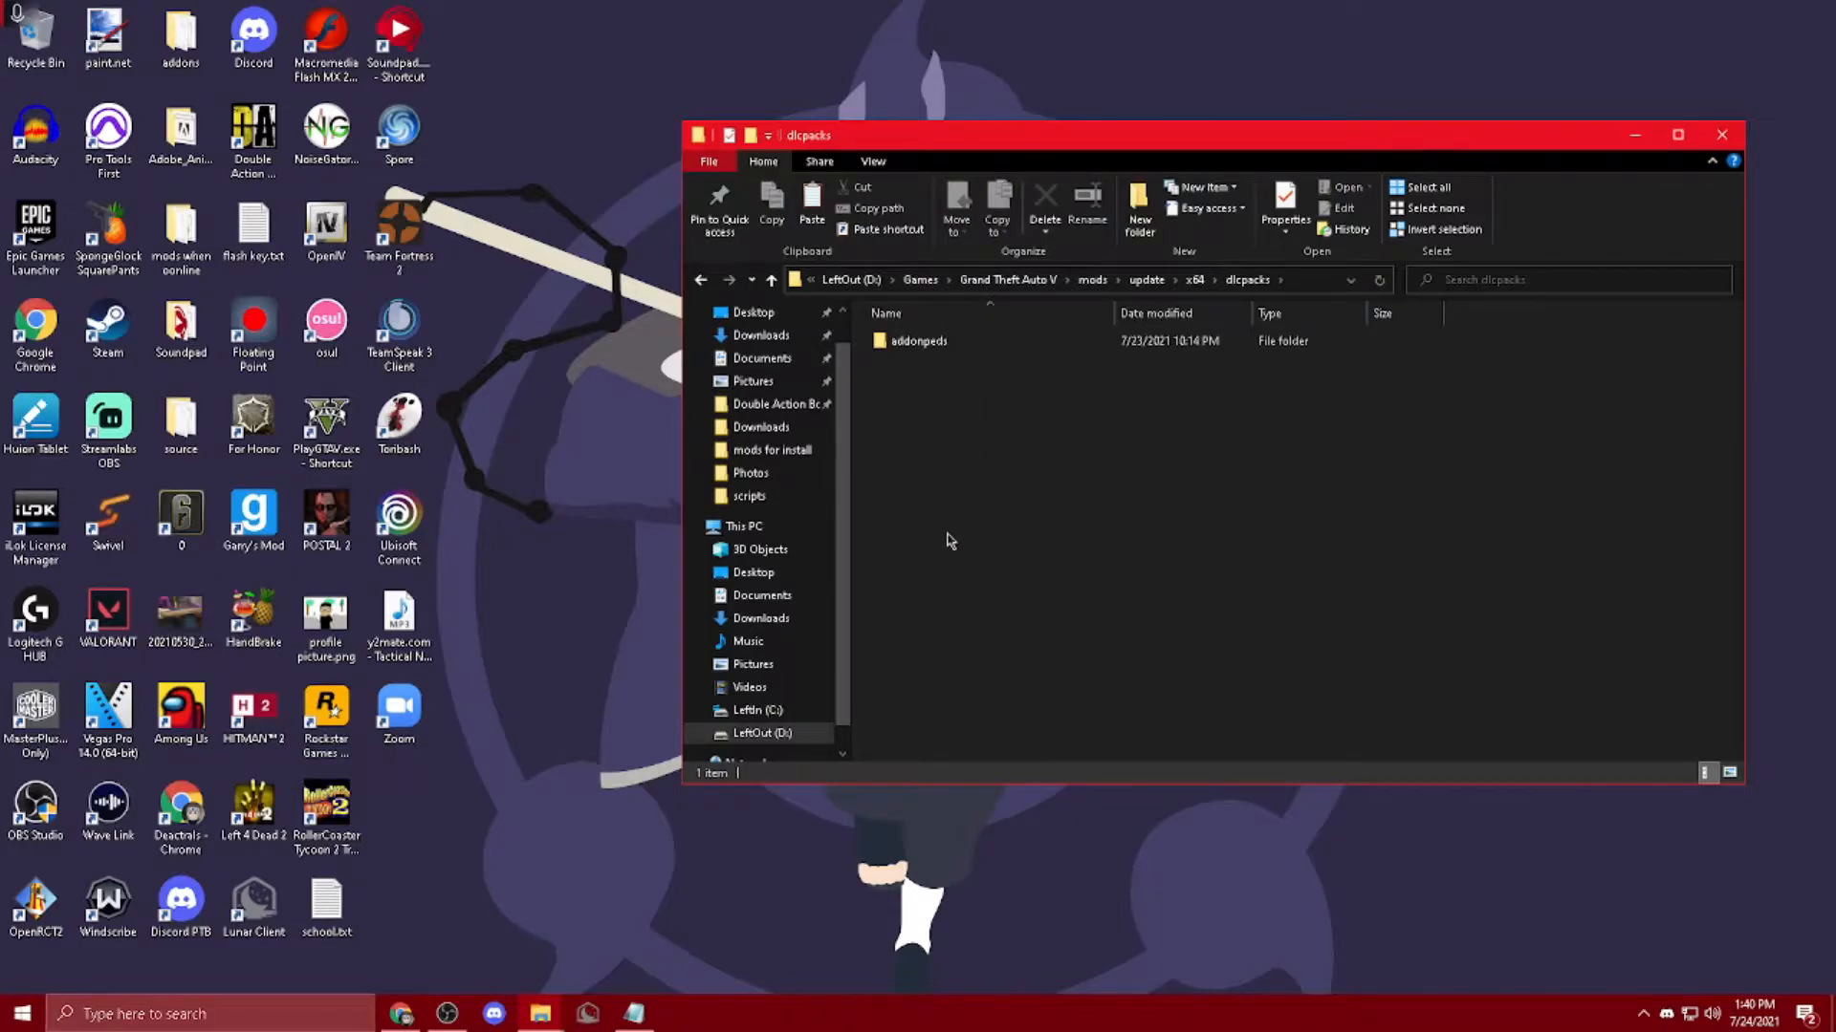
pyautogui.click(1092, 279)
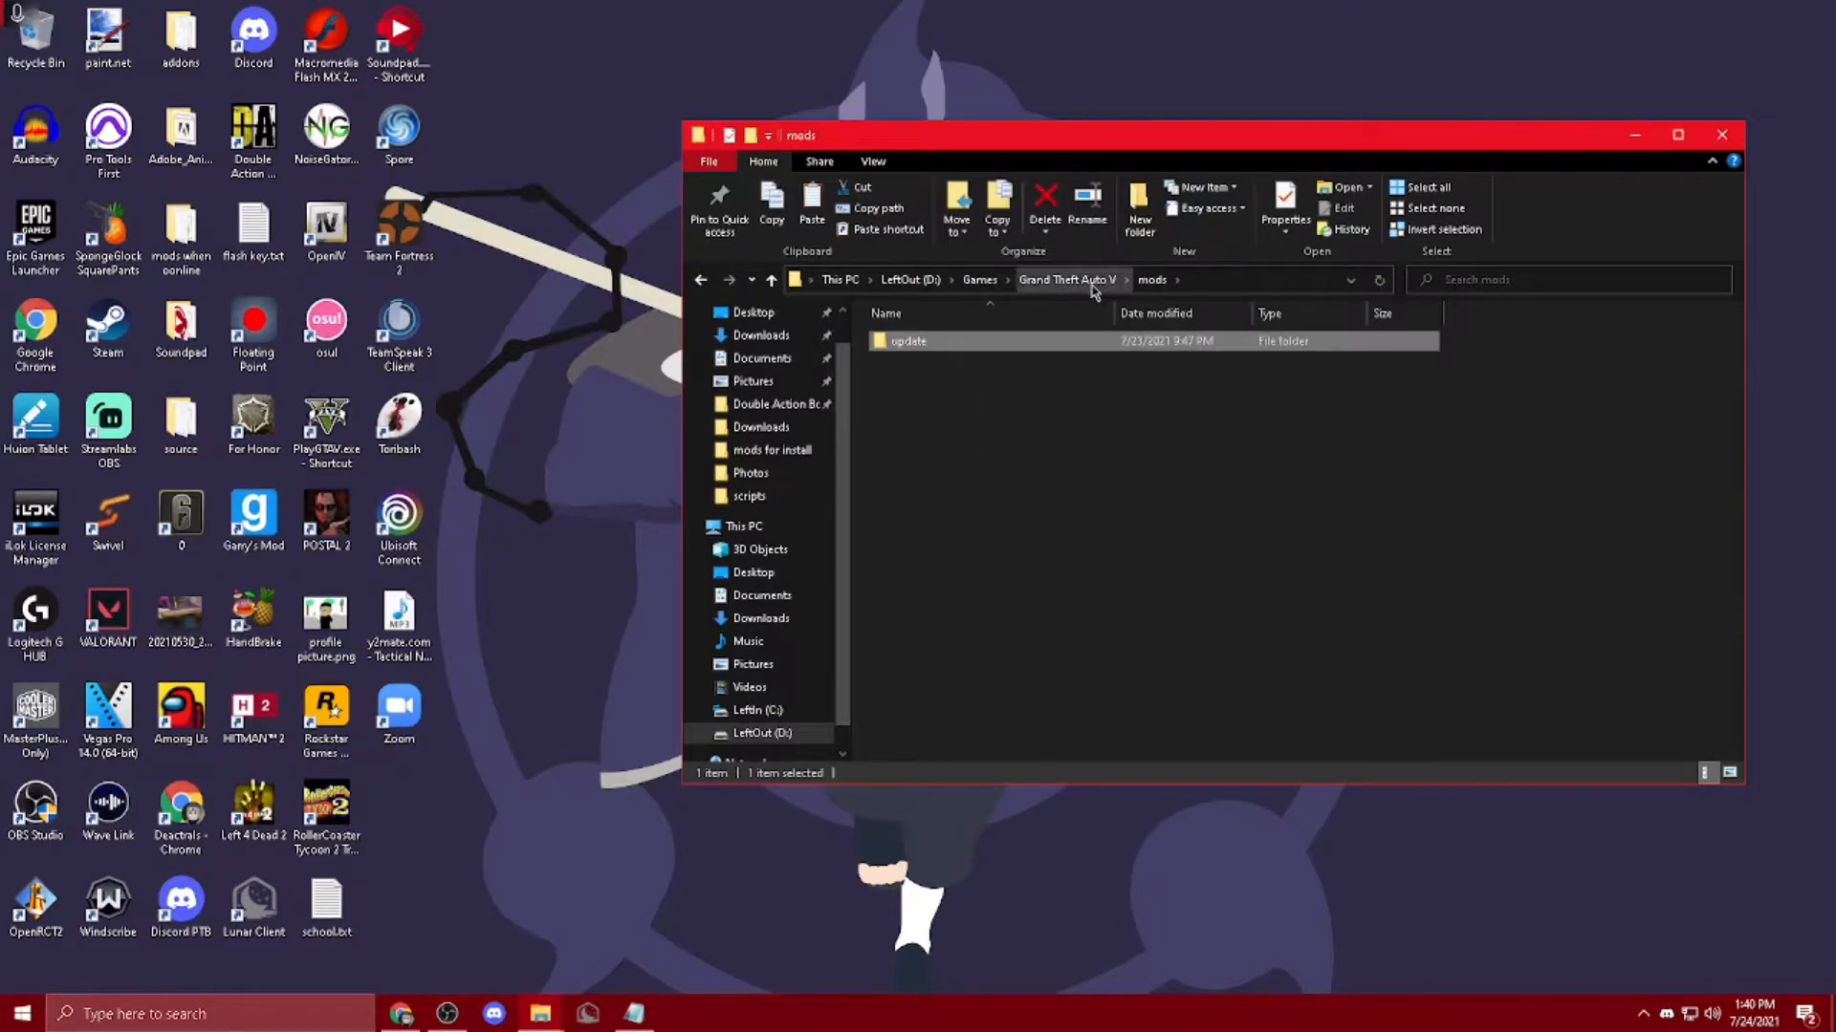
# Step: Browse from the Grand Theft Auto V directory through its original update and x64 folders to dlcpacks
pyautogui.click(1081, 279)
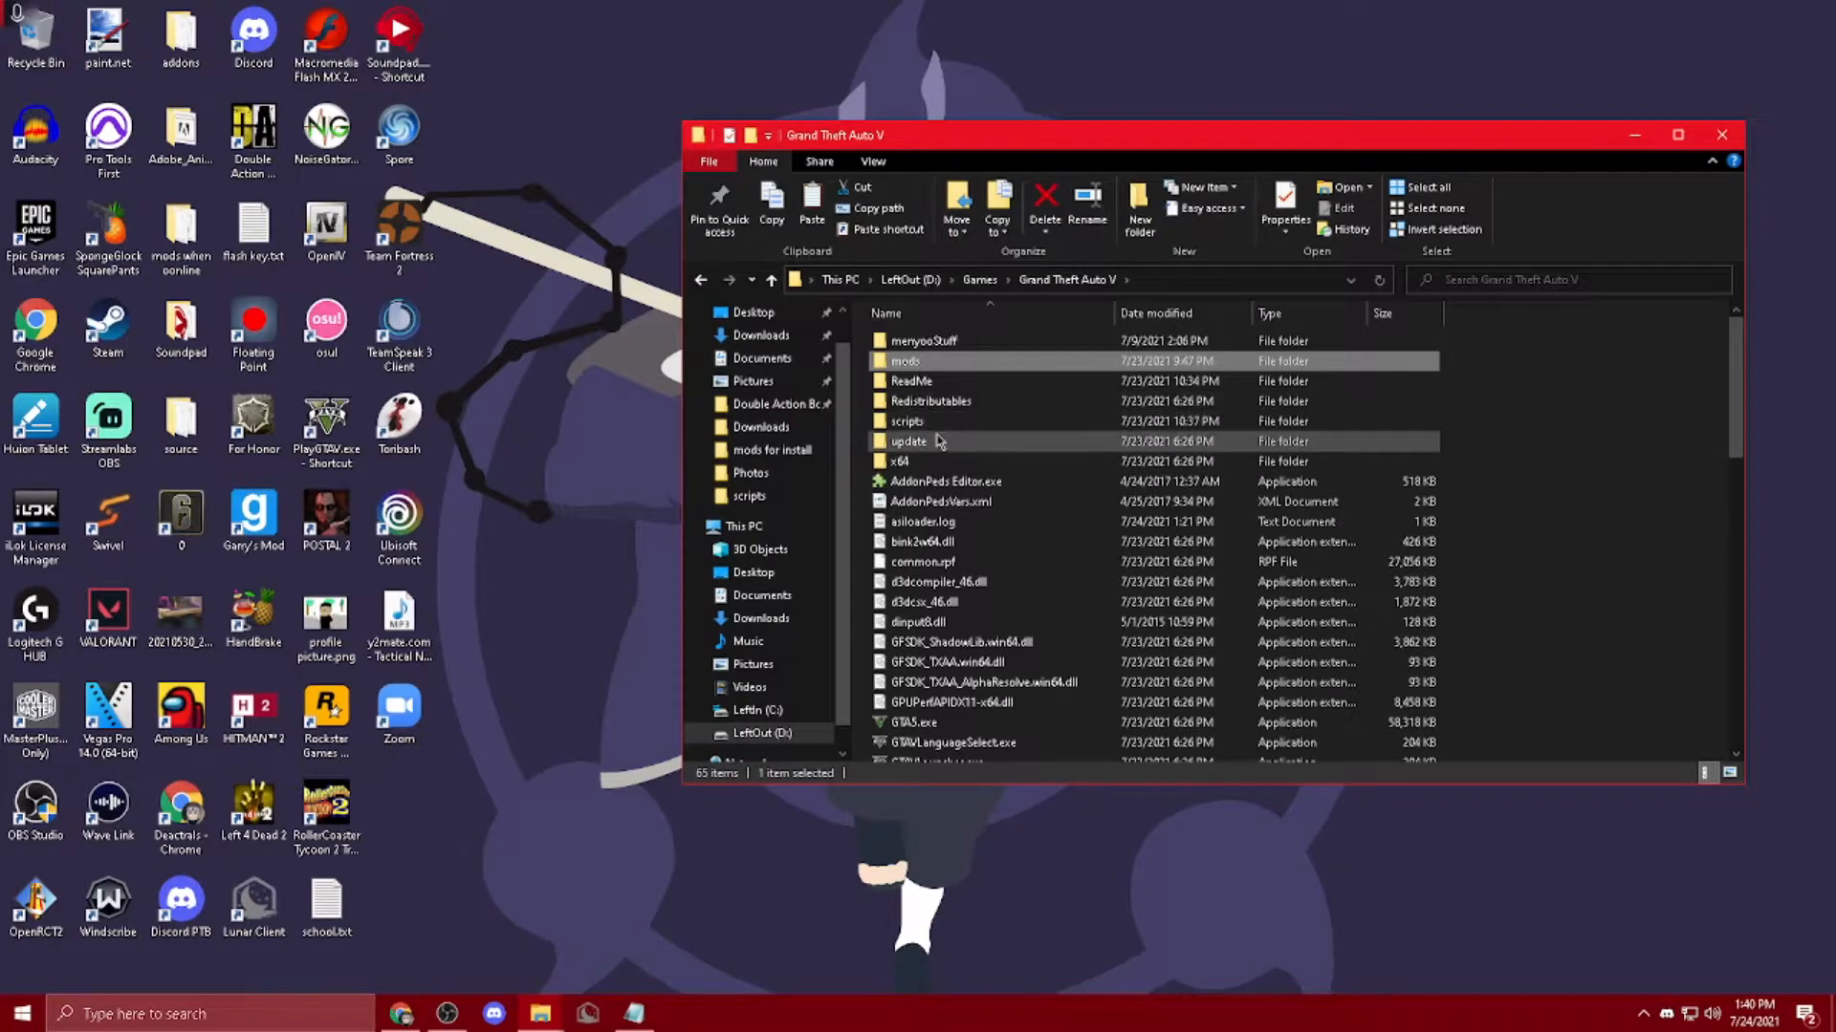
pyautogui.doubleClick(941, 442)
pyautogui.doubleClick(924, 345)
pyautogui.doubleClick(932, 345)
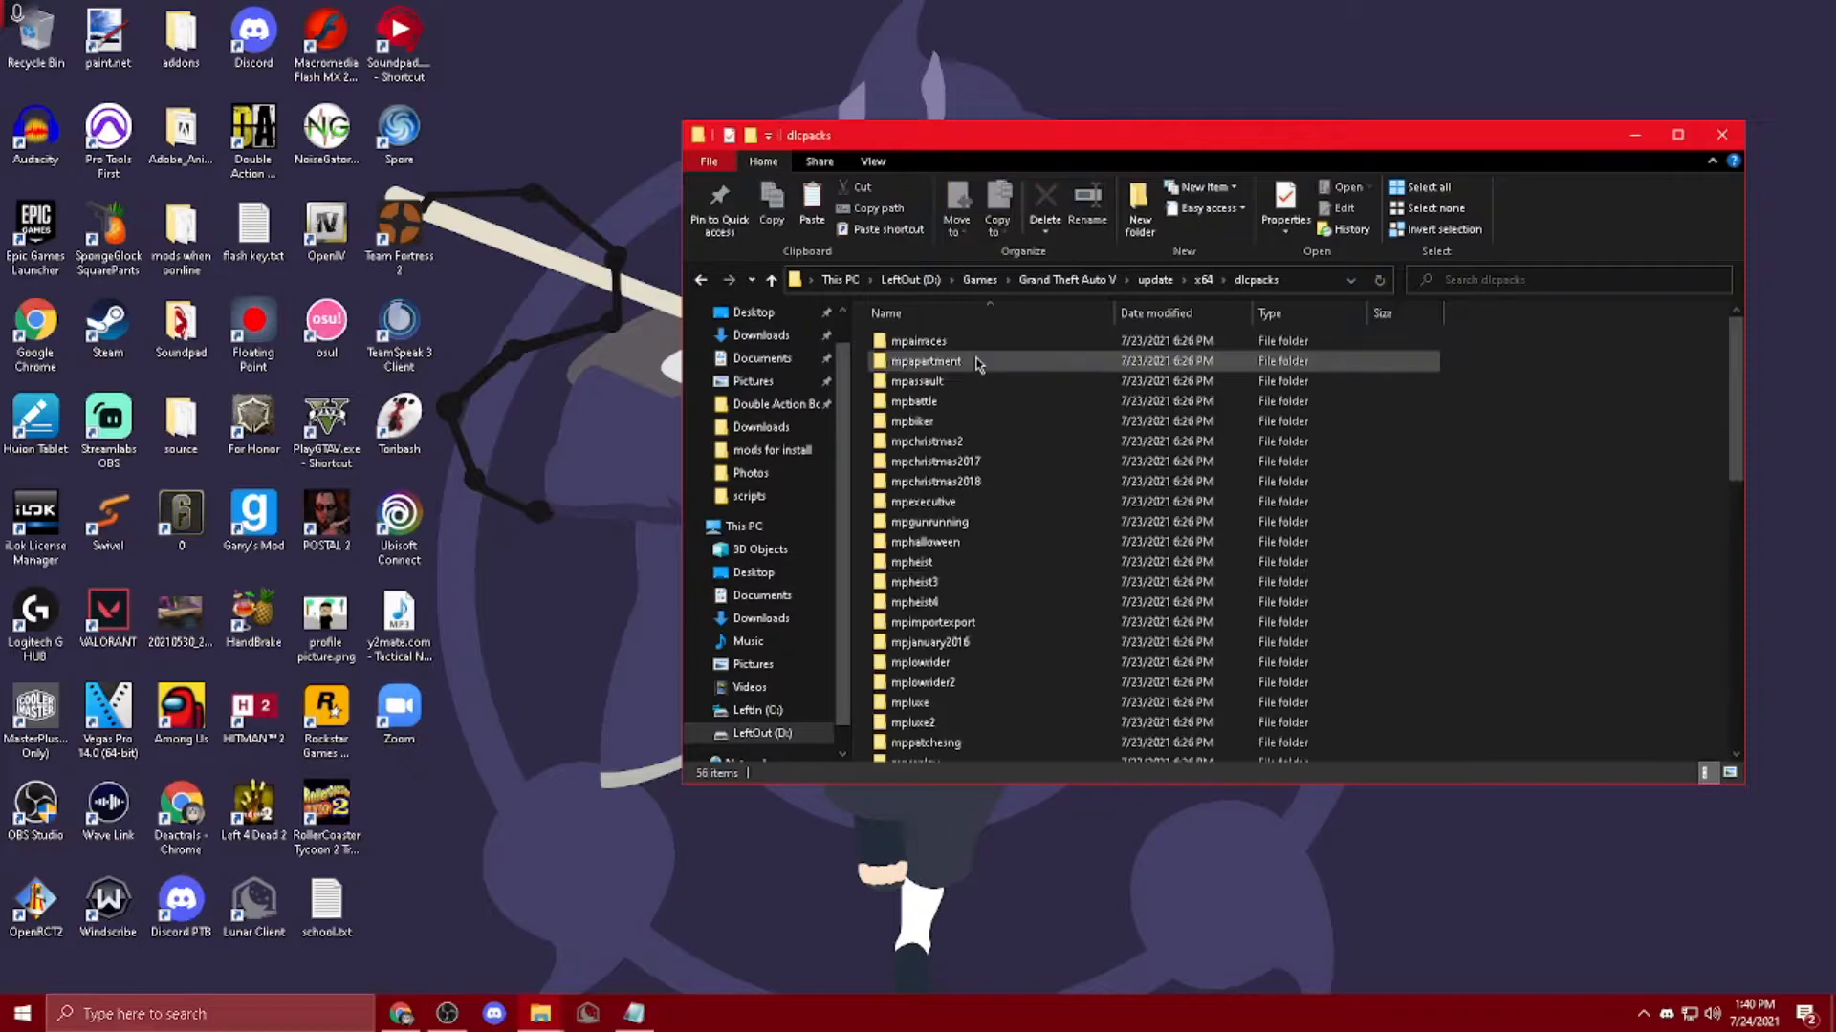
# Step: Look through the original dlcpacks folder, return to the Grand Theft Auto V directory, and inspect the update folder inside mods
pyautogui.scroll(-10, 1045, 461)
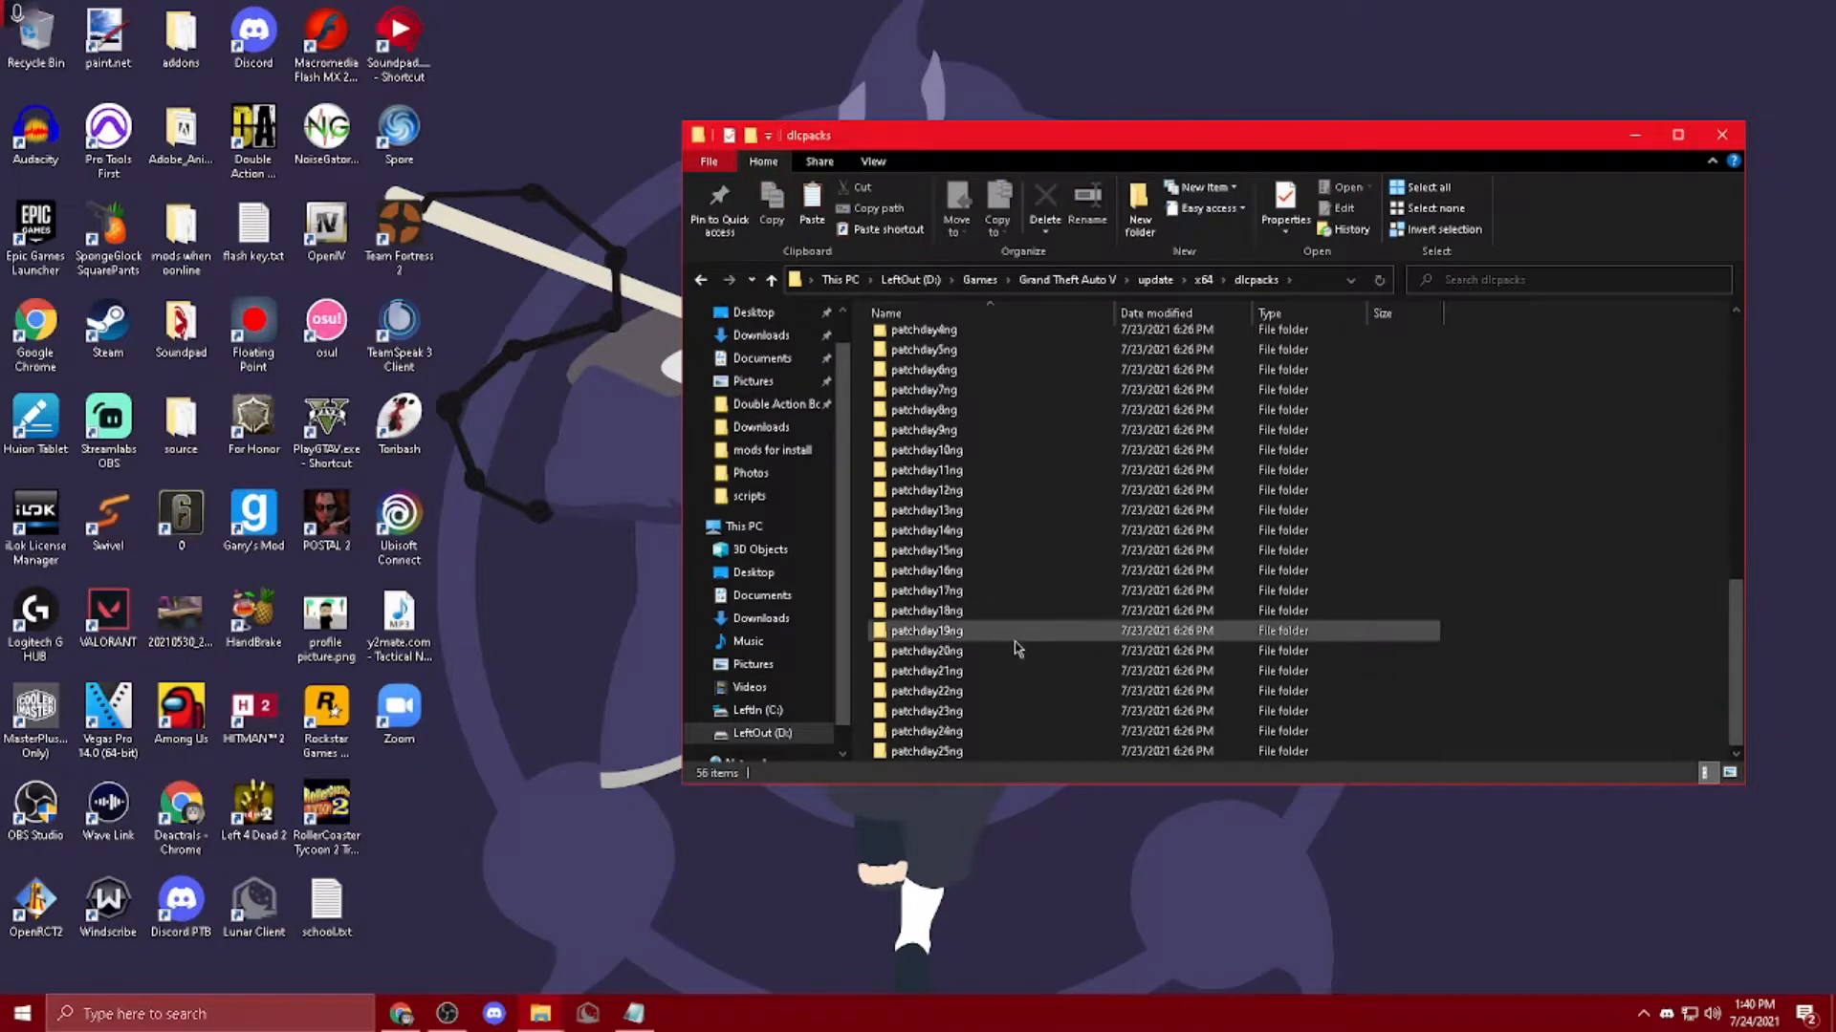
pyautogui.click(1067, 279)
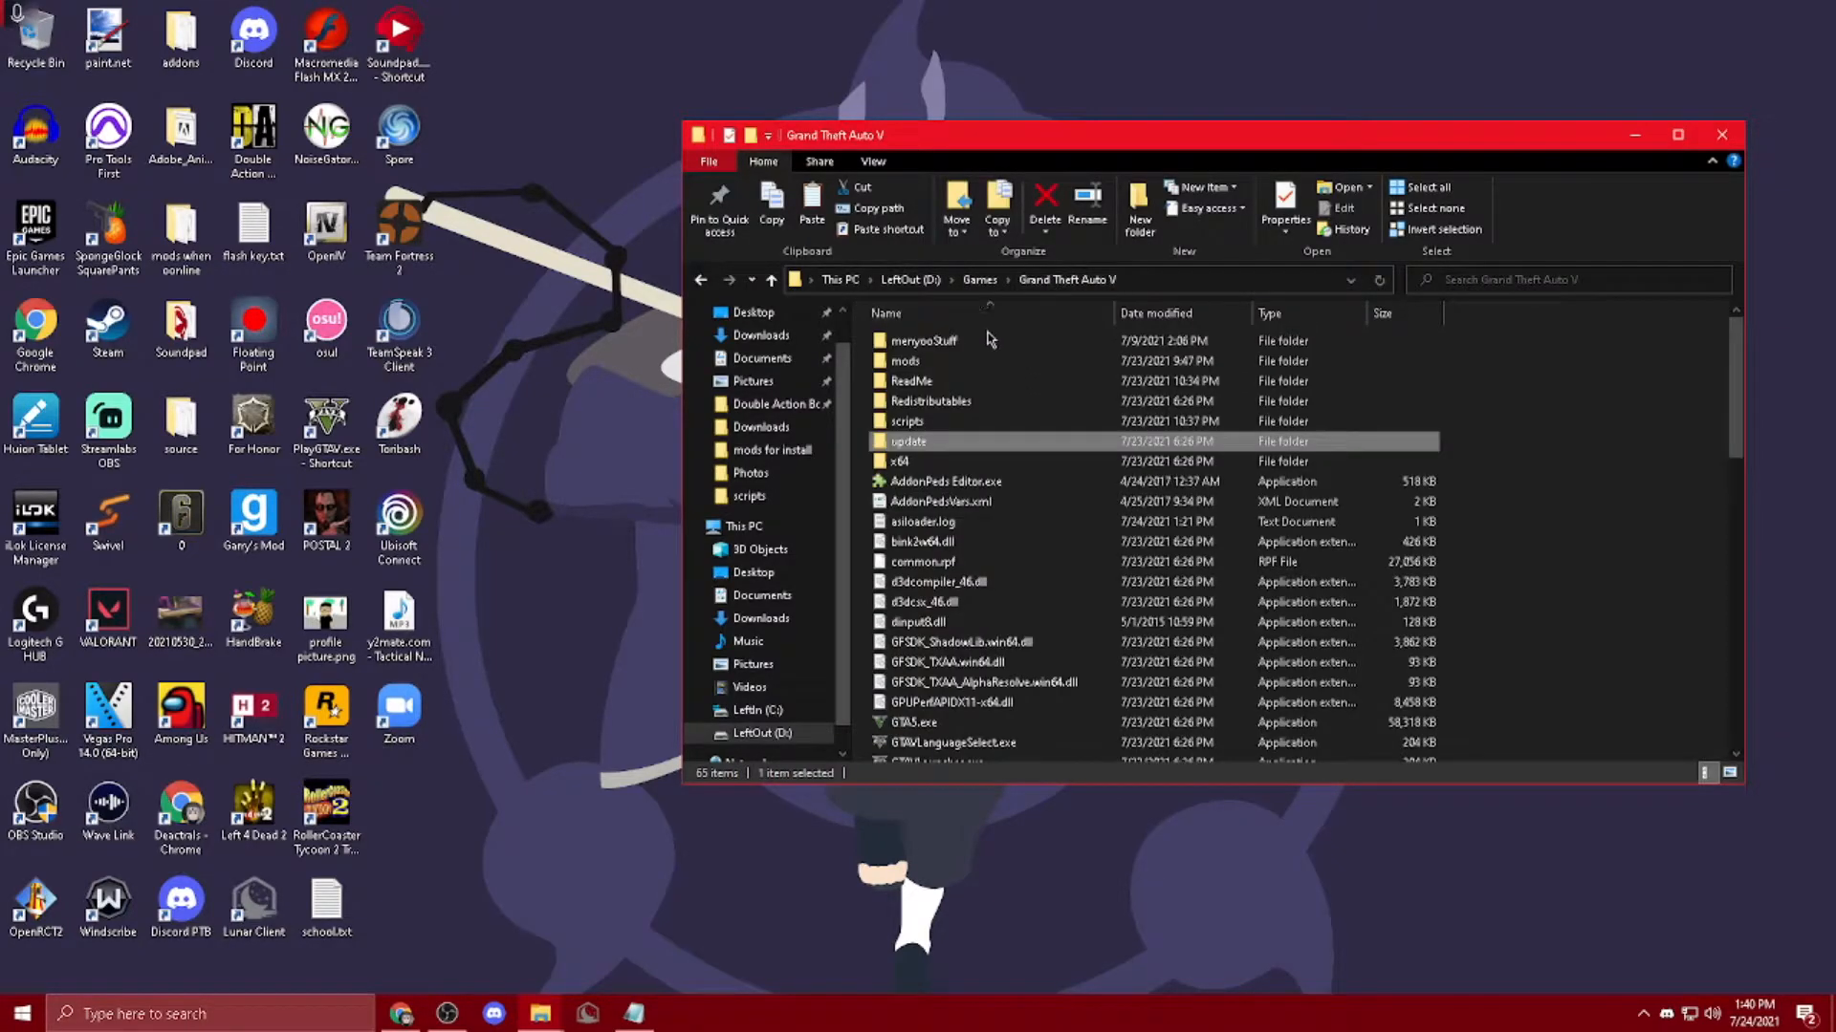
pyautogui.doubleClick(921, 360)
pyautogui.doubleClick(925, 343)
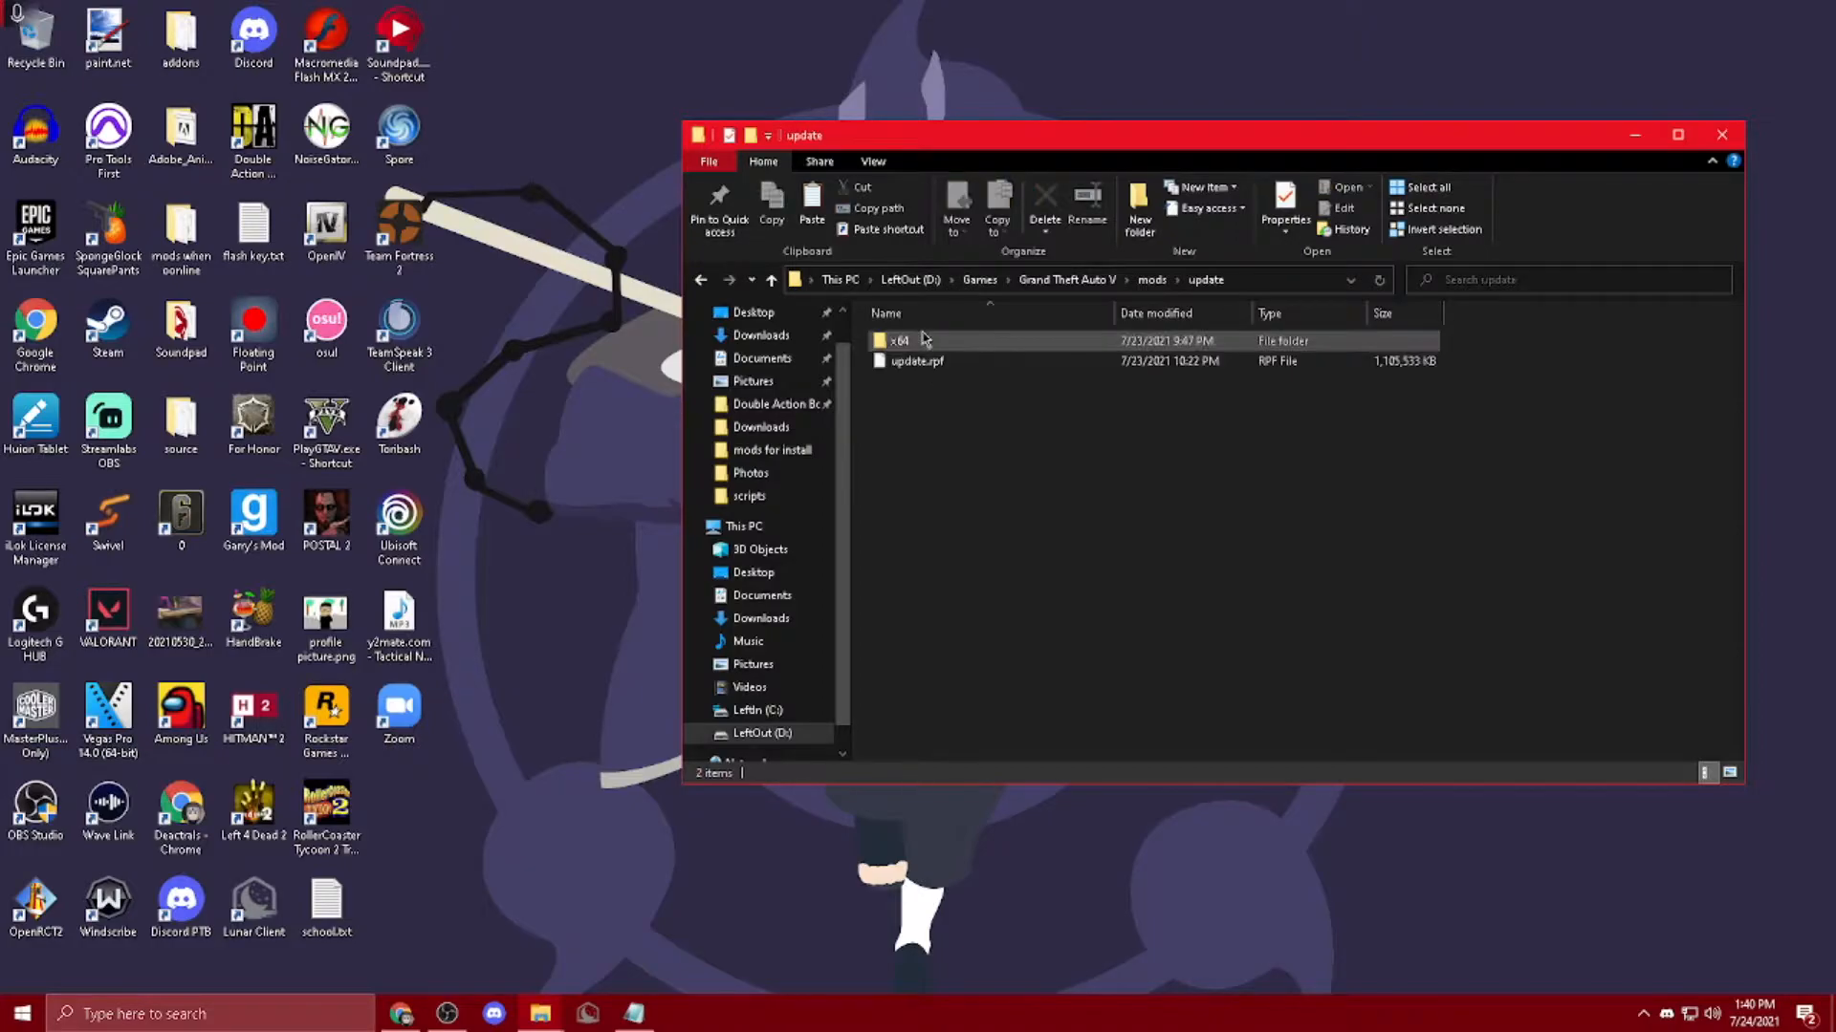
pyautogui.moveTo(927, 342); pyautogui.dragTo(989, 379)
pyautogui.hotkey('alt', 'Left')
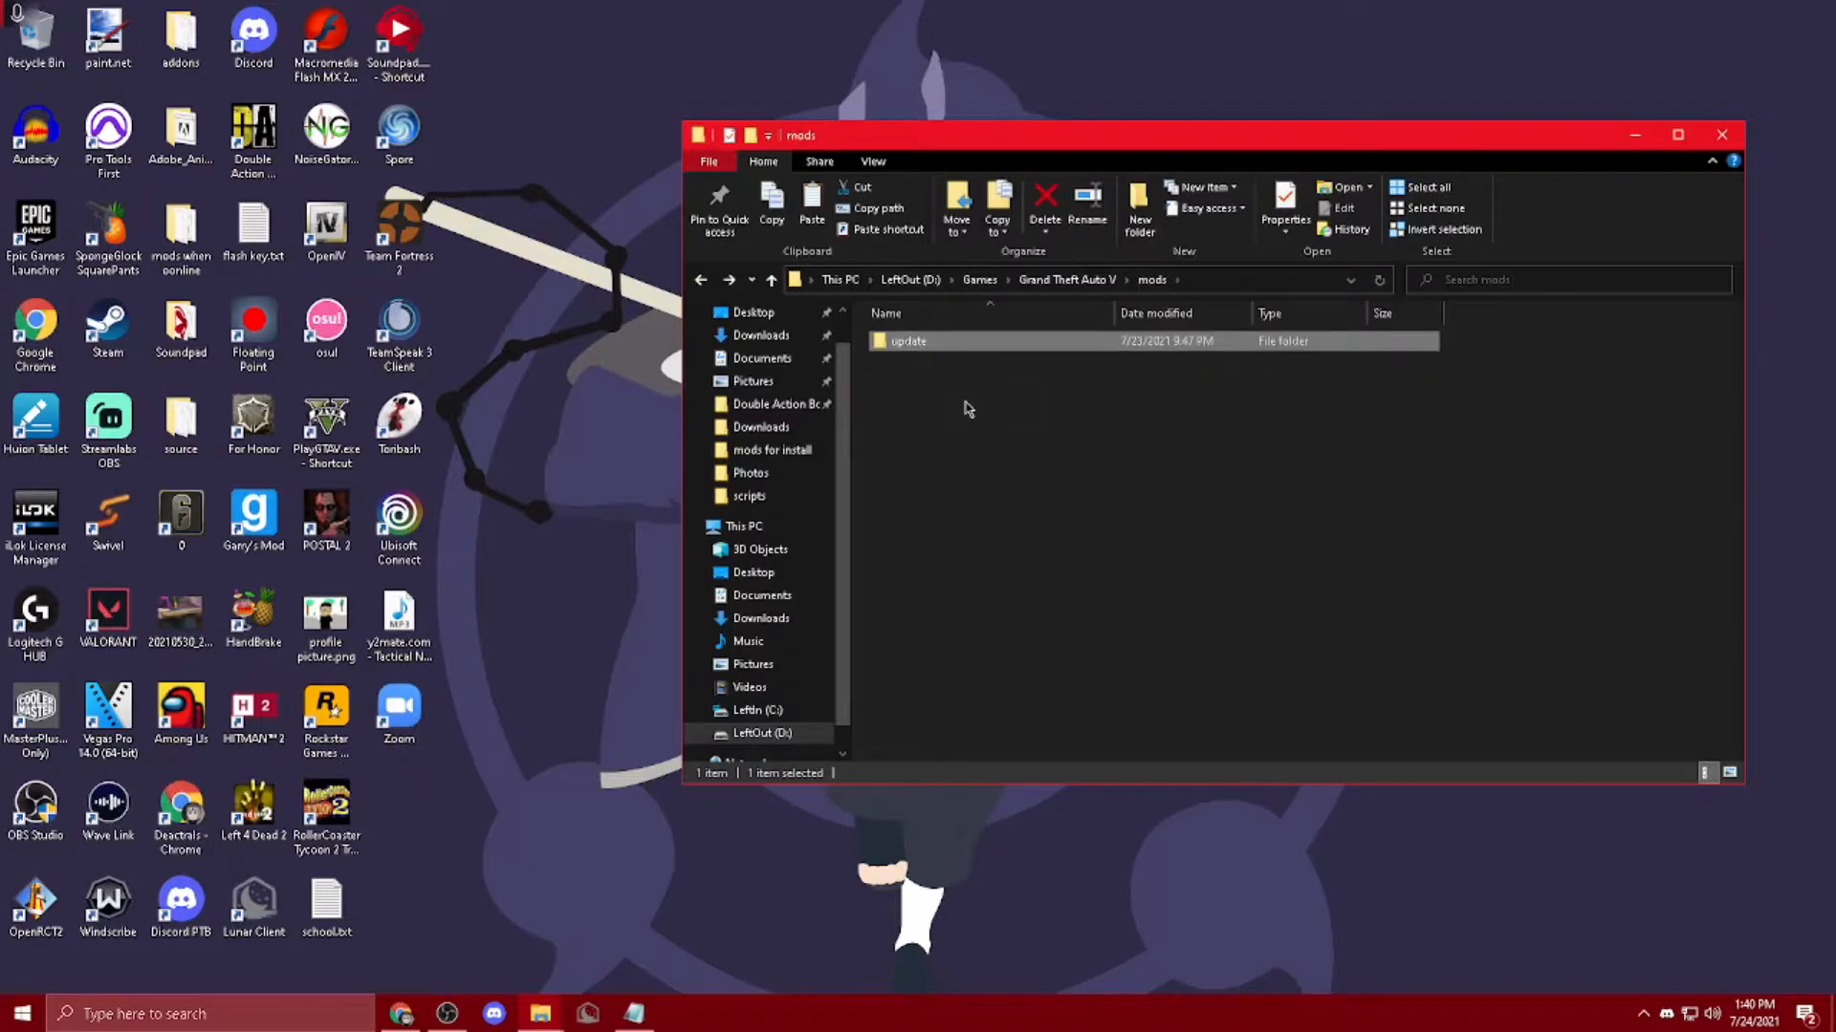
pyautogui.click(923, 341)
pyautogui.click(961, 349)
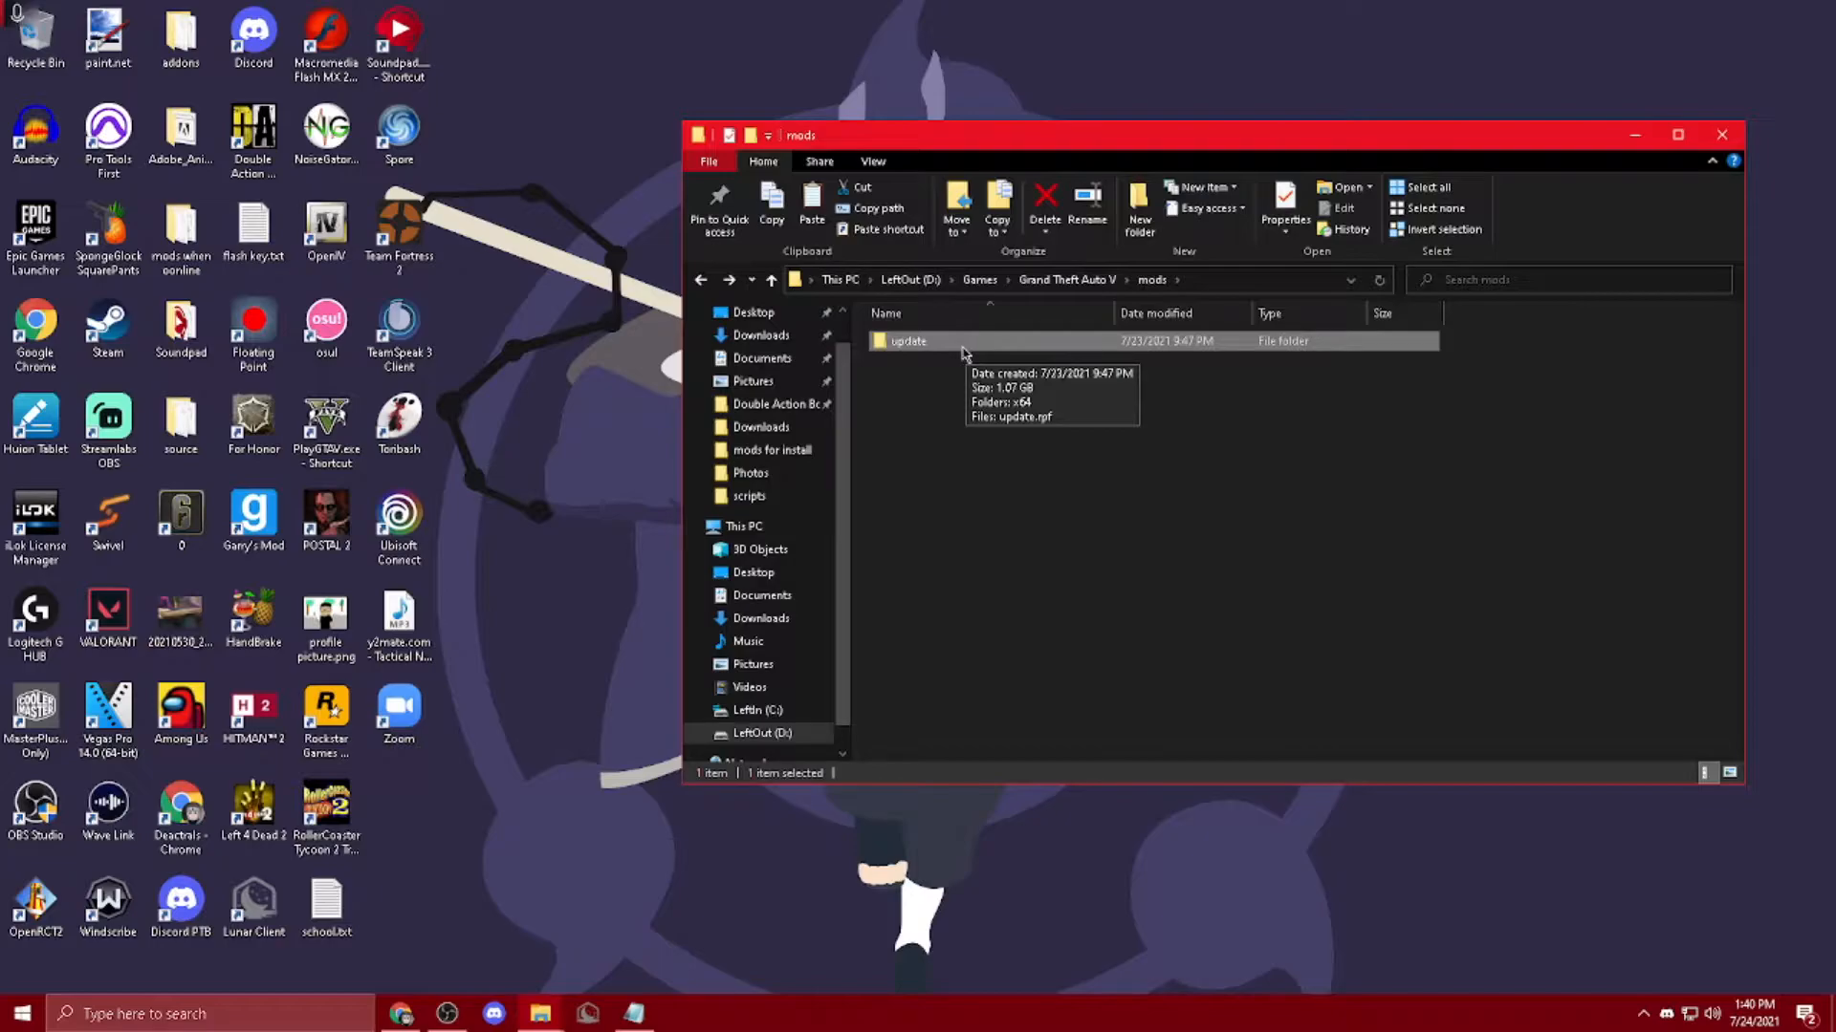
# Step: Browse through update and x64 to dlcpacks inside the mods folder and select the addonpeds folder
pyautogui.doubleClick(962, 348)
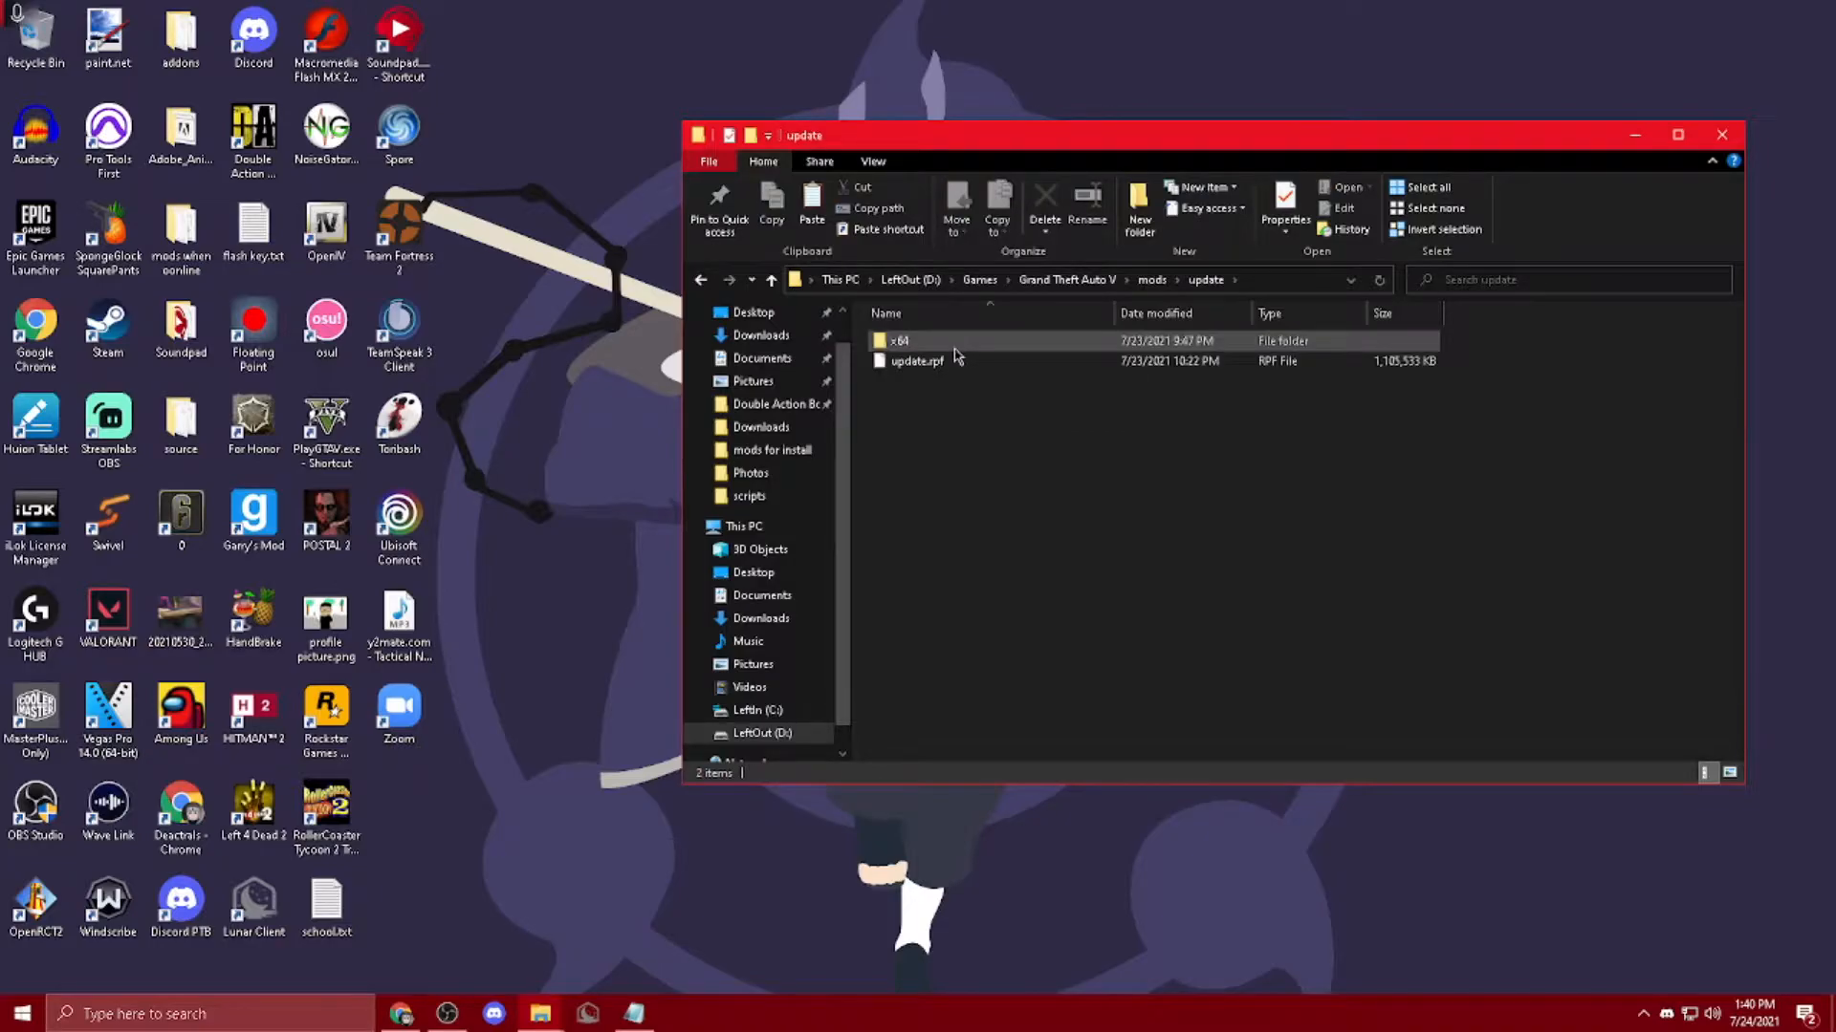
pyautogui.doubleClick(955, 346)
pyautogui.doubleClick(955, 358)
pyautogui.moveTo(926, 745); pyautogui.dragTo(952, 367)
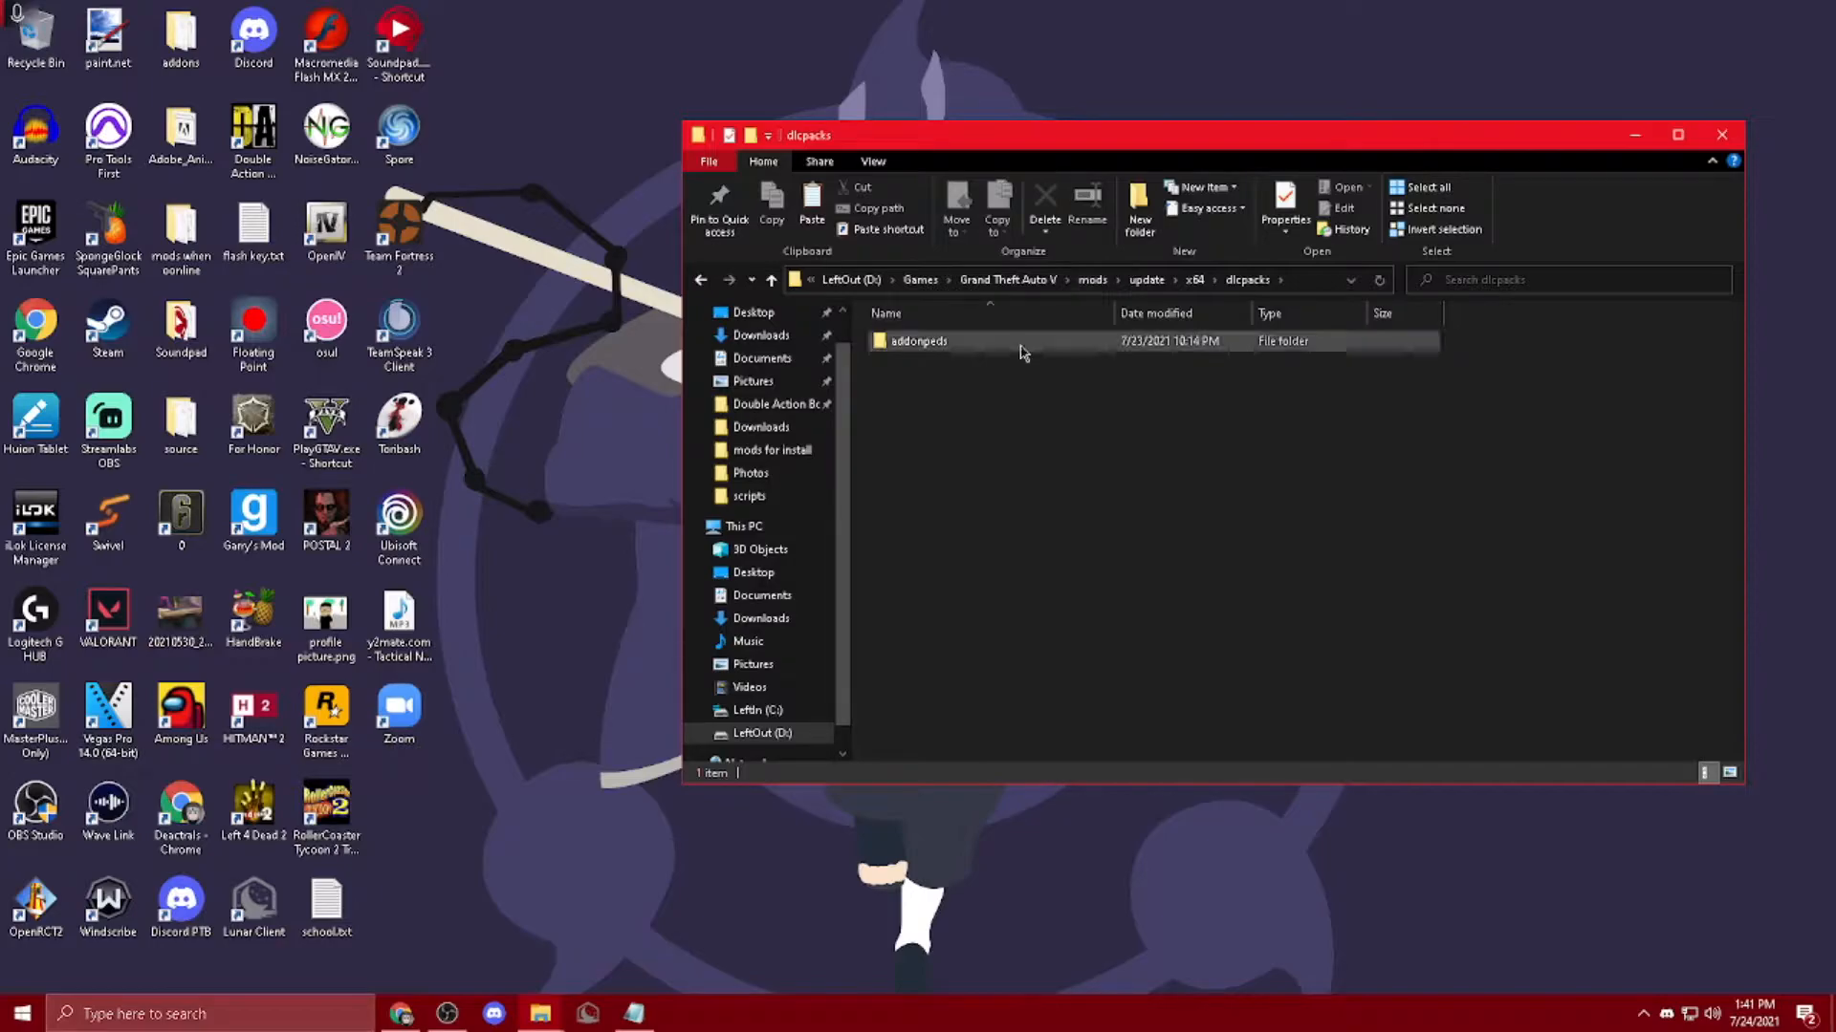
pyautogui.click(924, 350)
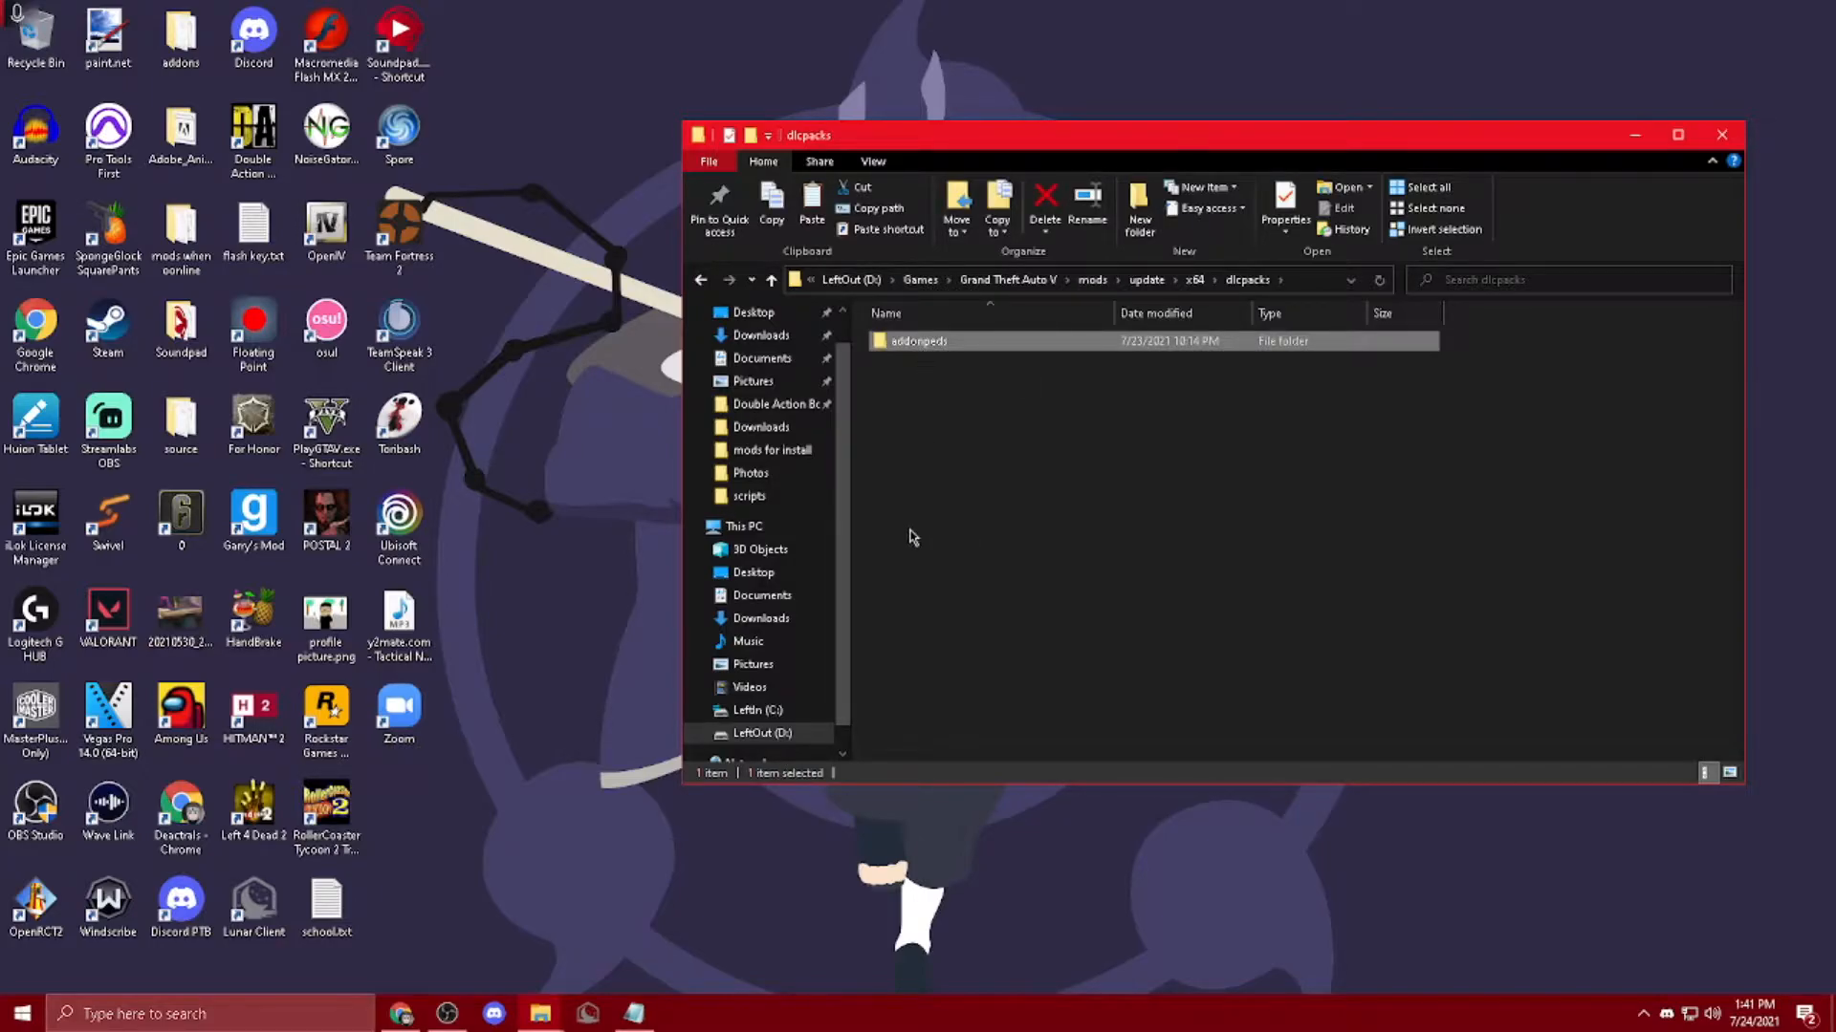
# Step: Open the AddonPeds 3.0.1 archive from the mods for install folder beside the dlcpacks folder
pyautogui.click(540, 1013)
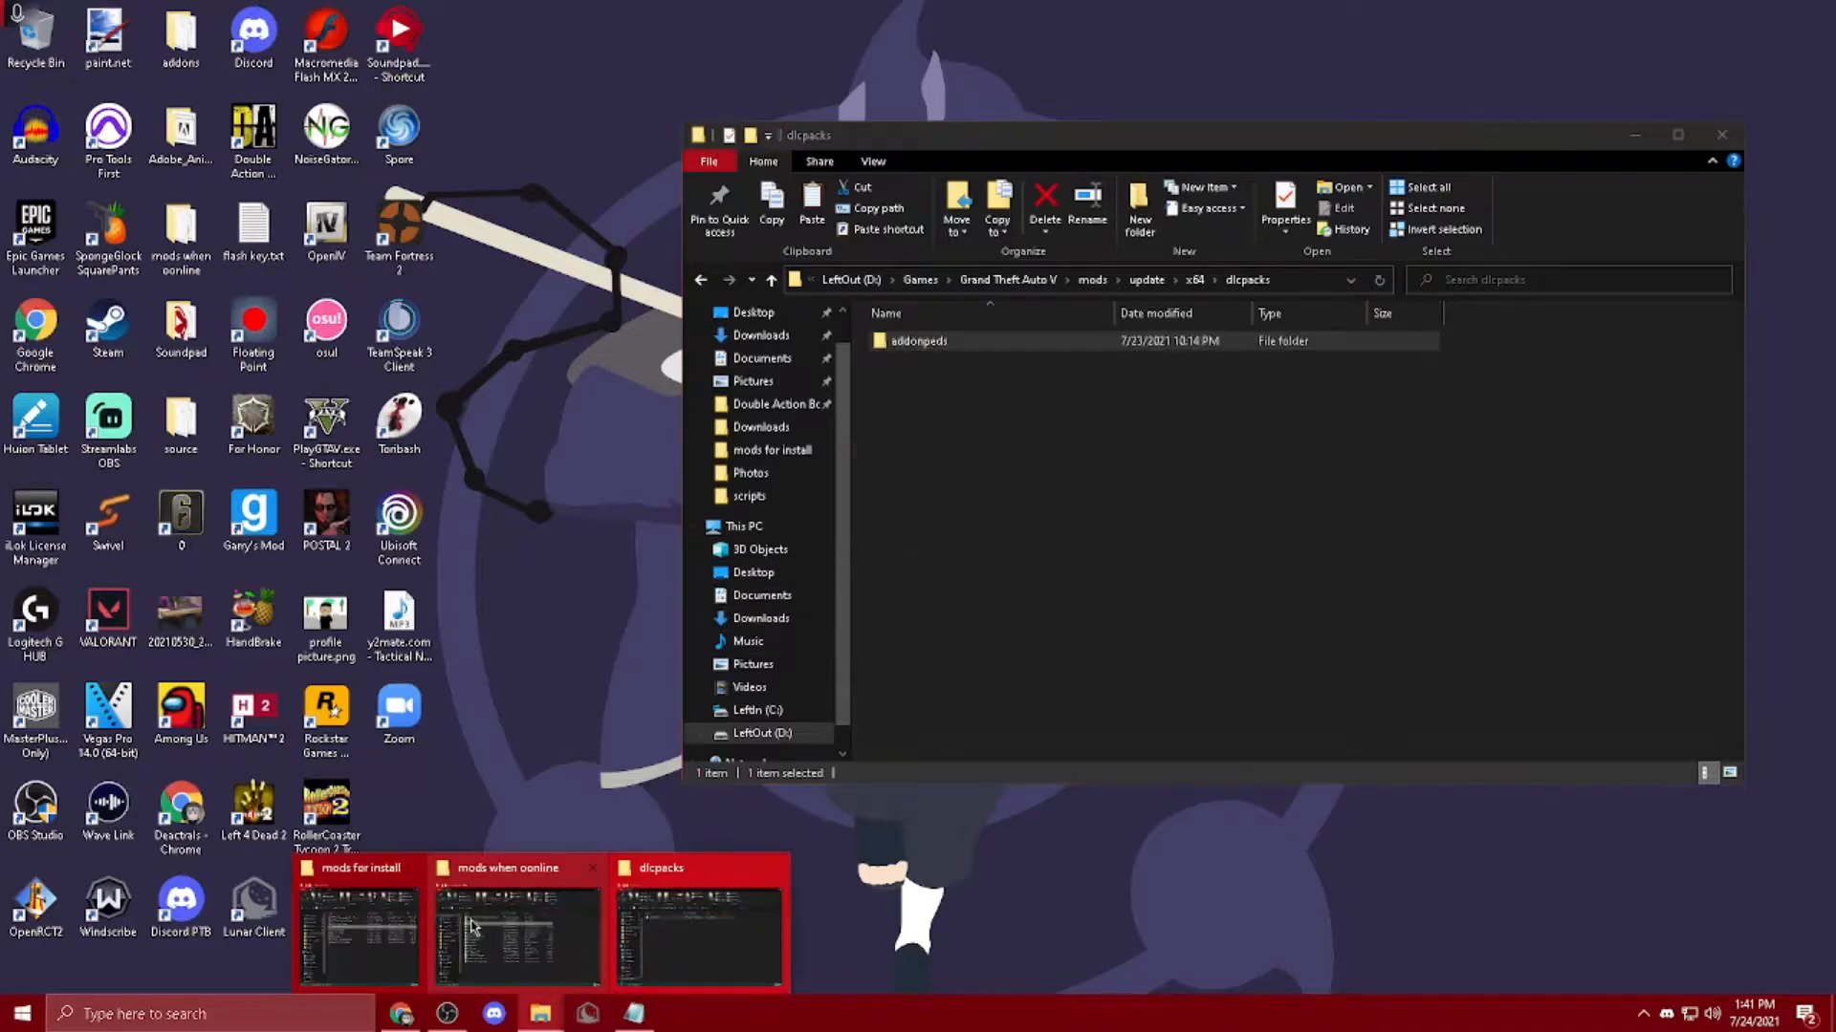
pyautogui.click(387, 923)
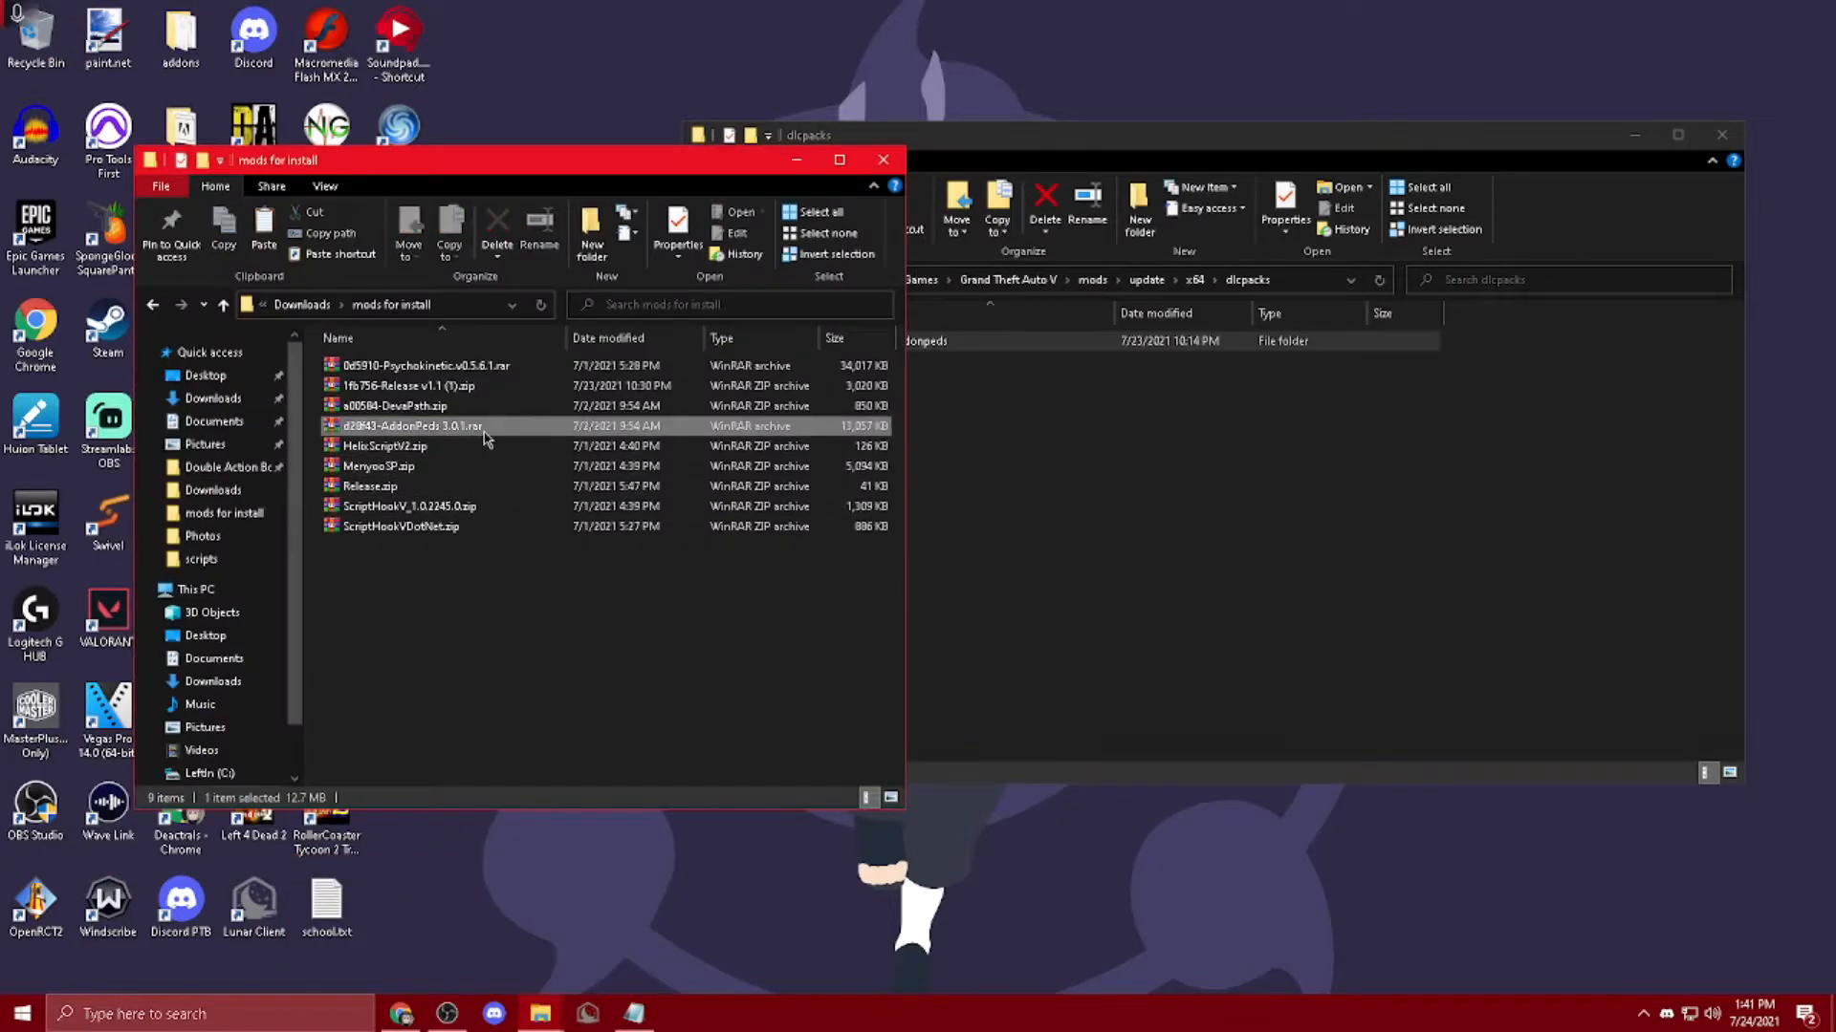
pyautogui.doubleClick(483, 432)
pyautogui.click(426, 251)
pyautogui.click(965, 458)
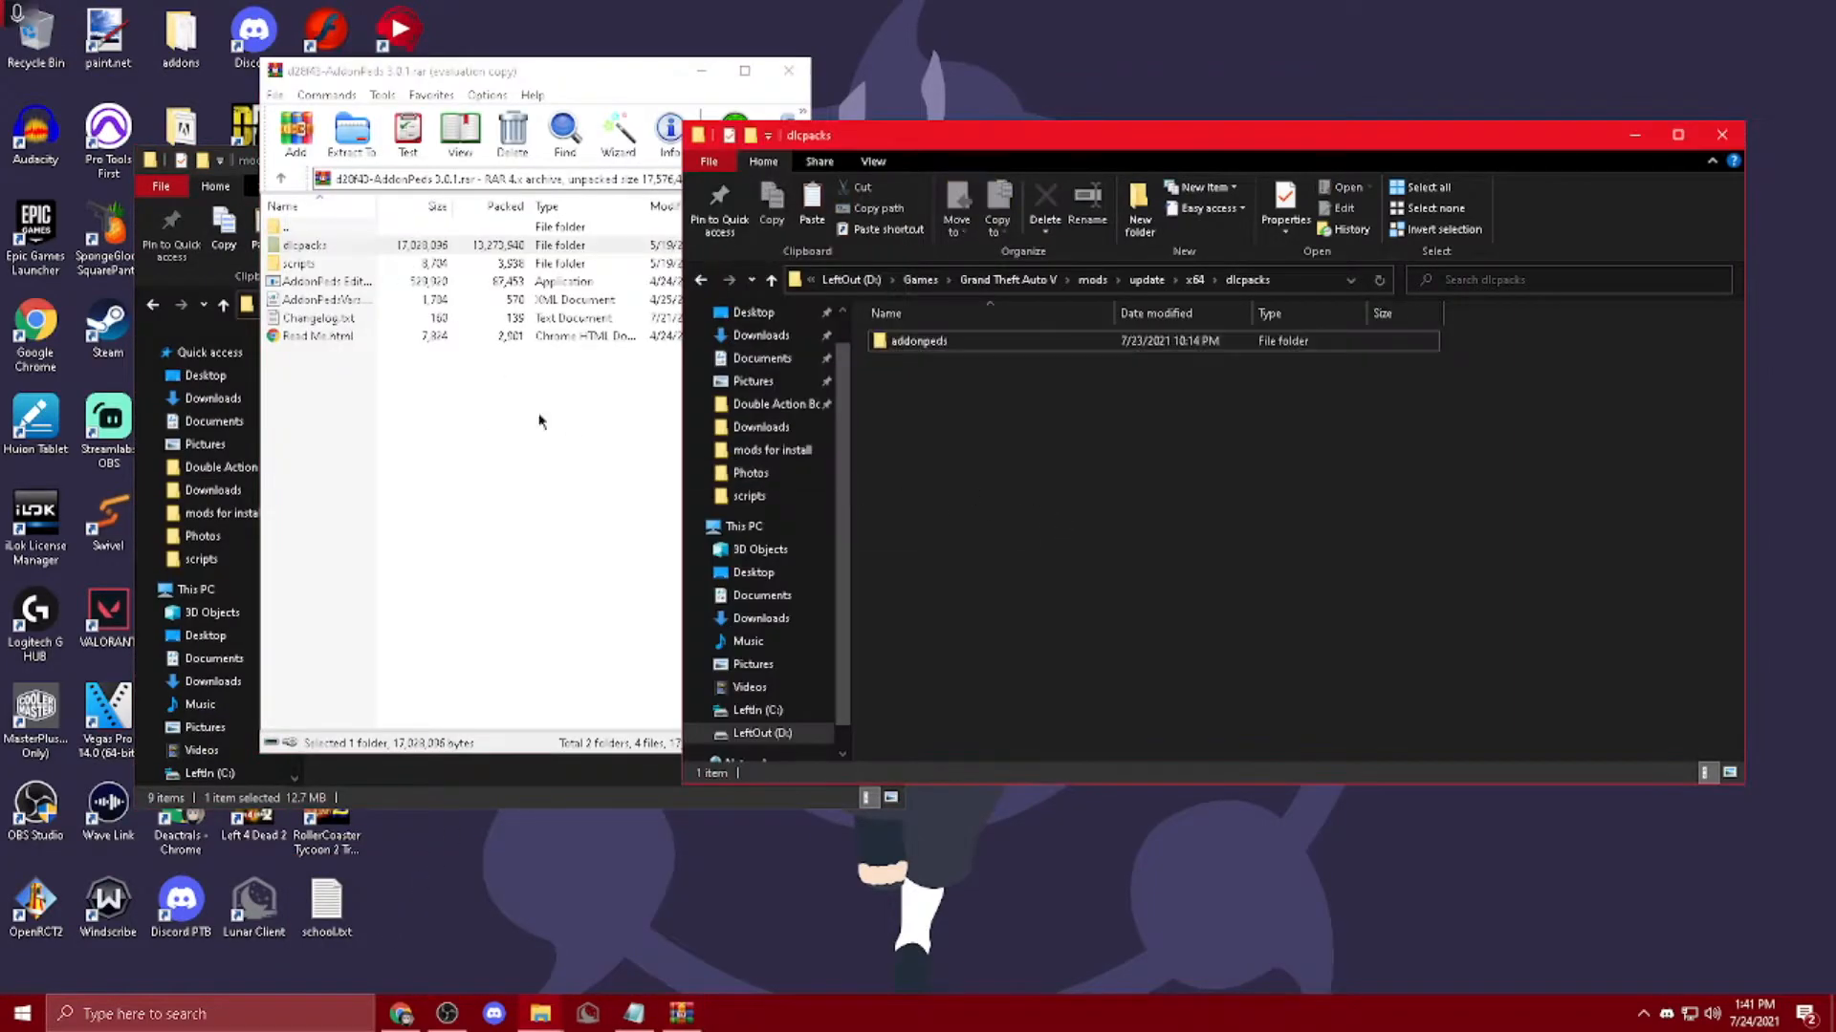
# Step: Show the archive's dlcpacks folder and its contents as the source for the addonpeds folder, and return to the archive's root
pyautogui.click(974, 517)
pyautogui.click(352, 245)
pyautogui.click(380, 247)
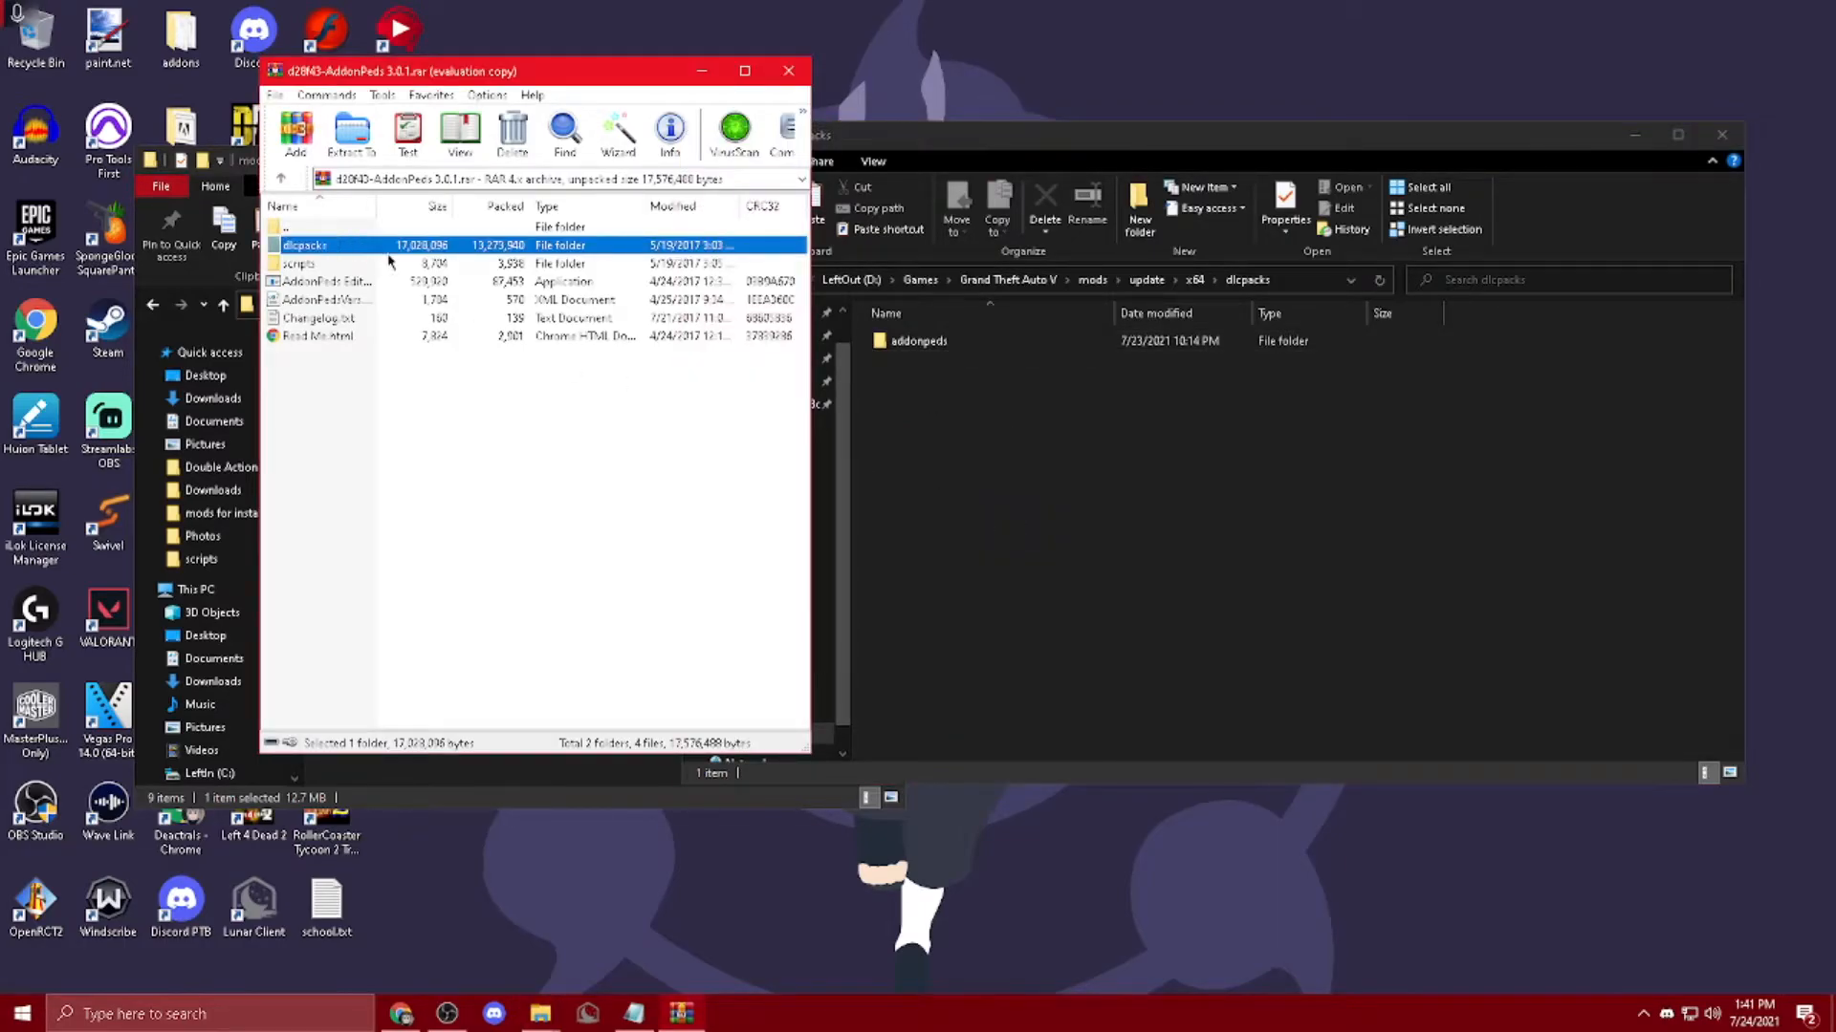
pyautogui.moveTo(381, 251); pyautogui.dragTo(452, 288)
pyautogui.doubleClick(343, 246)
pyautogui.doubleClick(340, 229)
pyautogui.doubleClick(337, 246)
pyautogui.press('BackSpace')
pyautogui.click(997, 500)
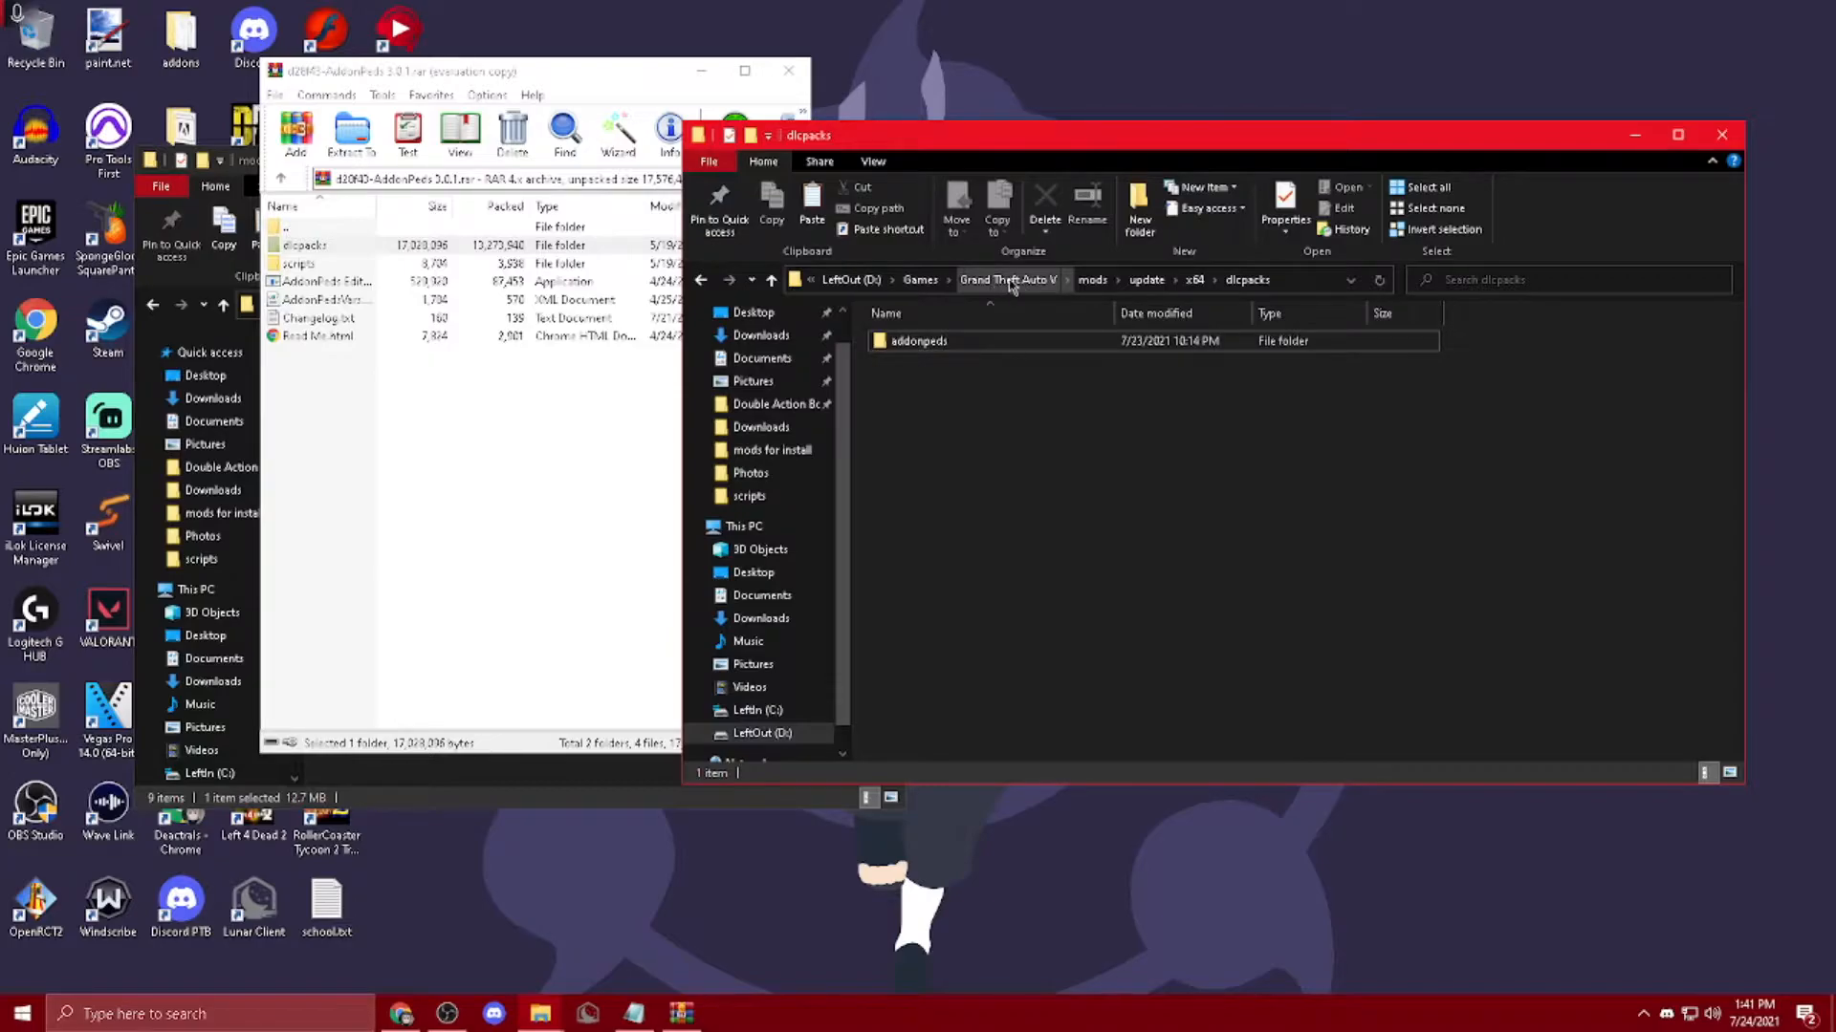
# Step: Compare the archive's scripts folder with the game's scripts folder, and return both to their parent levels
pyautogui.click(1011, 281)
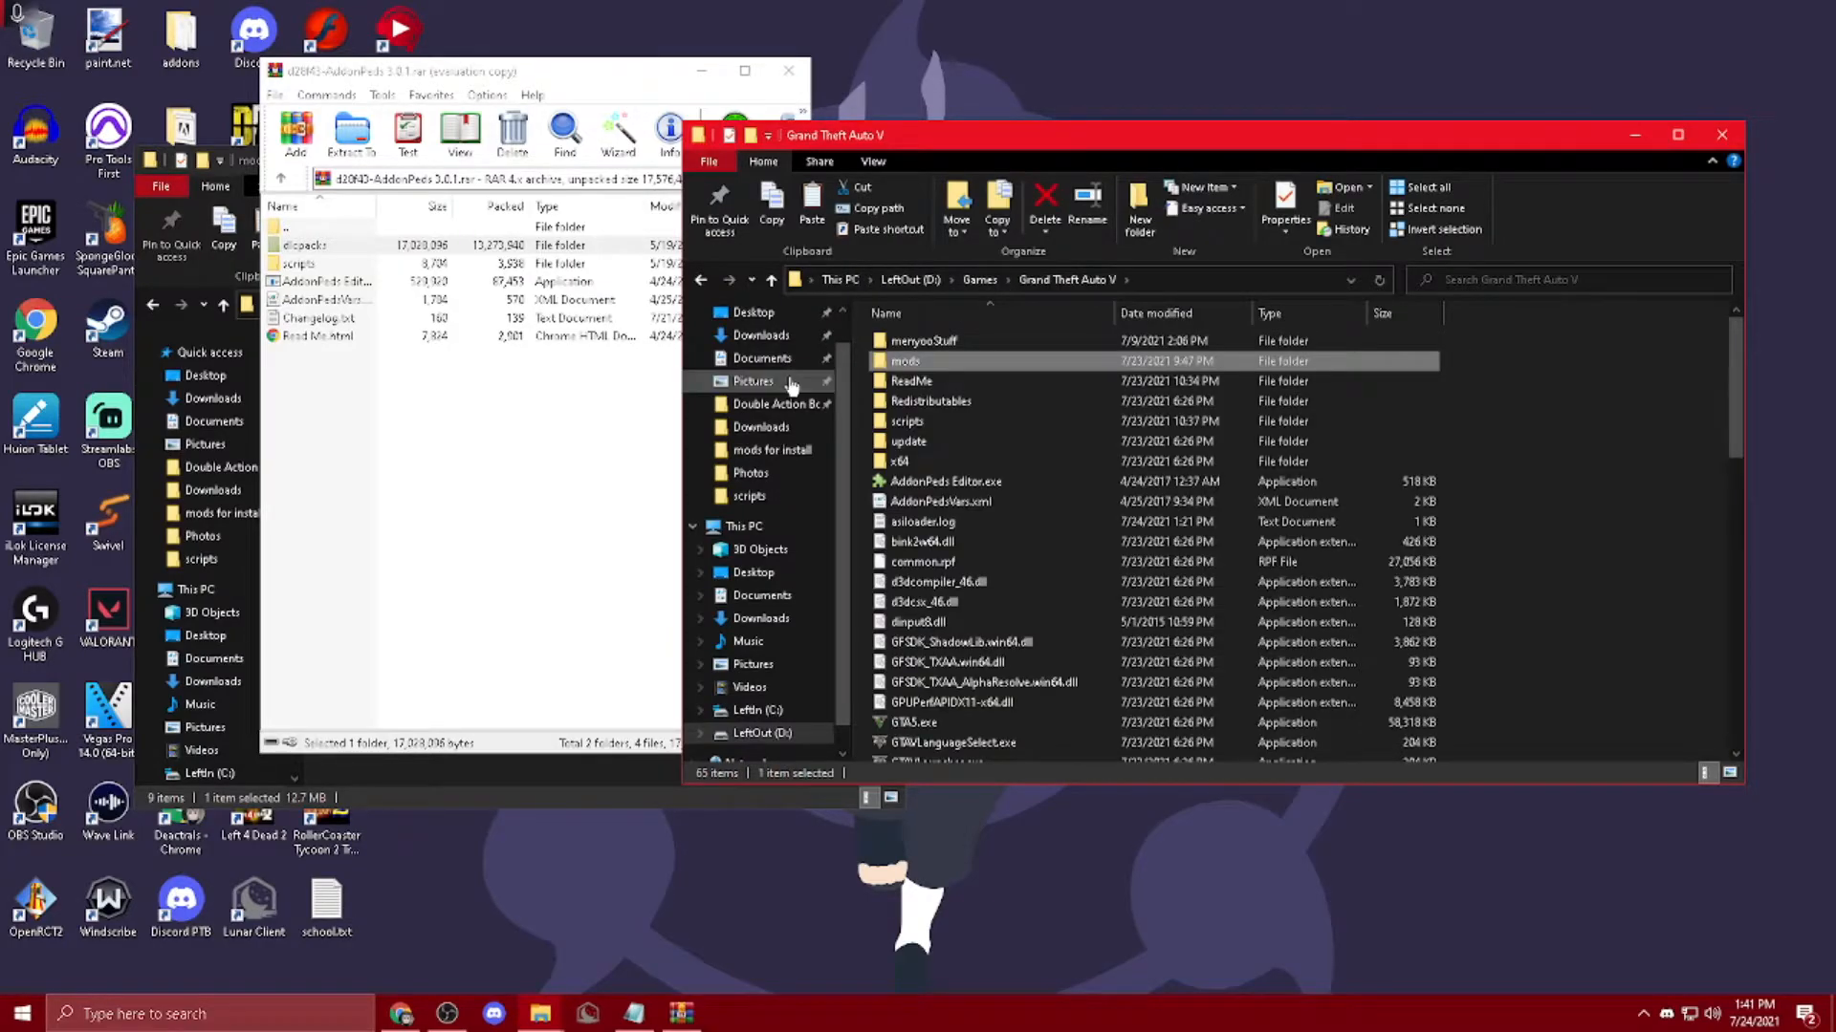
pyautogui.doubleClick(318, 264)
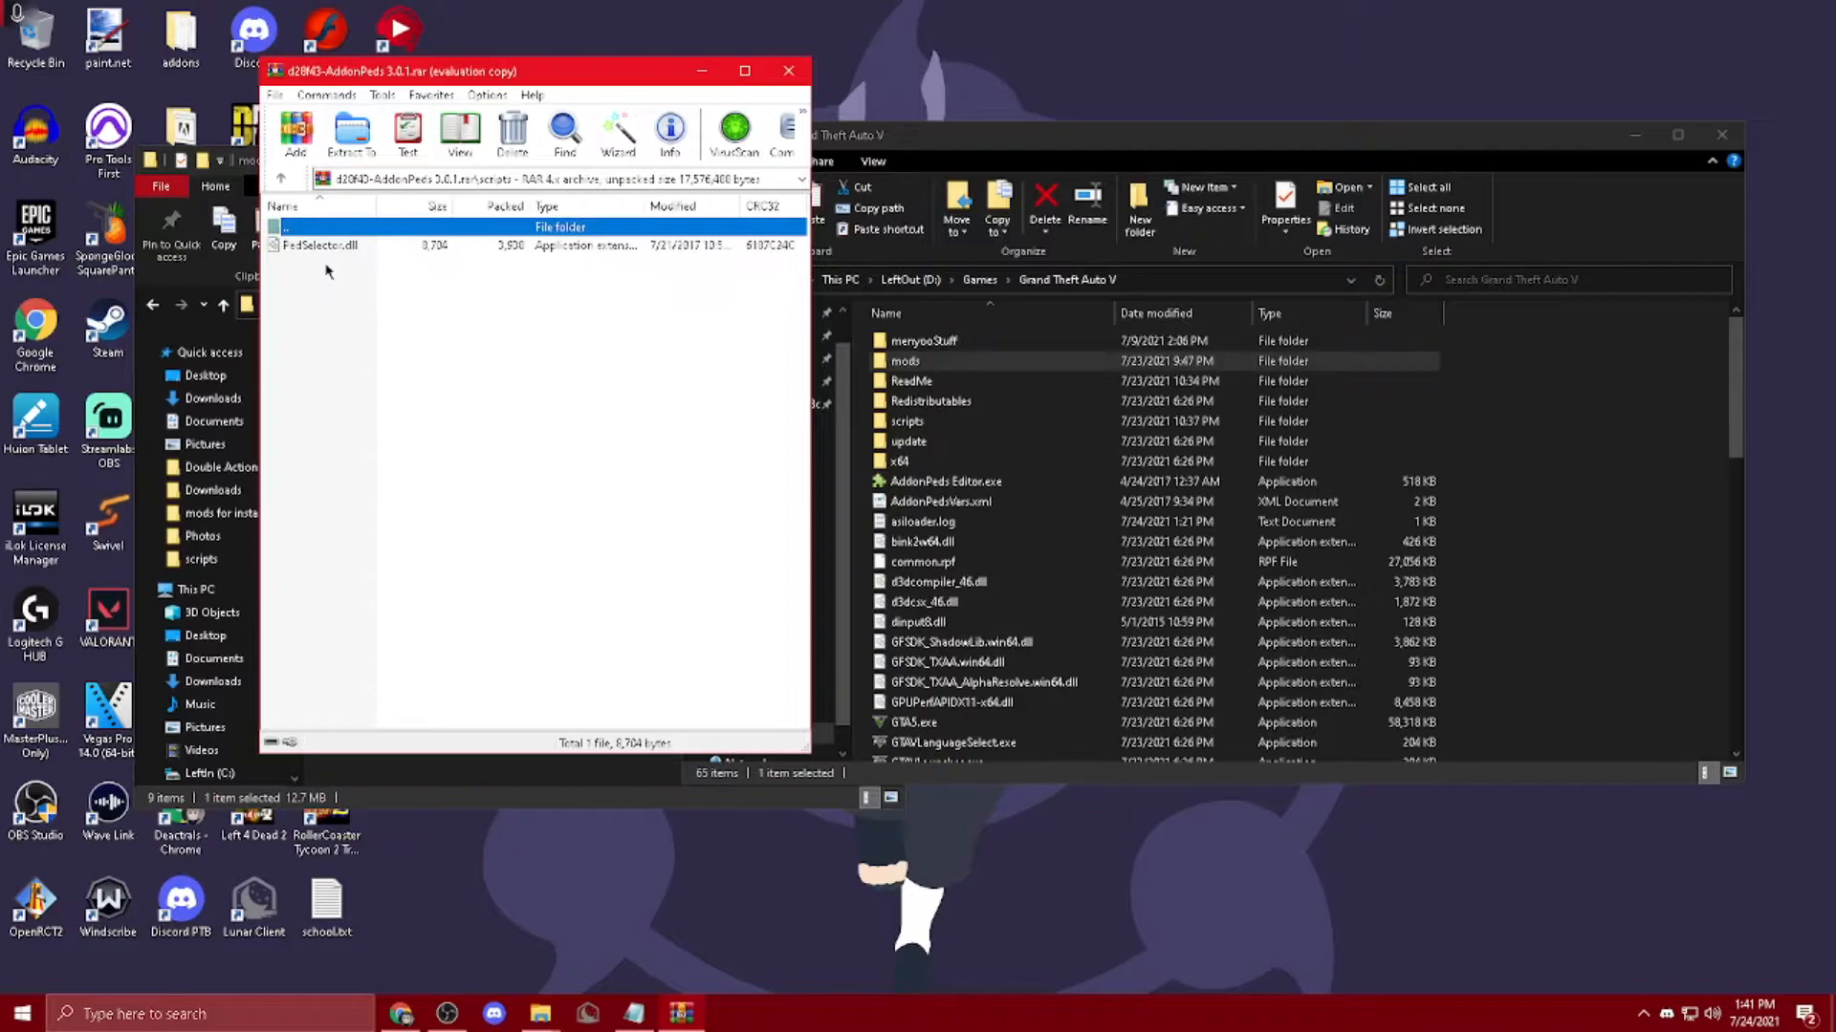
pyautogui.doubleClick(898, 426)
pyautogui.click(461, 455)
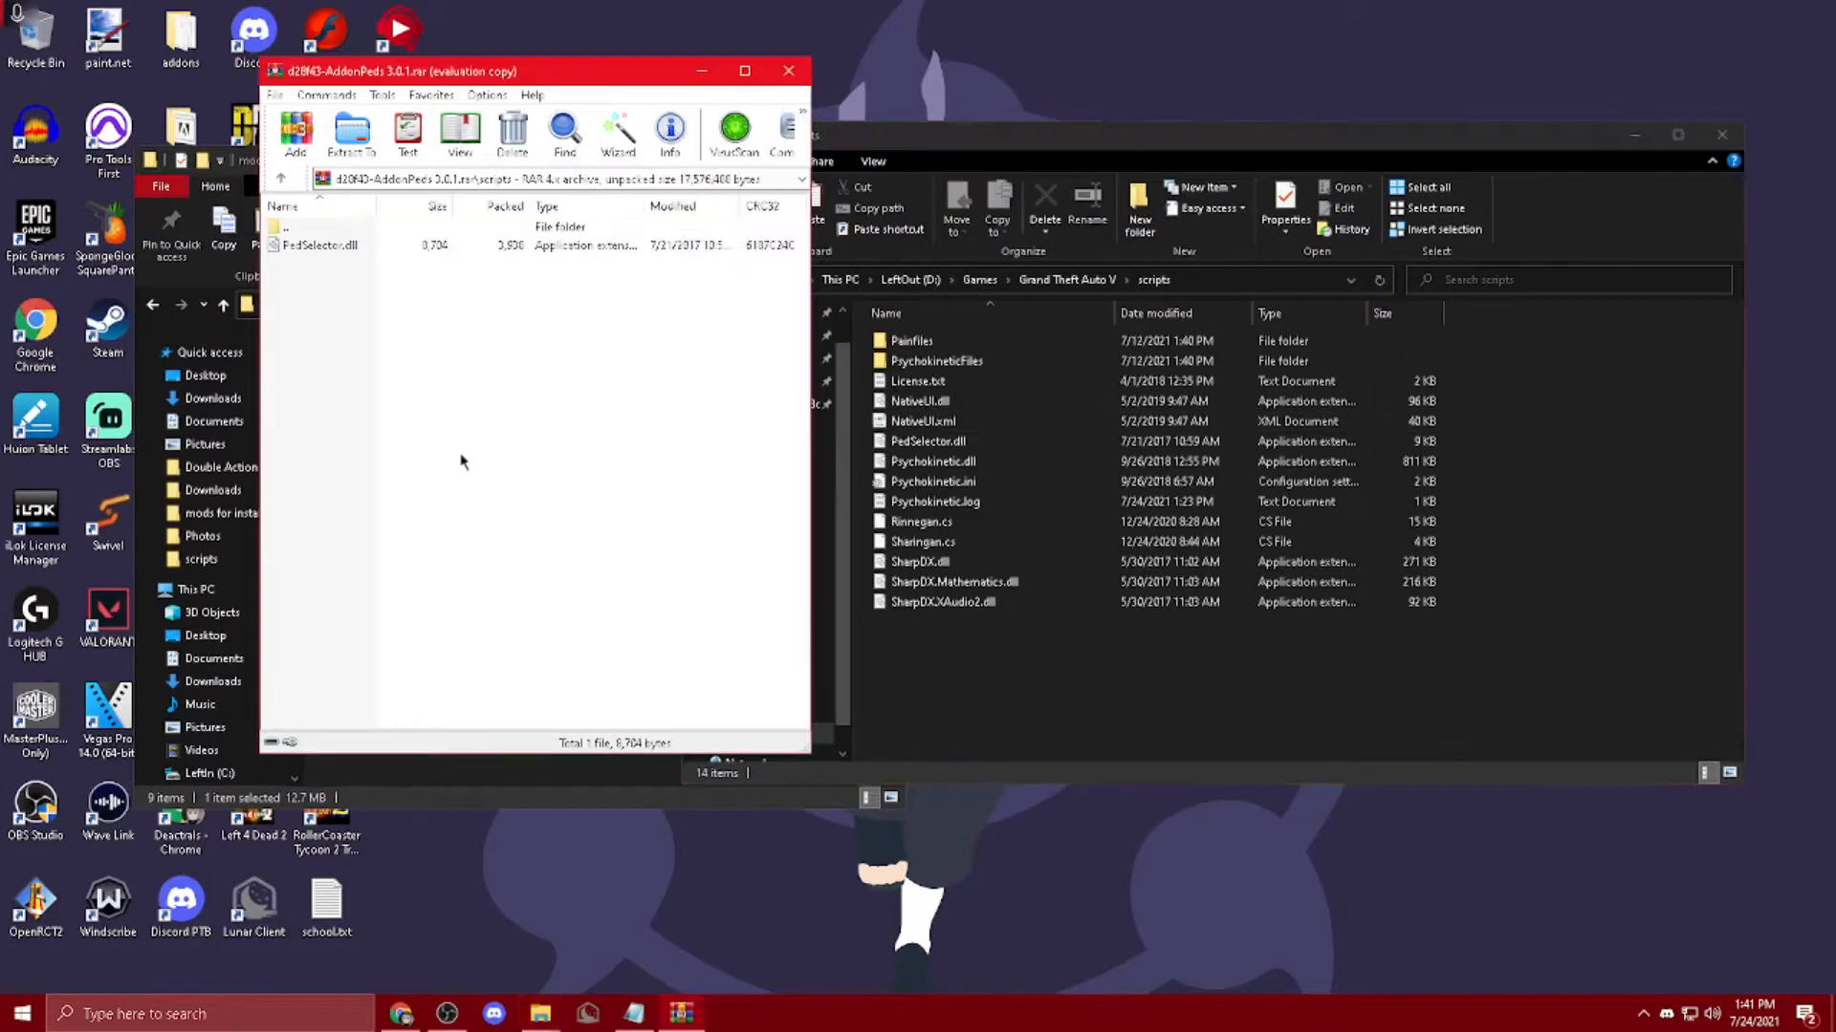
pyautogui.press('BackSpace')
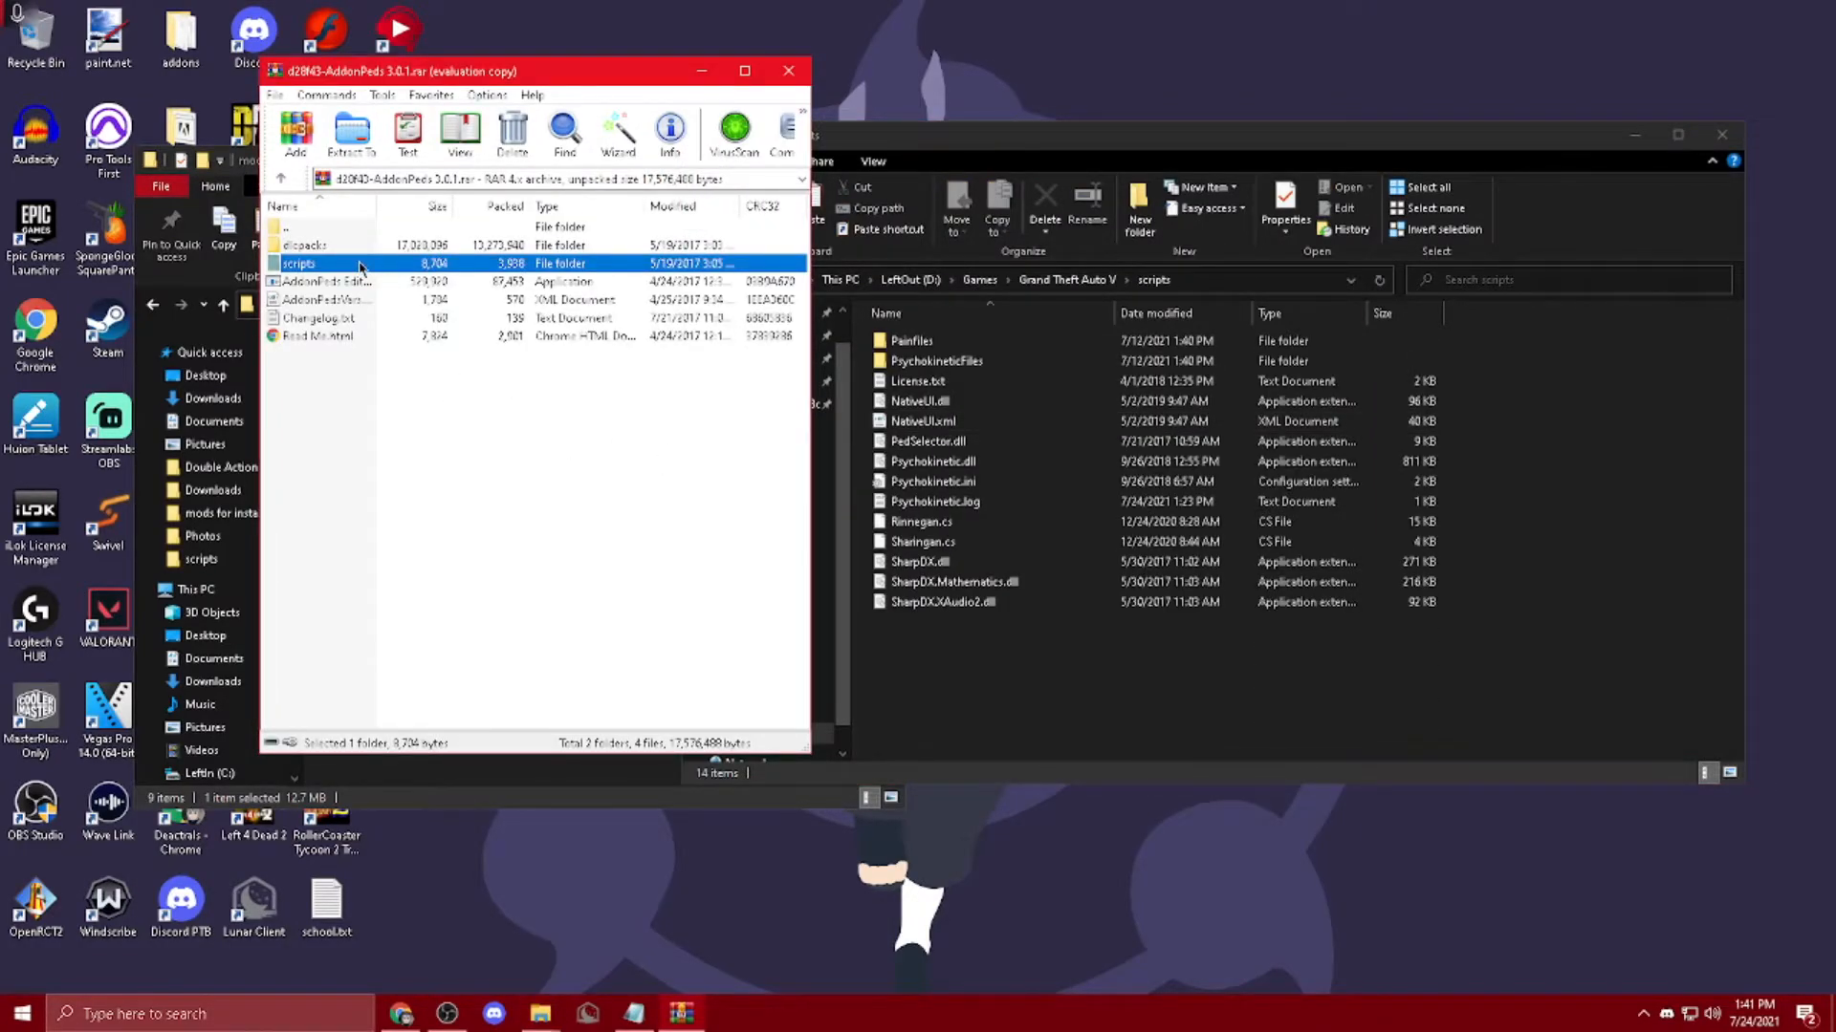
pyautogui.click(1037, 669)
pyautogui.press('BackSpace')
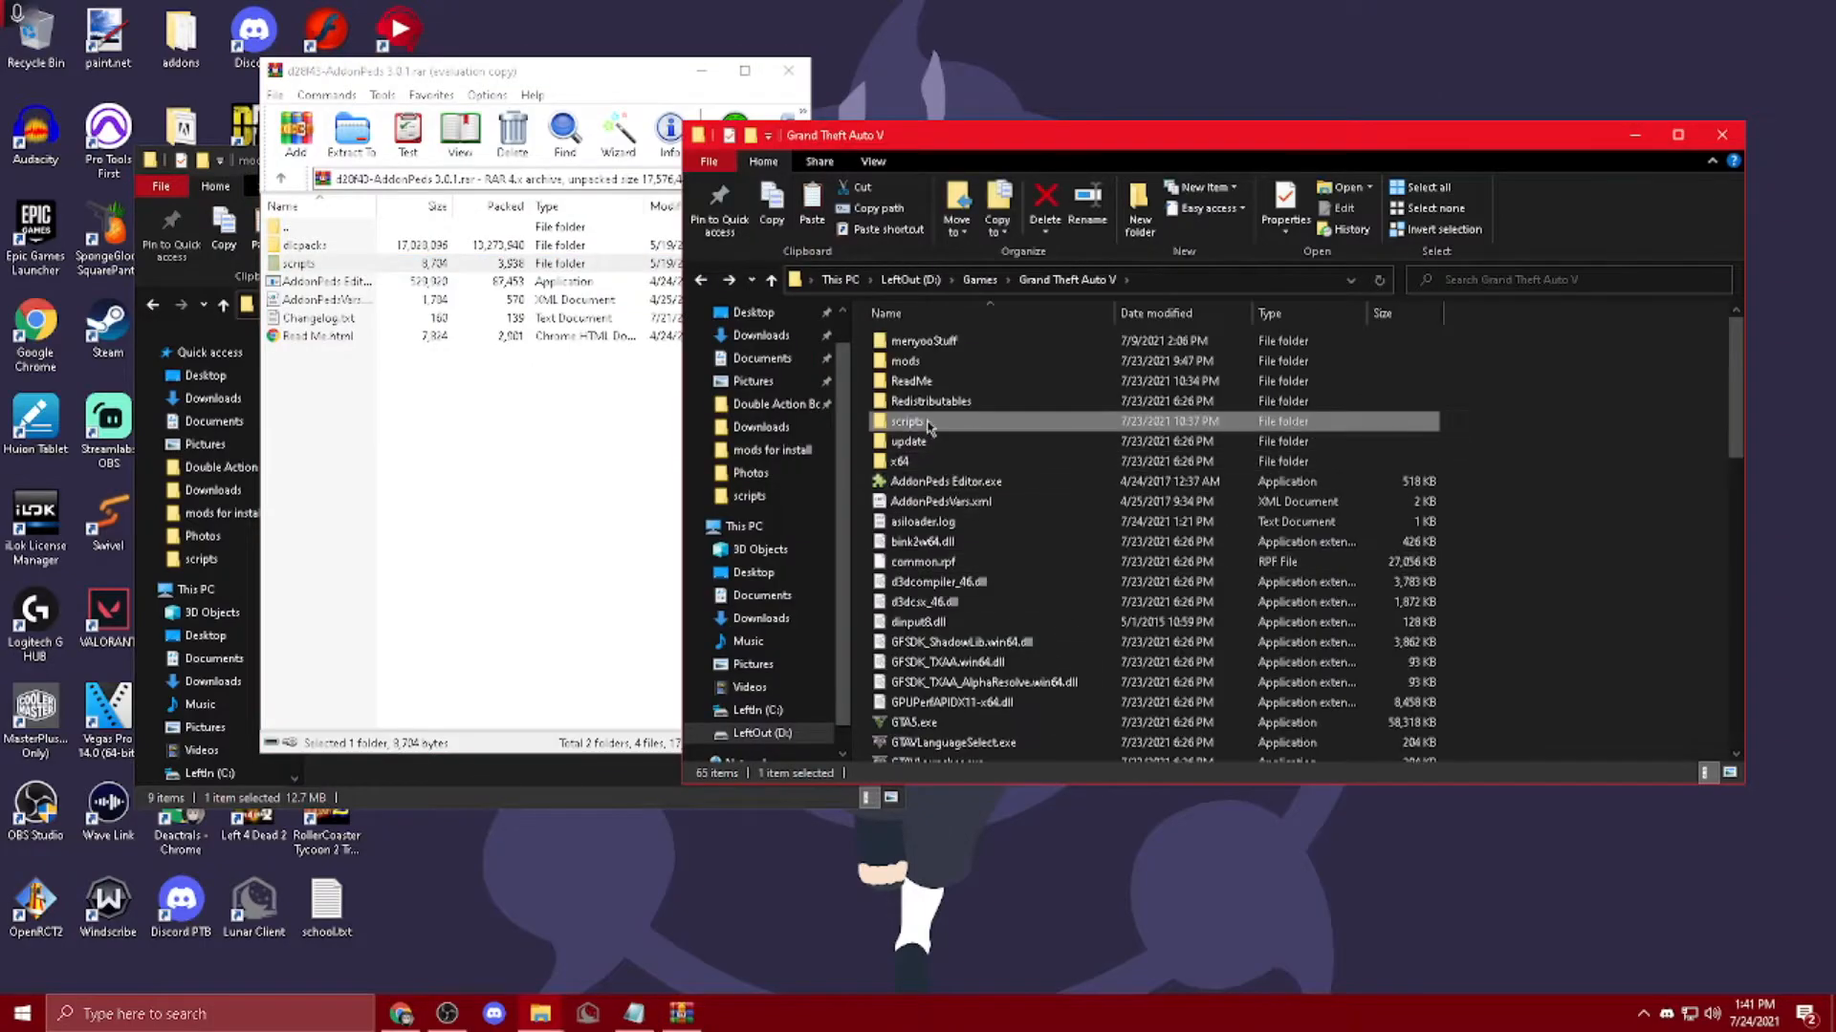
# Step: Reopen both scripts folders, show PedSelector.dll as the file for the game's scripts folder, and return to the archive's root
pyautogui.doubleClick(356, 266)
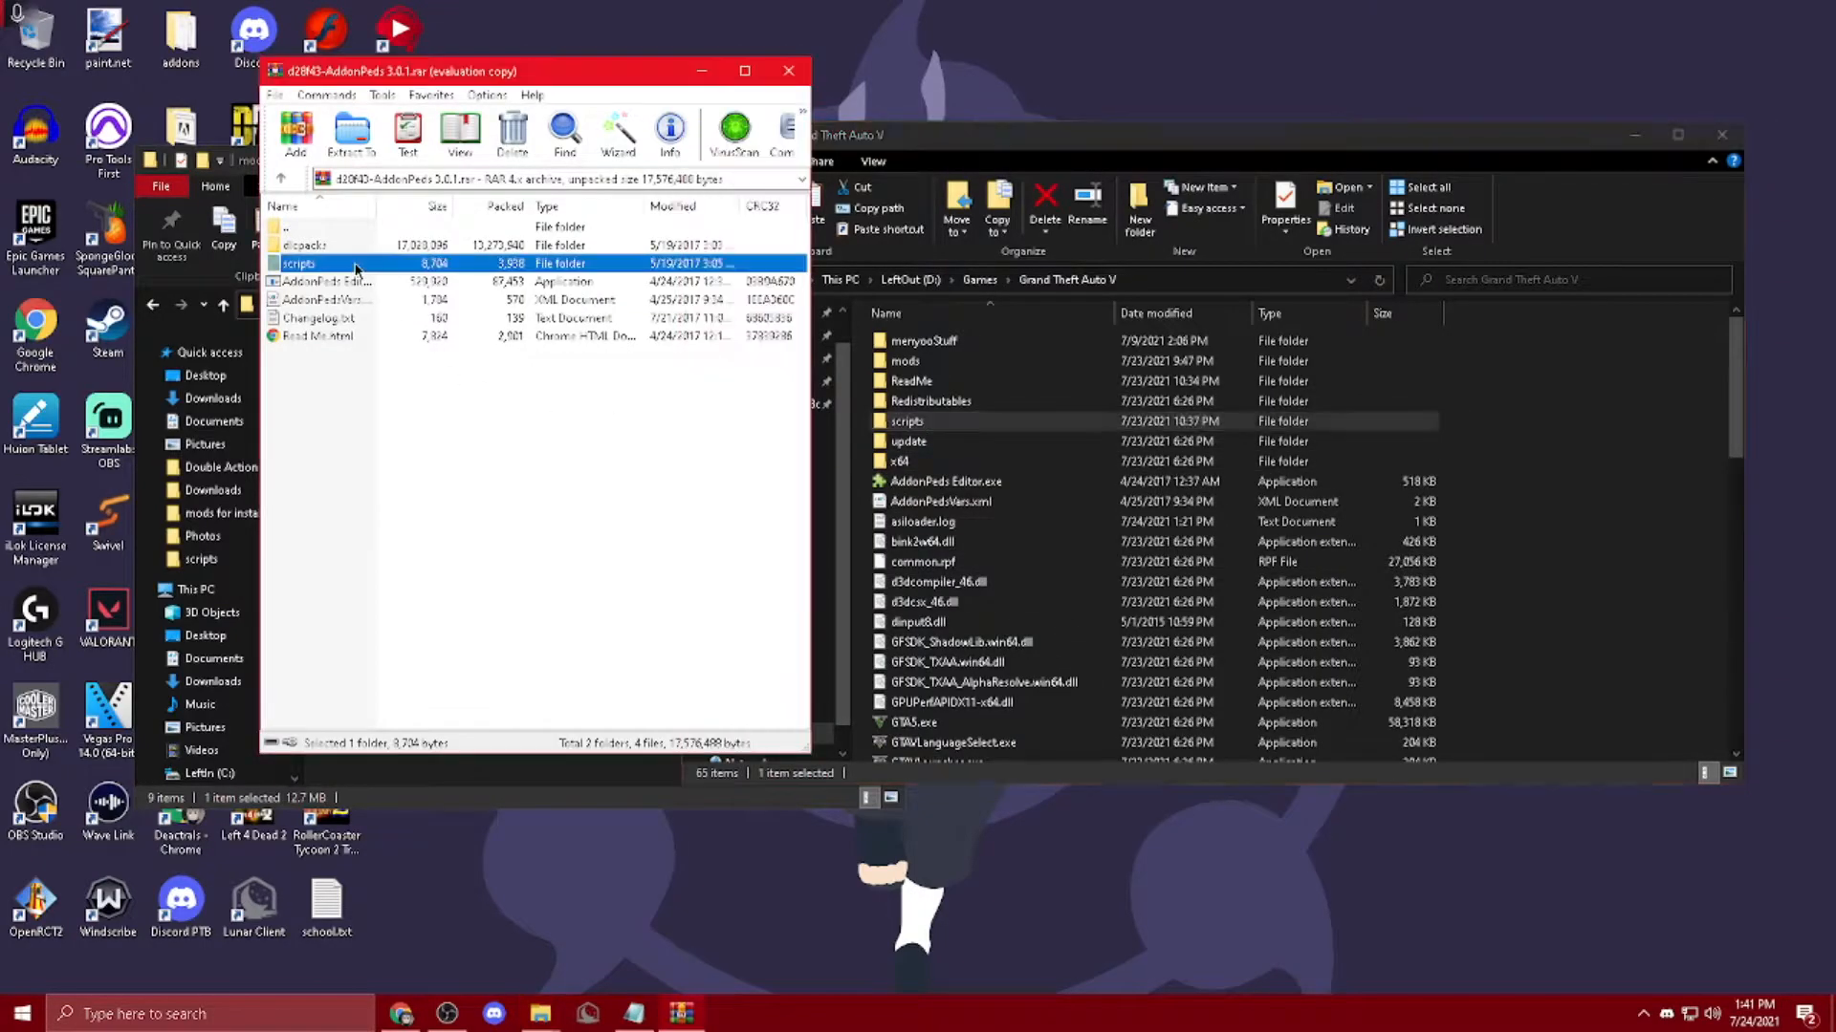
pyautogui.click(920, 430)
pyautogui.doubleClick(920, 430)
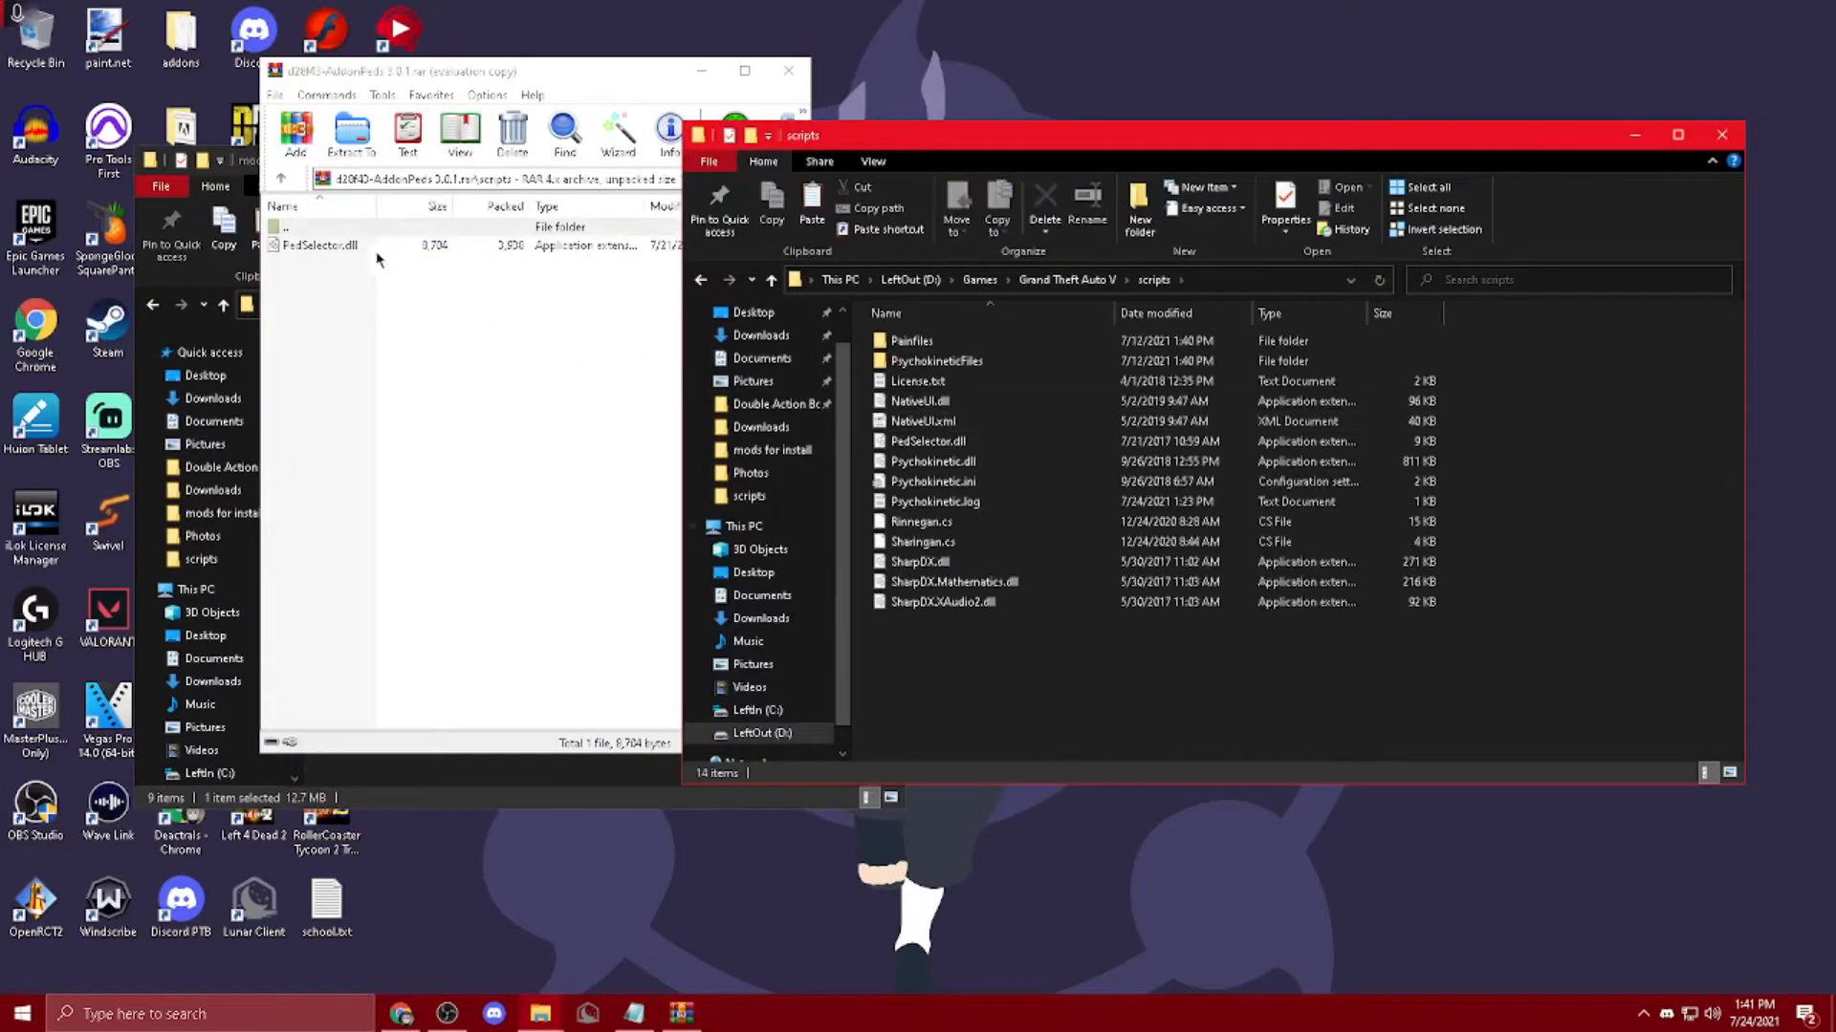
pyautogui.click(316, 247)
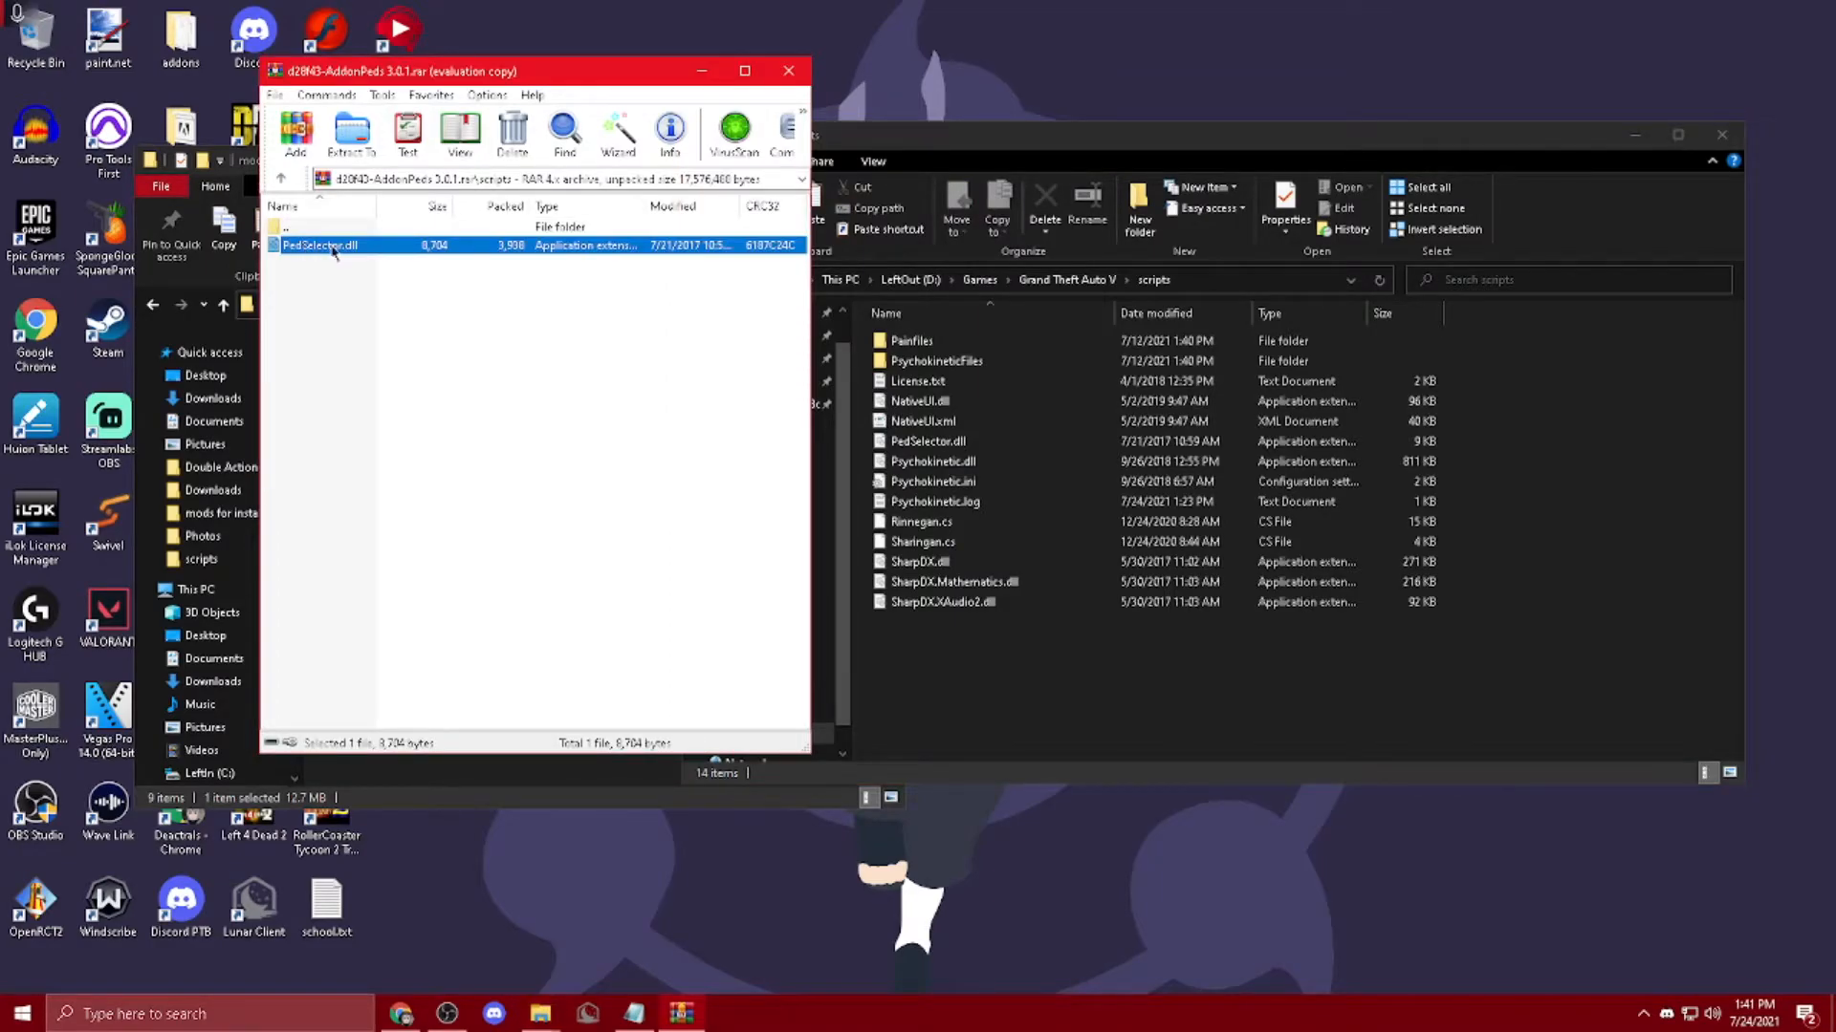
pyautogui.click(861, 712)
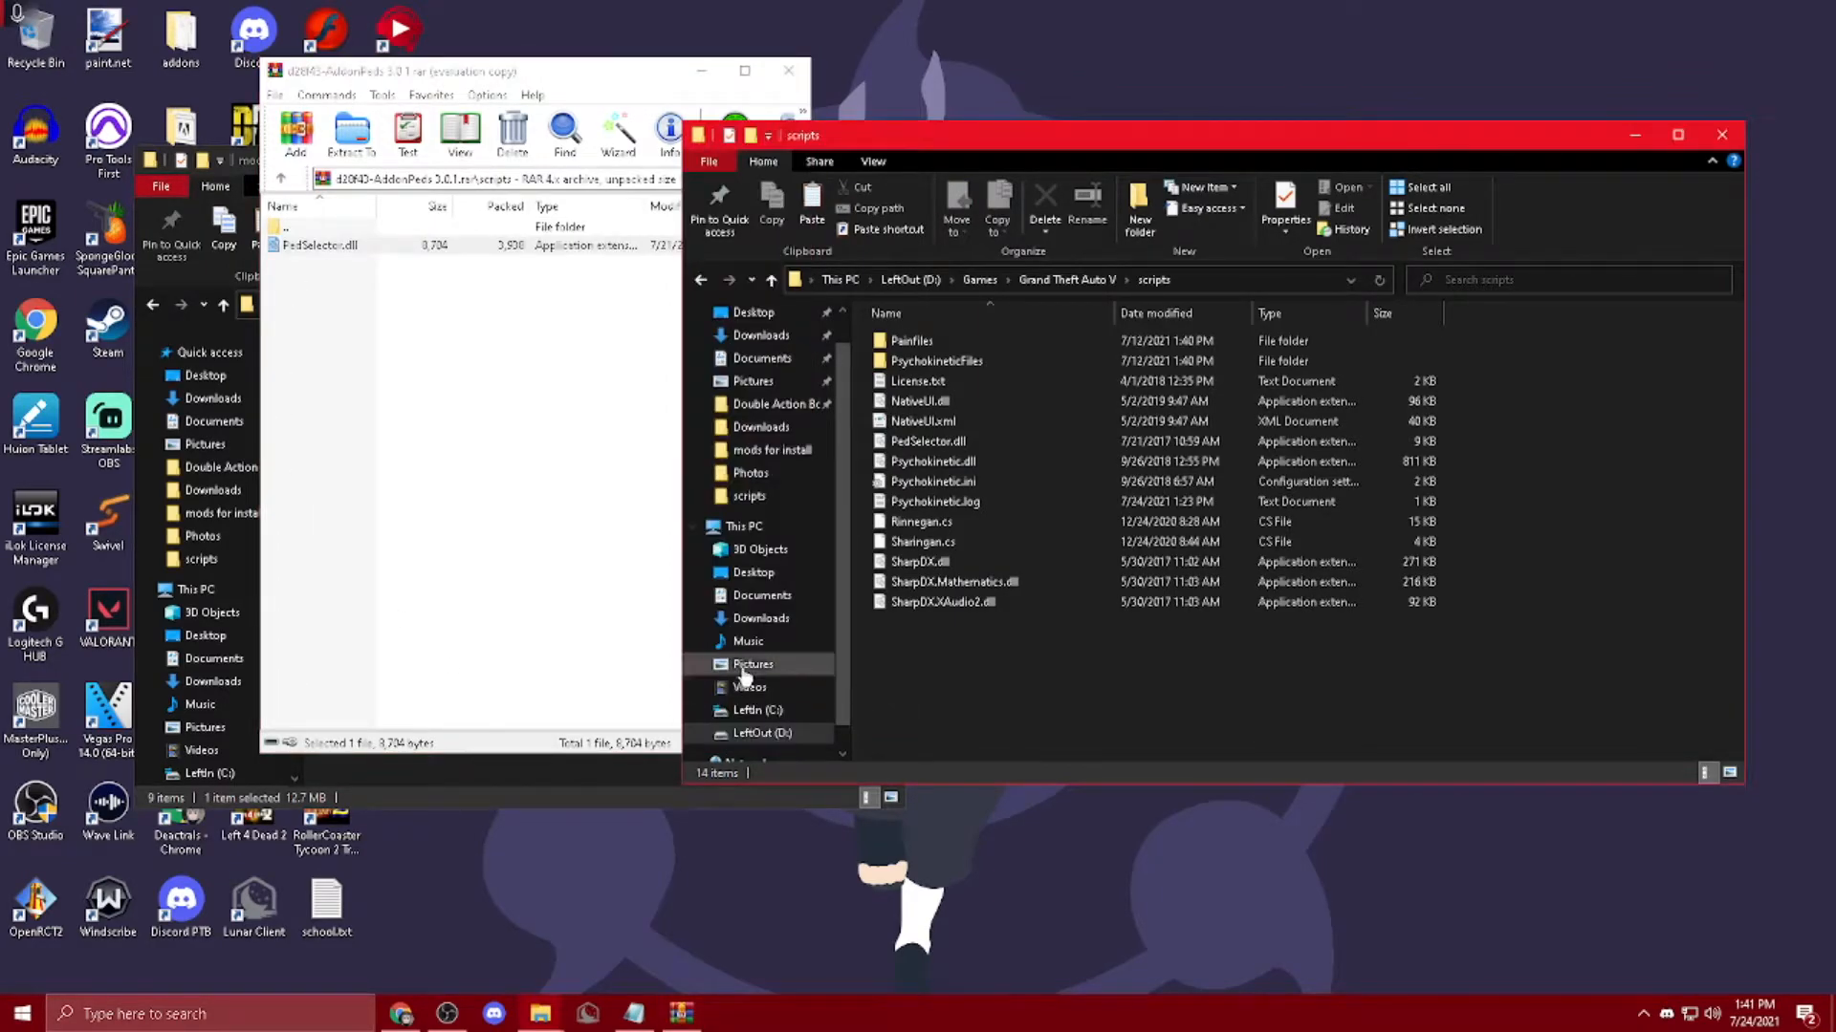
pyautogui.click(536, 591)
pyautogui.press('BackSpace')
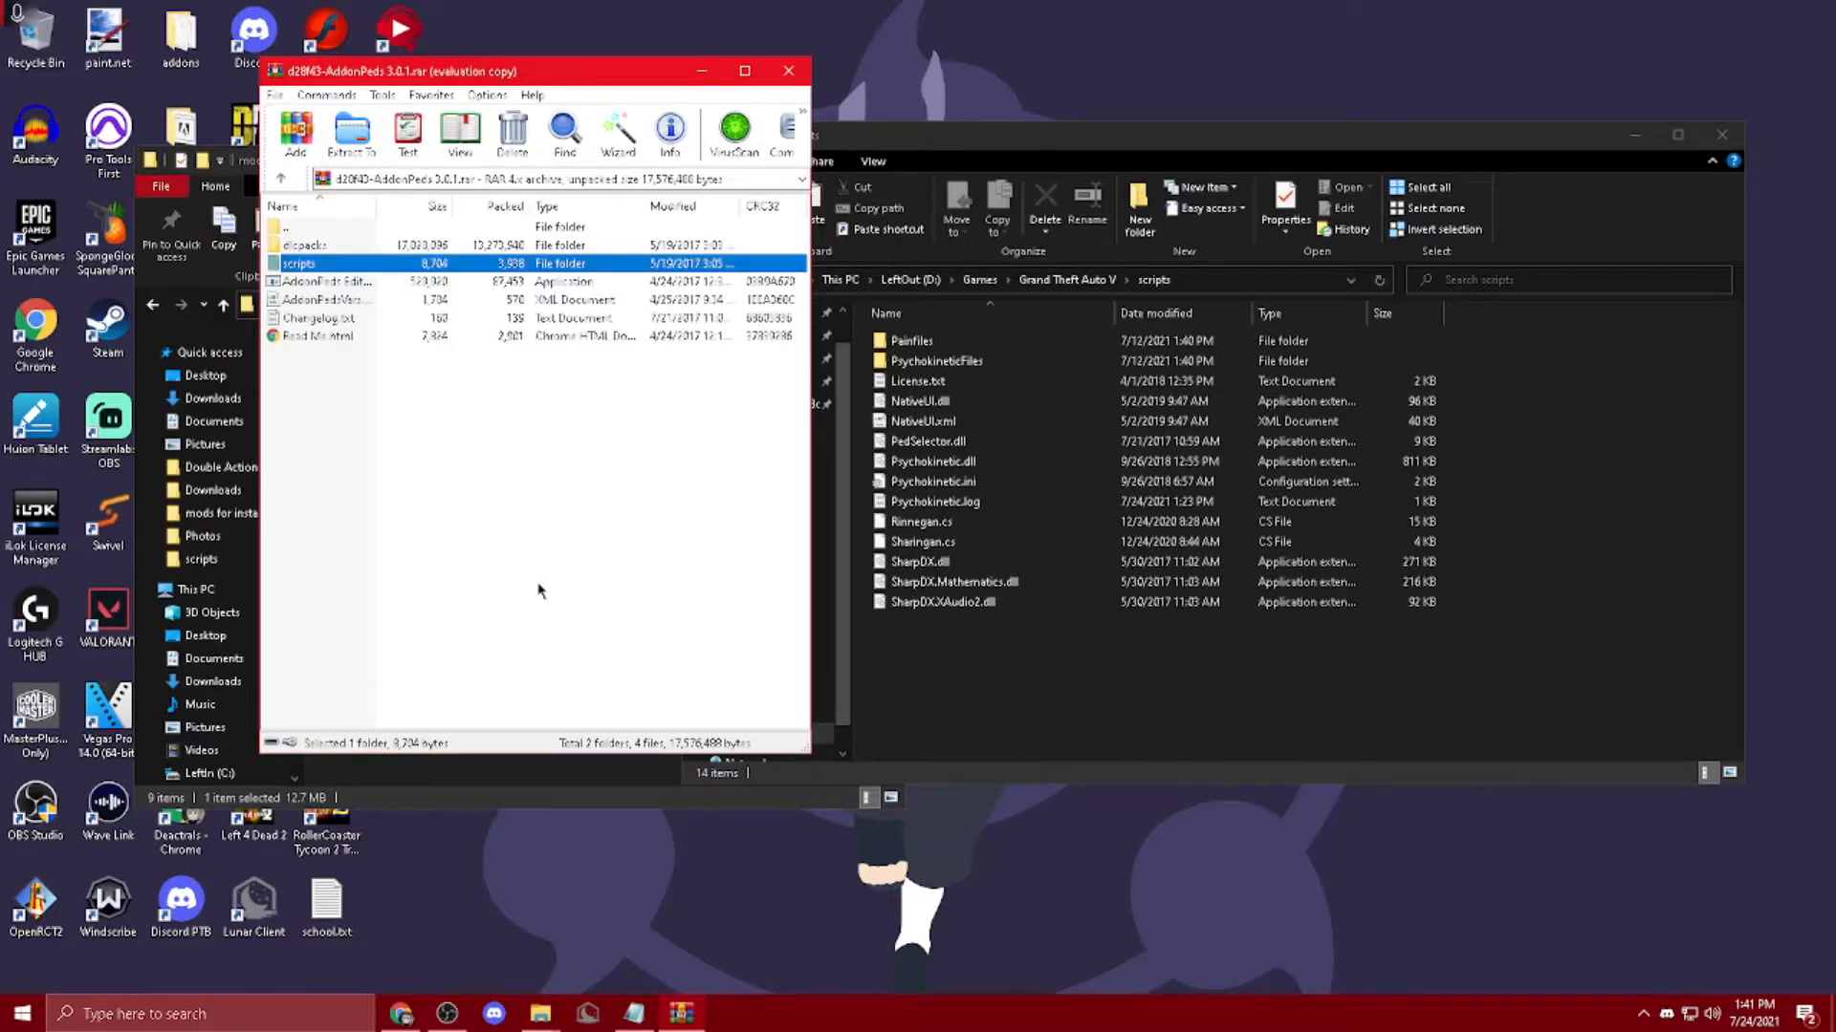
# Step: Select AddonPeds Editor.exe and AddonPedsVars.xml in the archive and show the Grand Theft Auto V directory as their destination without extracting them
pyautogui.click(363, 284)
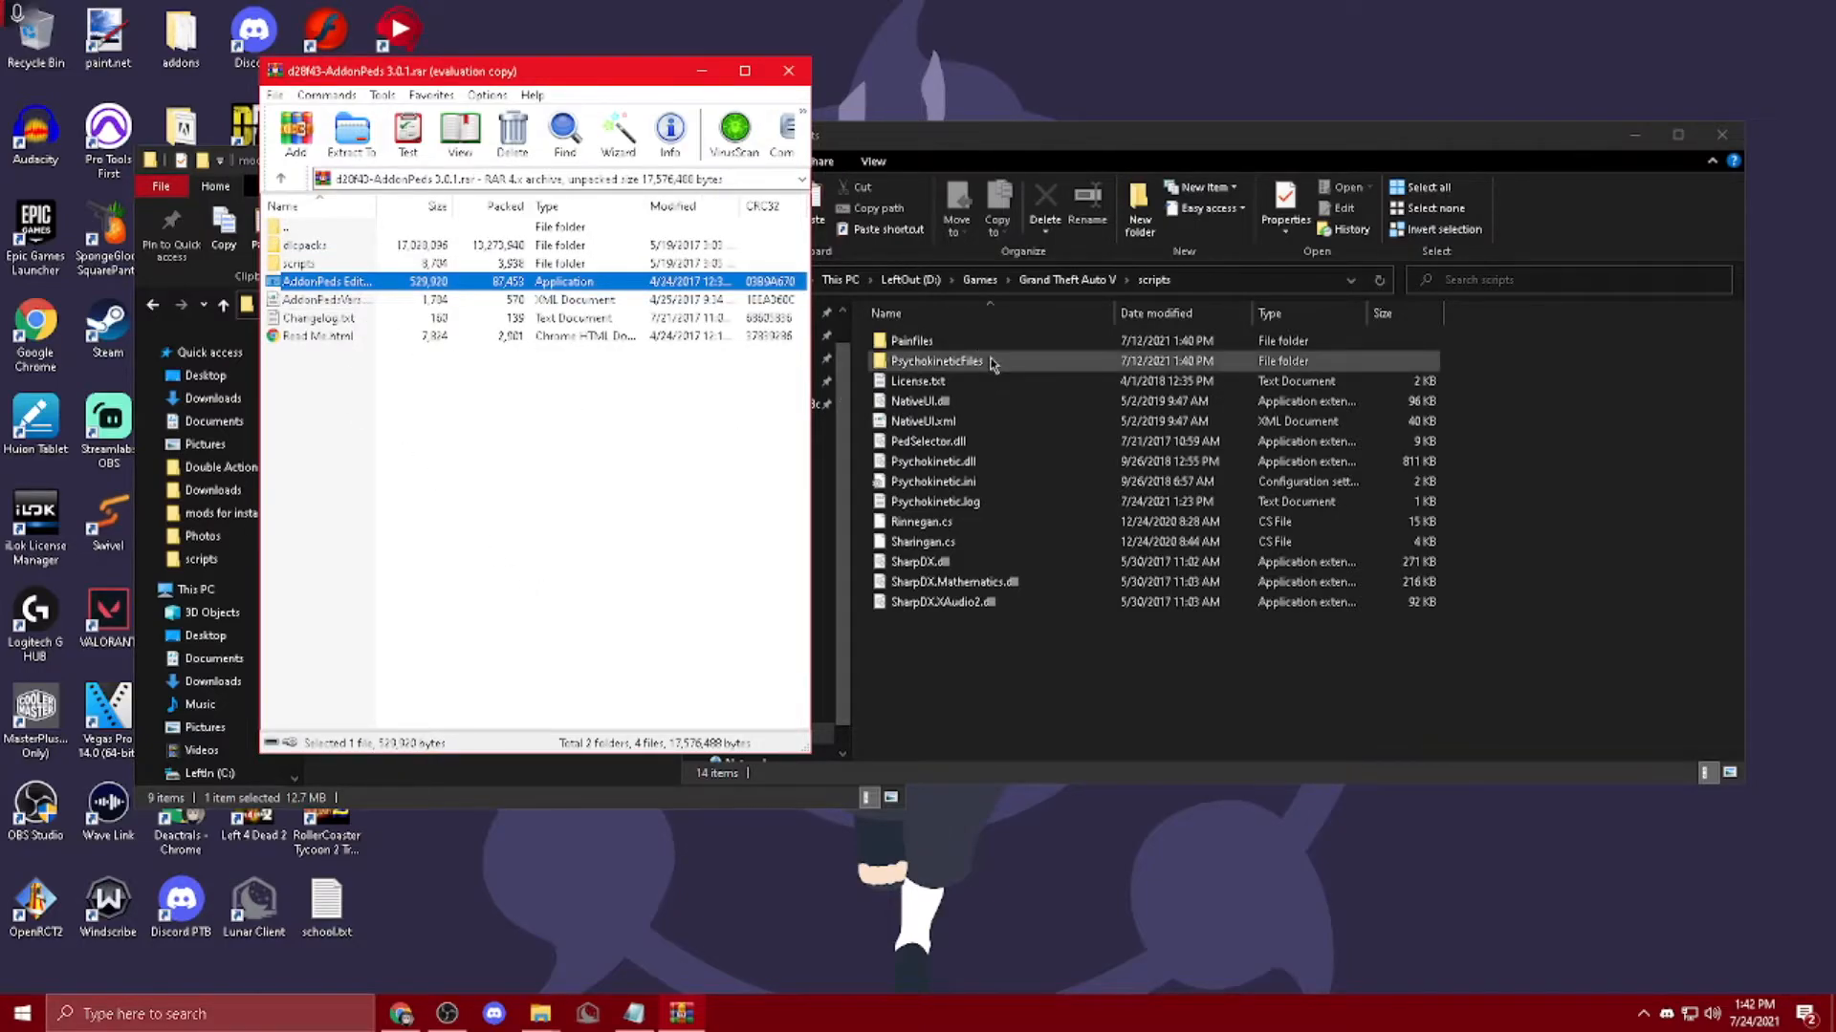
pyautogui.click(979, 279)
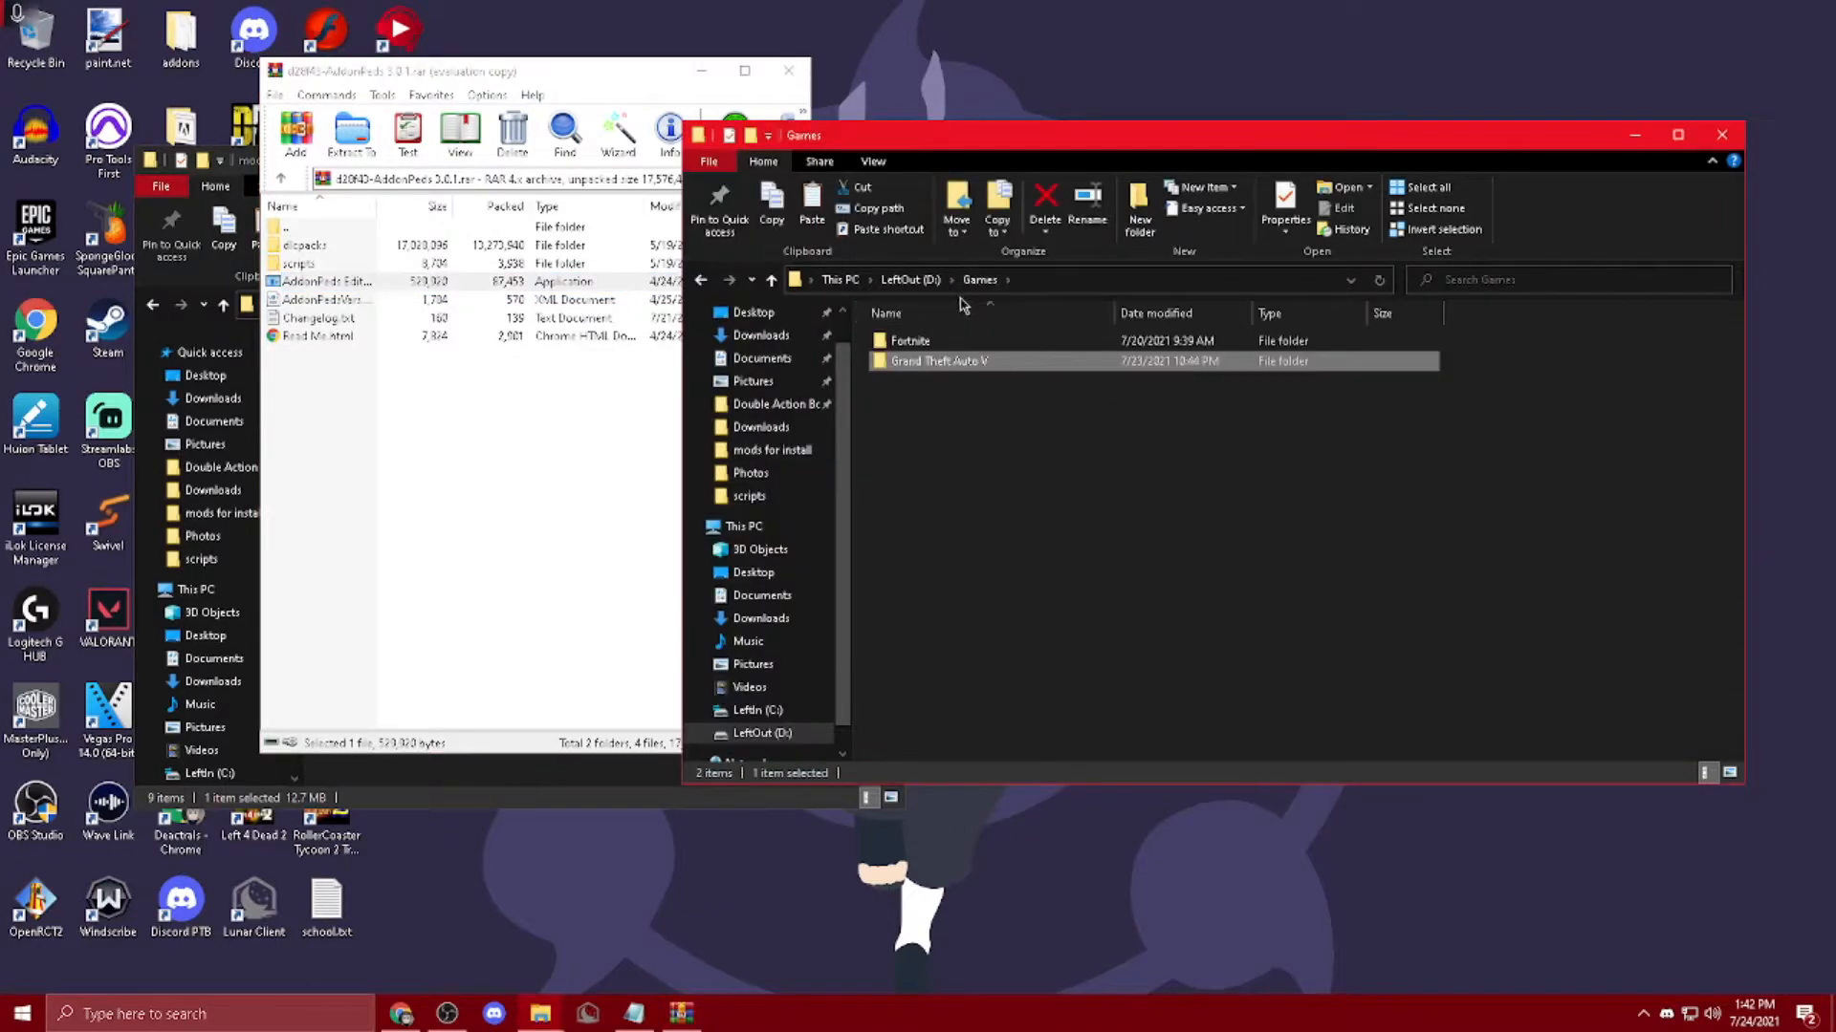
pyautogui.doubleClick(958, 364)
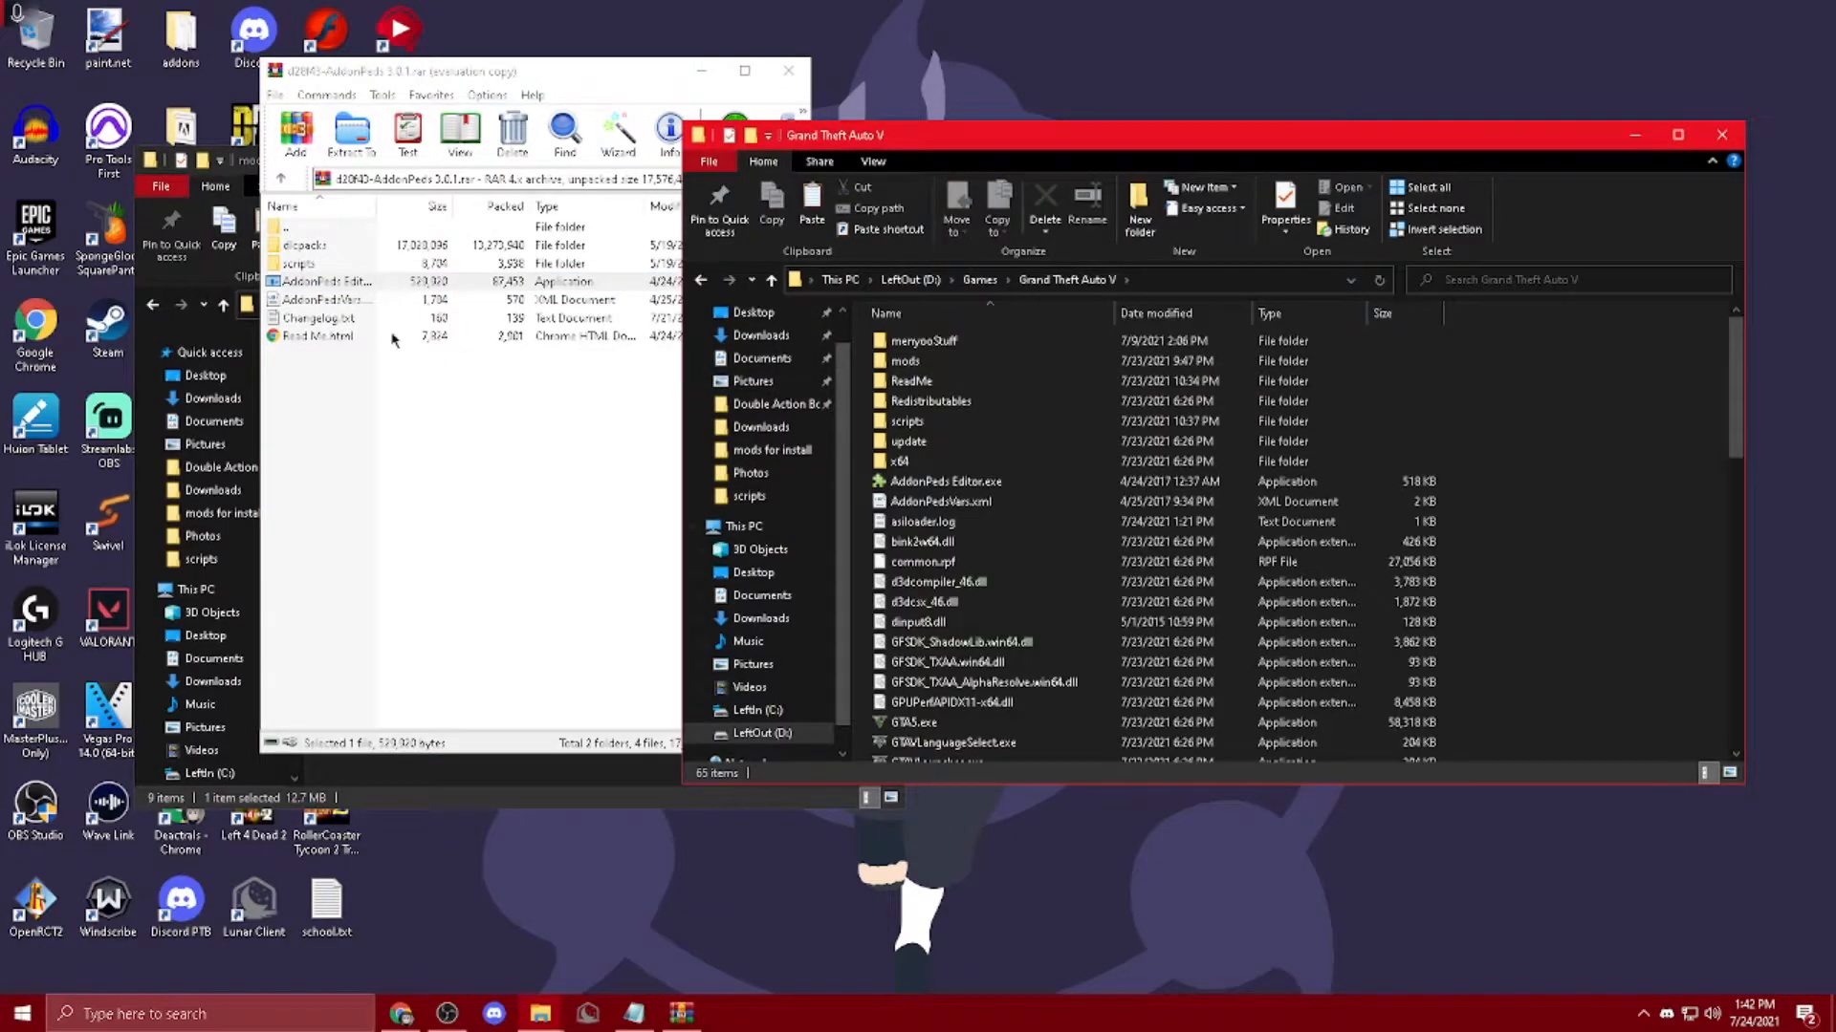
pyautogui.click(354, 300)
pyautogui.keyDown('shift'); pyautogui.click(358, 288); pyautogui.keyUp('shift')
pyautogui.click(358, 296)
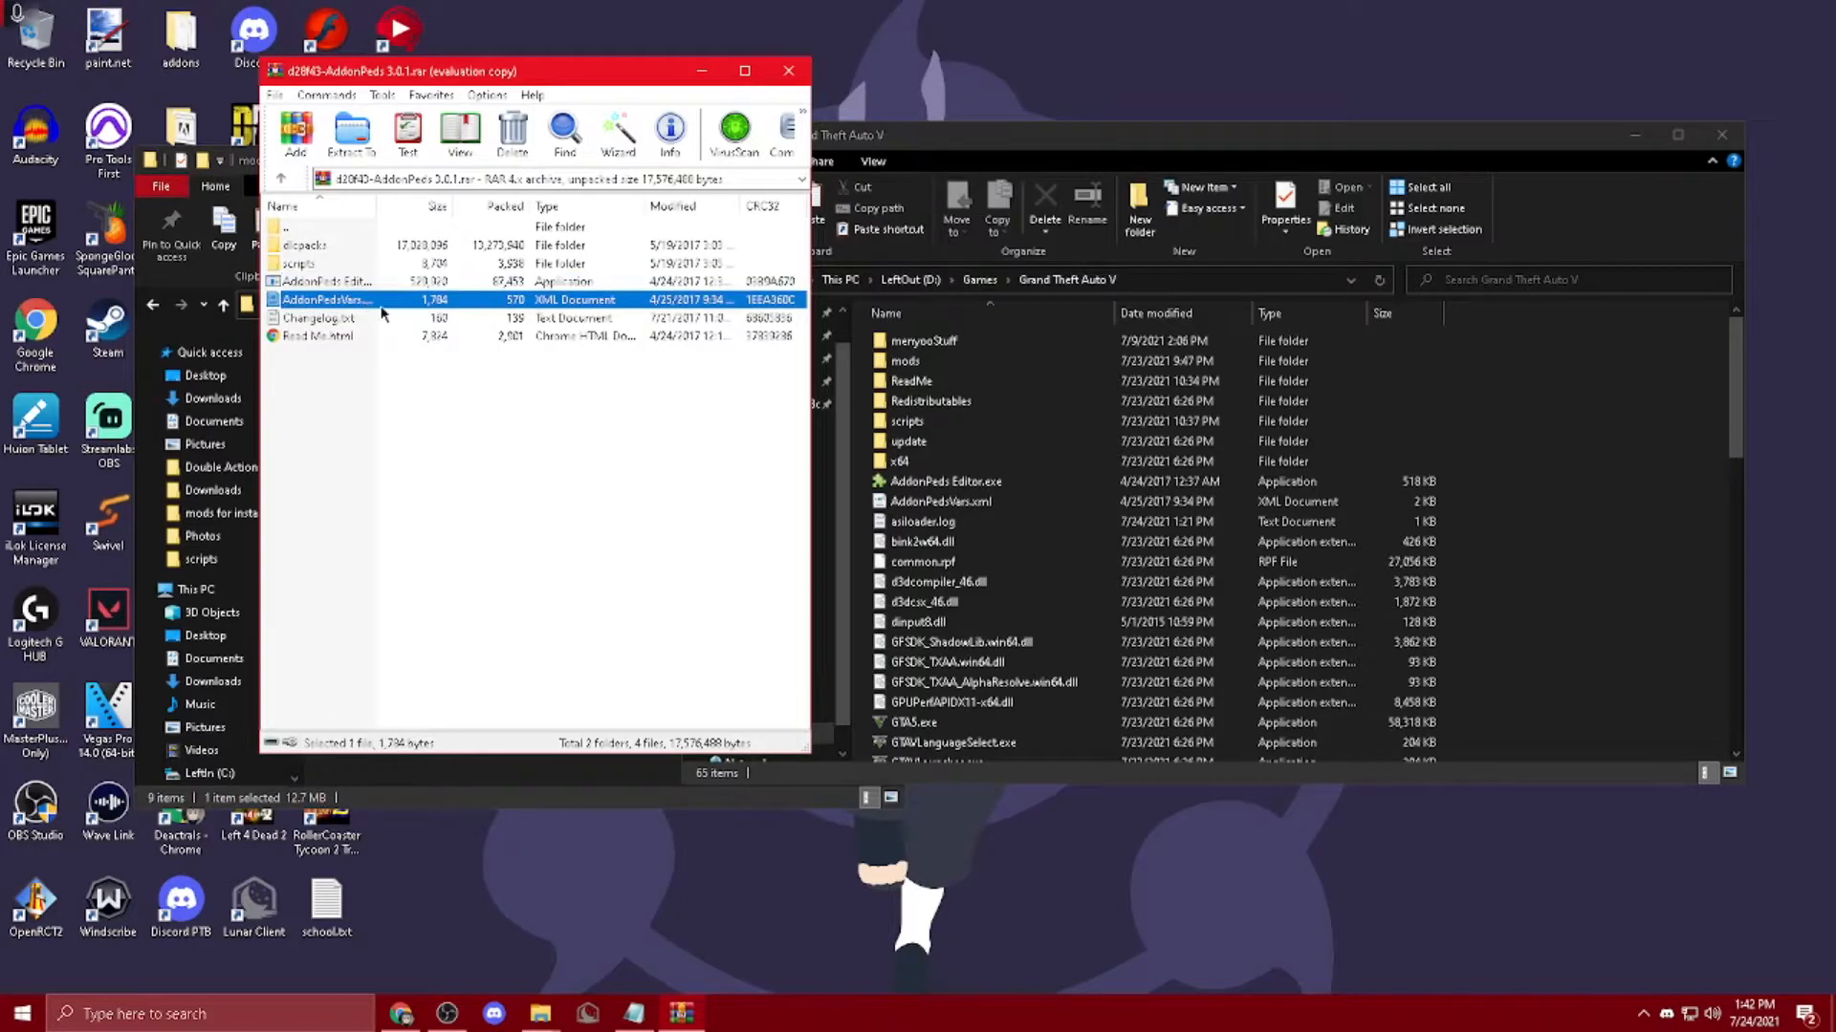
pyautogui.click(309, 304)
pyautogui.keyDown('ctrl'); pyautogui.click(372, 284); pyautogui.keyUp('ctrl')
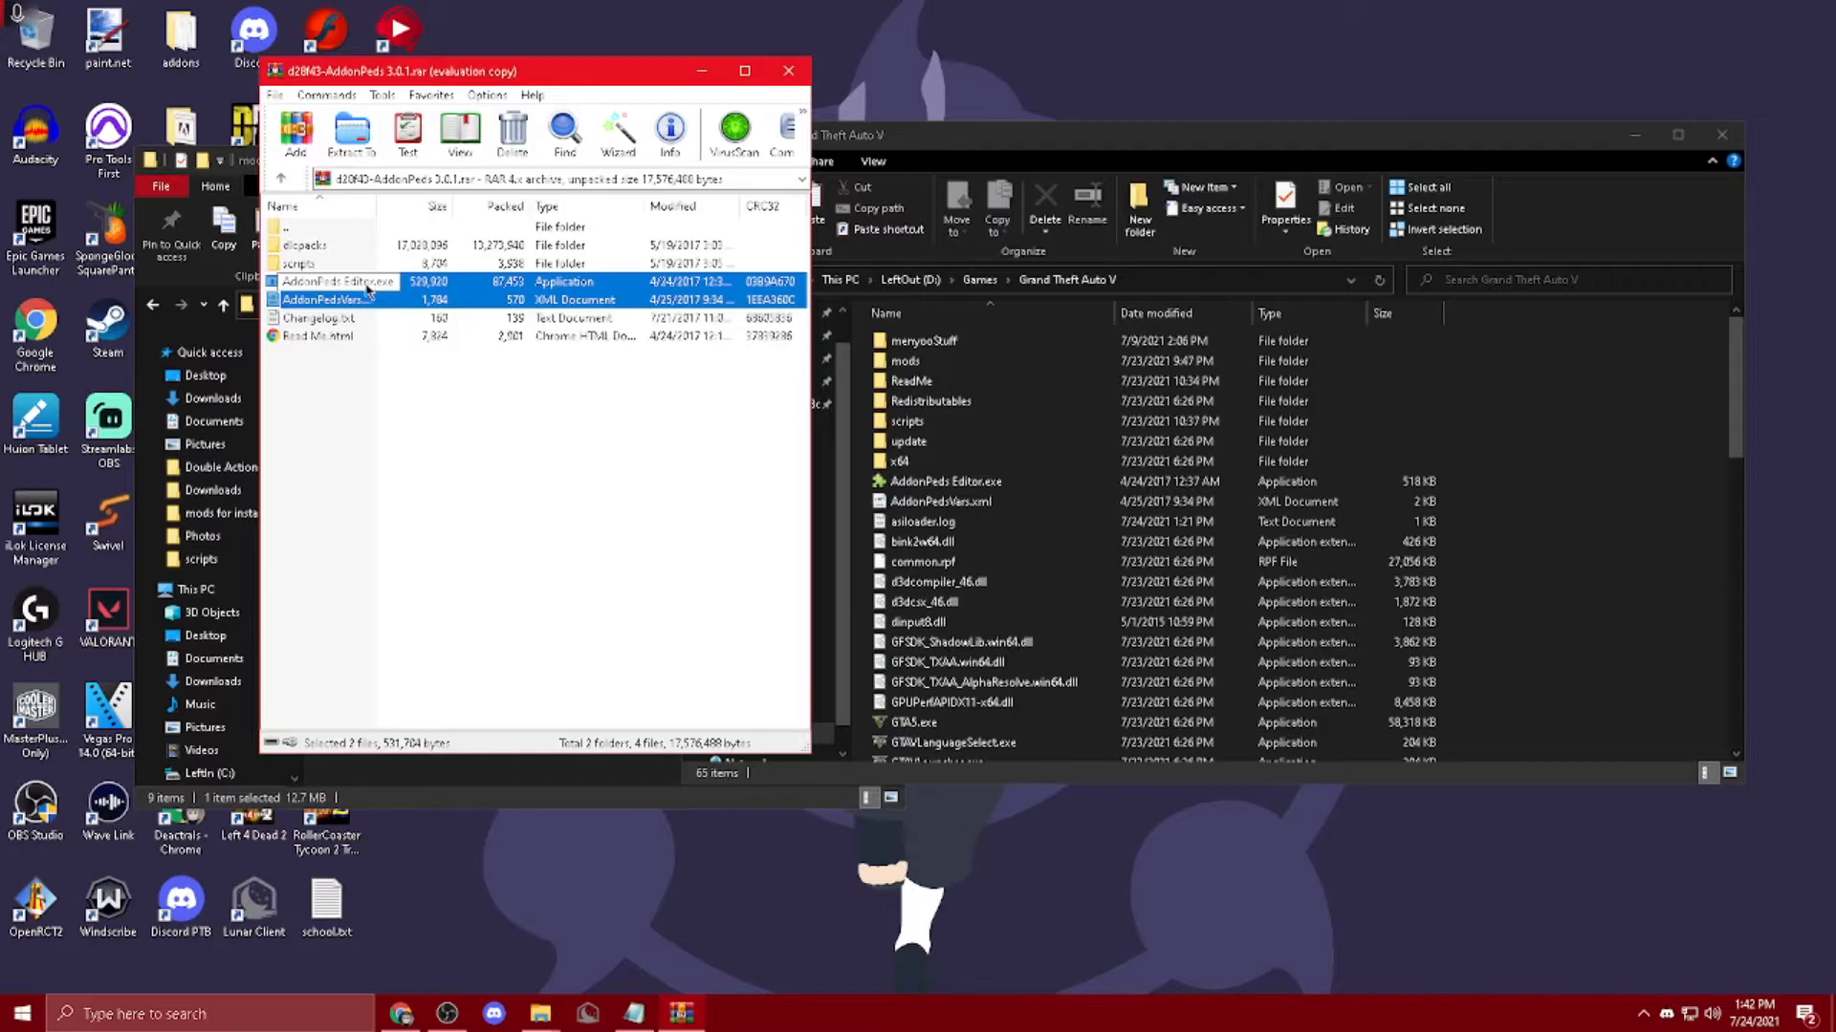
pyautogui.moveTo(361, 289); pyautogui.dragTo(1554, 524)
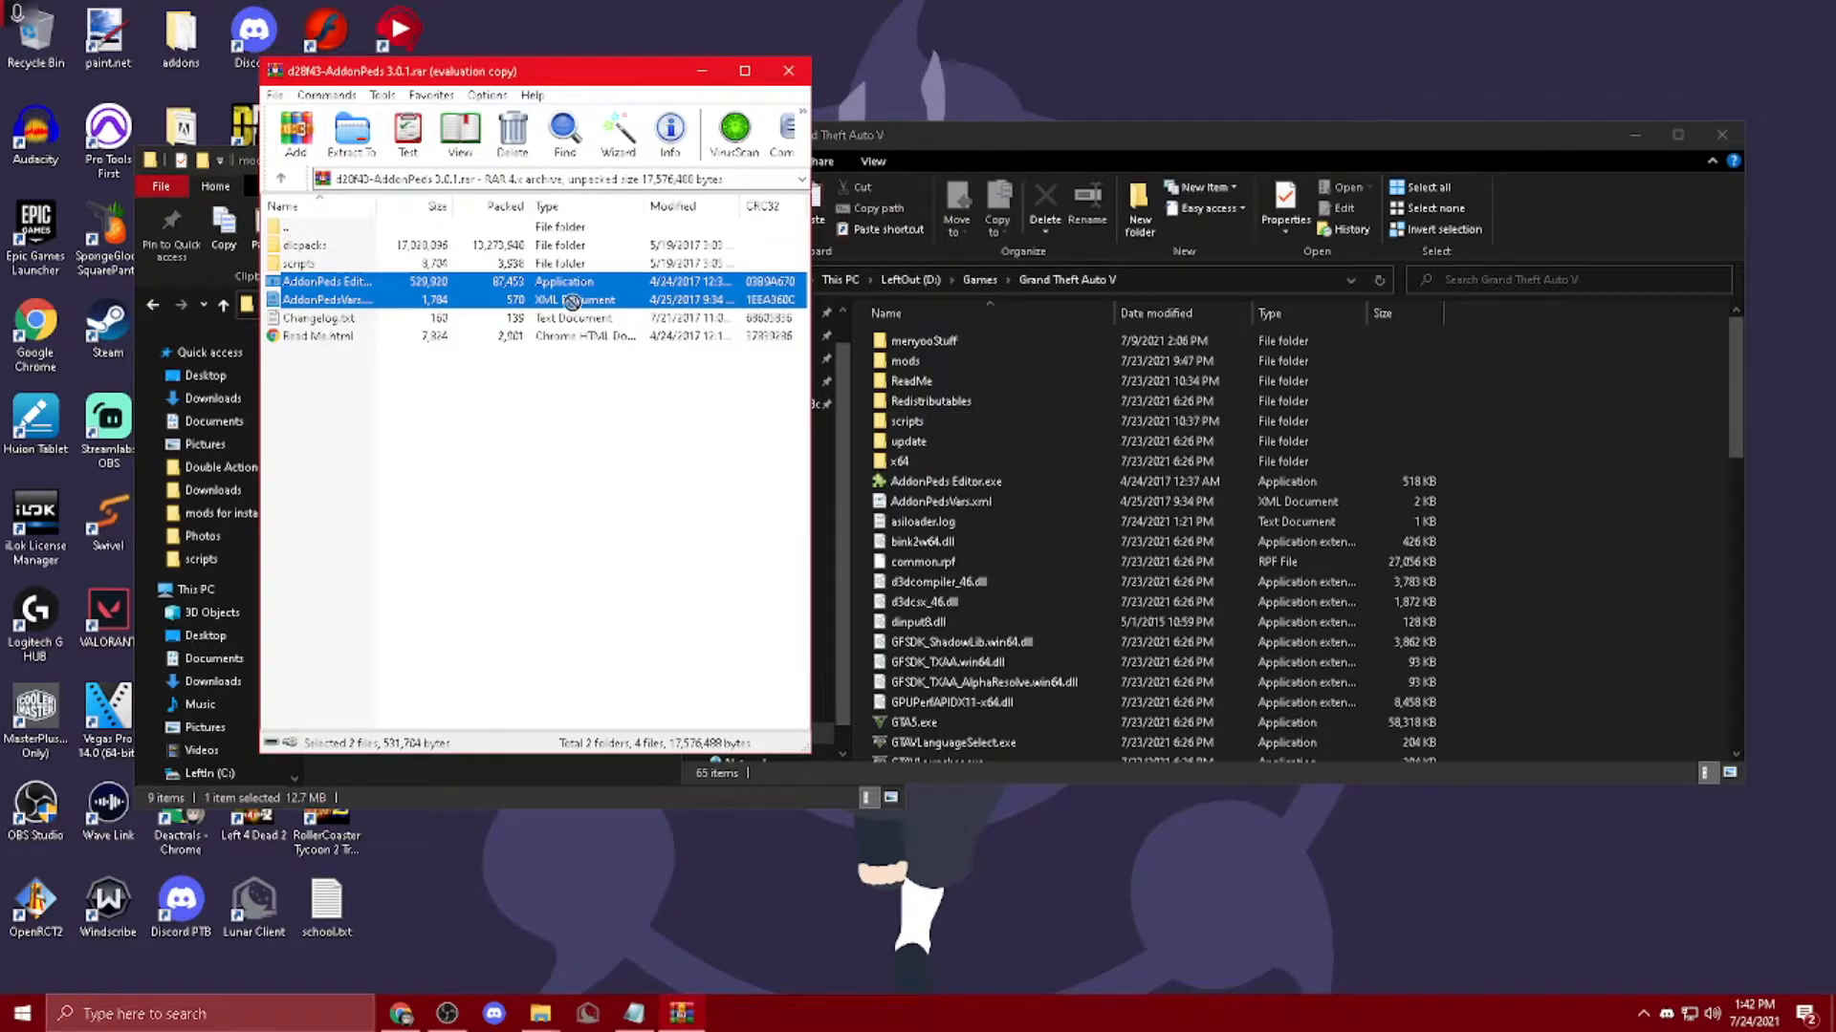
pyautogui.click(1506, 468)
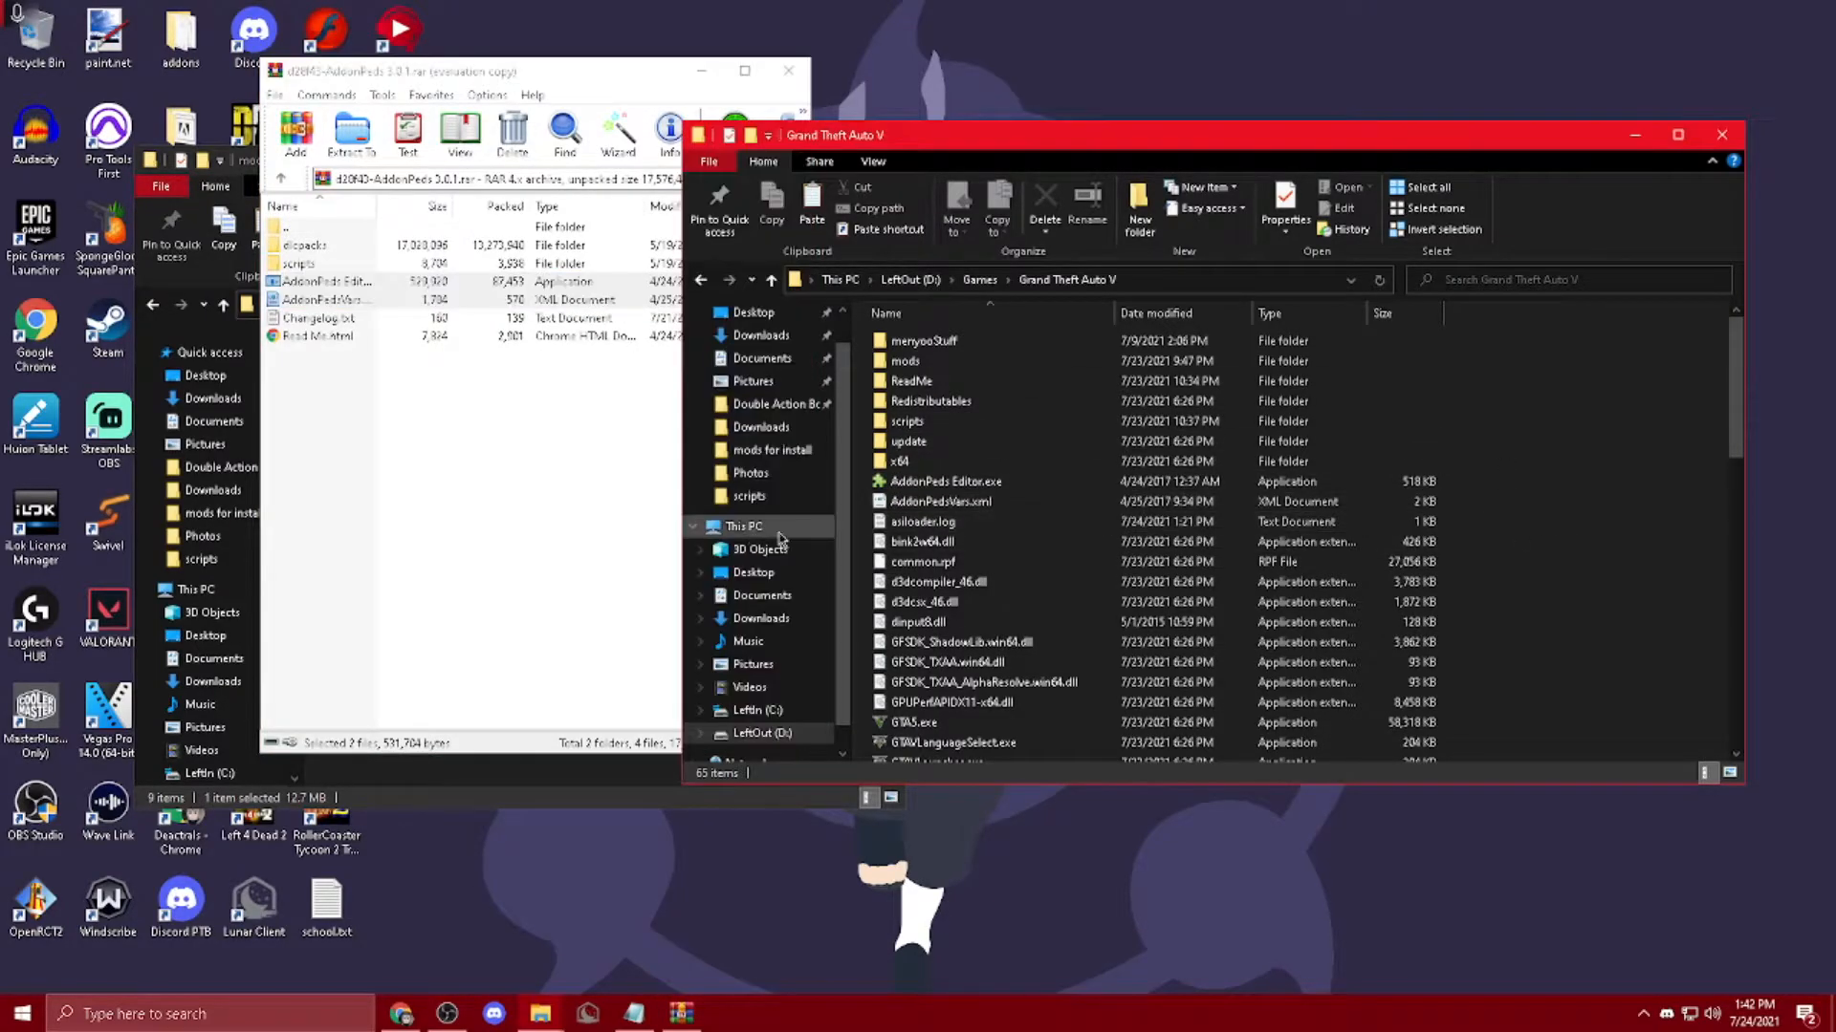
# Step: Locate the existing AddonPeds Editor.exe and AddonPedsVars.xml in the Grand Theft Auto V directory
pyautogui.scroll(-2, 965, 430)
pyautogui.click(945, 375)
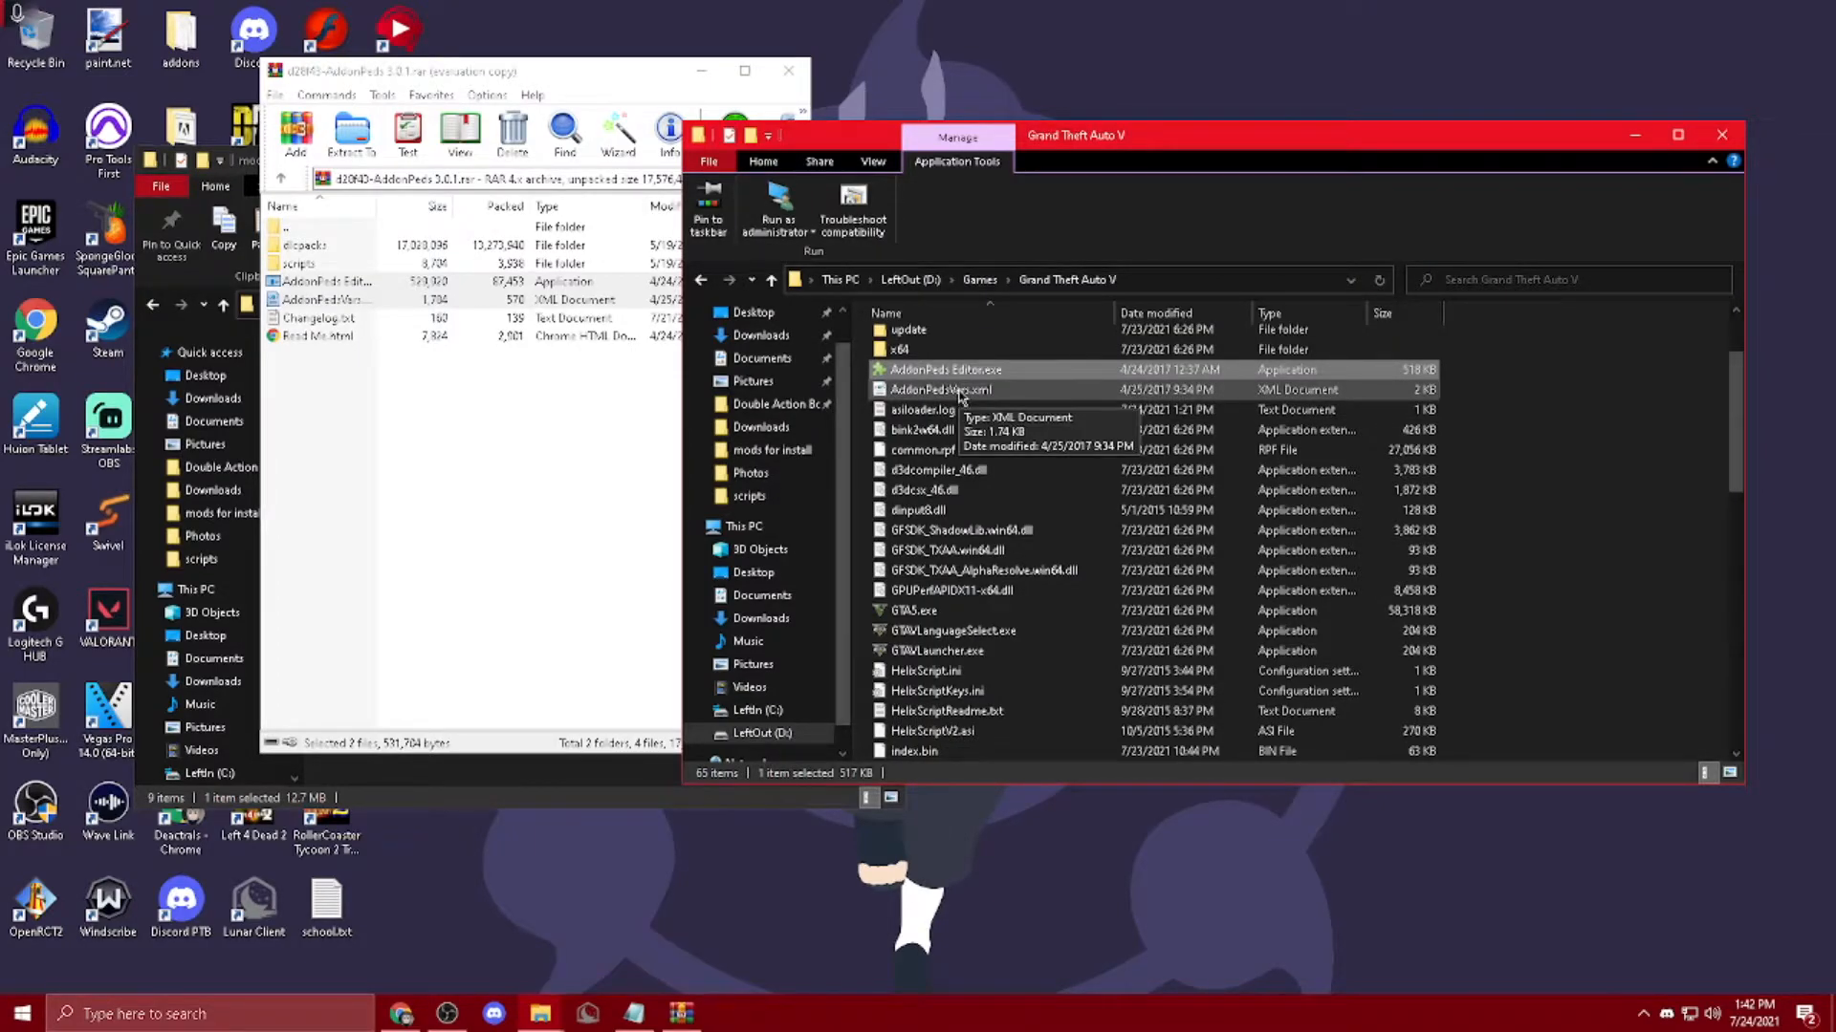
pyautogui.click(959, 392)
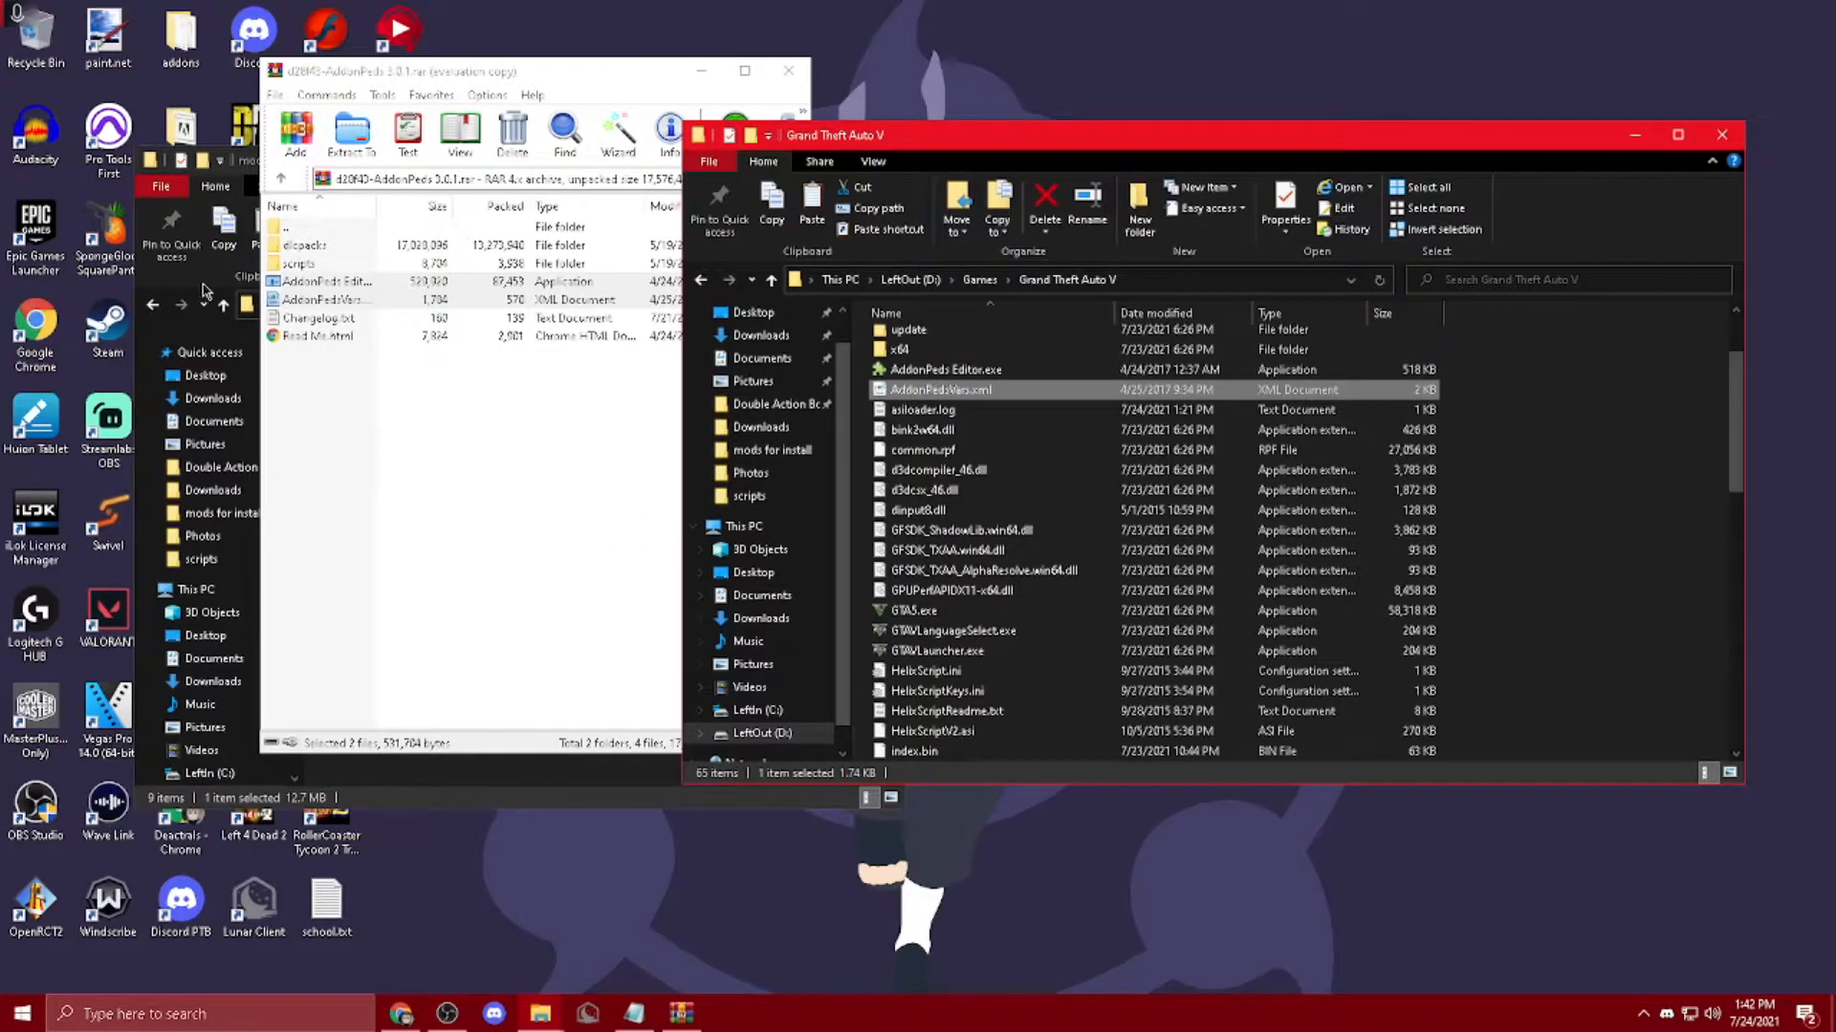
# Step: Move the mods for install and AddonPeds archive windows clear of the desktop shortcuts, and launch OpenIV
pyautogui.moveTo(246, 168); pyautogui.dragTo(932, 329)
pyautogui.moveTo(550, 77); pyautogui.dragTo(1027, 160)
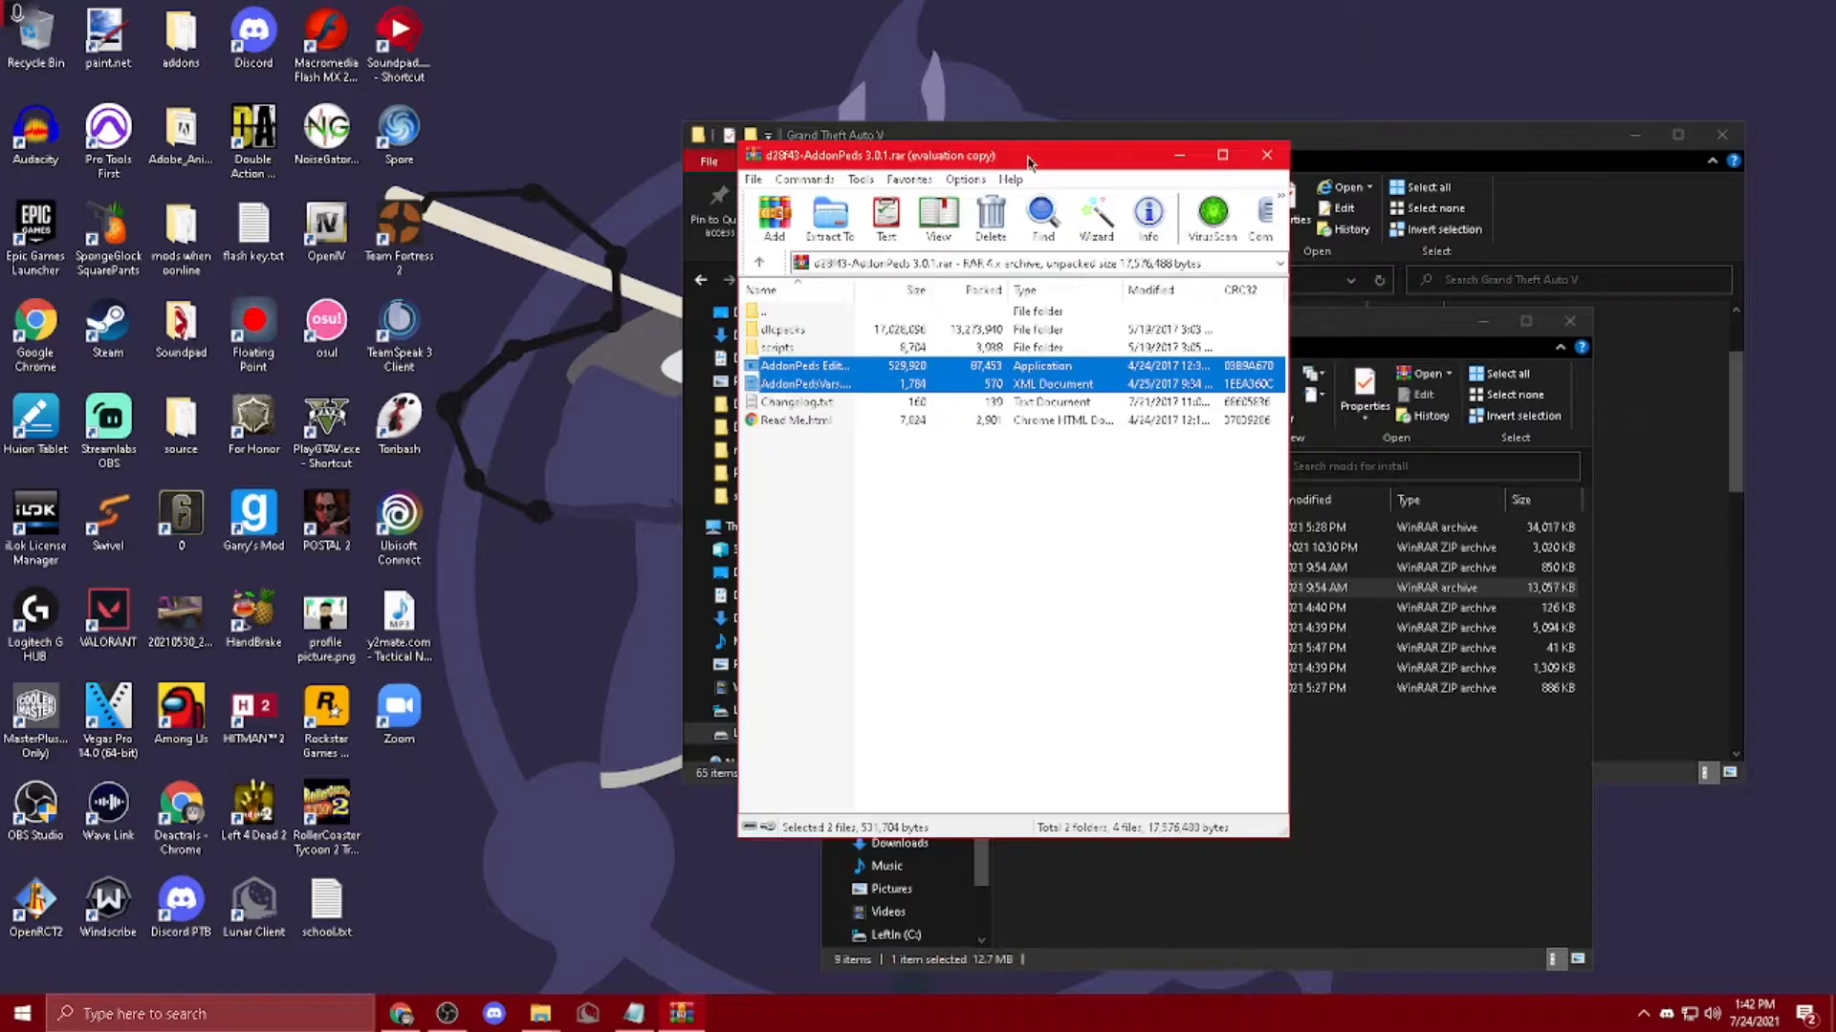
pyautogui.click(335, 249)
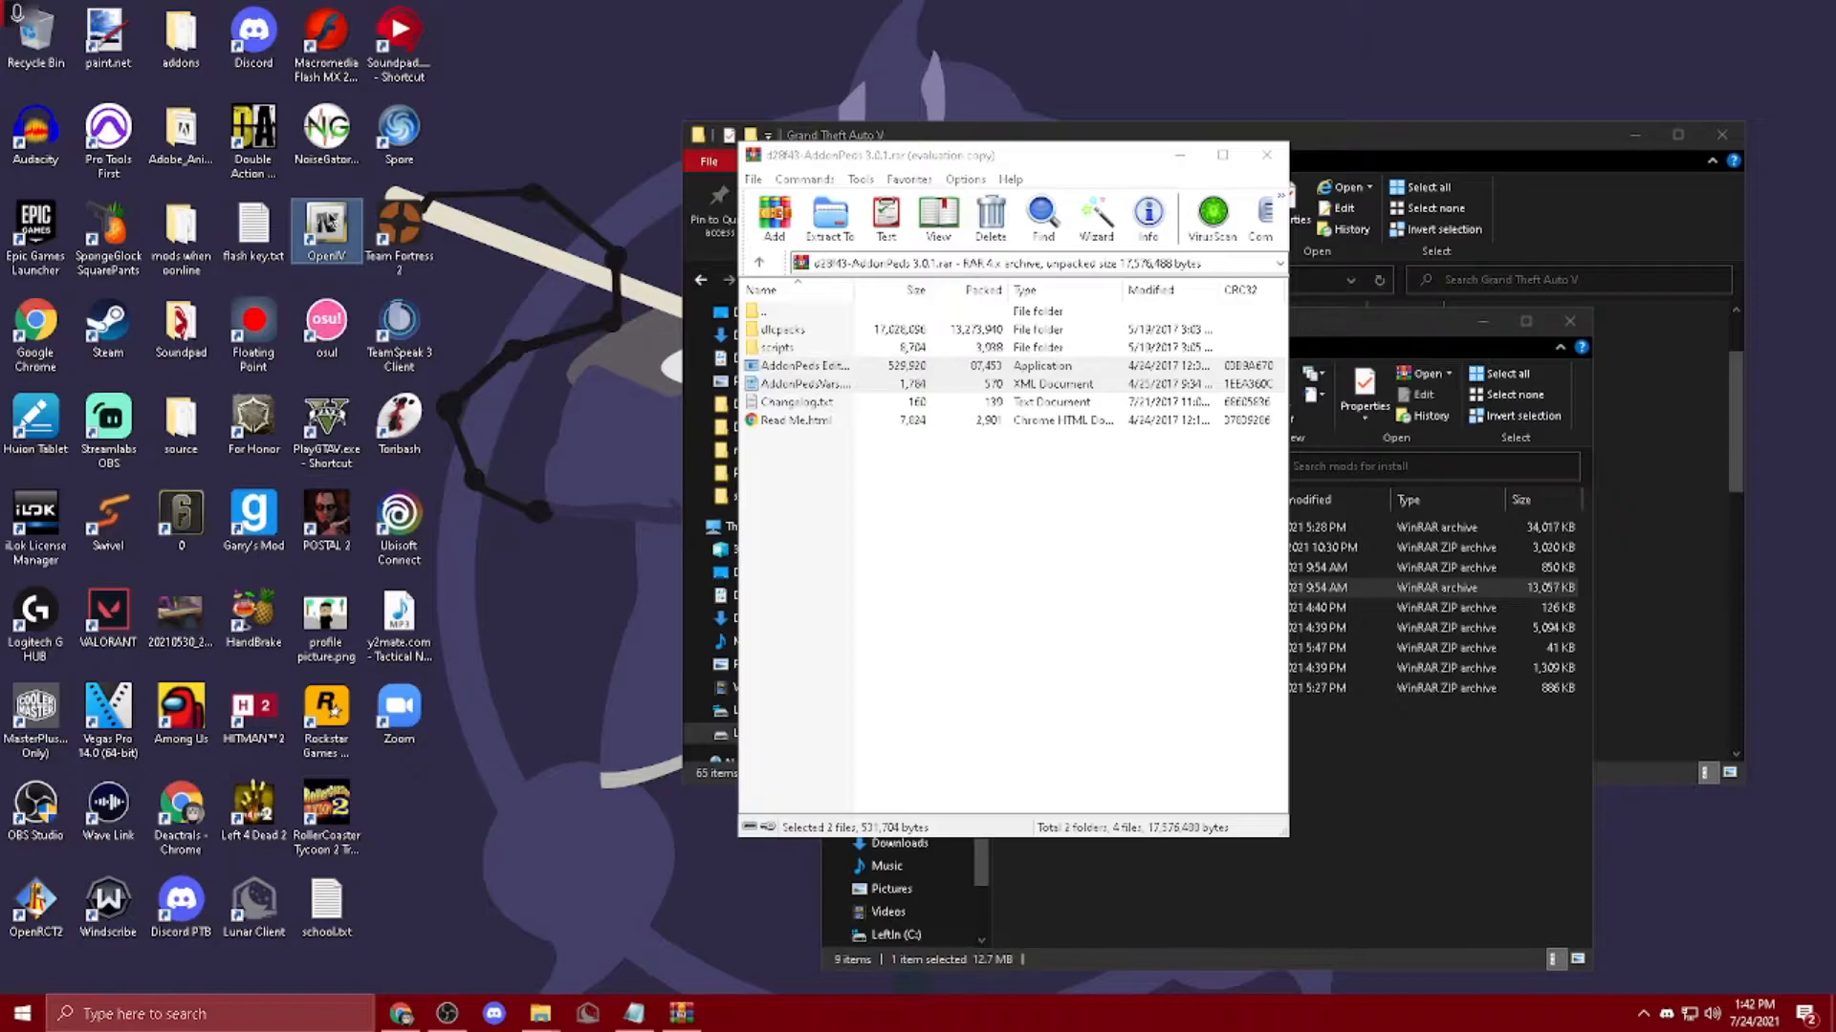
pyautogui.doubleClick(328, 221)
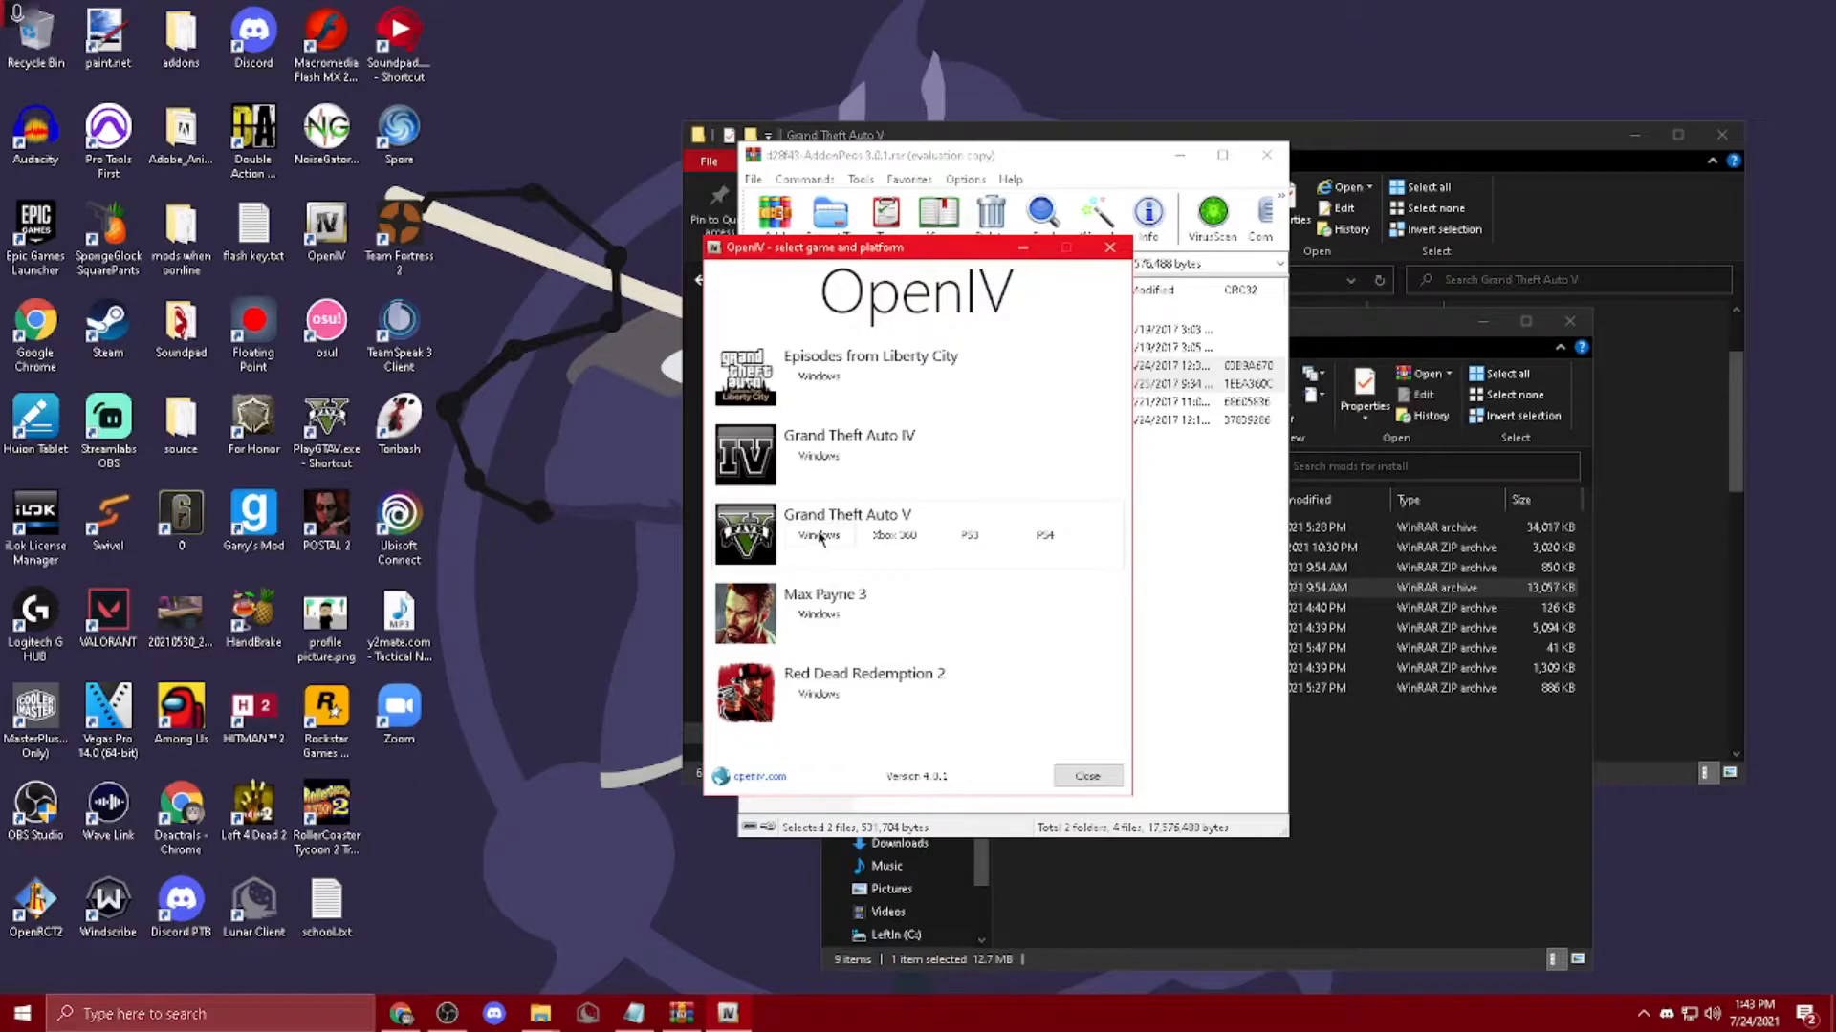
# Step: Open Grand Theft Auto V for Windows, start browsing for its folder, and check the game's path in File Explorer
pyautogui.click(819, 536)
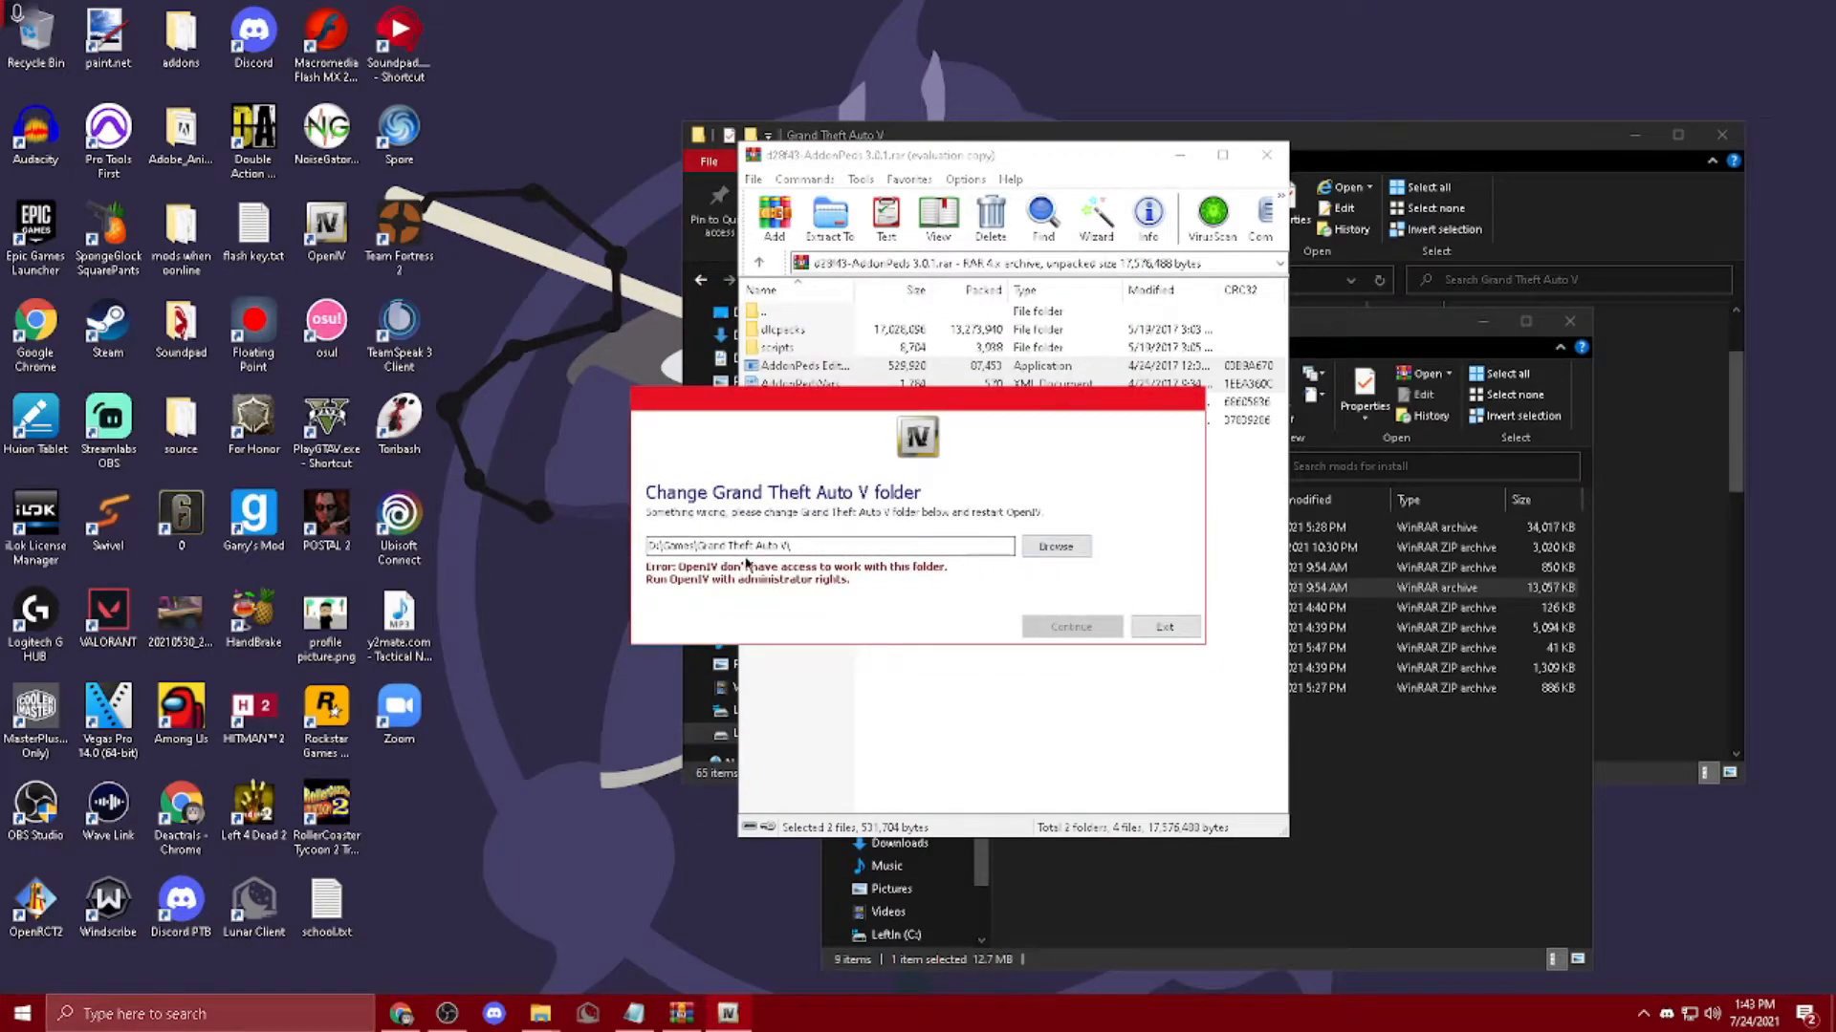
pyautogui.click(1055, 547)
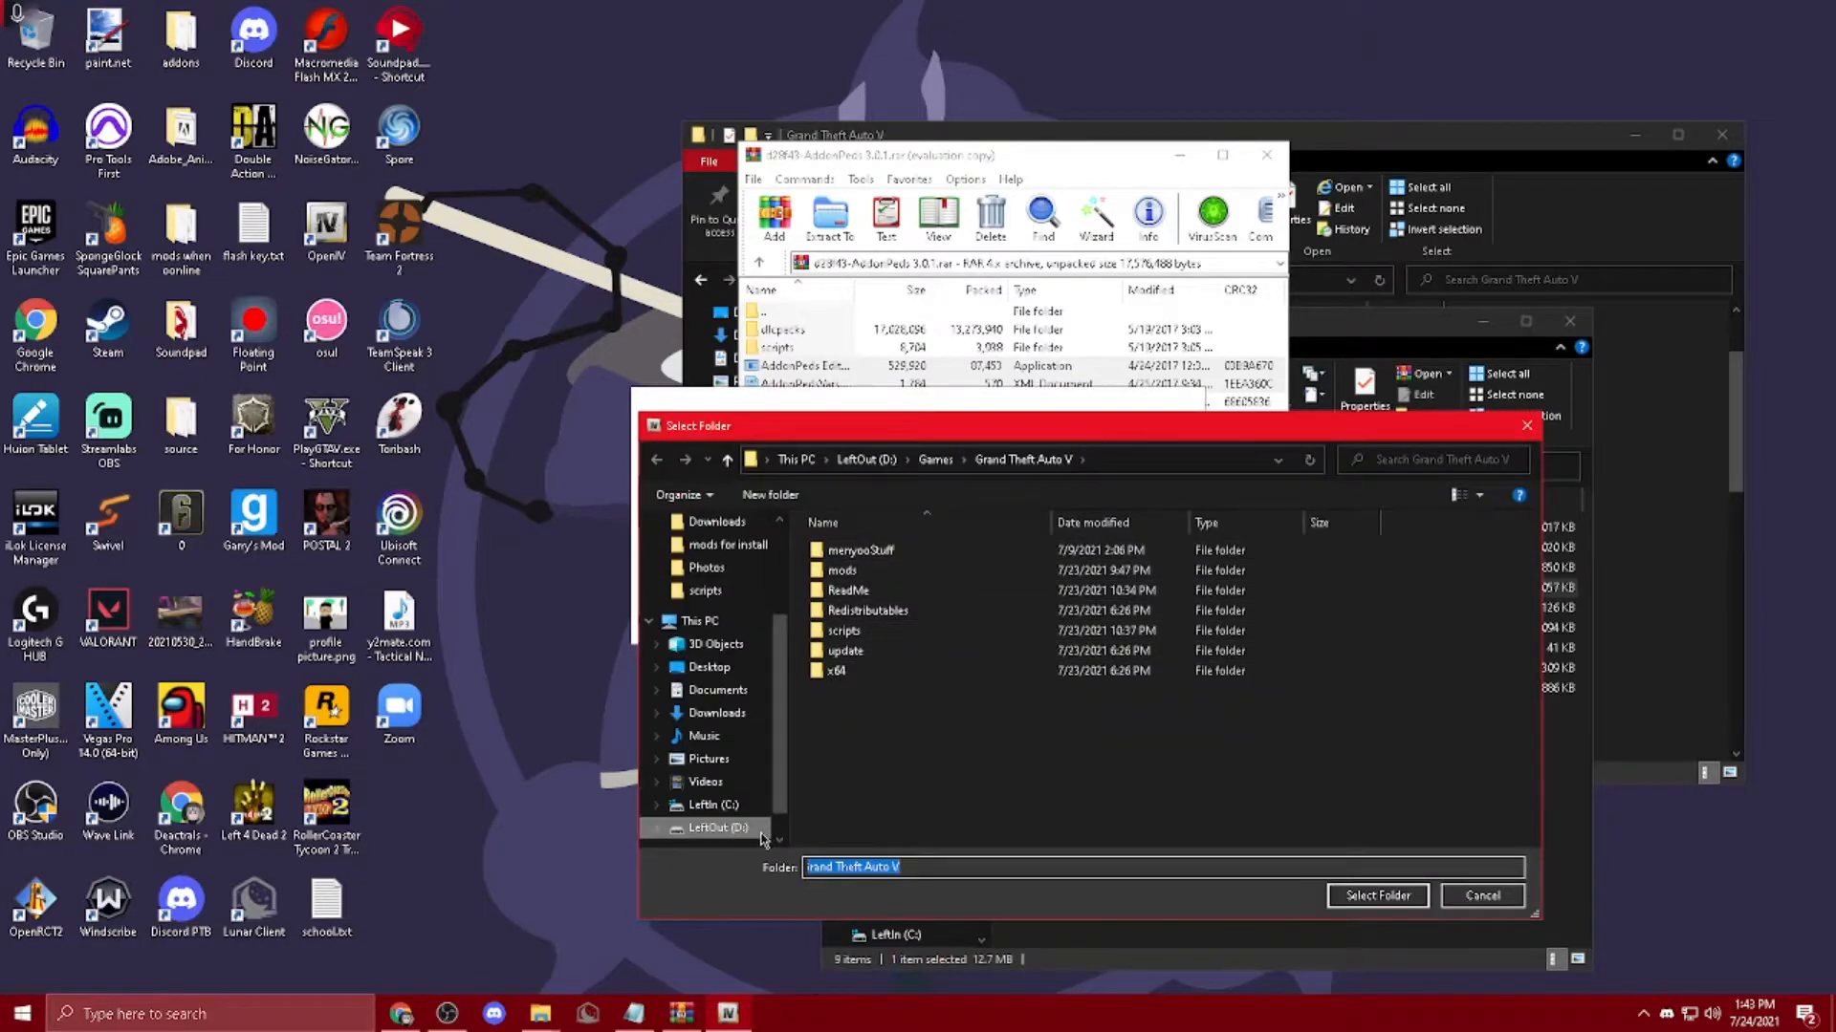
pyautogui.click(701, 621)
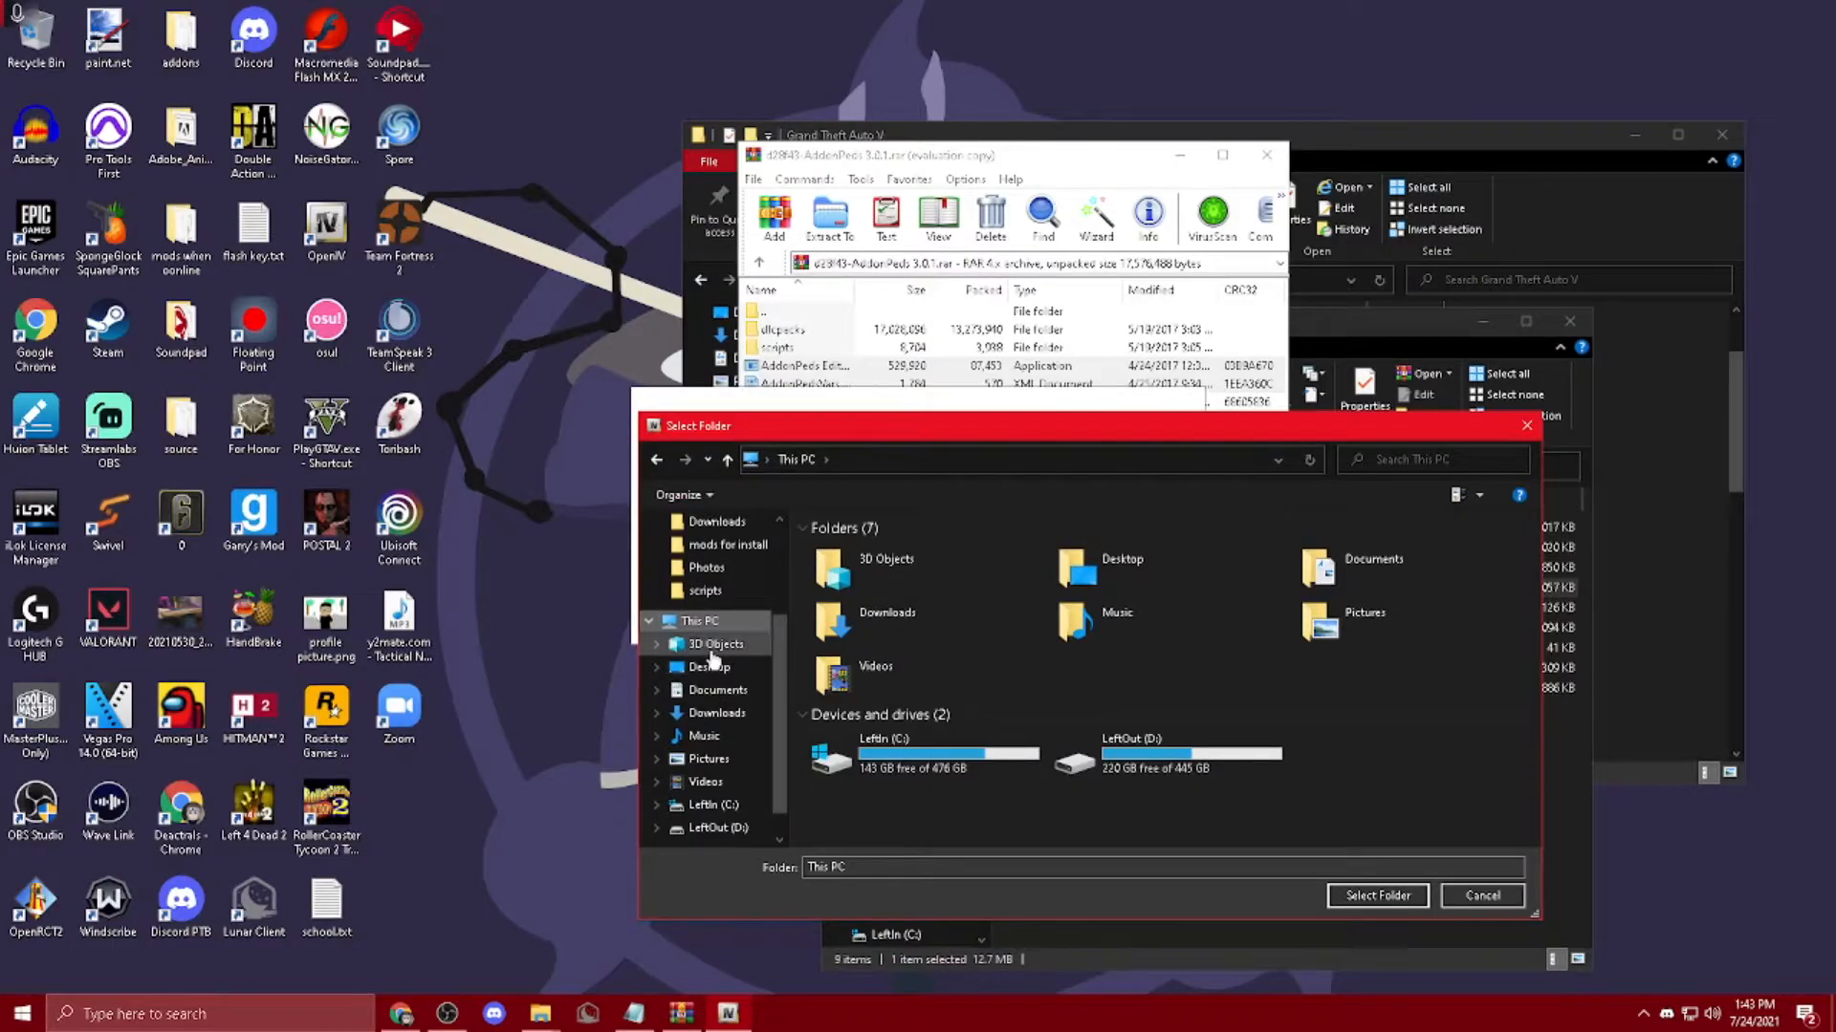
pyautogui.click(1320, 141)
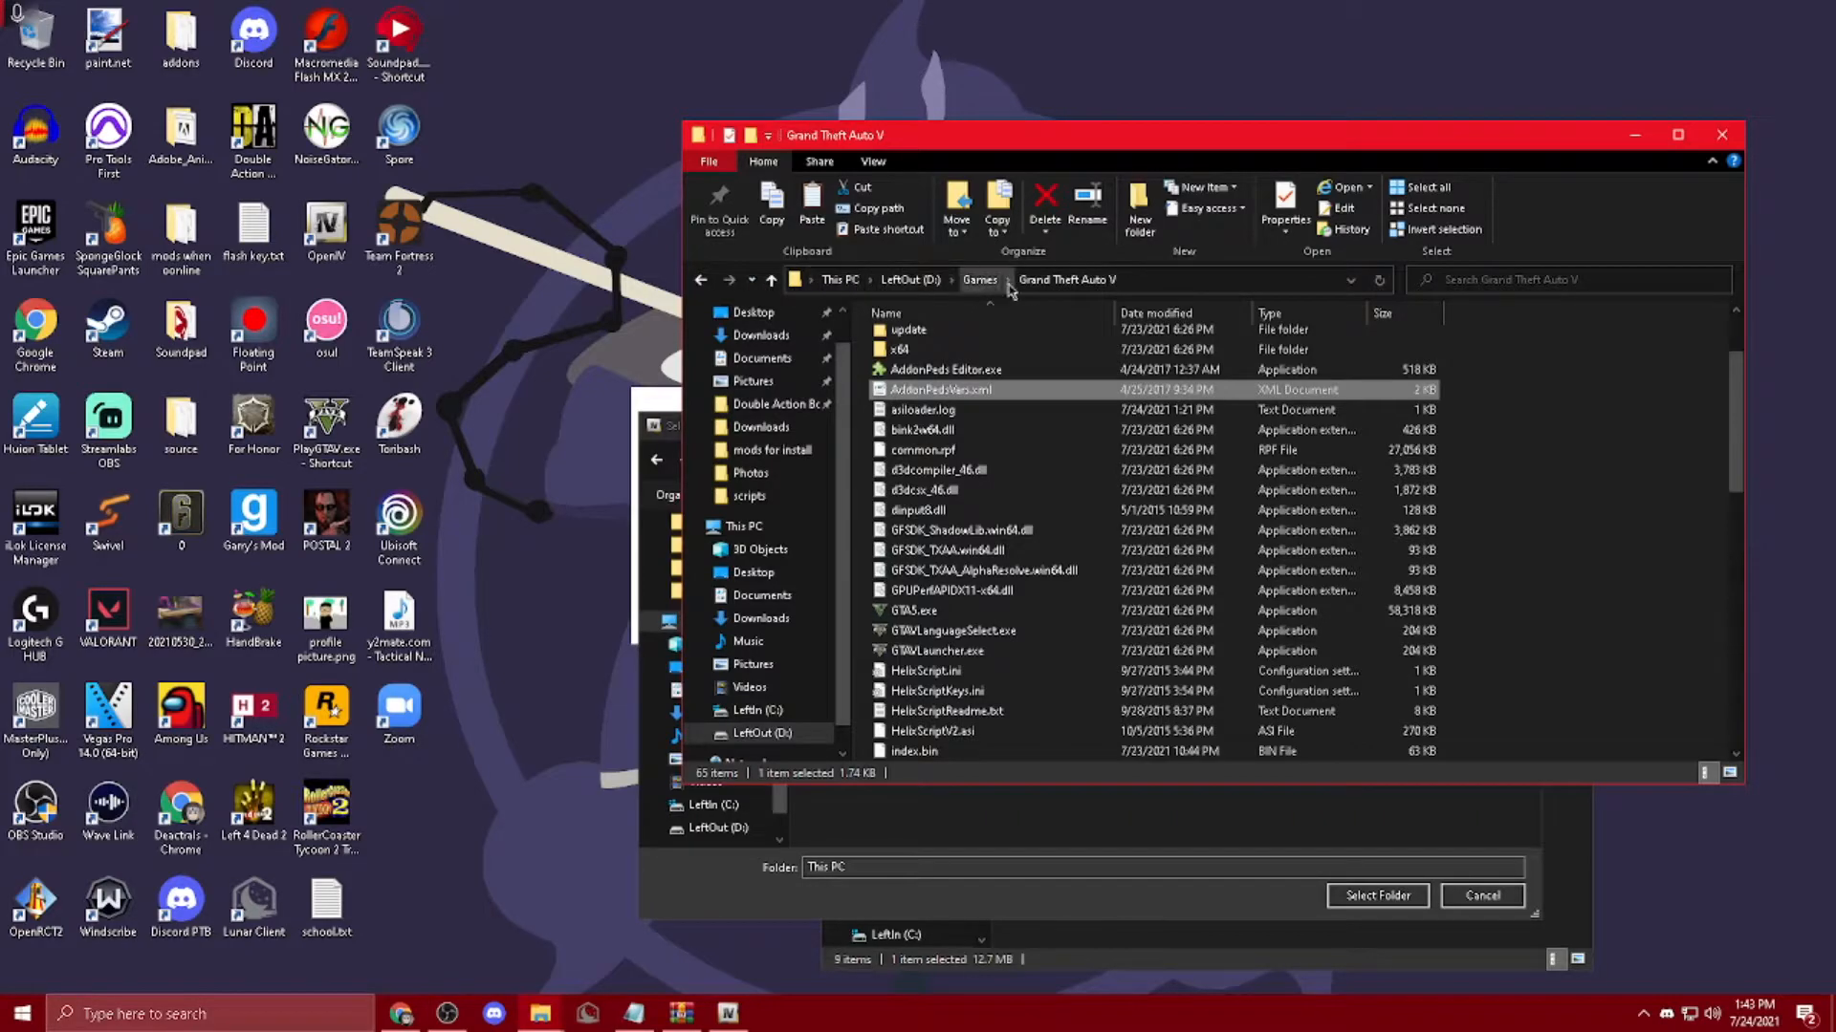
pyautogui.click(650, 413)
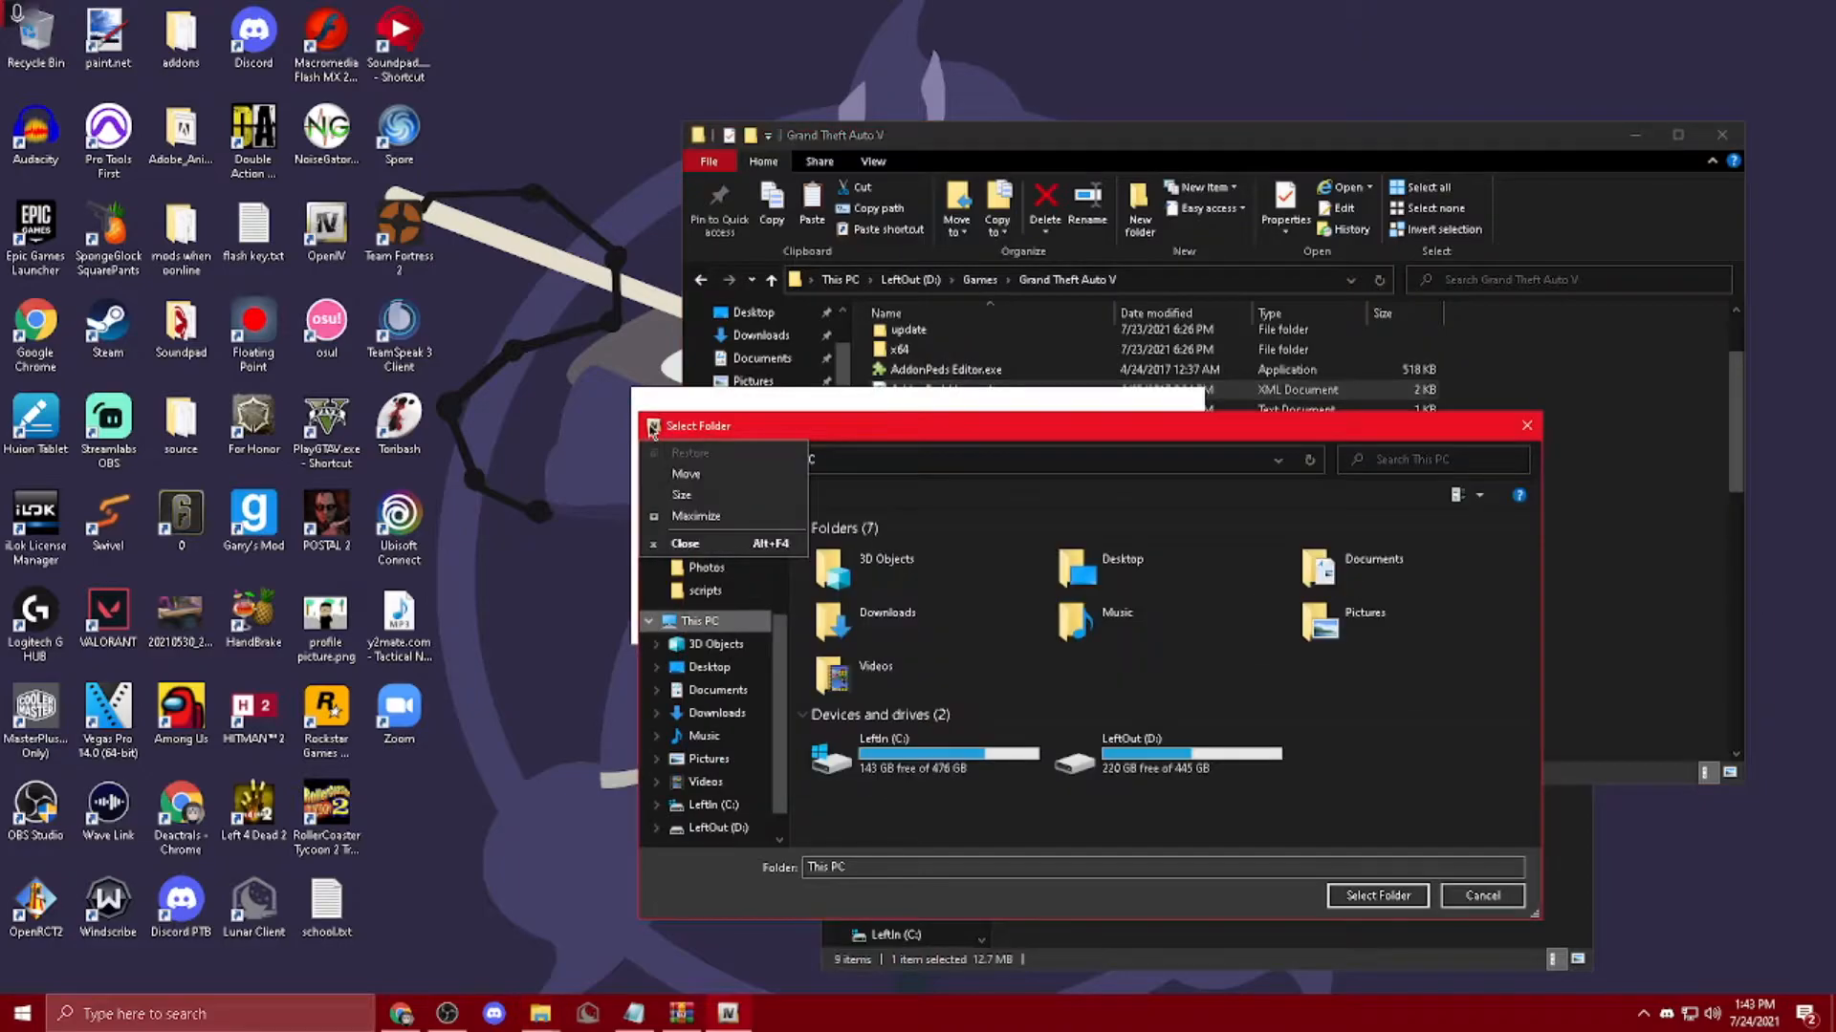
# Step: Try to set Games\Grand Theft Auto V on the LeftOut (D:) drive as the game folder for OpenIV
pyautogui.click(1139, 772)
pyautogui.doubleClick(1139, 772)
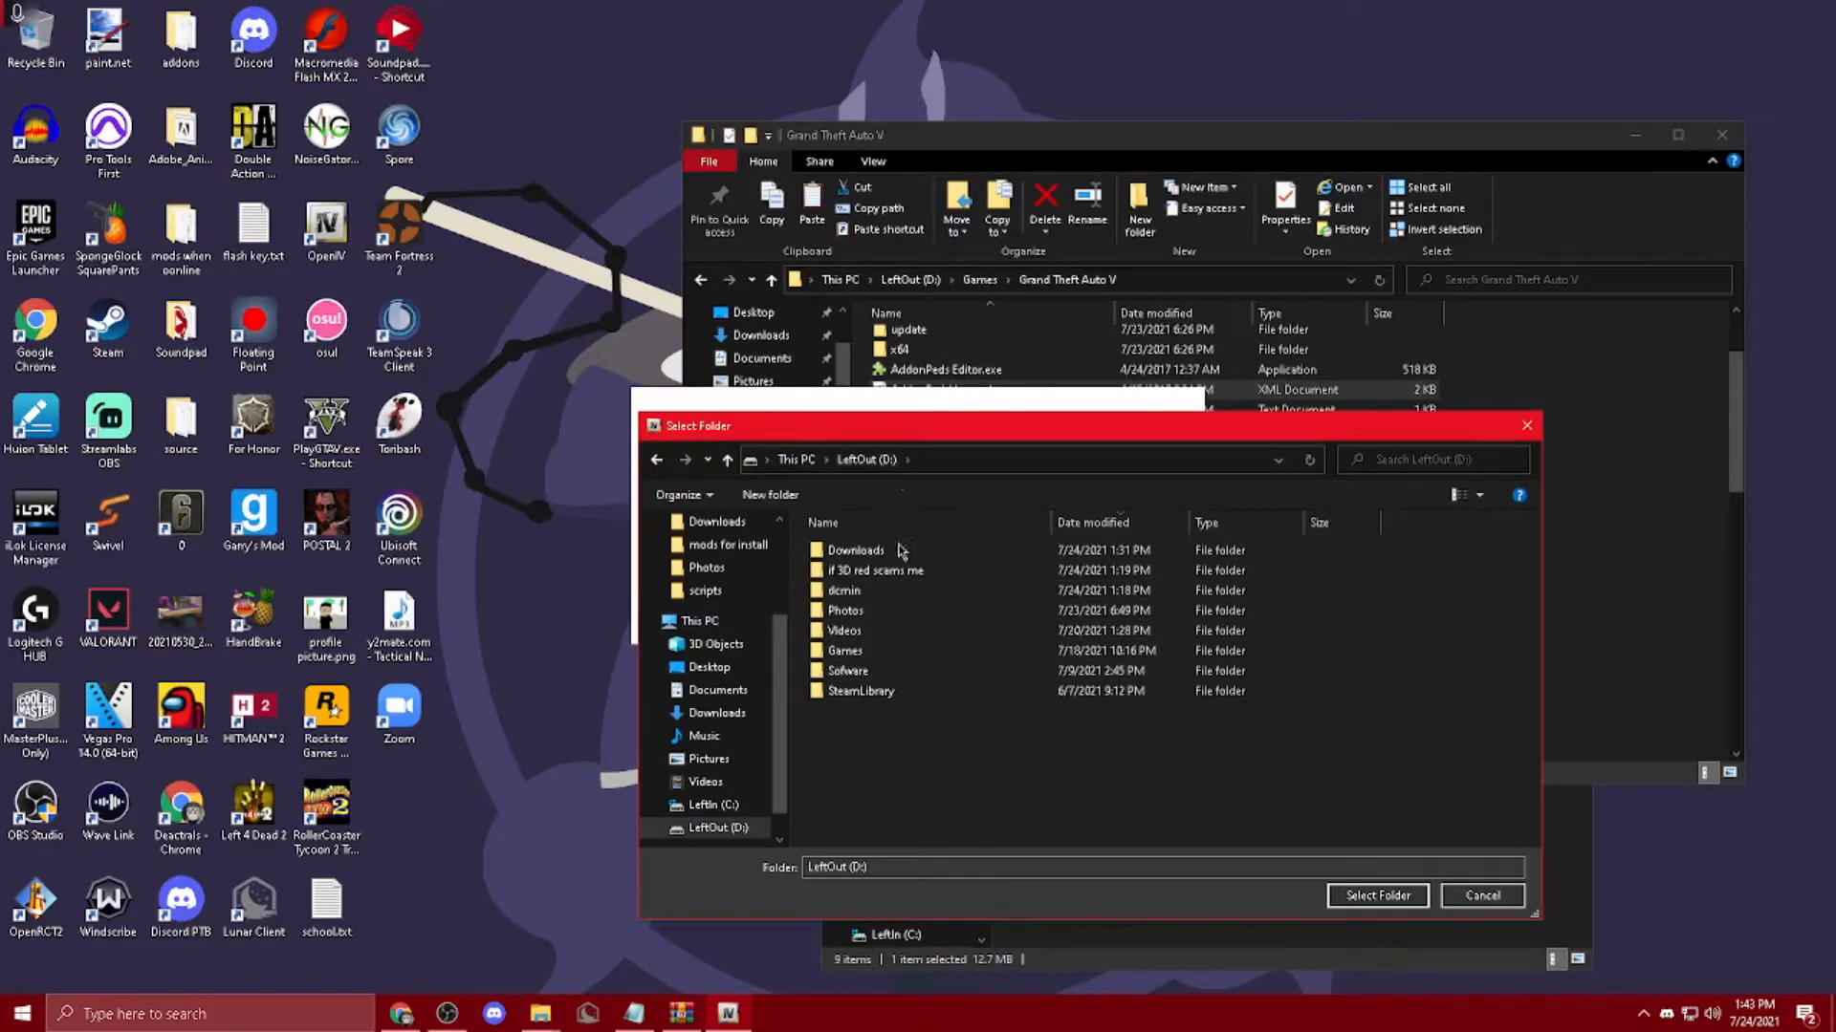
pyautogui.doubleClick(899, 654)
pyautogui.click(896, 571)
pyautogui.doubleClick(897, 570)
pyautogui.hotkey('alt', 'Left')
pyautogui.doubleClick(900, 571)
pyautogui.hotkey('alt', 'Left')
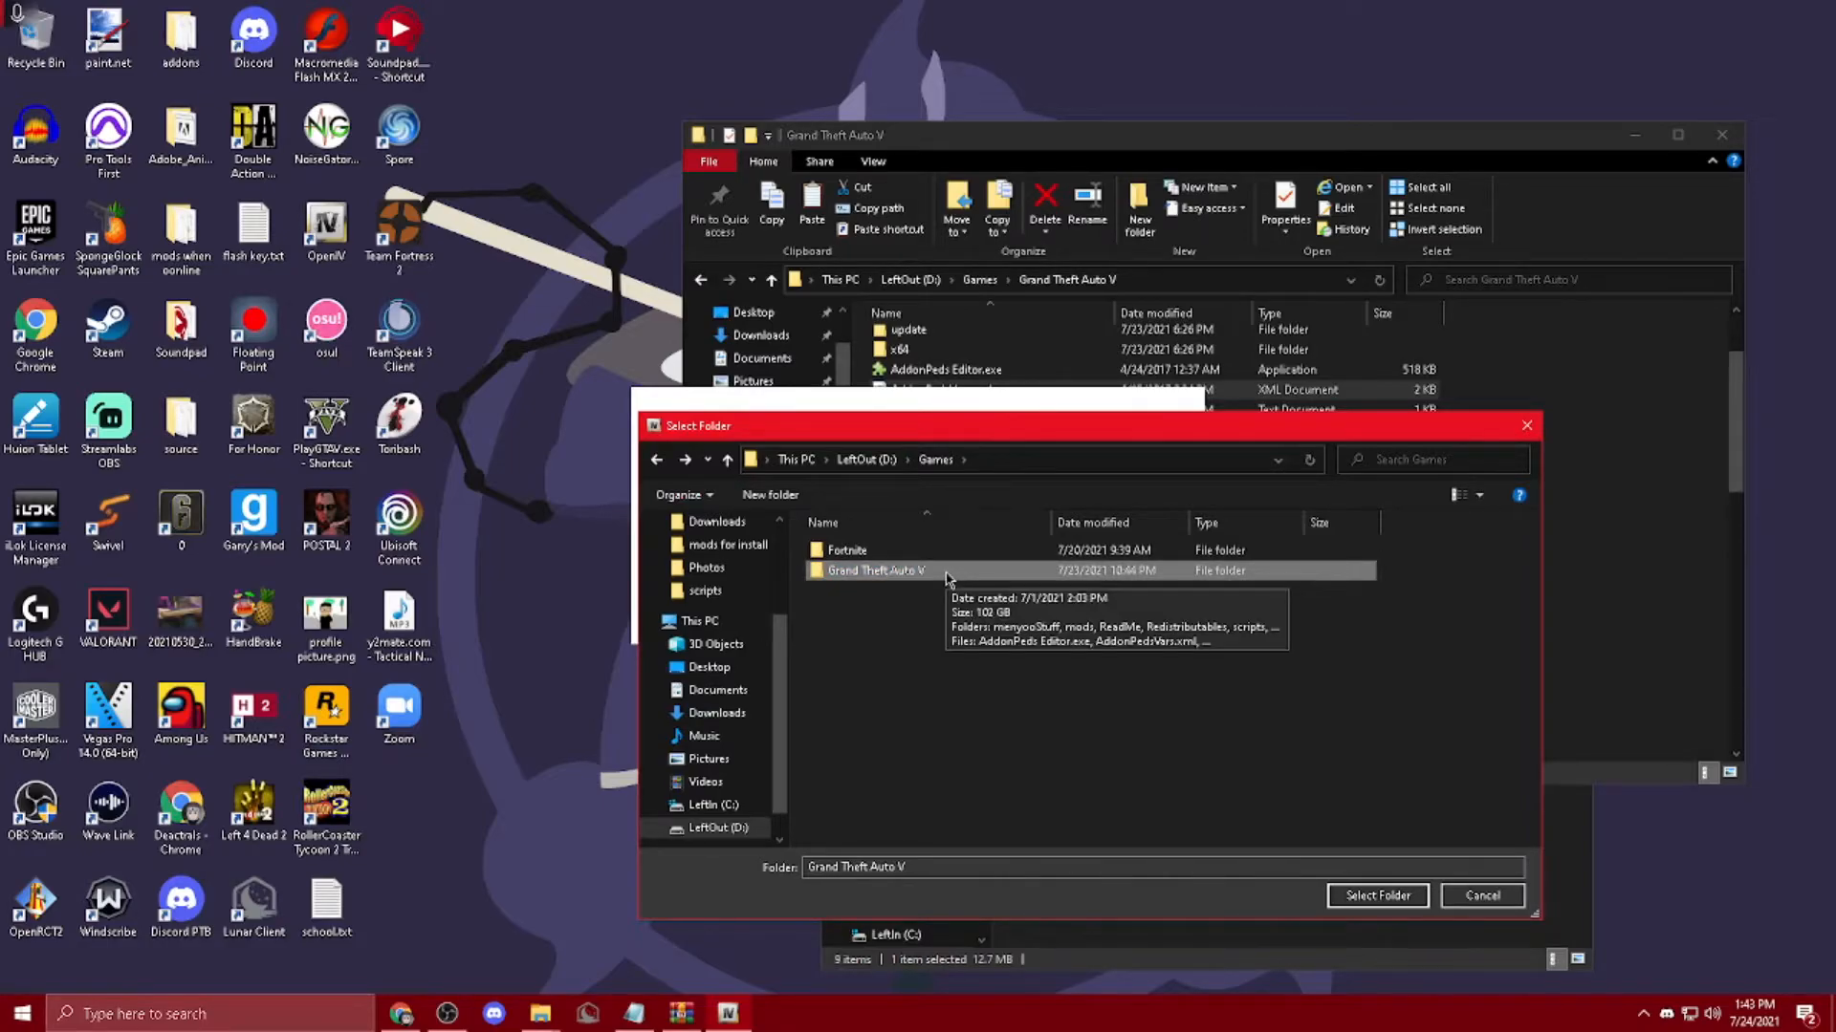
pyautogui.click(1374, 896)
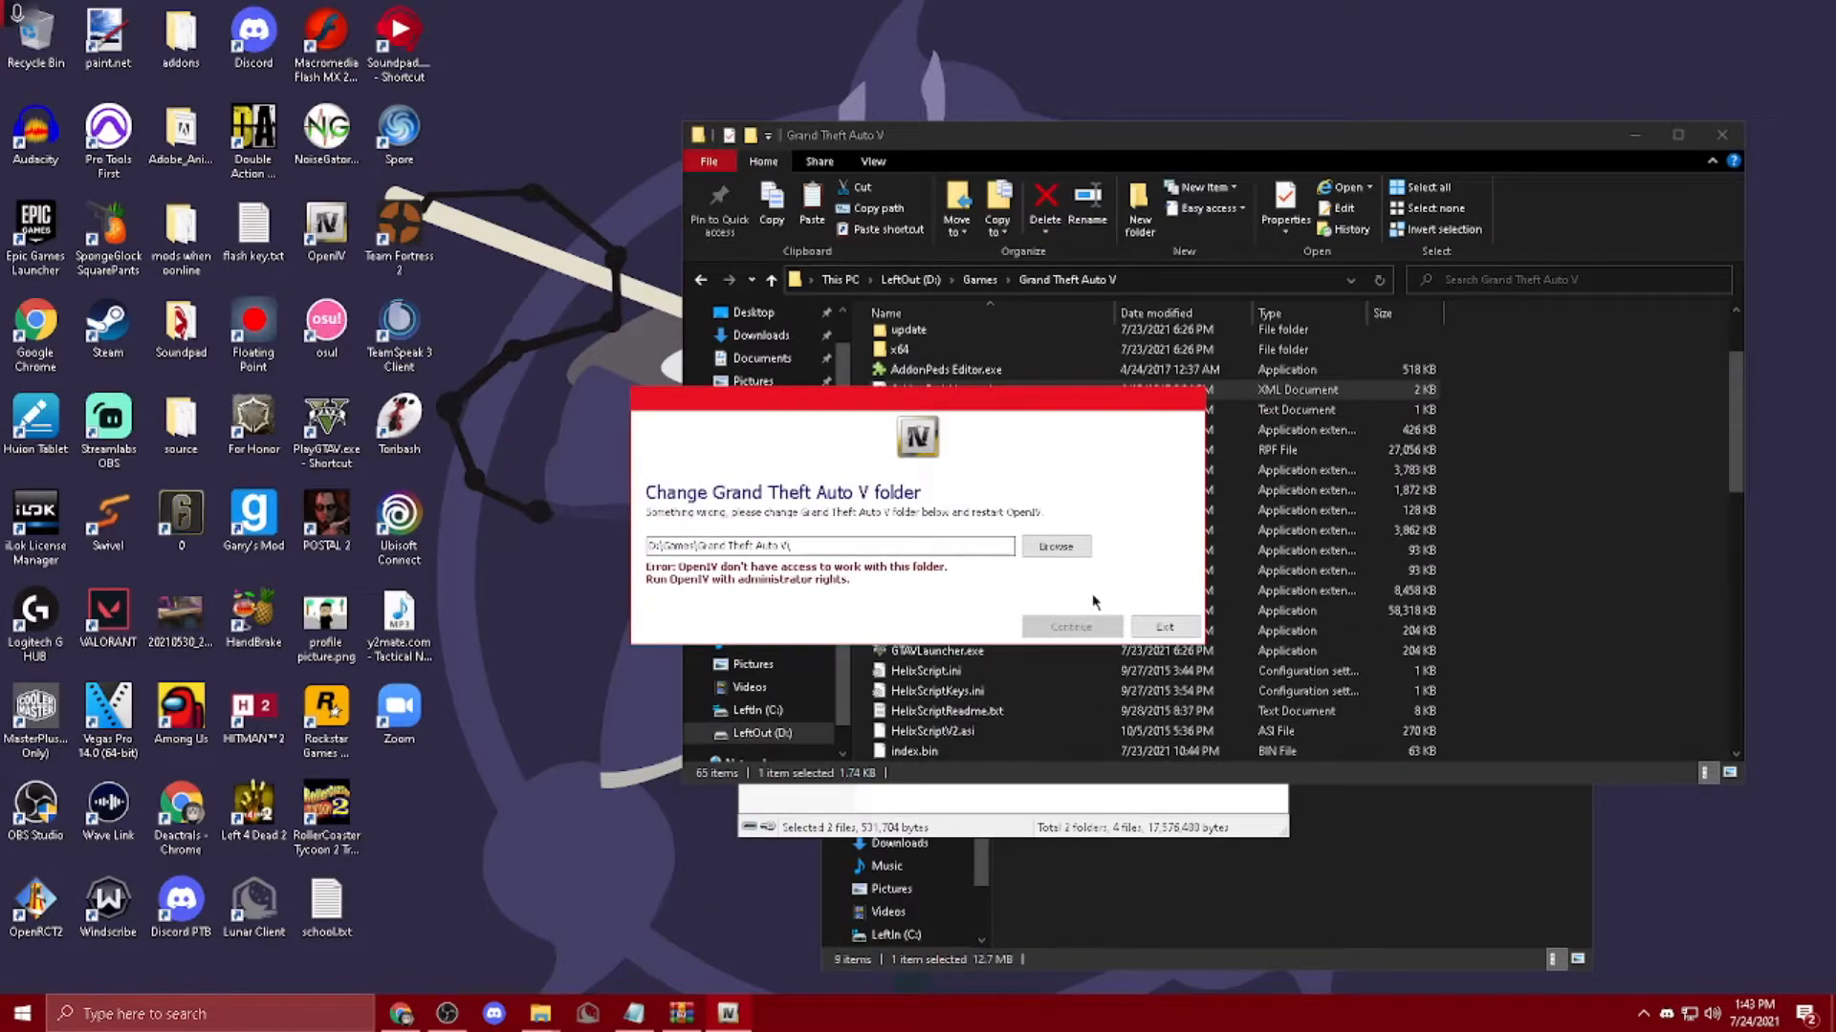
# Step: Exit the folder prompt, relaunch OpenIV with administrator rights, and open Grand Theft Auto V for Windows
pyautogui.click(1164, 627)
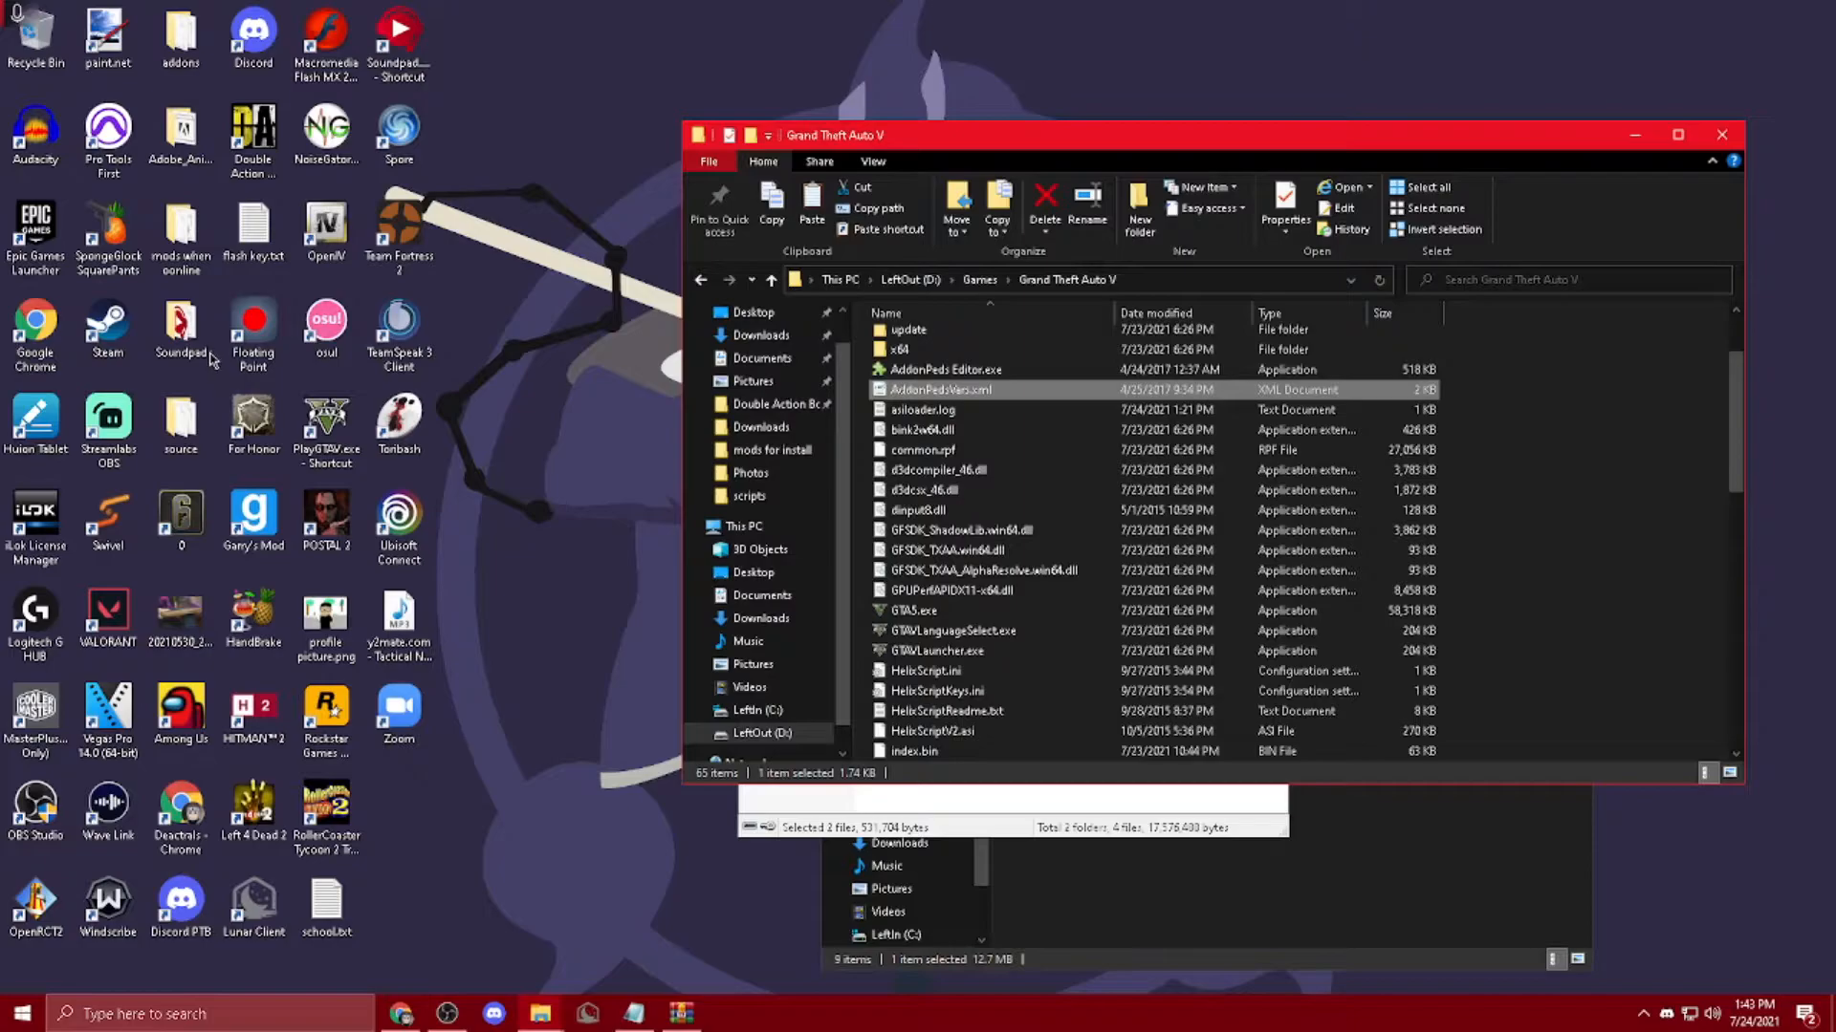
pyautogui.rightClick(311, 239)
pyautogui.click(443, 386)
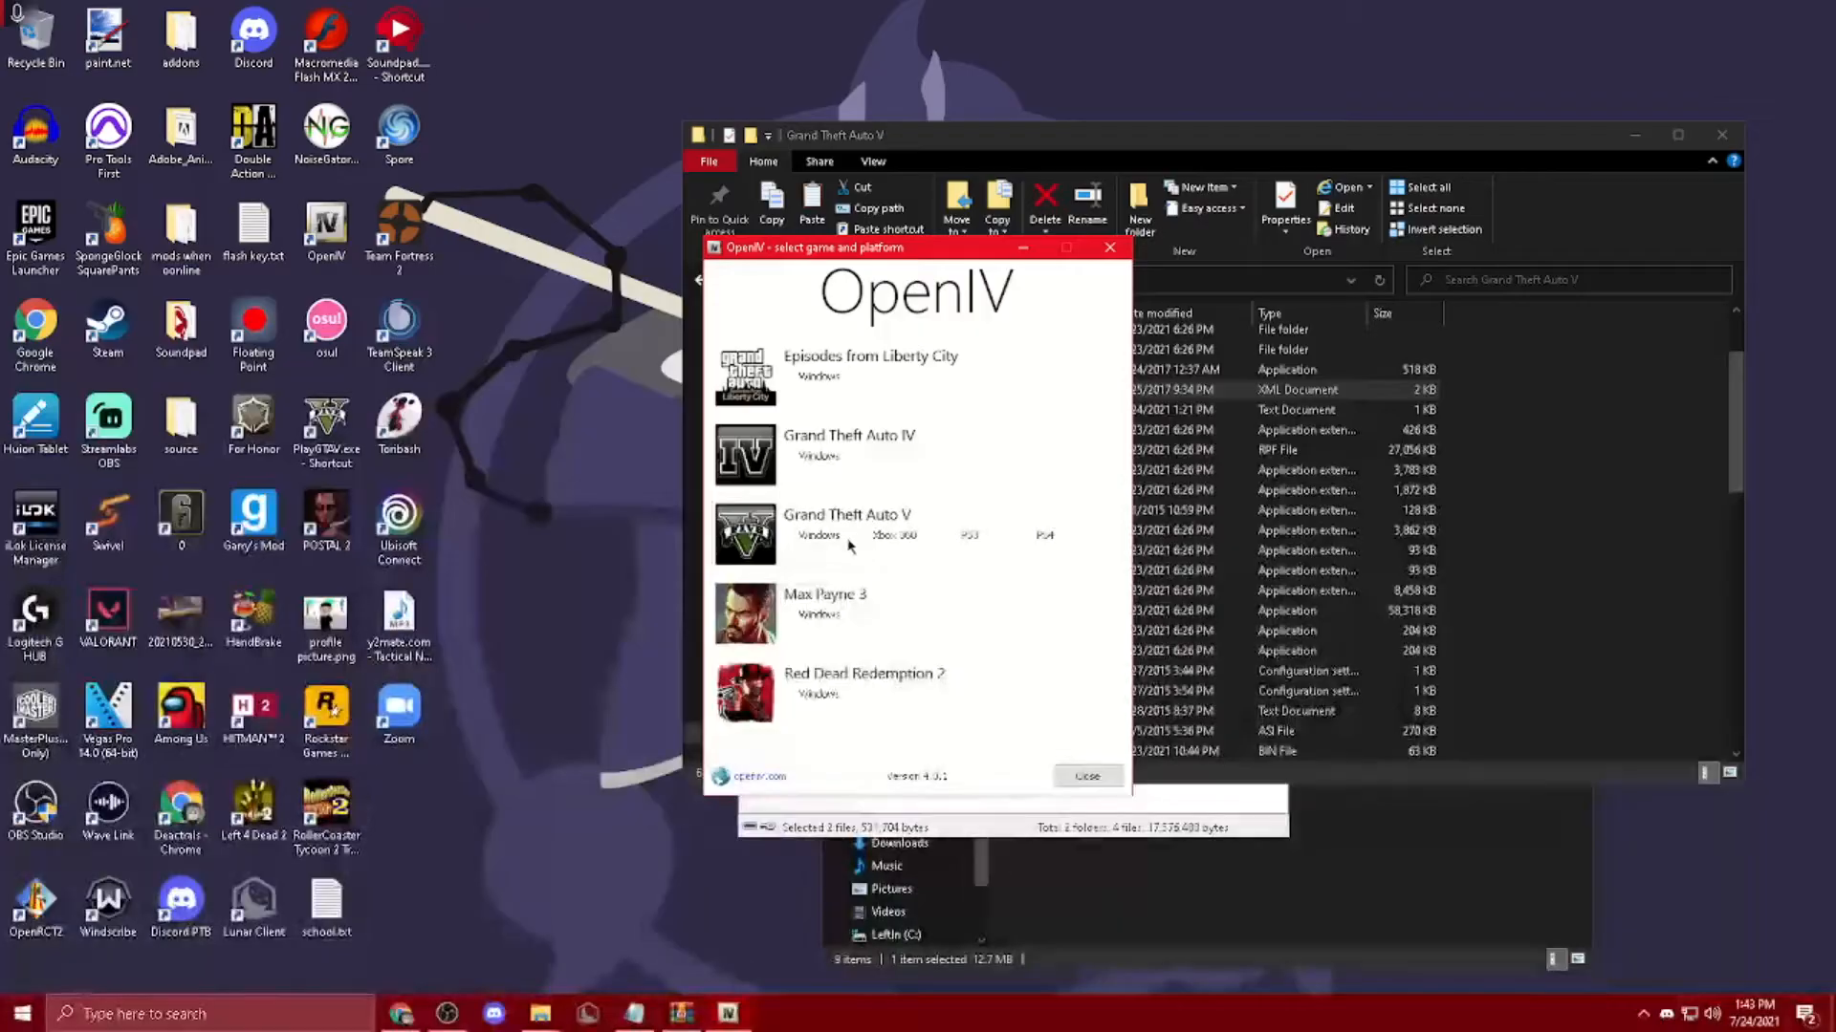
pyautogui.click(835, 543)
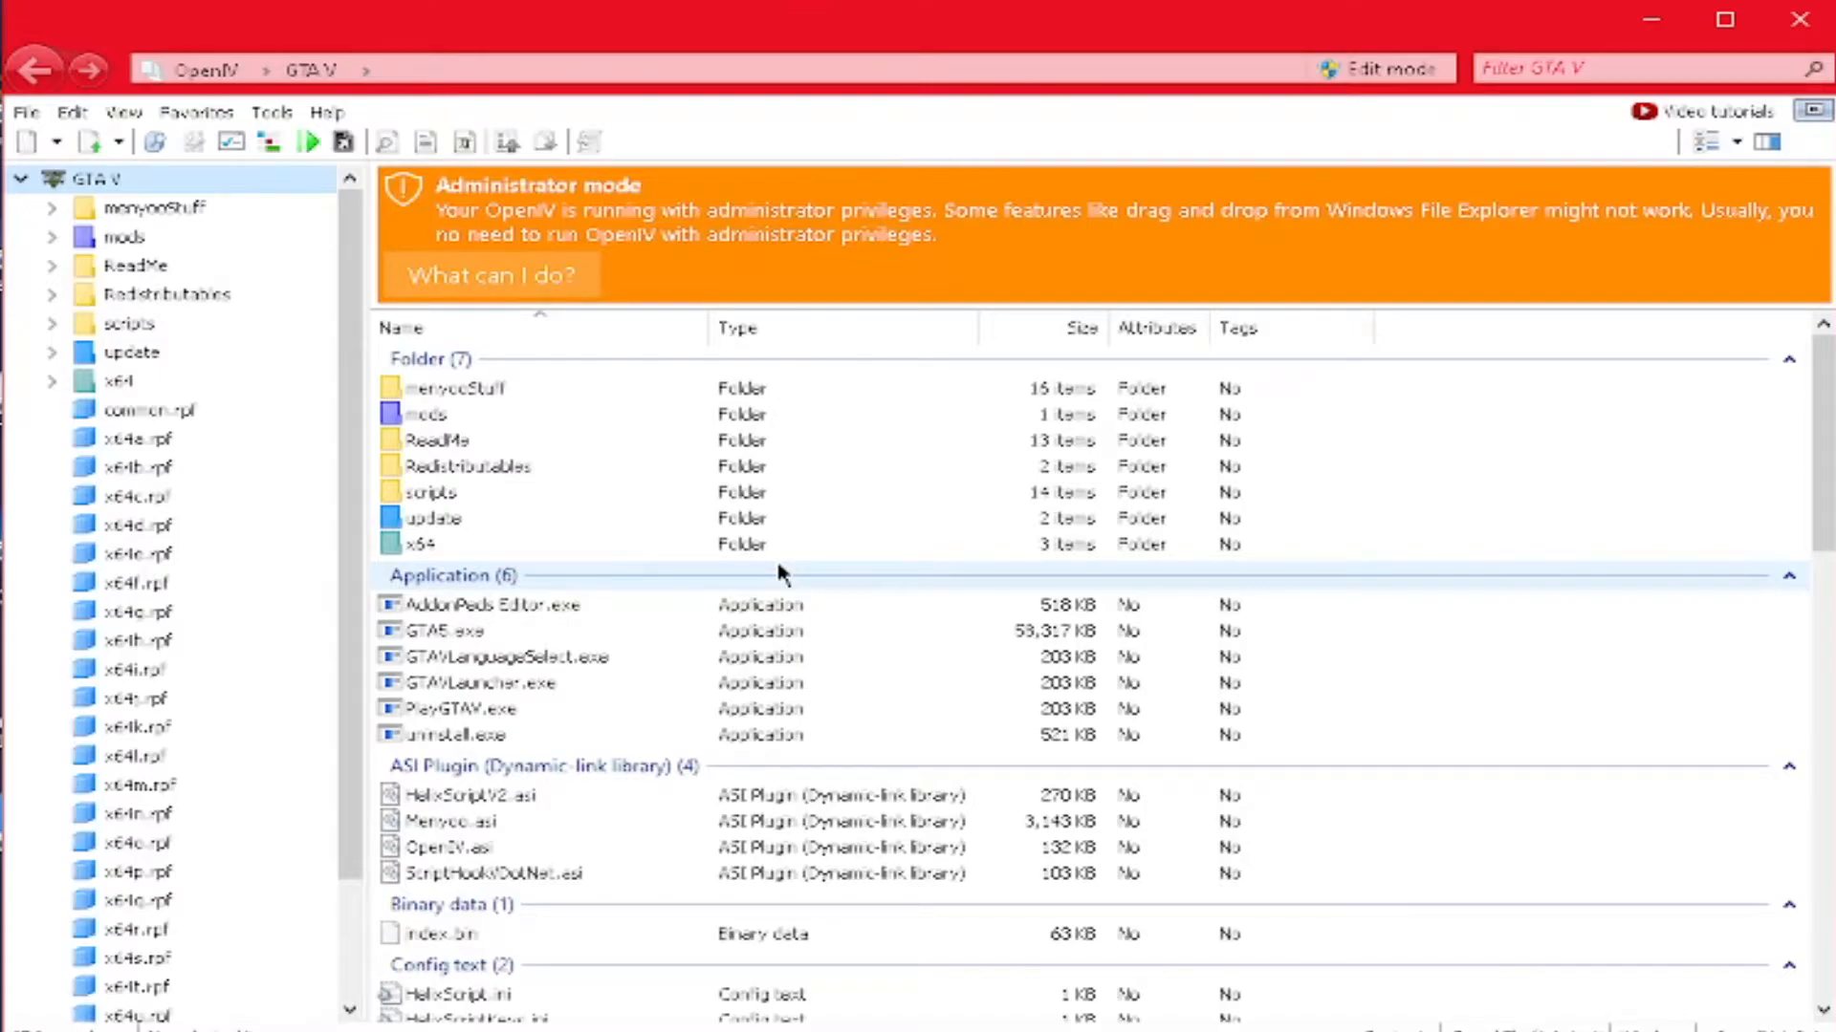
# Step: Turn on edit mode for the GTA V files and accept the automatic saving of changes
pyautogui.click(1376, 69)
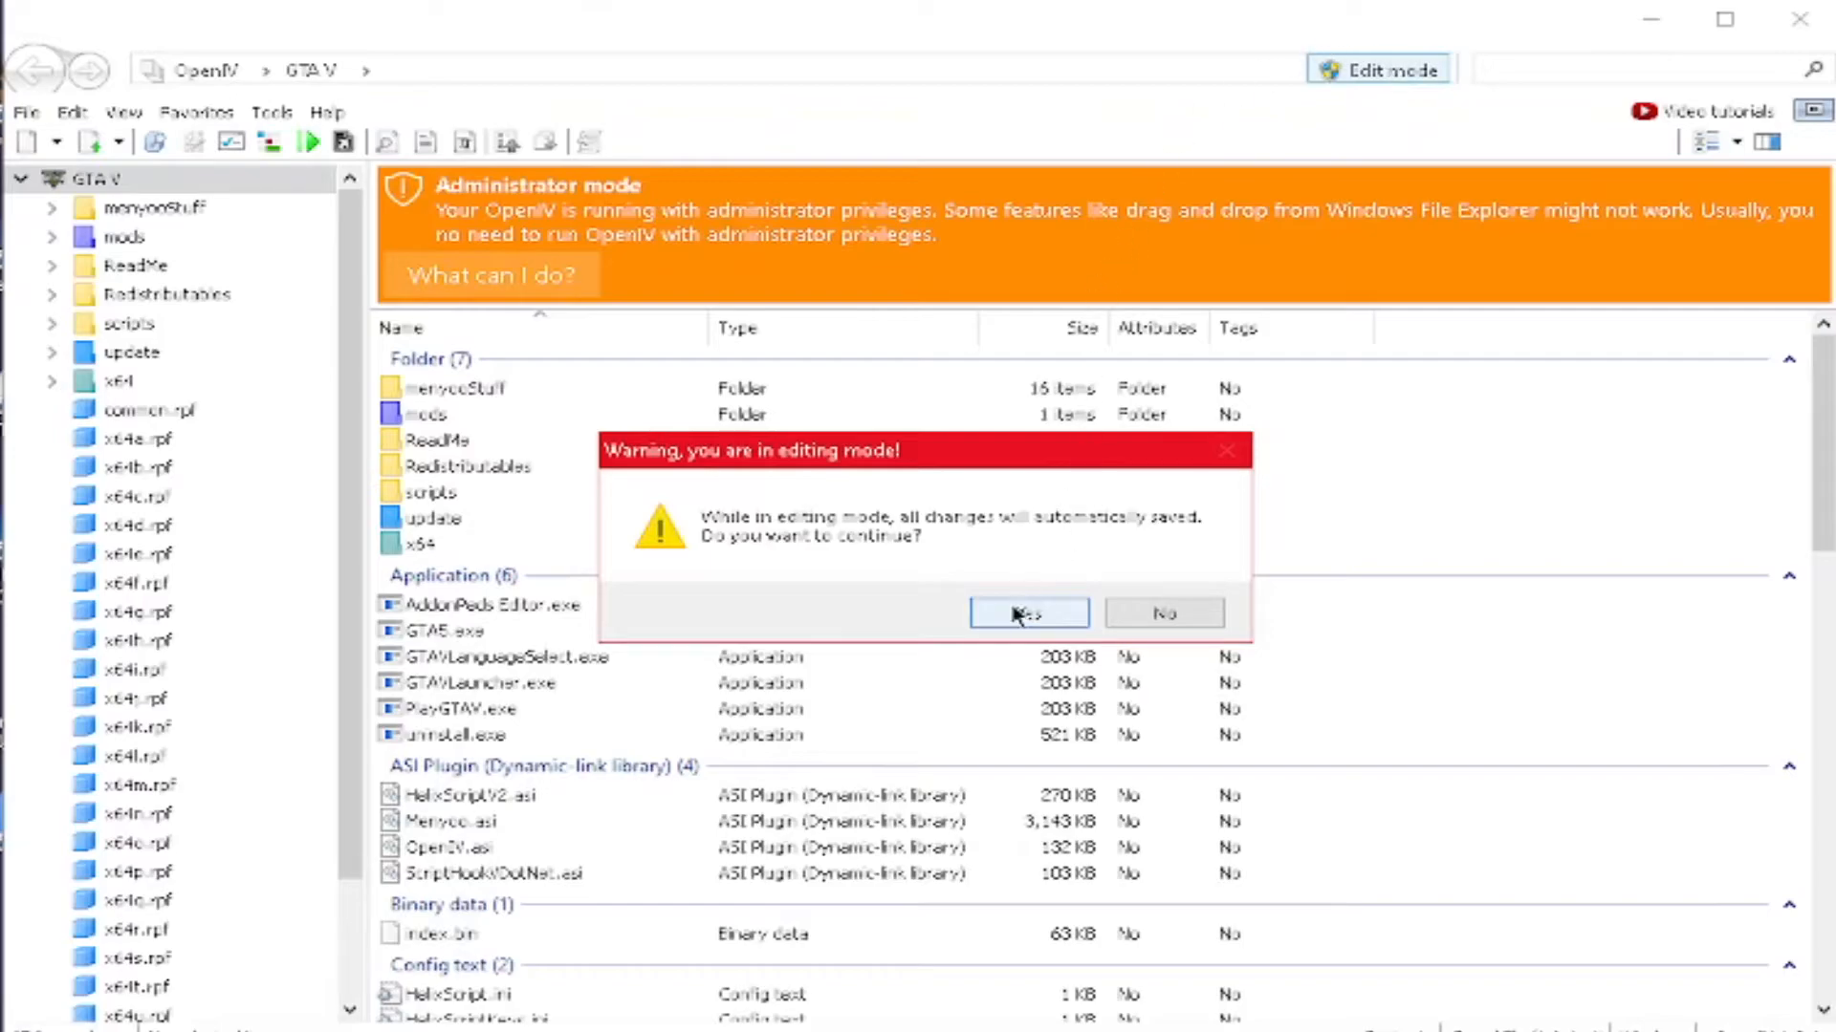
pyautogui.click(1052, 613)
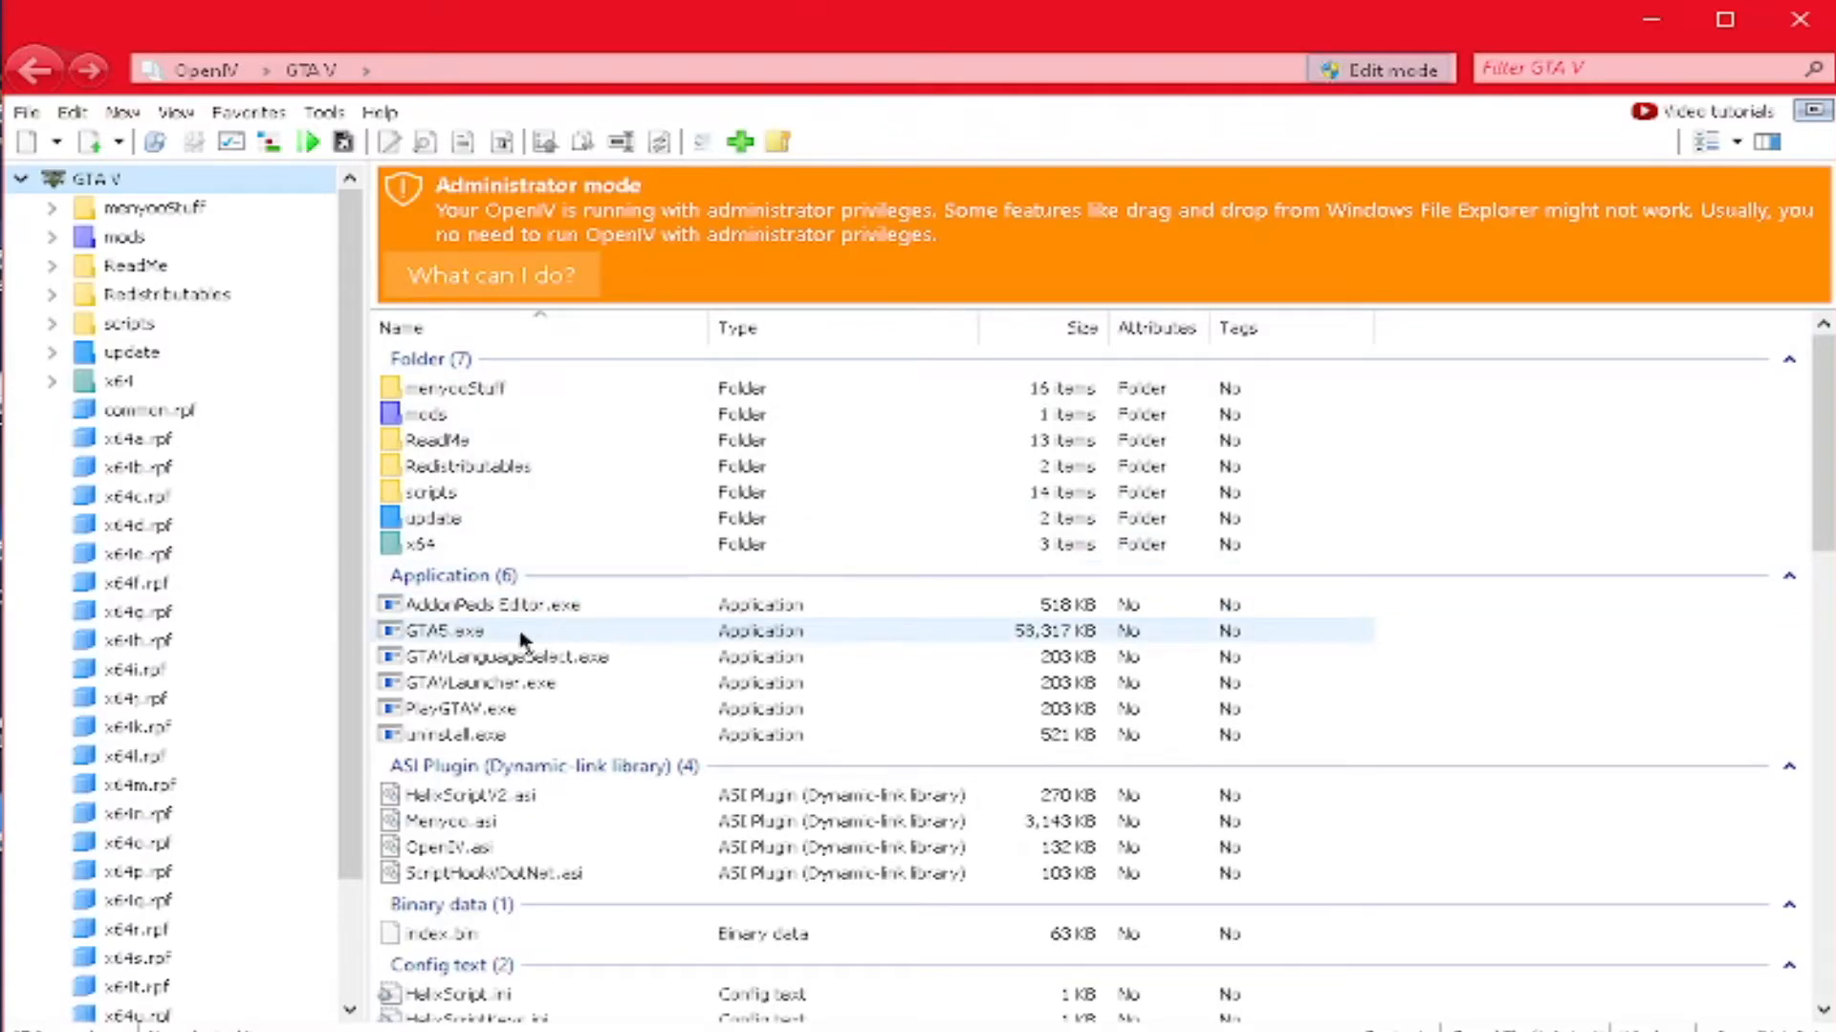
pyautogui.scroll(-2, 588, 584)
pyautogui.scroll(2, 588, 578)
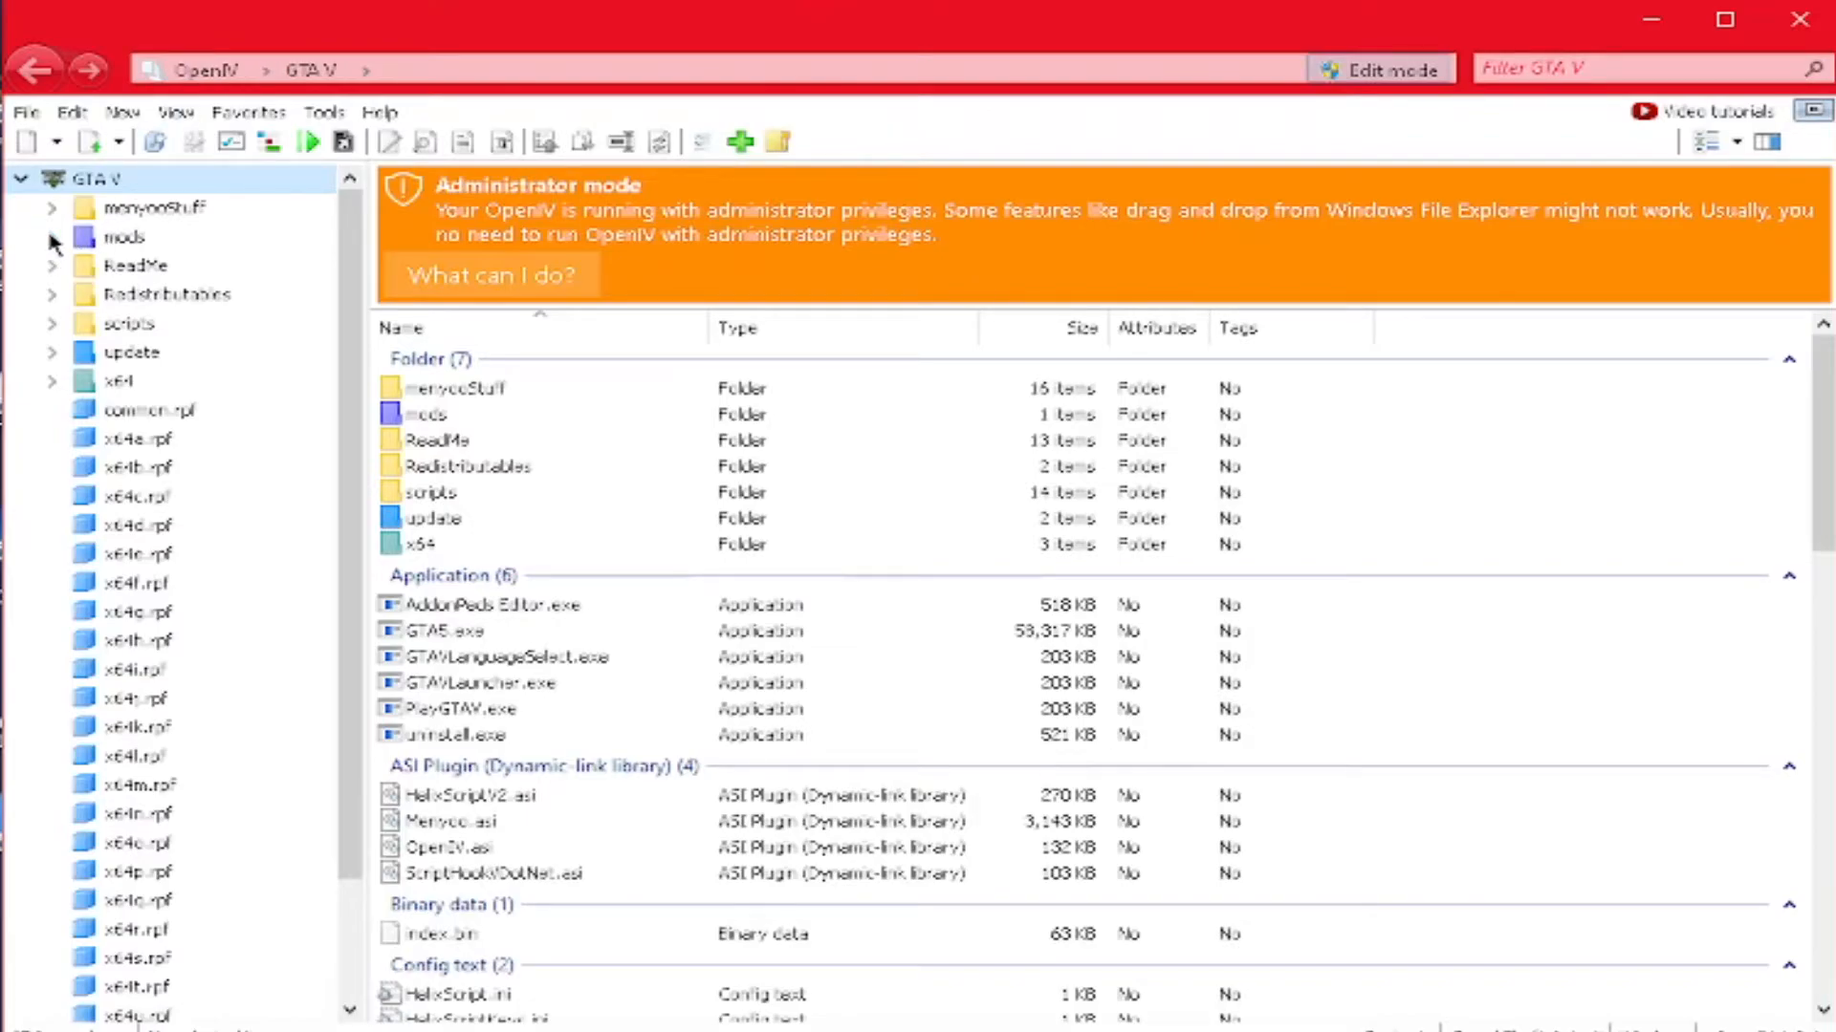
# Step: Show the dlcpacks folder under the game's original update > x64 folder, and collapse the update folder again
pyautogui.click(52, 352)
pyautogui.click(82, 380)
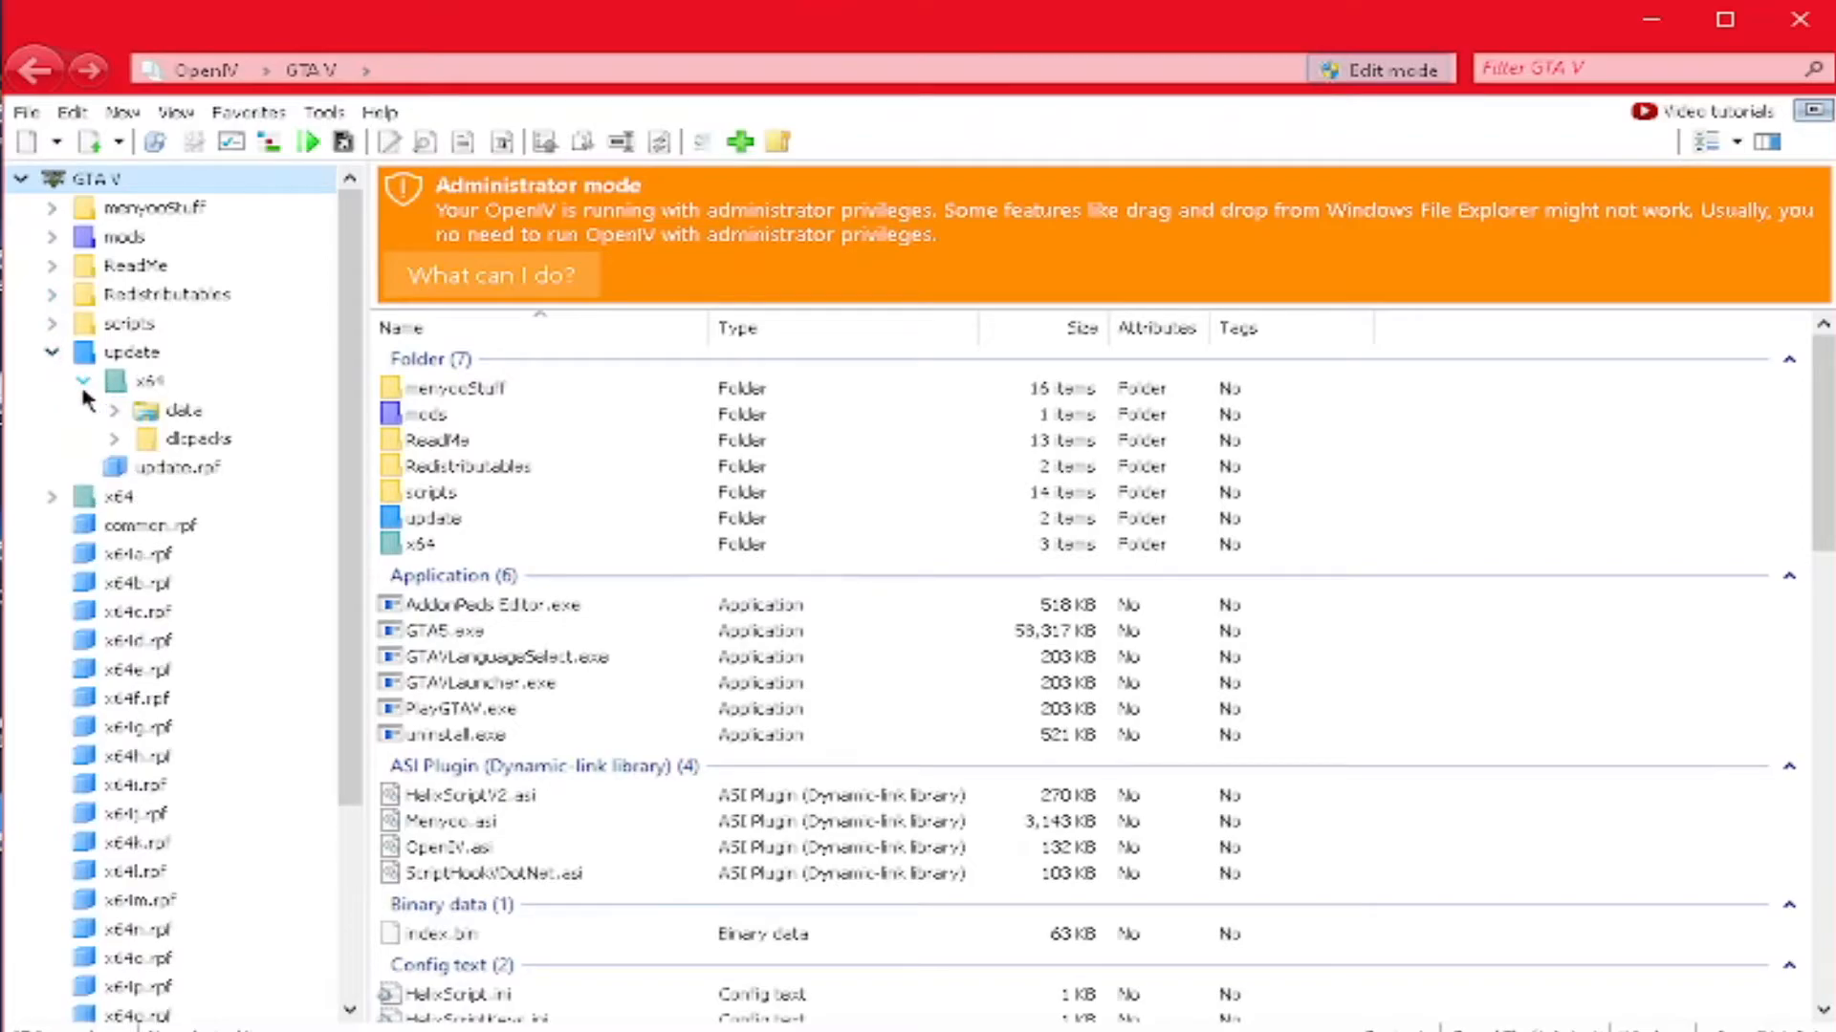
pyautogui.click(153, 440)
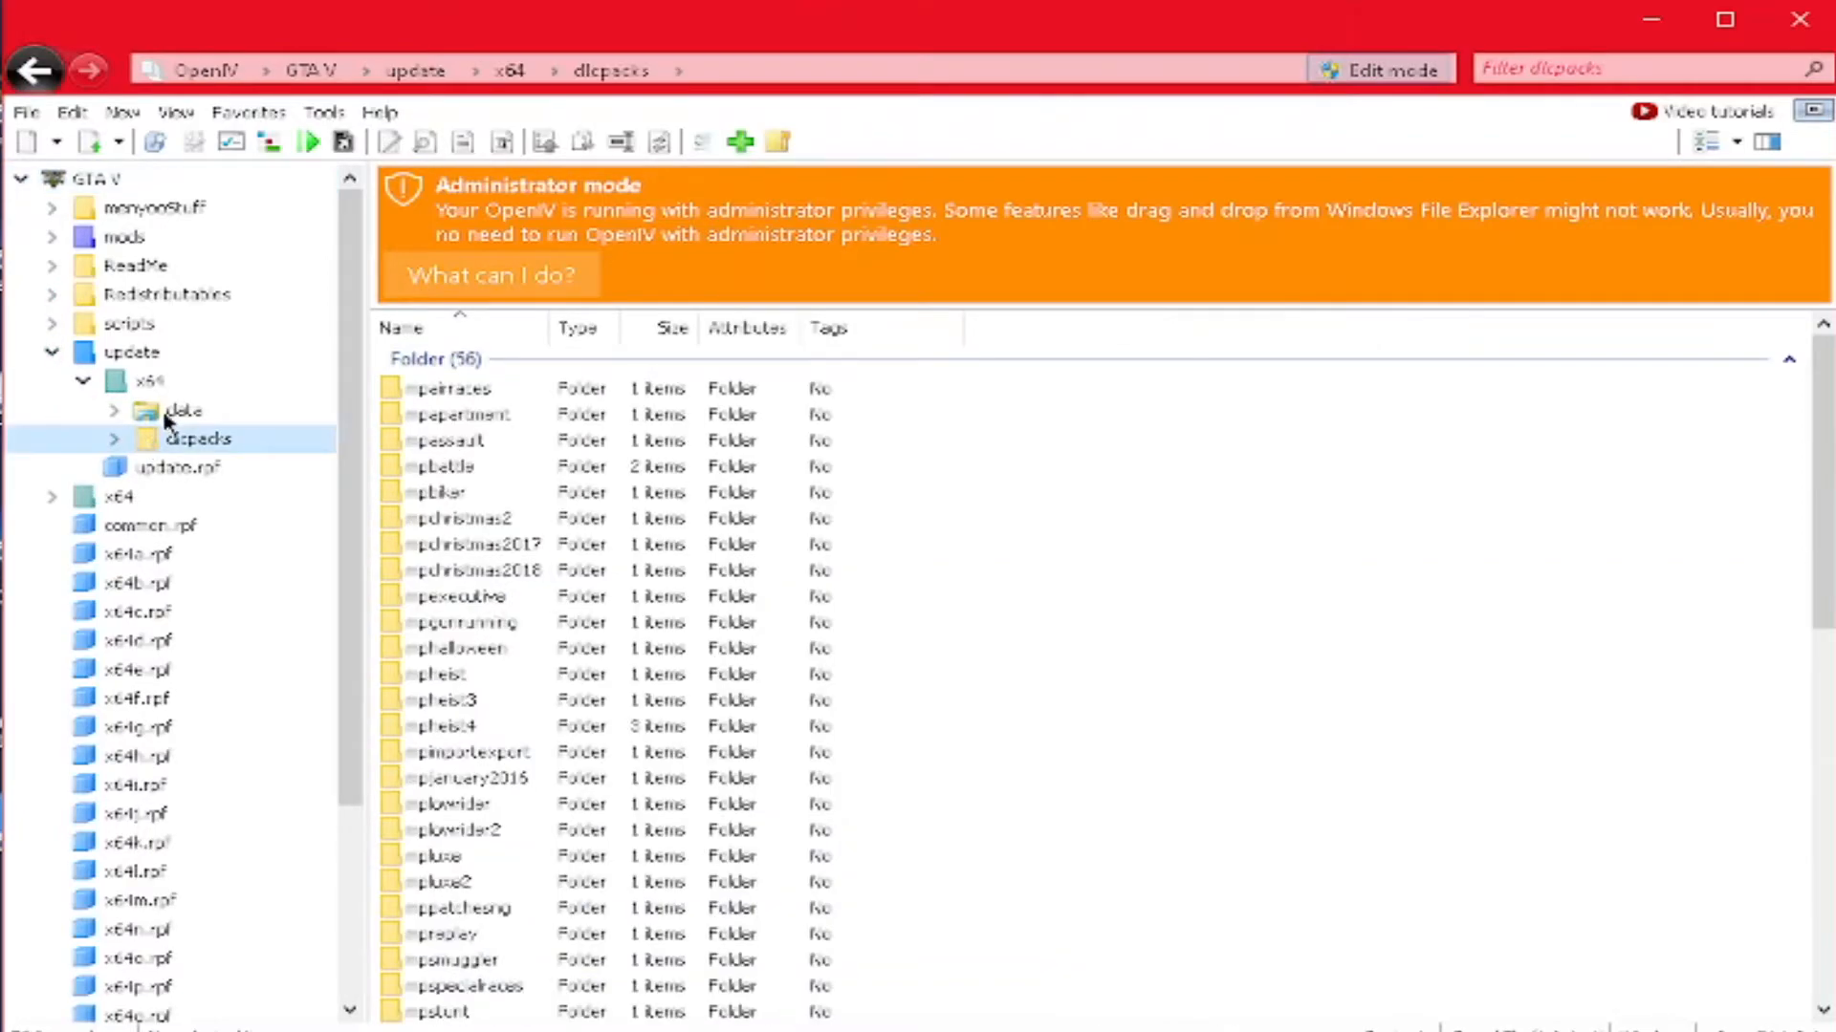
pyautogui.click(51, 352)
# Step: In the mods folder, open update > x64 > dlcpacks > addonpeds > dlc.rpf > peds.rpf to show the installed ped files
pyautogui.click(51, 237)
pyautogui.click(163, 266)
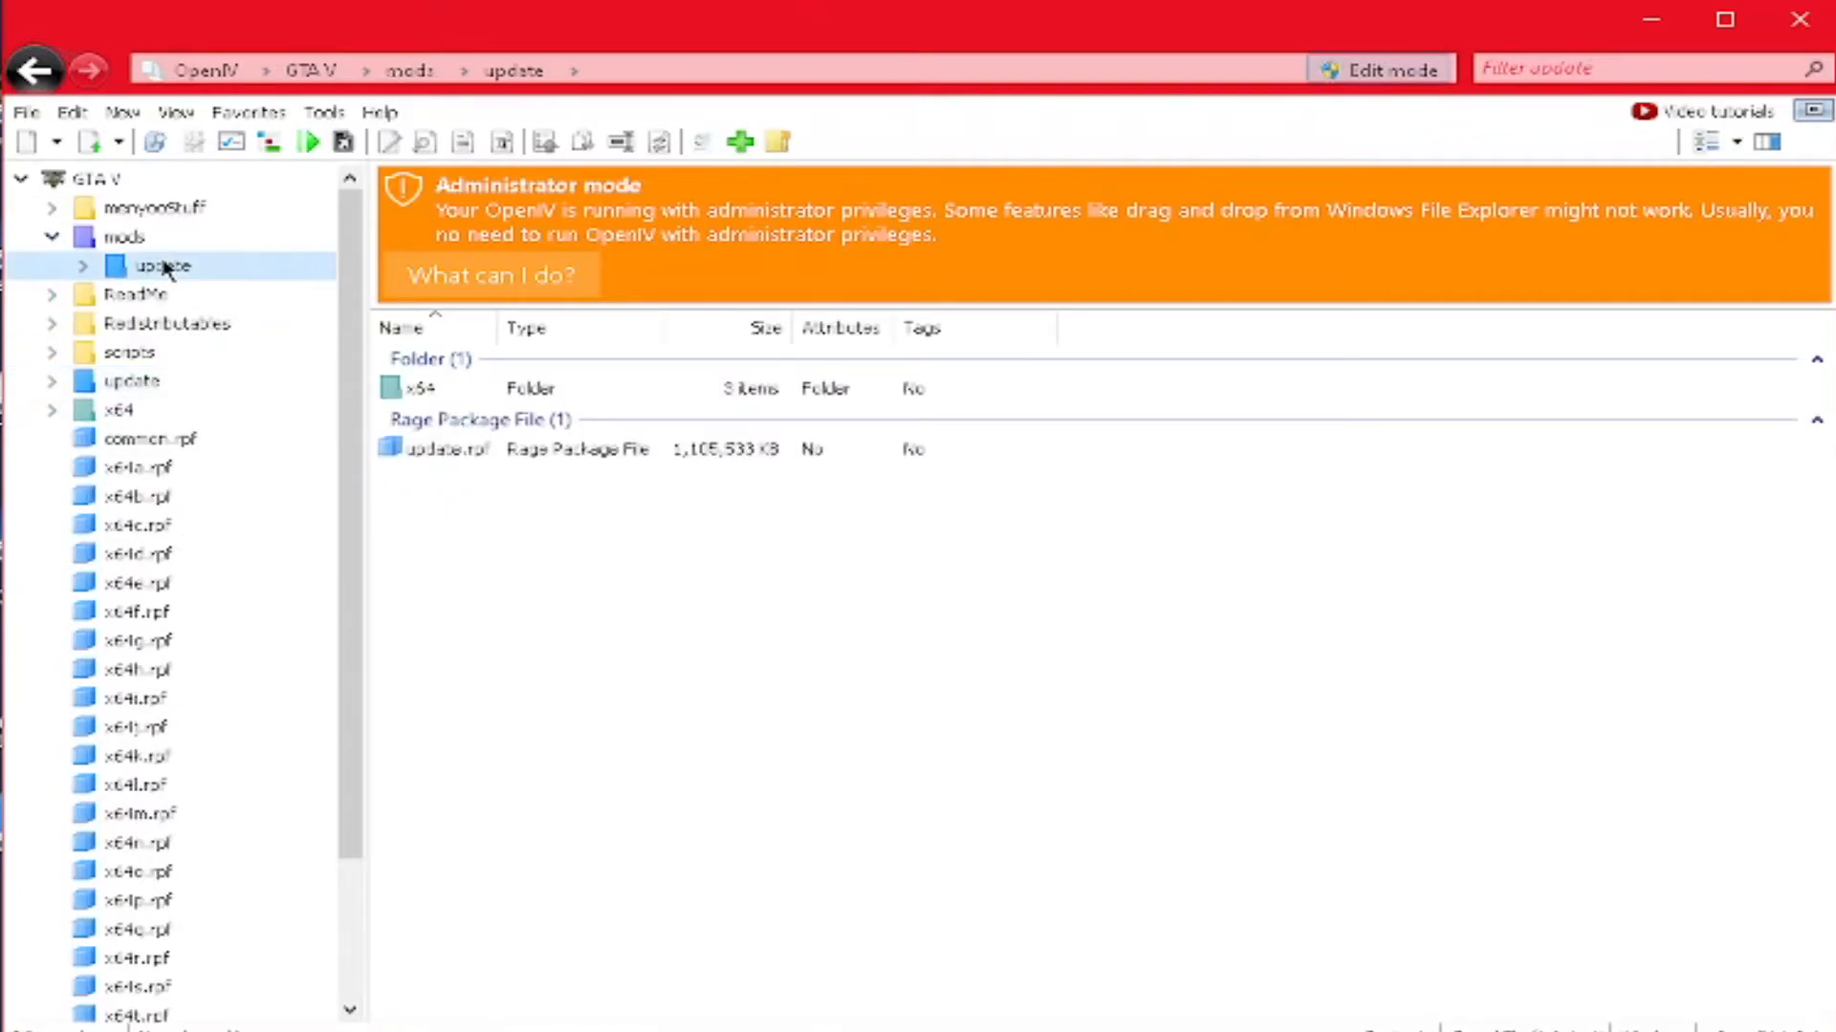
pyautogui.click(83, 266)
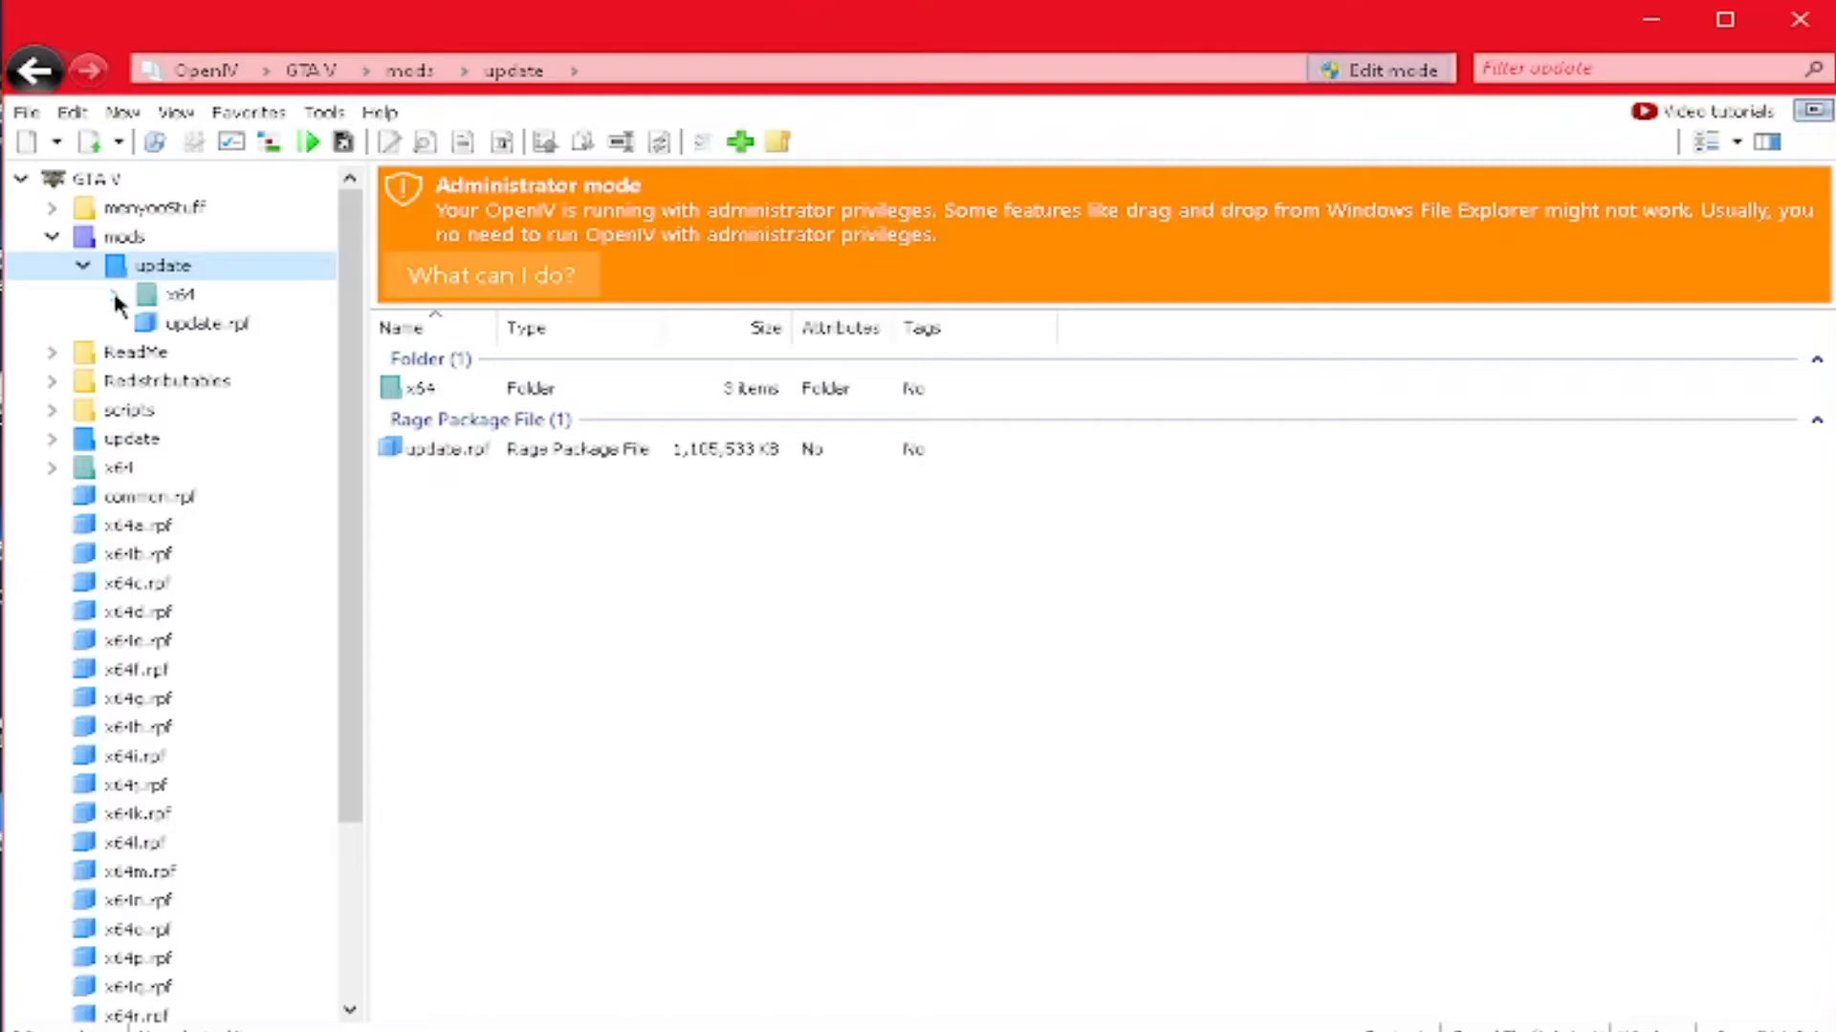
pyautogui.click(114, 294)
pyautogui.click(148, 323)
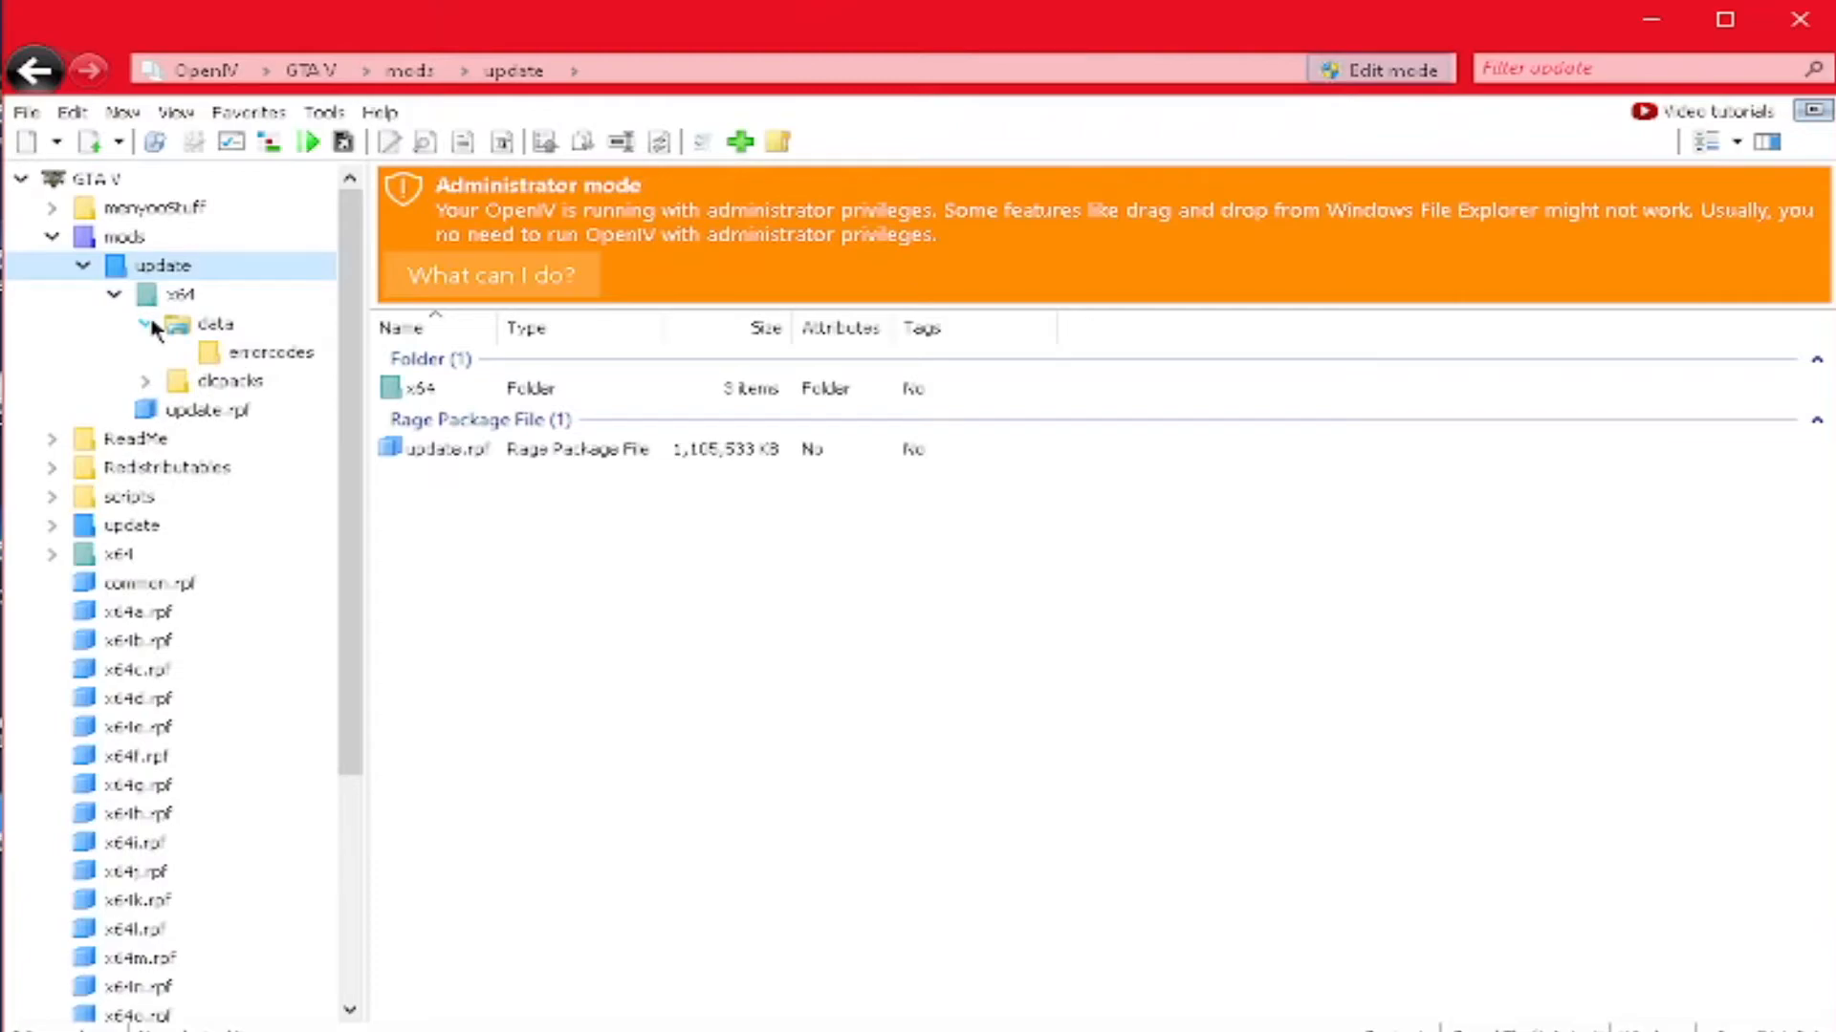
pyautogui.click(148, 323)
pyautogui.click(145, 352)
pyautogui.doubleClick(218, 380)
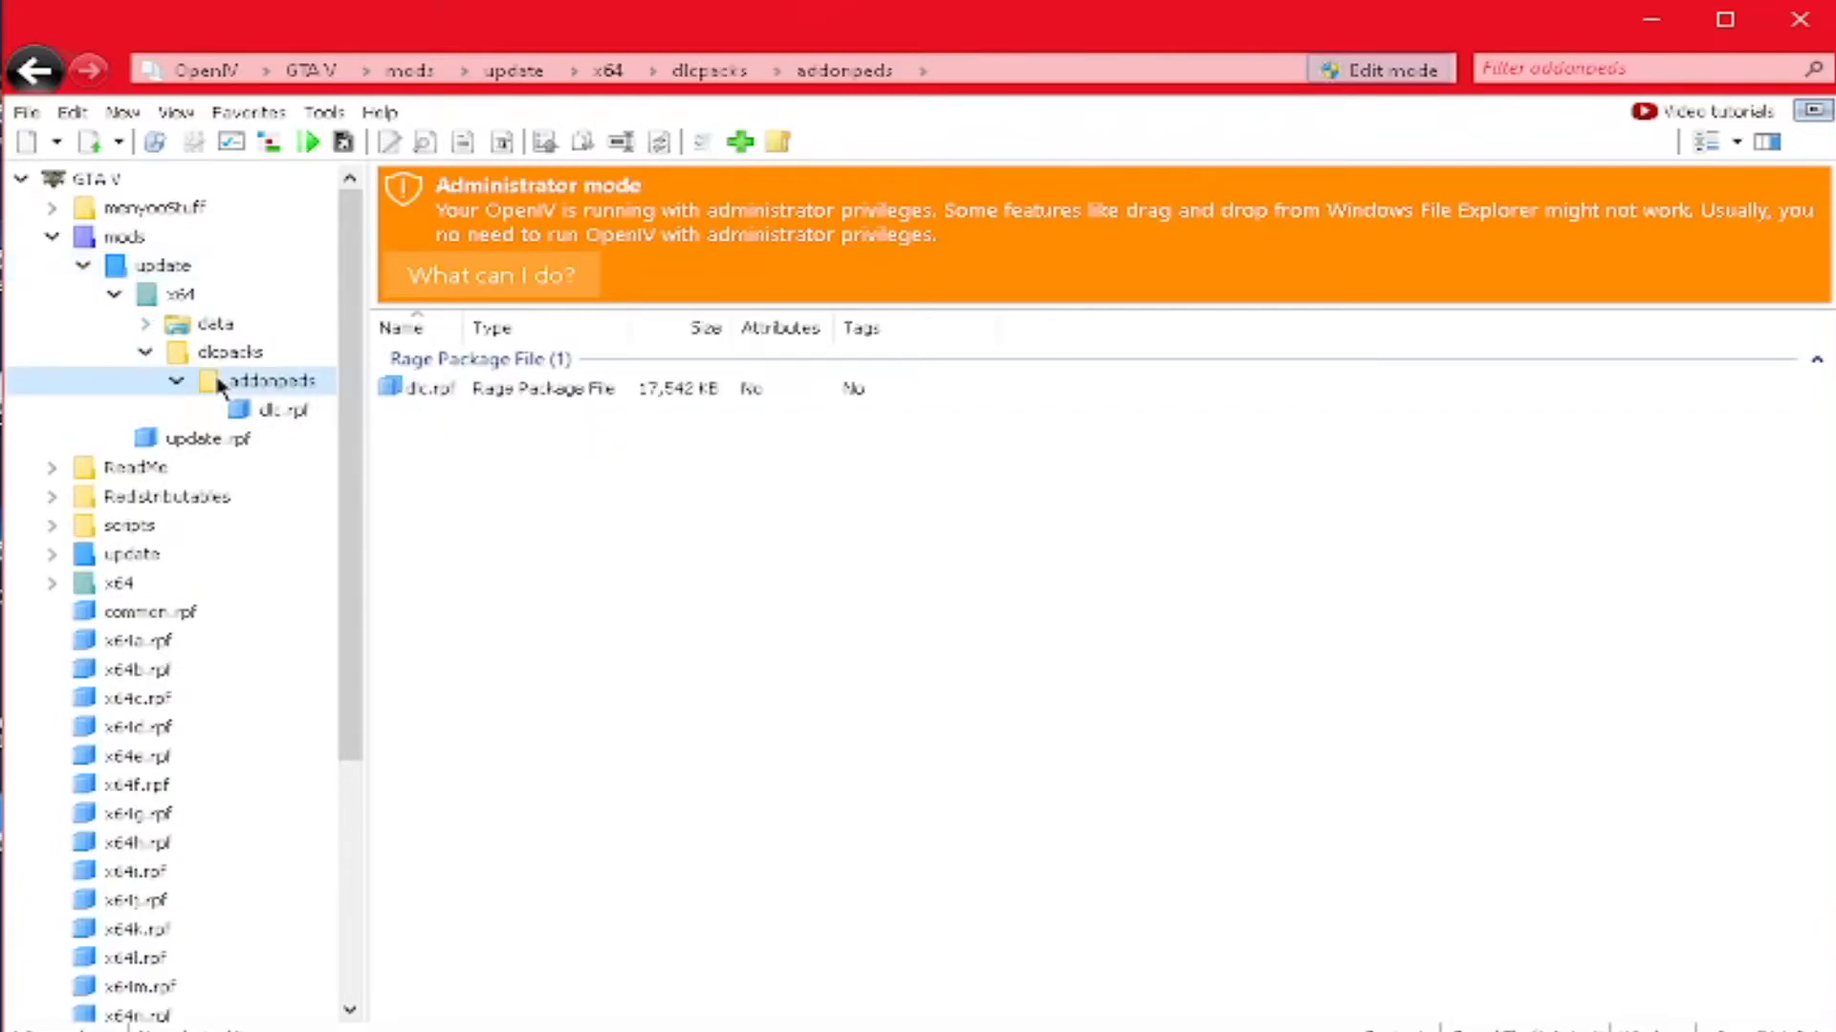
pyautogui.doubleClick(428, 392)
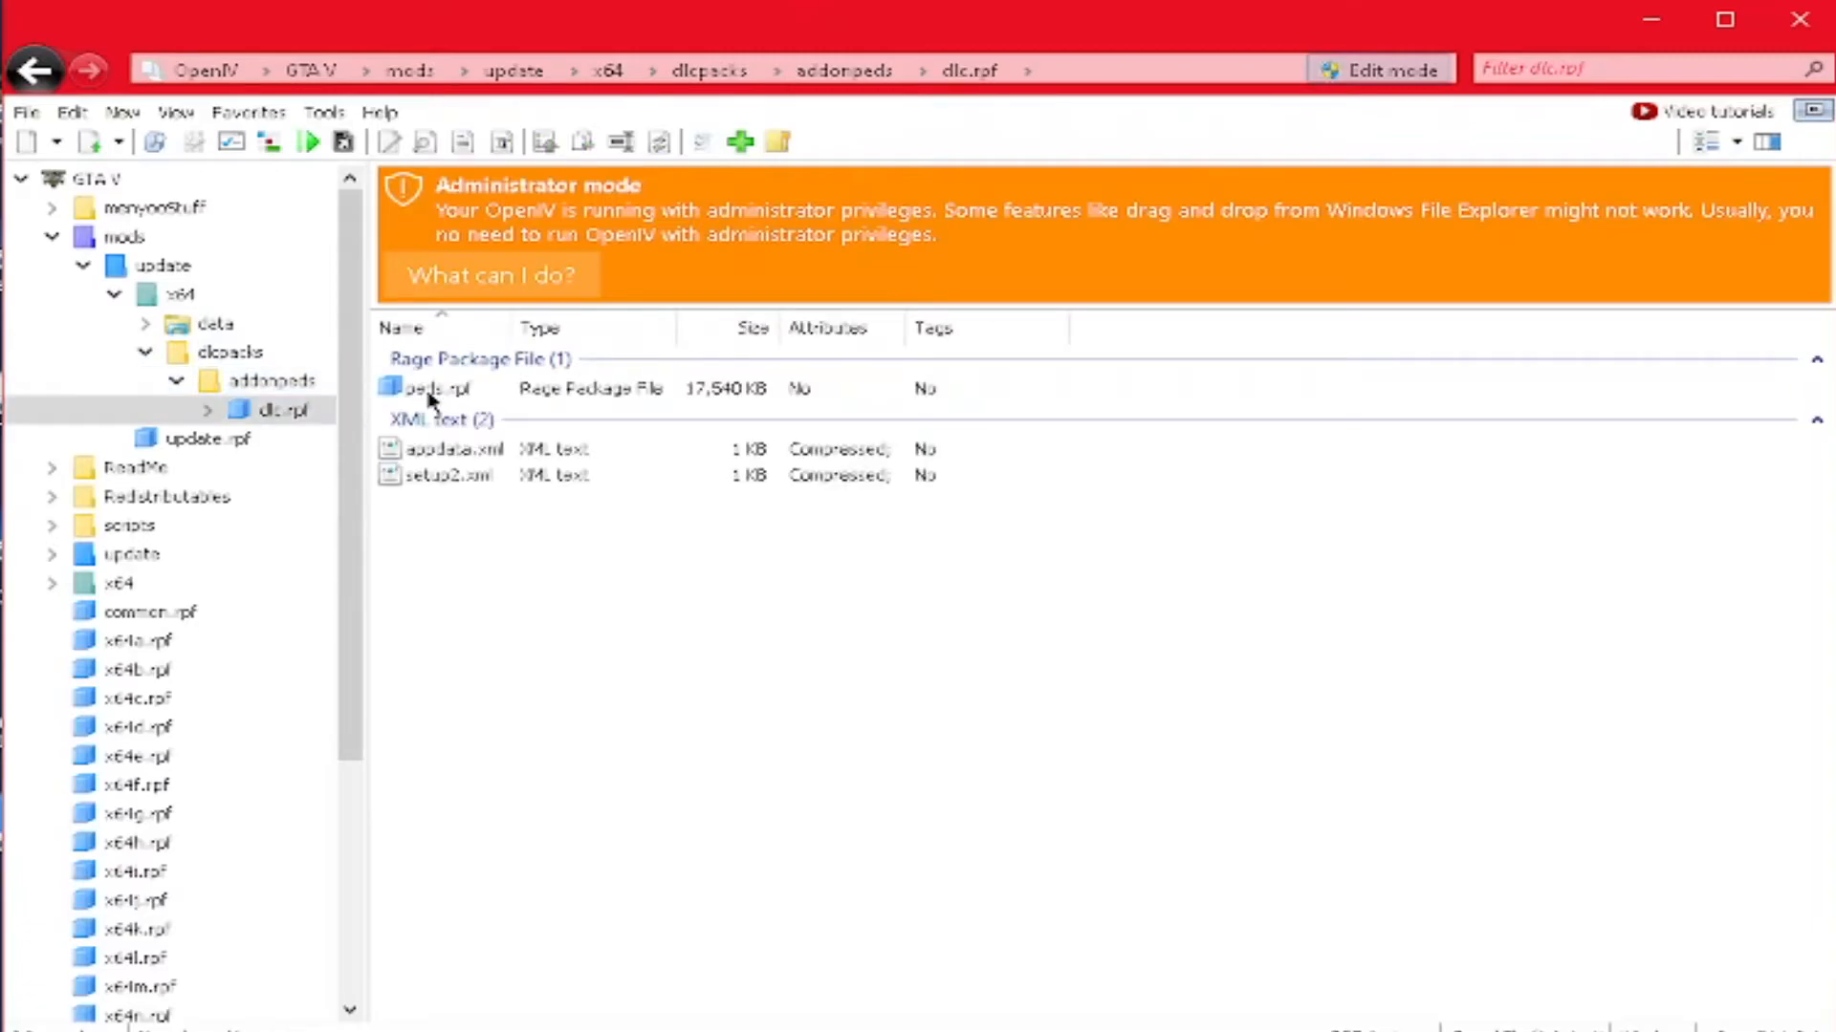
pyautogui.doubleClick(428, 390)
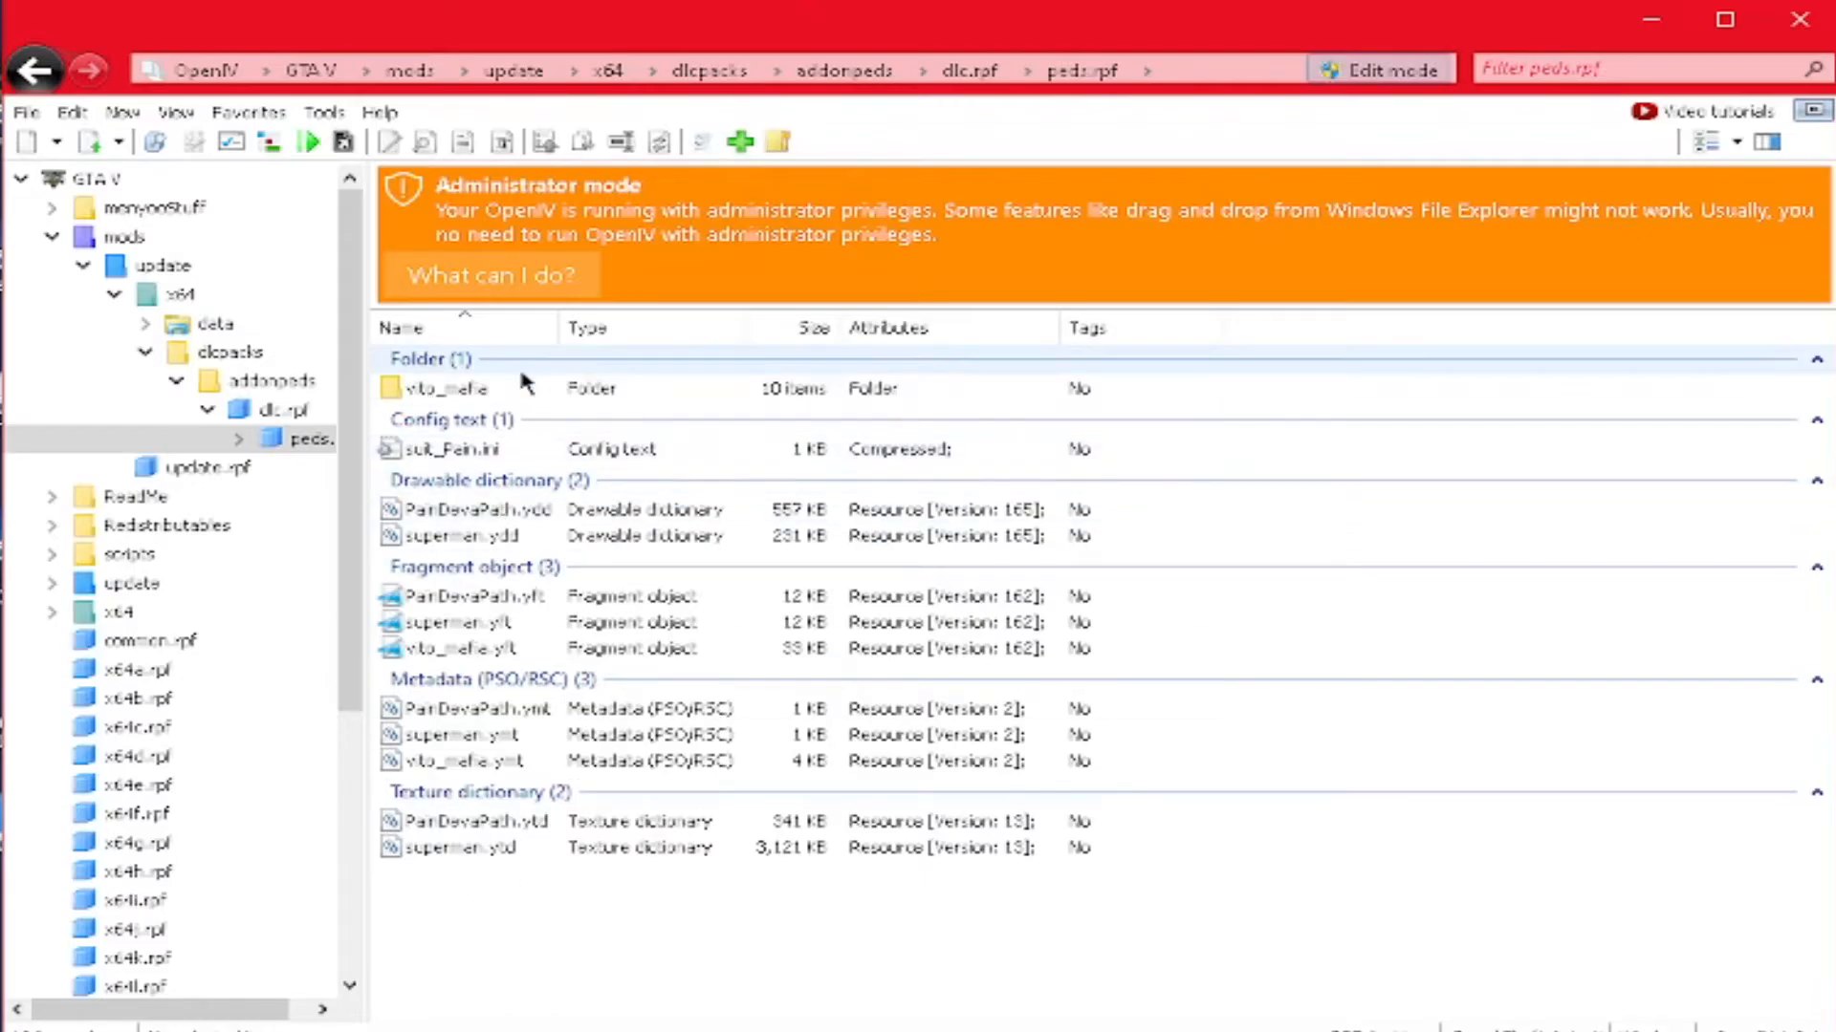
# Step: Look through the common, x64 and dlc_patch folders inside update.rpf of the mods folder
pyautogui.click(198, 471)
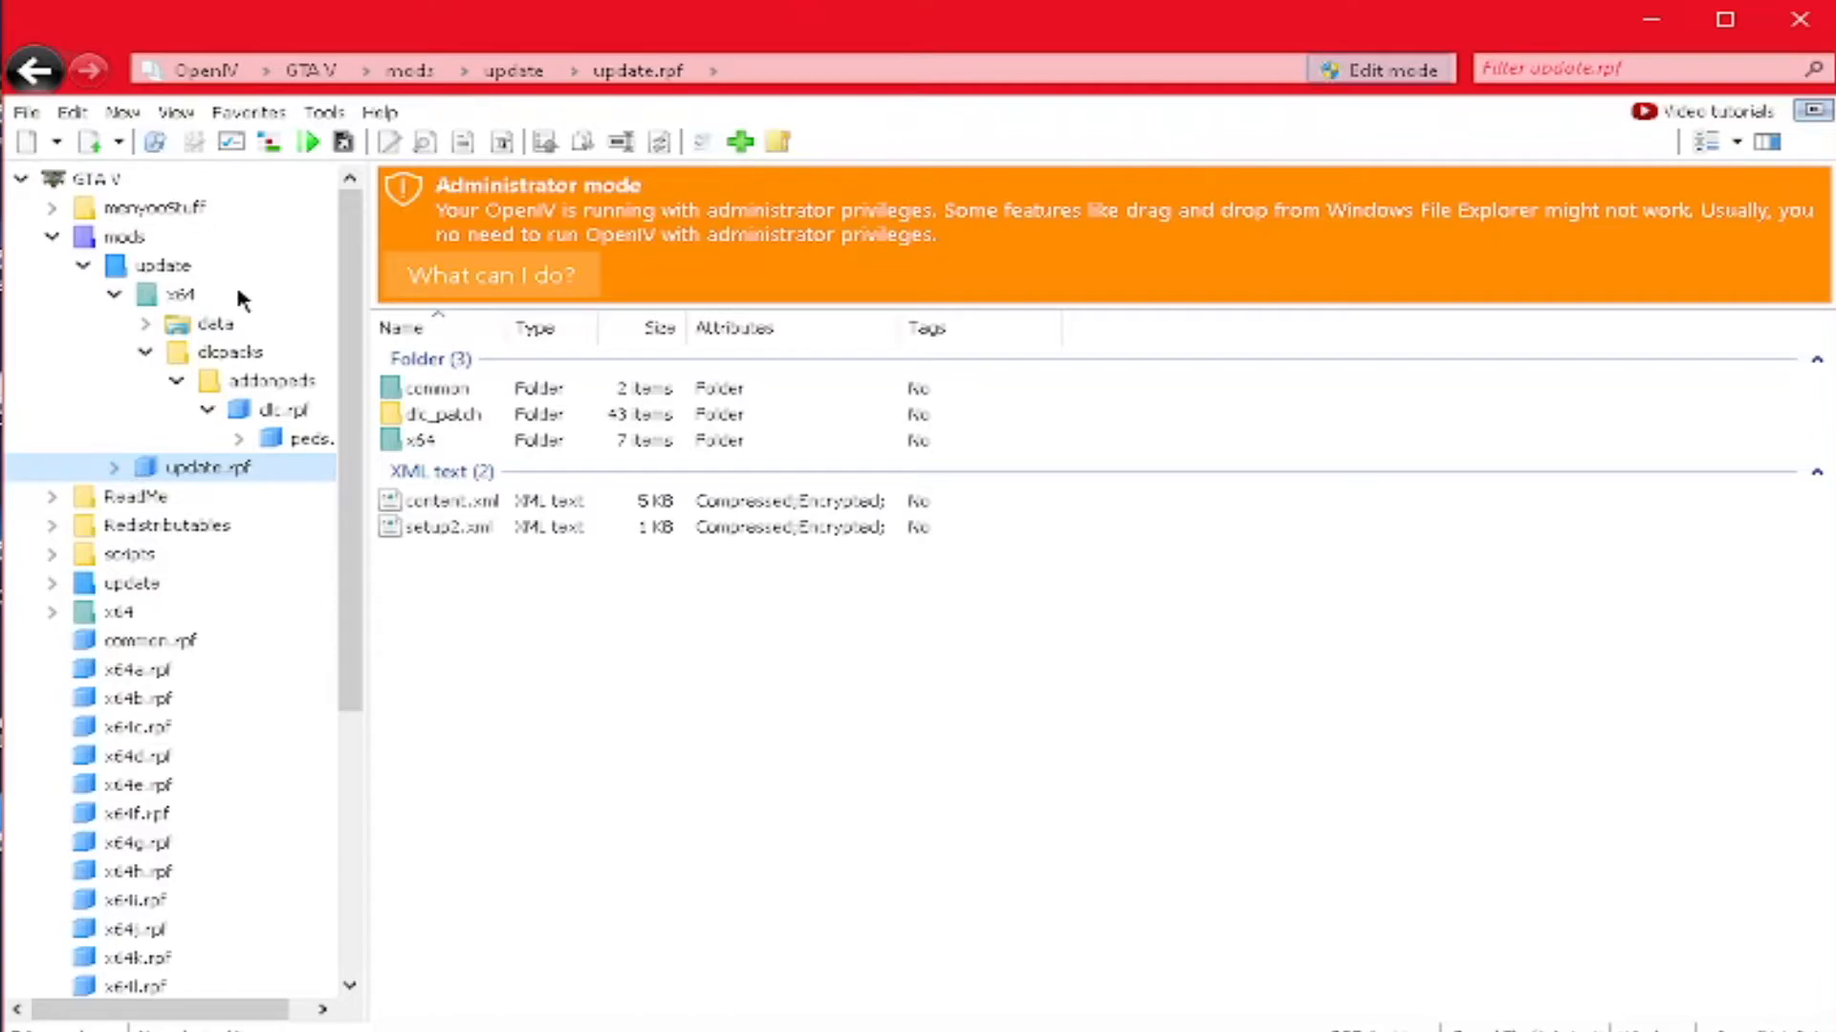
pyautogui.doubleClick(458, 394)
pyautogui.press('BackSpace')
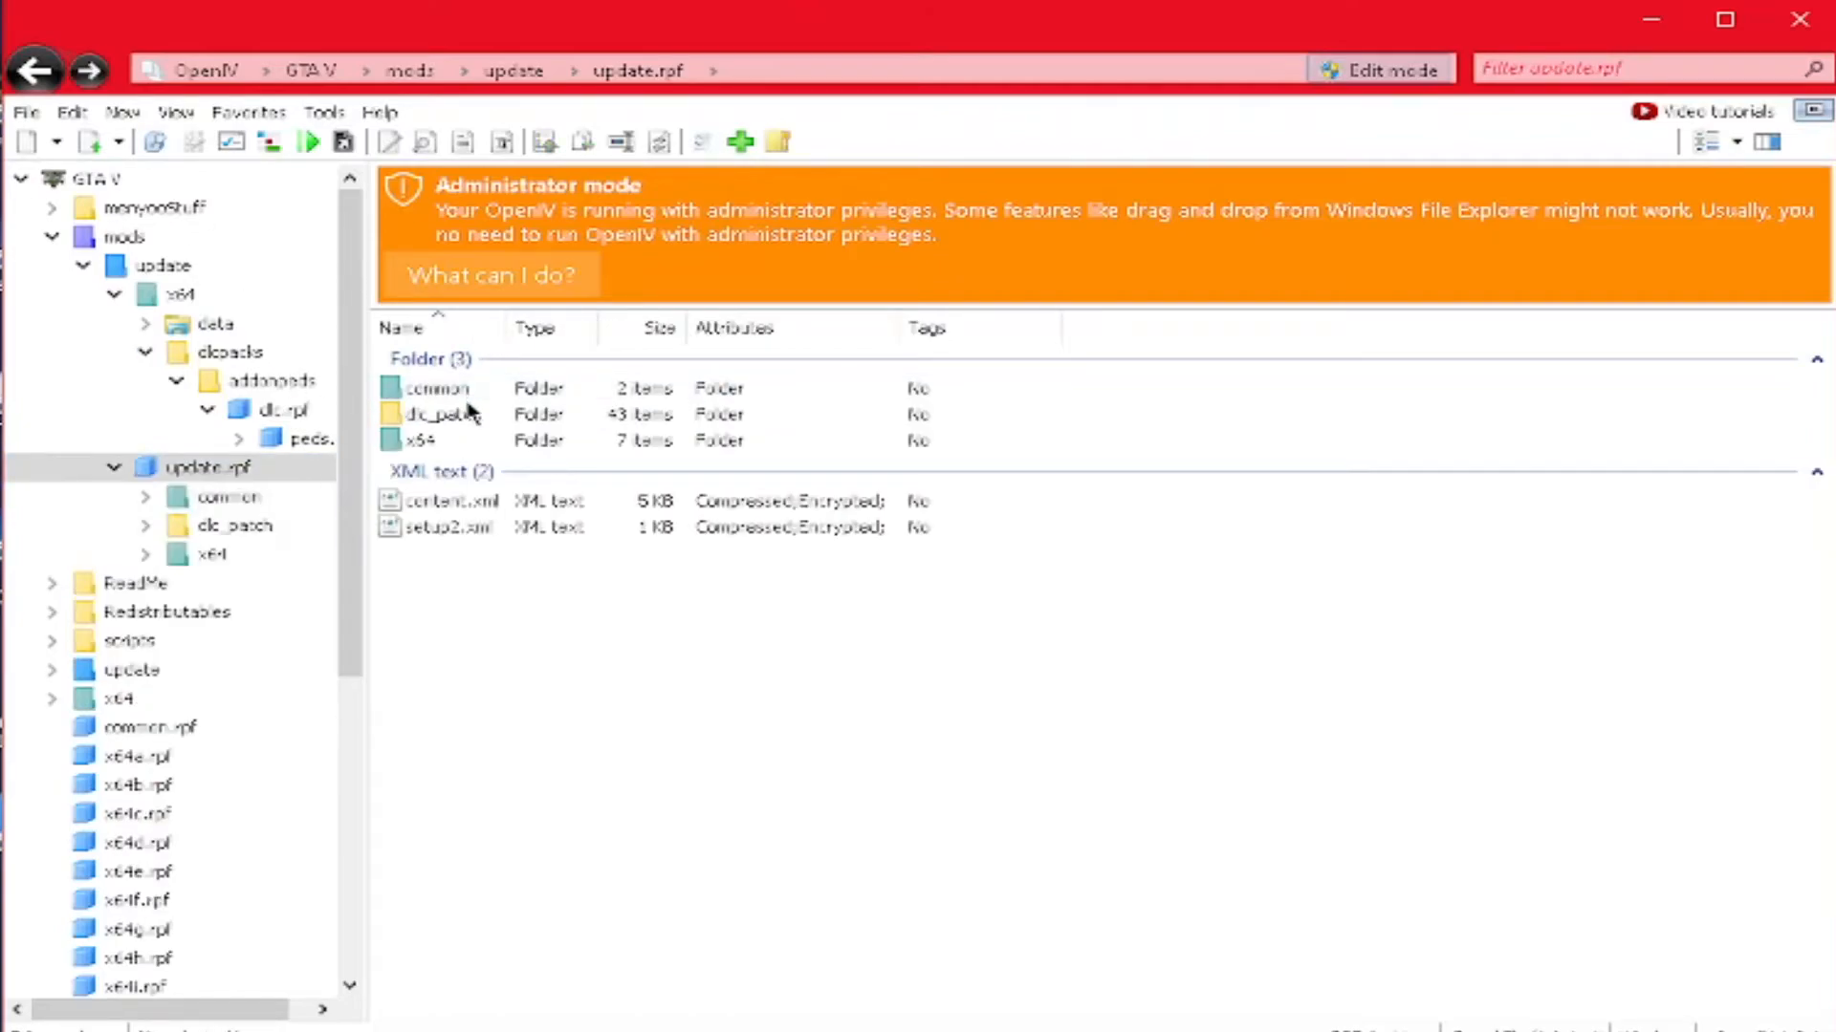
pyautogui.click(115, 468)
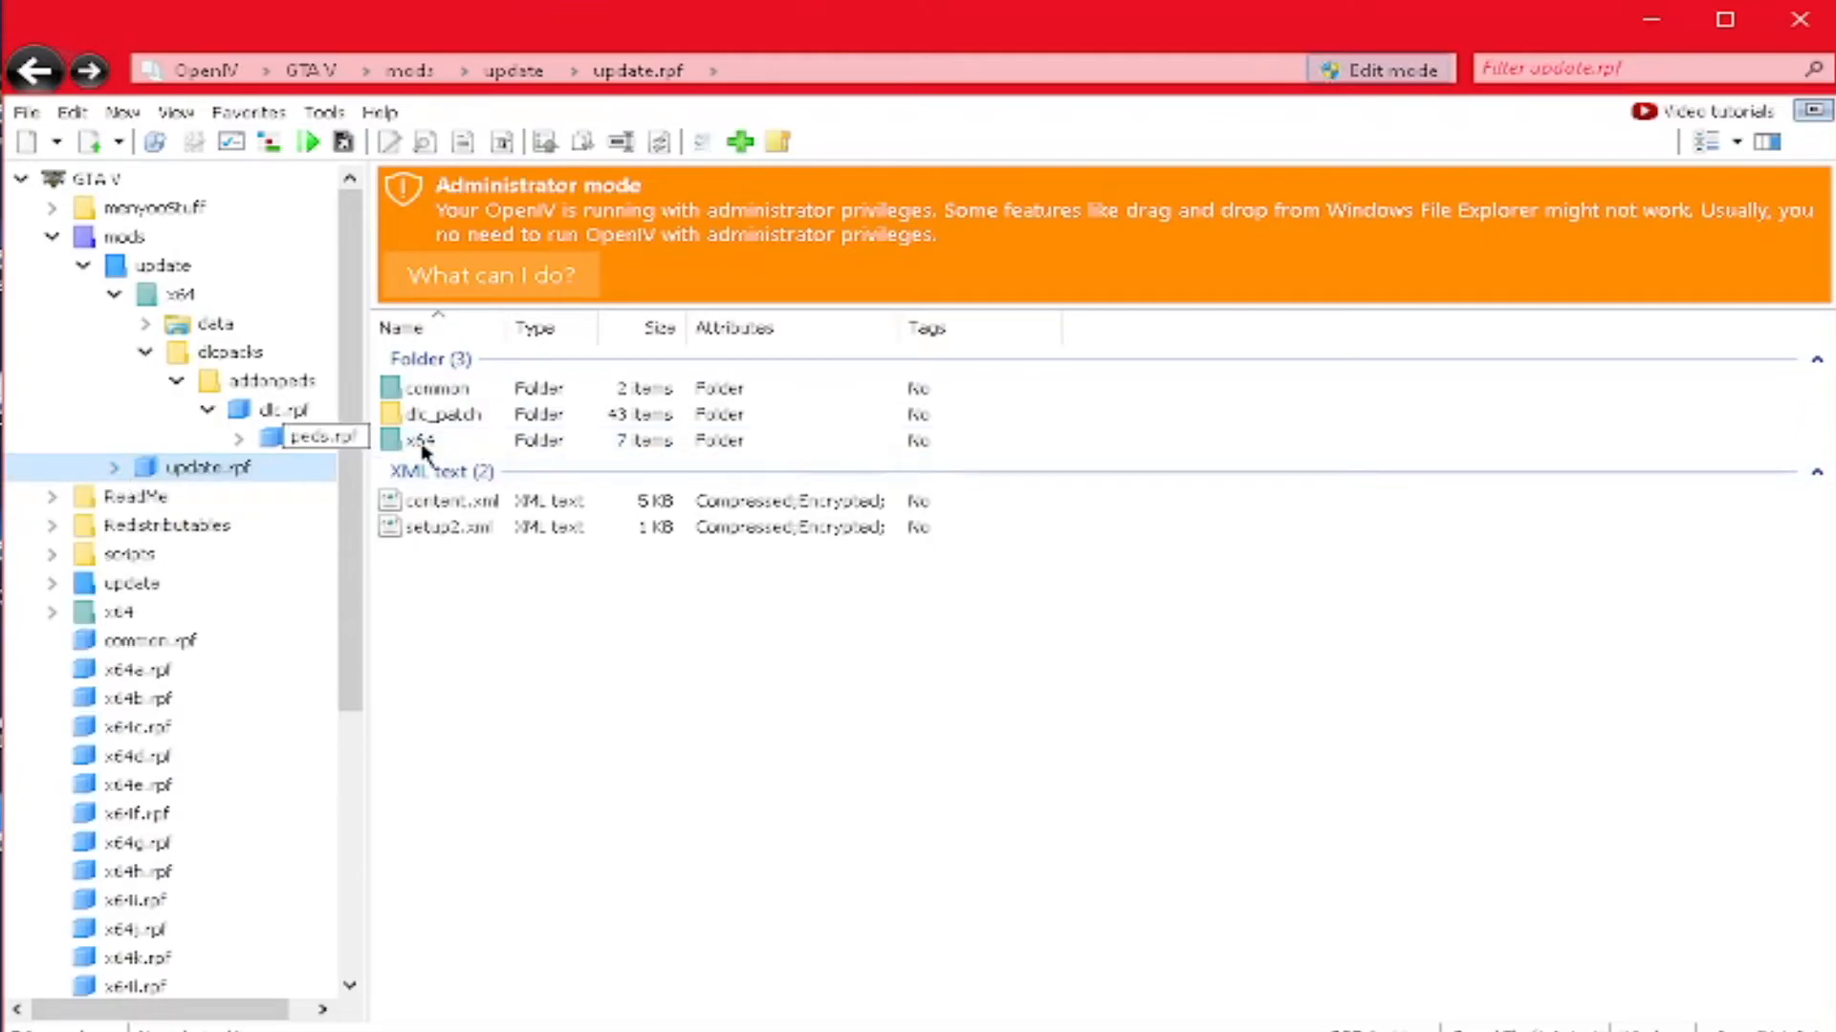
pyautogui.click(520, 420)
pyautogui.doubleClick(522, 441)
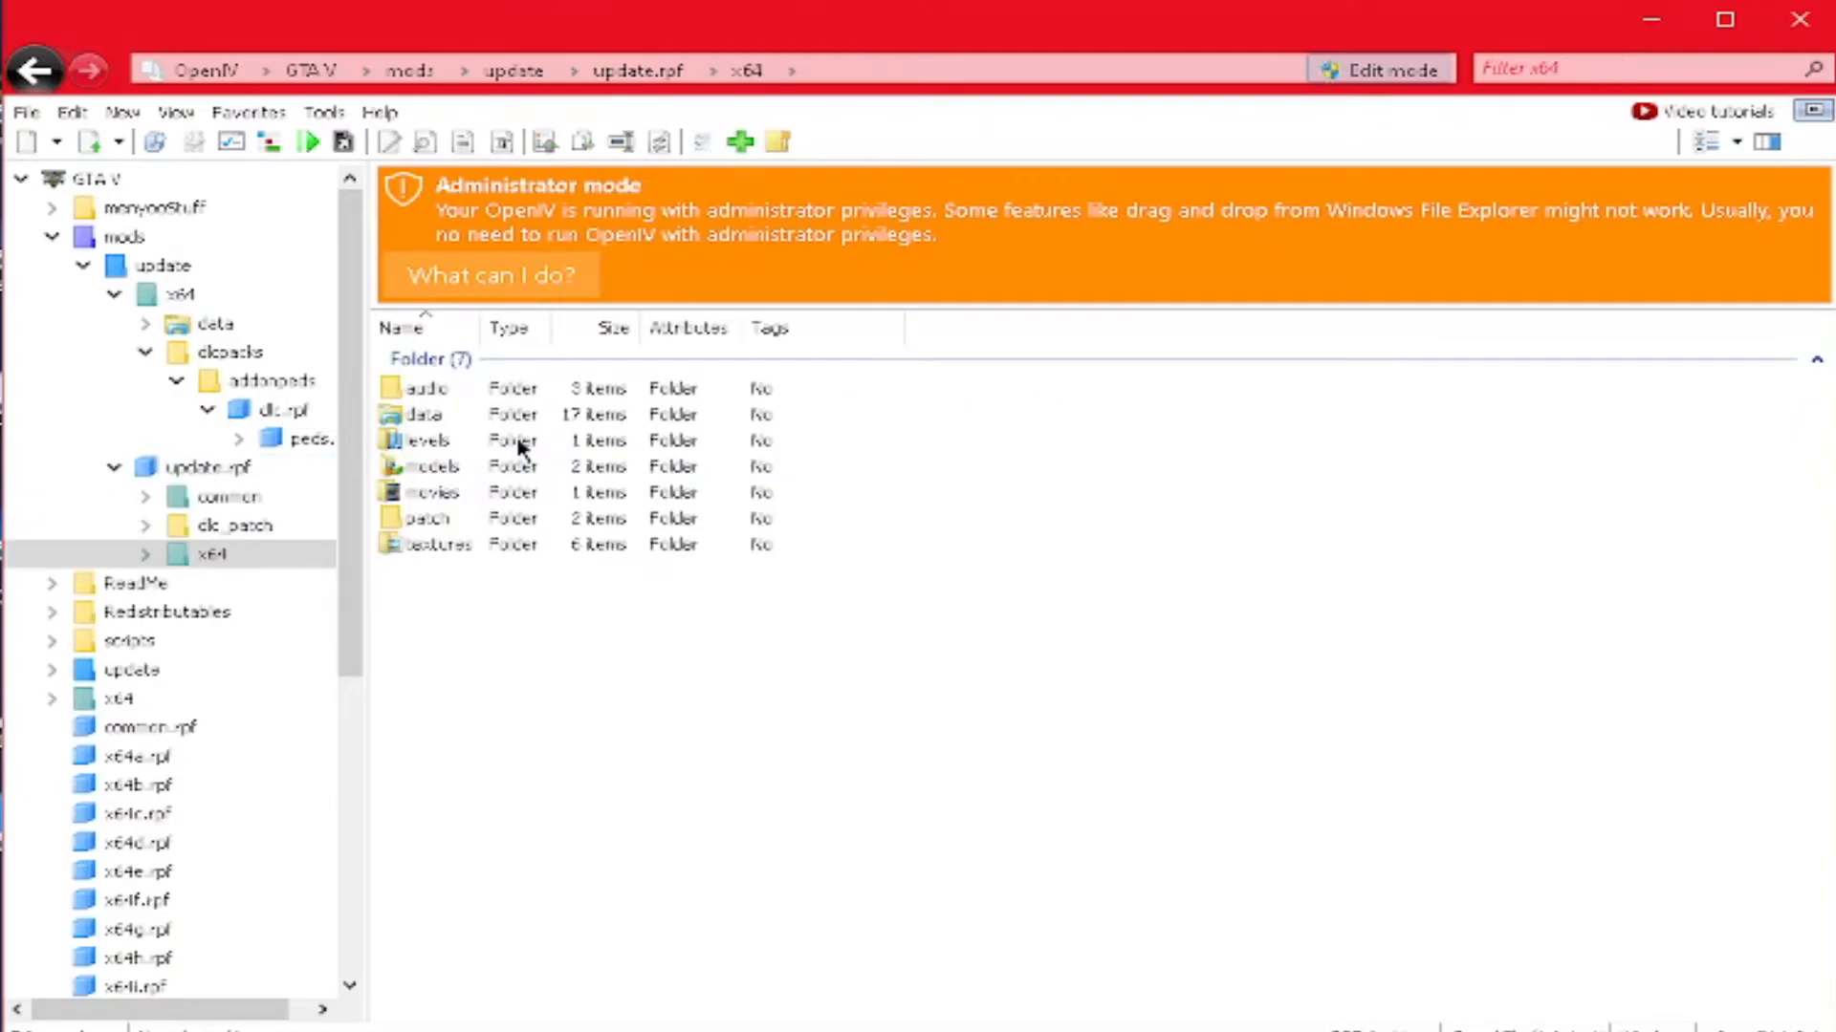
pyautogui.press('BackSpace')
pyautogui.doubleClick(490, 416)
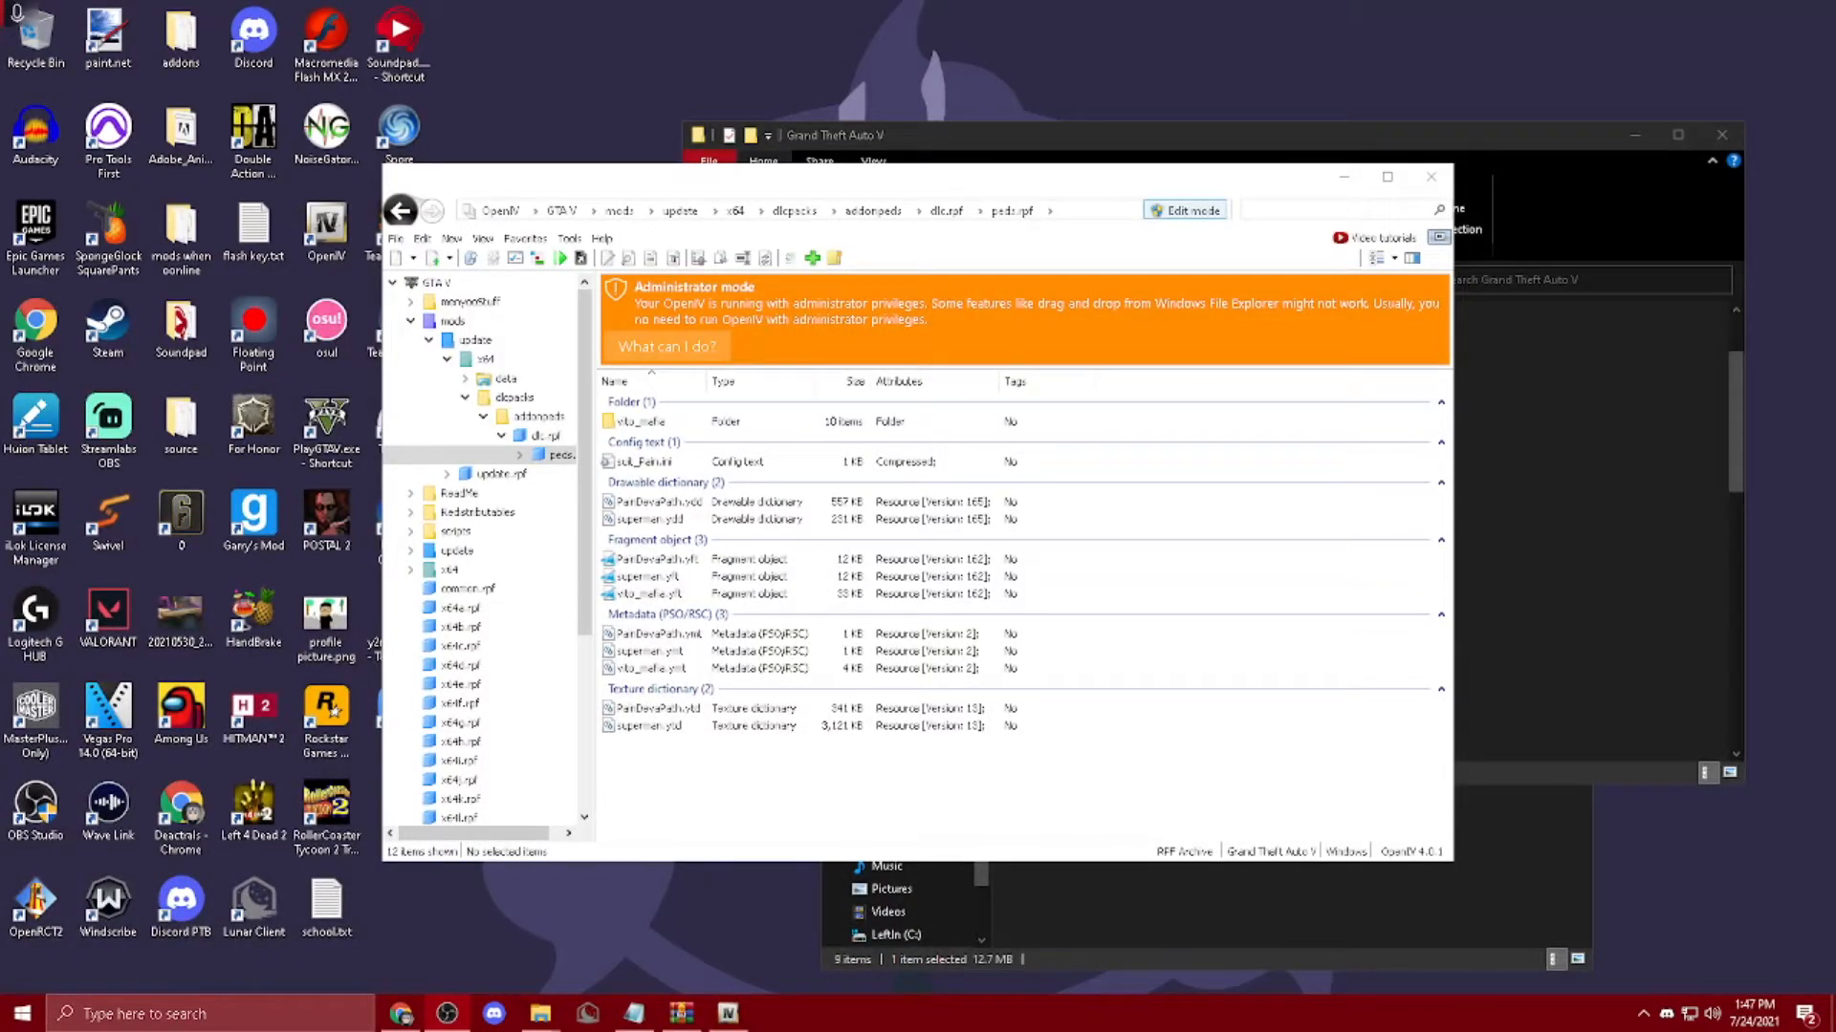
# Step: Open common > data inside the mods folder's update.rpf, and open dlclist.xml for editing
pyautogui.click(448, 475)
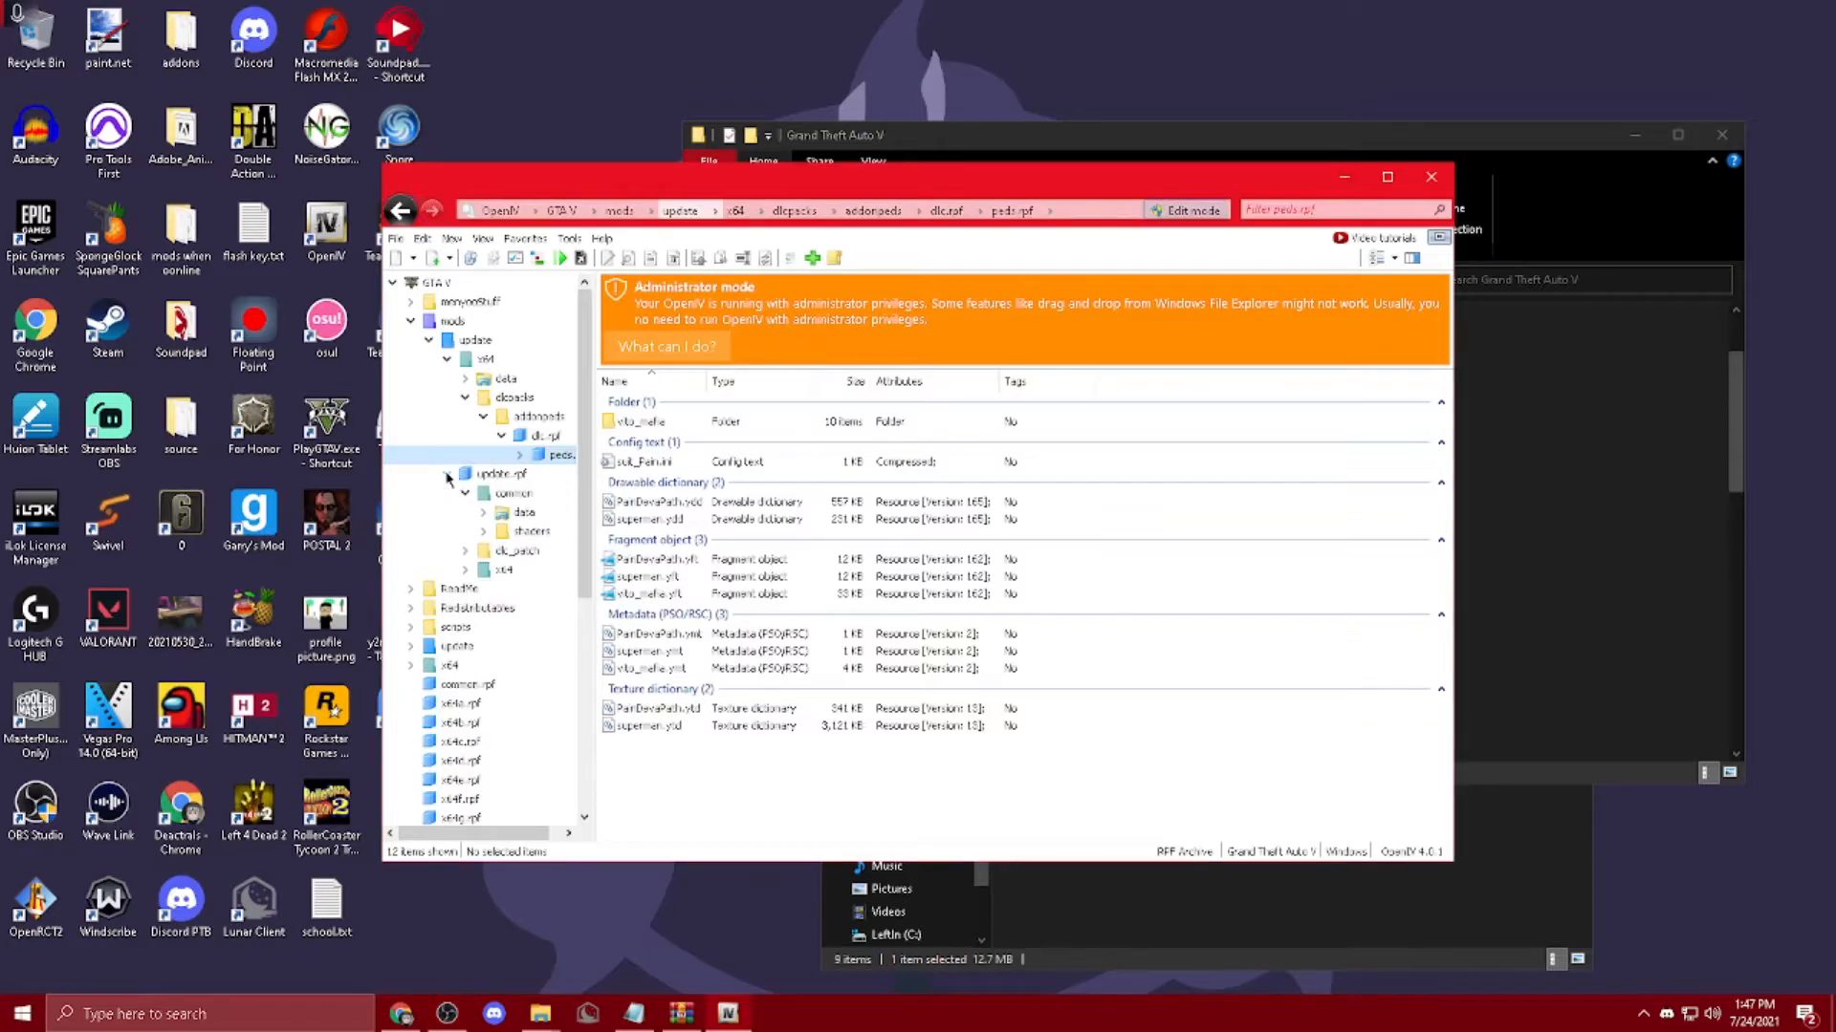
pyautogui.click(464, 494)
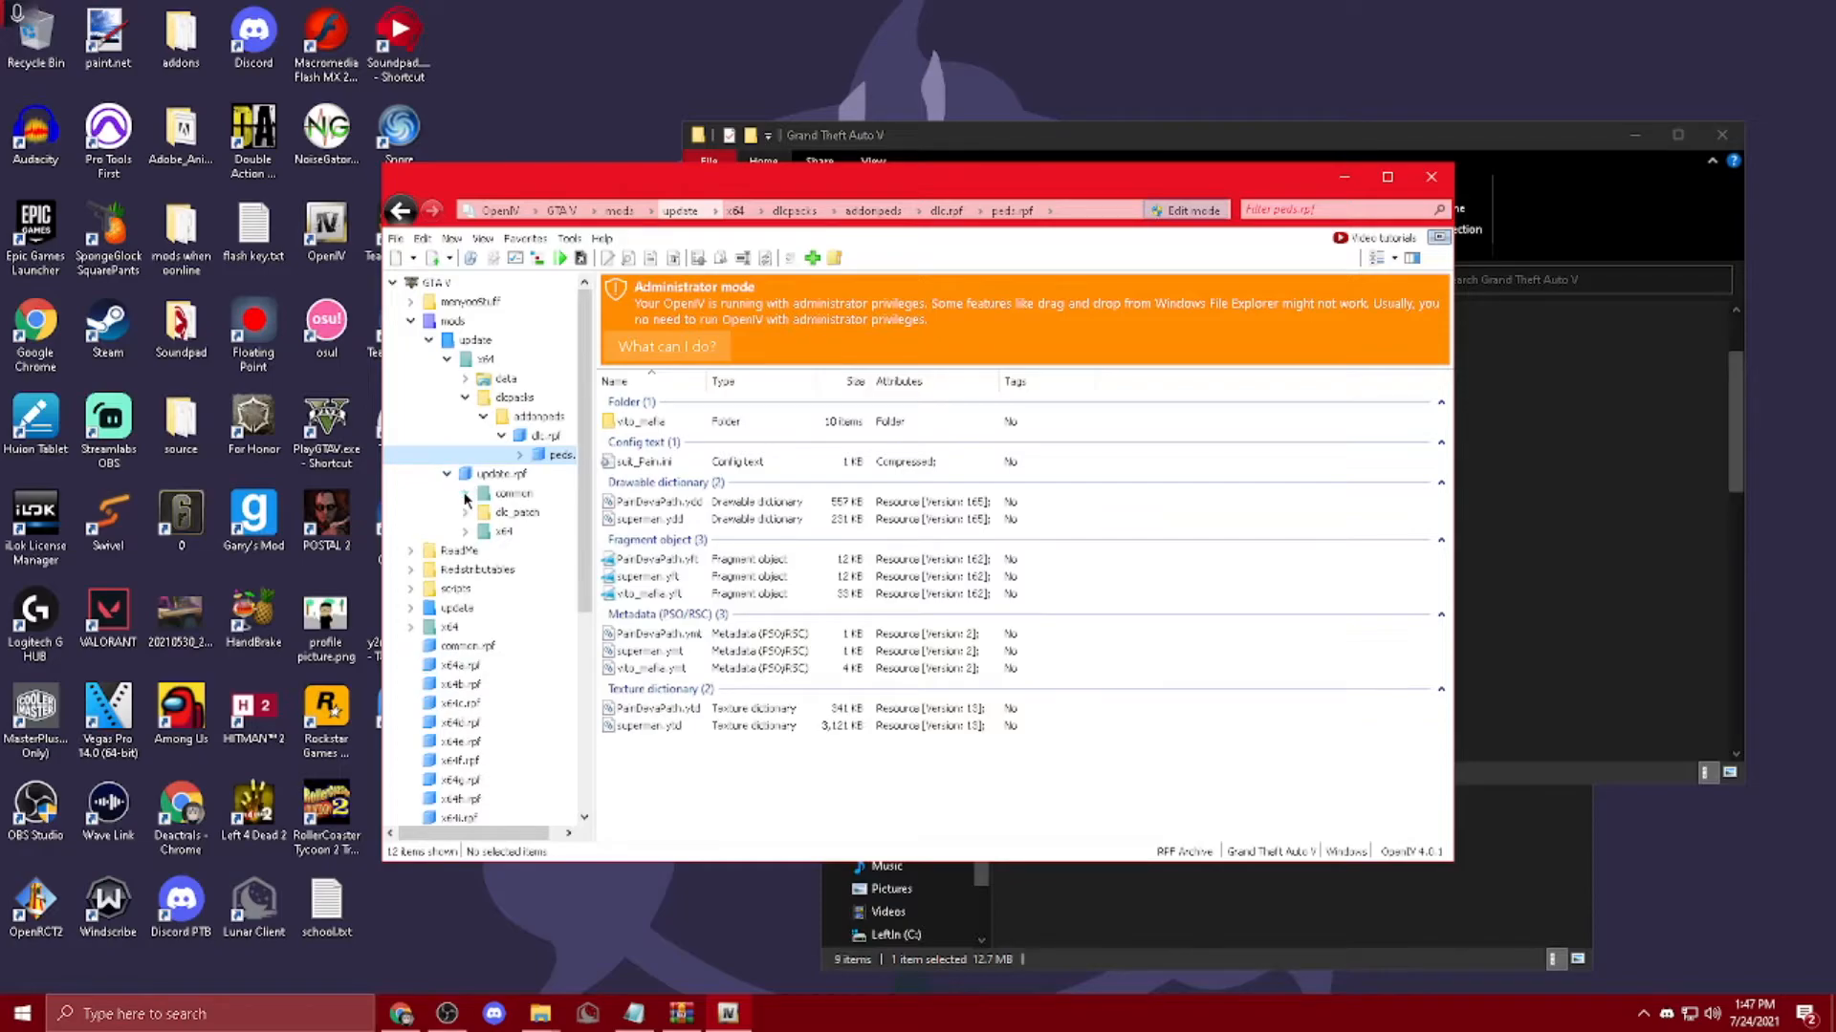
pyautogui.click(464, 495)
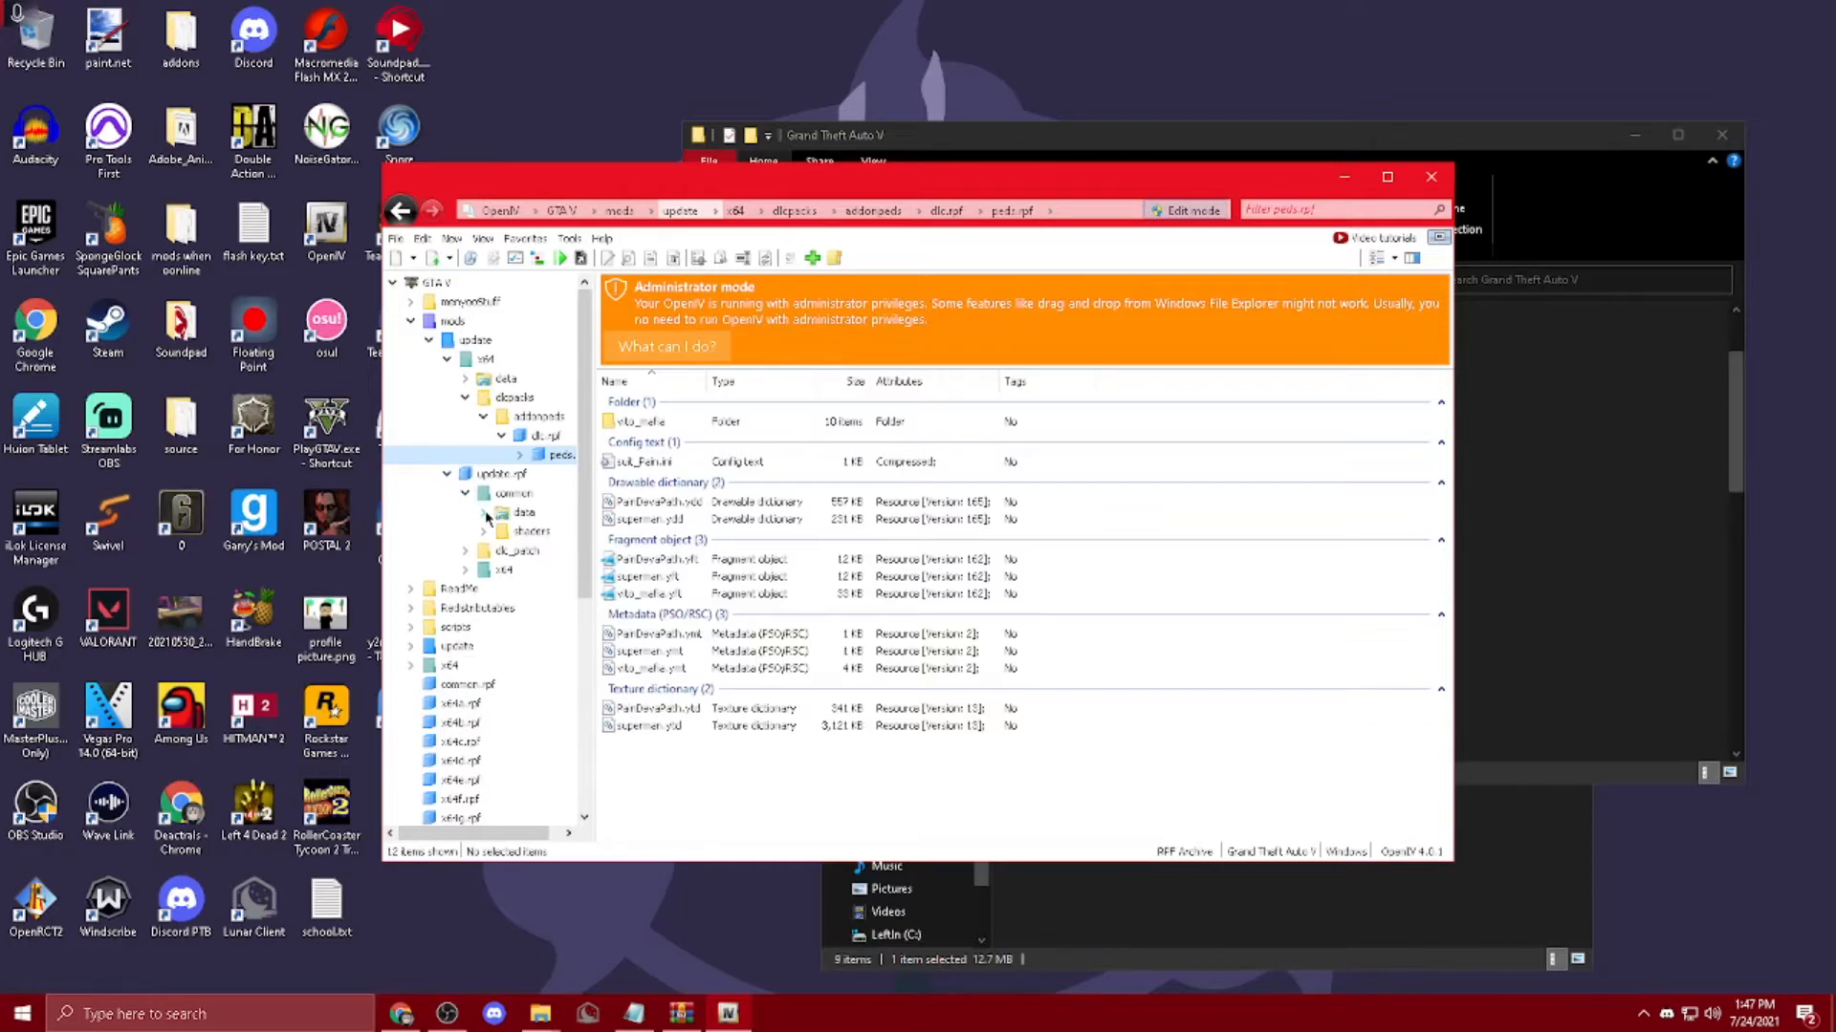
pyautogui.click(484, 514)
pyautogui.click(504, 517)
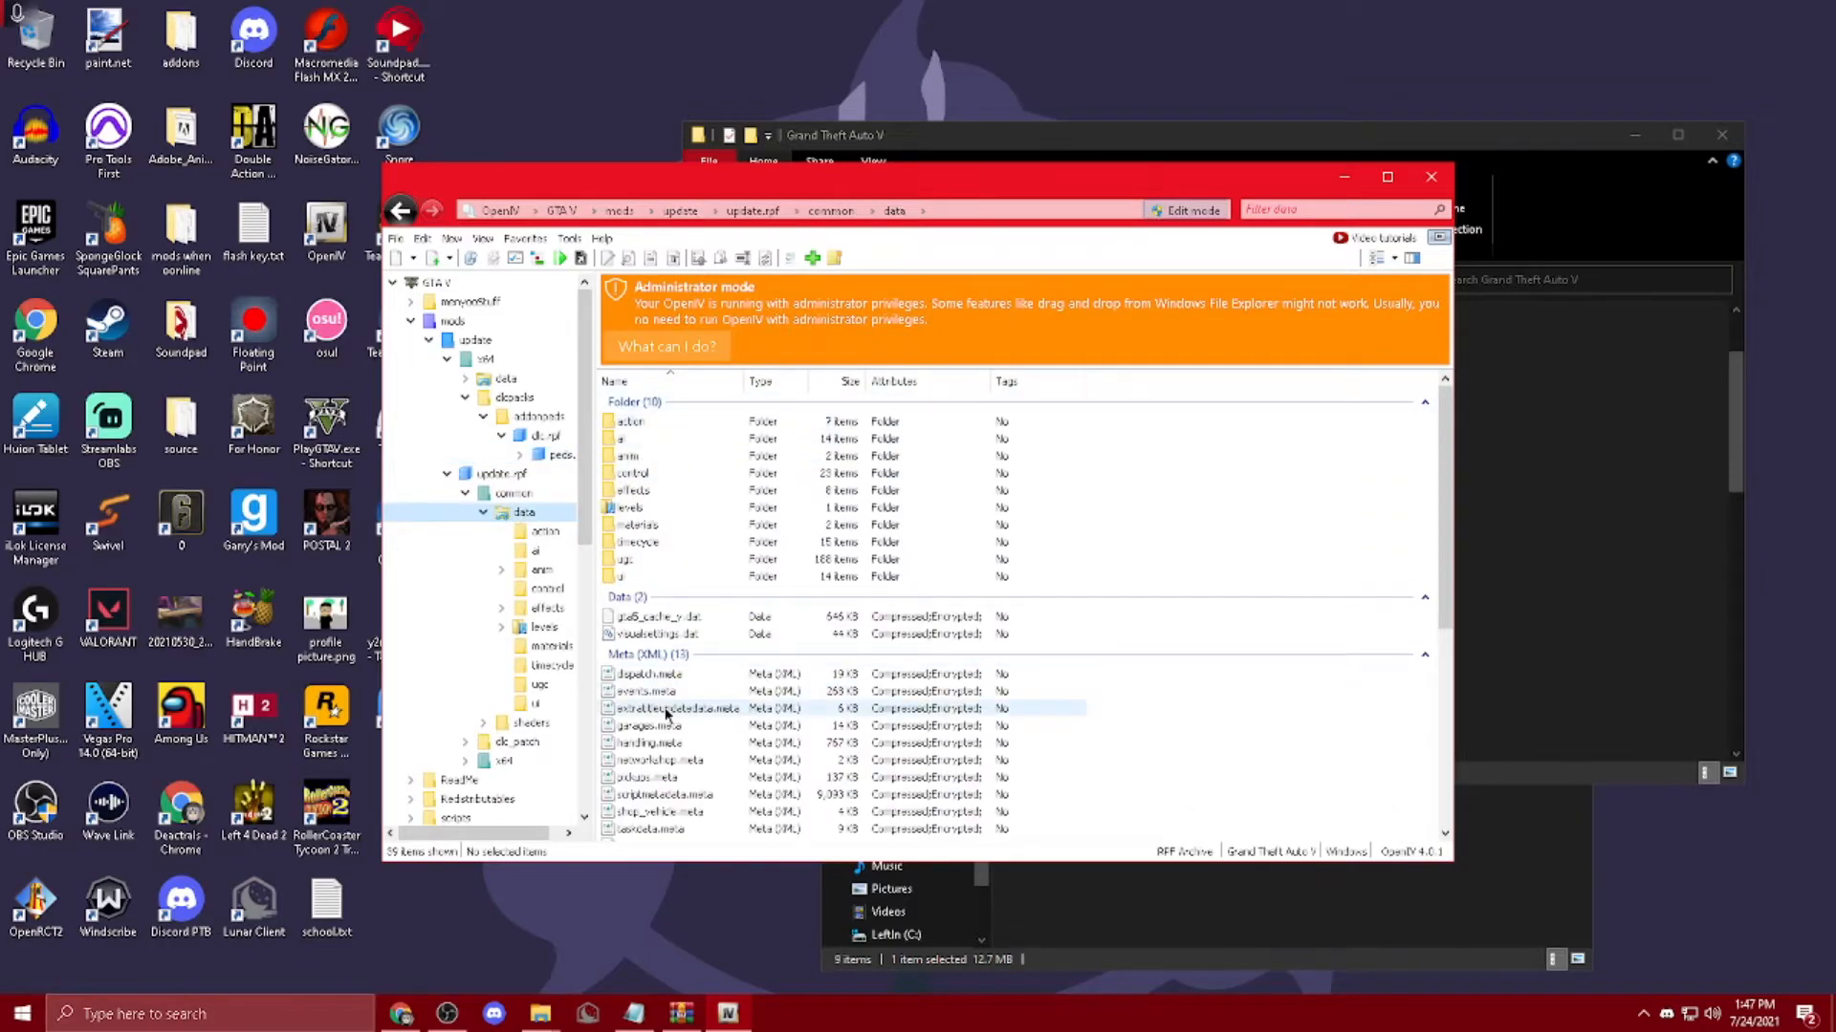
pyautogui.scroll(-5, 666, 712)
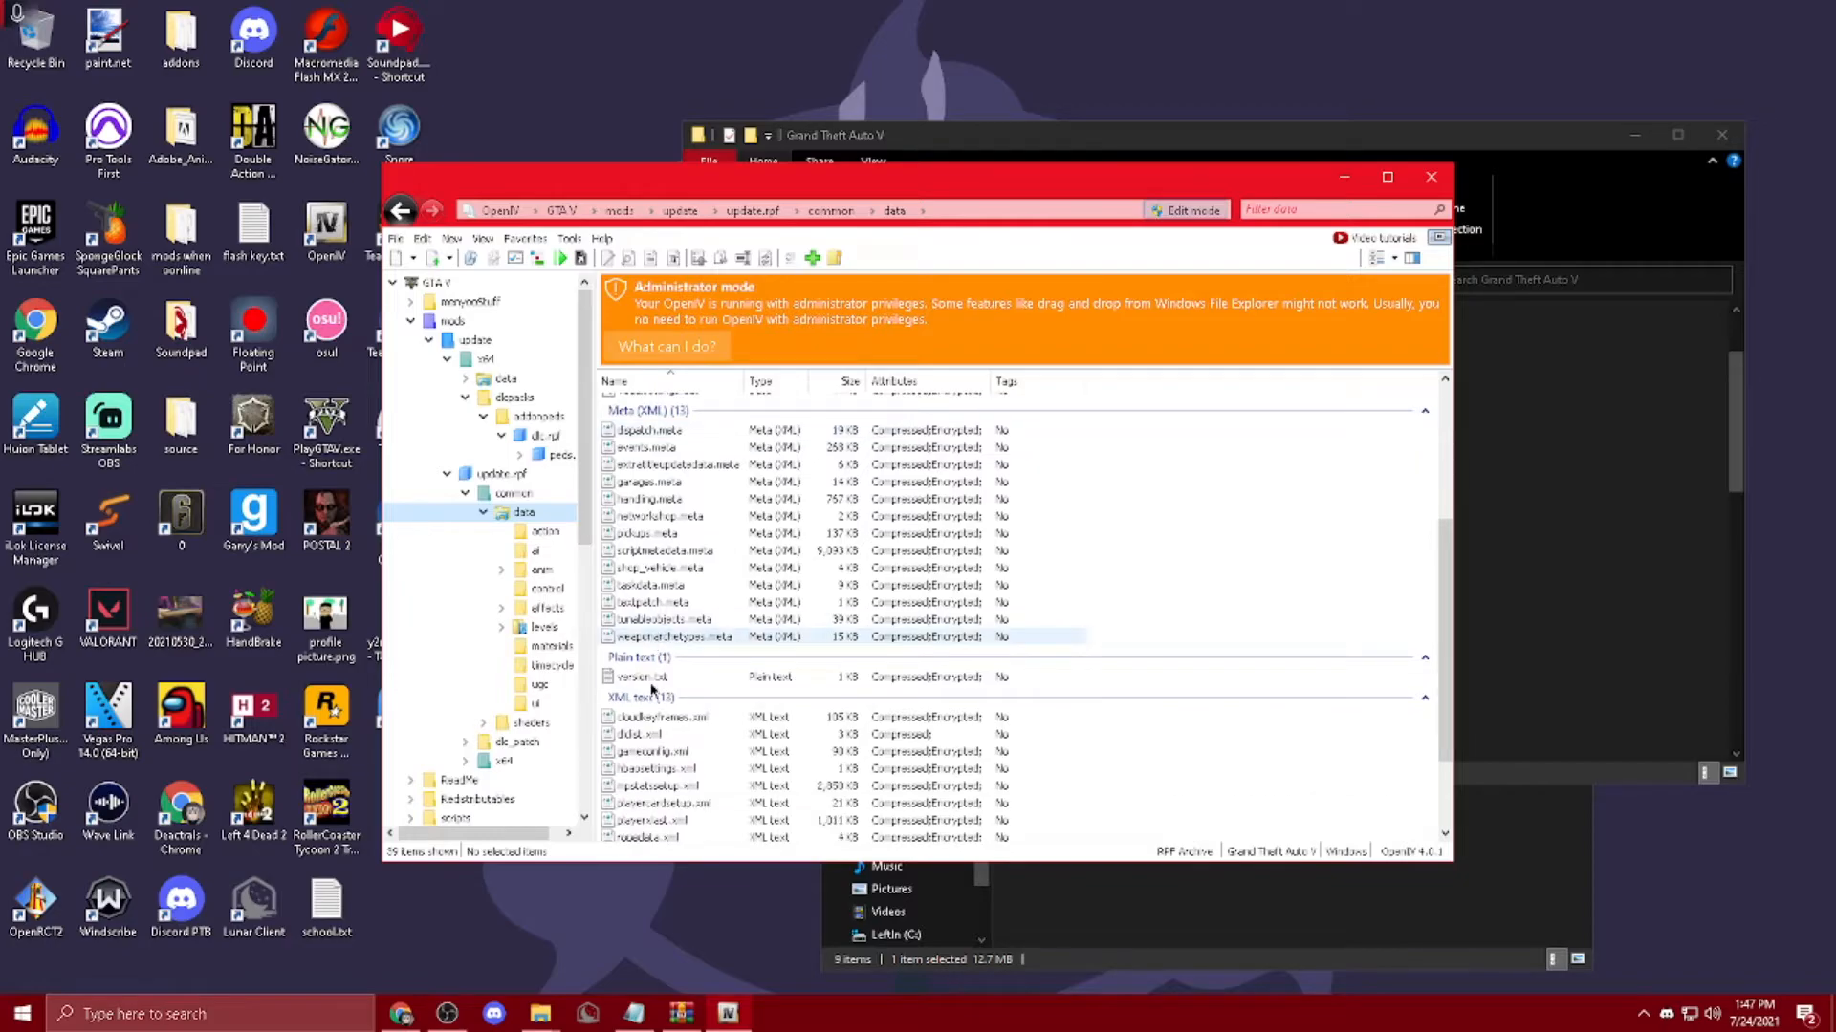
pyautogui.scroll(-2, 664, 738)
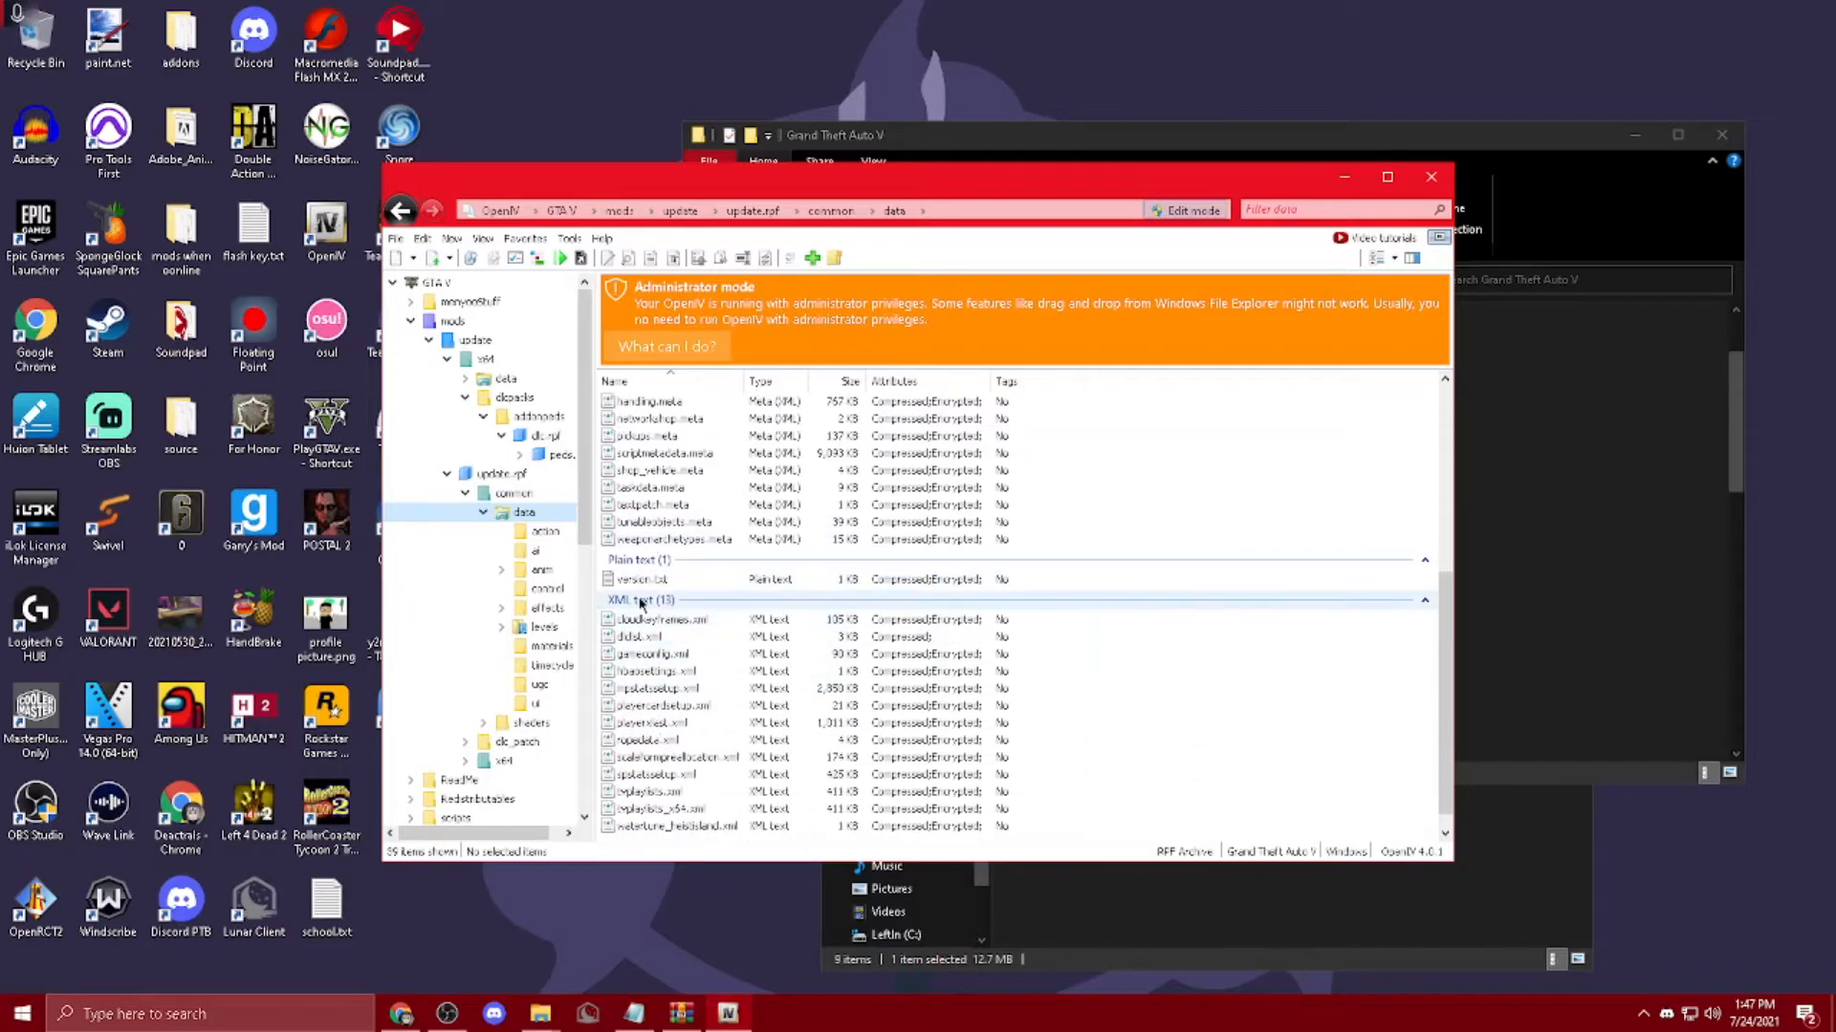
pyautogui.click(647, 638)
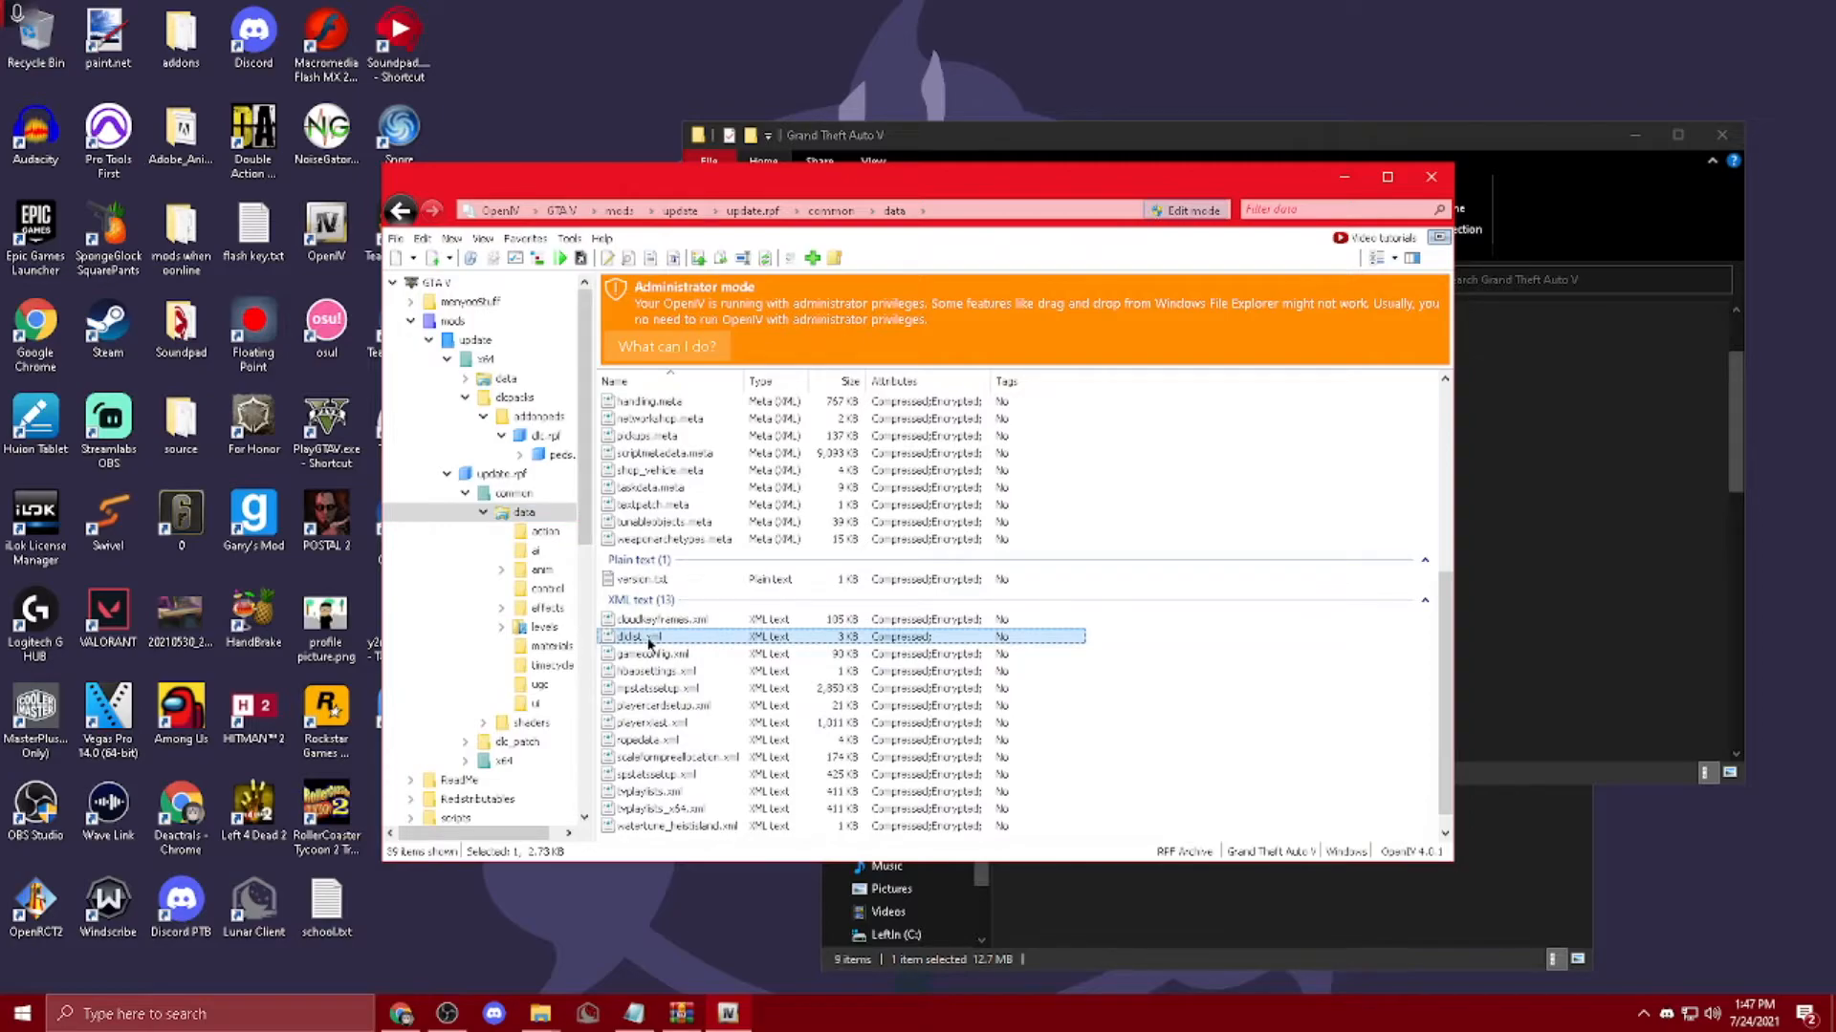
pyautogui.rightClick(648, 644)
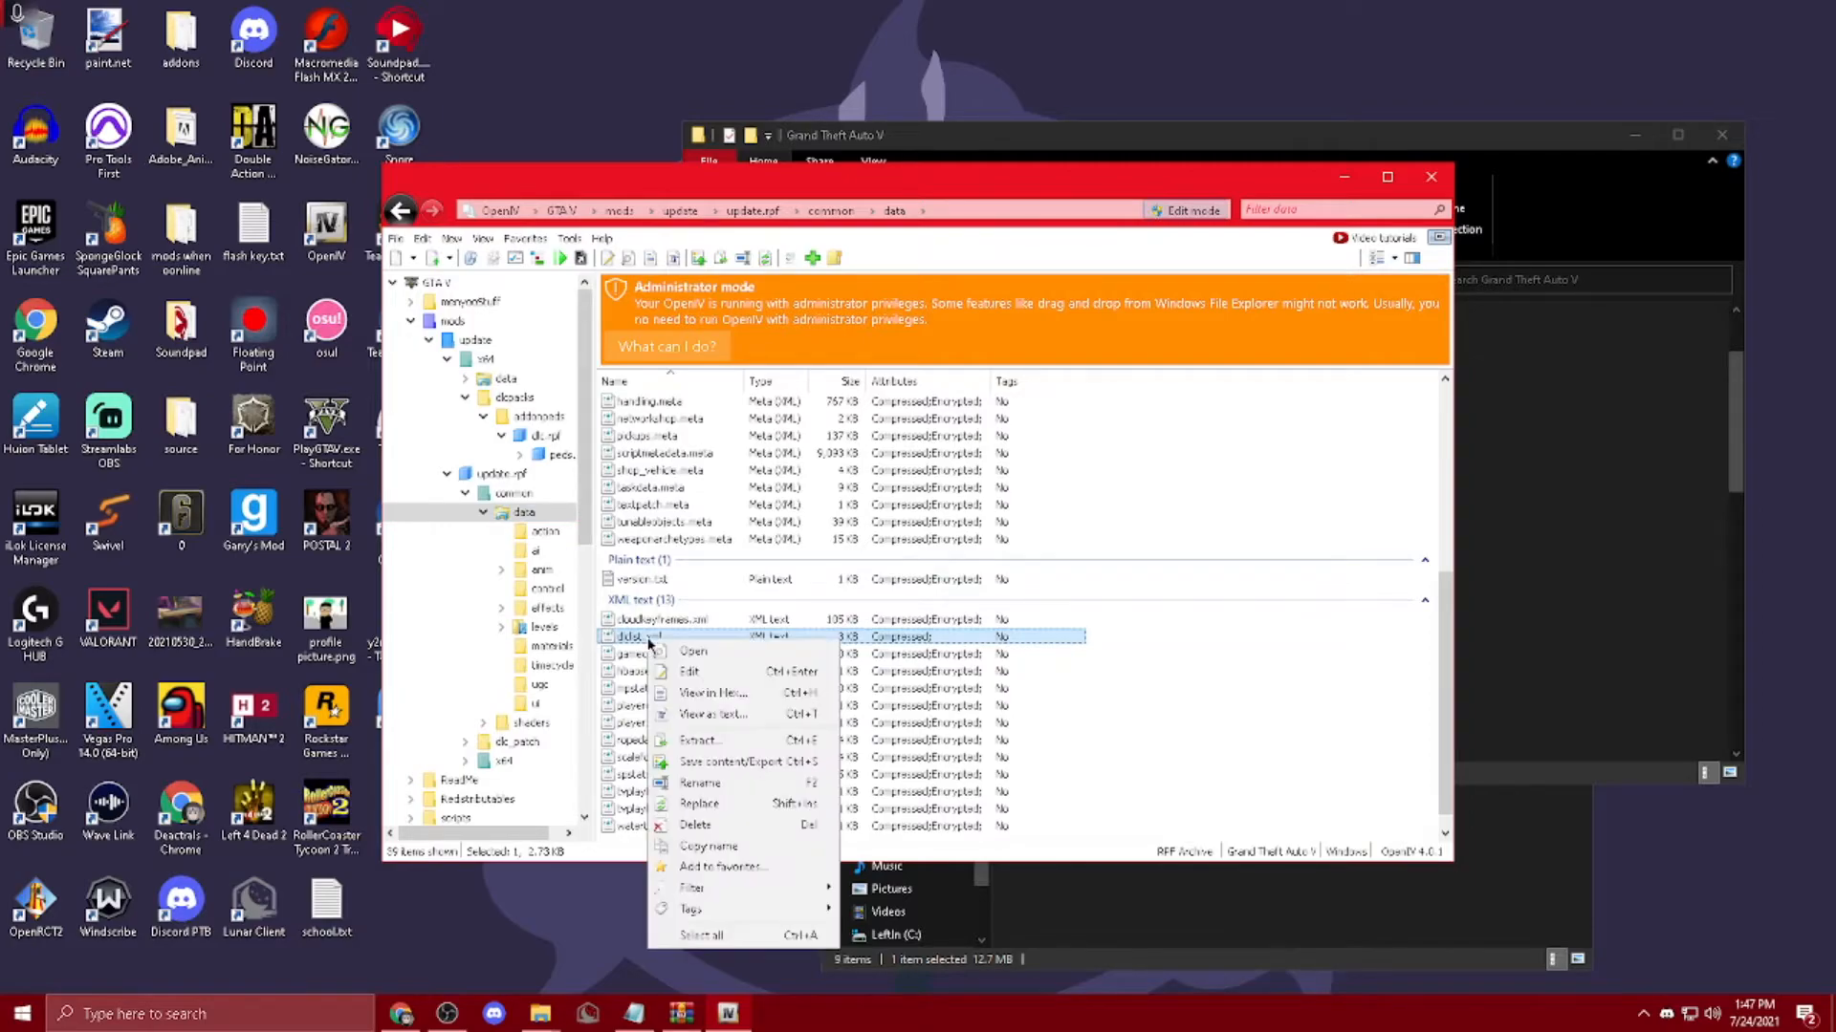
pyautogui.click(683, 674)
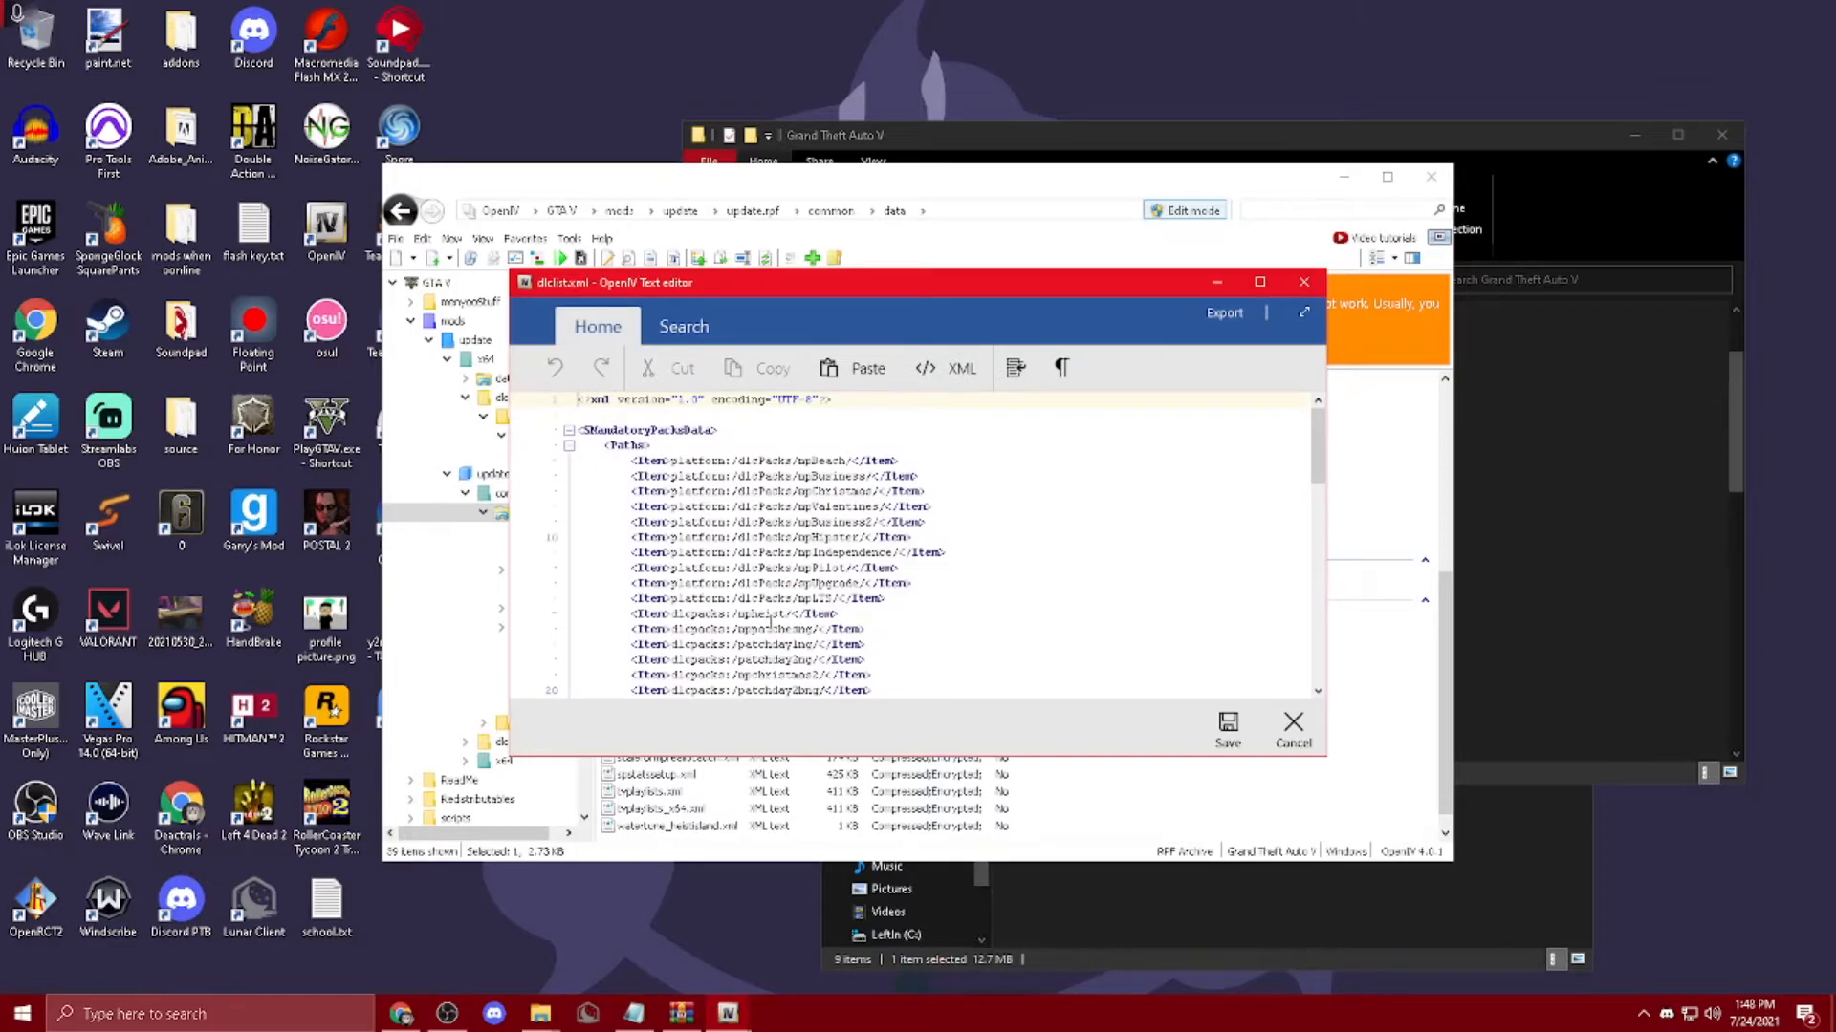
# Step: Insert a copy of the patchday25ng item on a new line below it at the end of the list, and undo it
pyautogui.scroll(-18, 770, 622)
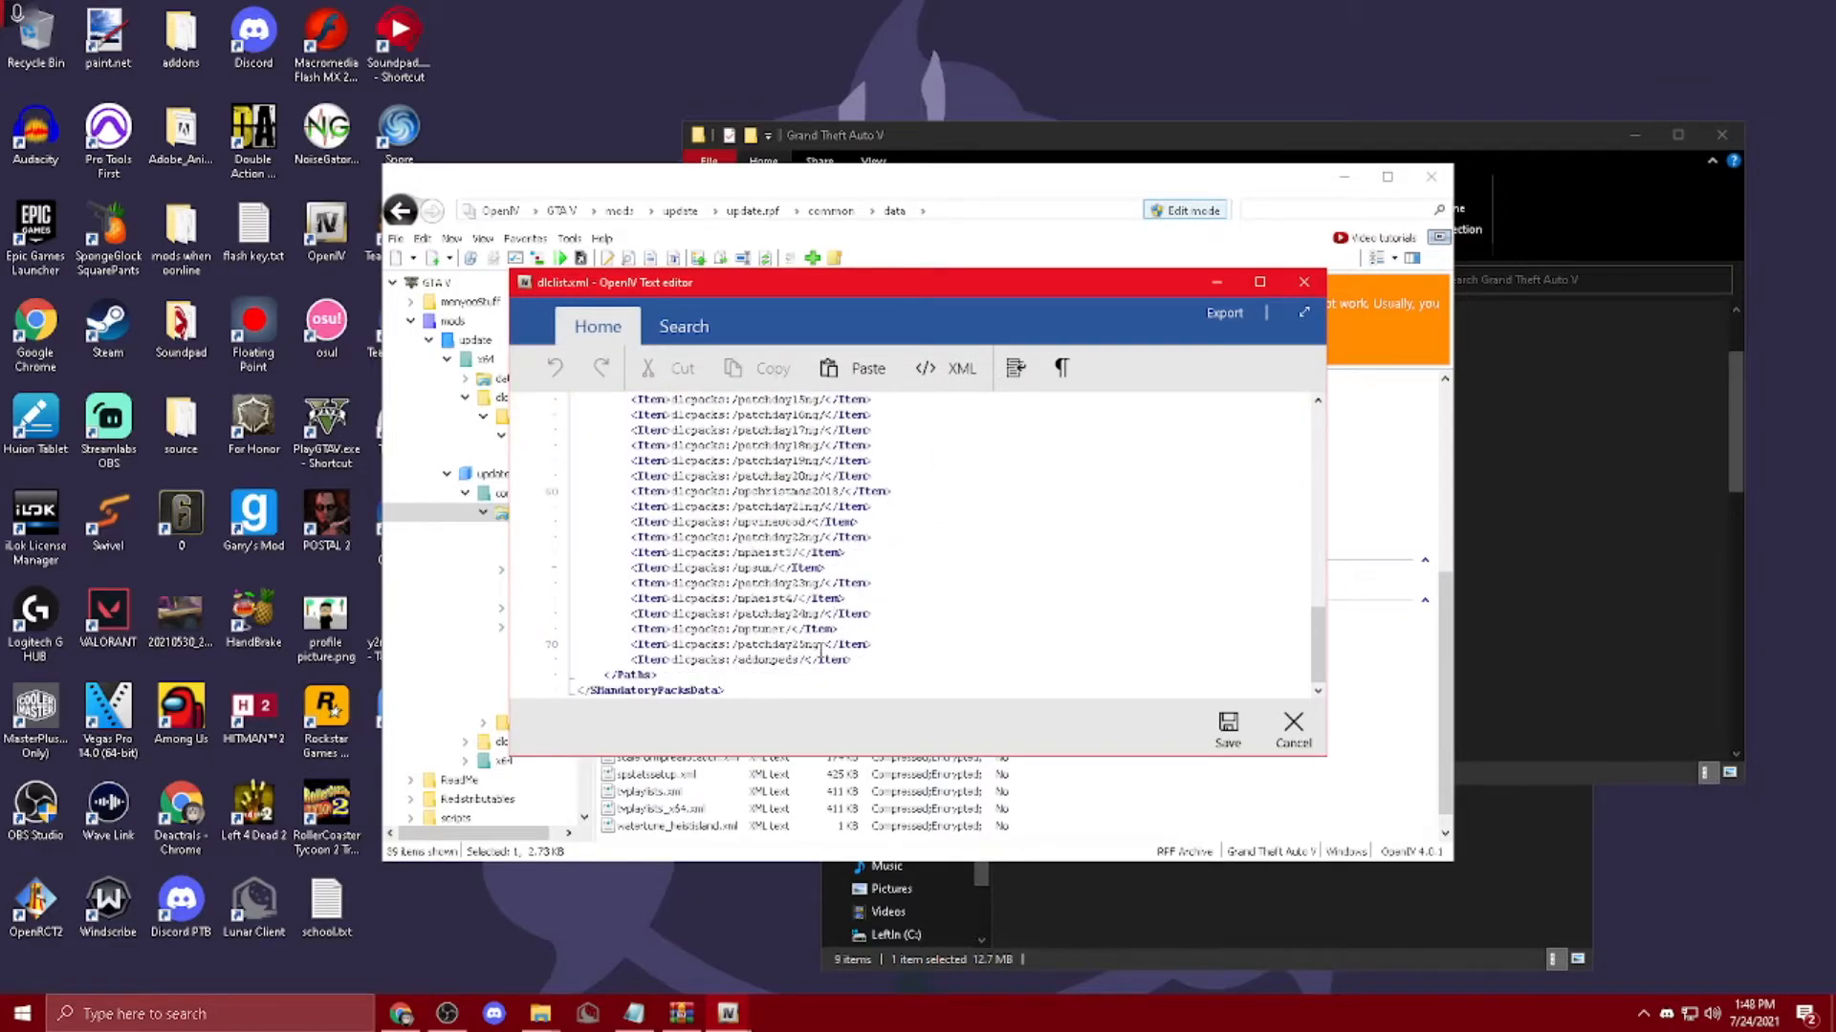
pyautogui.click(793, 645)
pyautogui.moveTo(873, 645); pyautogui.dragTo(634, 645)
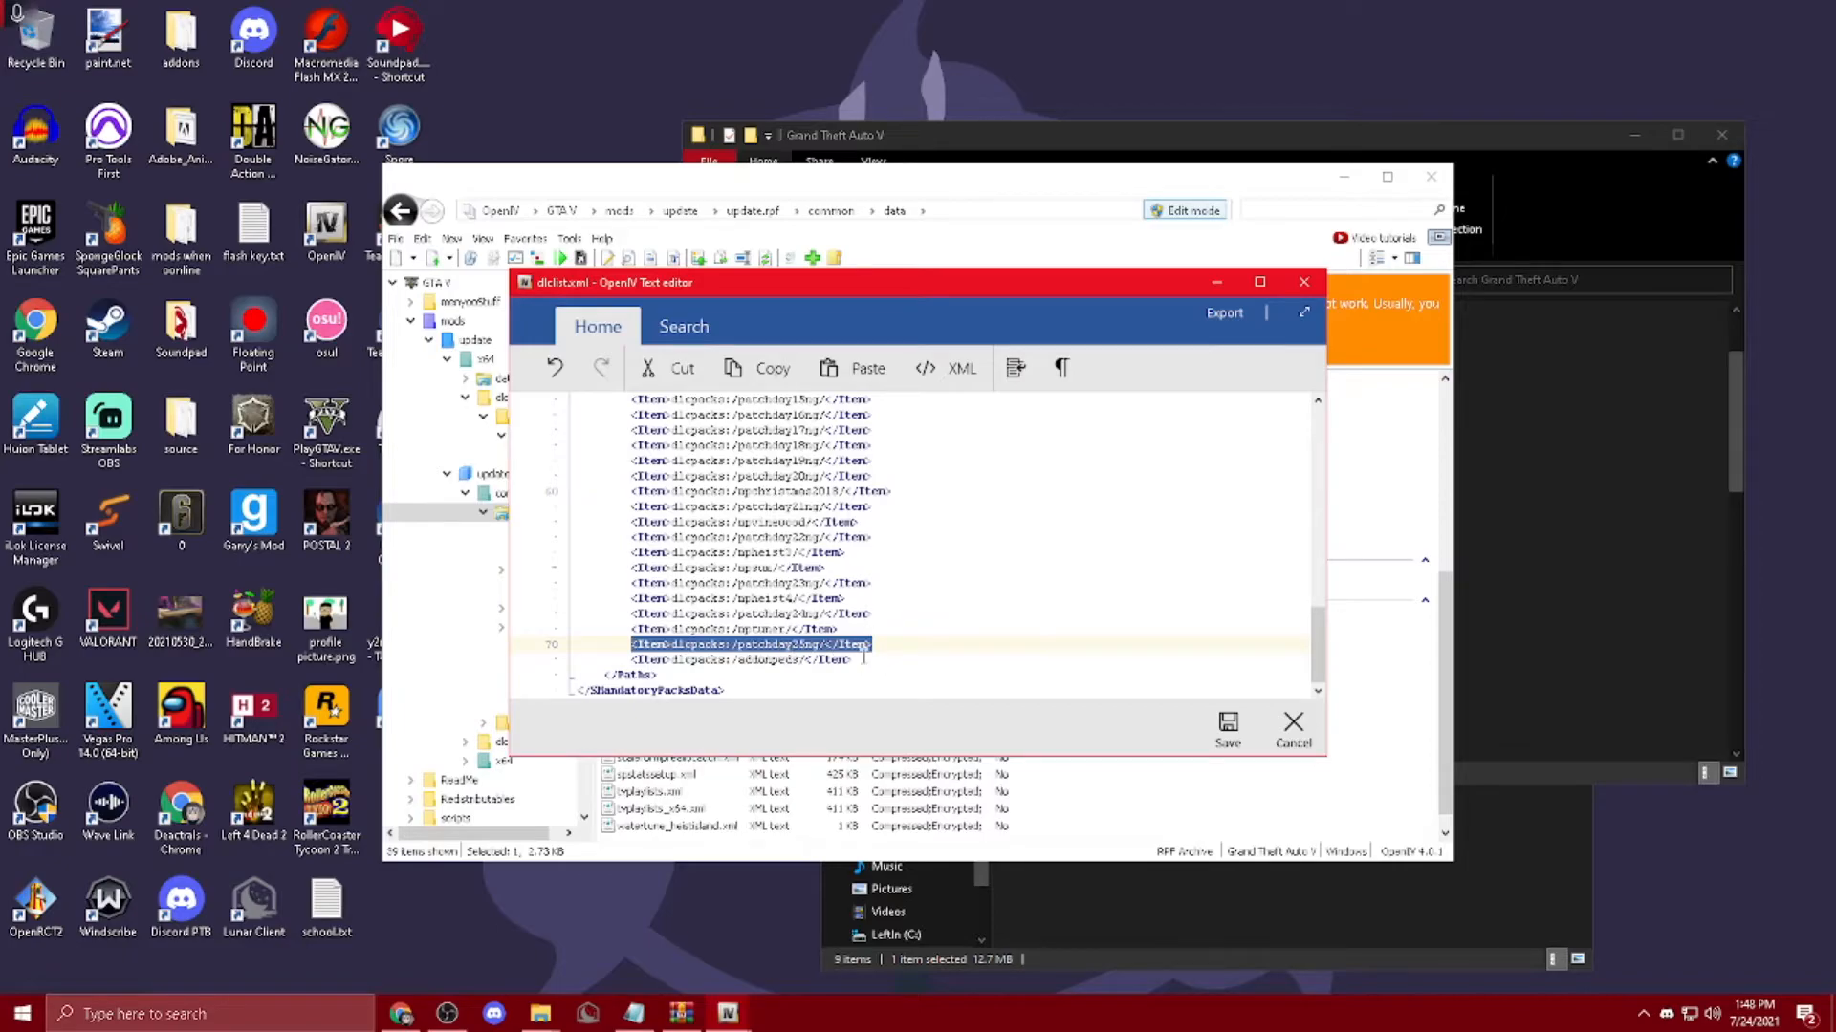
pyautogui.click(874, 647)
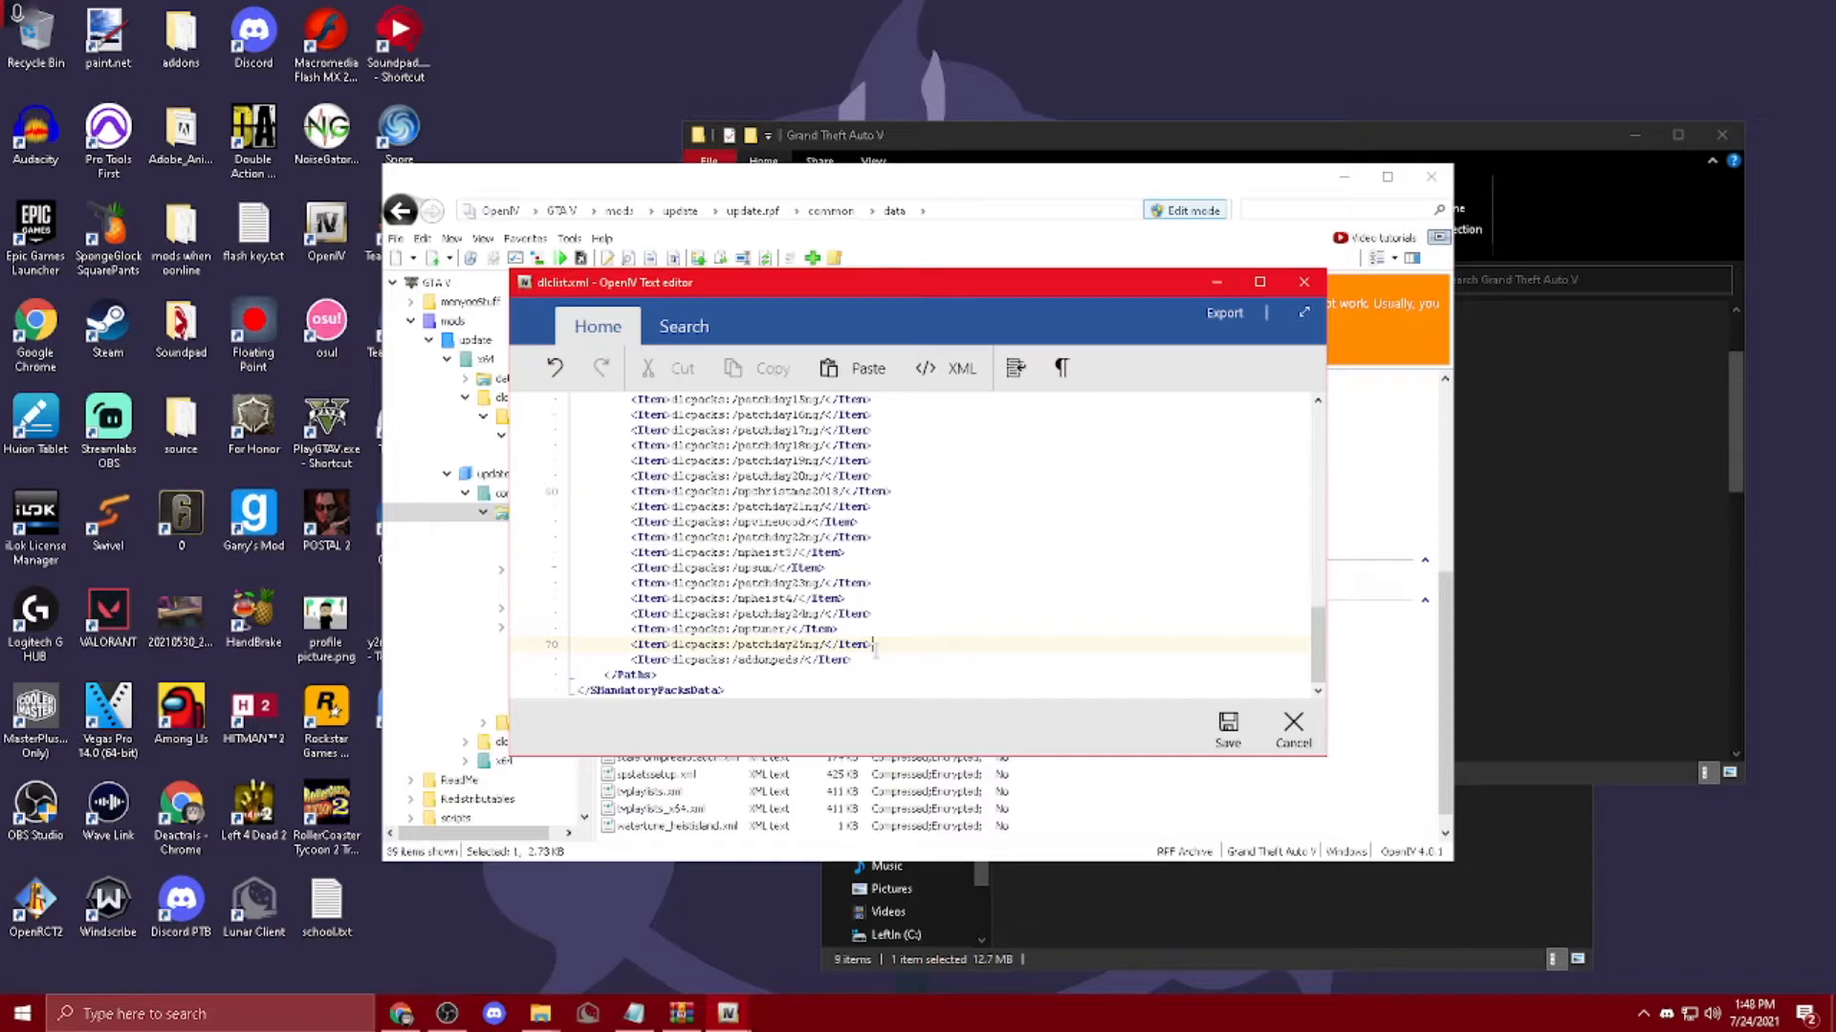
pyautogui.press('Return')
pyautogui.write('<Item>dlcpacks:/patchday25ng/</Item>')
pyautogui.hotkey('ctrl', 'z')
# Step: Point out the patchday25ng and addonpeds pack names in the last two item lines, and save dlclist.xml
pyautogui.doubleClick(701, 659)
pyautogui.click(717, 659)
pyautogui.doubleClick(742, 645)
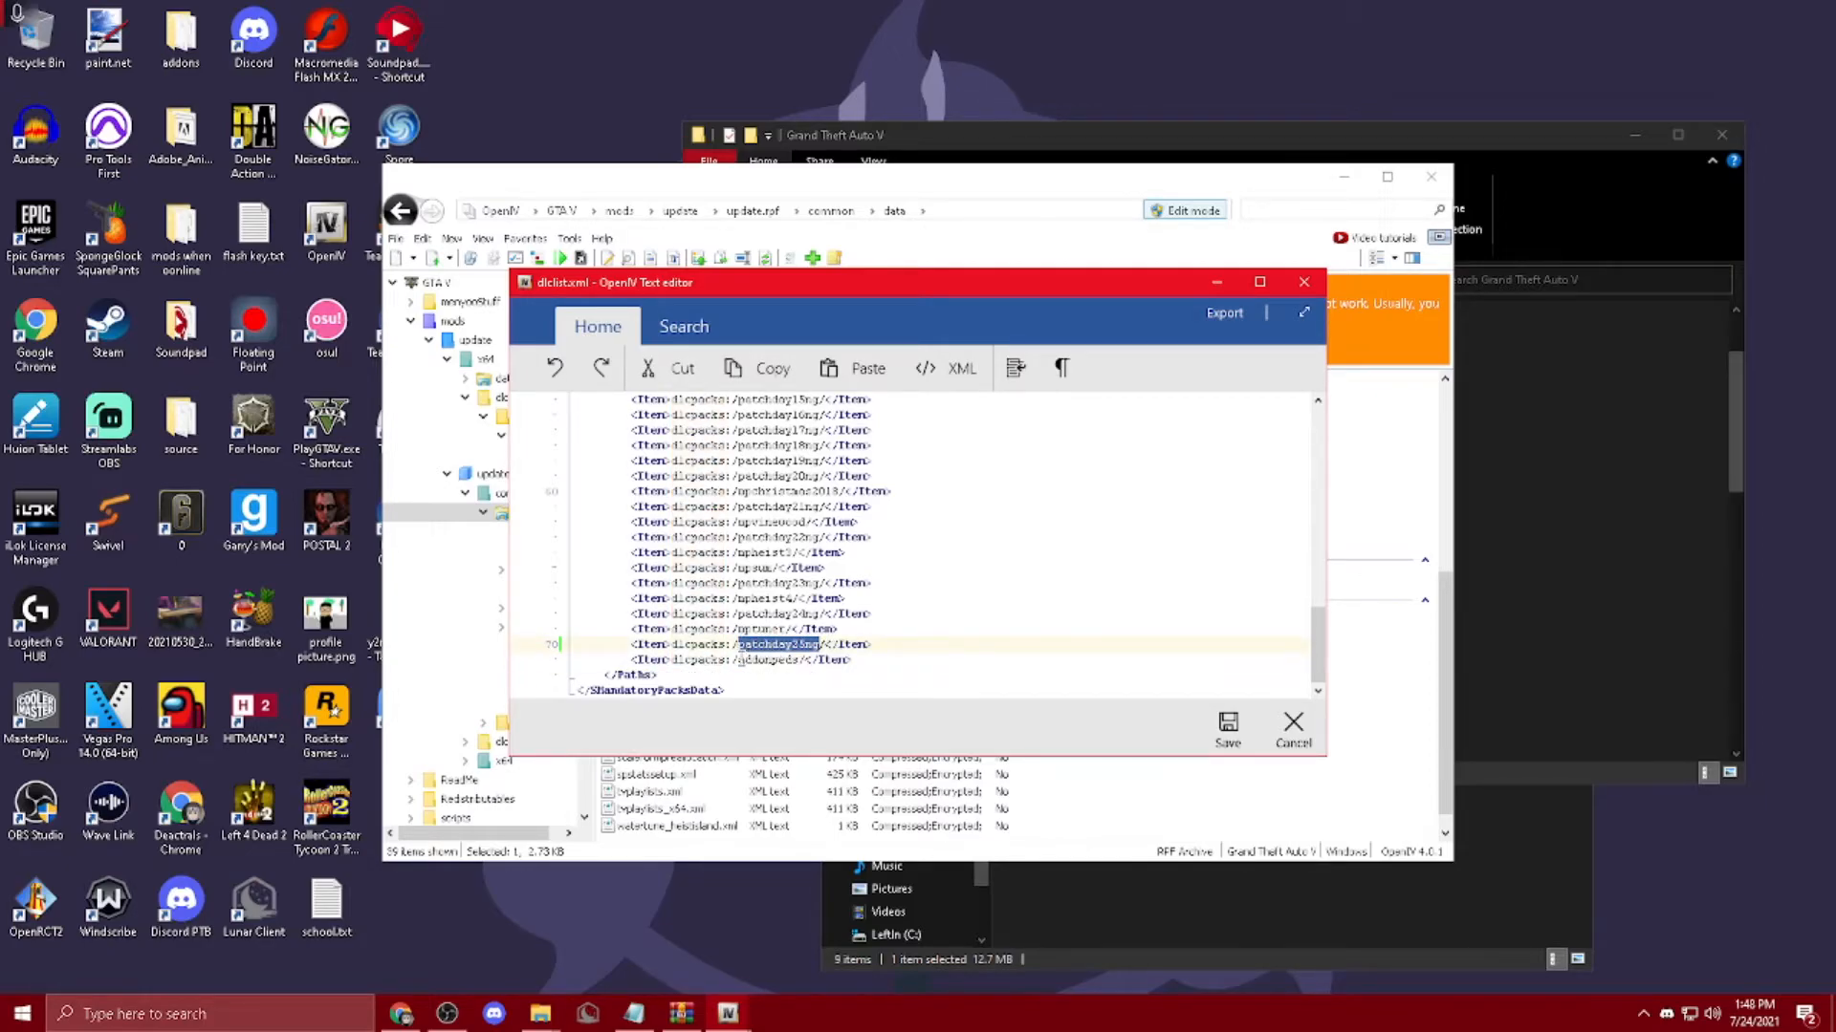
pyautogui.moveTo(739, 659); pyautogui.dragTo(801, 660)
pyautogui.click(852, 644)
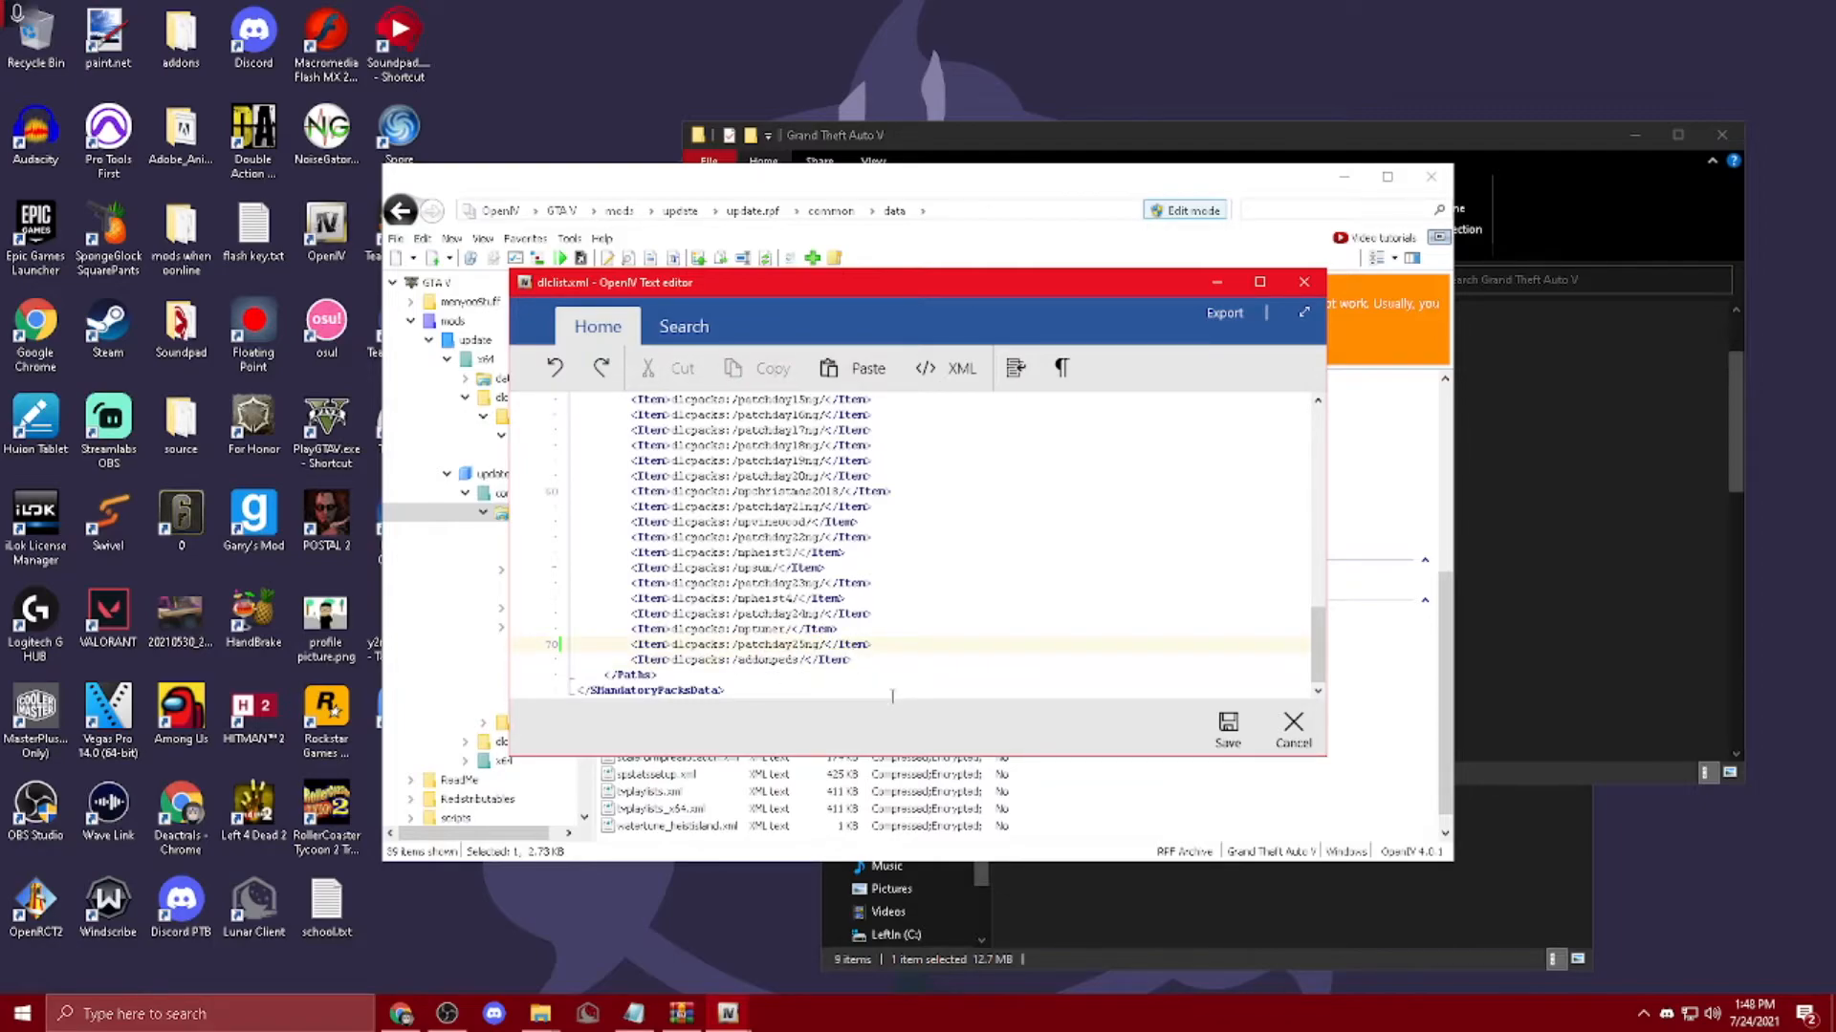
pyautogui.click(1216, 731)
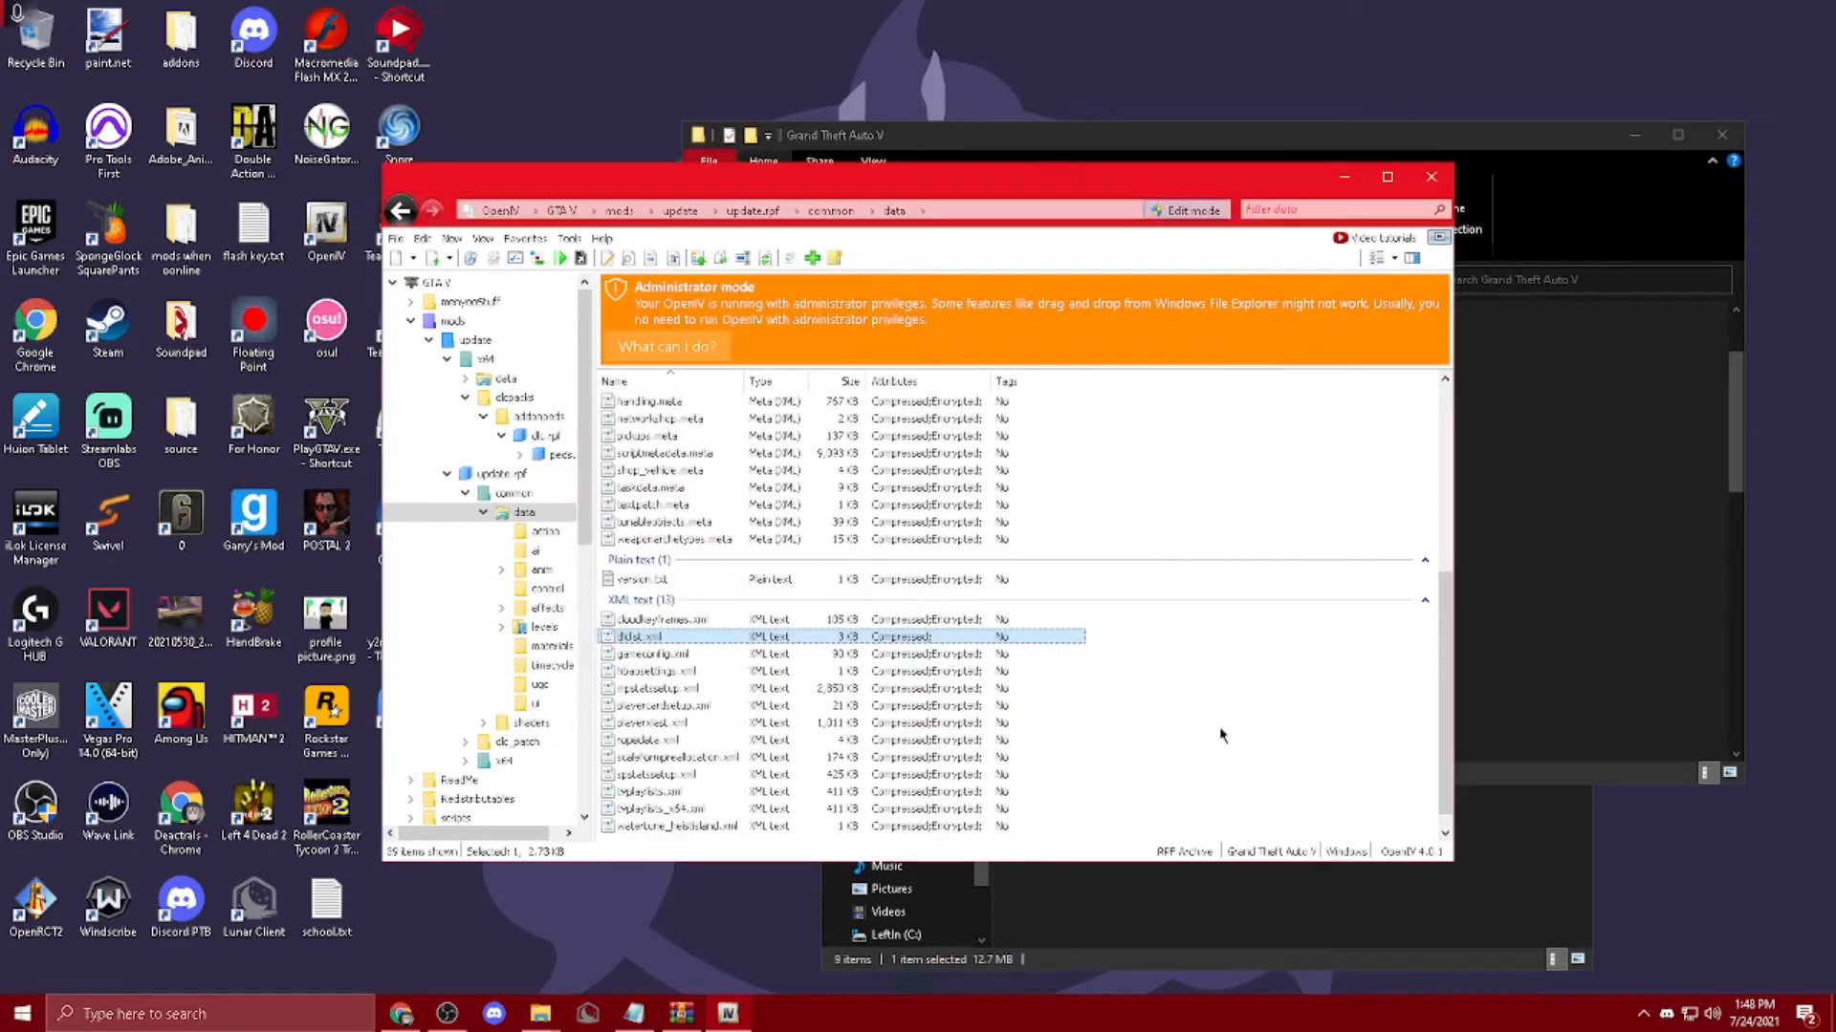
# Step: Collapse the mods folder's update.rpf and show the contents of peds.rpf in addonpeds > dlc.rpf again
pyautogui.click(447, 476)
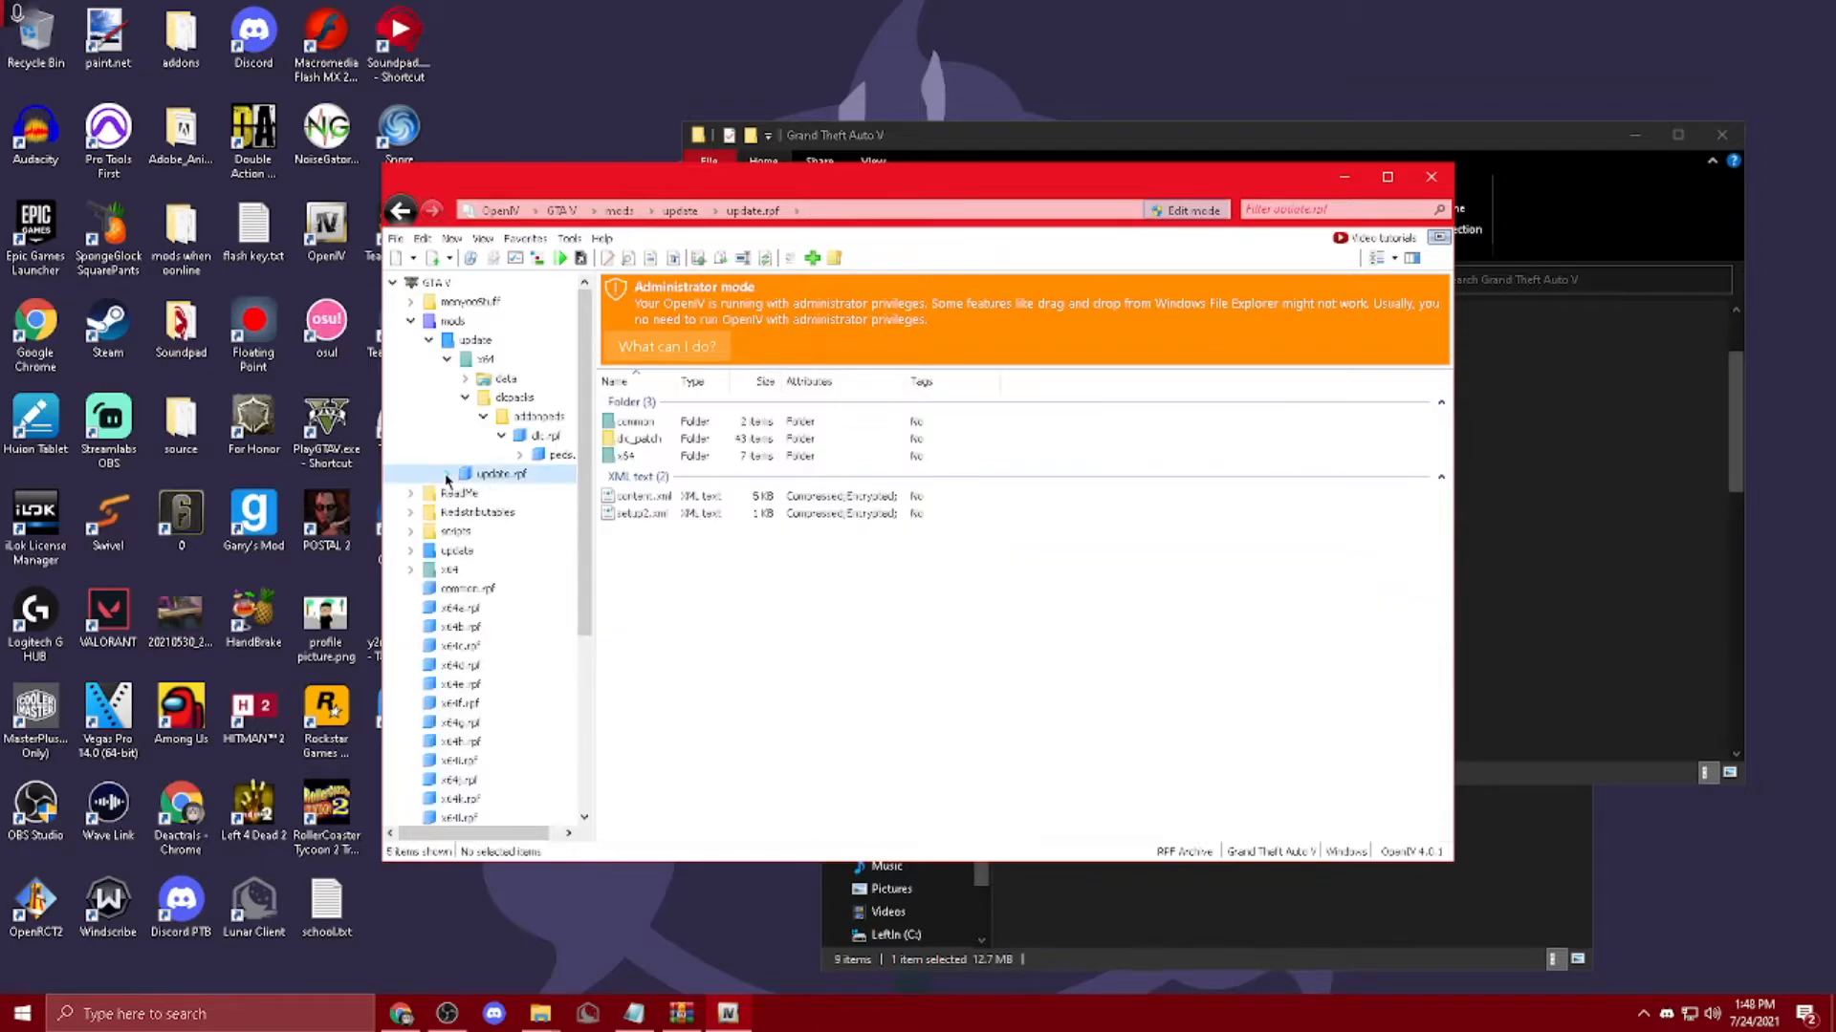
pyautogui.click(559, 455)
pyautogui.click(1479, 386)
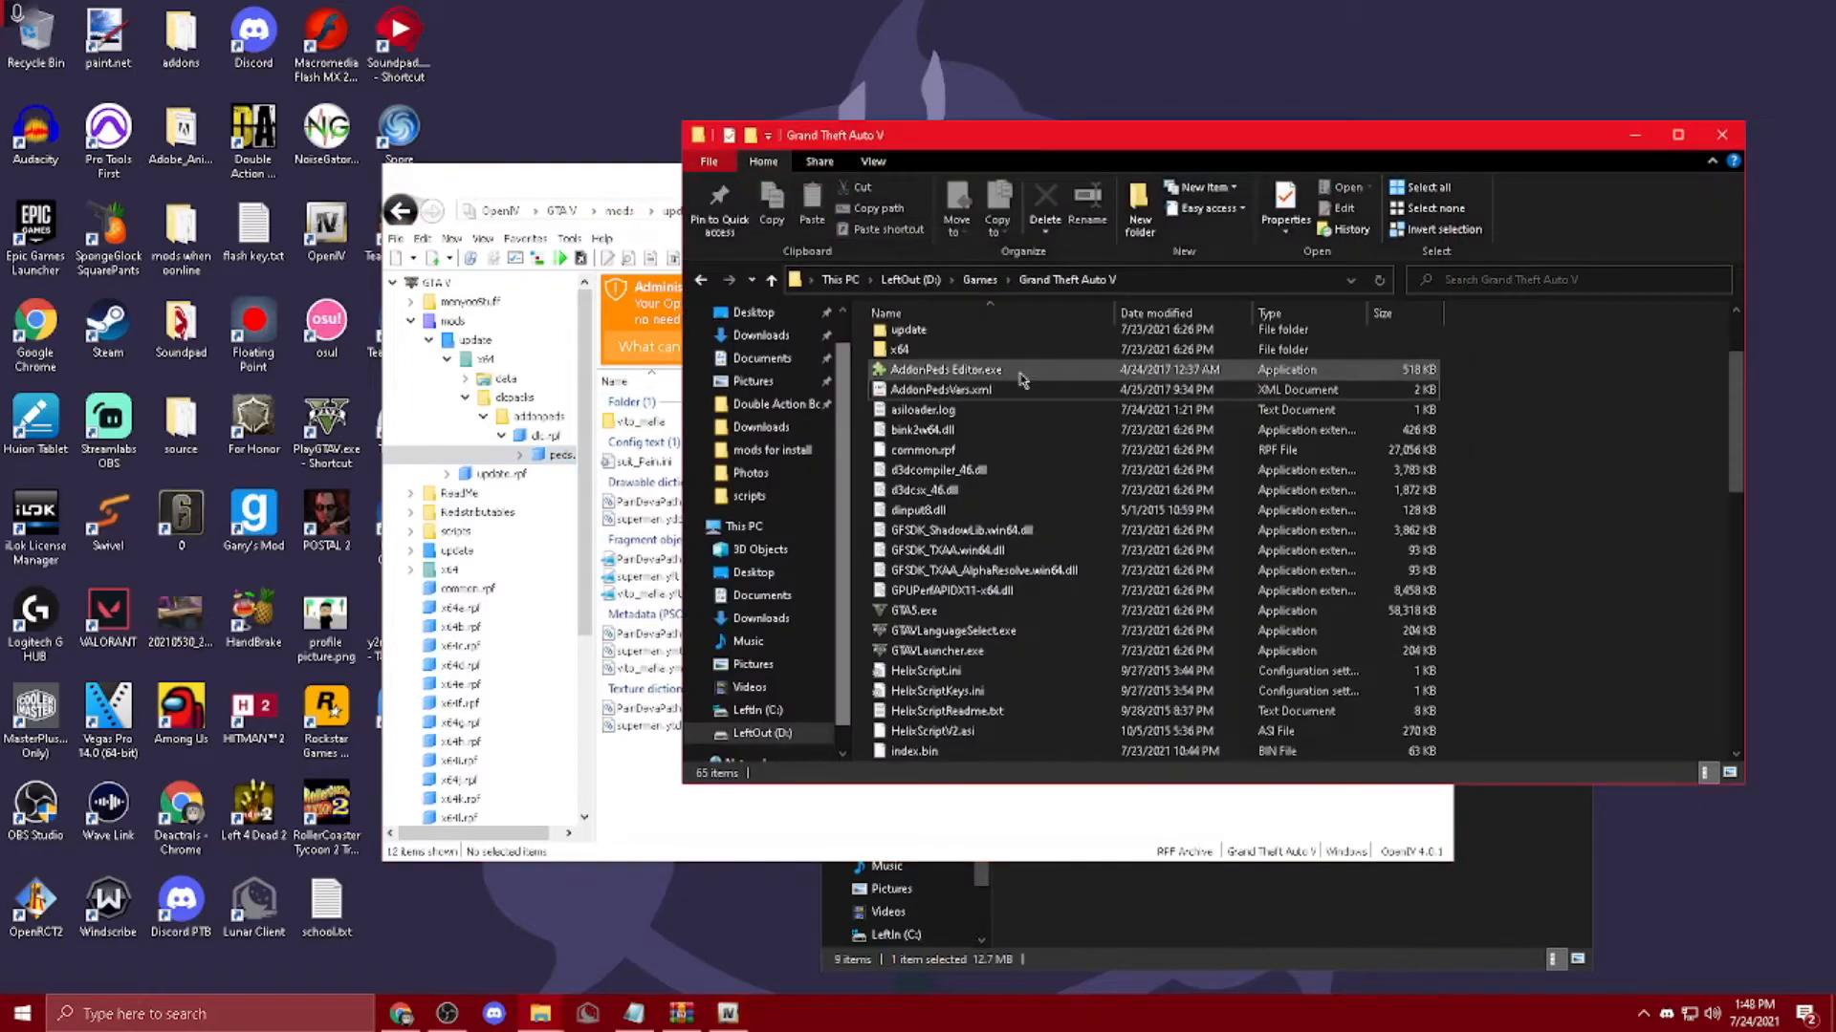
pyautogui.click(568, 192)
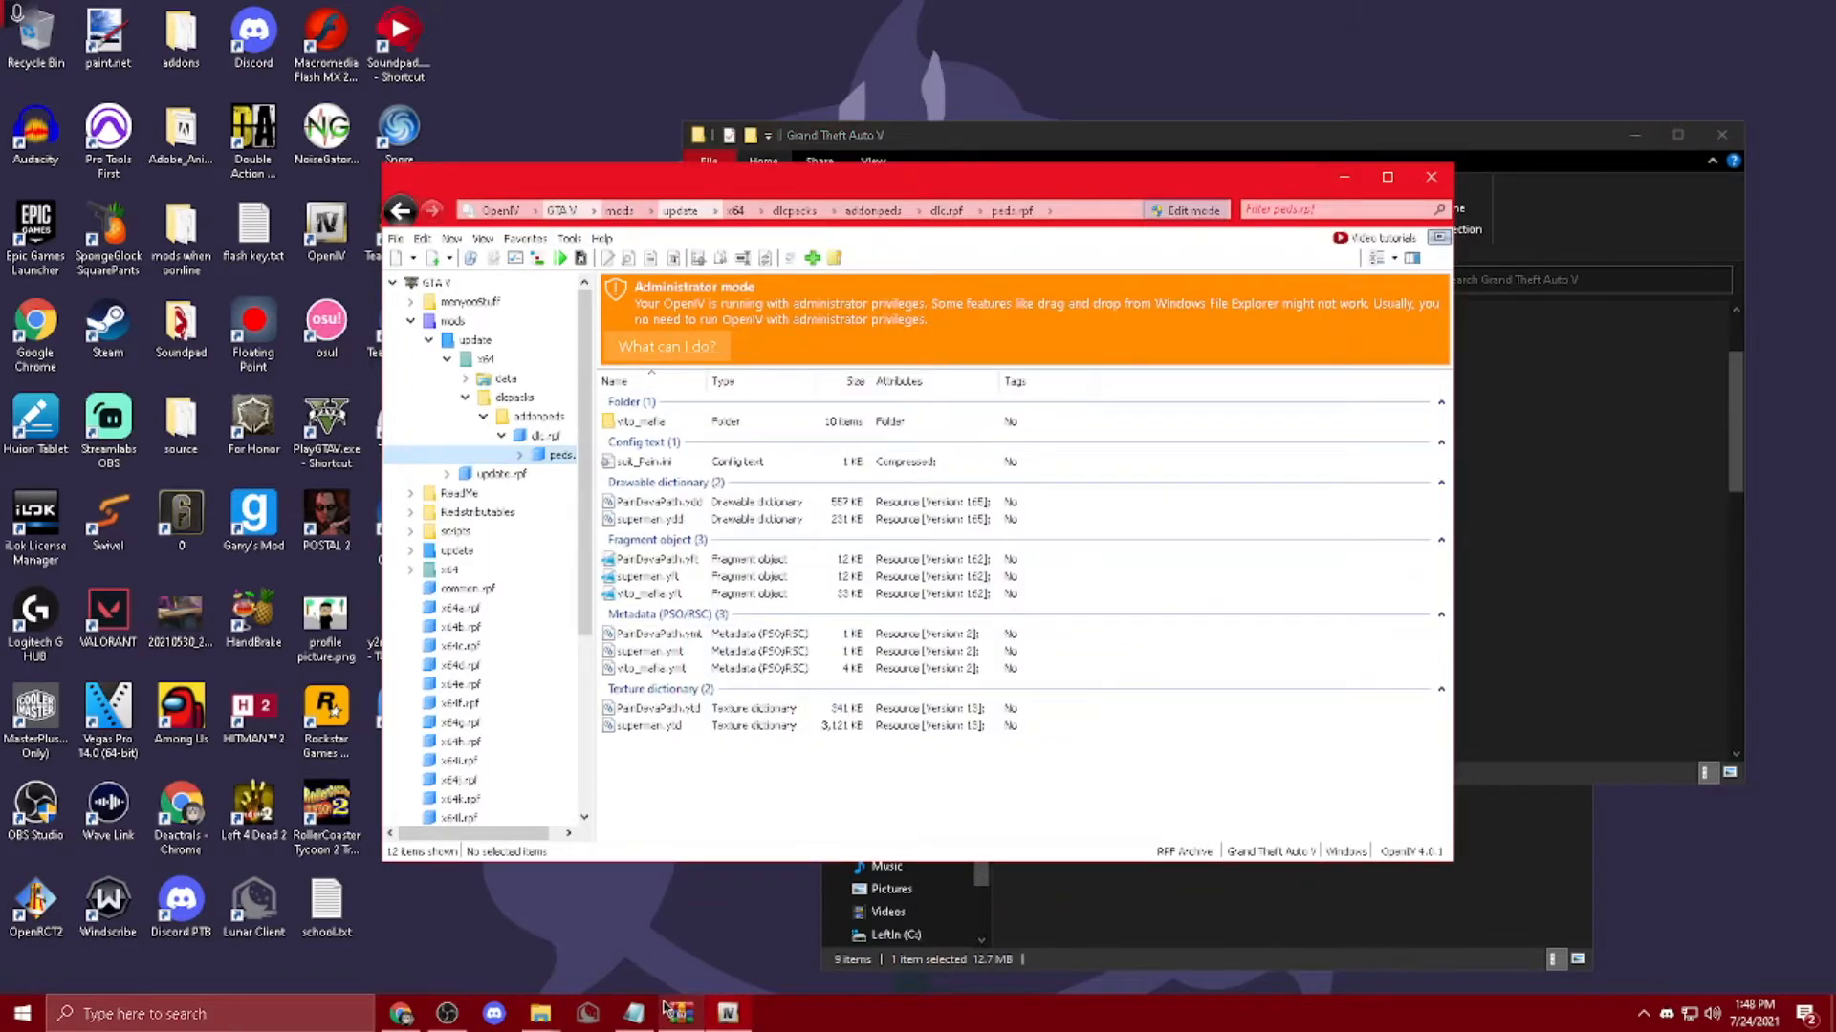
# Step: Open the ped addon subfolder of the "mods when oonline" folder and place its window beside OpenIV's peds.rpf file list
pyautogui.click(540, 1013)
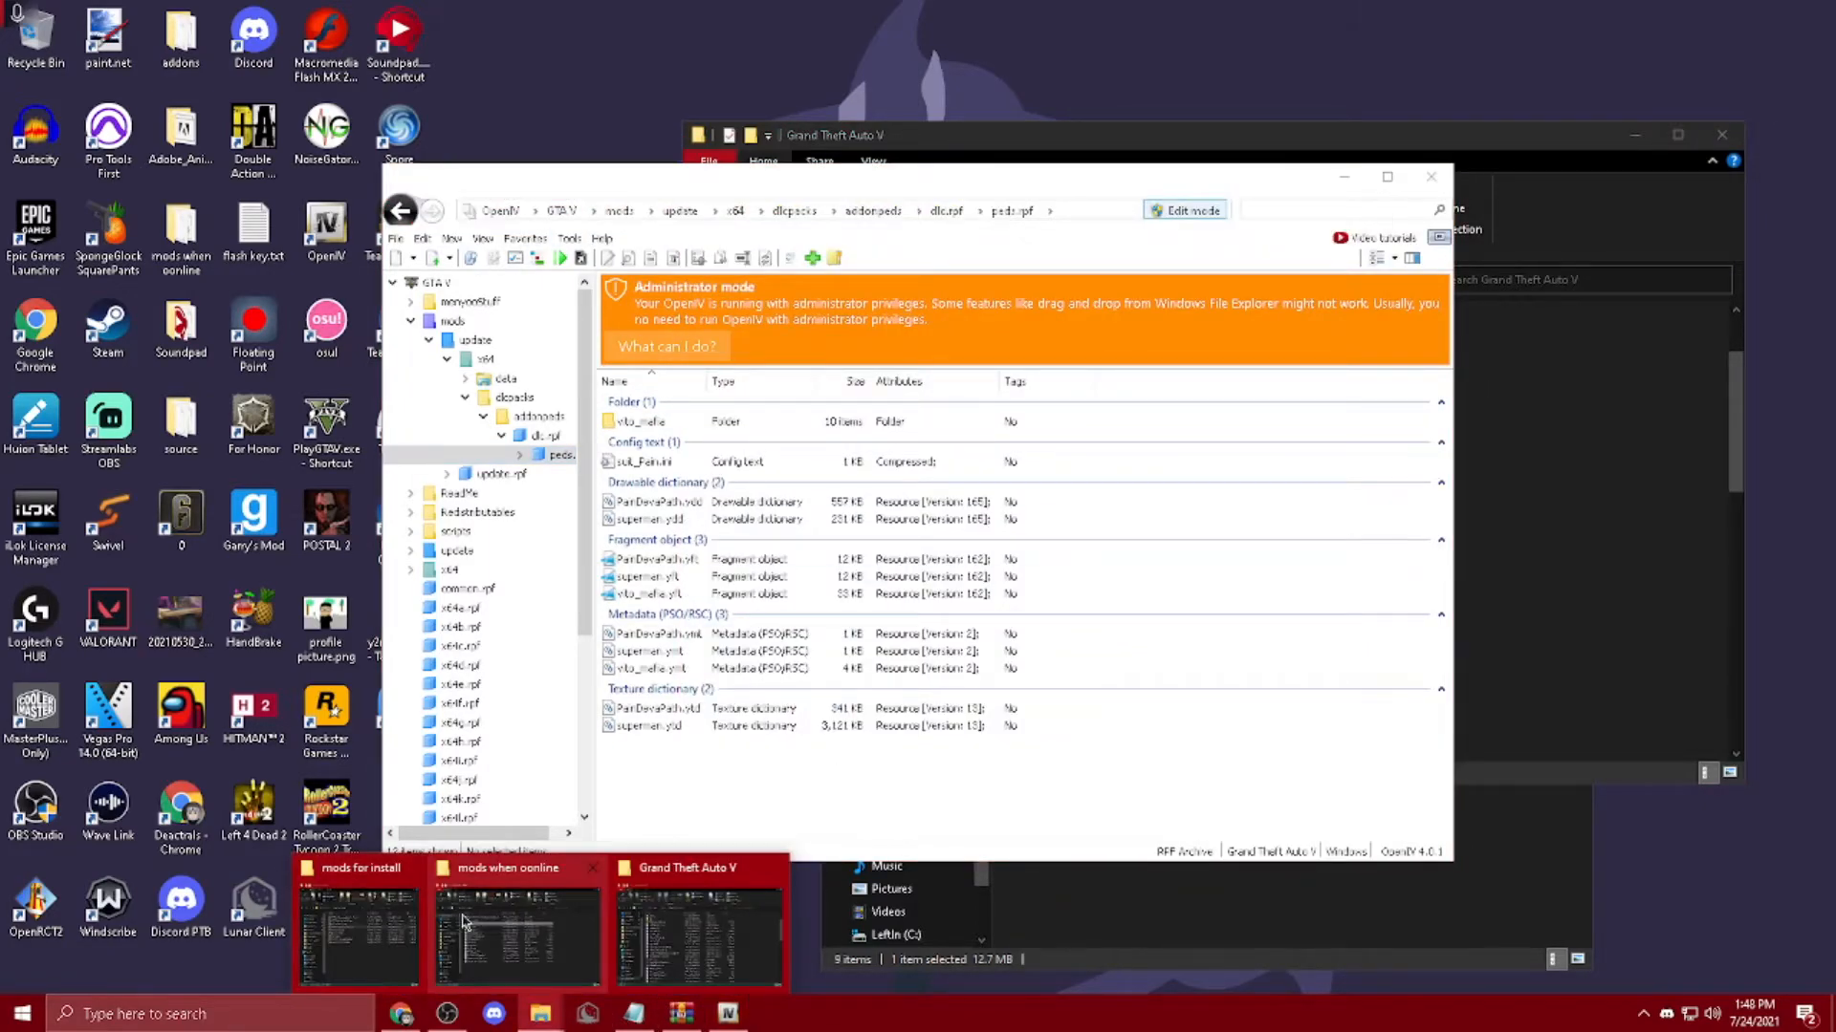
pyautogui.click(475, 911)
pyautogui.click(622, 337)
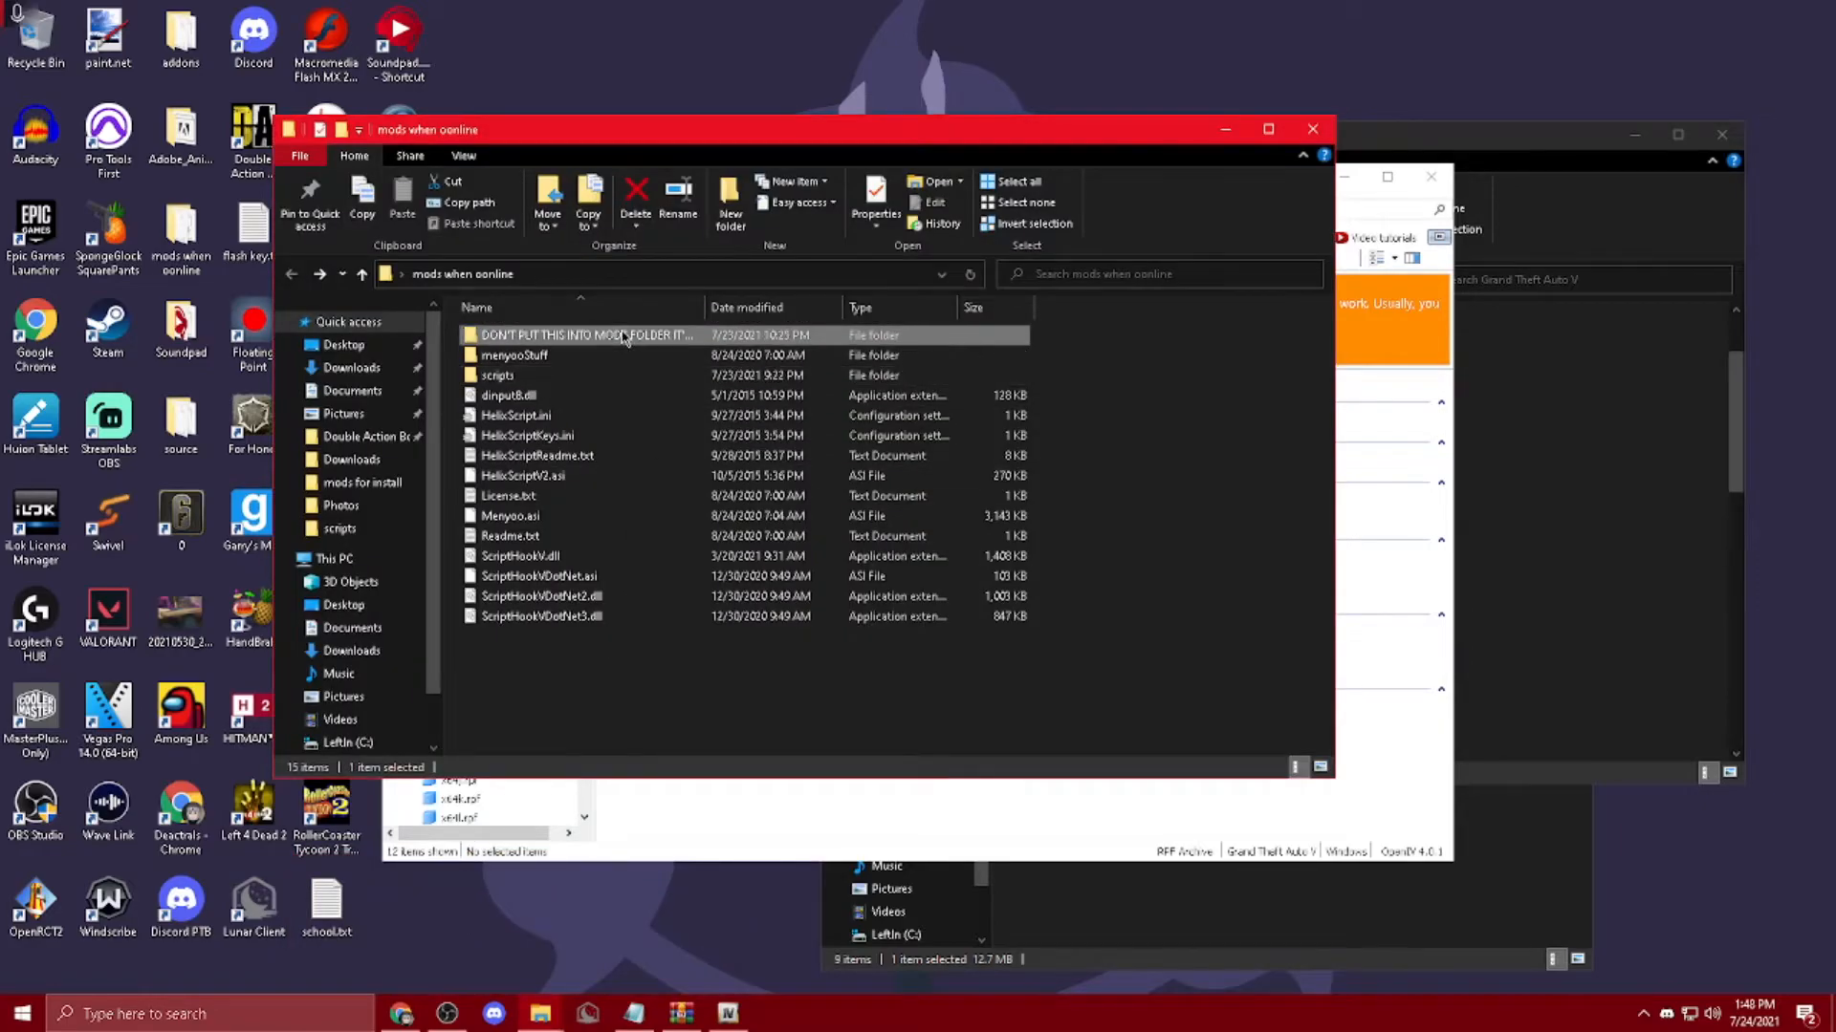
pyautogui.doubleClick(622, 336)
pyautogui.moveTo(625, 133); pyautogui.dragTo(1630, 145)
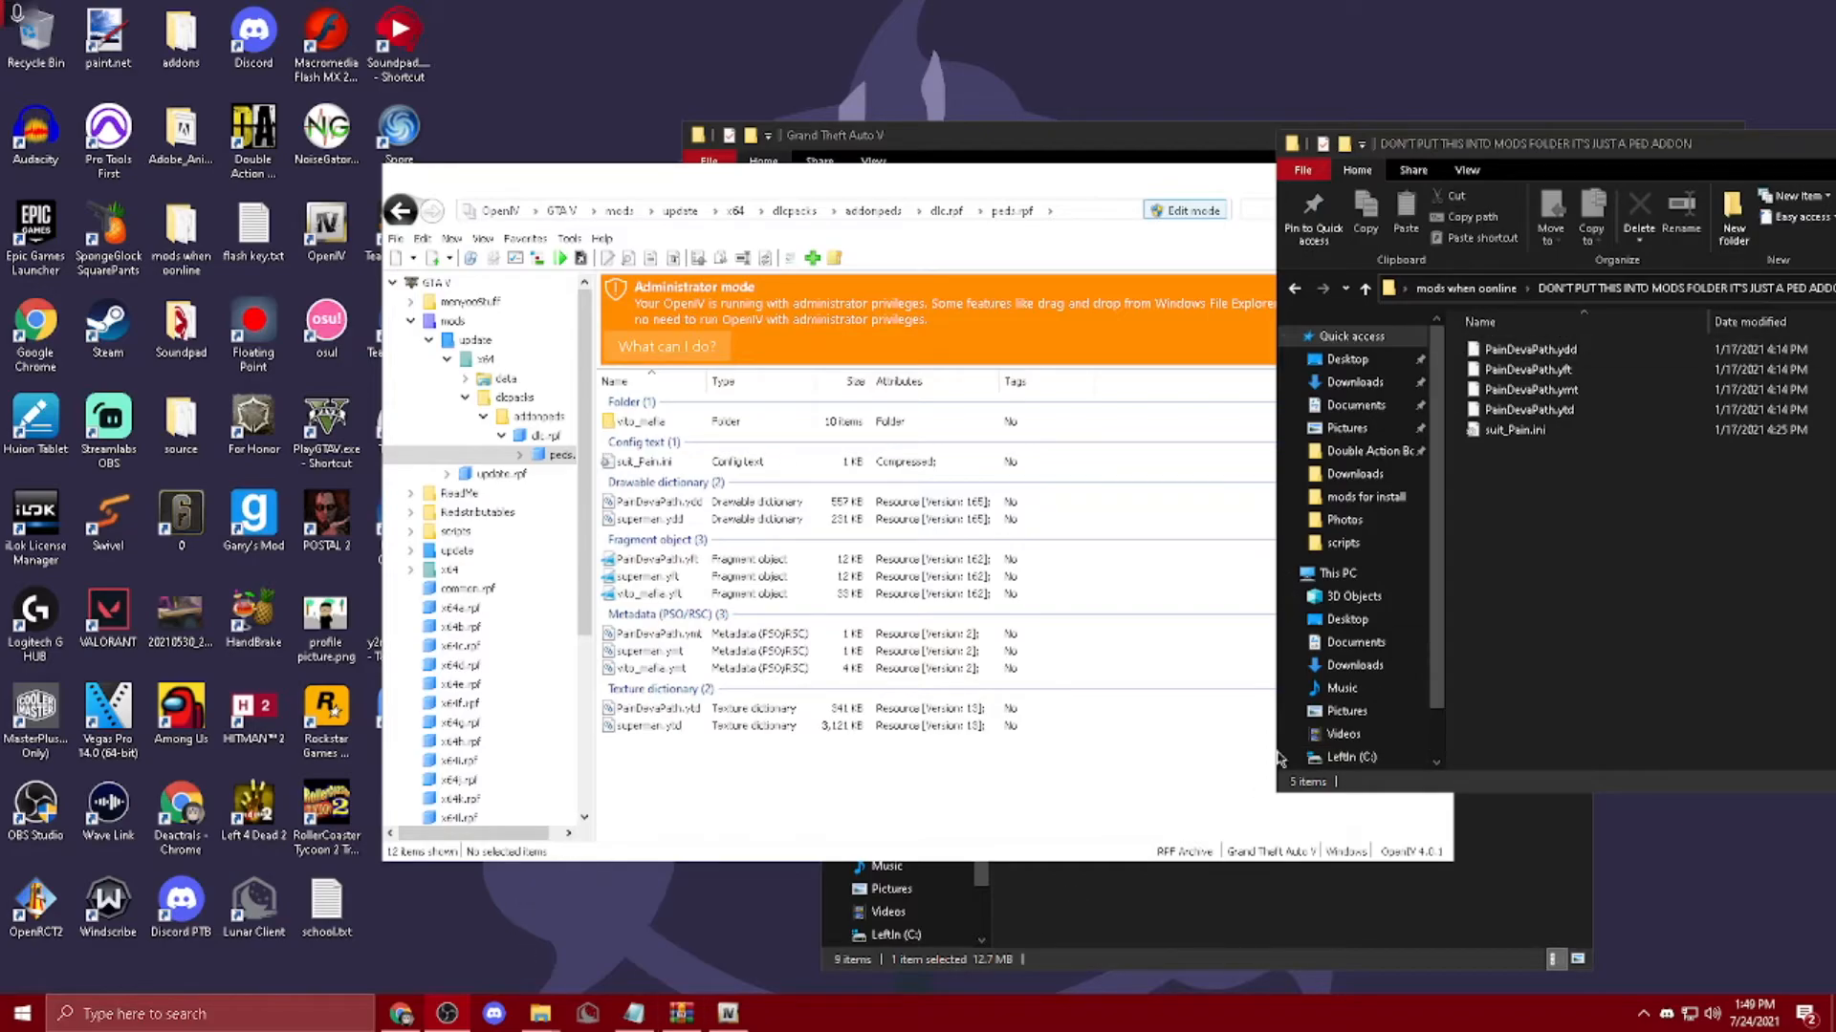
pyautogui.moveTo(1475, 153); pyautogui.dragTo(1421, 153)
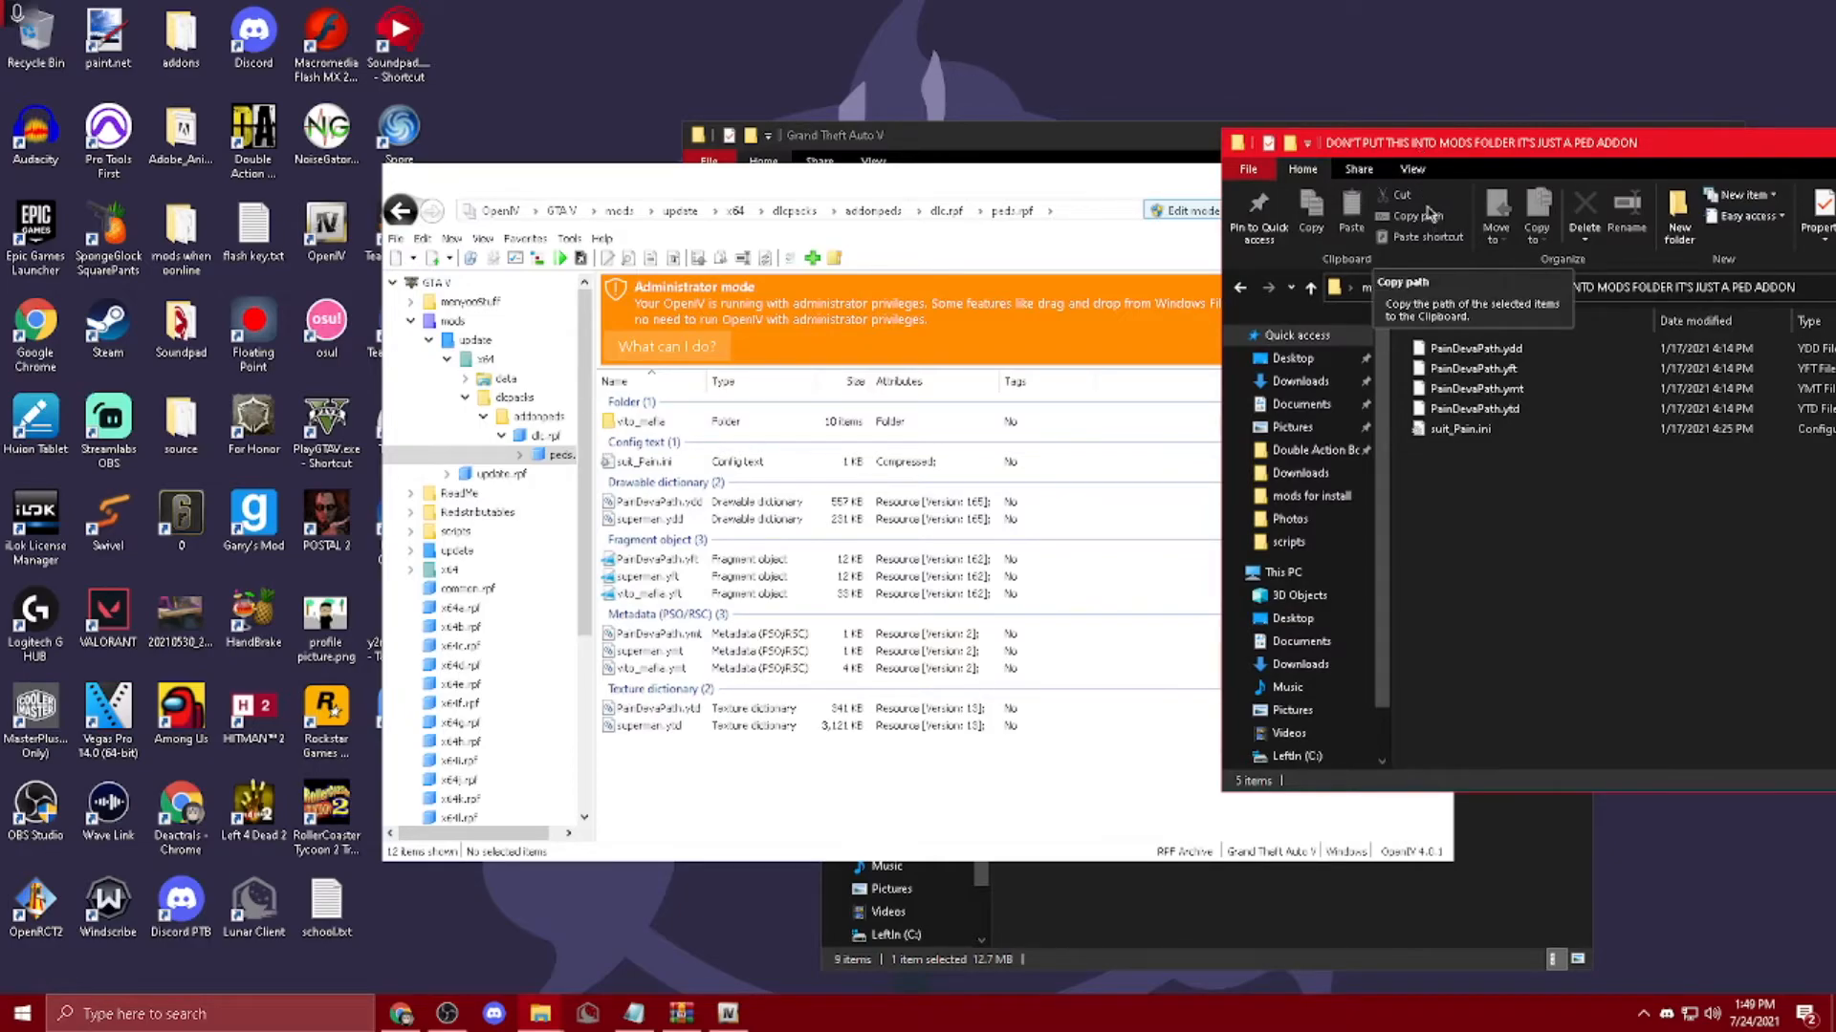
# Step: Select the PainDevaPath files and suit_Pain.ini to show which ped files belong in peds.rpf, and clear the selection
pyautogui.moveTo(1567, 495); pyautogui.dragTo(1562, 348)
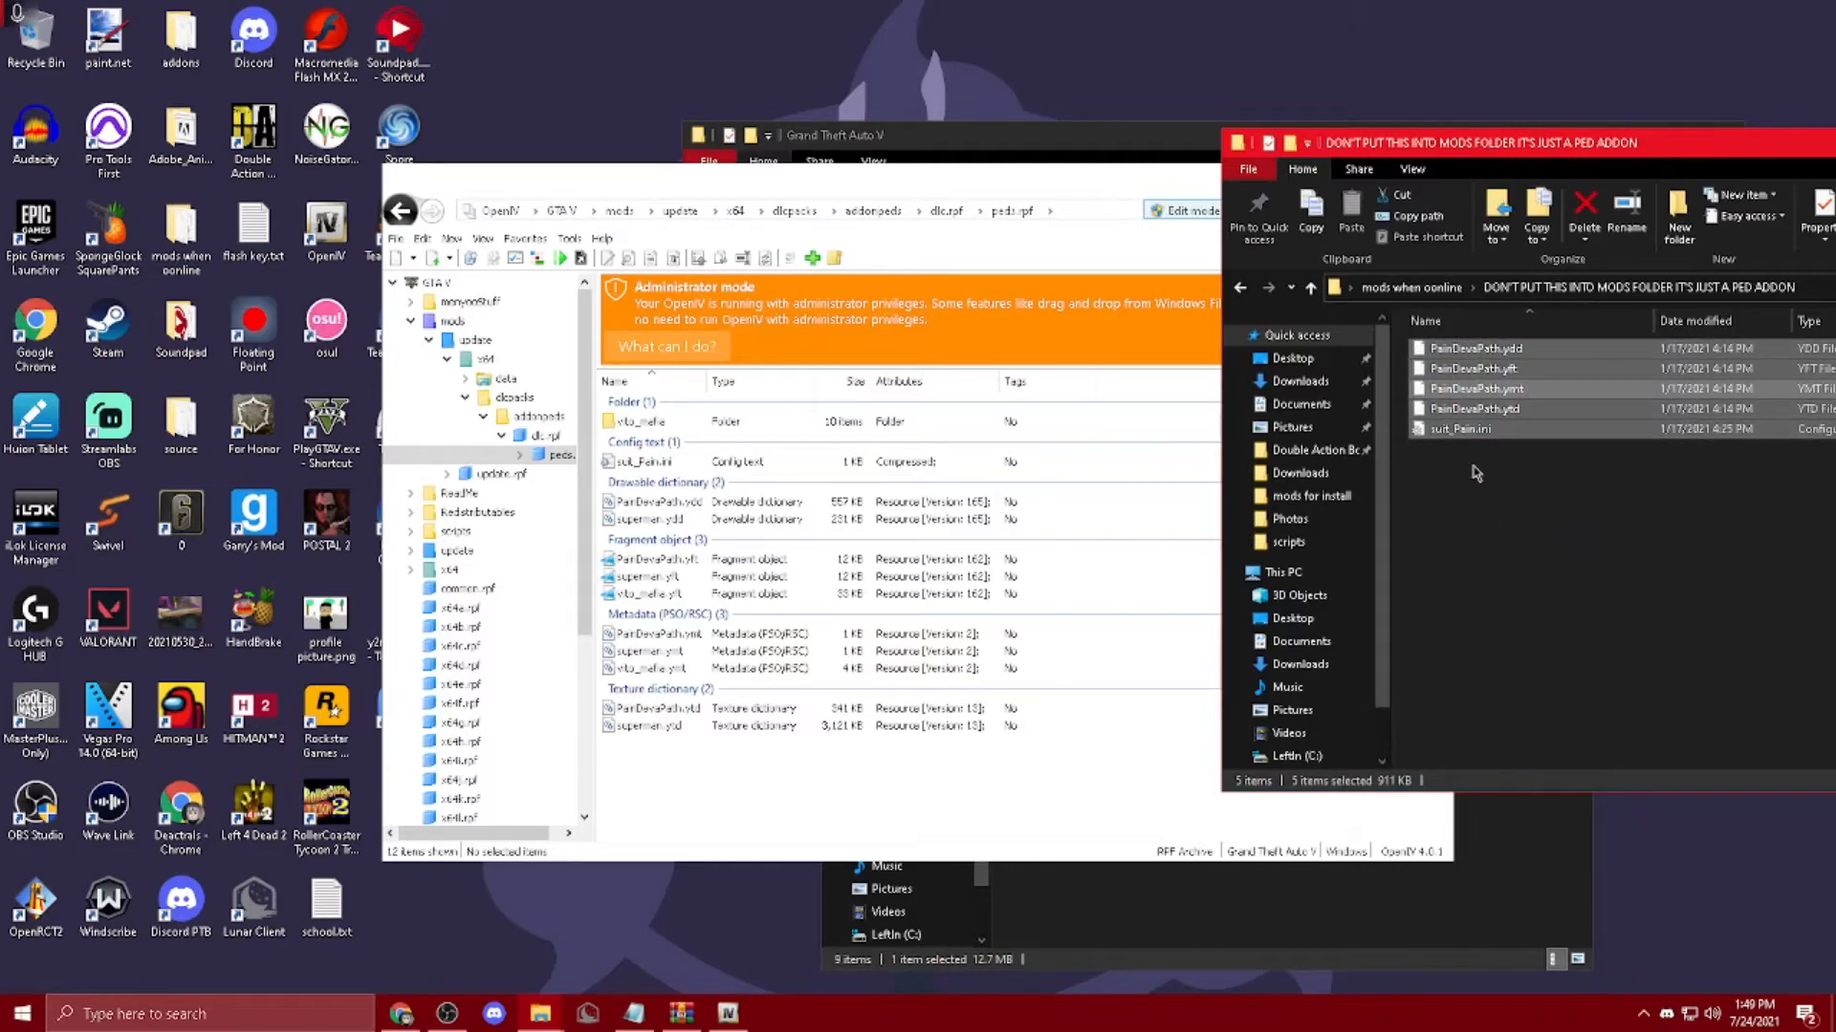
pyautogui.moveTo(1477, 350); pyautogui.dragTo(1736, 521)
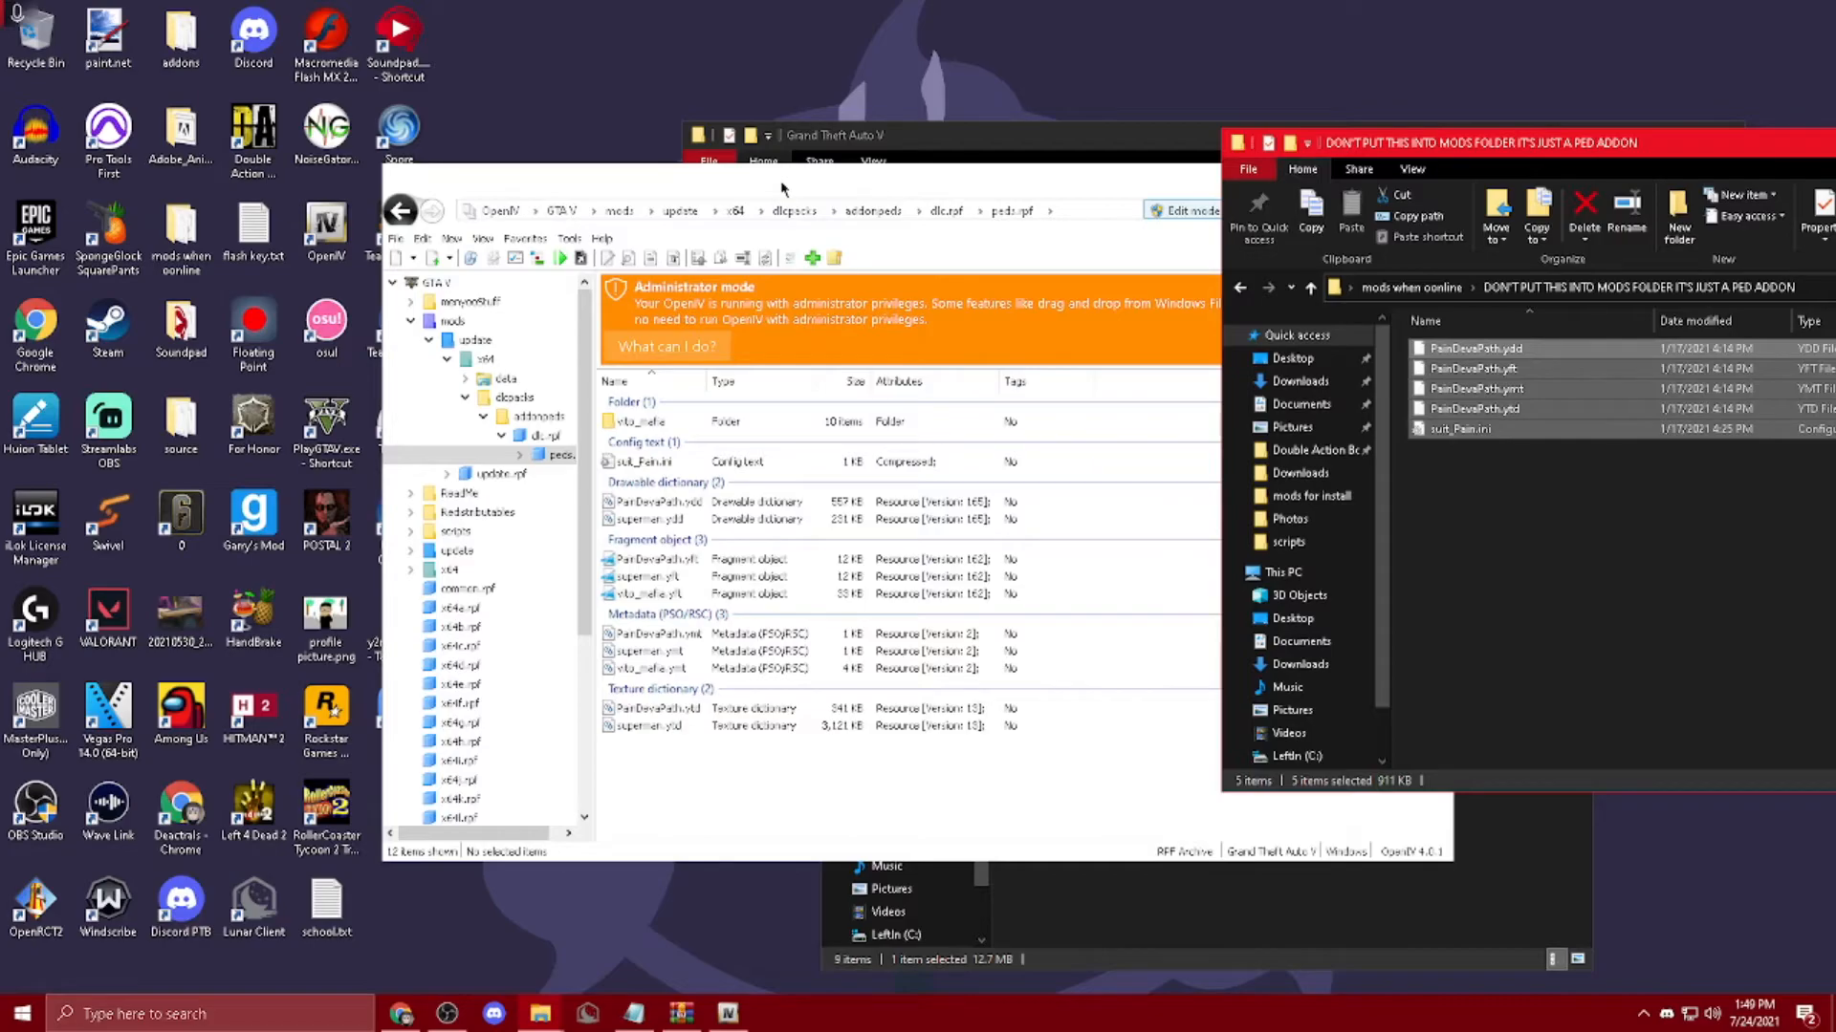
pyautogui.moveTo(1656, 495); pyautogui.dragTo(1647, 344)
pyautogui.moveTo(1514, 470); pyautogui.dragTo(1513, 352)
pyautogui.click(1506, 467)
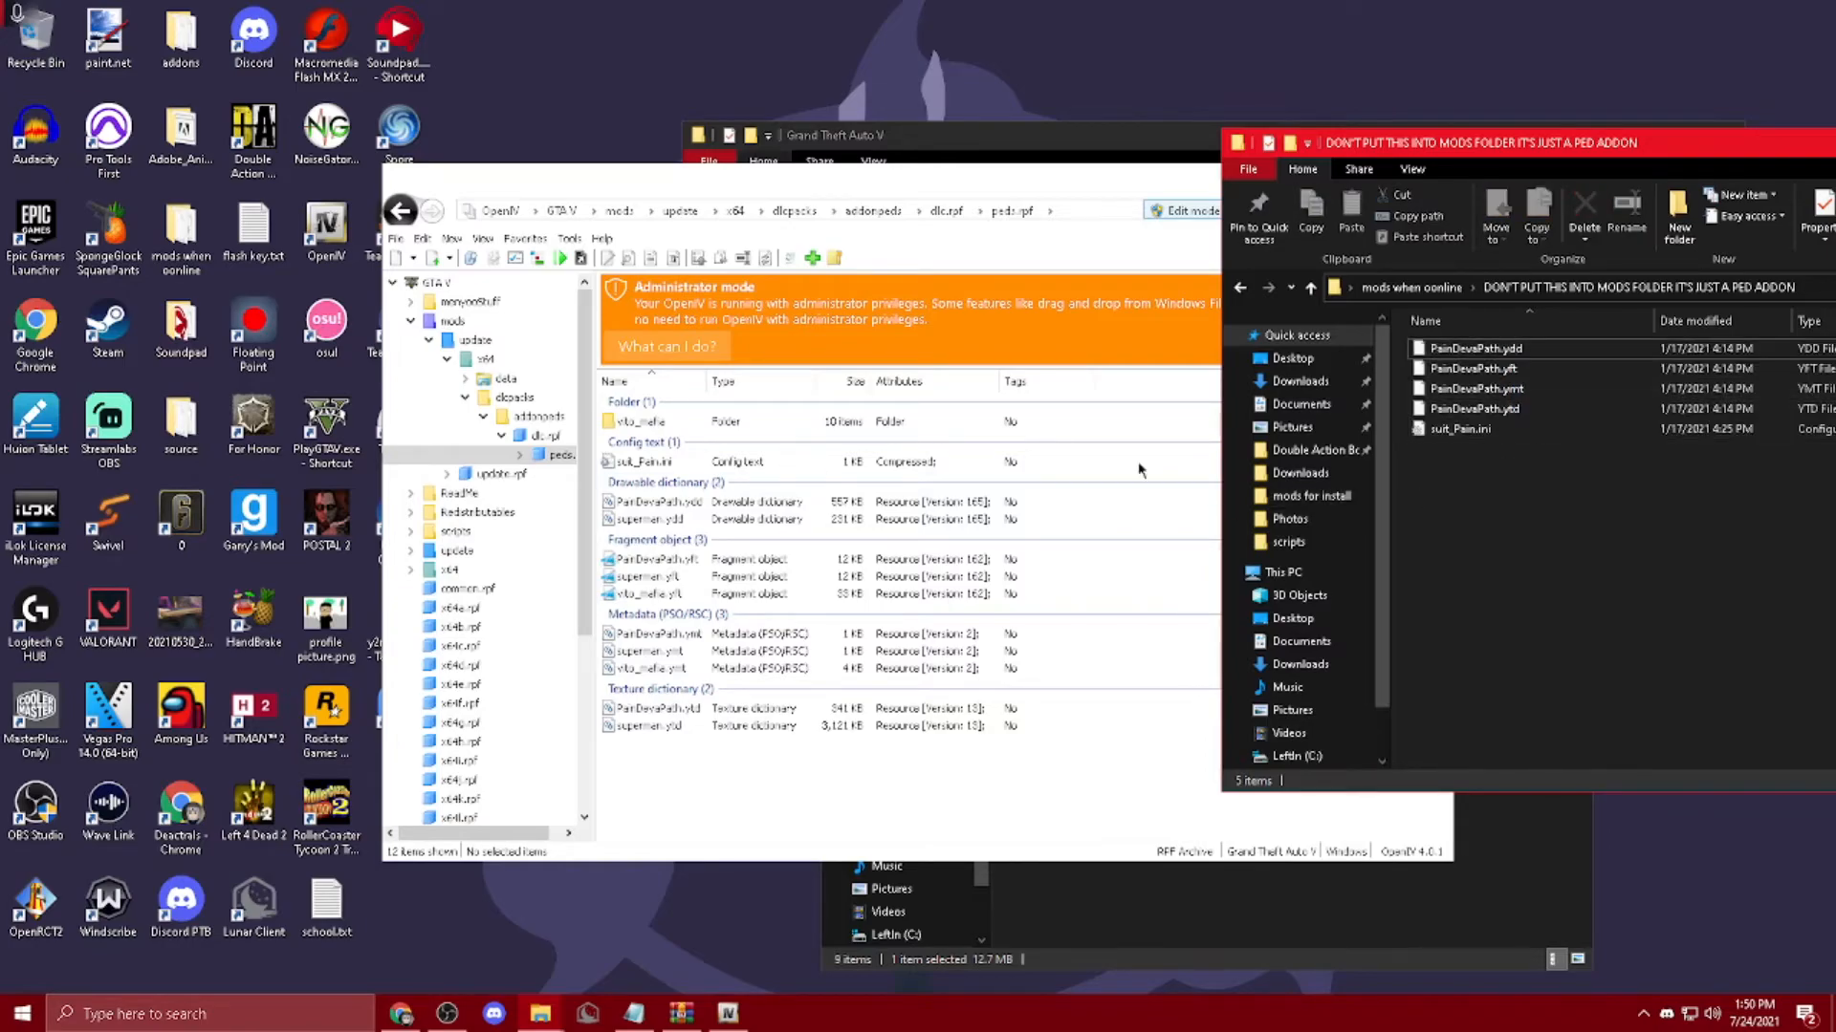
# Step: Switch to OpenIV, collapse the mods folder and return to the GTA V root folder
pyautogui.click(747, 188)
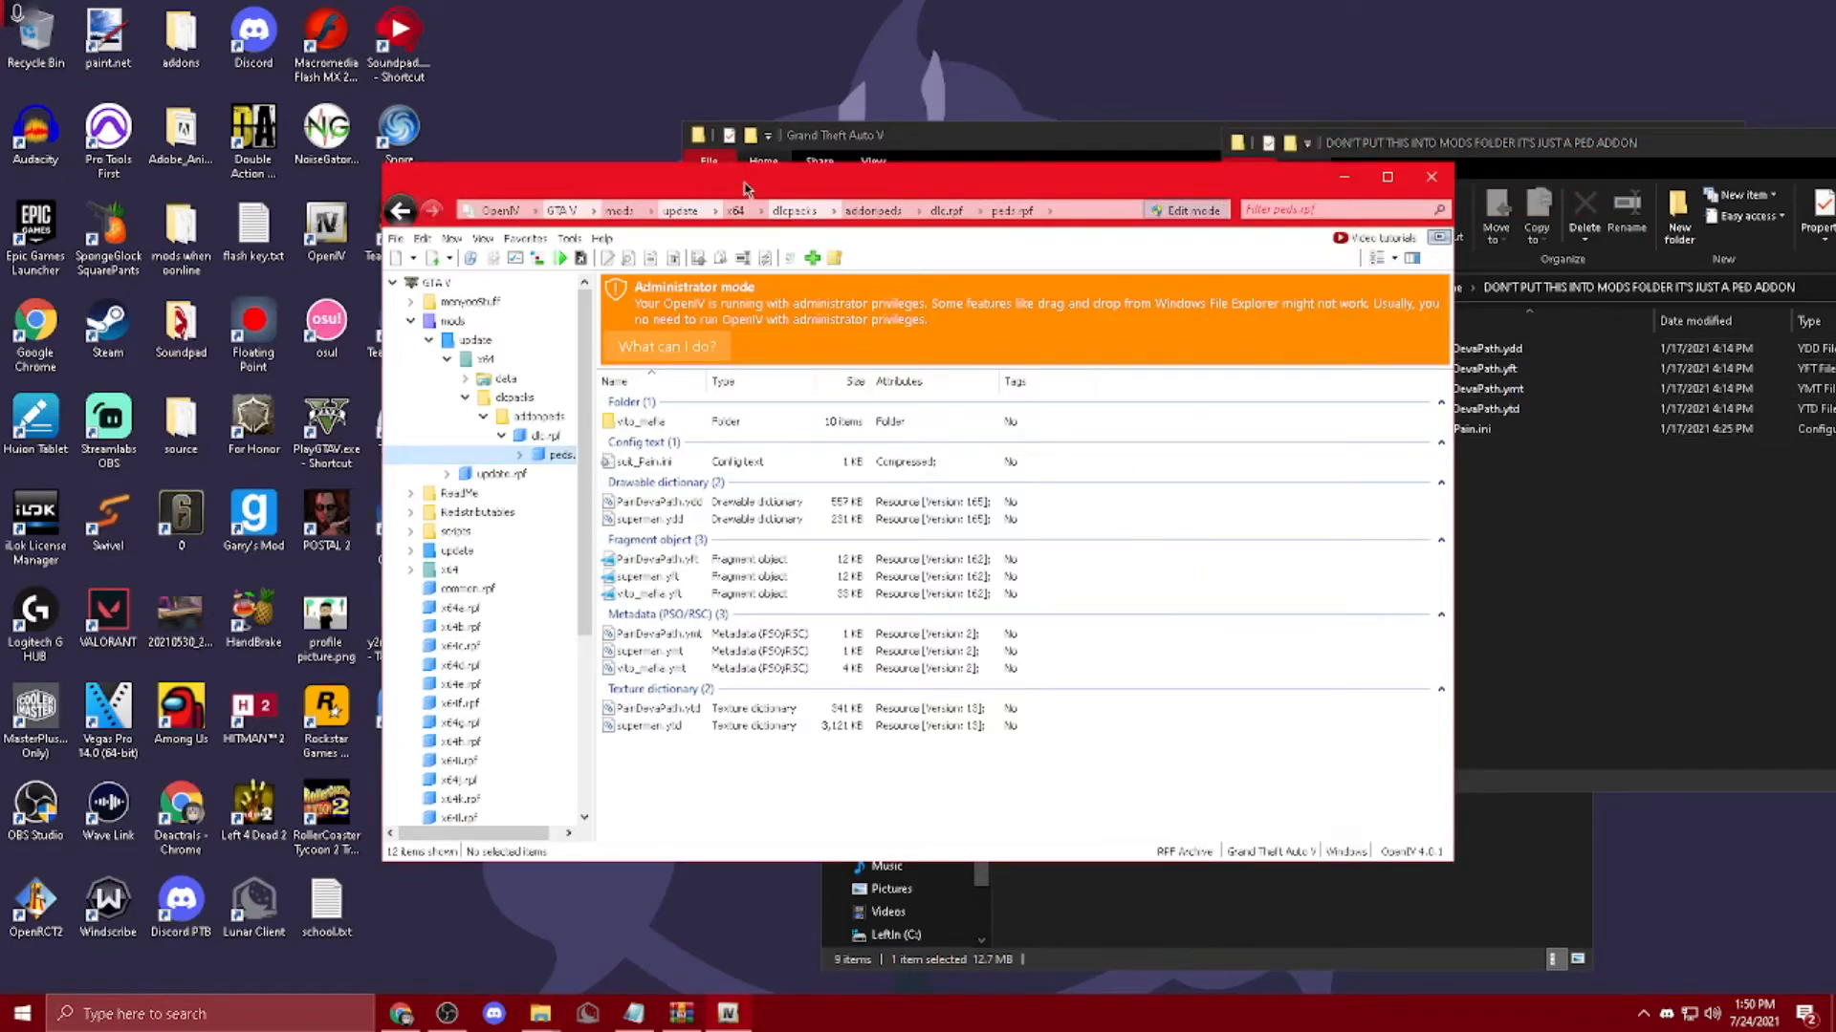
pyautogui.click(414, 321)
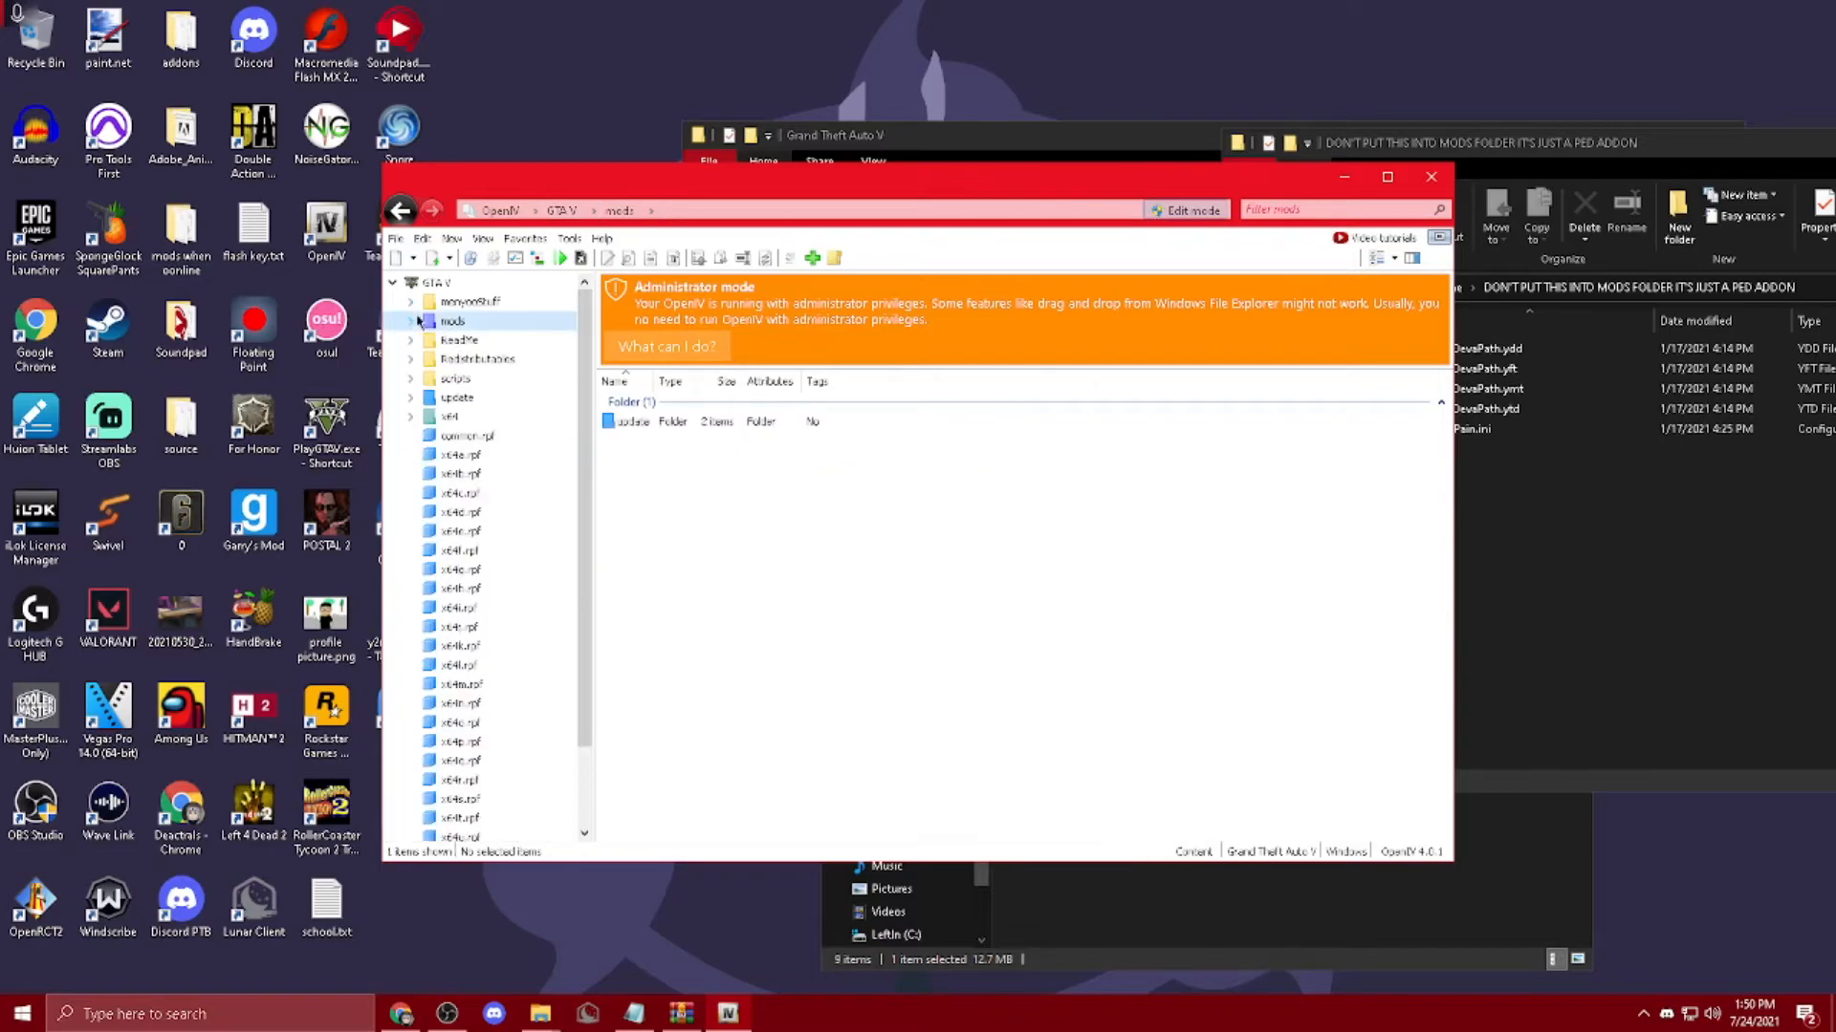
pyautogui.click(435, 283)
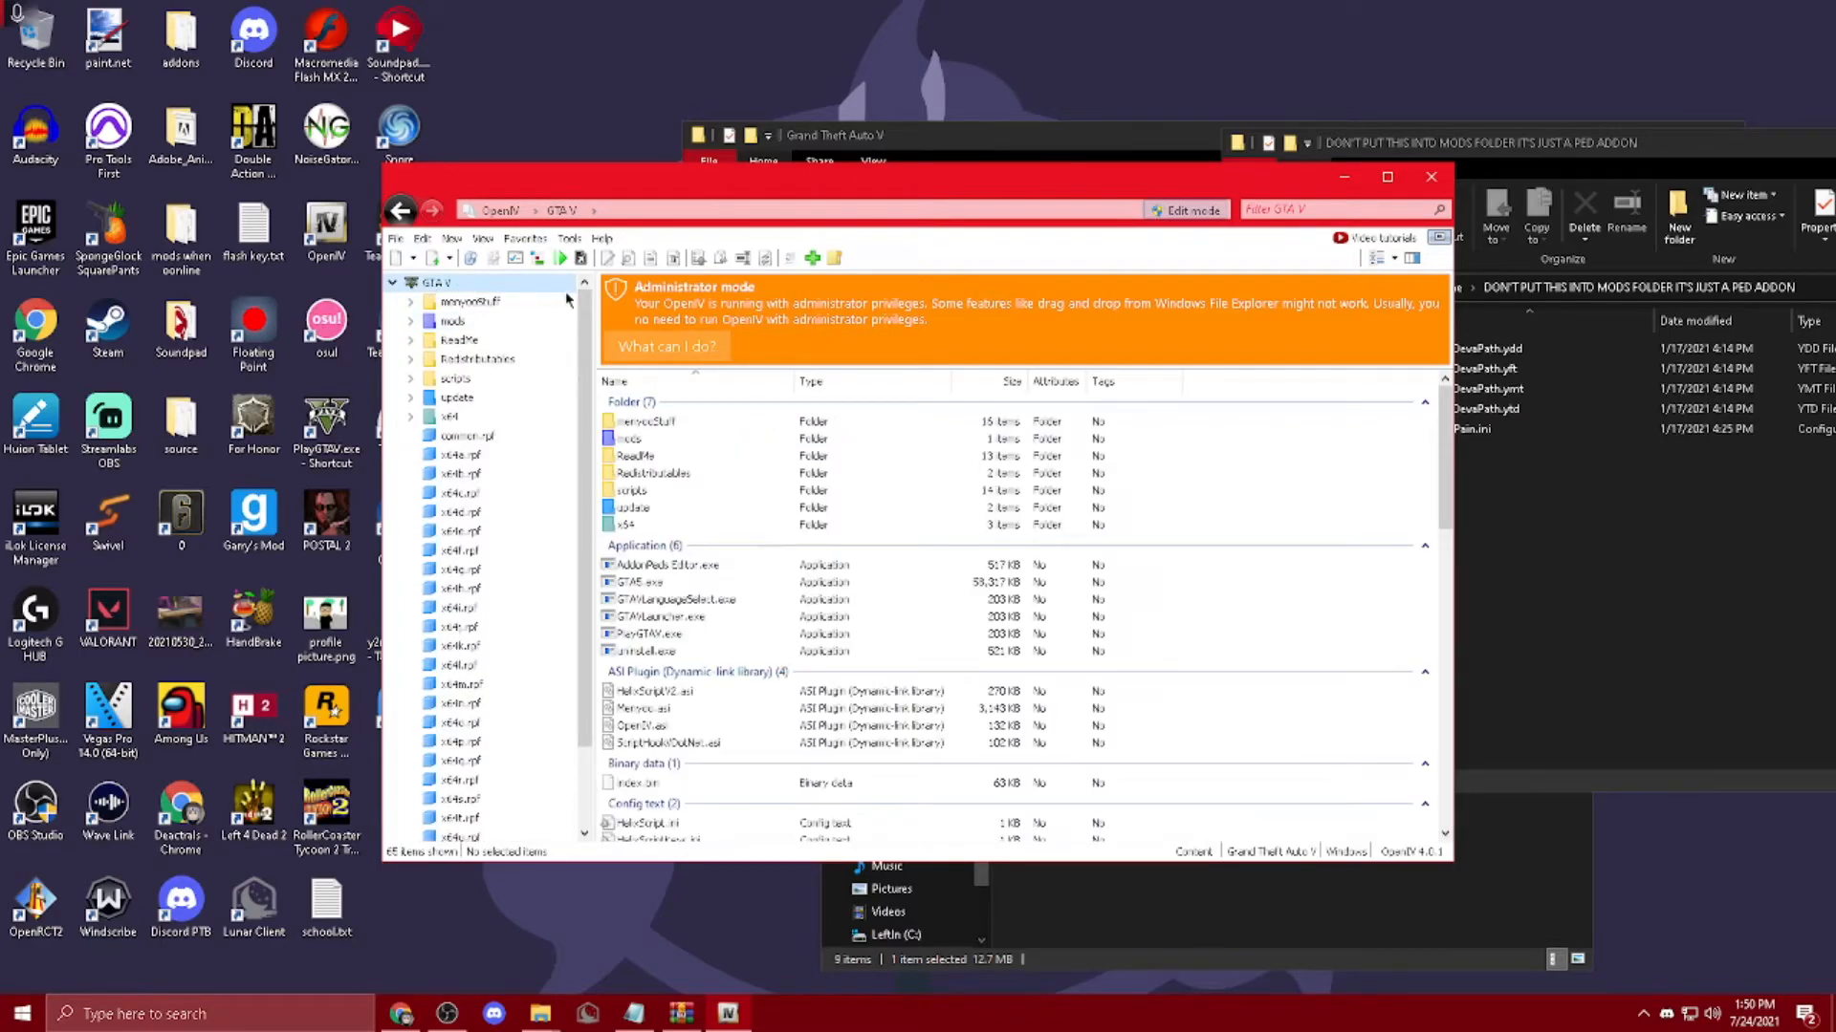
# Step: Run AddonPeds Editor.exe from the Grand Theft Auto V folder as administrator and allow it to make changes
pyautogui.click(925, 140)
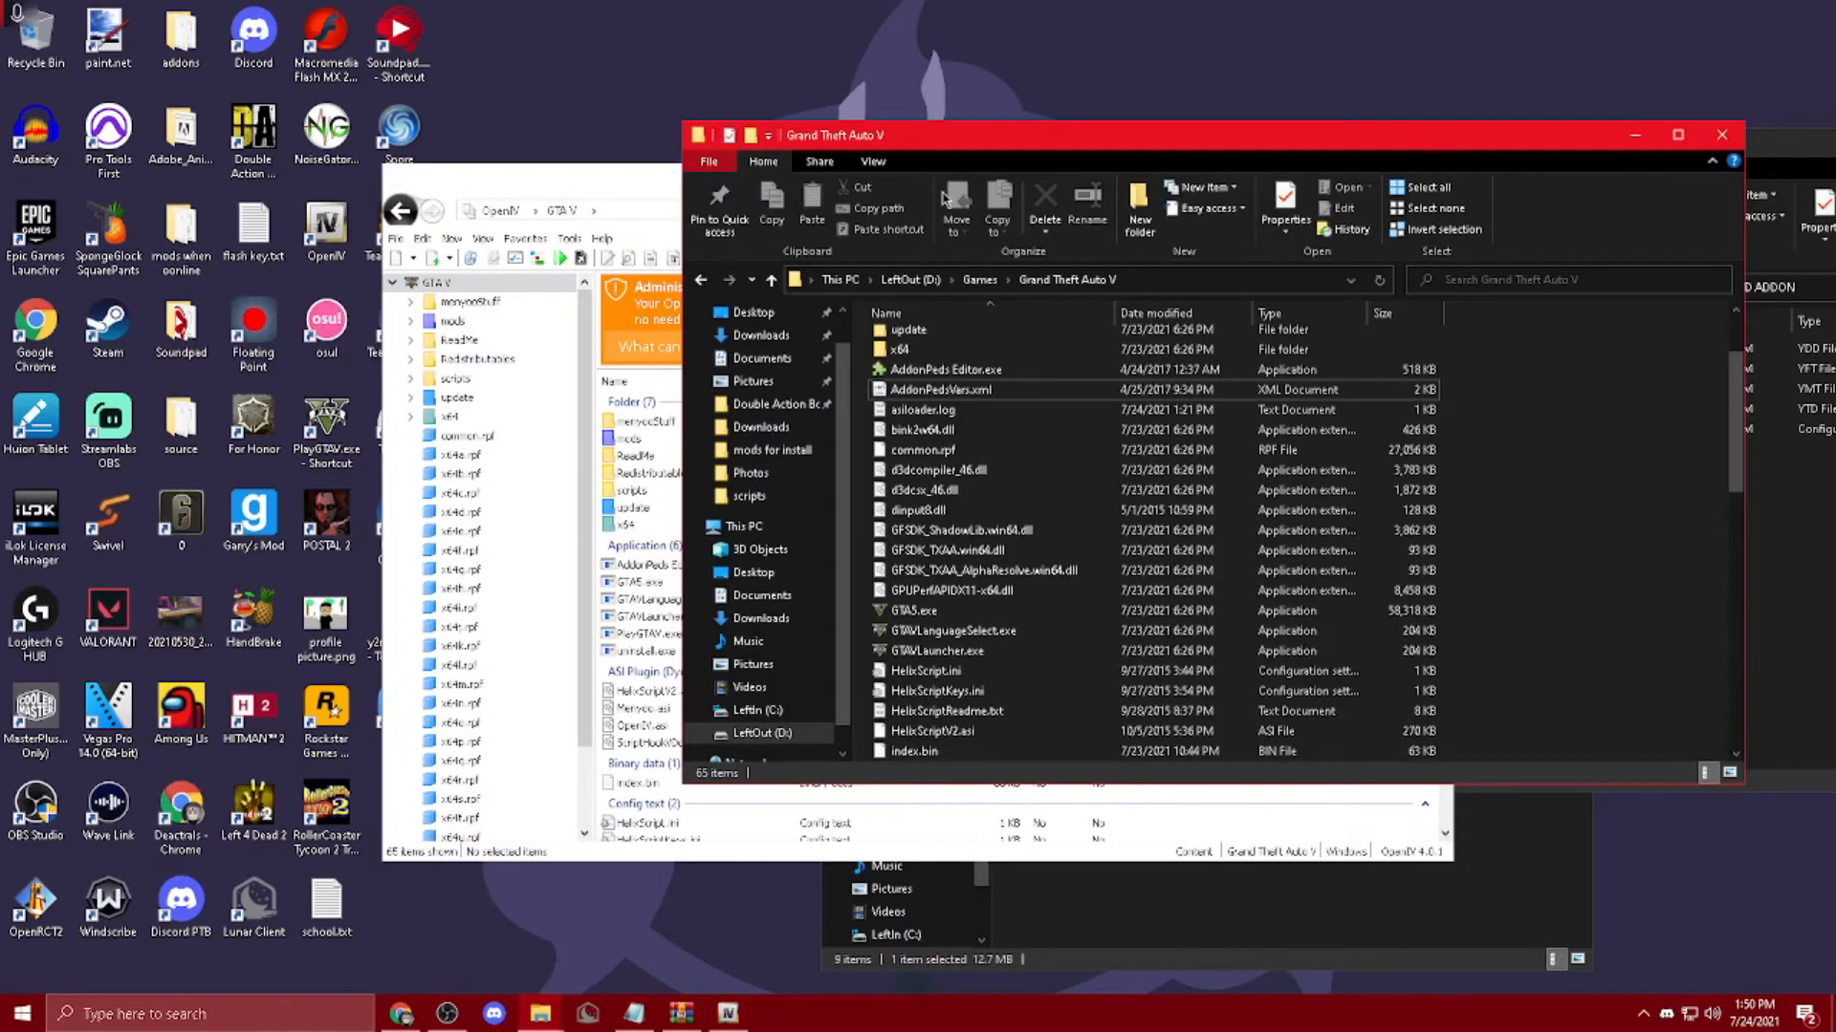
pyautogui.scroll(2, 956, 502)
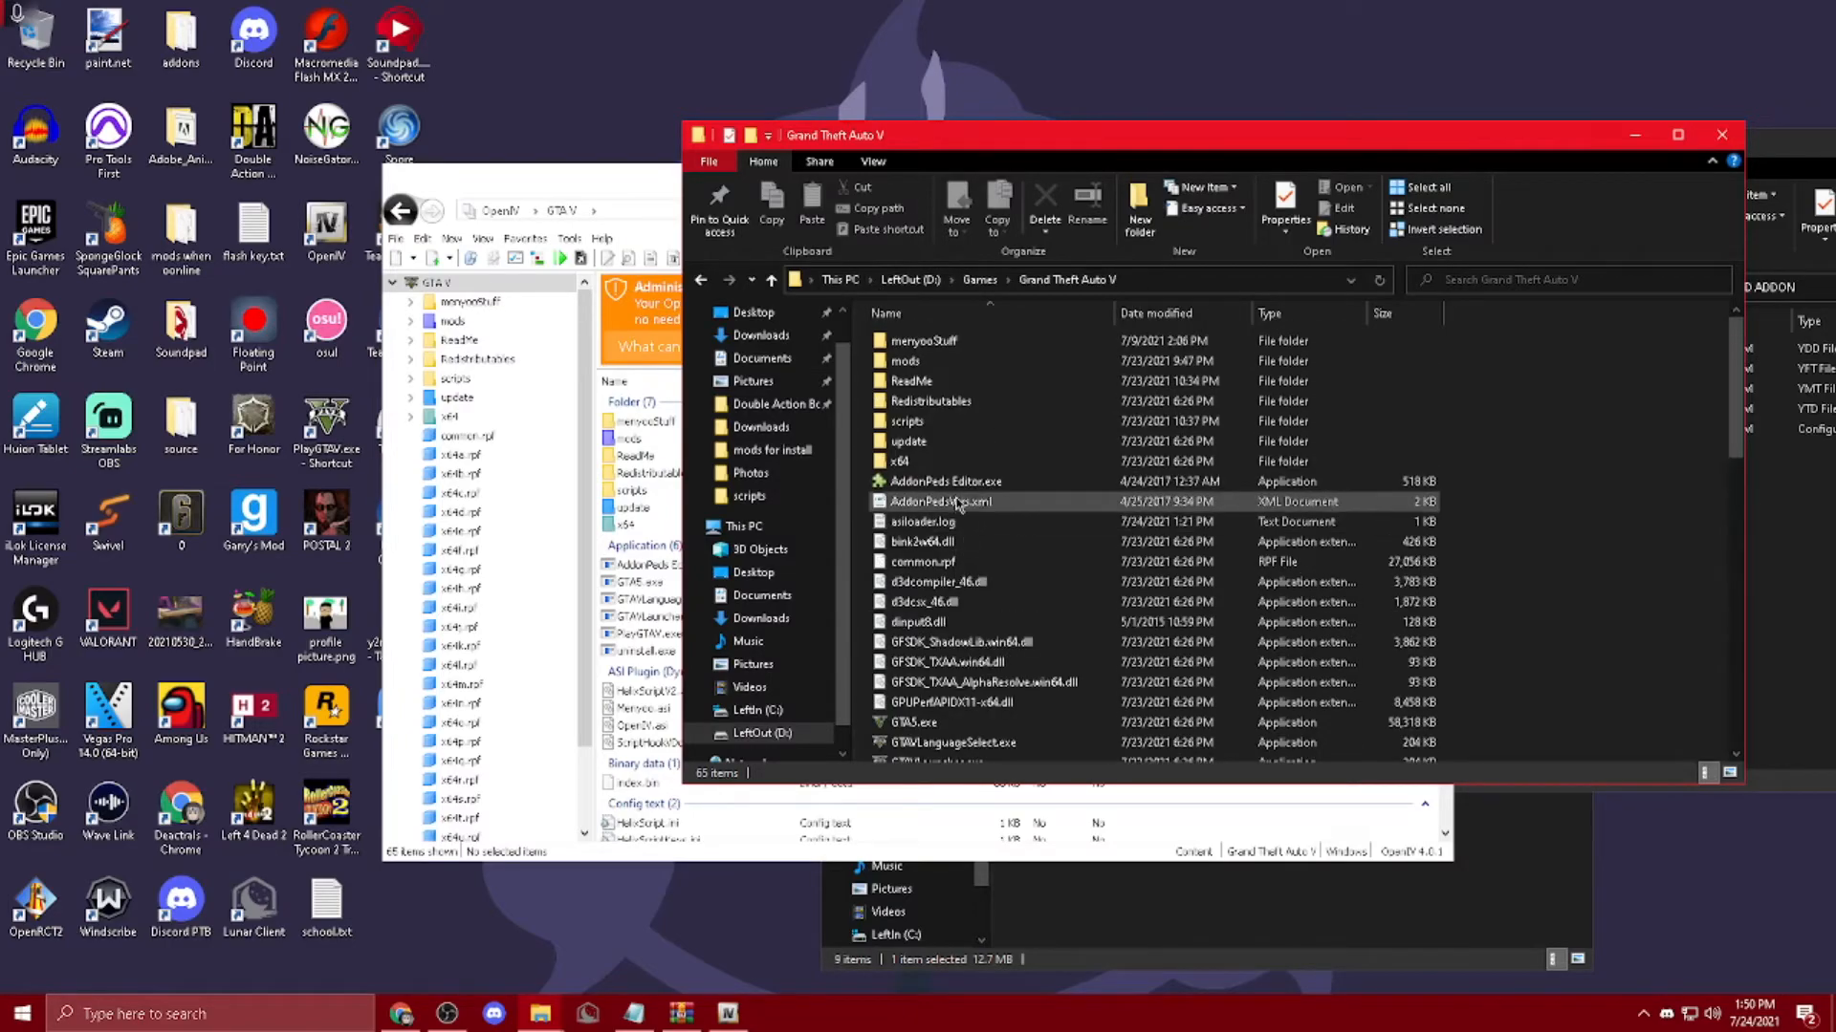
pyautogui.click(959, 485)
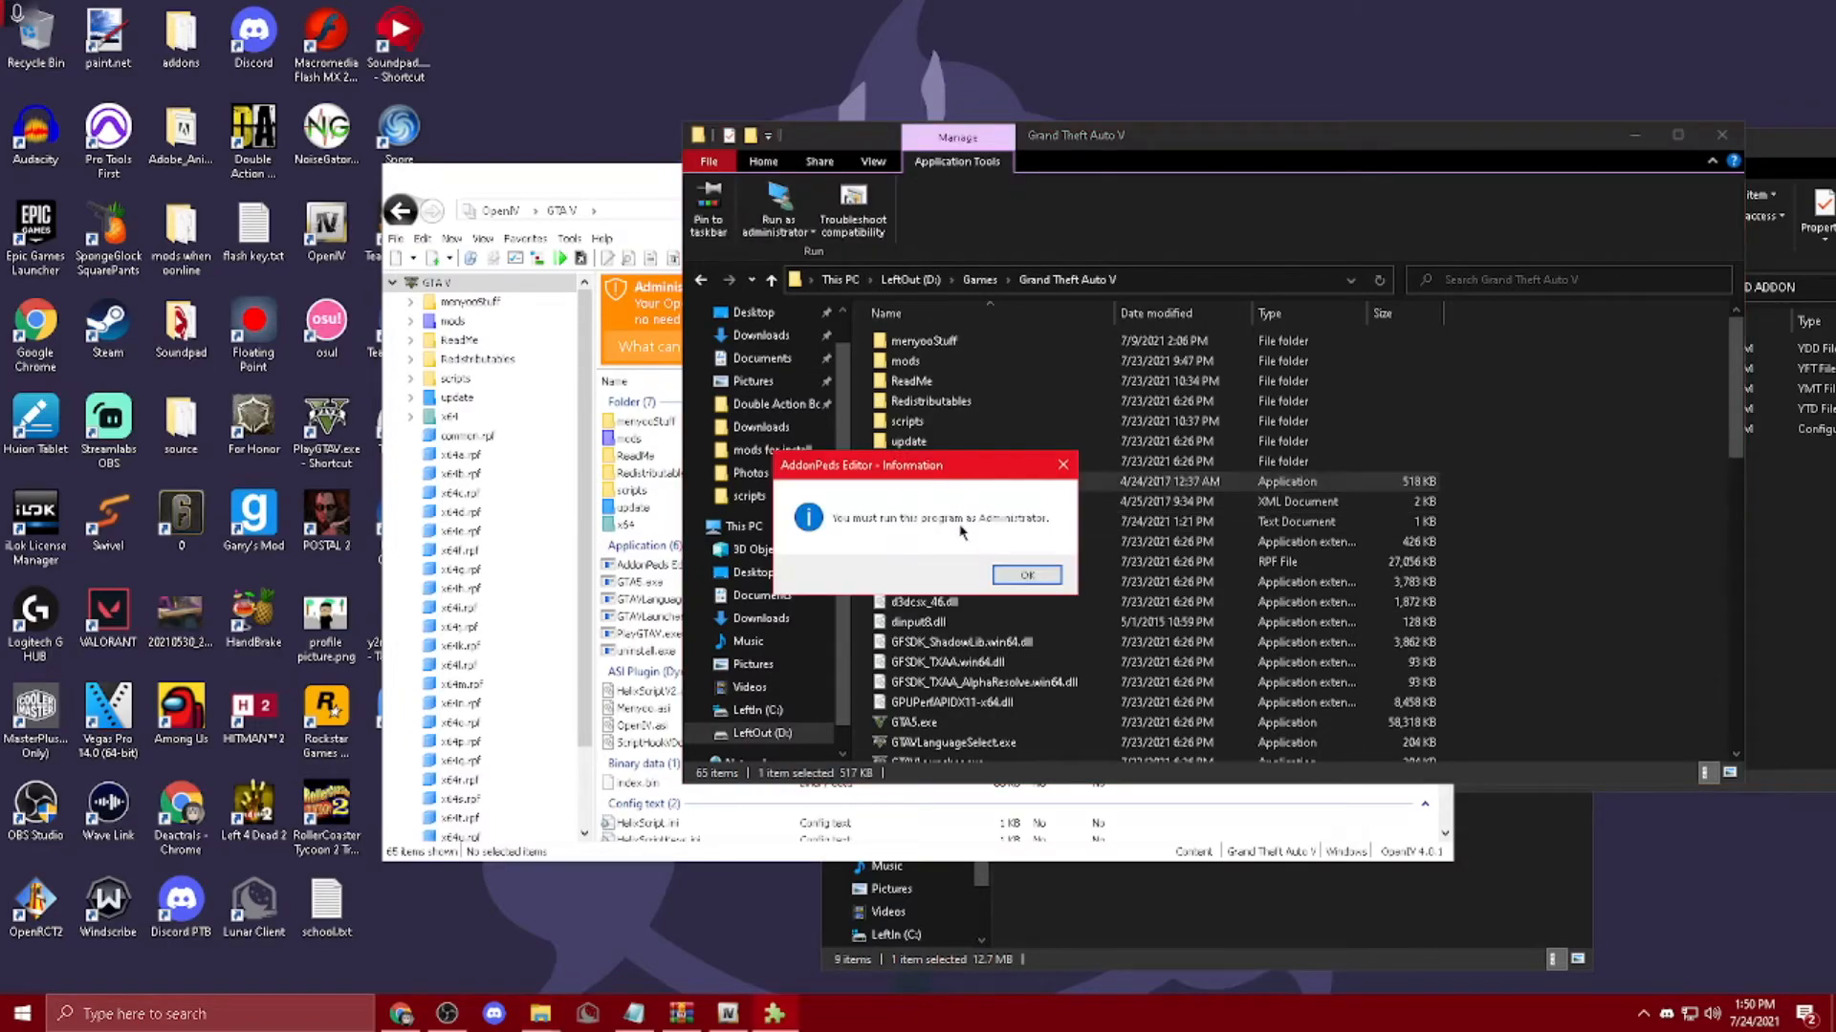
pyautogui.click(1004, 574)
pyautogui.rightClick(1004, 486)
pyautogui.click(1083, 521)
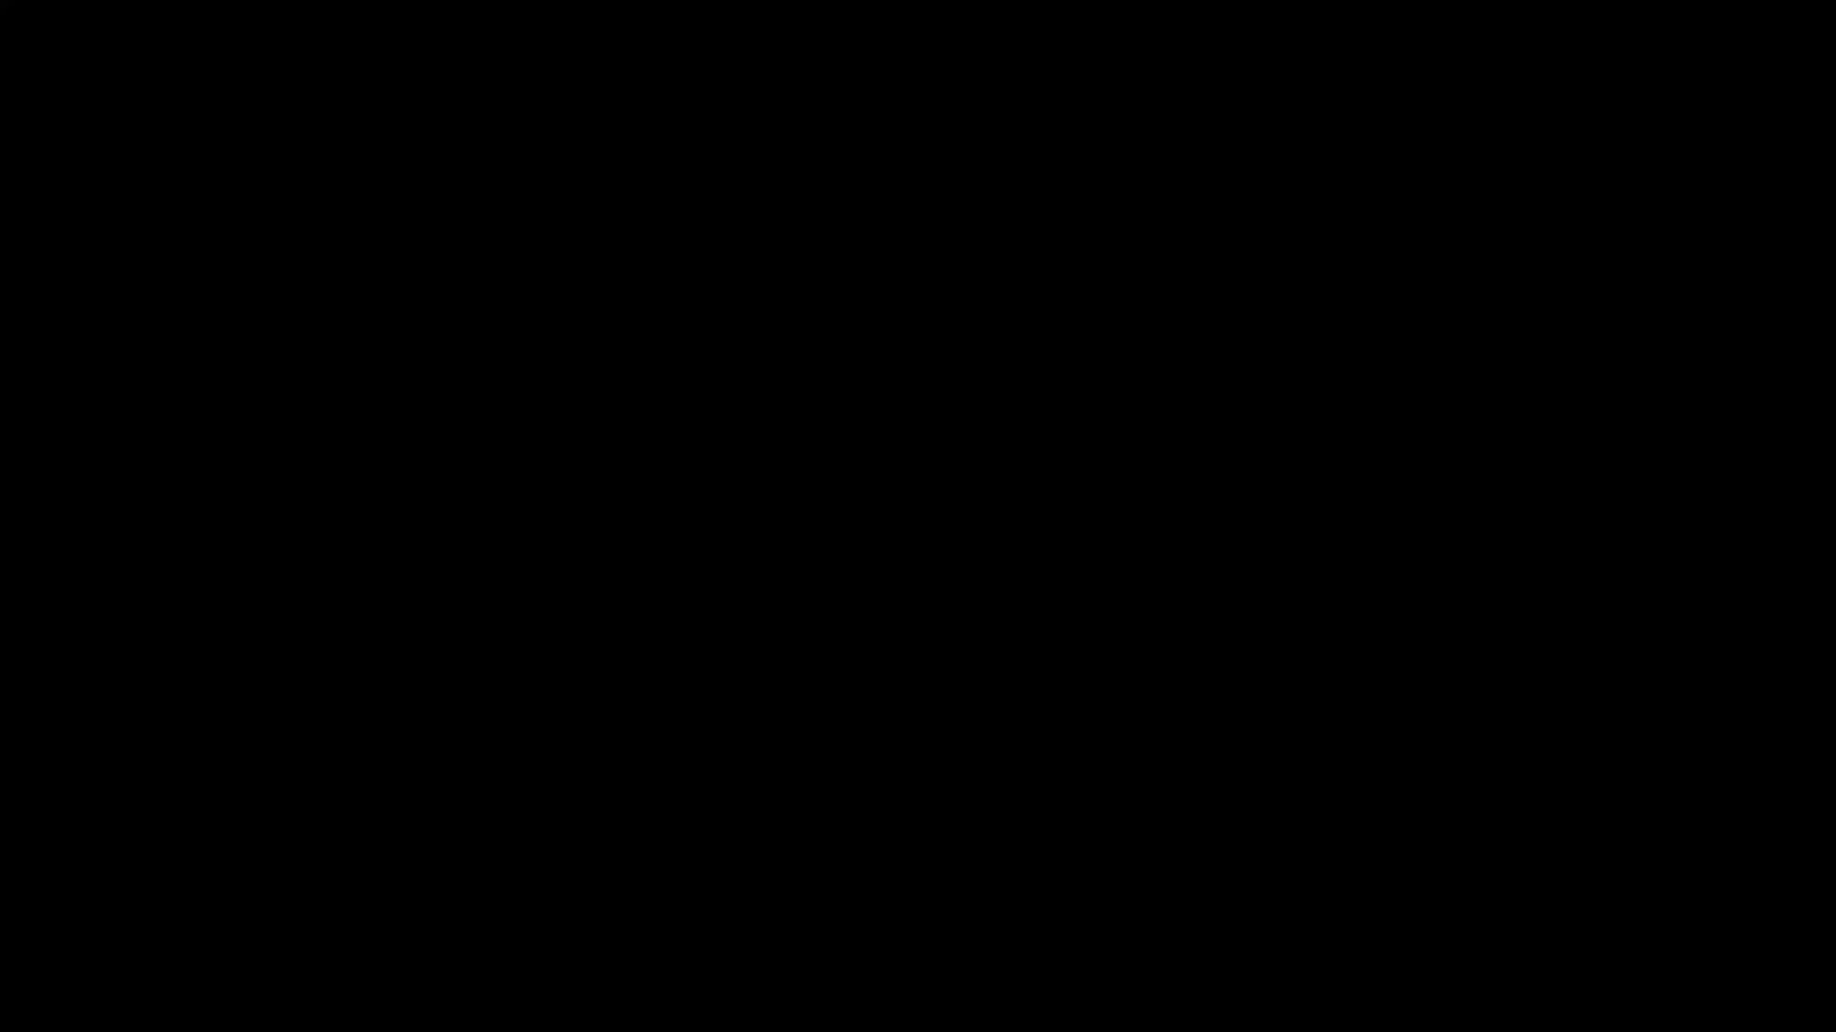
pyautogui.click(850, 653)
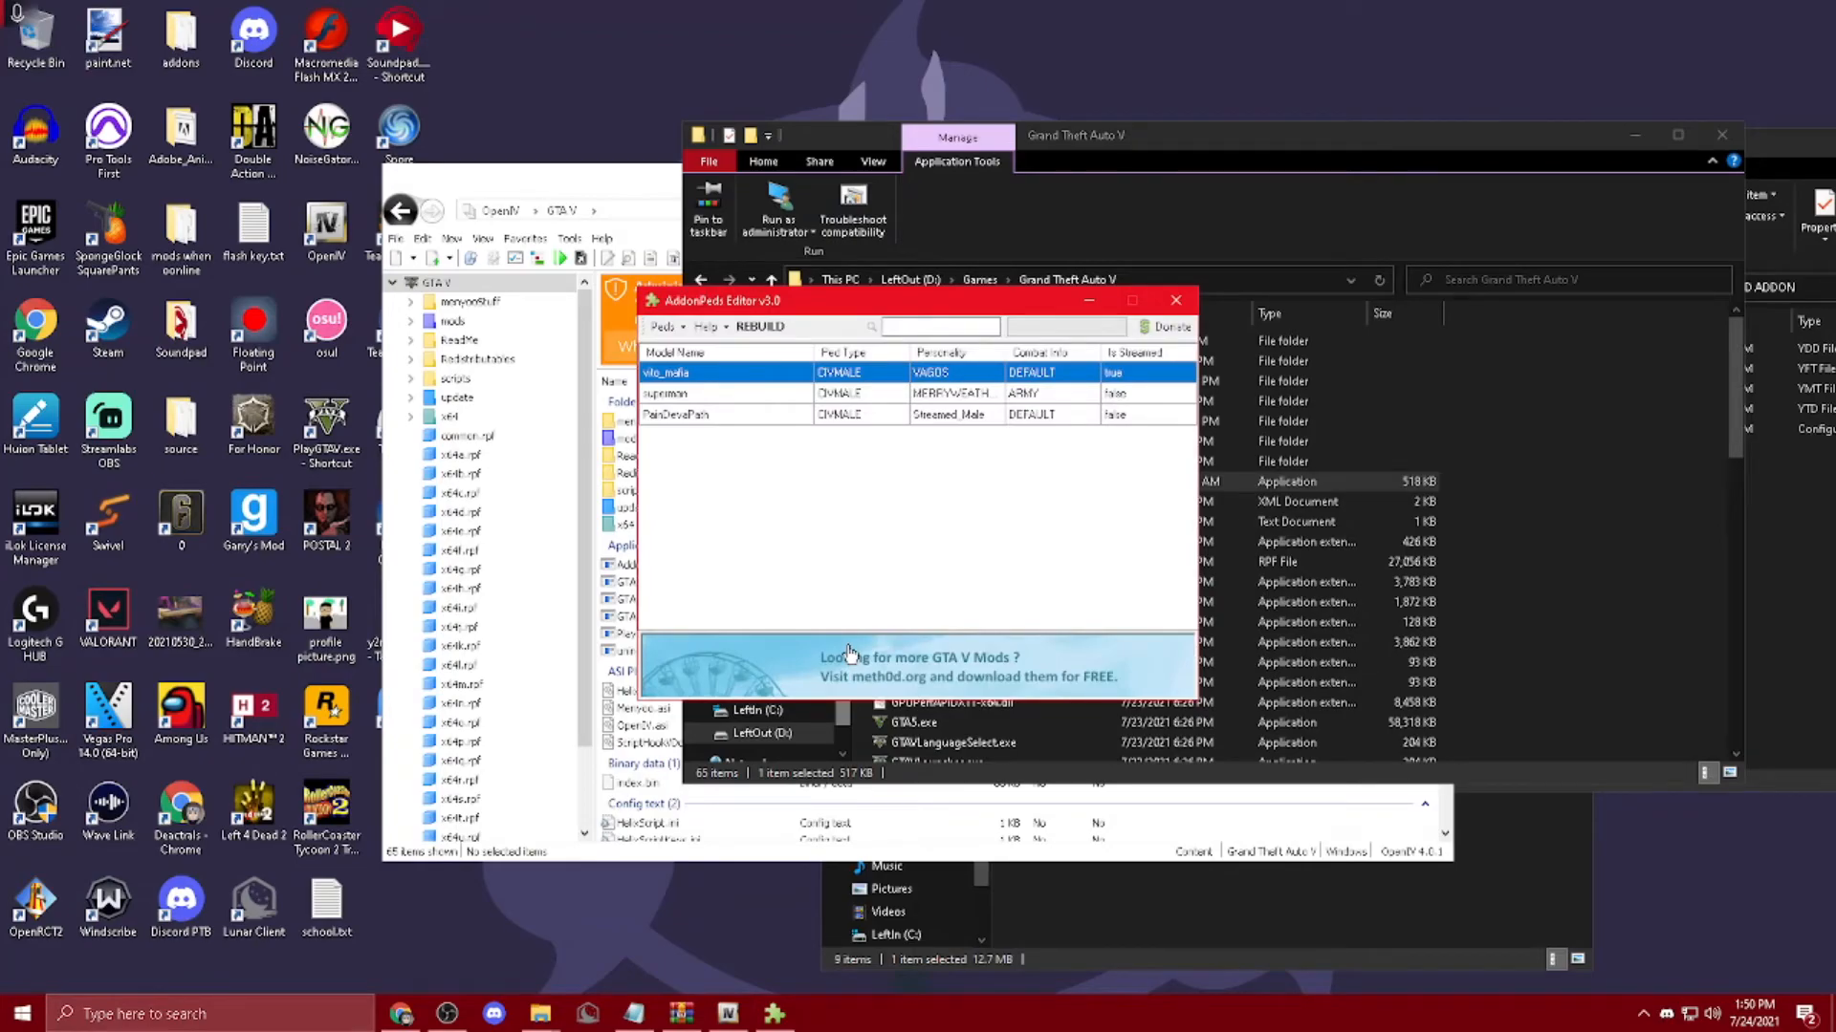
# Step: Start a new ped entry in AddonPeds Editor with the model name PainDevaPath
pyautogui.click(672, 326)
pyautogui.click(697, 348)
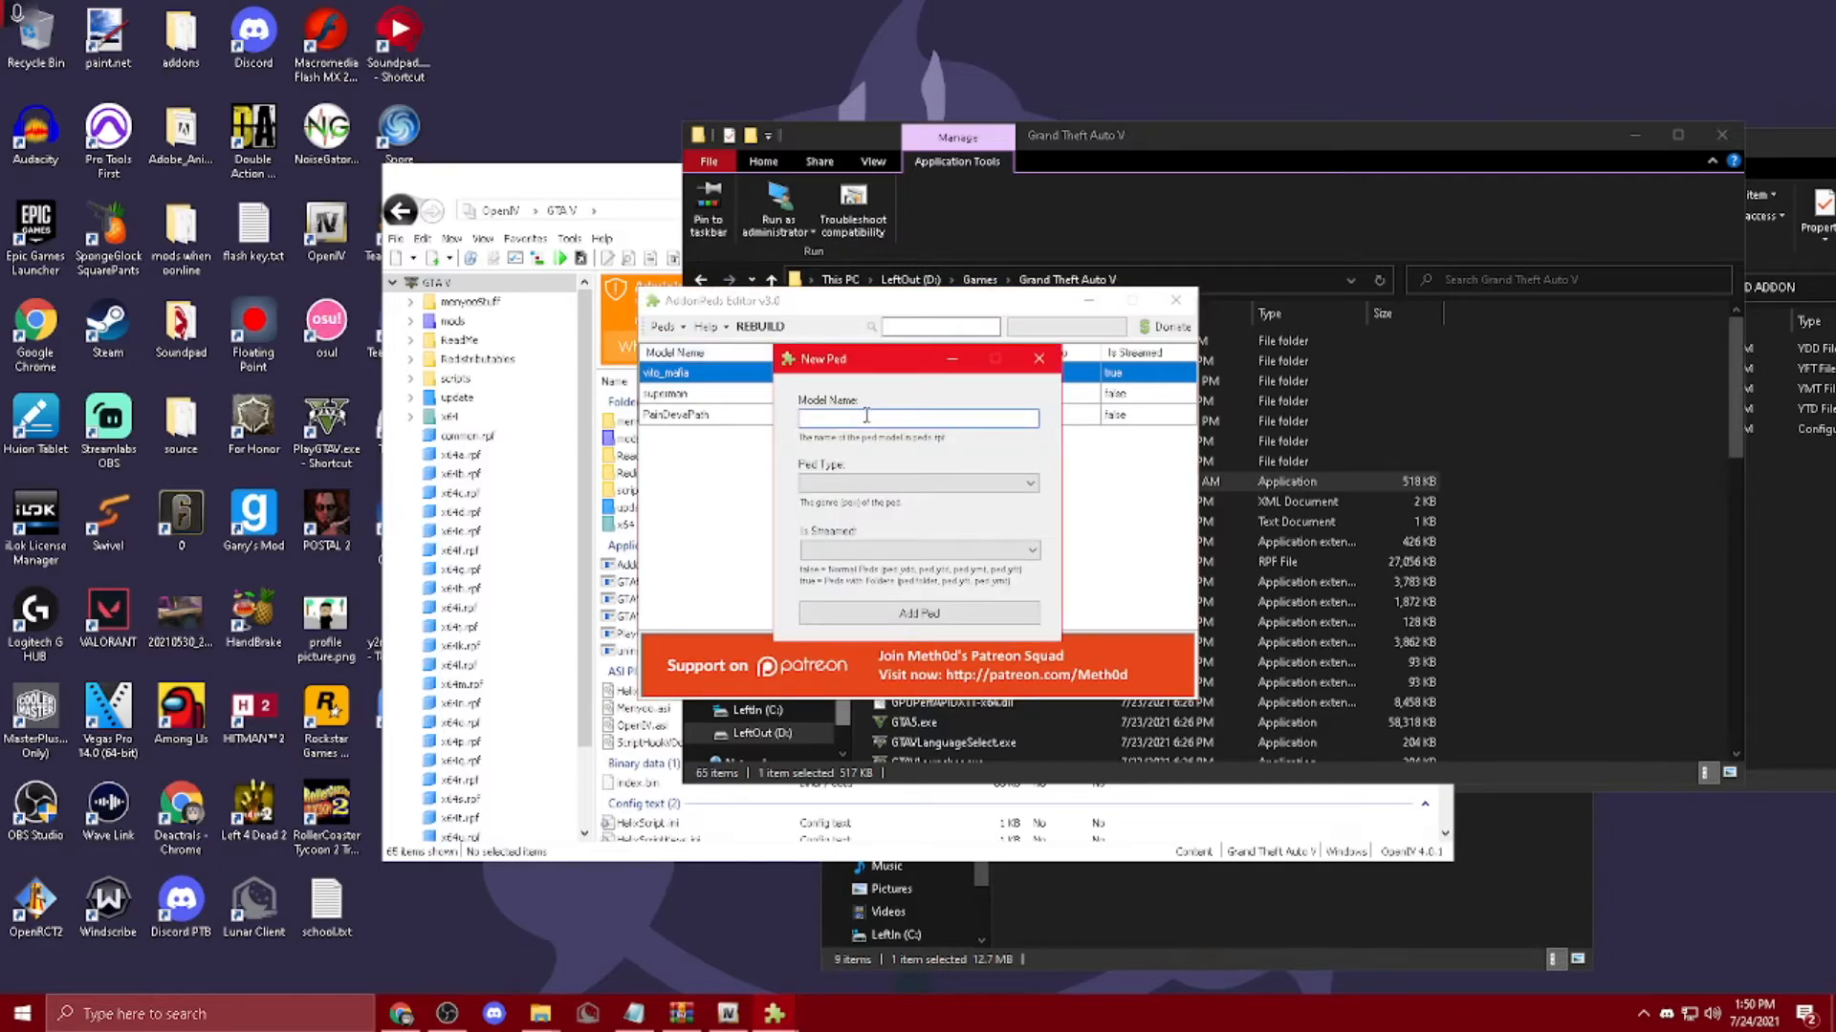
pyautogui.write('Peind')
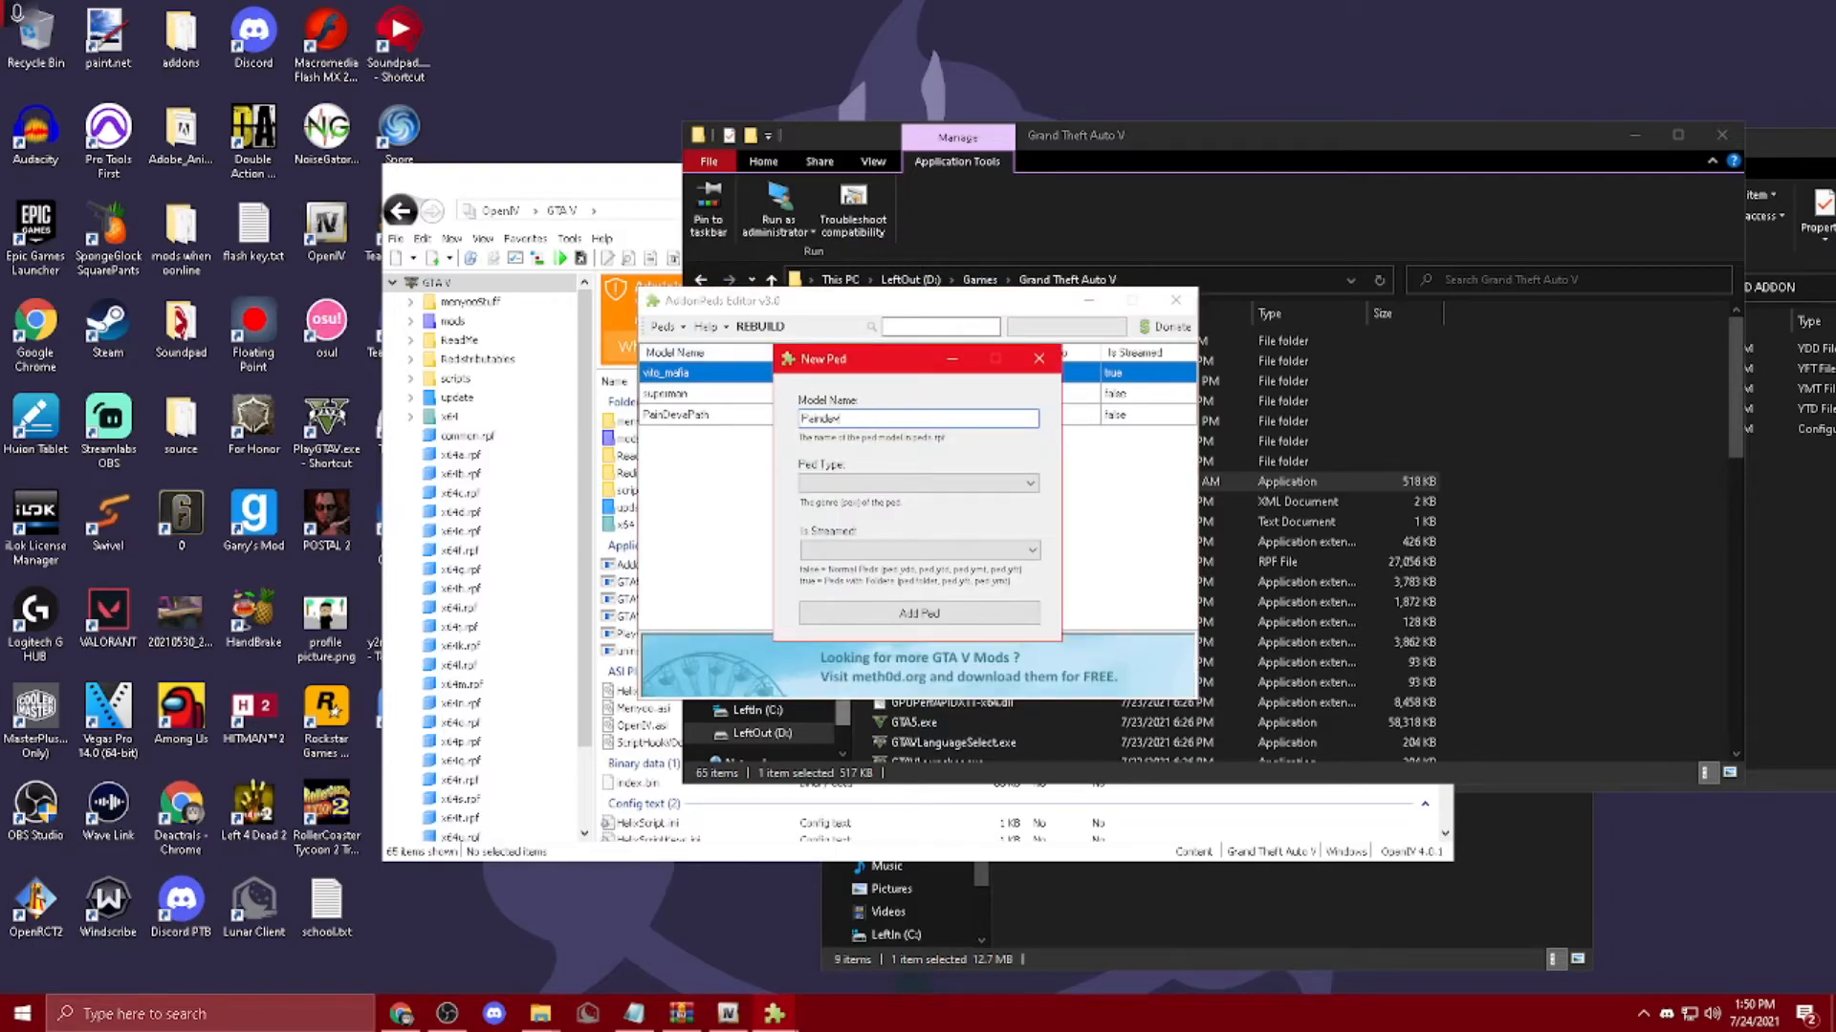
pyautogui.write('evaPath')
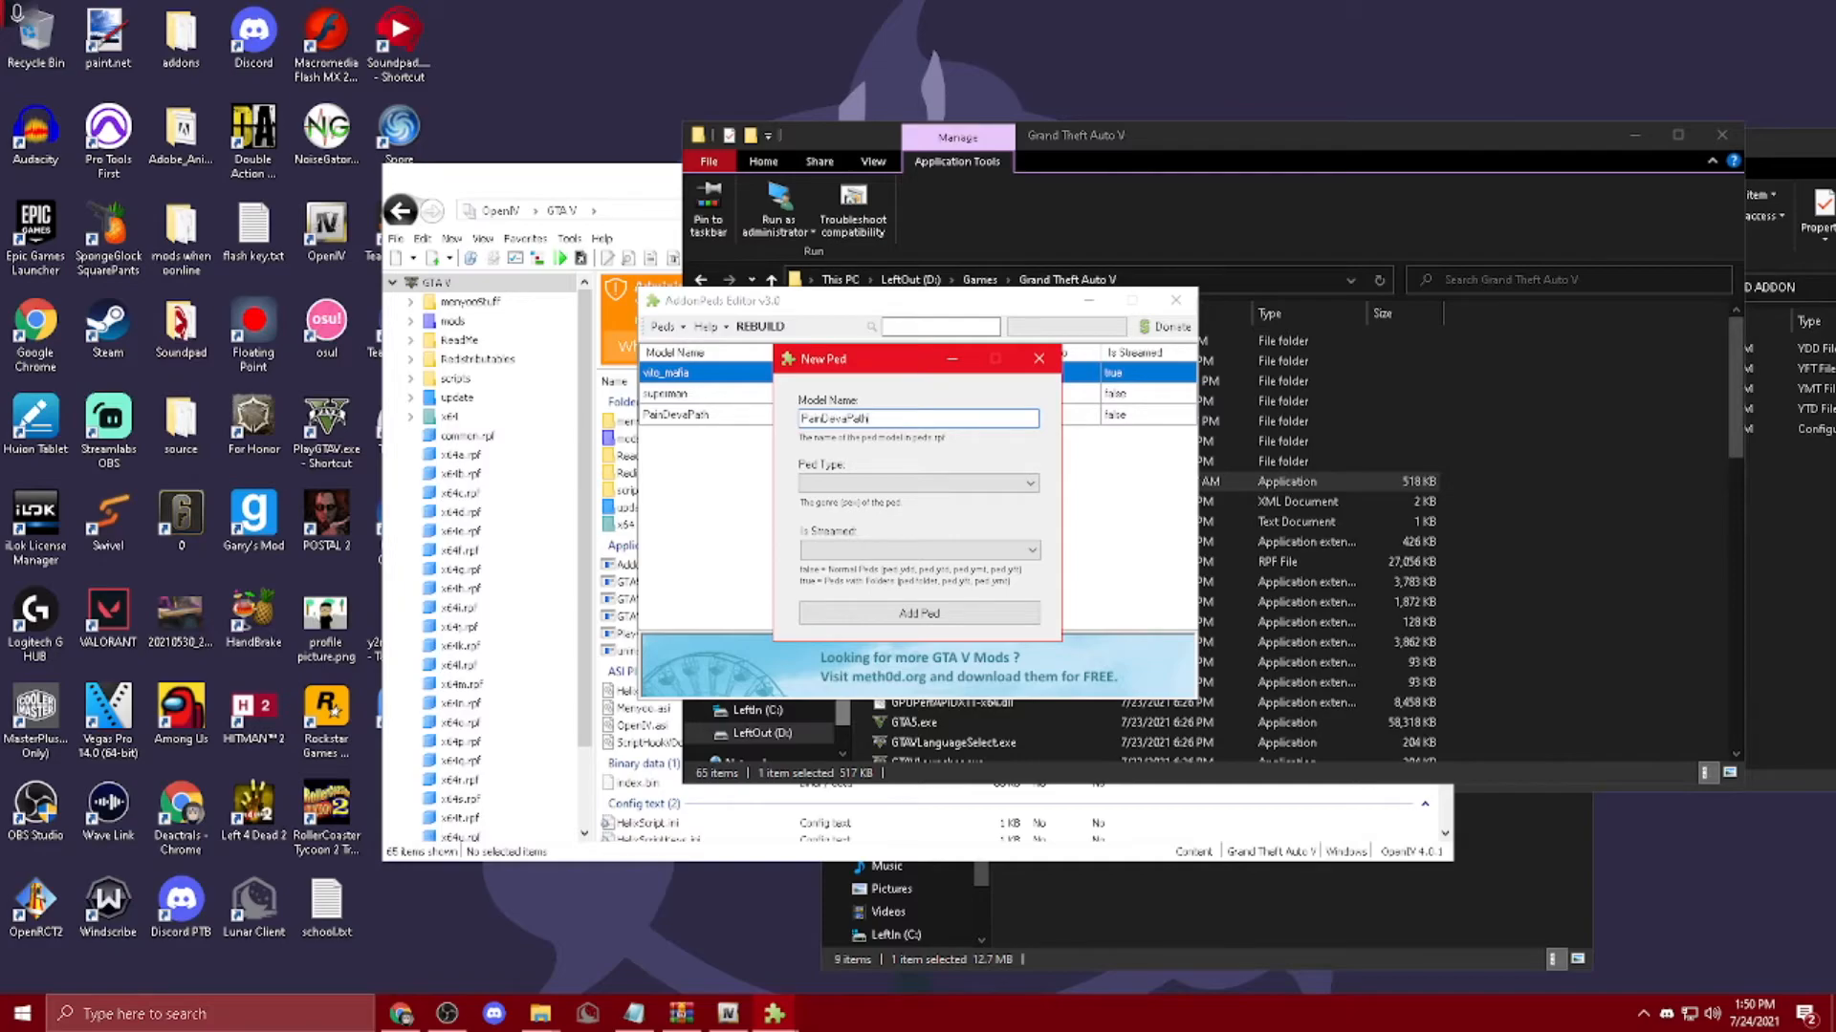
# Step: Set the ped type to Male, choose the streamed option, and close the New Ped form without adding the ped
pyautogui.click(913, 483)
pyautogui.click(899, 514)
pyautogui.click(884, 485)
pyautogui.click(876, 501)
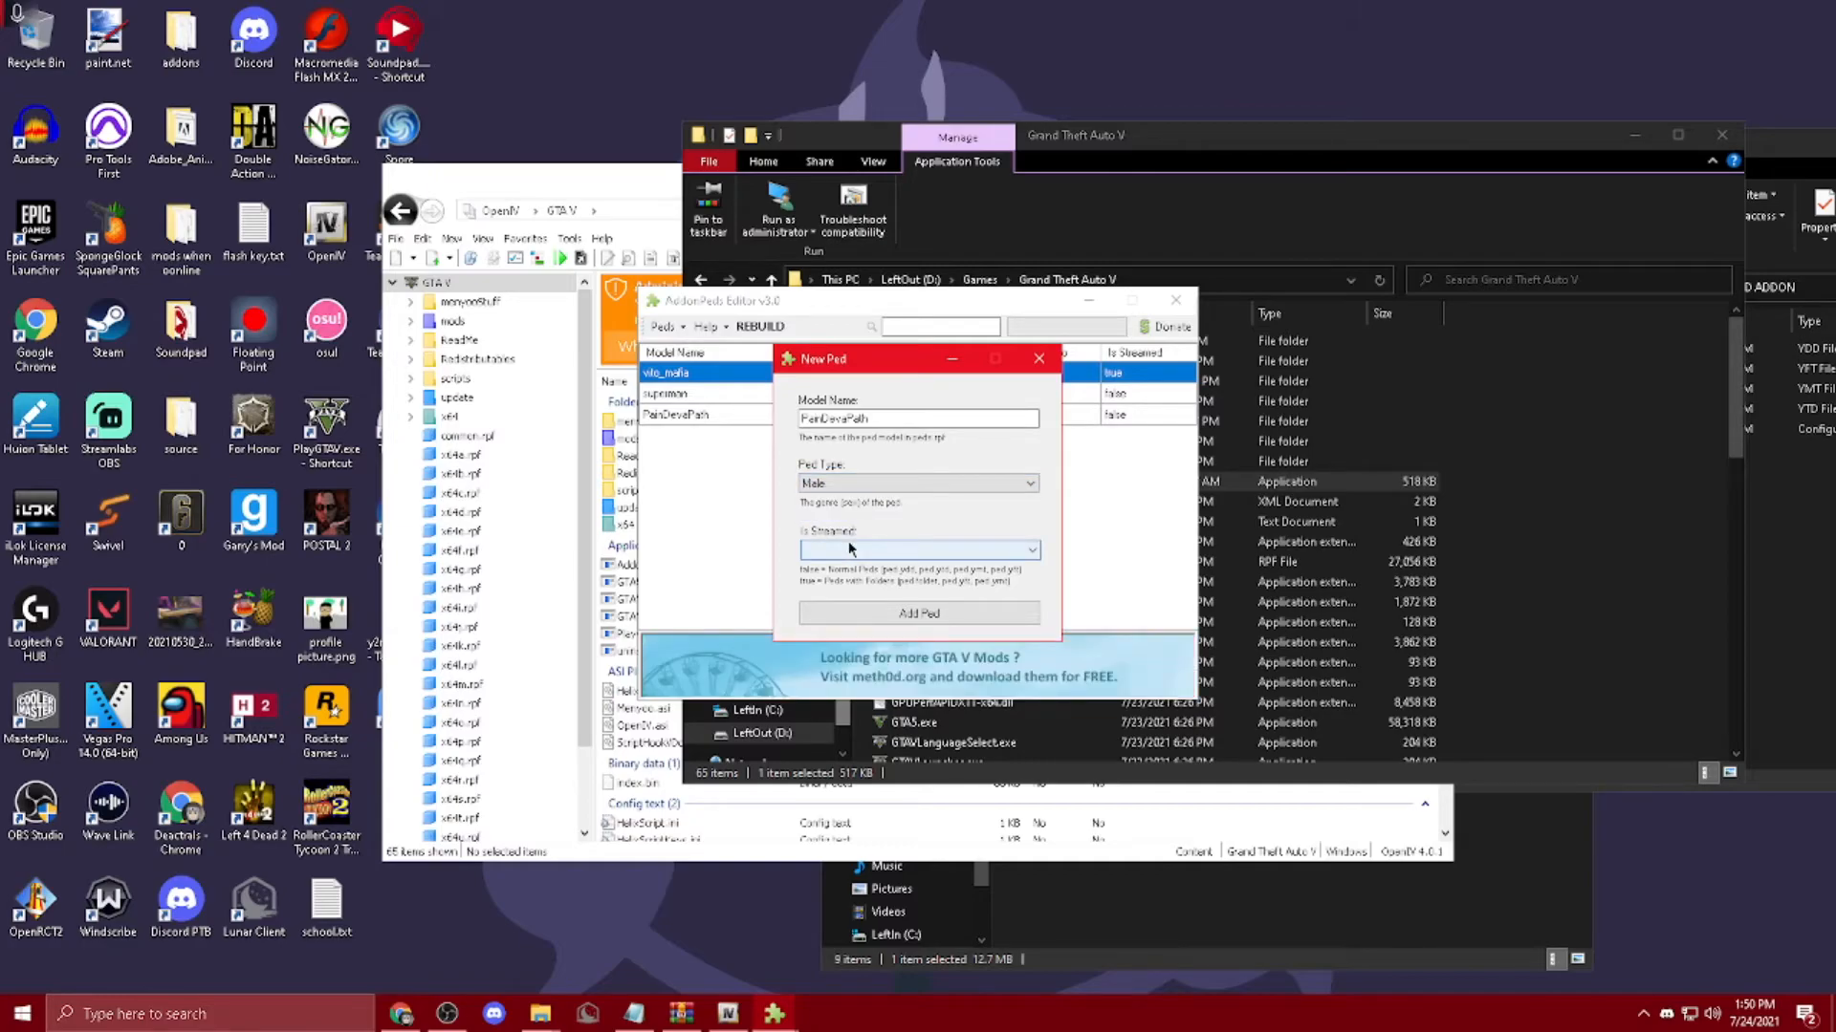
pyautogui.click(875, 484)
pyautogui.click(909, 371)
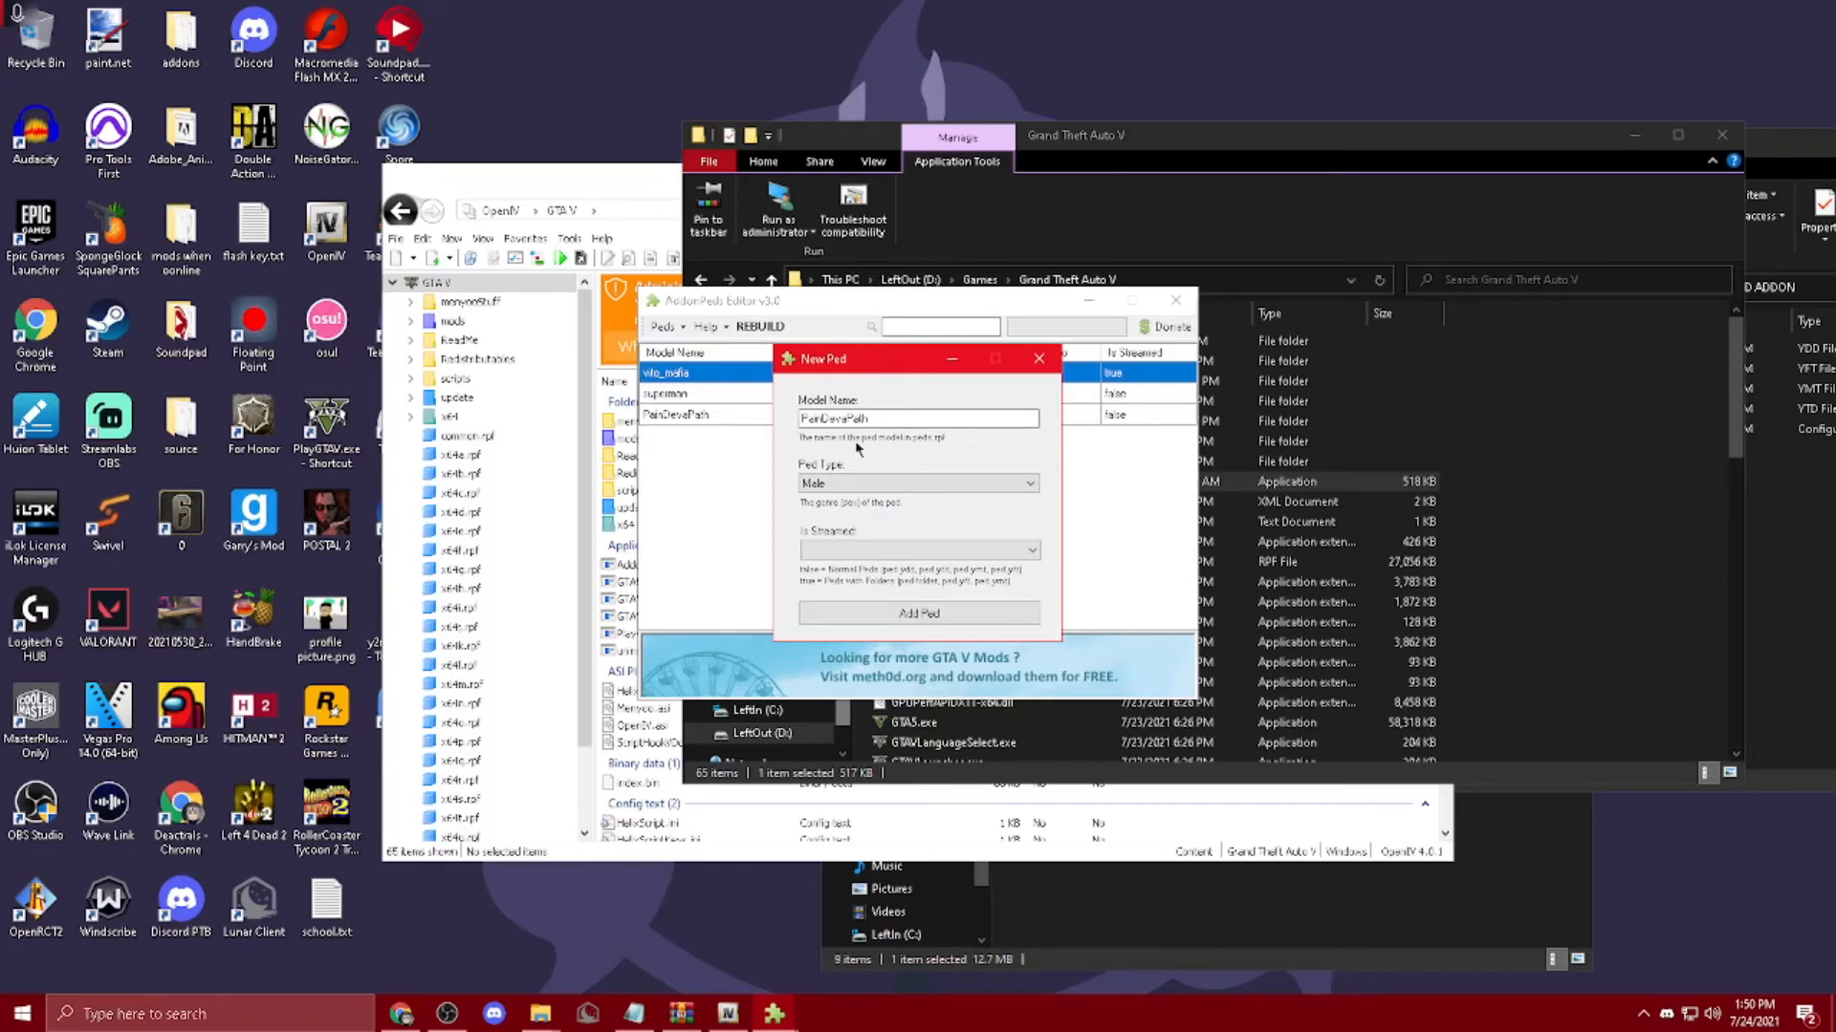
pyautogui.click(831, 551)
pyautogui.click(818, 568)
pyautogui.click(1040, 362)
# Step: Rebuild the addon ped list, dismiss the completion message, and close AddonPeds Editor
pyautogui.click(754, 327)
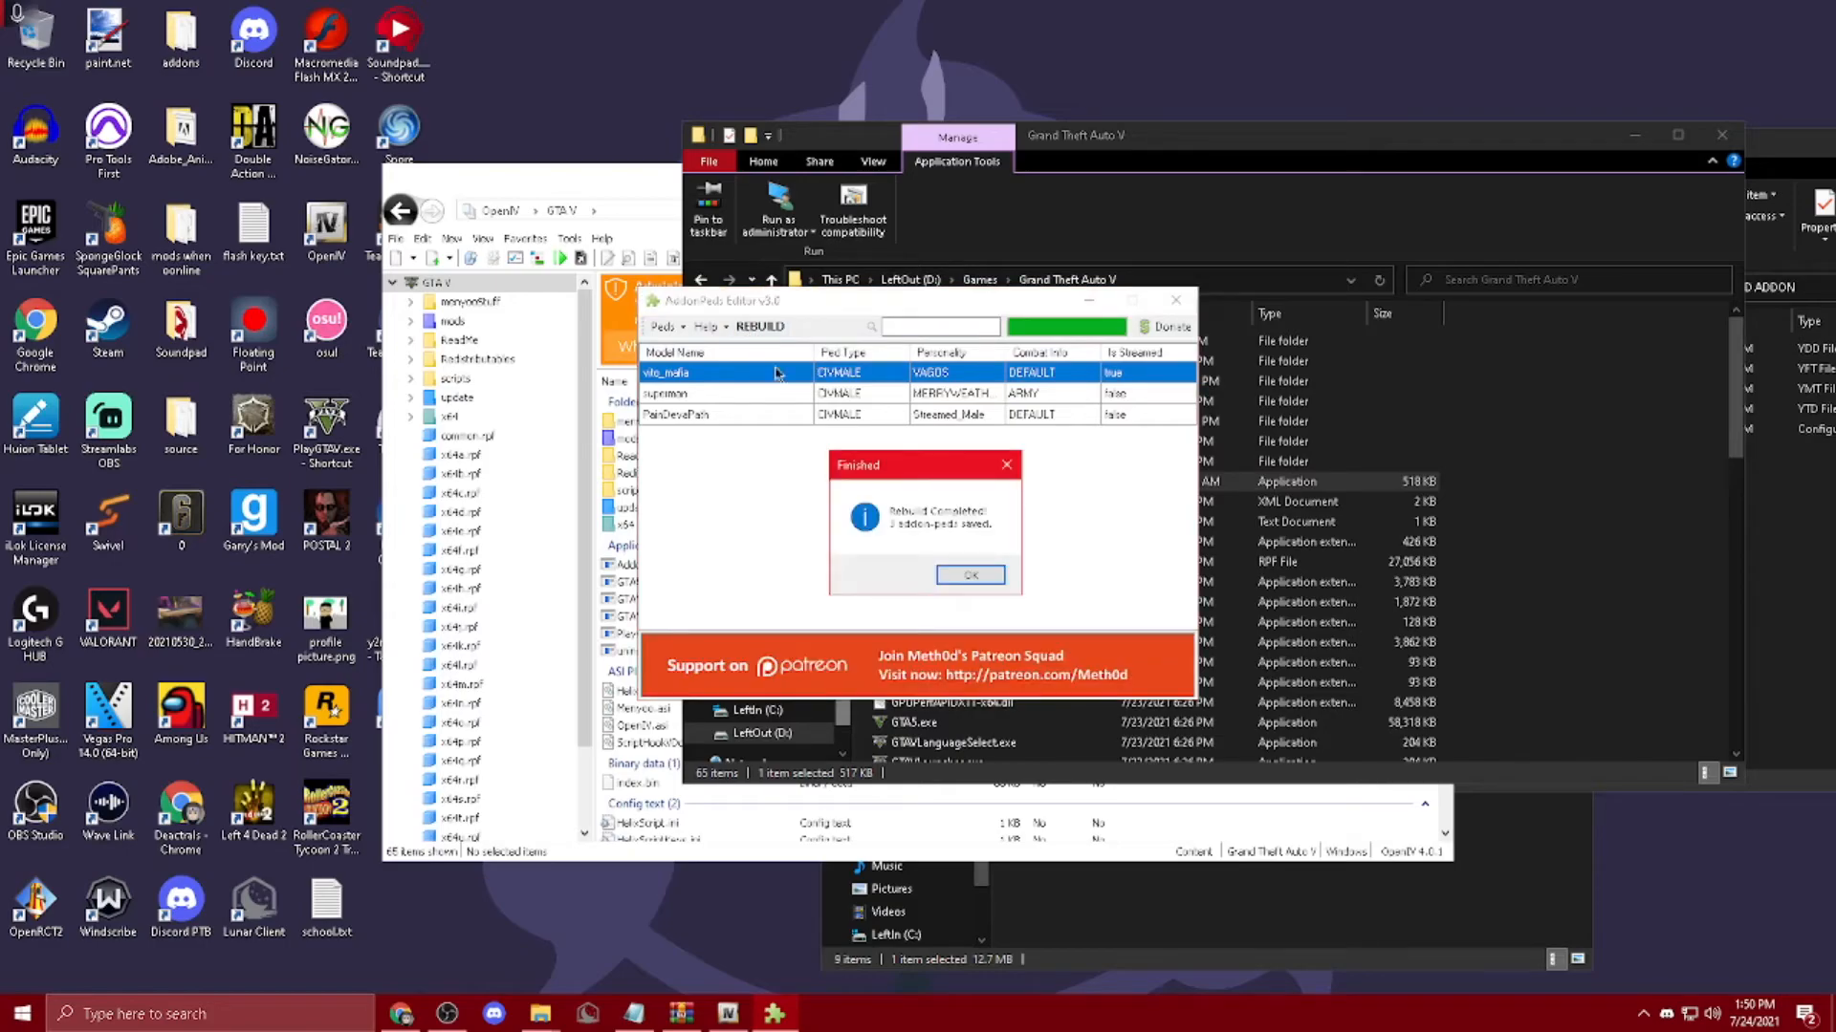
pyautogui.click(969, 575)
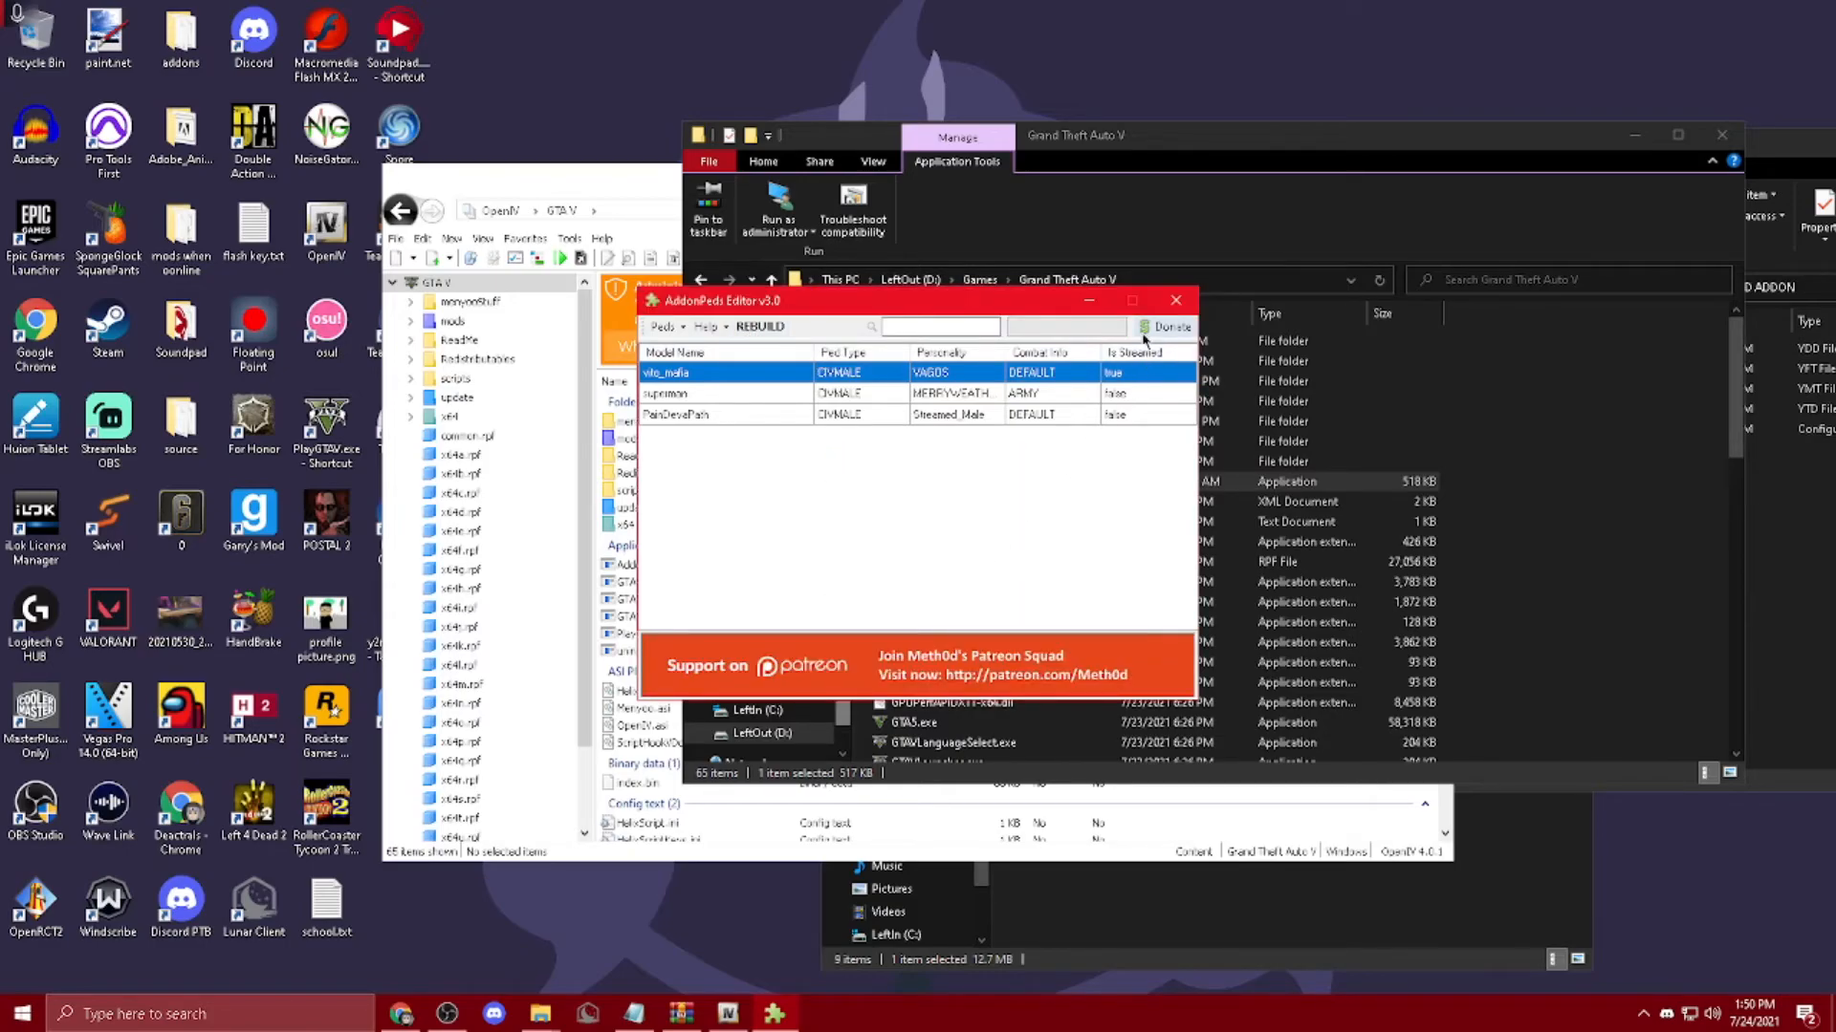
pyautogui.click(1166, 304)
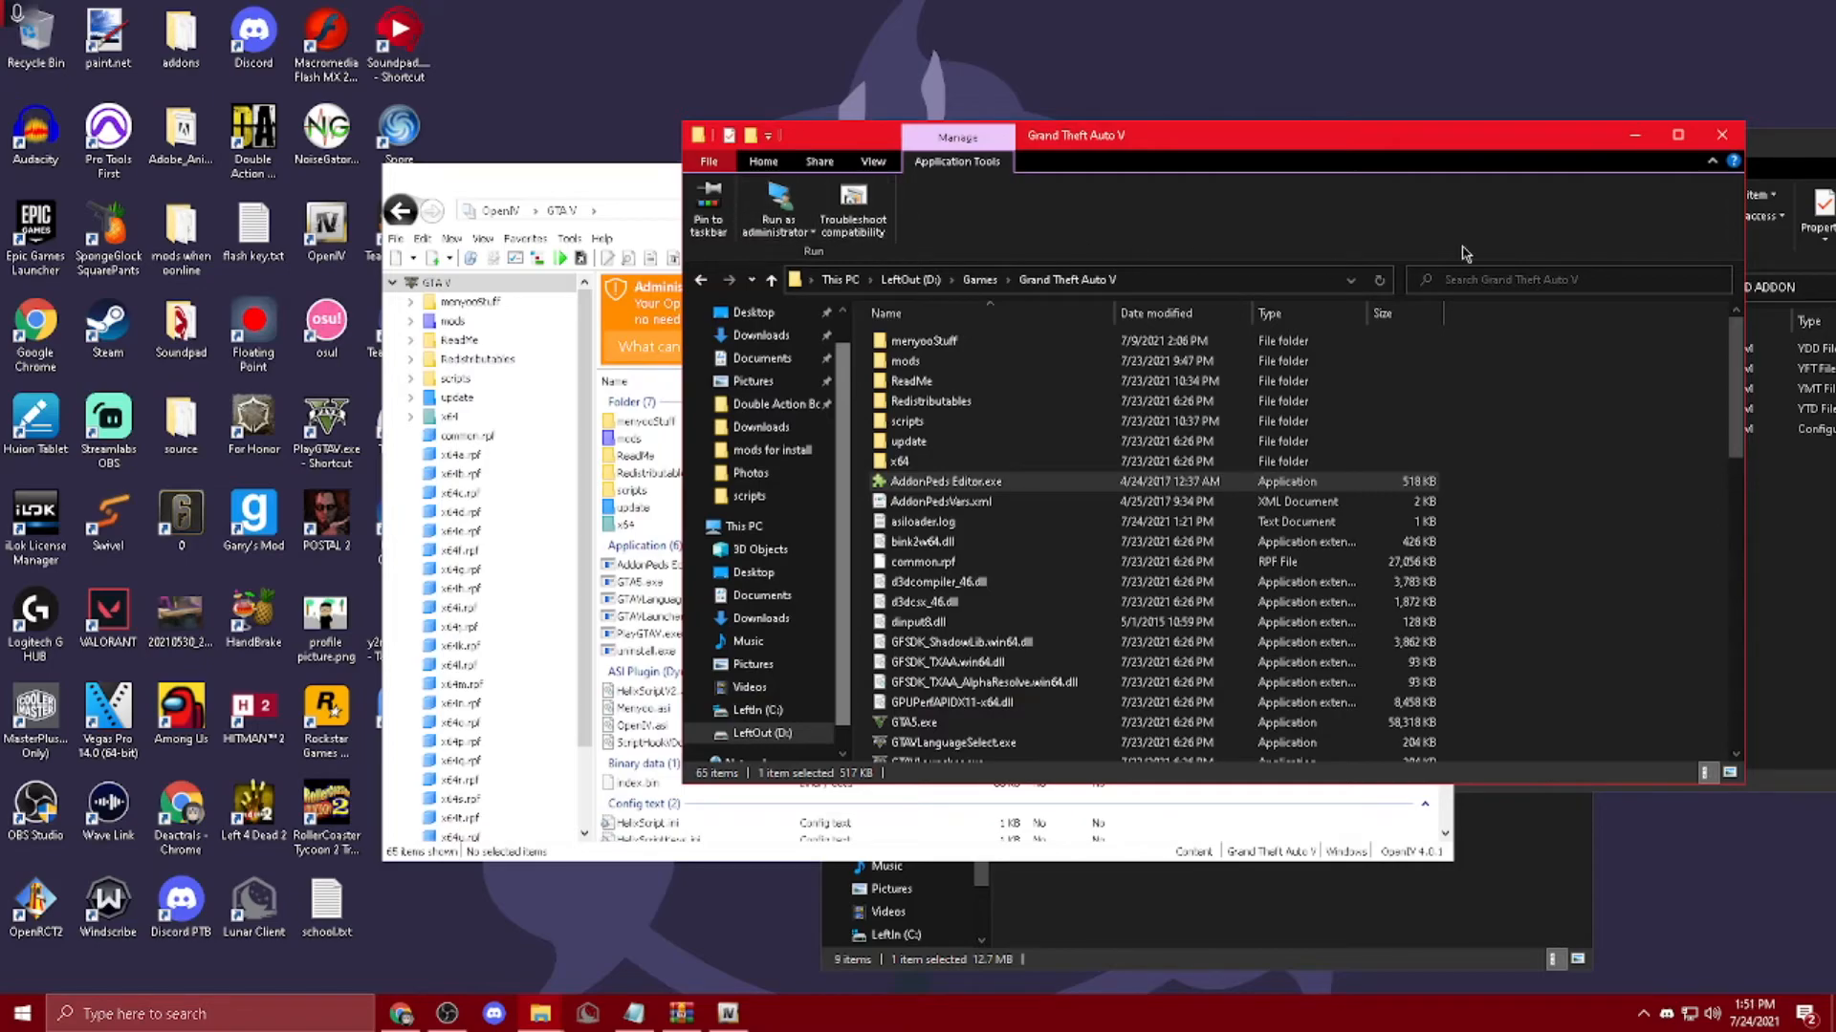
# Step: Close the Grand Theft Auto V folder, OpenIV, the AddonPeds archive and the "mods for install" folder, keeping the ped addon folder open
pyautogui.moveTo(1236, 150); pyautogui.dragTo(1199, 262)
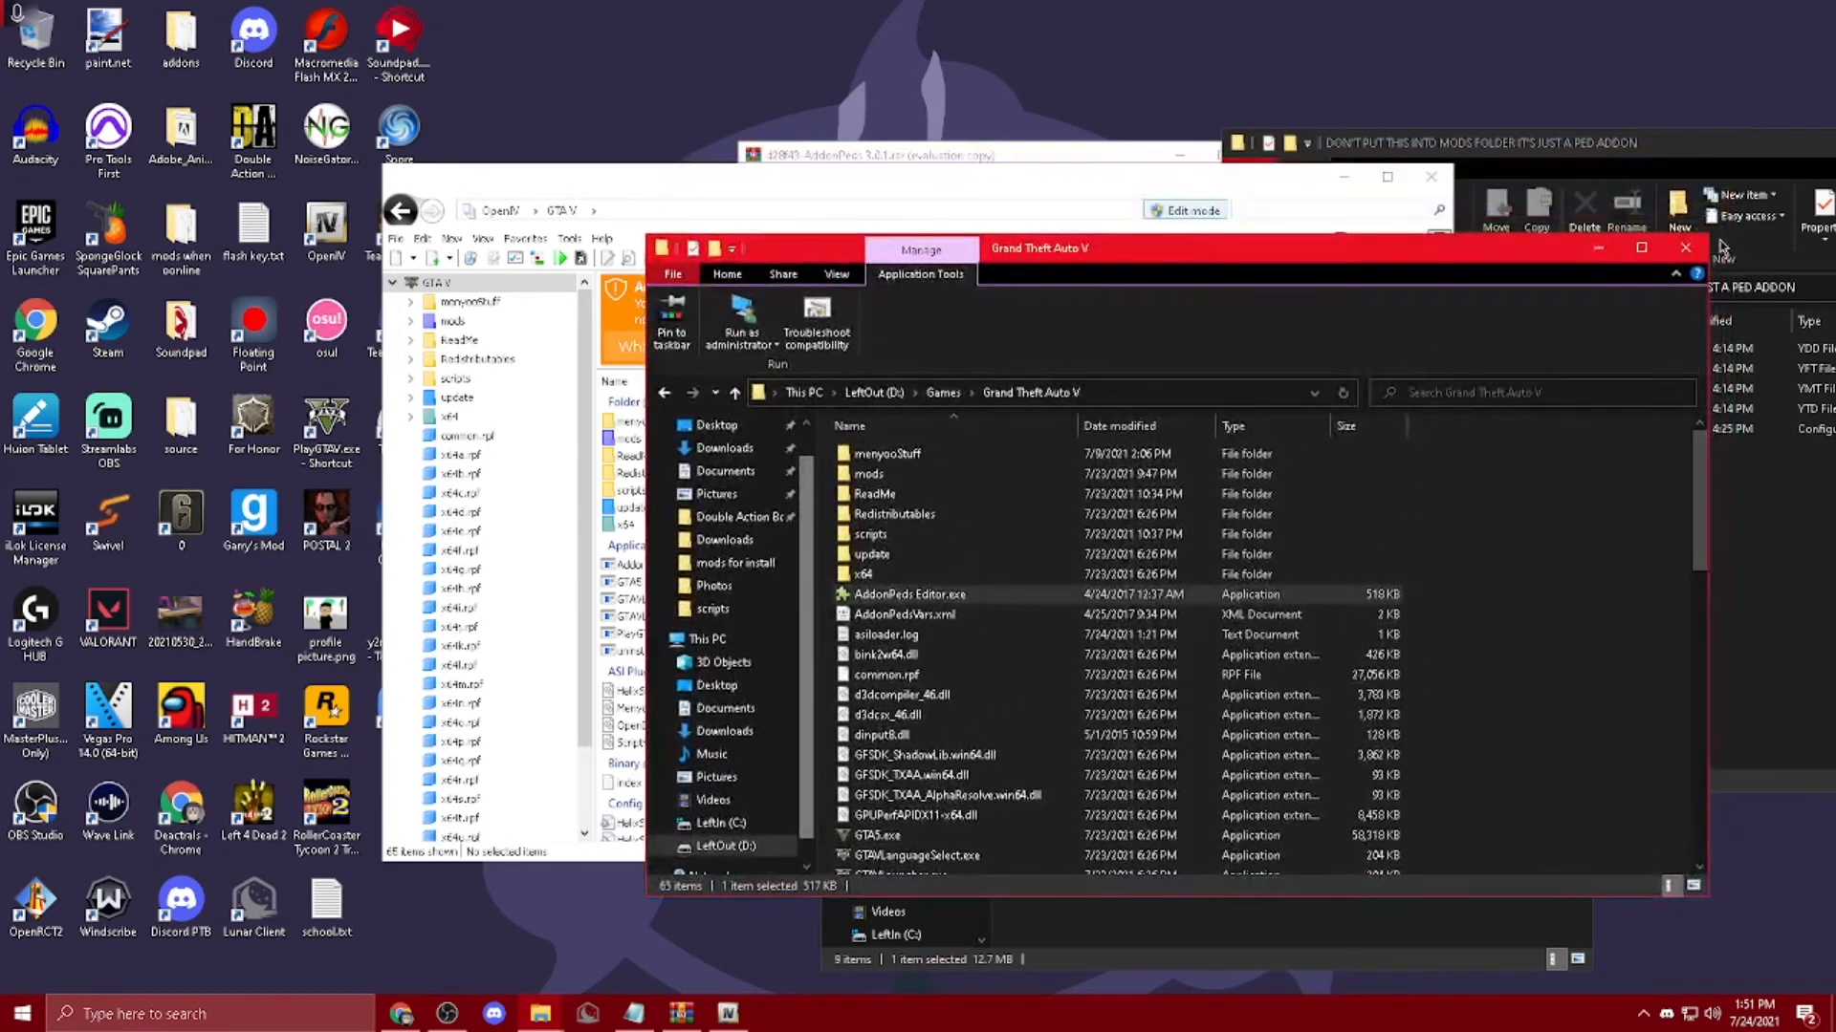
pyautogui.click(1694, 250)
pyautogui.moveTo(1258, 196); pyautogui.dragTo(1393, 187)
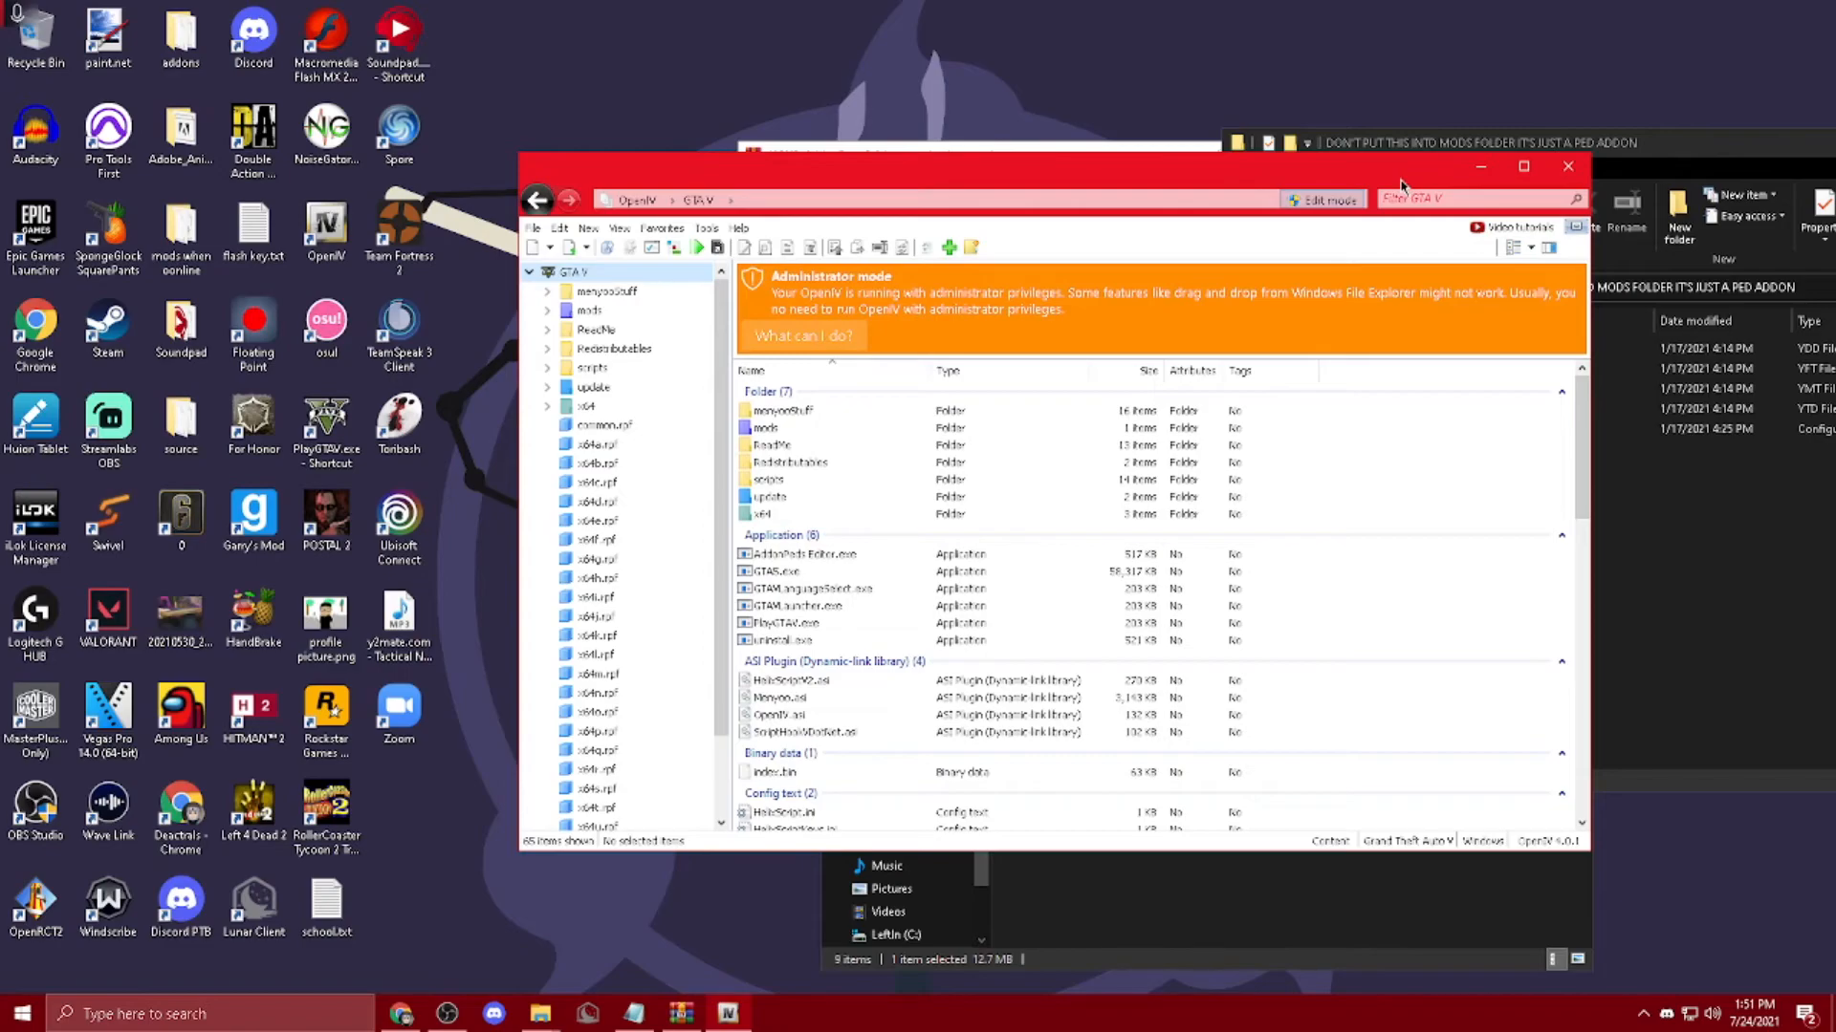
pyautogui.click(1426, 145)
pyautogui.moveTo(1129, 173); pyautogui.dragTo(734, 246)
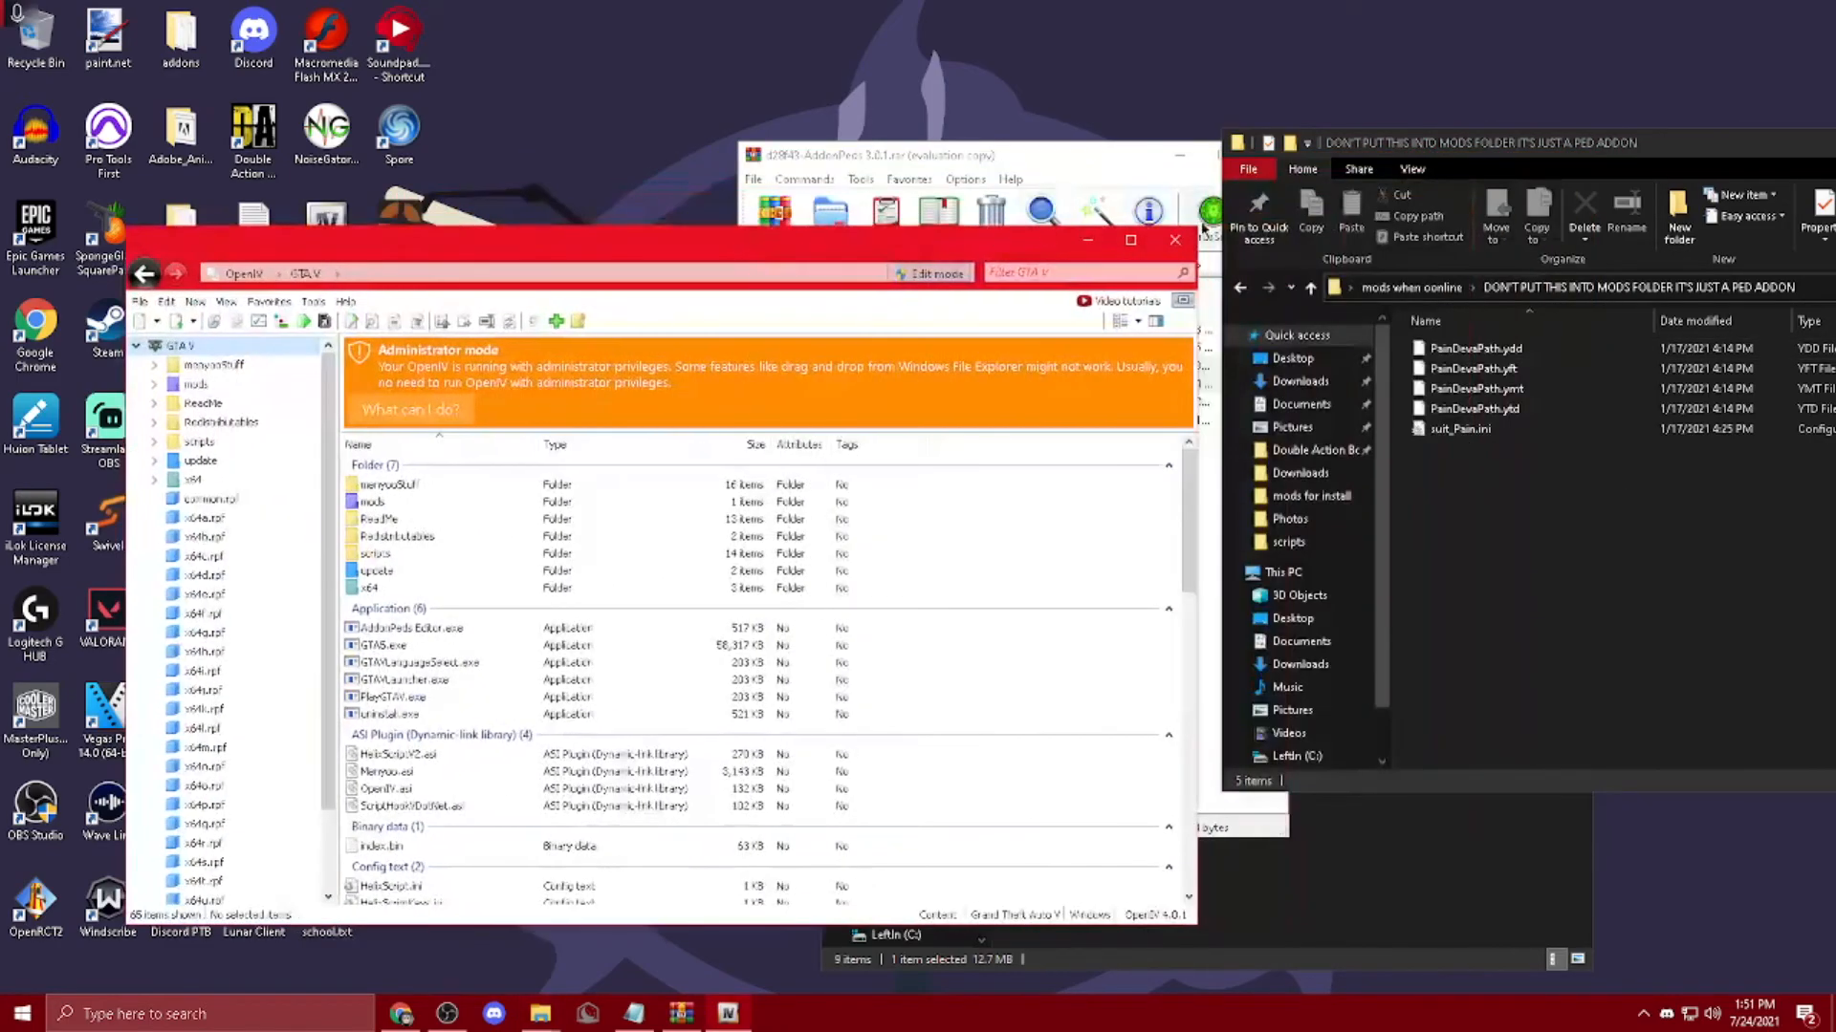
pyautogui.click(1172, 244)
pyautogui.click(1099, 170)
pyautogui.click(1257, 161)
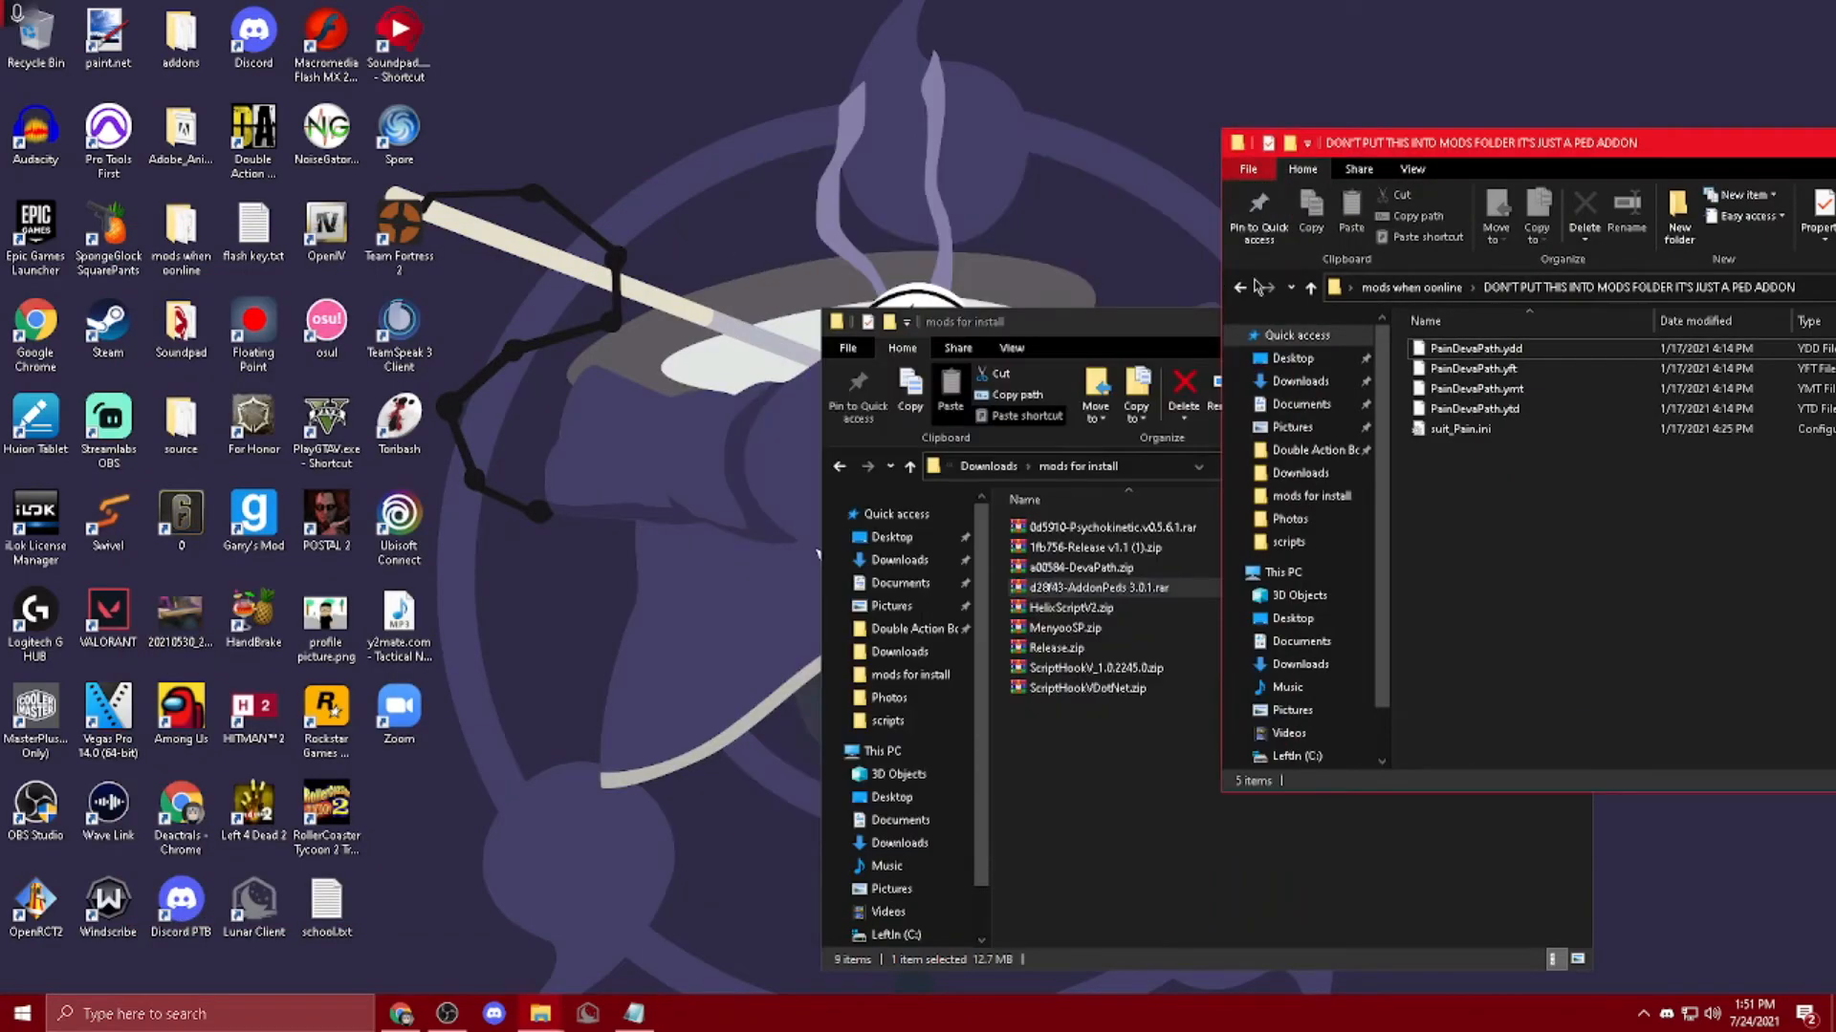
pyautogui.click(1059, 325)
pyautogui.click(1485, 322)
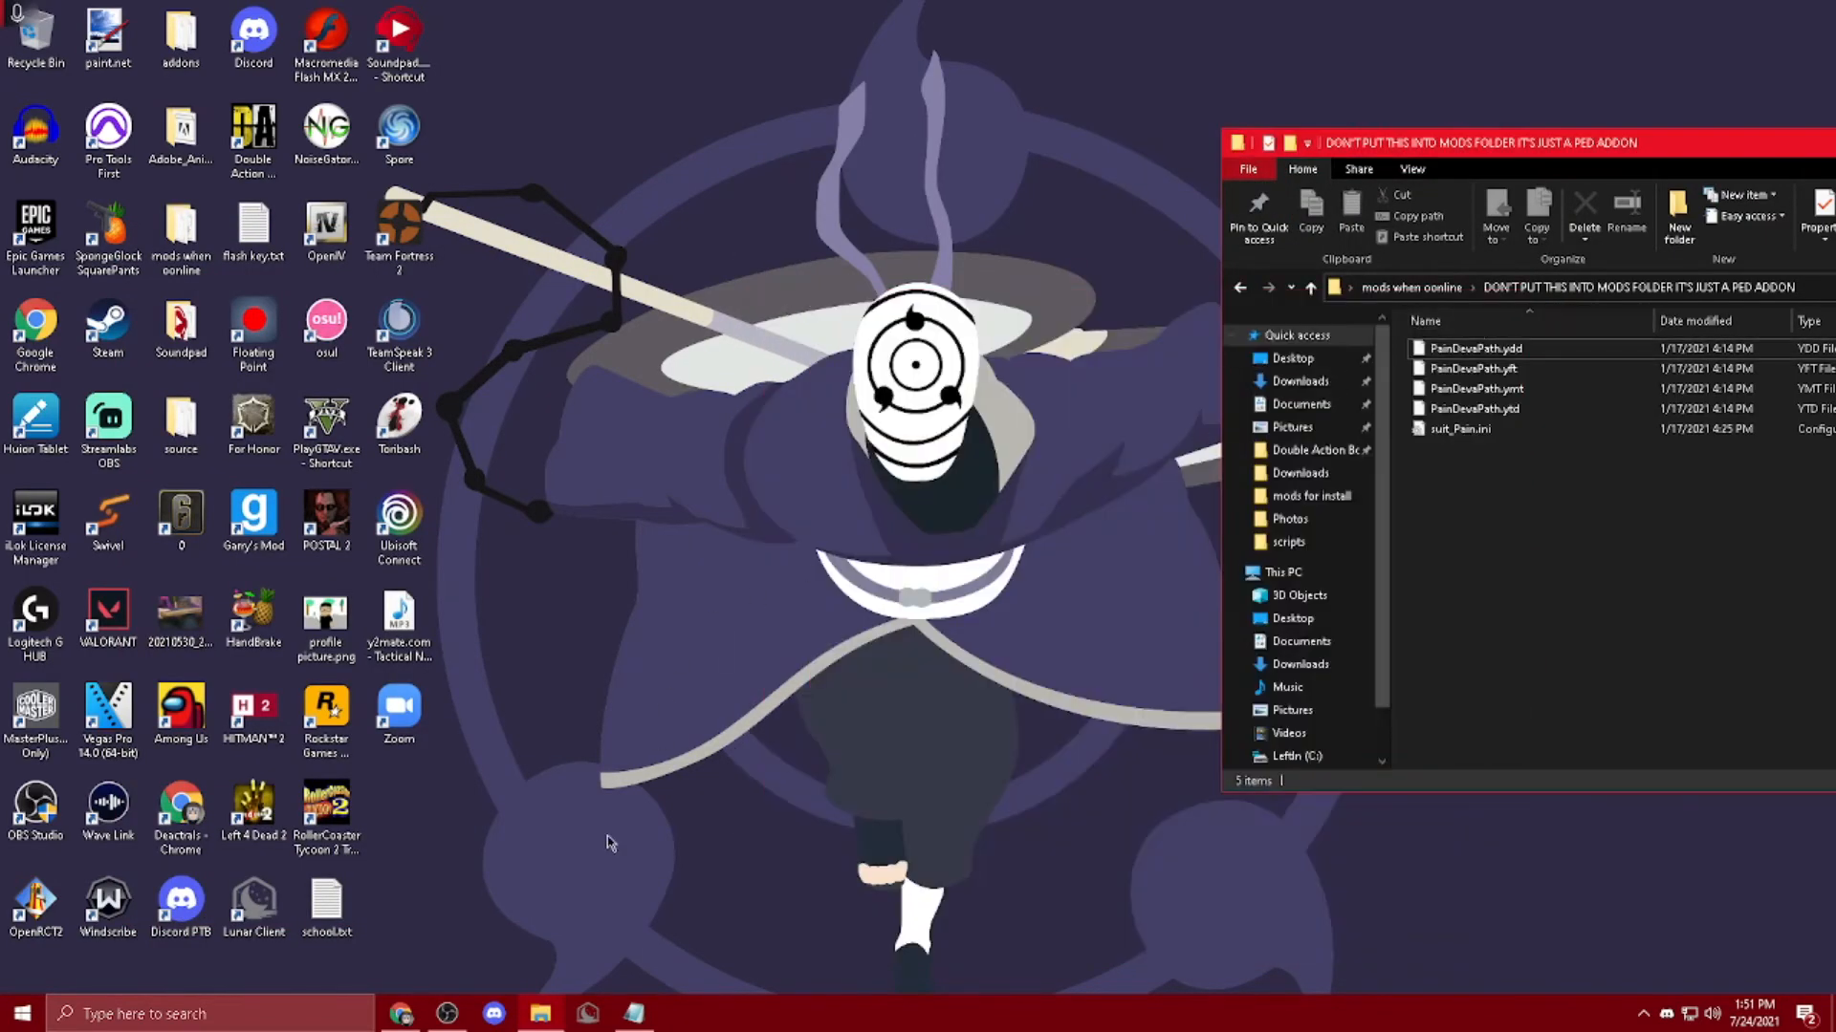
# Step: Open the file location of the PlayGTAV.exe desktop shortcut and go up to "mods when oonline" in the ped addon window
pyautogui.rightClick(326, 418)
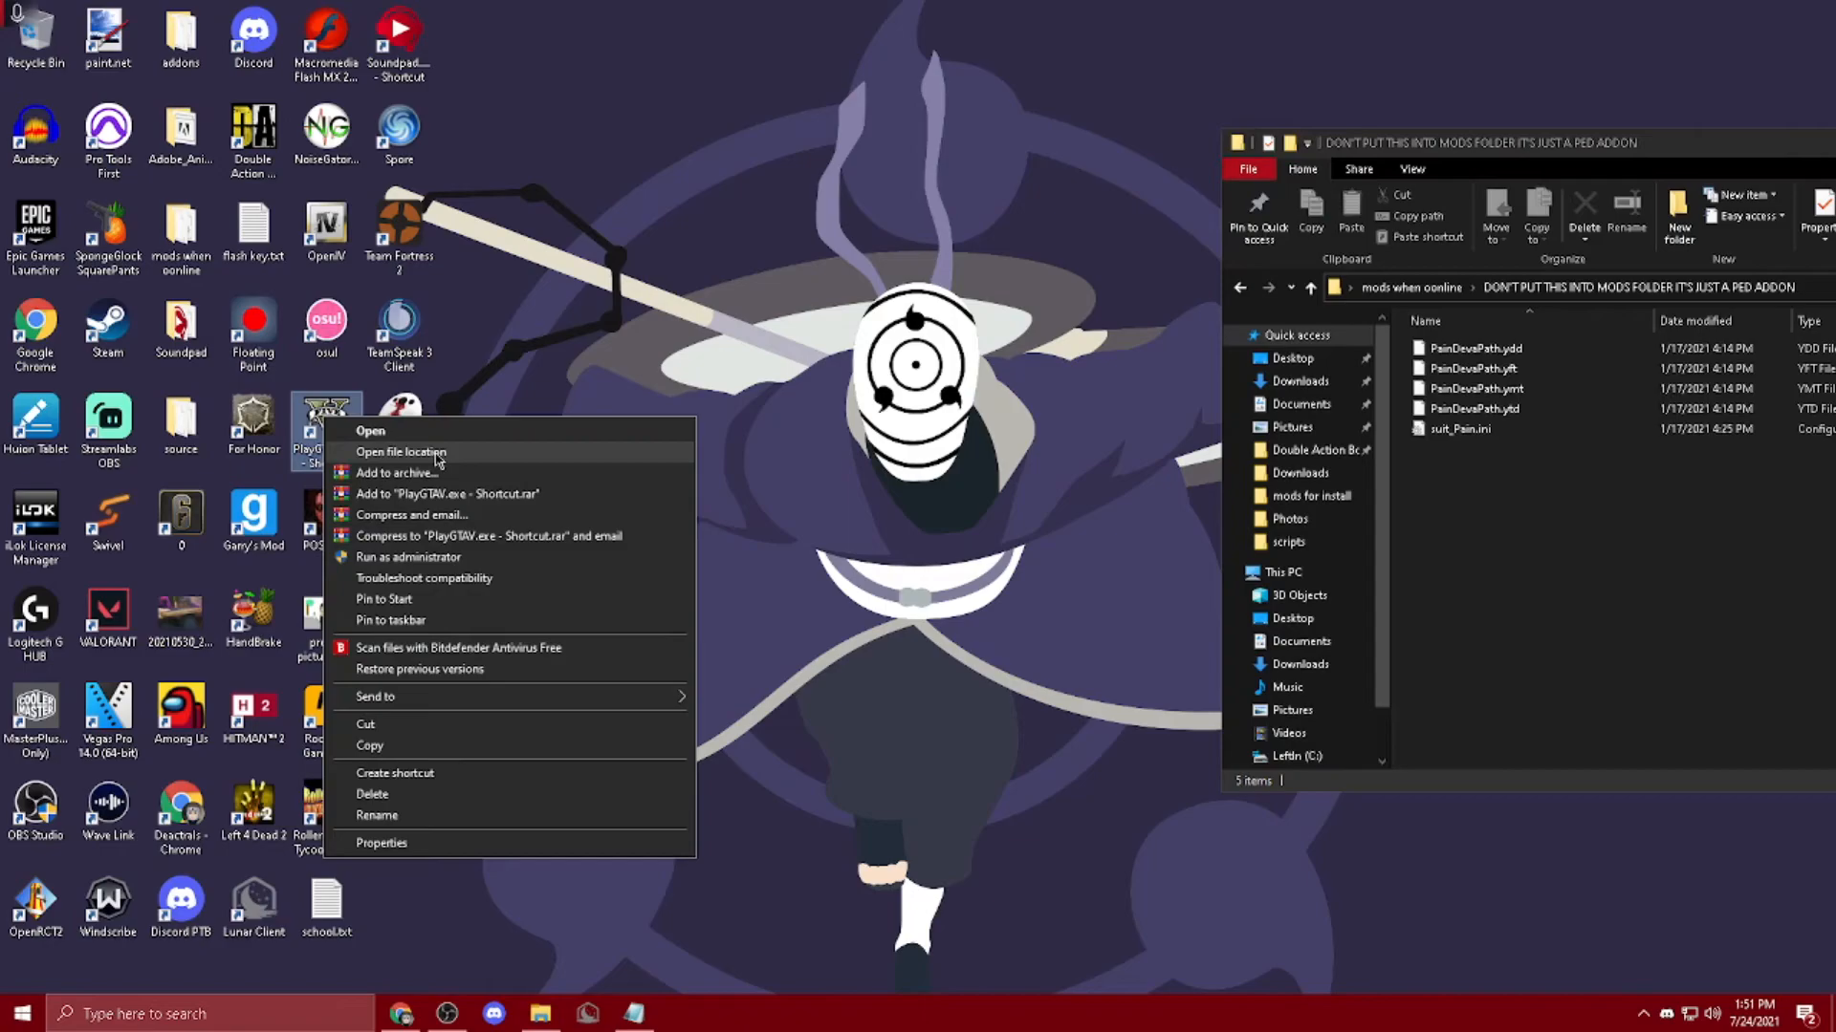
pyautogui.click(436, 456)
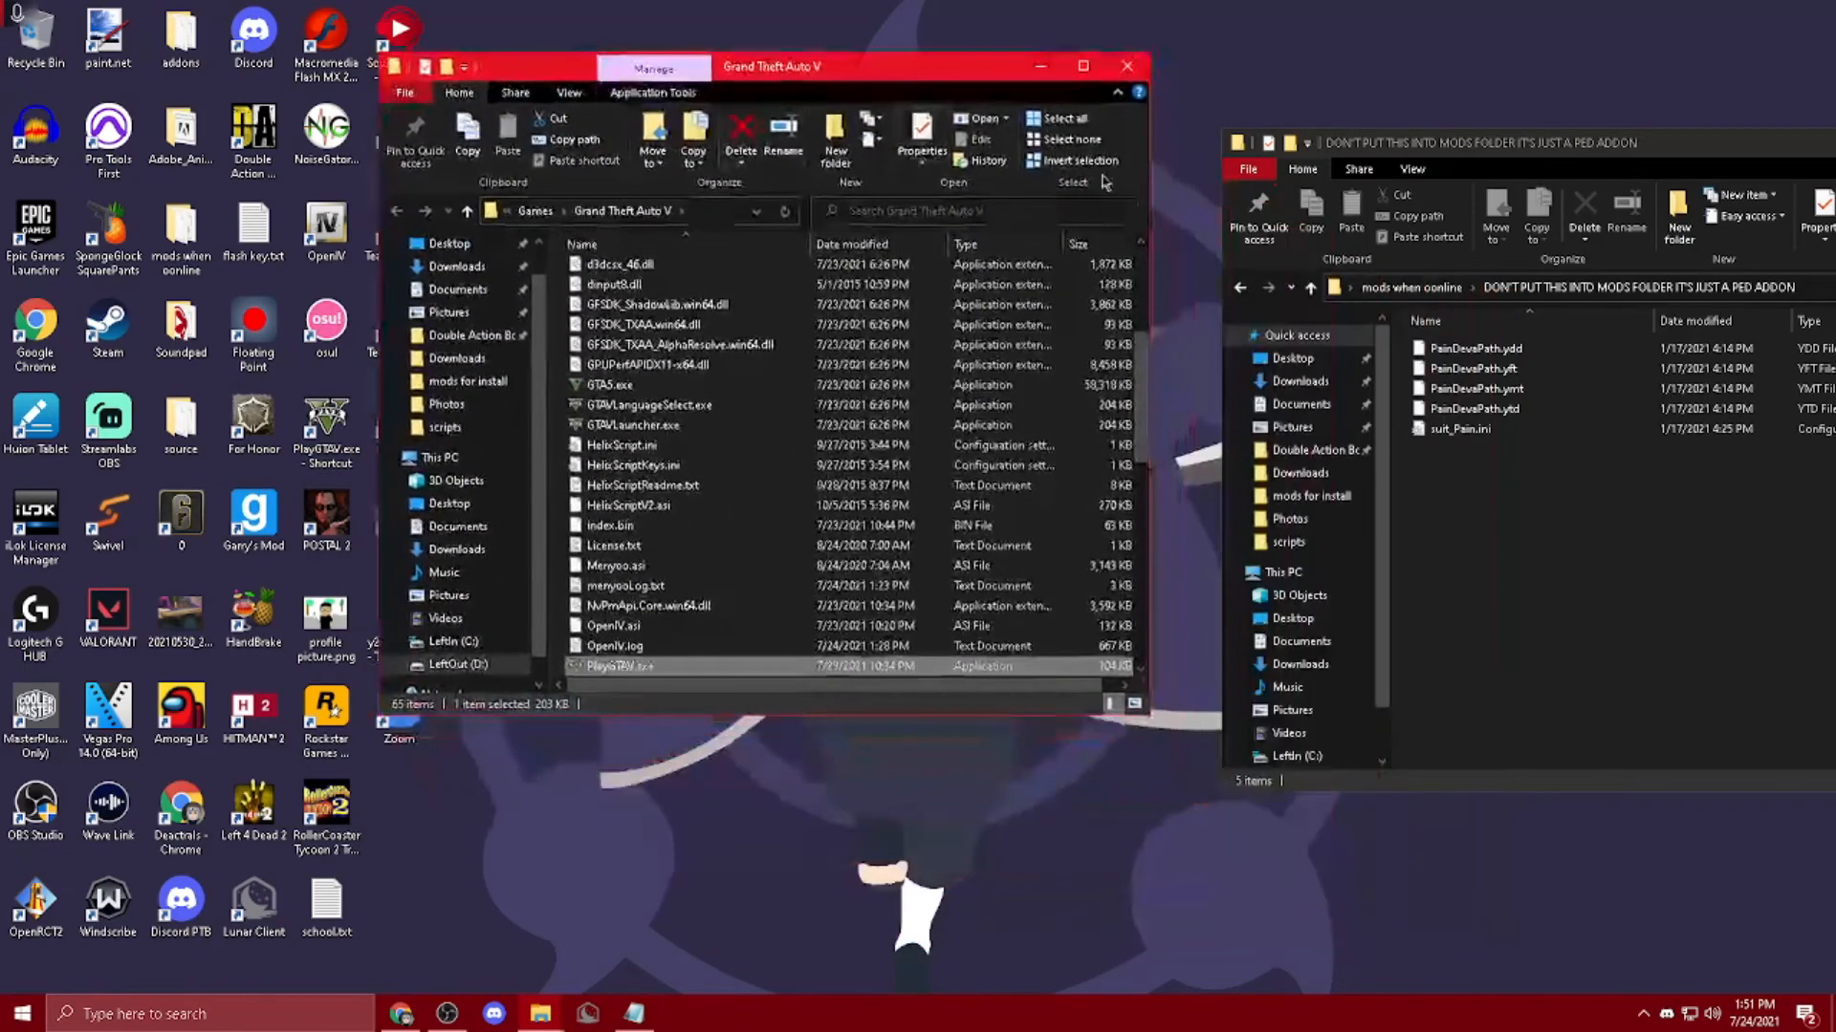
pyautogui.click(1520, 524)
pyautogui.click(1413, 288)
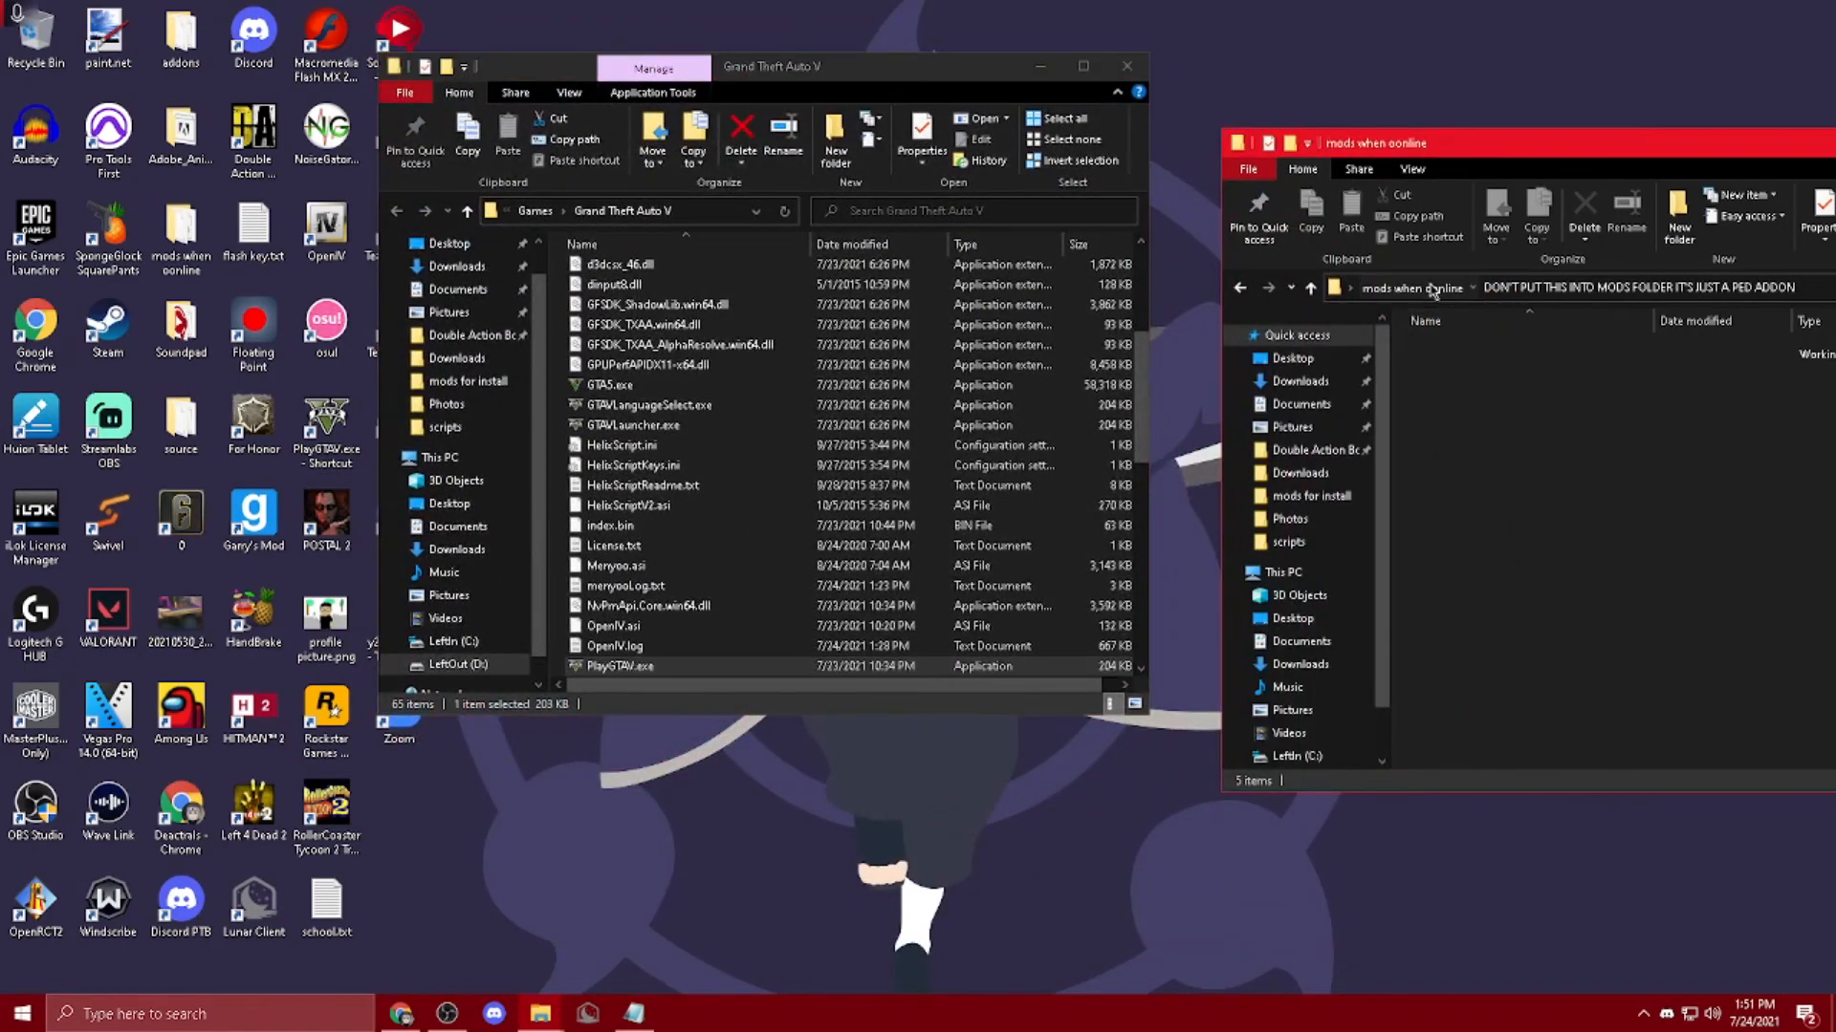
# Step: Select all items in "mods when oonline" and point out Menyoo.asi and HelixScriptV2.asi in the Grand Theft Auto V folder
pyautogui.moveTo(1518, 695); pyautogui.dragTo(1486, 339)
pyautogui.click(1475, 680)
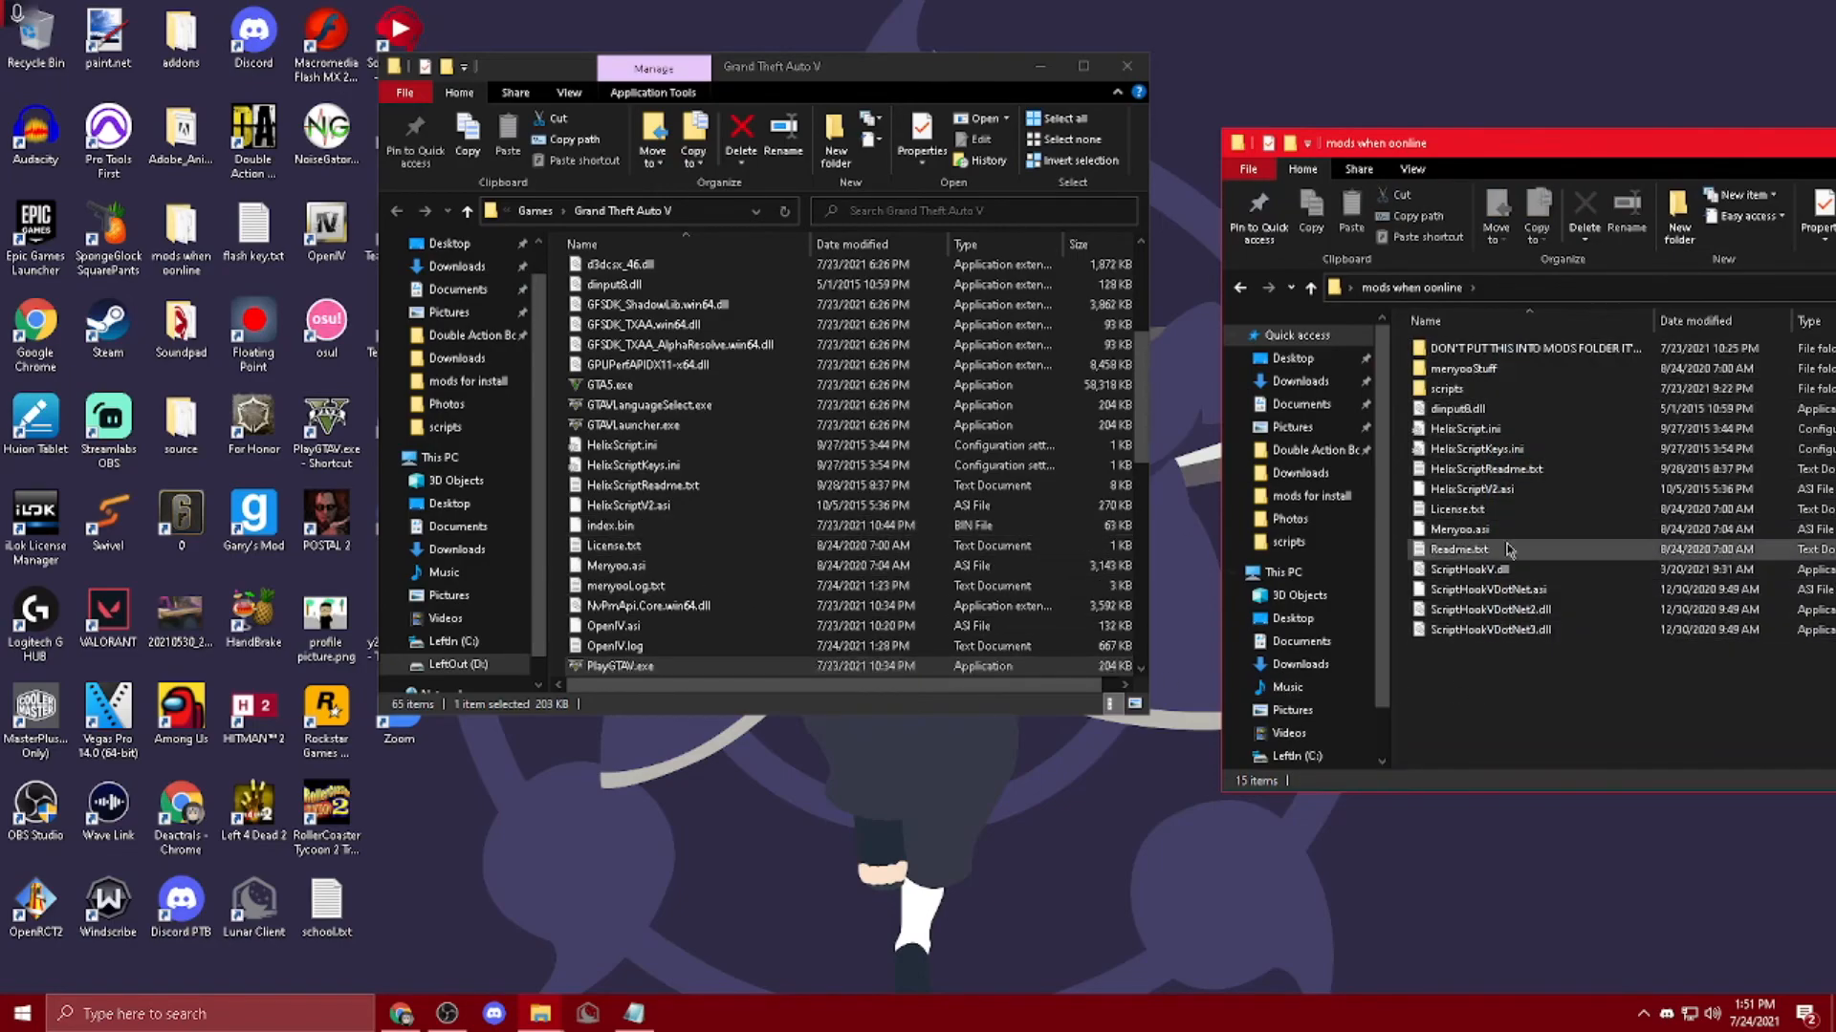
pyautogui.click(672, 566)
pyautogui.moveTo(1533, 673); pyautogui.dragTo(1498, 306)
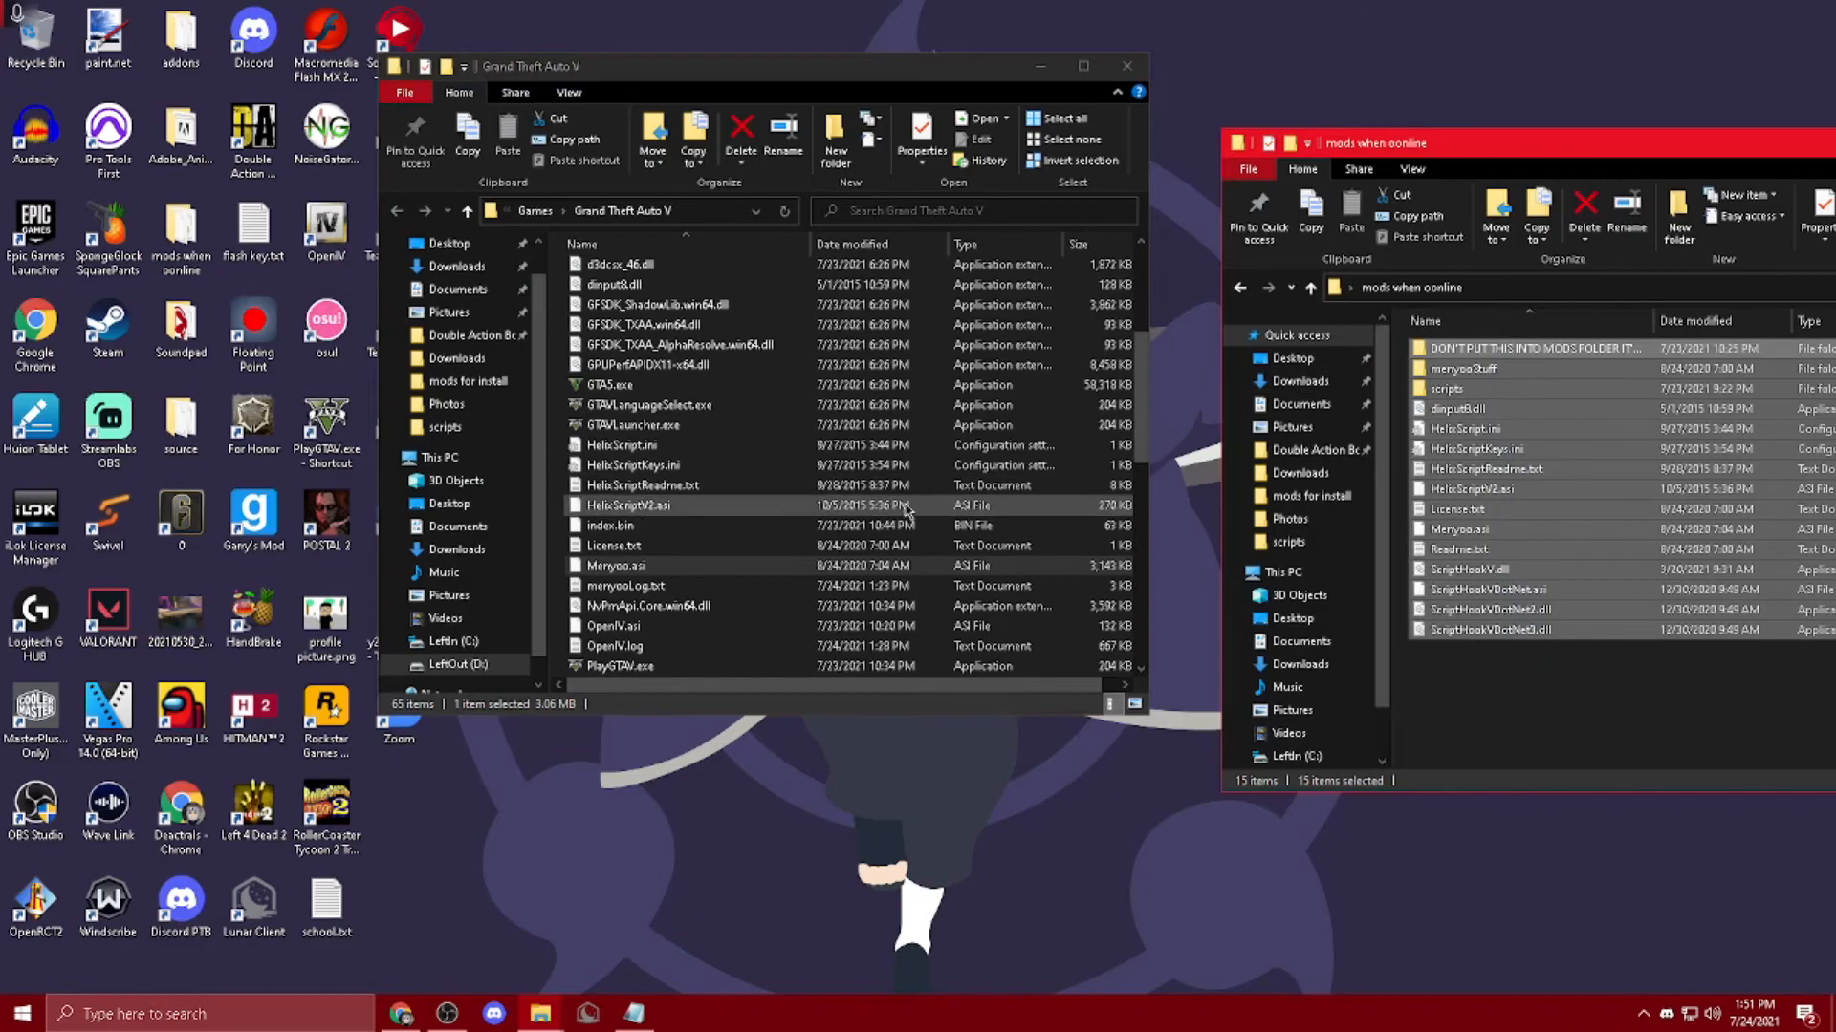
pyautogui.click(904, 509)
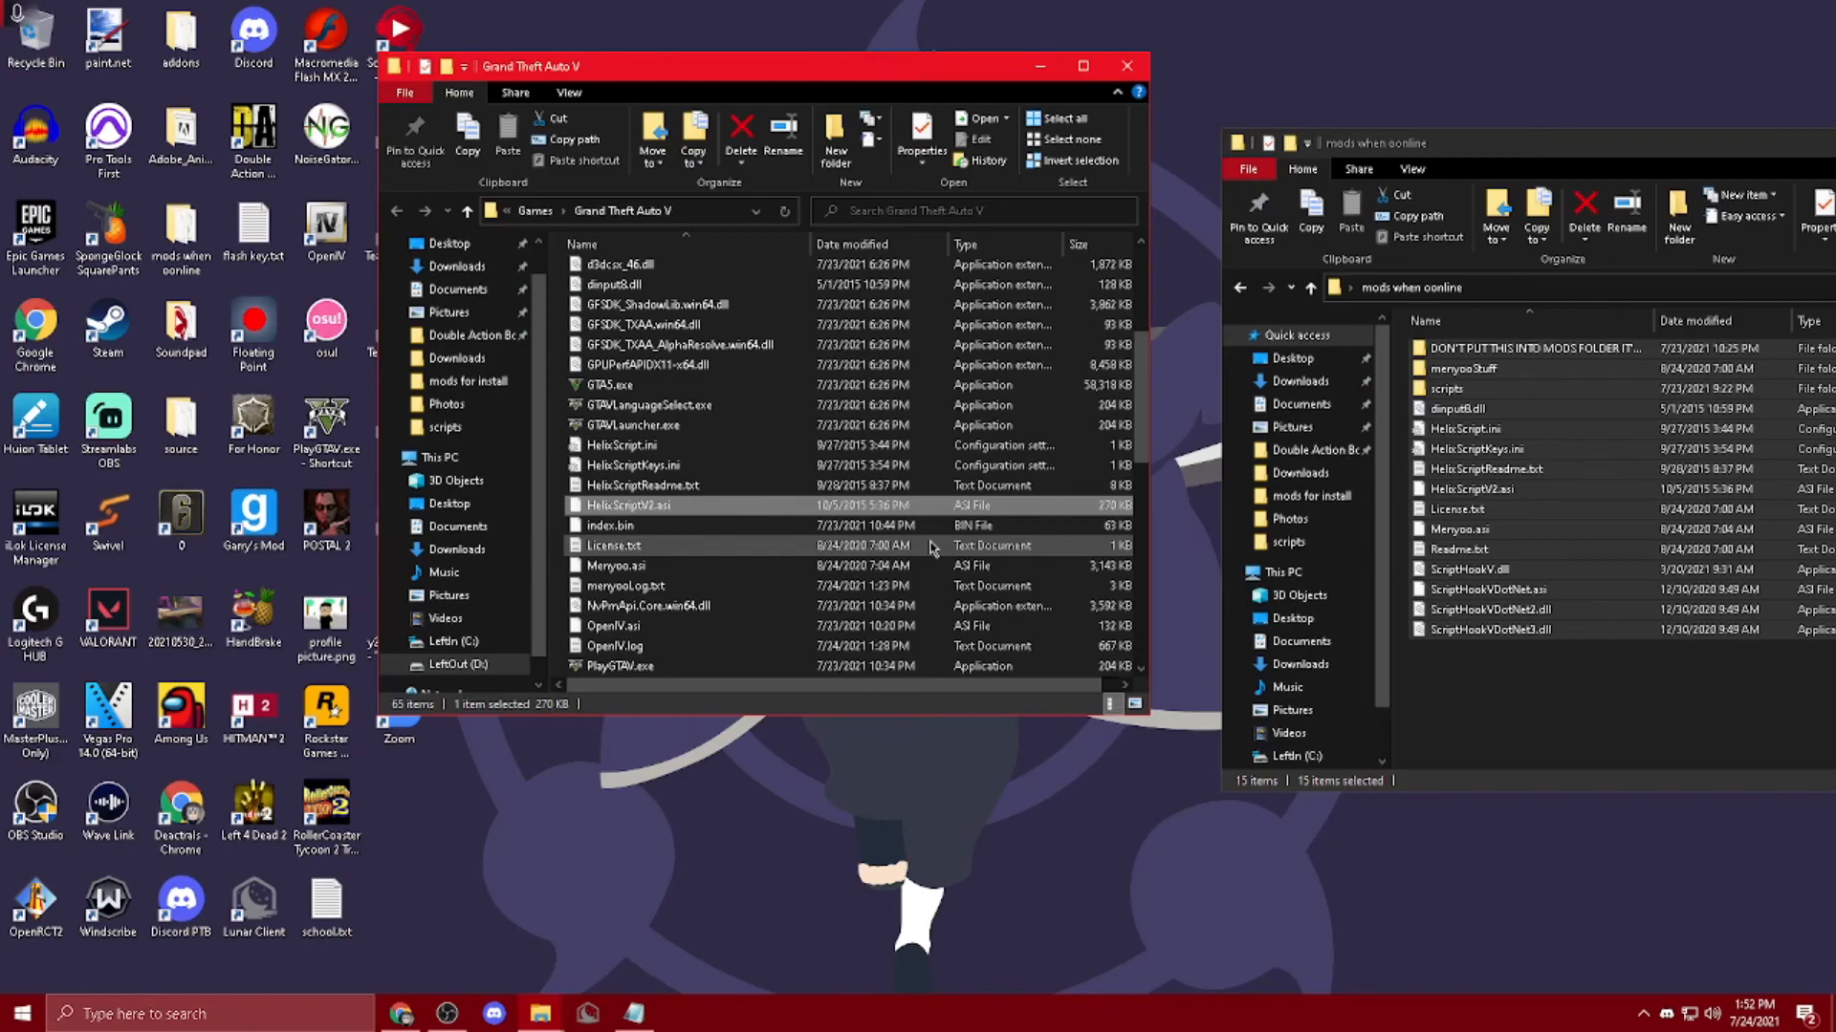
# Step: Select everything in "mods when oonline" except the ped addon subfolder, and examine the start of the Grand Theft Auto V folder's list
pyautogui.click(1579, 805)
pyautogui.moveTo(1588, 672); pyautogui.dragTo(1556, 367)
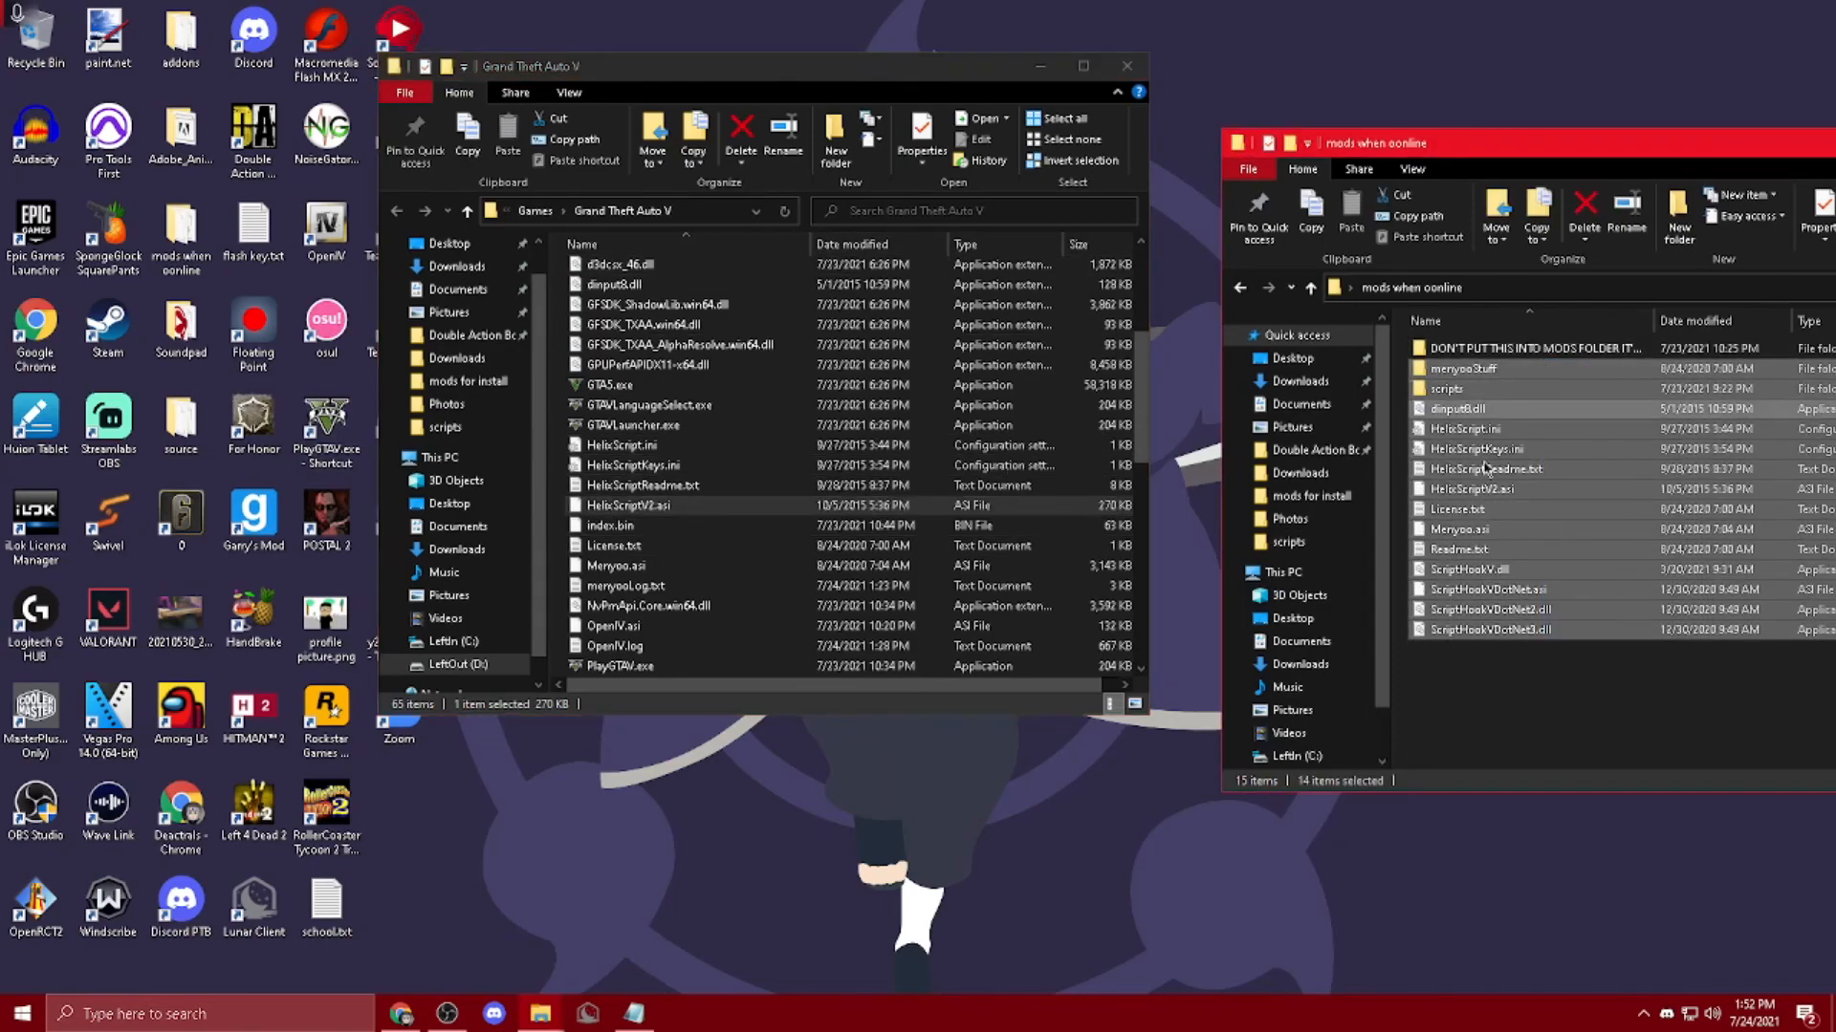
pyautogui.click(606, 564)
pyautogui.scroll(5, 698, 449)
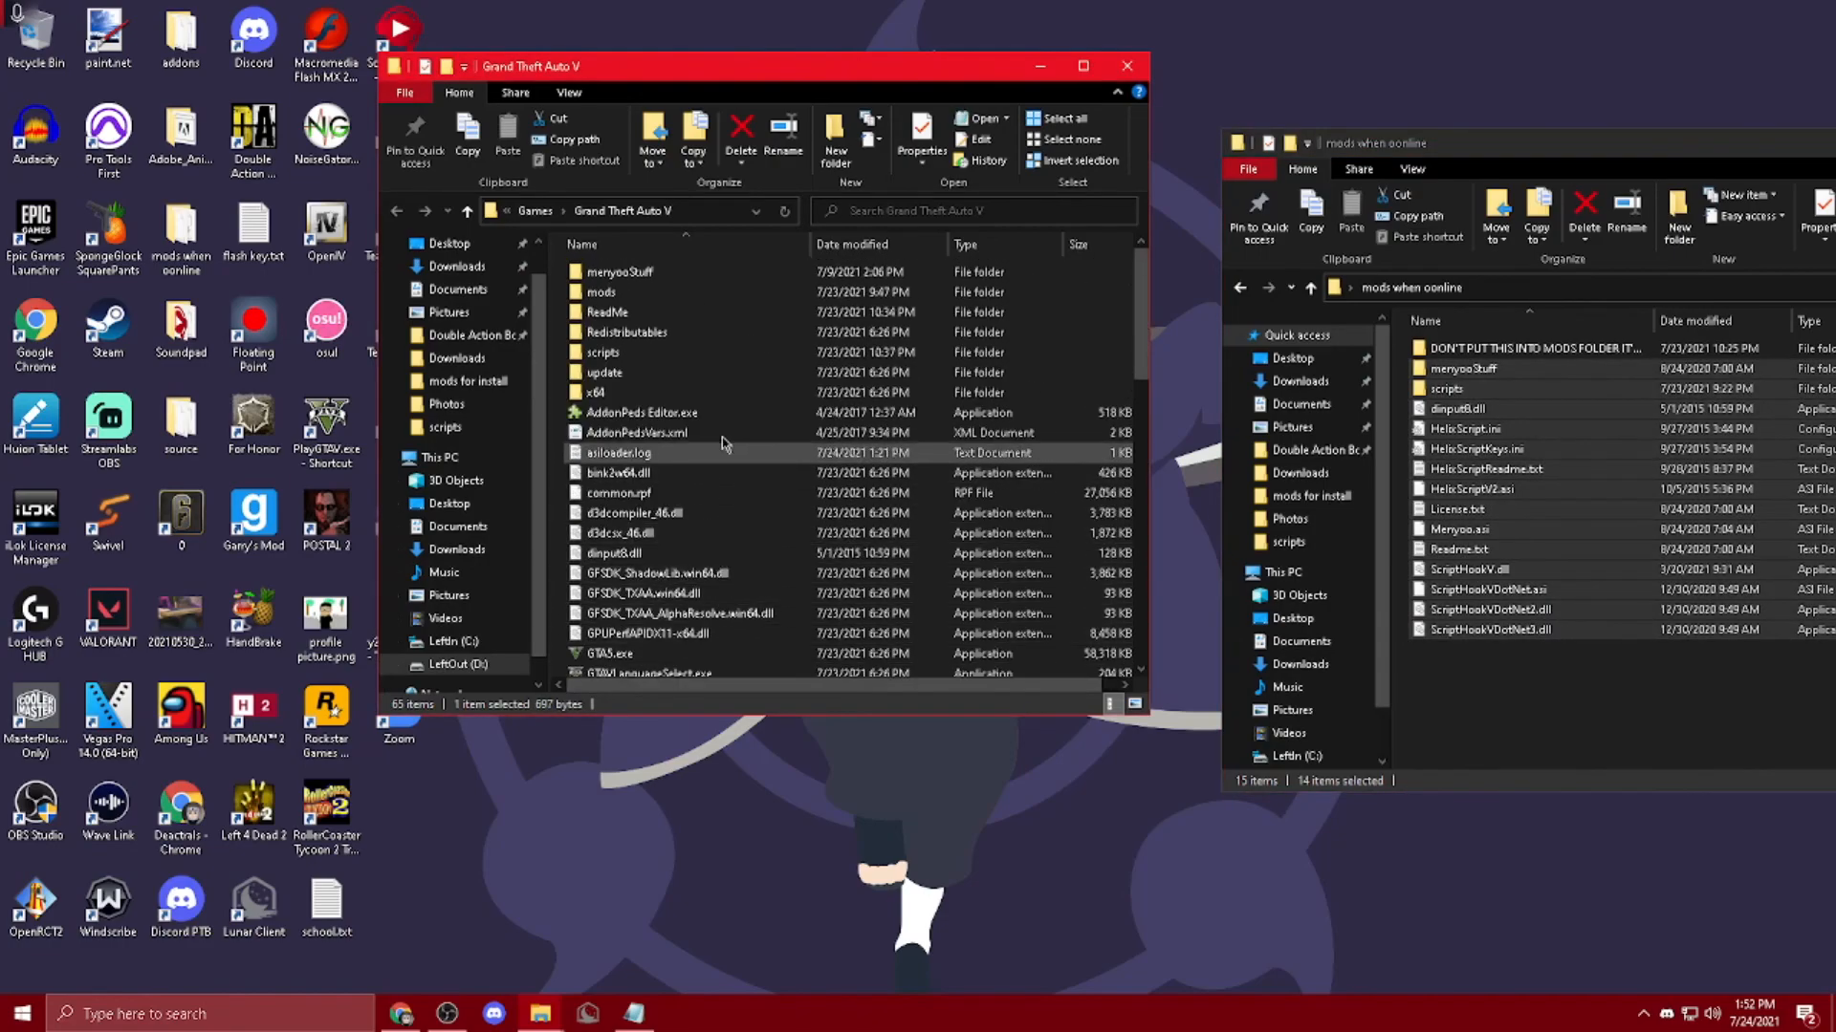